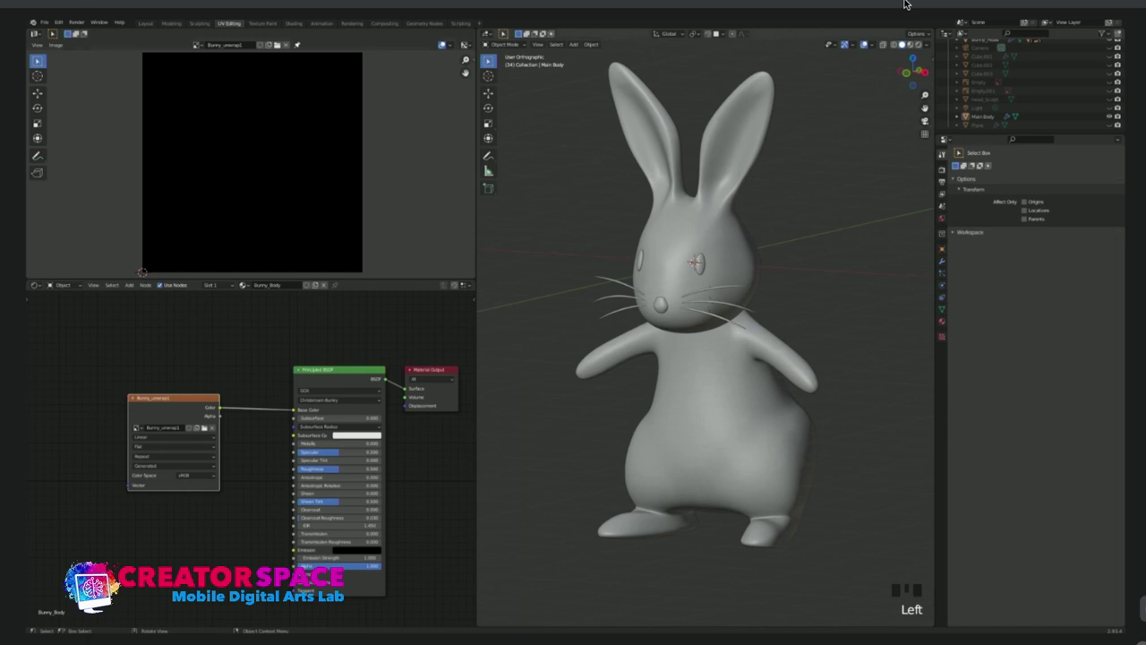
In Texture Paint mode, fill the bunny's main body with pink and refill it with the palette's blue.
middle_click_drag(705, 340, 700, 346, "shift")
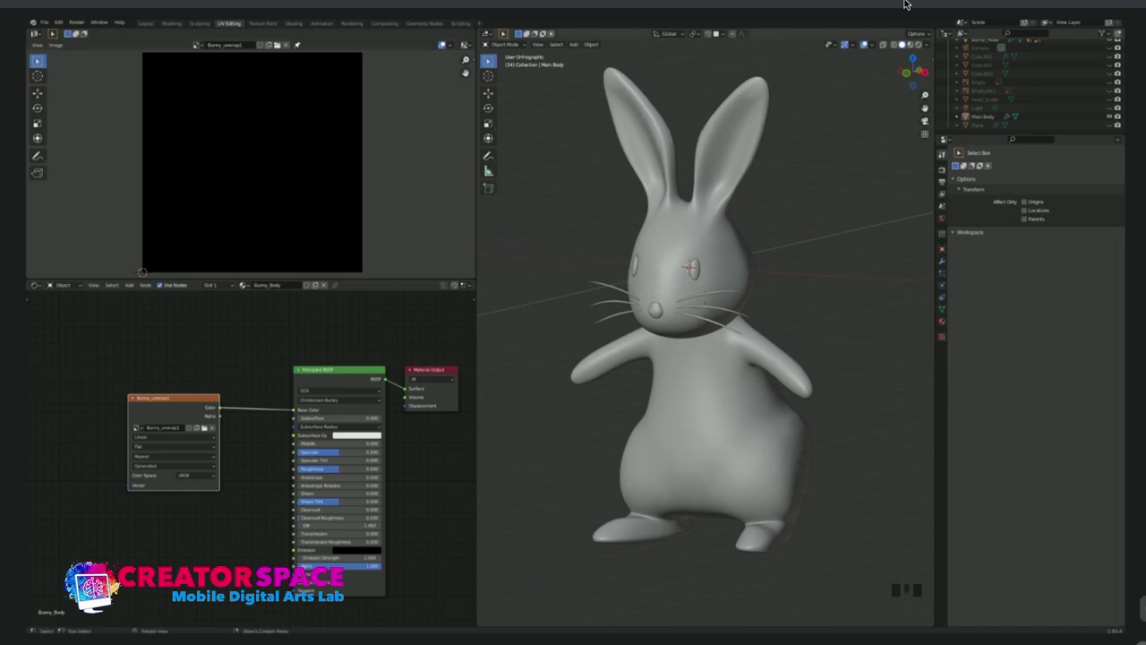
left_click(703, 408)
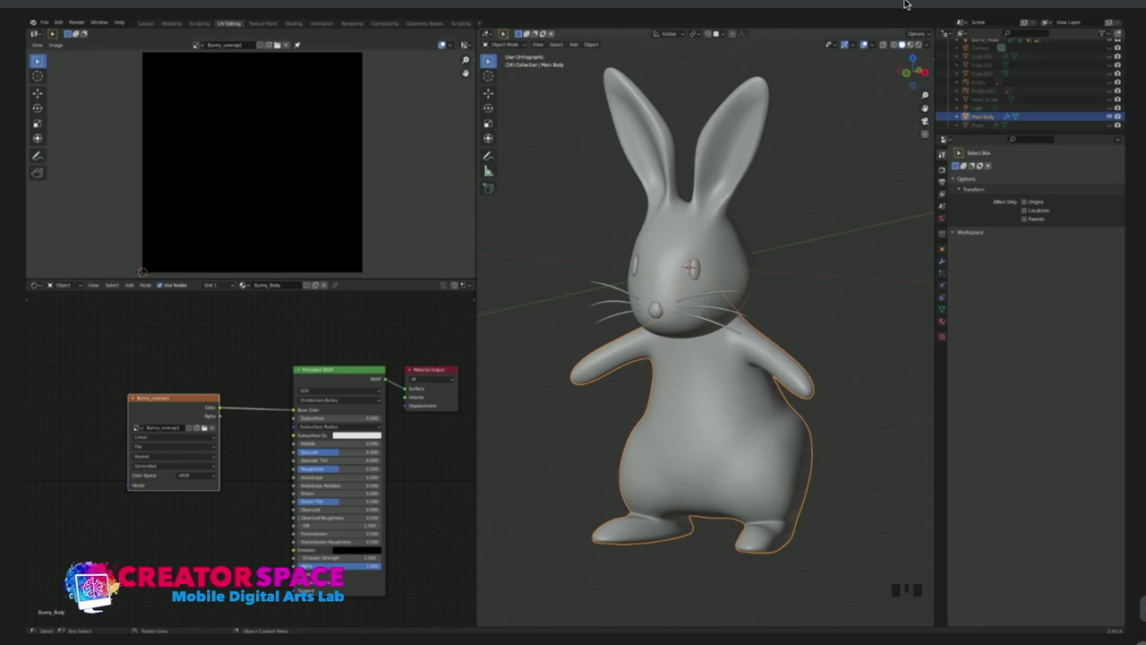
key("ctrl+Tab")
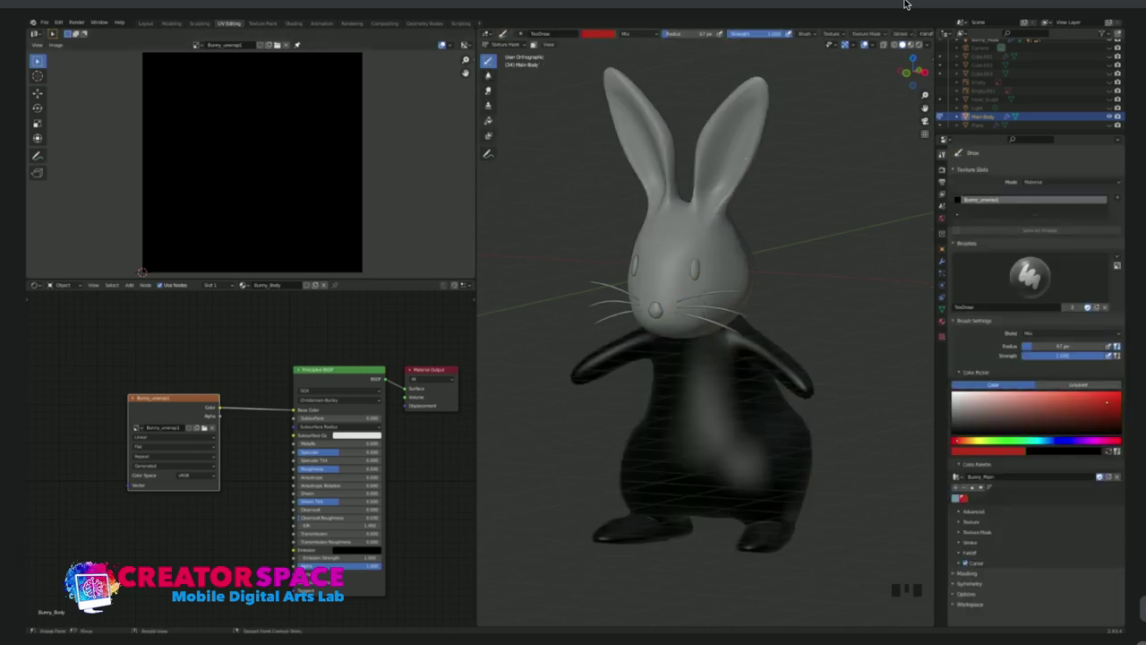
left_click(488, 120)
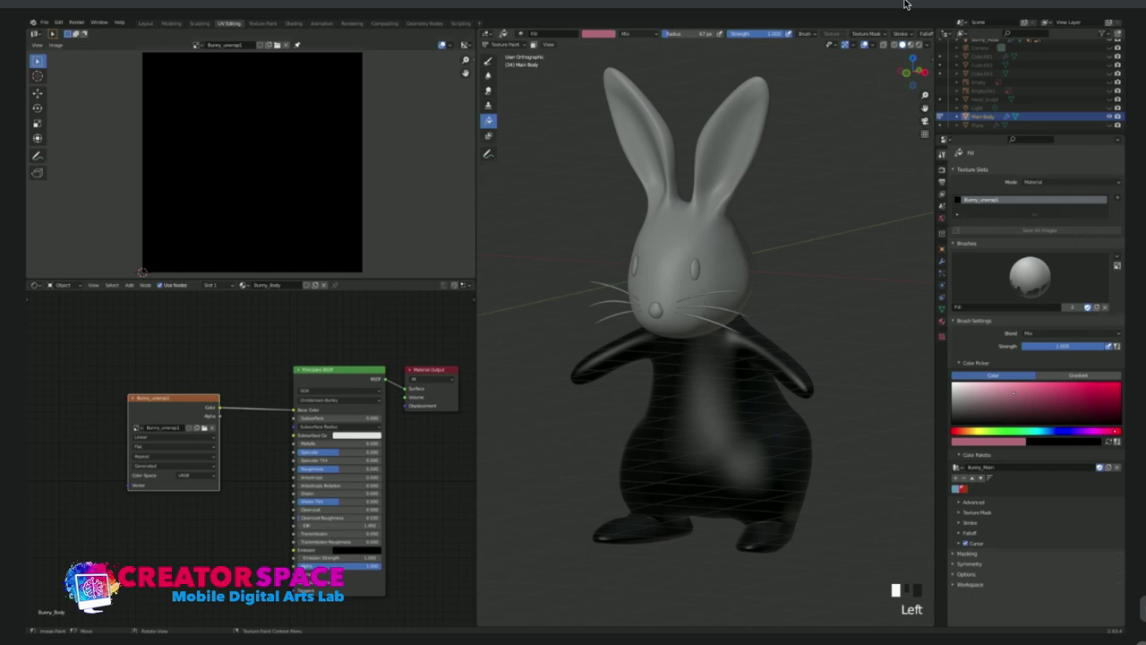
left_click(690, 430)
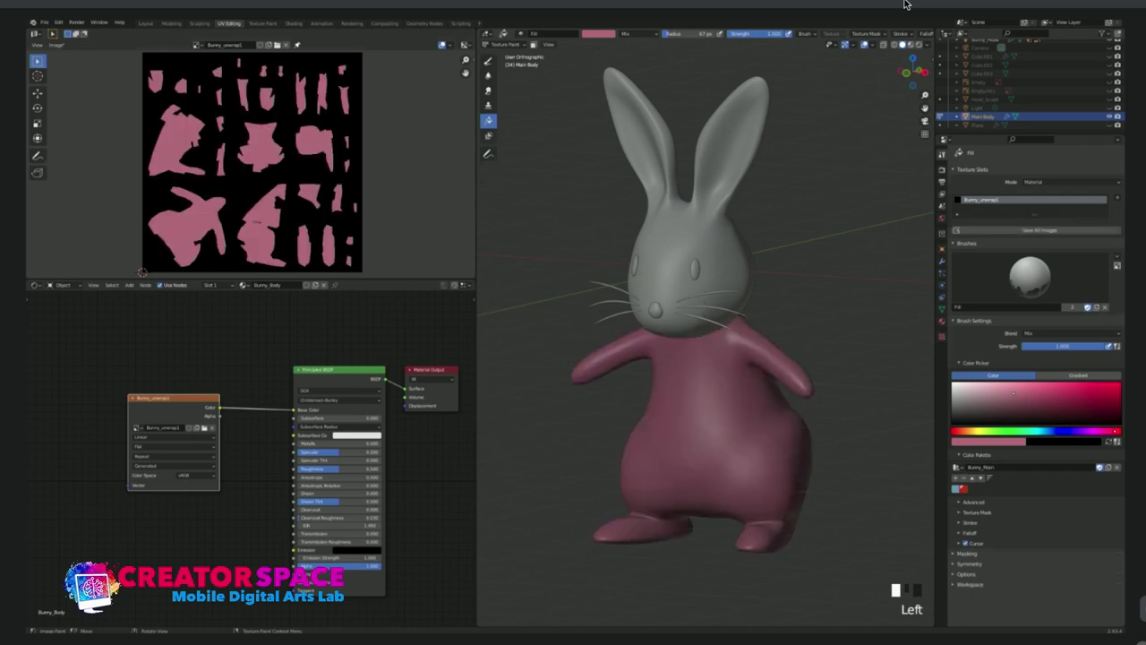
left_click(956, 488)
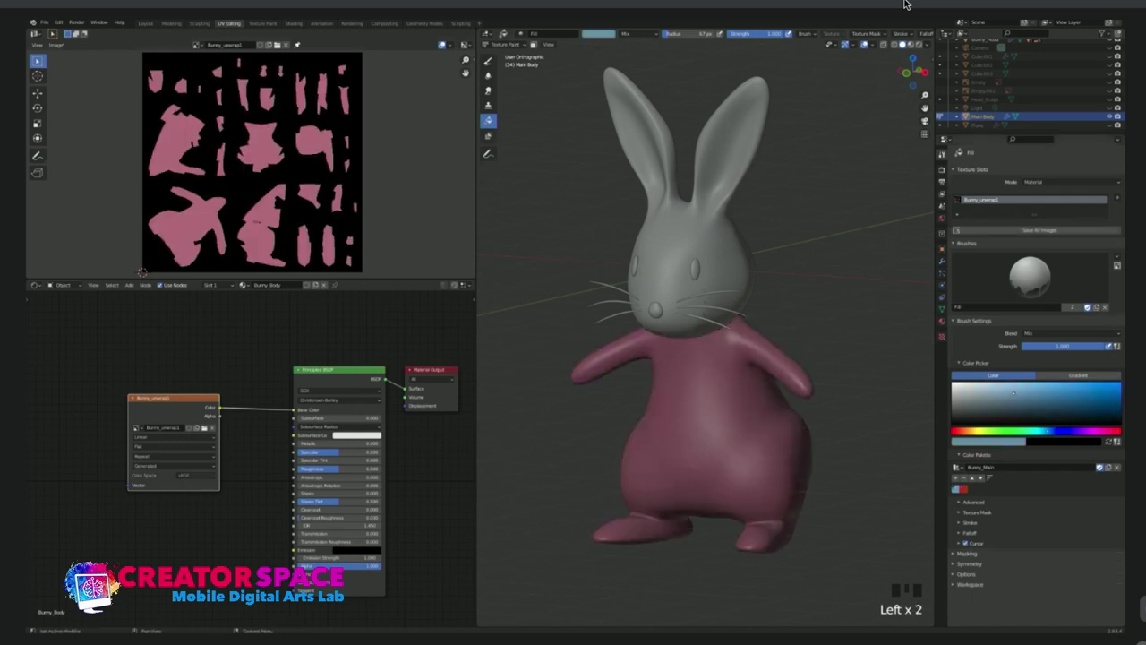
left_click(716, 421)
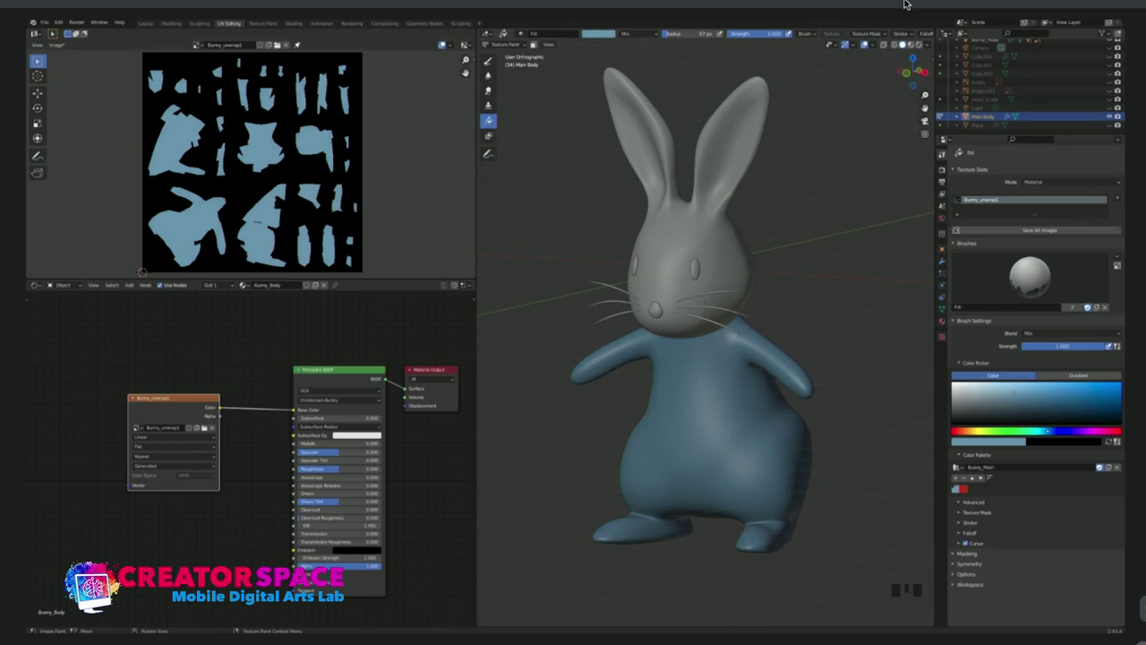
Choose the Draw brush with the palette's red and try to paint strokes on the bunny's chest.
left_click(488, 61)
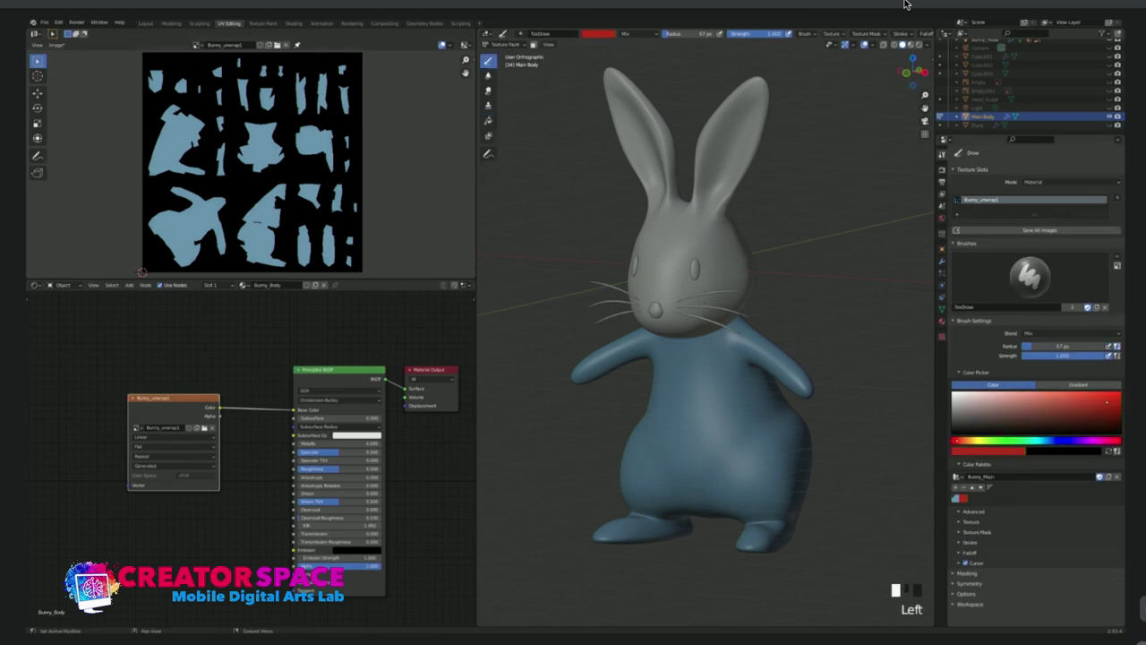
left_click(964, 497)
left_click(669, 359)
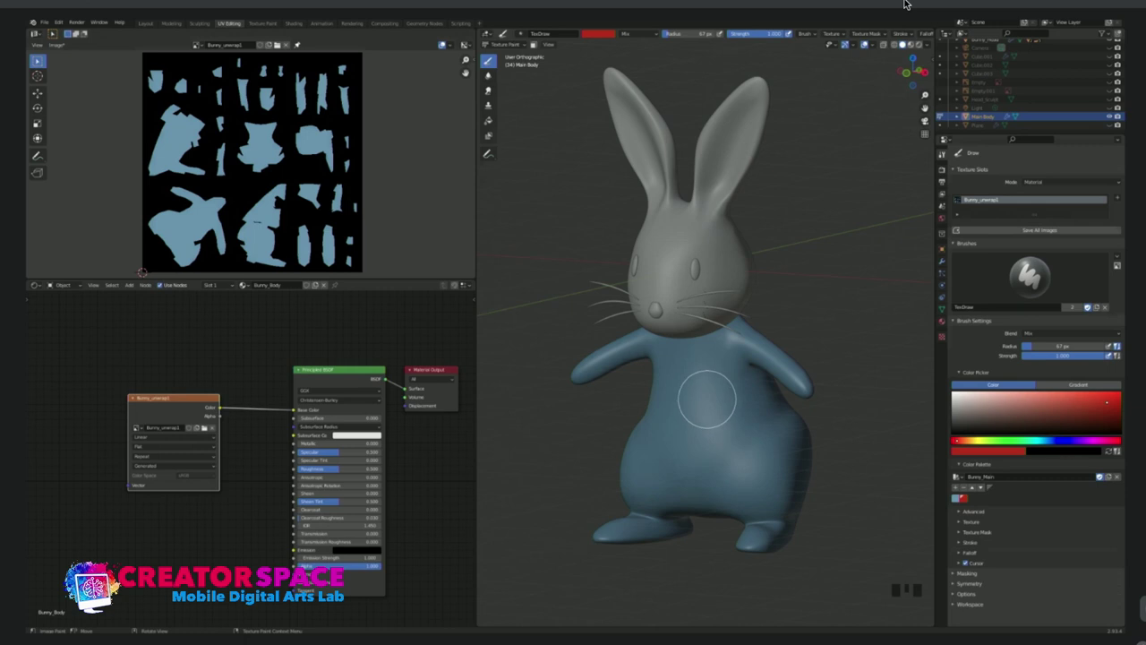
mouse_move(674, 323)
left_mouse_down()
mouse_move(672, 420)
mouse_move(707, 388)
mouse_move(705, 322)
left_mouse_up()
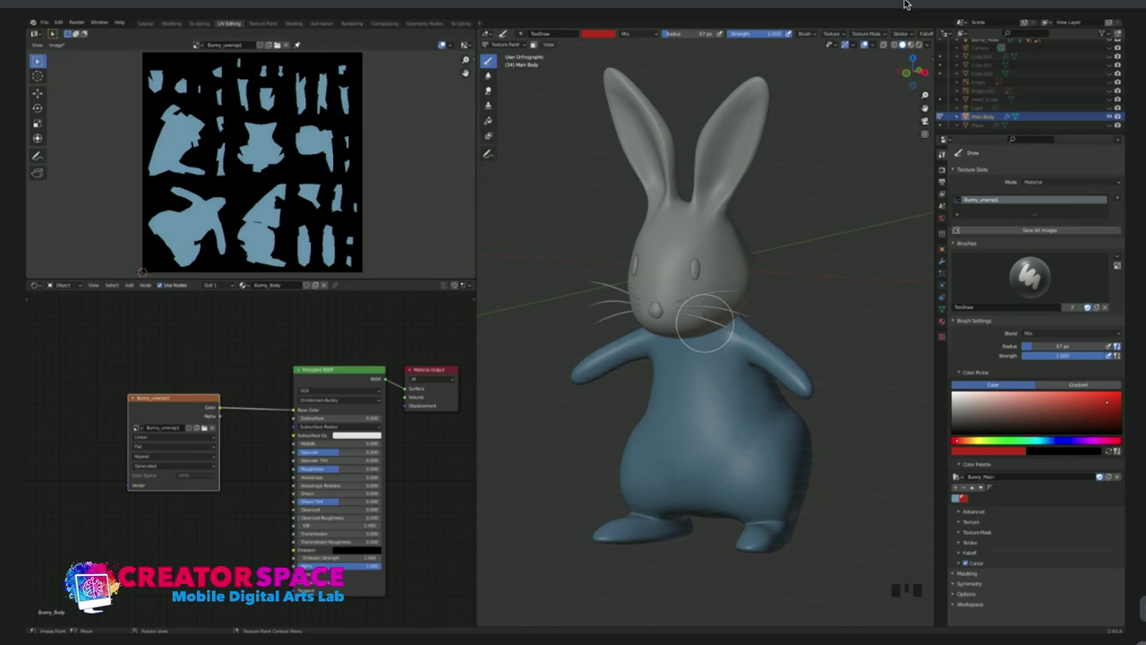
Return to Object Mode and reselect the bunny's main body.
key("ctrl+Tab")
left_click(634, 323)
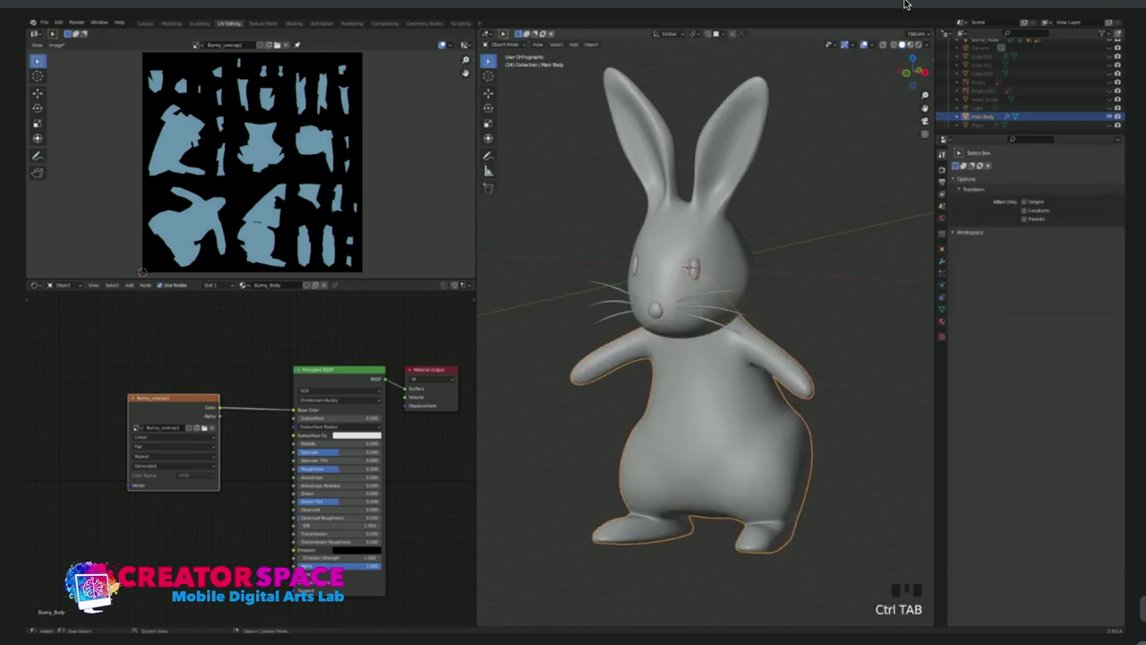
left_click(850, 394)
left_click(716, 420)
left_click(850, 394)
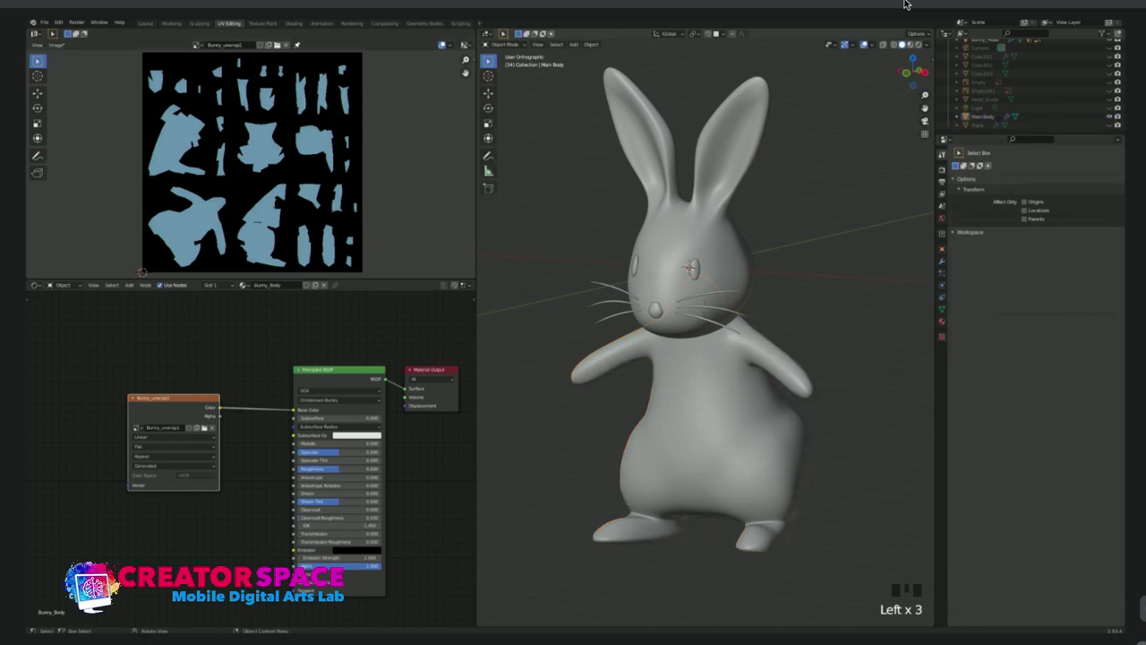
left_click(694, 420)
Flip the normals of the main body's entire mesh in Edit Mode and return to Object Mode.
key("Tab")
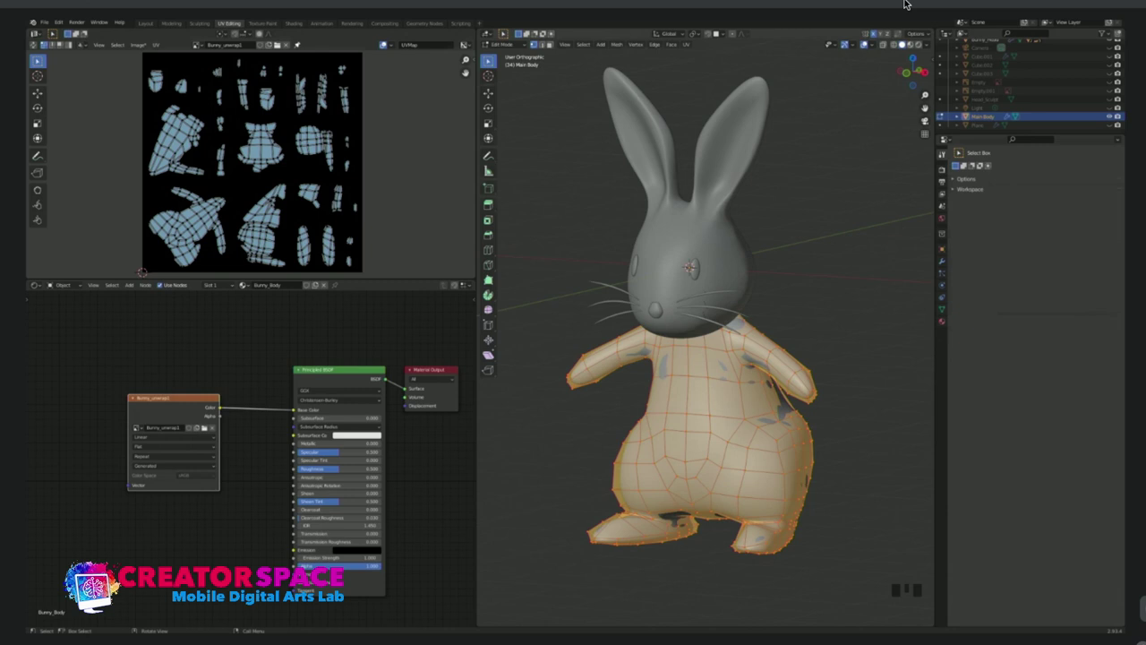
left_click(595, 381)
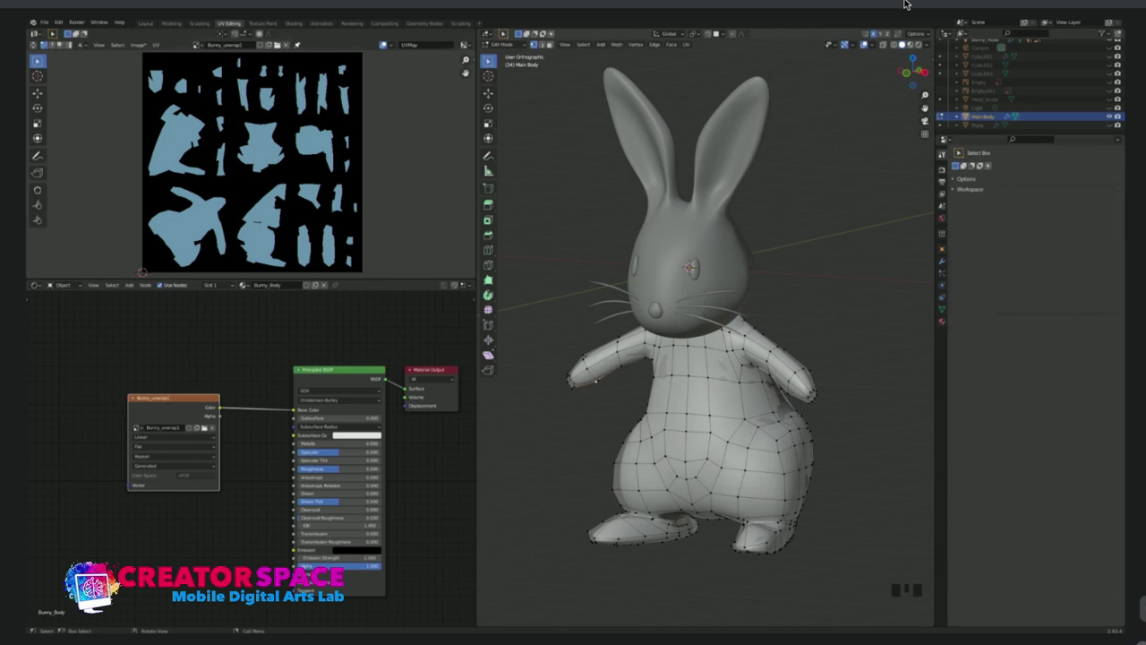
key("a")
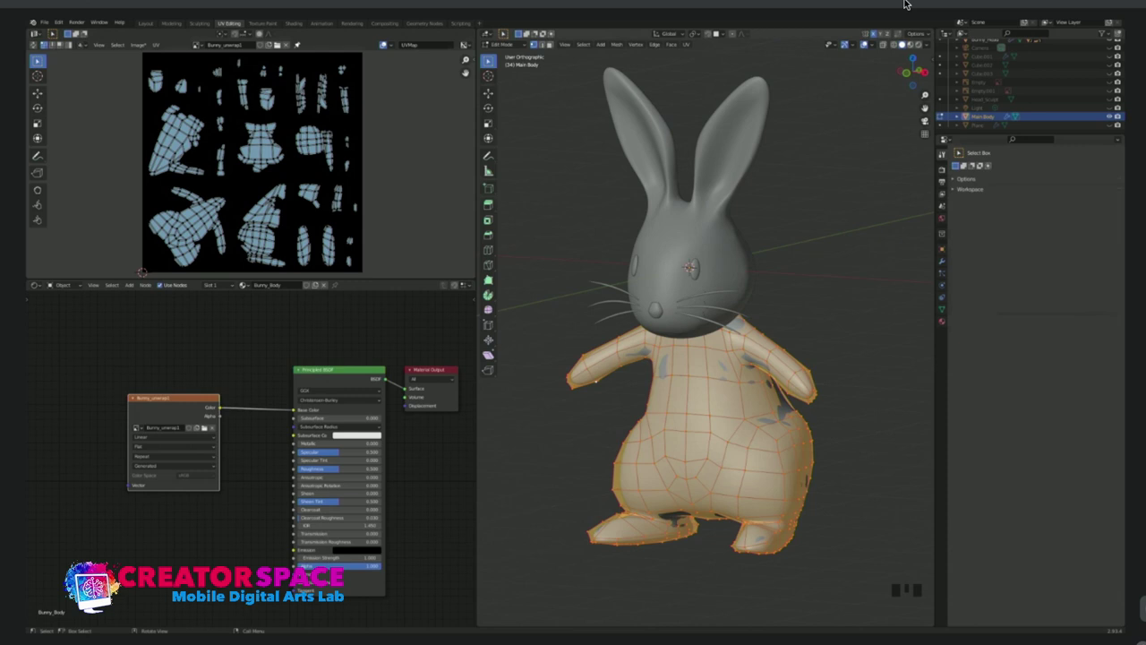
left_click(616, 44)
left_click(615, 44)
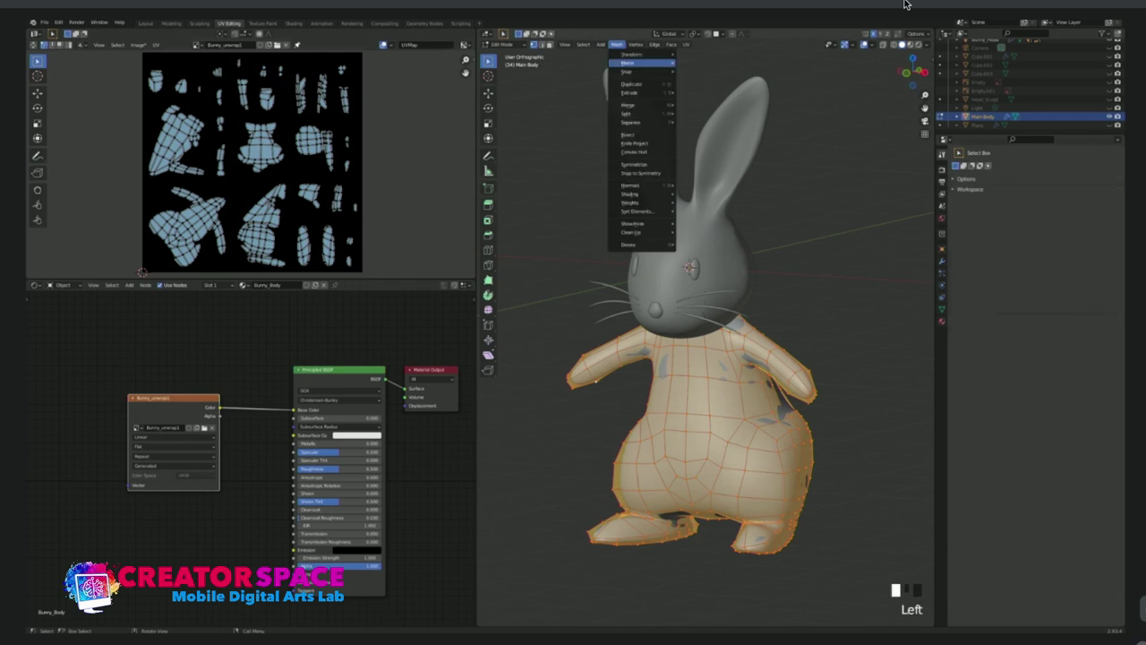
mouse_move(629, 185)
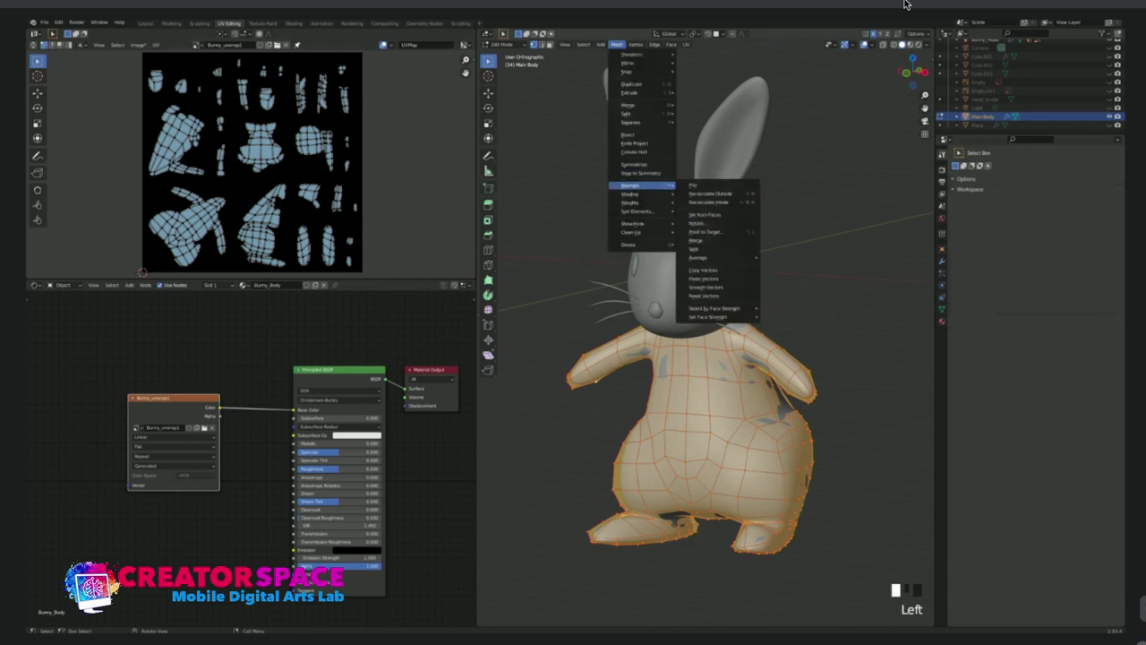
left_click(693, 184)
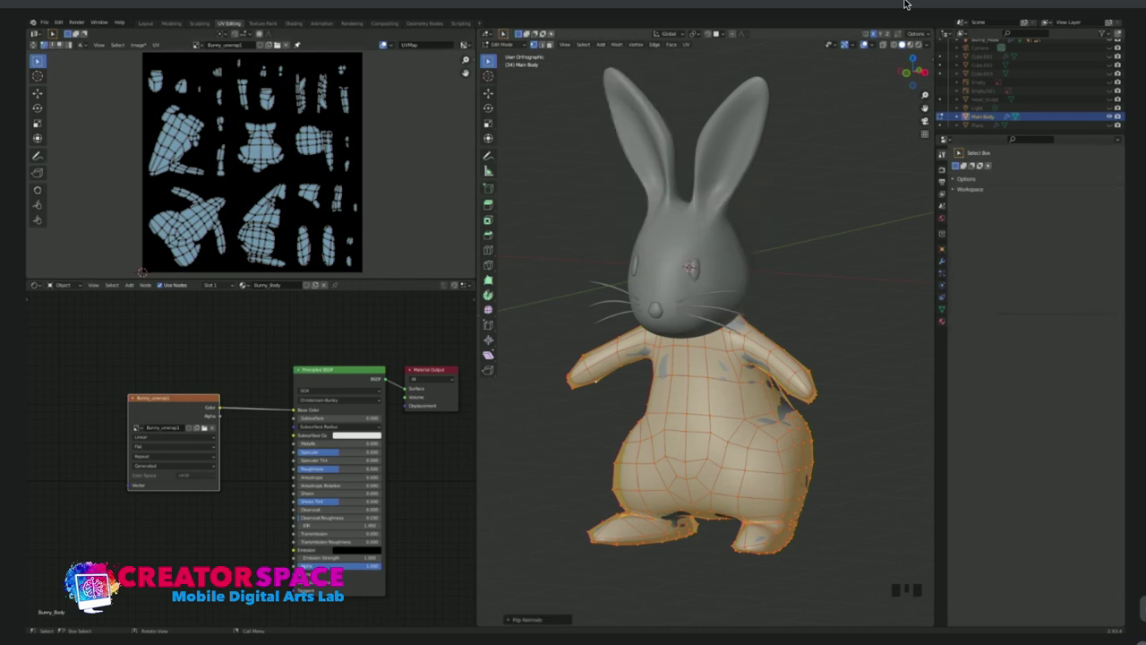
key("Tab")
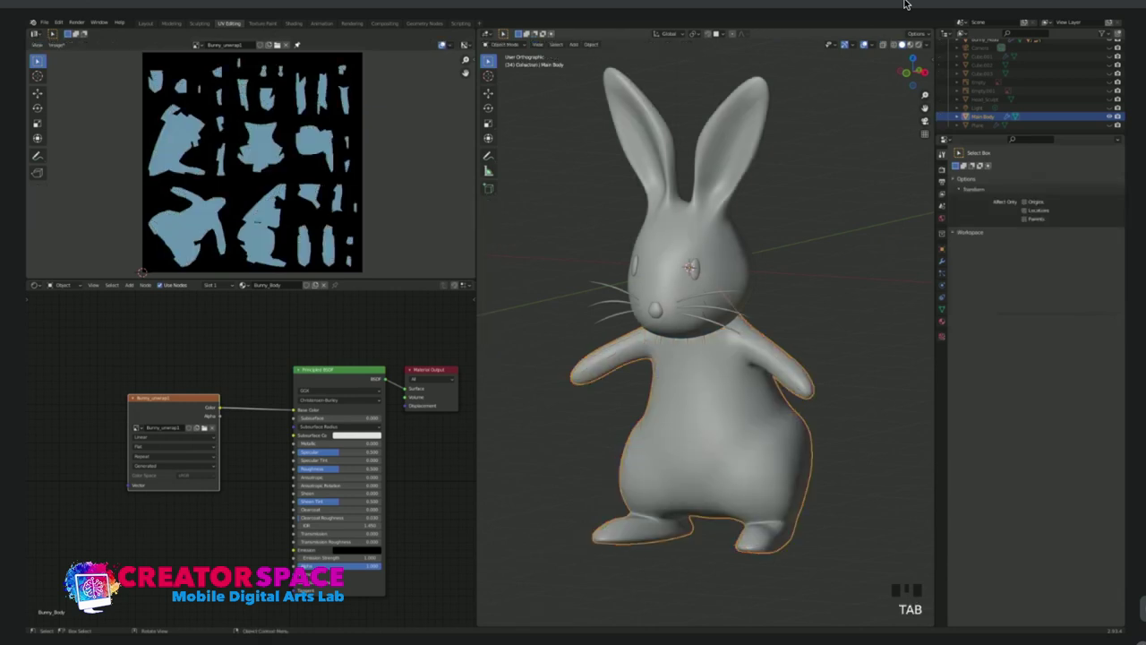
Return the main body to Texture Paint mode, paint a red patch down the chest and view it from the front.
key("ctrl+Tab")
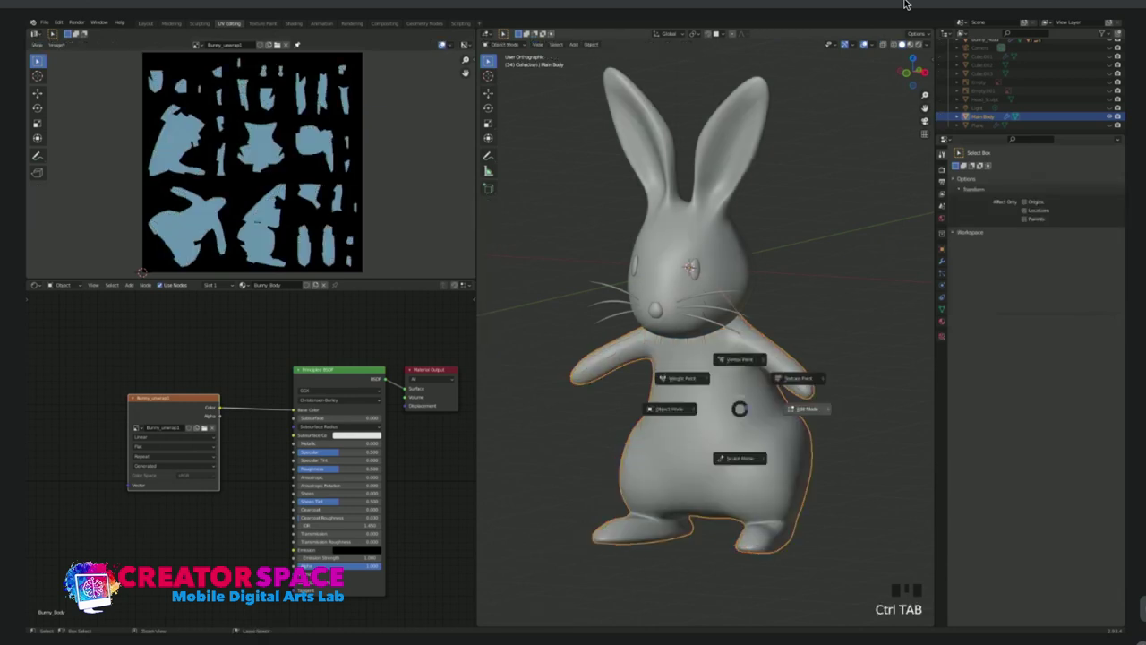
left_click(799, 378)
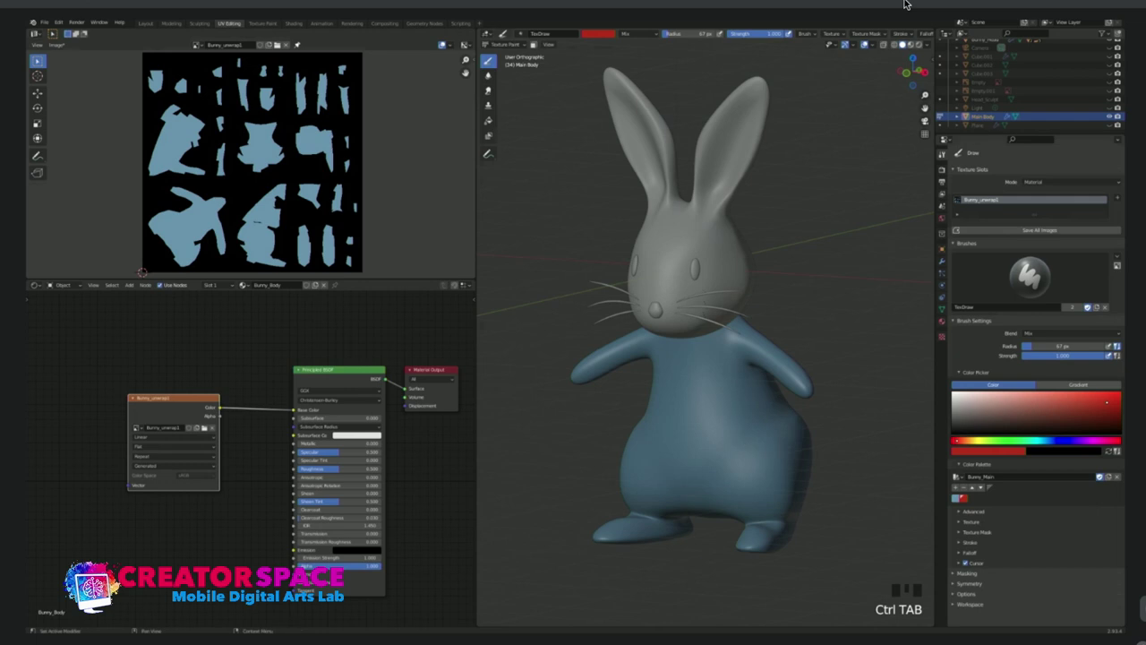
left_click_drag(674, 438, 686, 338)
mouse_move(750, 418)
middle_mouse_down()
mouse_move(788, 421)
mouse_move(708, 350)
middle_mouse_up()
key("KP_1")
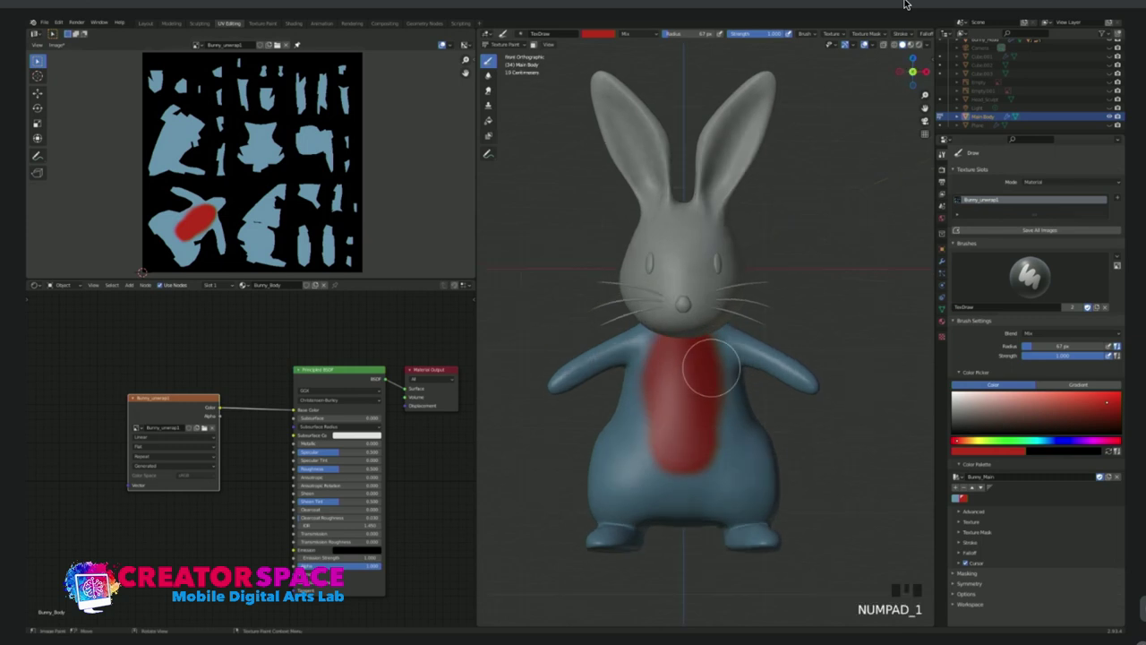
Undo the red chest strokes and repaint a narrower vertical red stripe down the centre of the chest.
key("ctrl+z")
mouse_move(689, 409)
left_mouse_down()
mouse_move(683, 385)
mouse_move(739, 454)
mouse_move(606, 417)
mouse_move(677, 379)
left_mouse_up()
key("ctrl+z")
left_click_drag(678, 340, 676, 447)
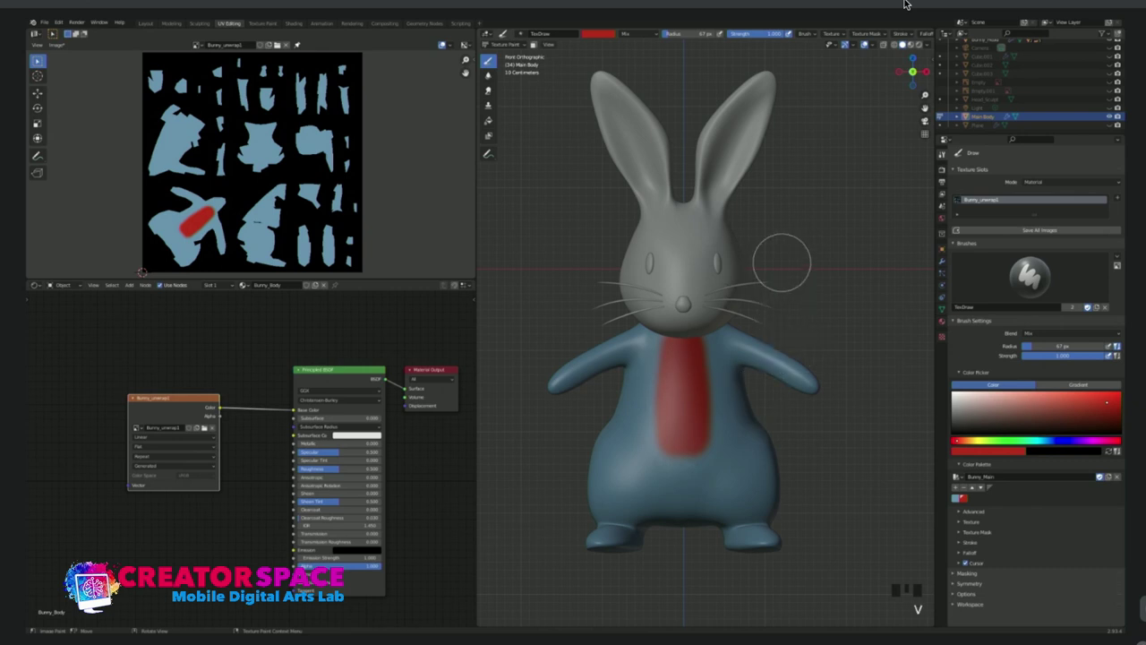
Leave Texture Paint mode for Object Mode and select the bunny's head.
key("ctrl+Tab")
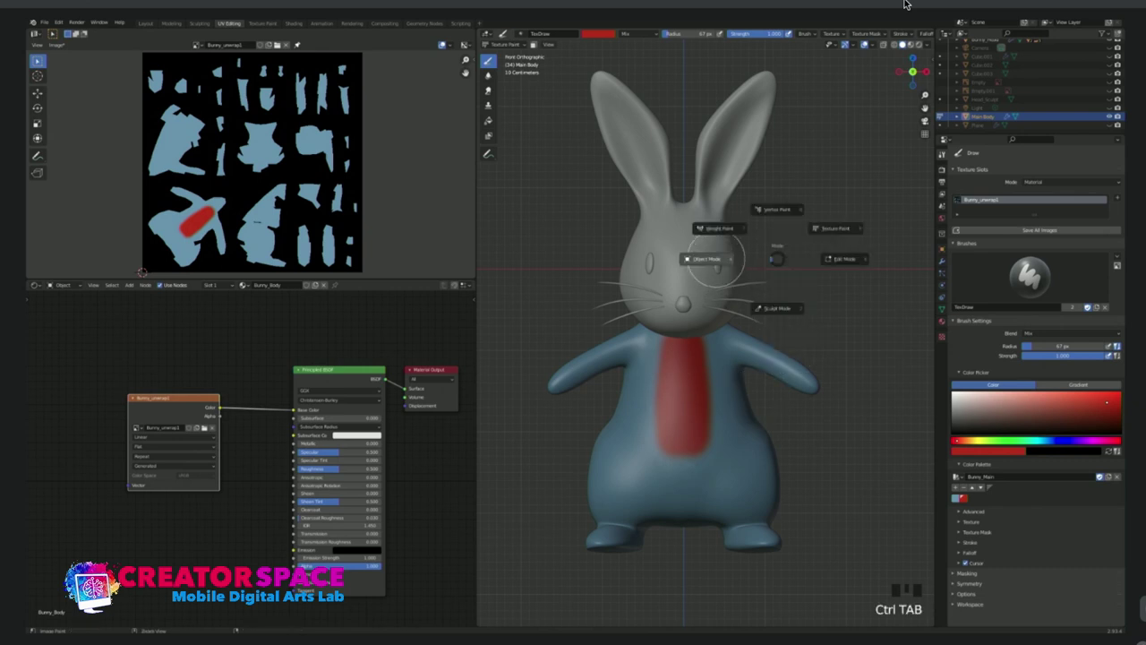
left_click(707, 264)
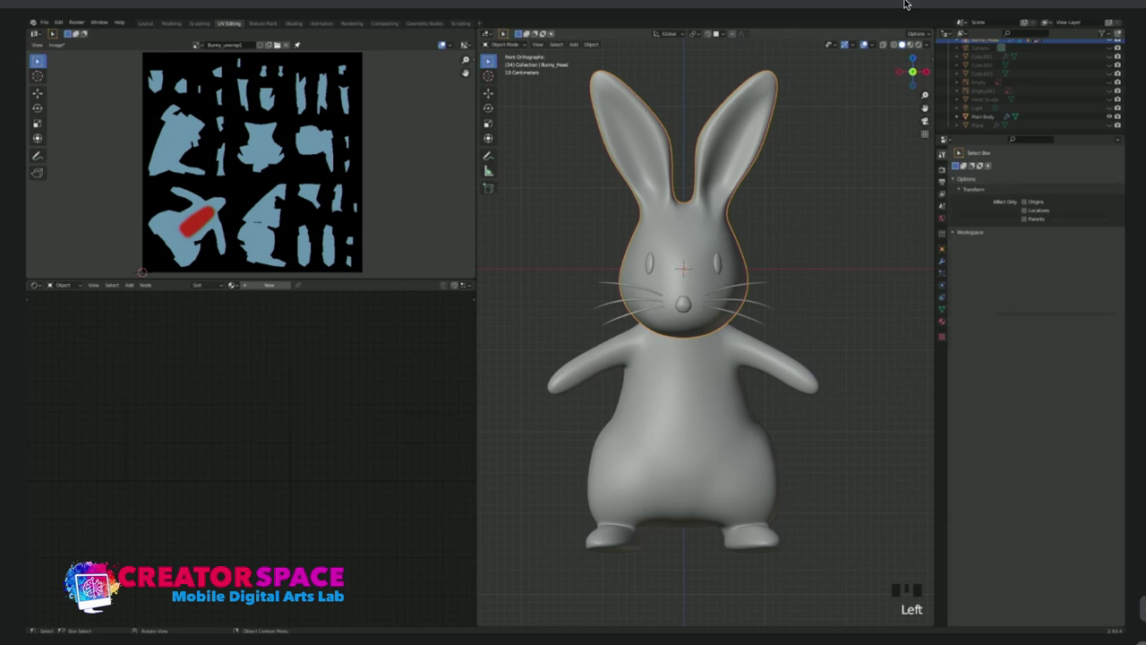
left_click(841, 197)
left_click(716, 224)
left_click(1044, 45)
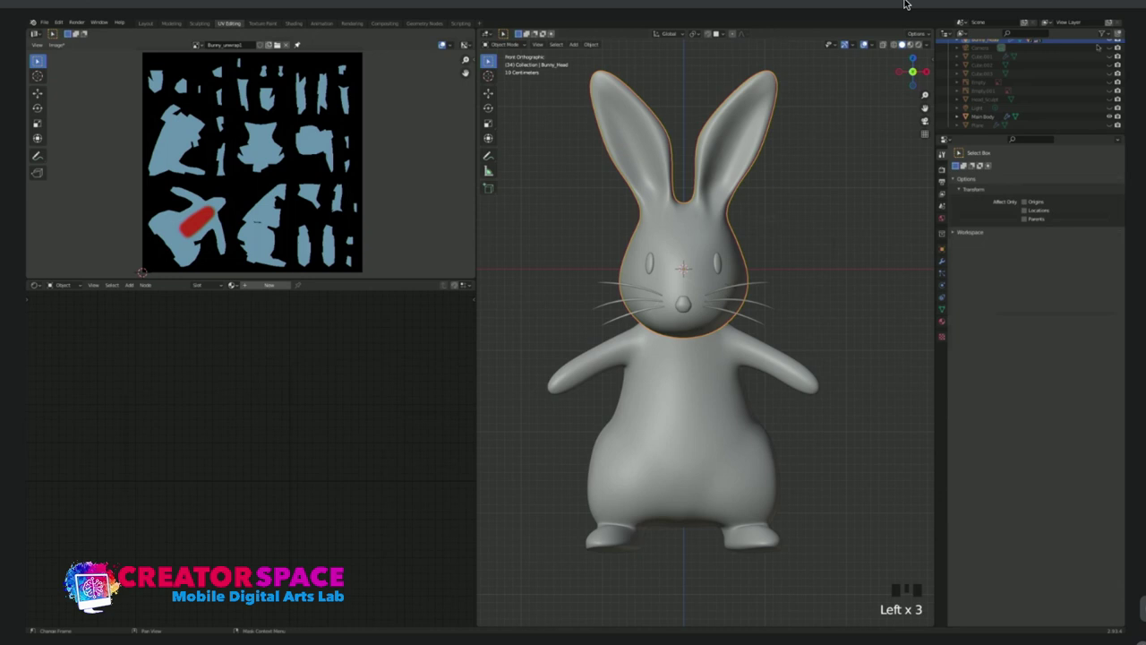
left_click(197, 45)
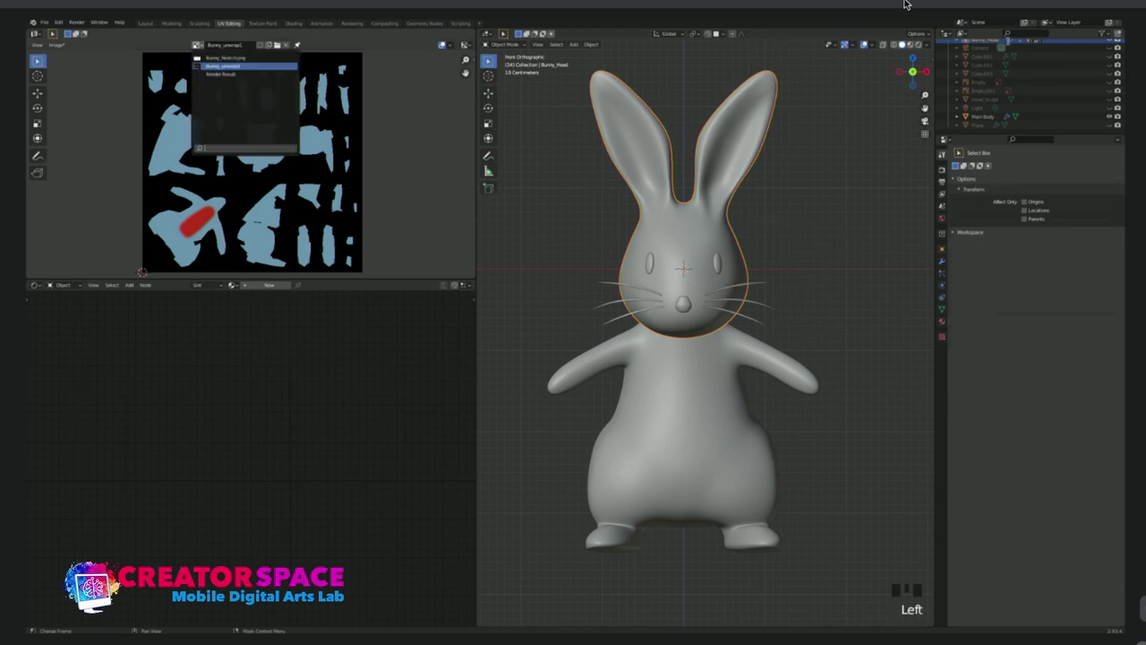
left_click(224, 66)
left_click(938, 101)
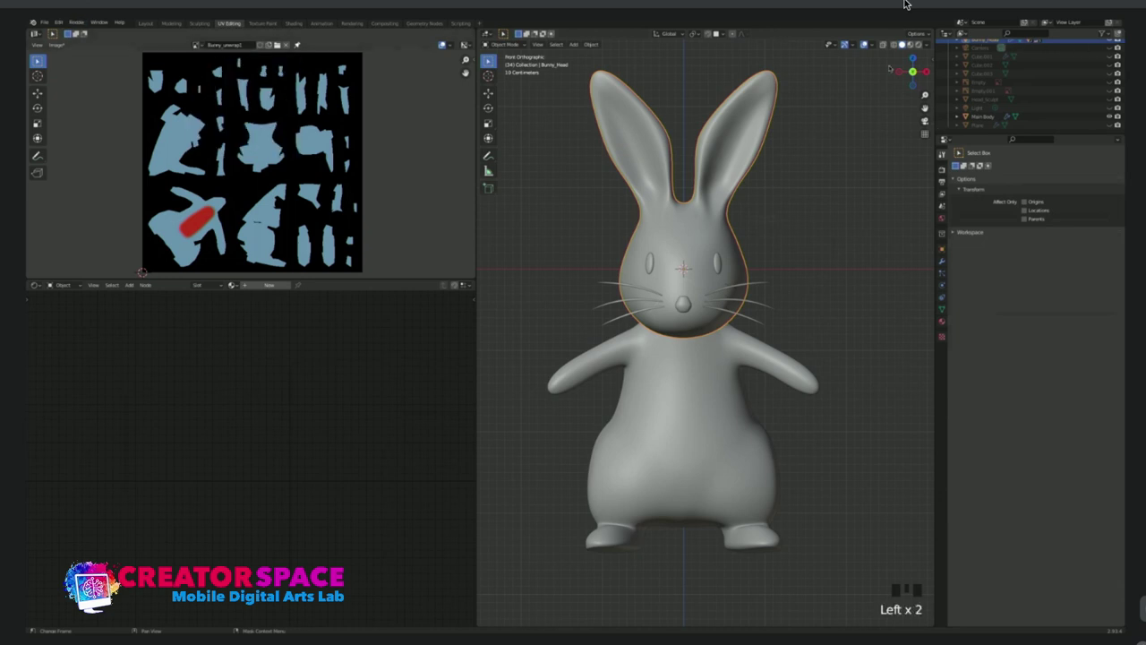
left_click(36, 33)
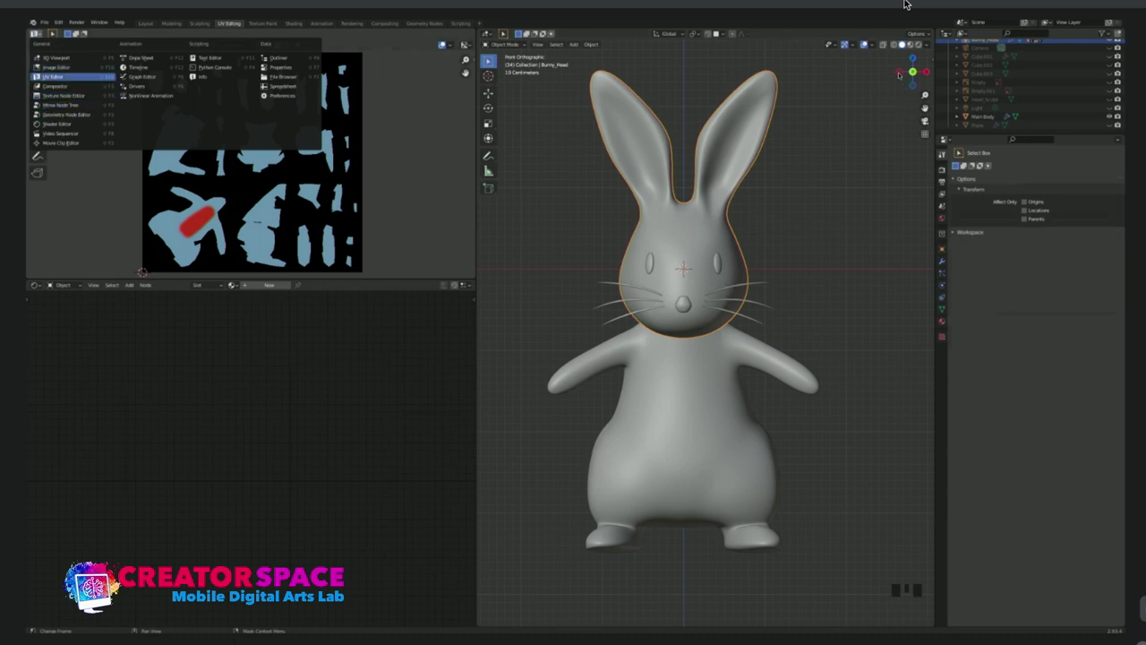
left_click(54, 76)
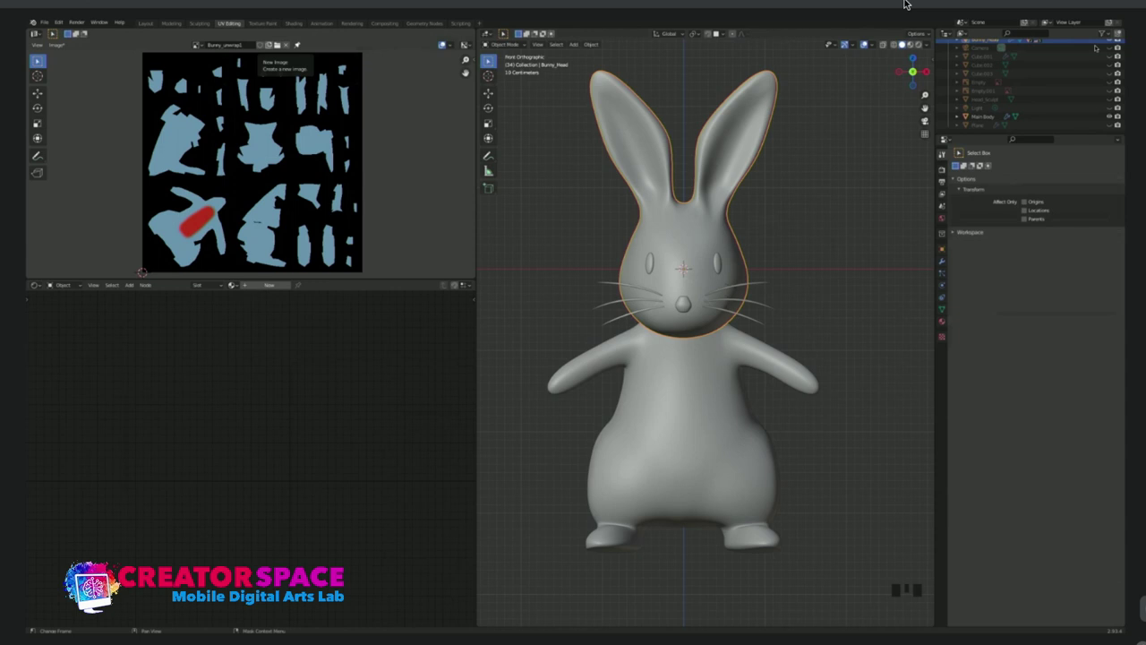
Create a new 1024 × 1024 px image named Bunny_Head in the UV Editor.
left_click(268, 45)
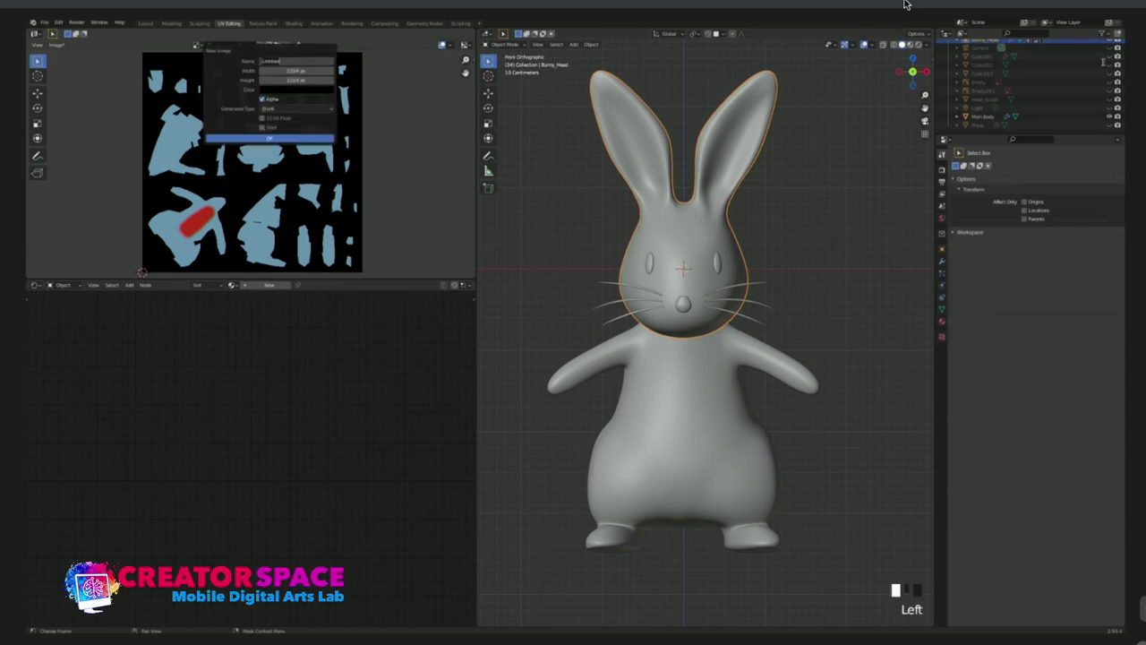
type("Bunny")
type("Head")
key("Return")
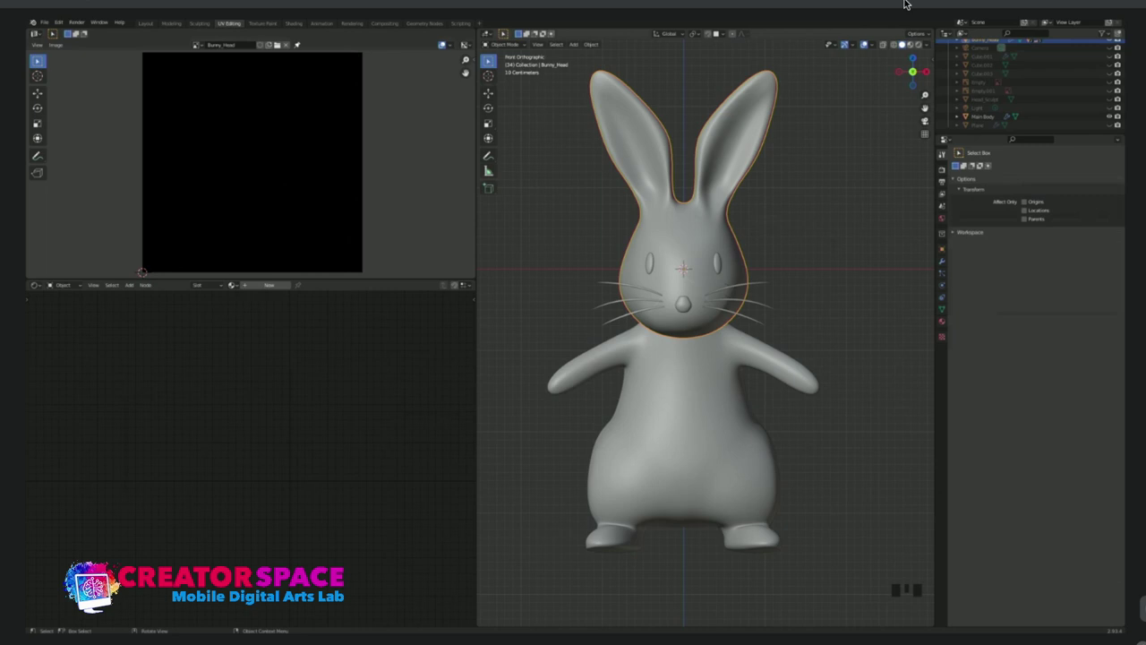
left_click(905, 4)
left_click(904, 4)
Unwrap the whole head mesh with Smart UV Project, using an island margin of 0.100.
key("Tab")
key("a")
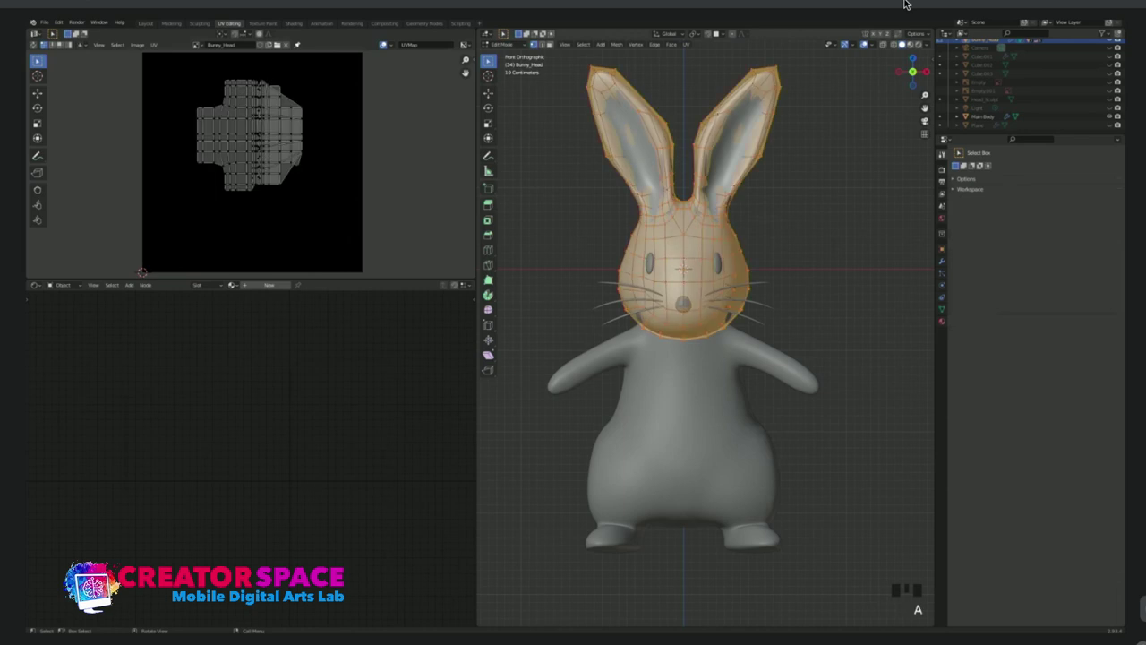
right_click(658, 235)
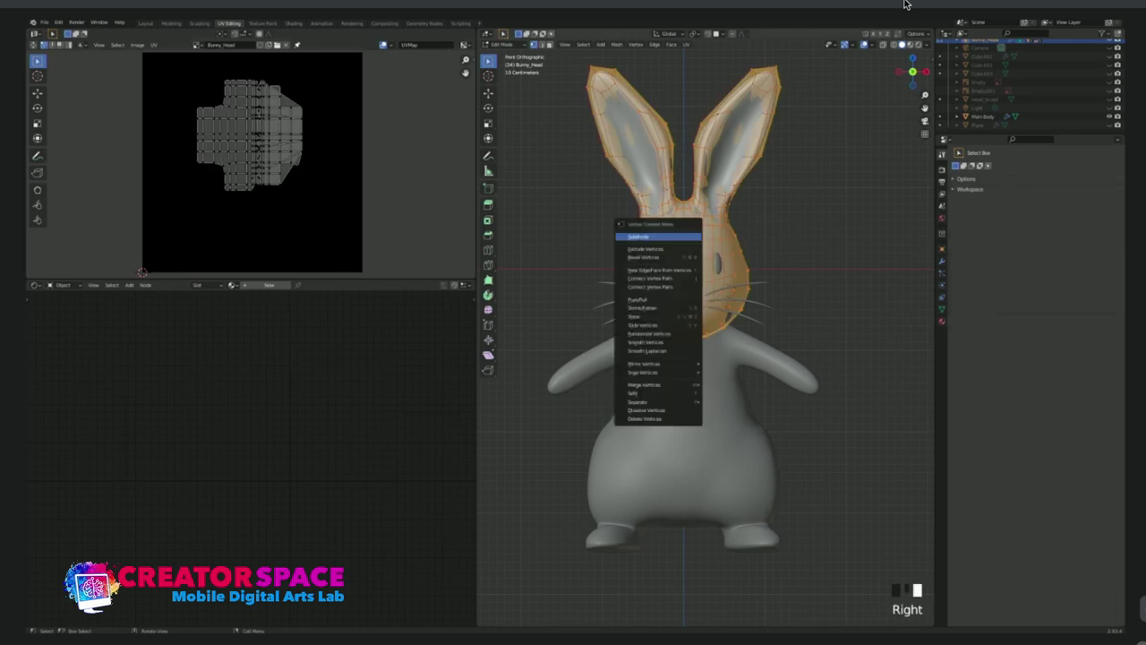
key("Escape")
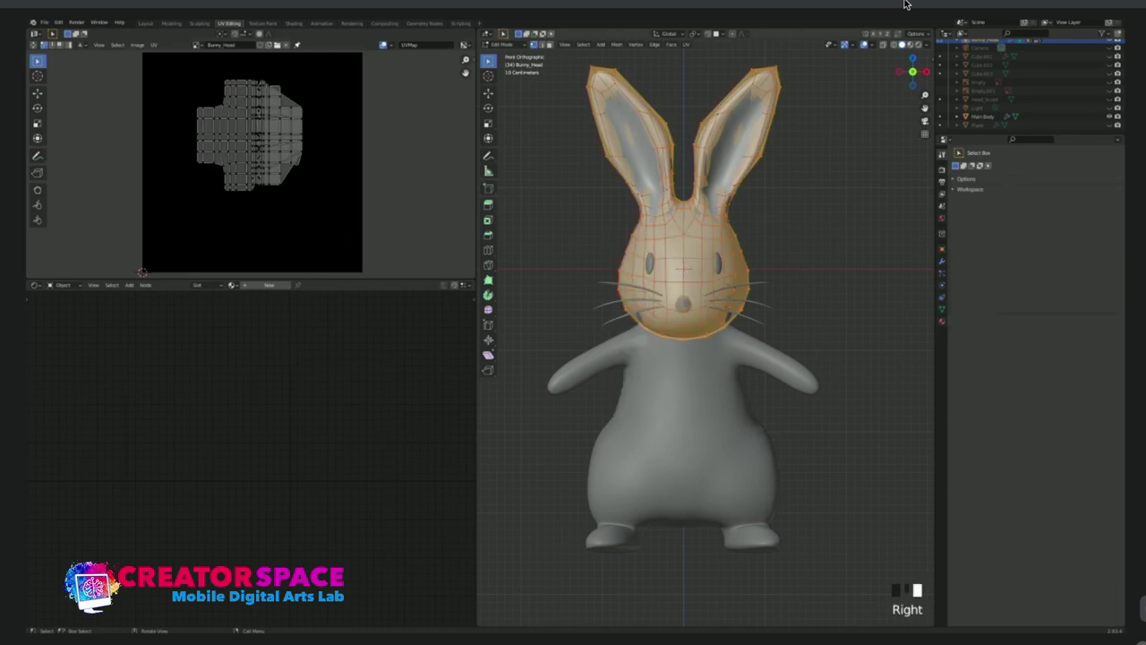
key("u")
left_click(662, 248)
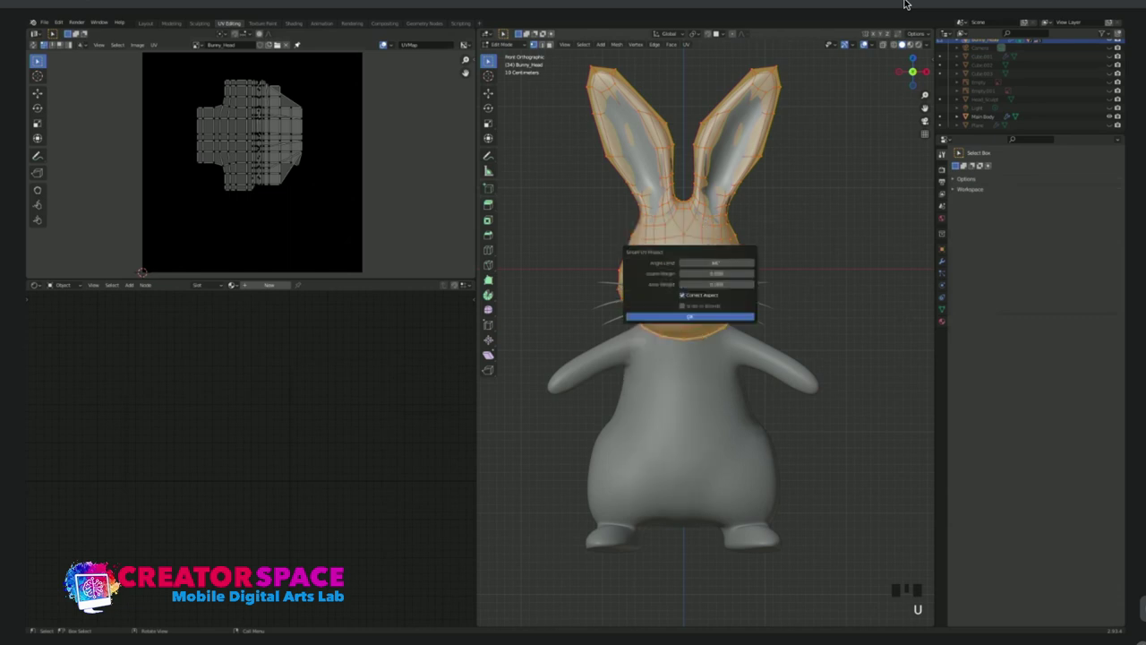
left_click(716, 273)
key("Right")
key("Return")
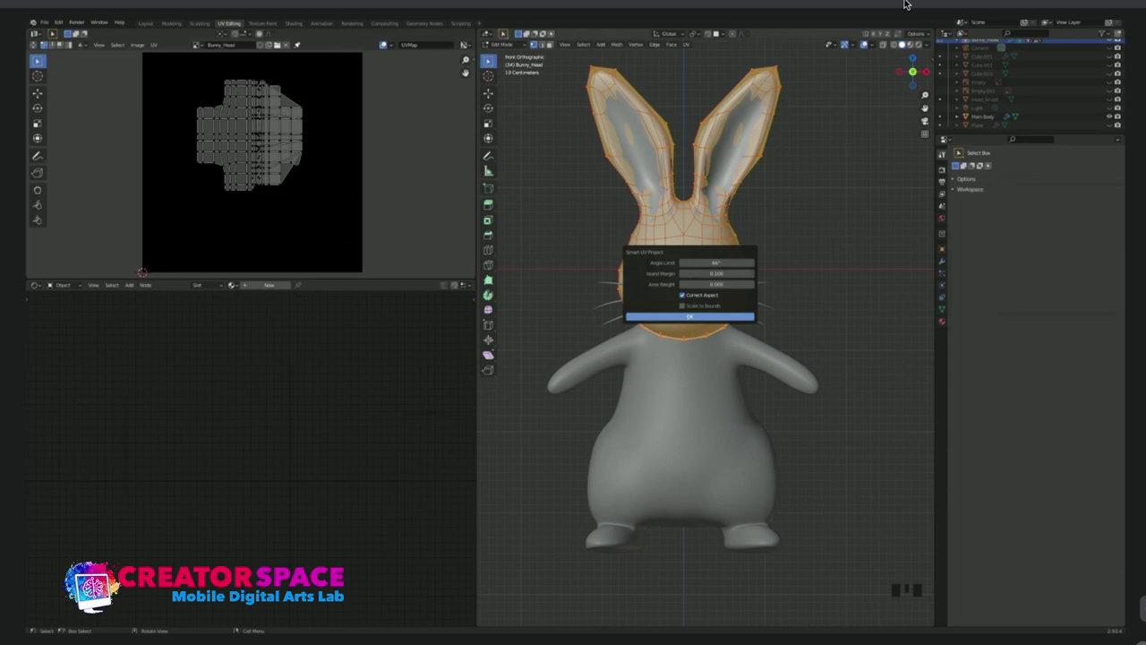
left_click(689, 316)
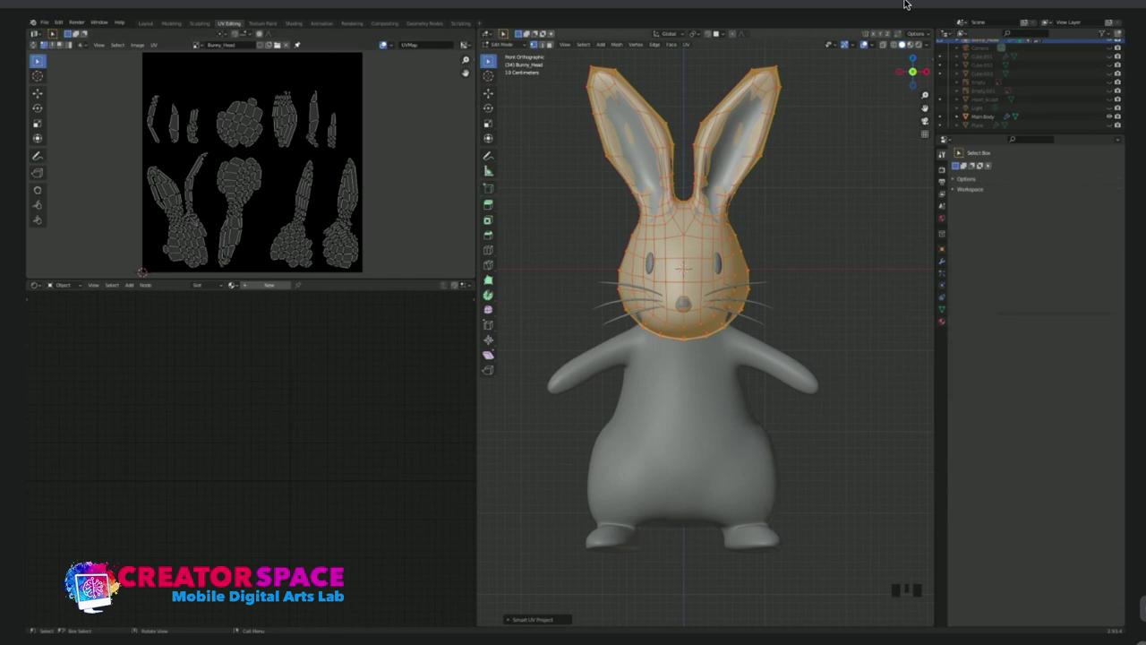
Check how the head displays in Texture Paint mode, and return it to Object Mode.
key("ctrl+Tab")
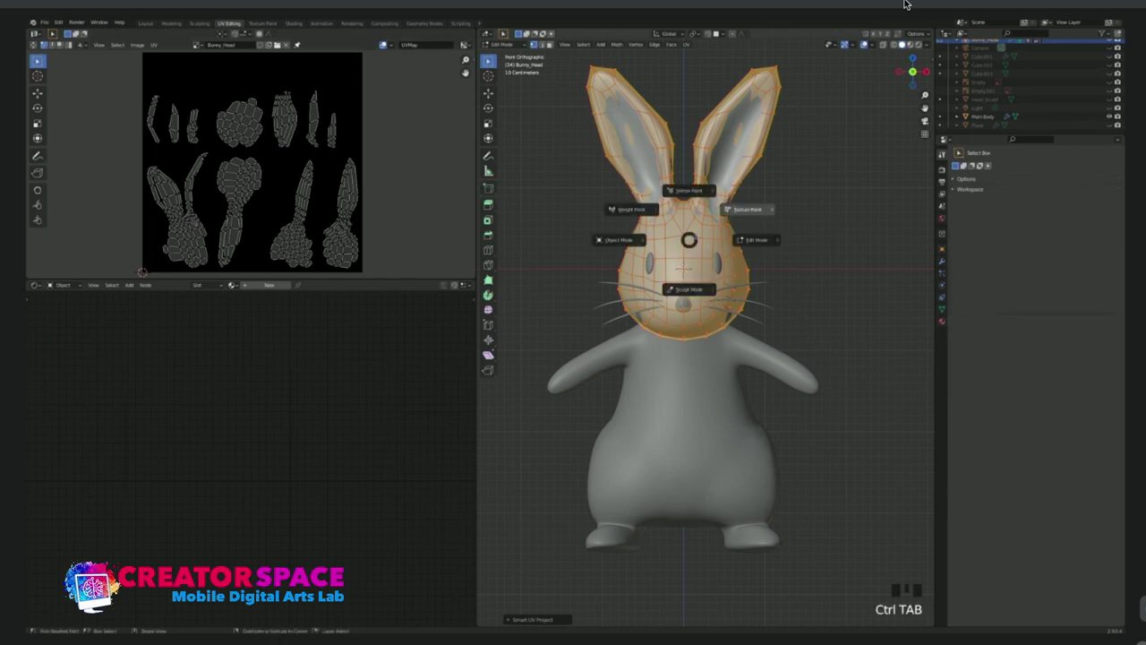
left_click(904, 4)
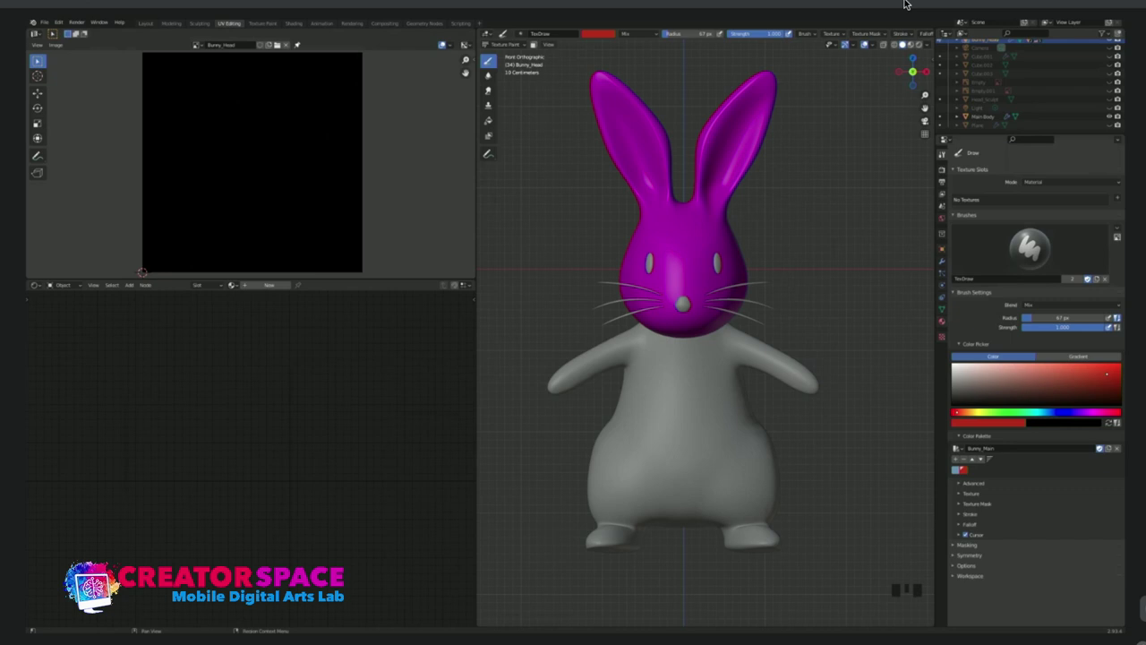
key("ctrl+Tab")
left_click(666, 268)
left_click(904, 4)
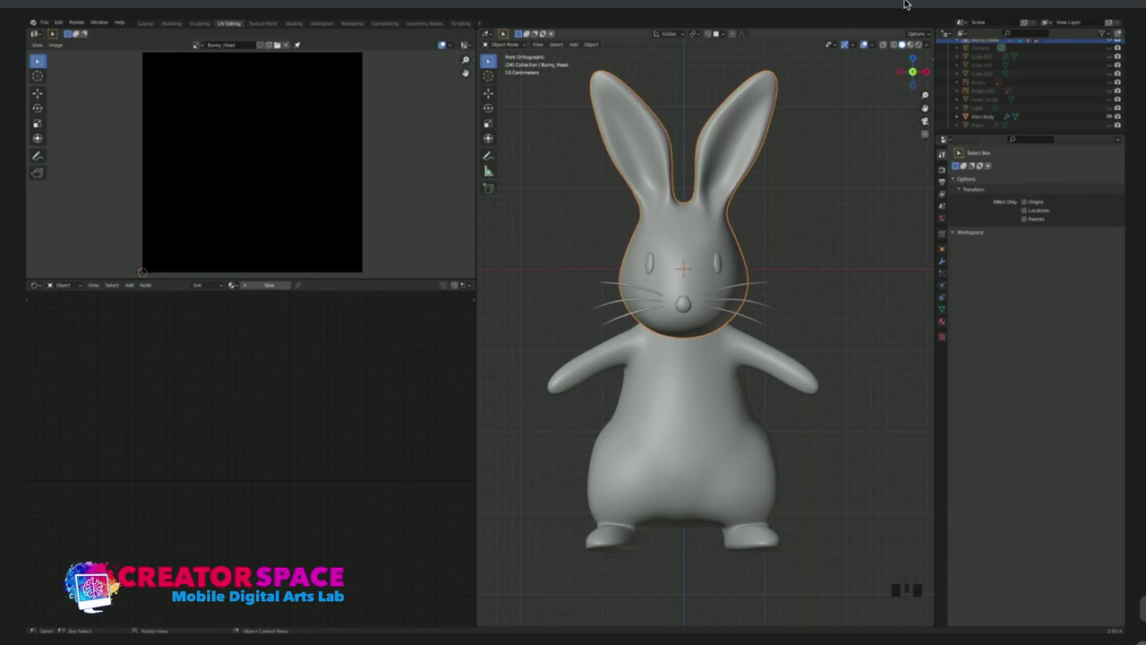
Add a new material to the bunny's head.
left_click(940, 321)
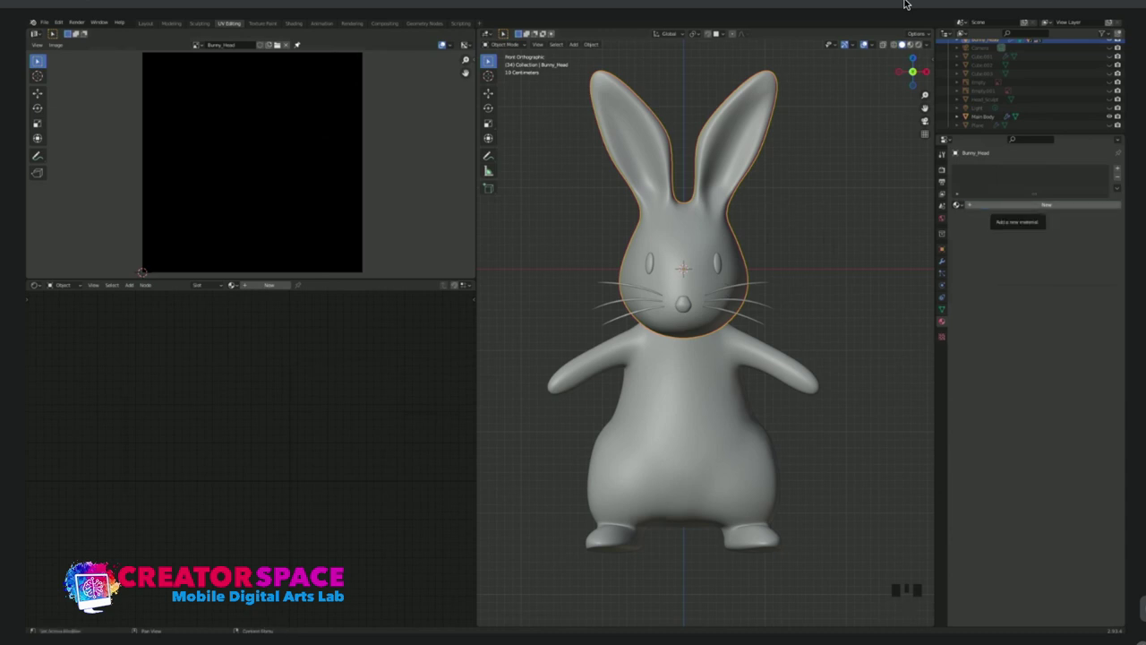
left_click(1044, 205)
double_click(984, 204)
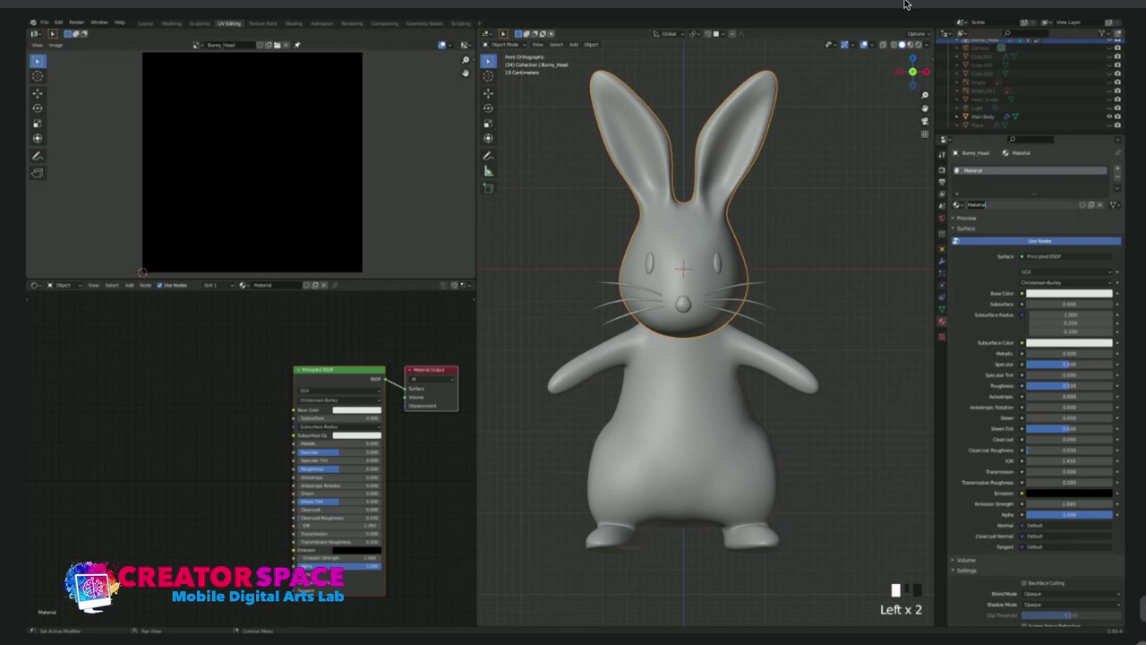
type("Bunny")
key("BackSpace")
key("BackSpace")
left_click(957, 205)
left_click(957, 205)
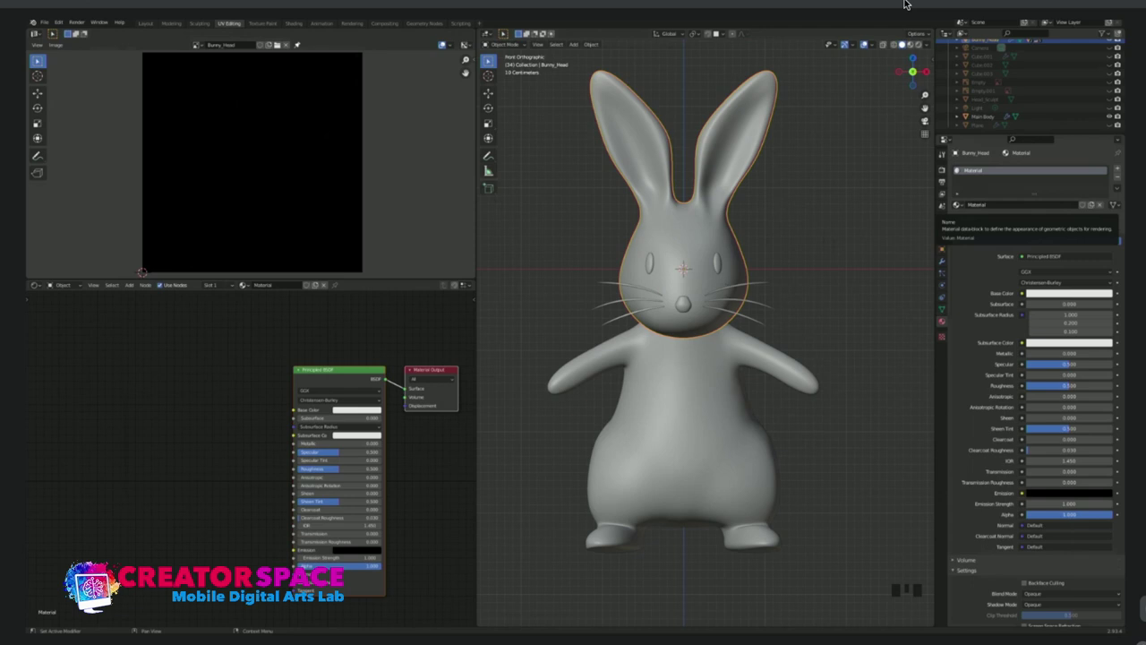
Rename the head's new material as Bunny_Head.
left_click(1021, 205)
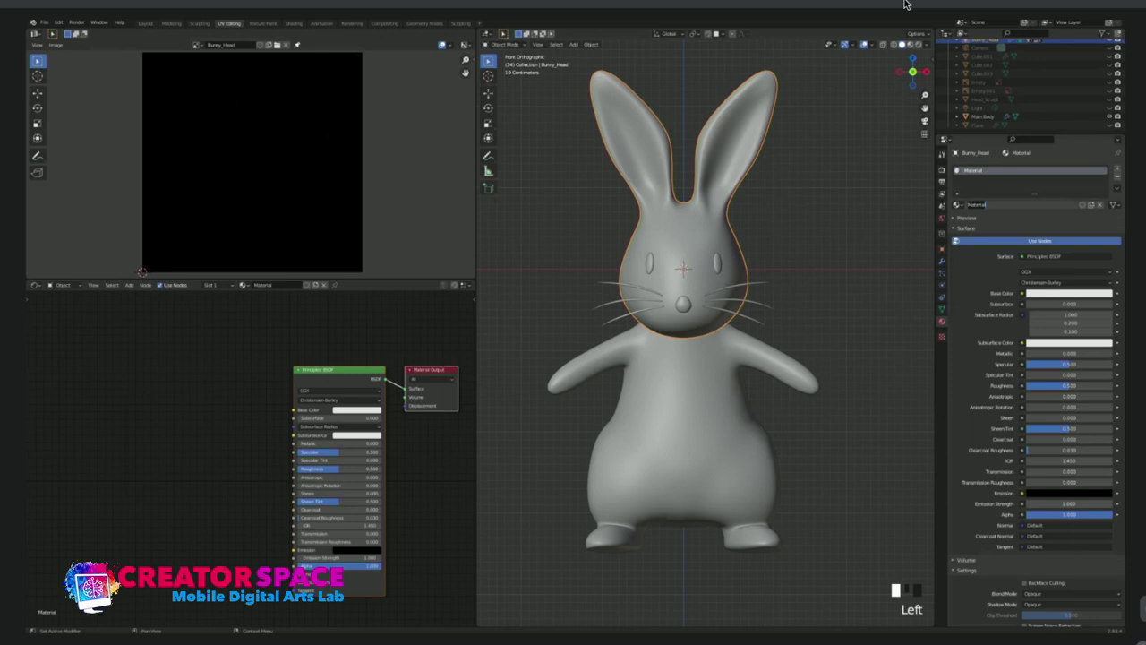
type("Bunny_Head")
key("Return")
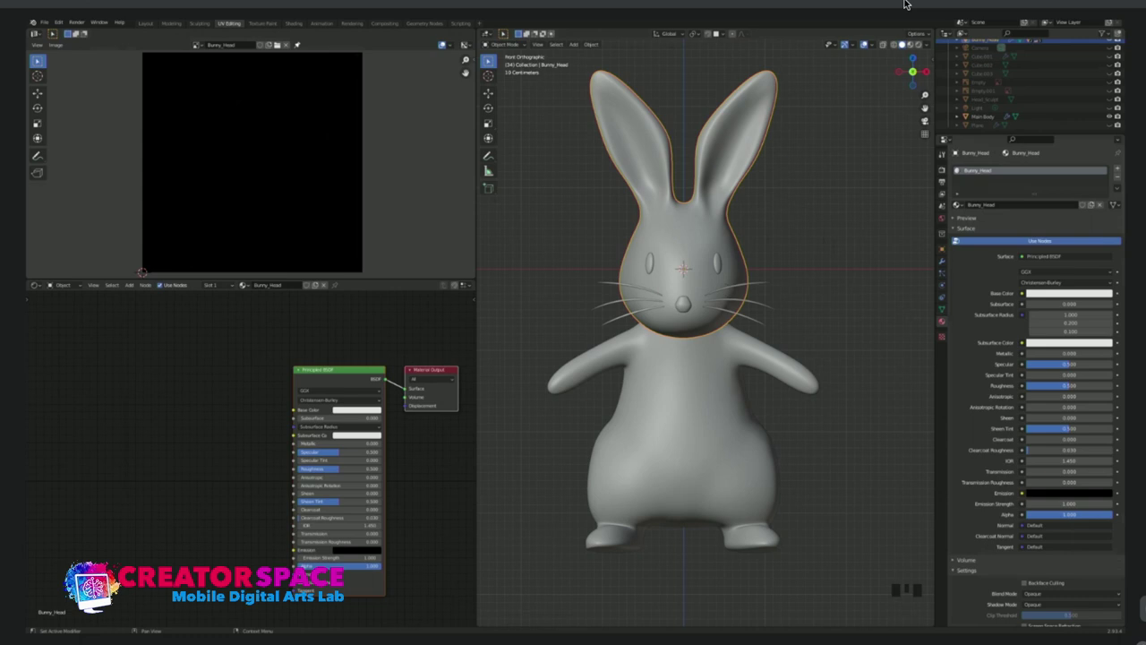
Add an Image Texture node beside the Principled BSDF in the Bunny_Head material's shader nodes.
left_click(269, 411)
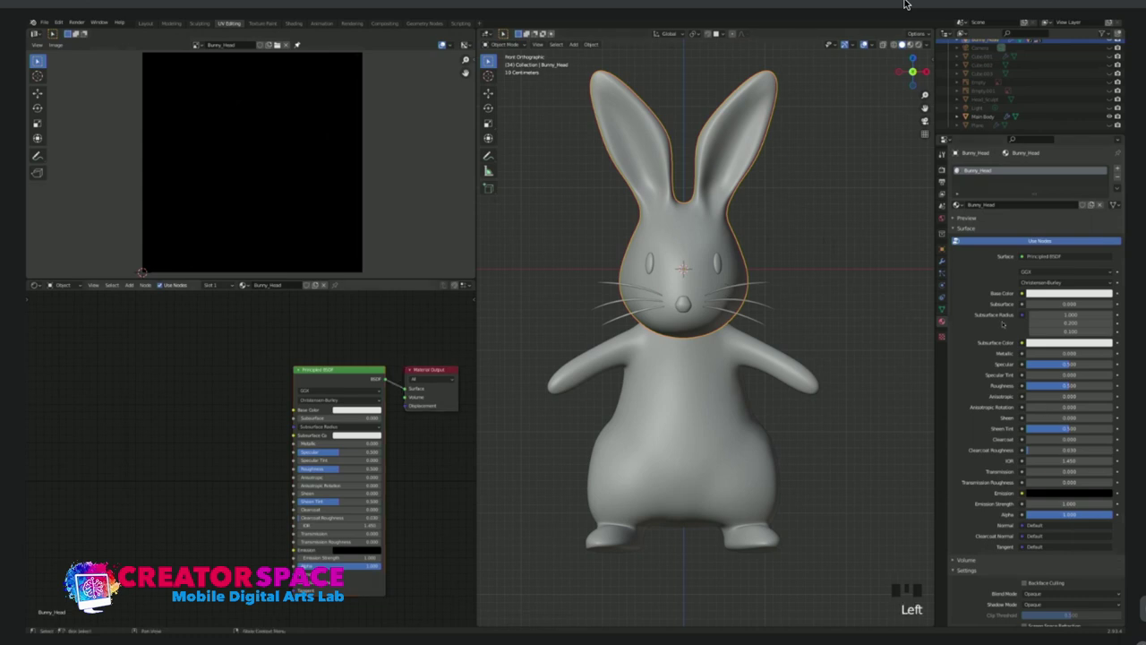
left_click(36, 284)
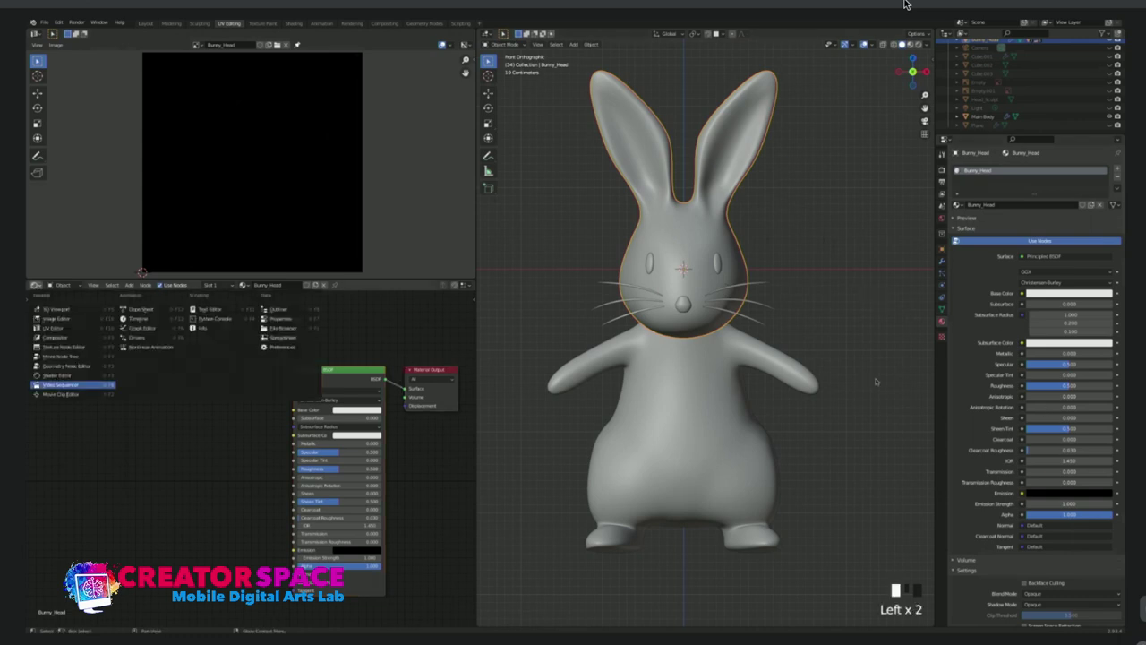
left_click(57, 375)
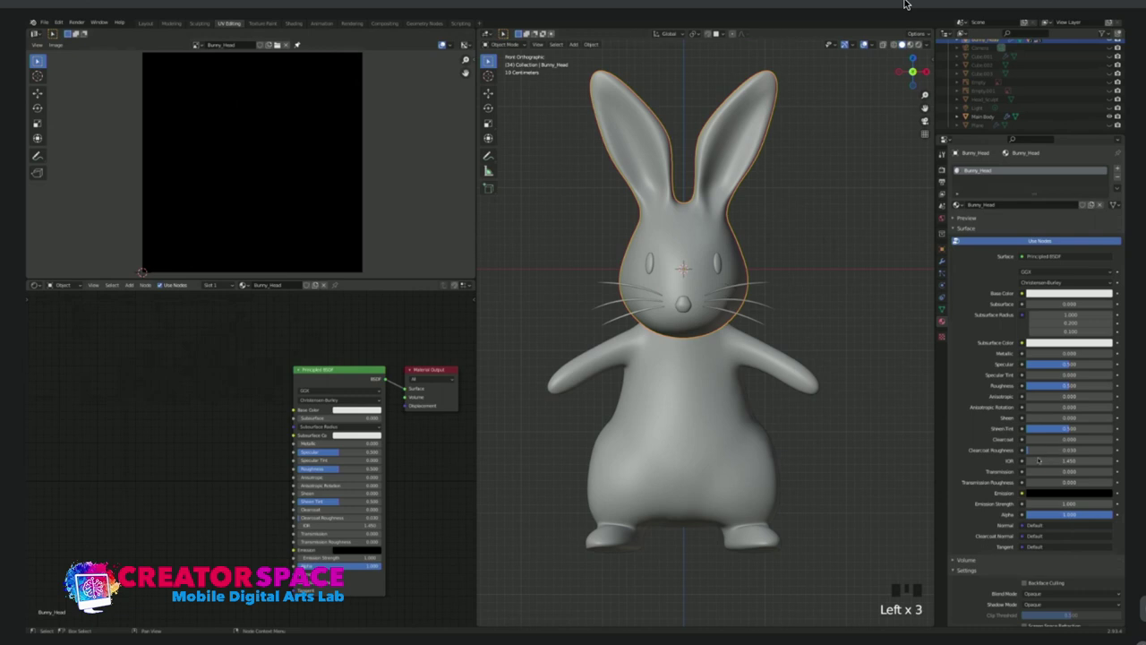
key("shift+a")
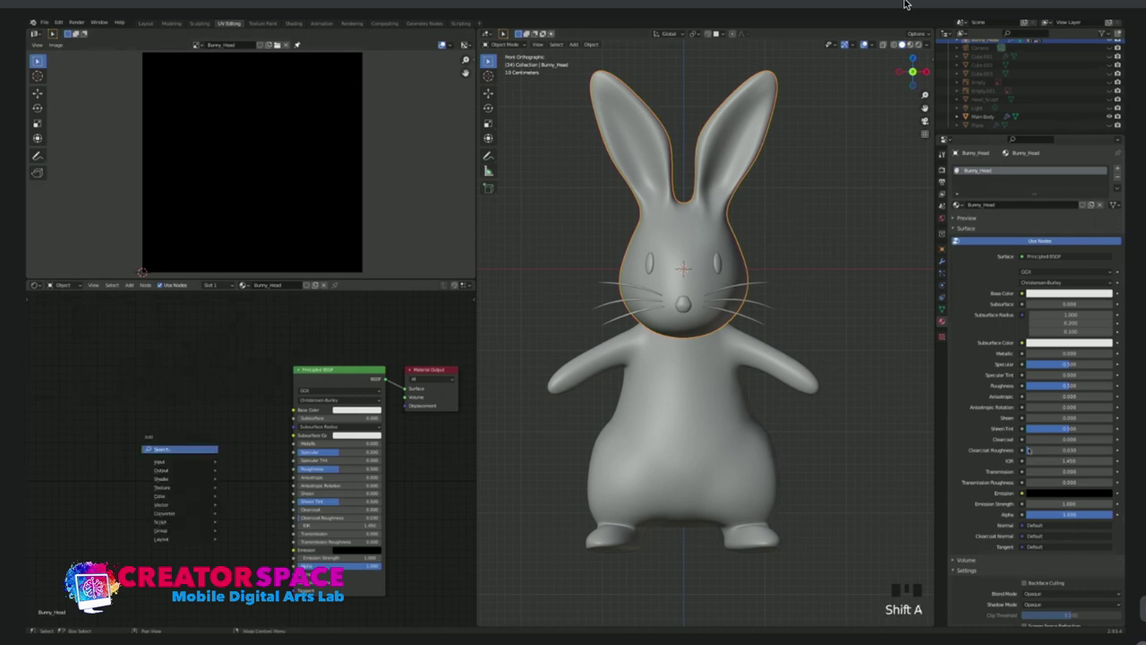
mouse_move(179, 487)
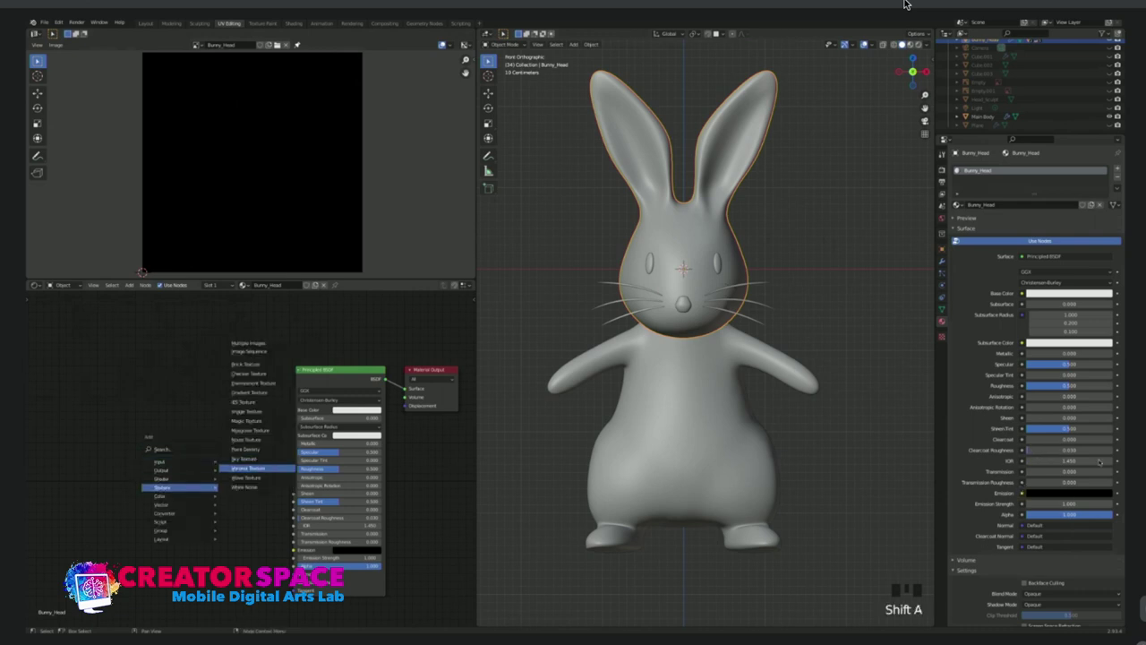
left_click(246, 411)
left_click(179, 394)
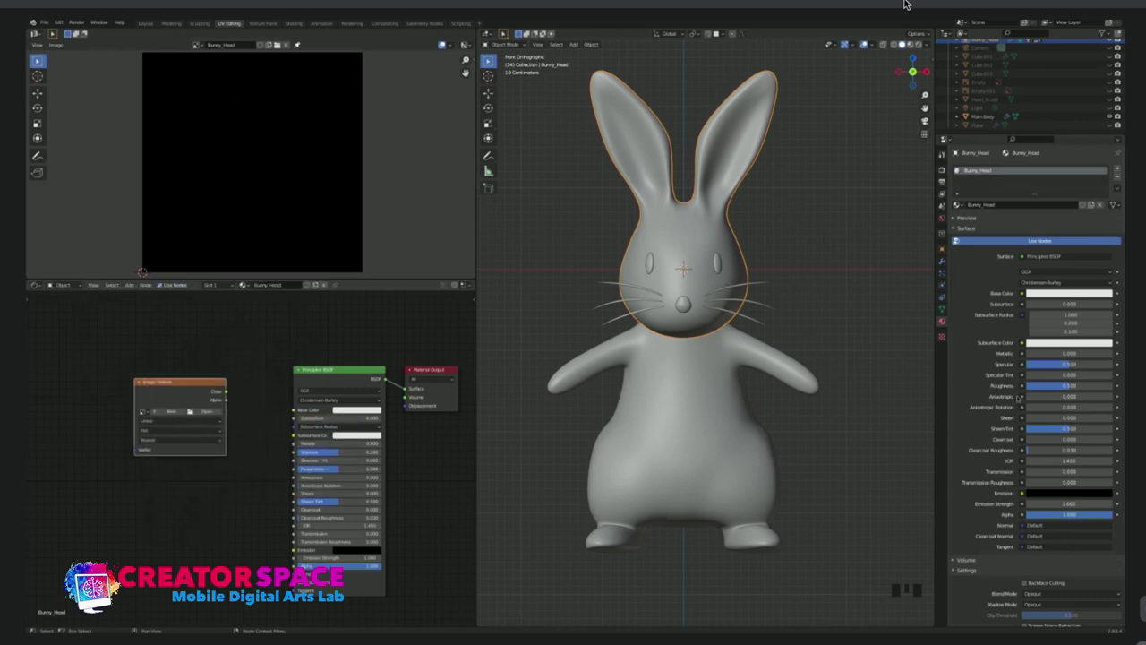
Assign the Bunny_Head image to the Image Texture node and connect its Color output to the Principled BSDF's Base Color.
left_click(144, 410)
left_click(144, 411)
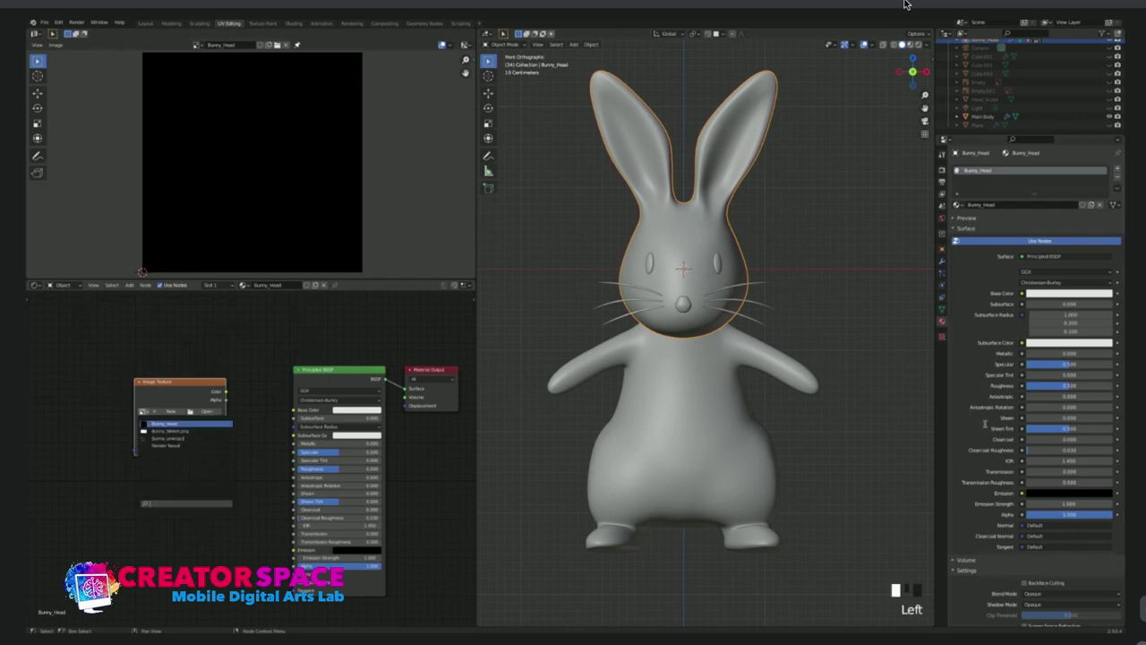
left_click(164, 423)
left_click_drag(226, 391, 294, 409)
left_click(278, 367)
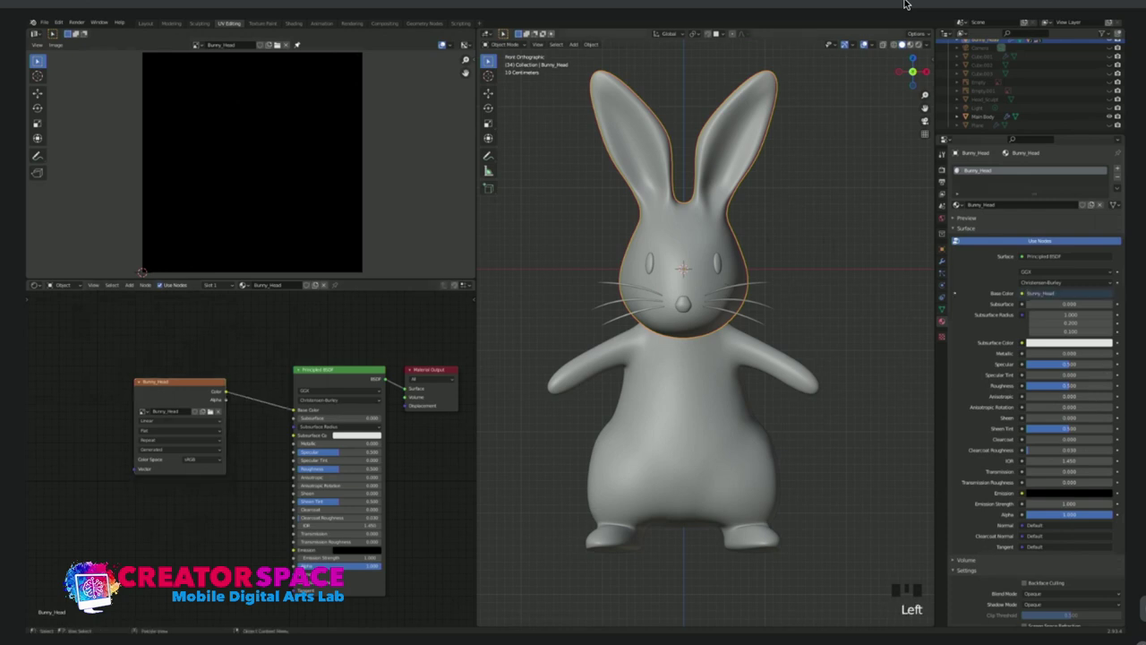
Put the head in Texture Paint mode and fill it entirely with the light blue colour using the Fill tool.
double_click(904, 5)
key("ctrl+Tab")
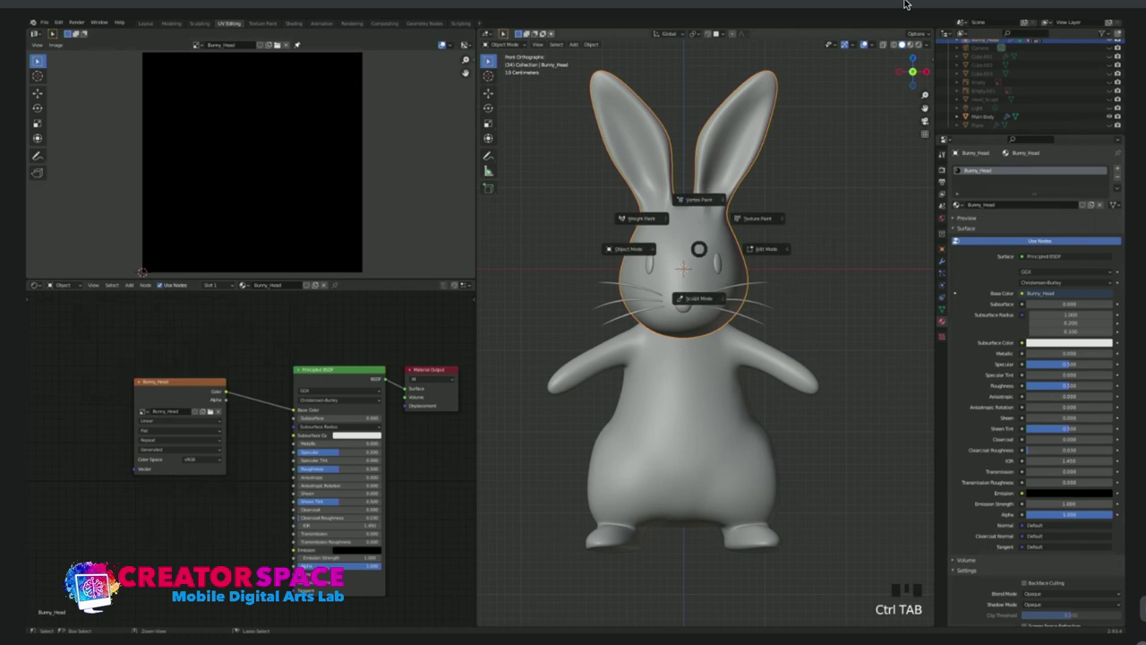
left_click(752, 219)
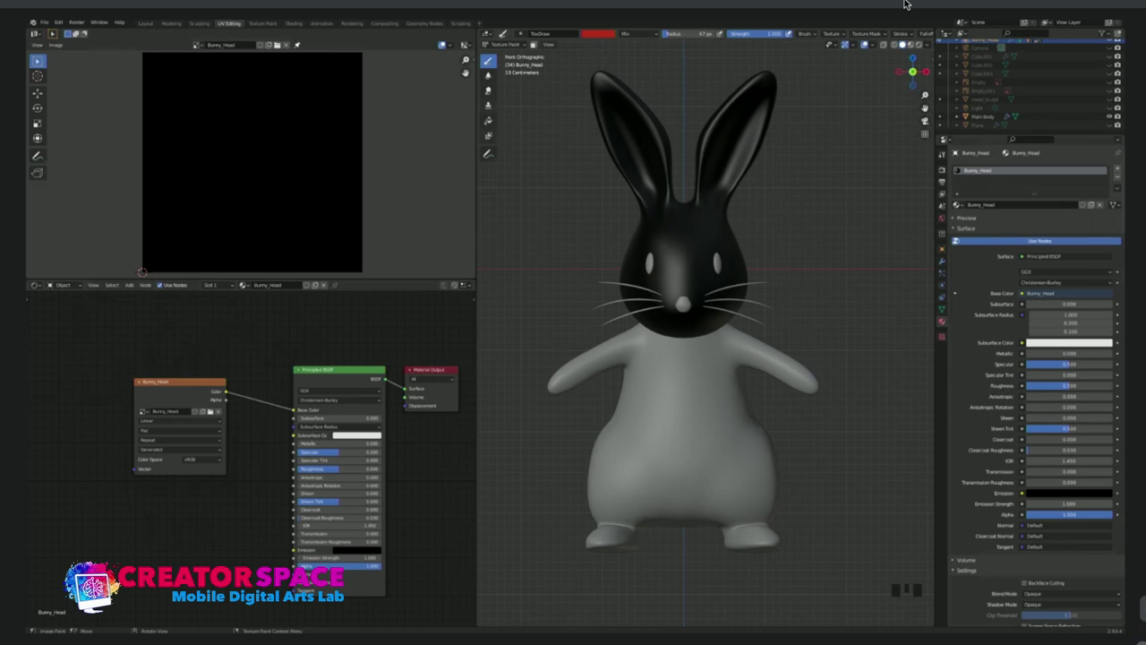
left_click(488, 120)
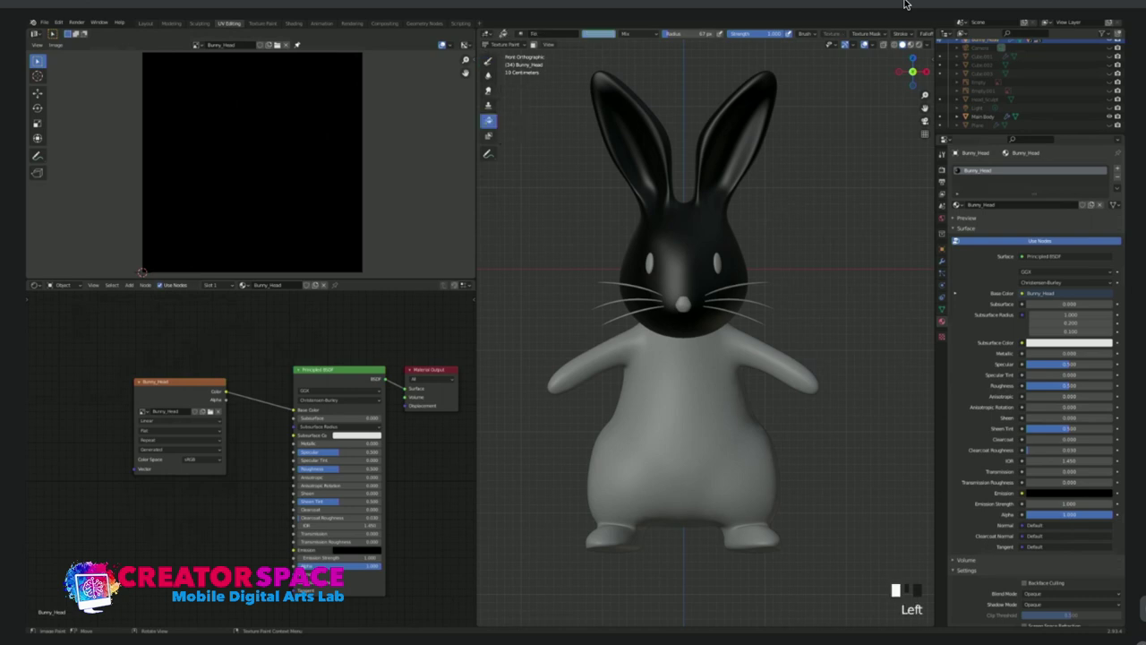
left_click(941, 153)
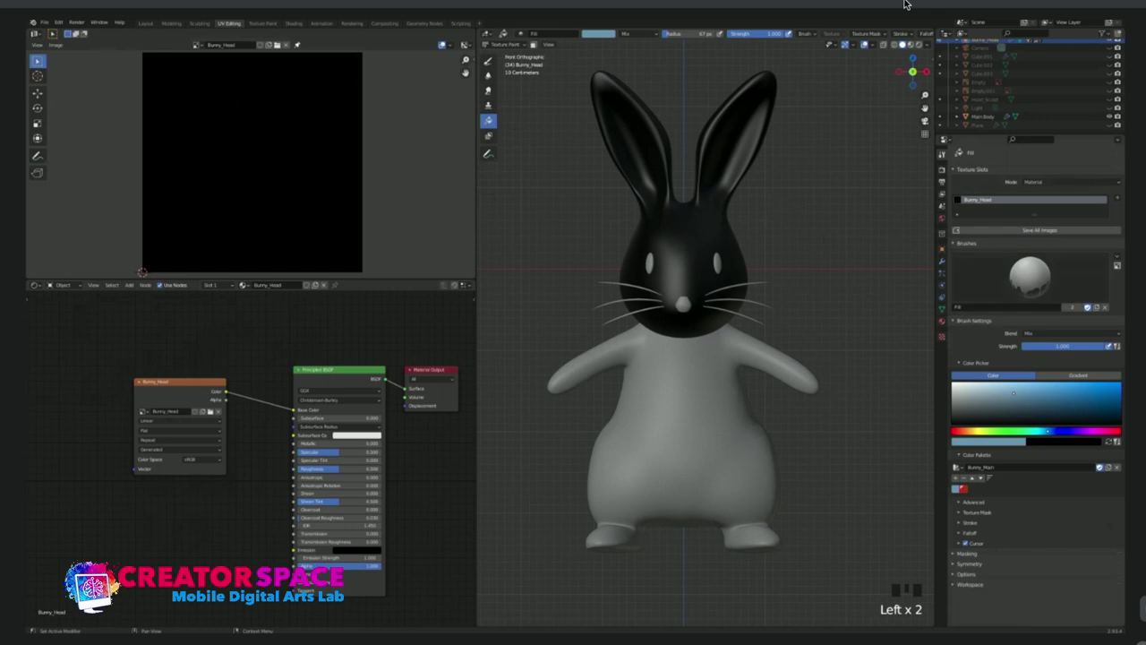
left_click(683, 233)
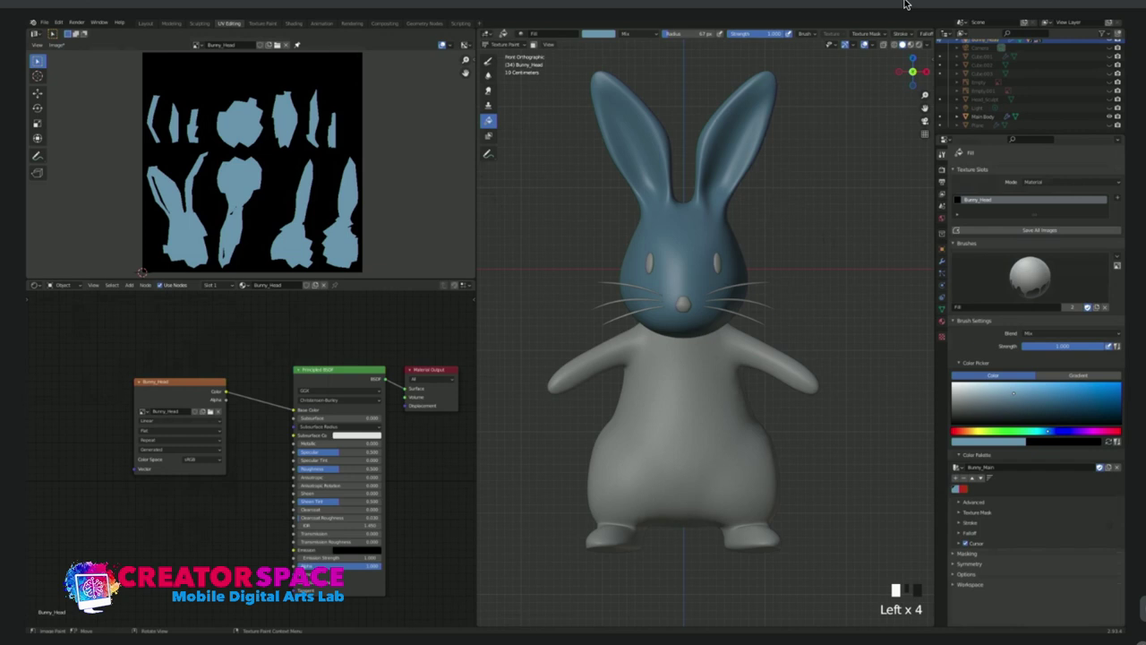
Return the head to Object Mode and clear the selection.
scroll(704, 331, "up", 1)
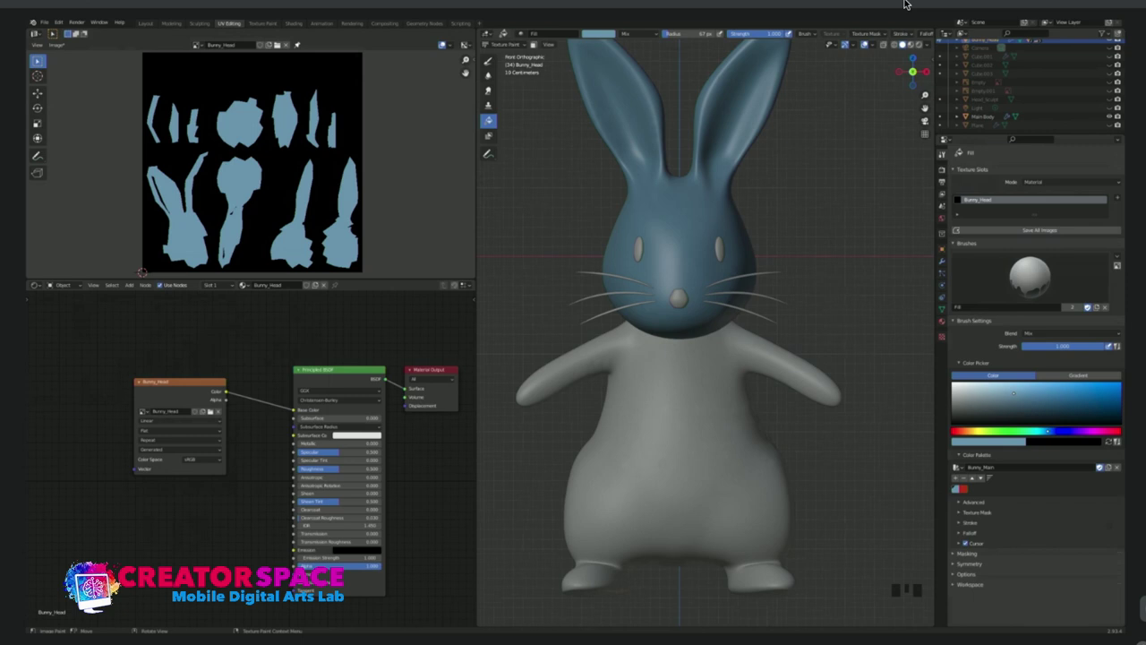
key("ctrl+Tab")
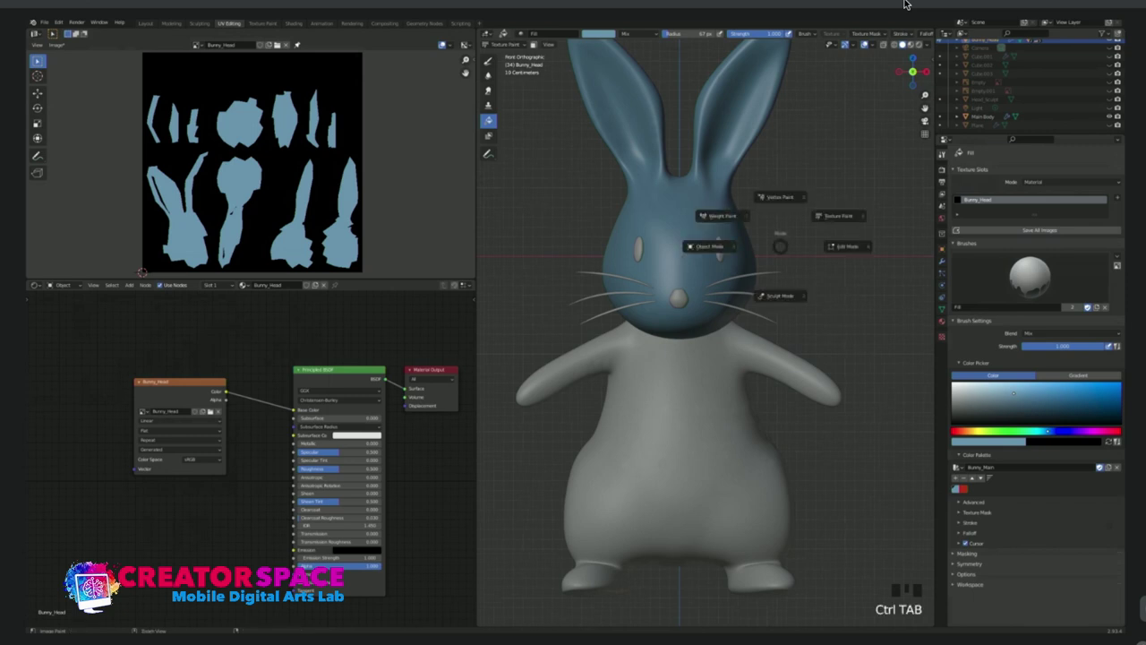
left_click(710, 247)
left_click(832, 242)
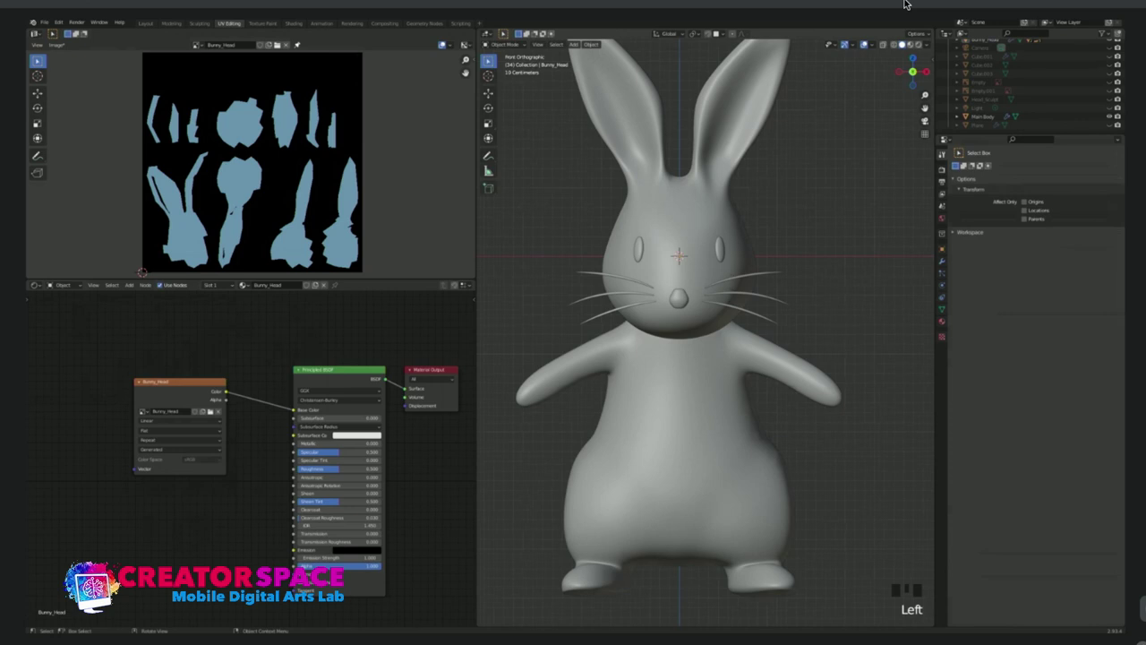
scroll(705, 332, "down", 2)
left_click(688, 255)
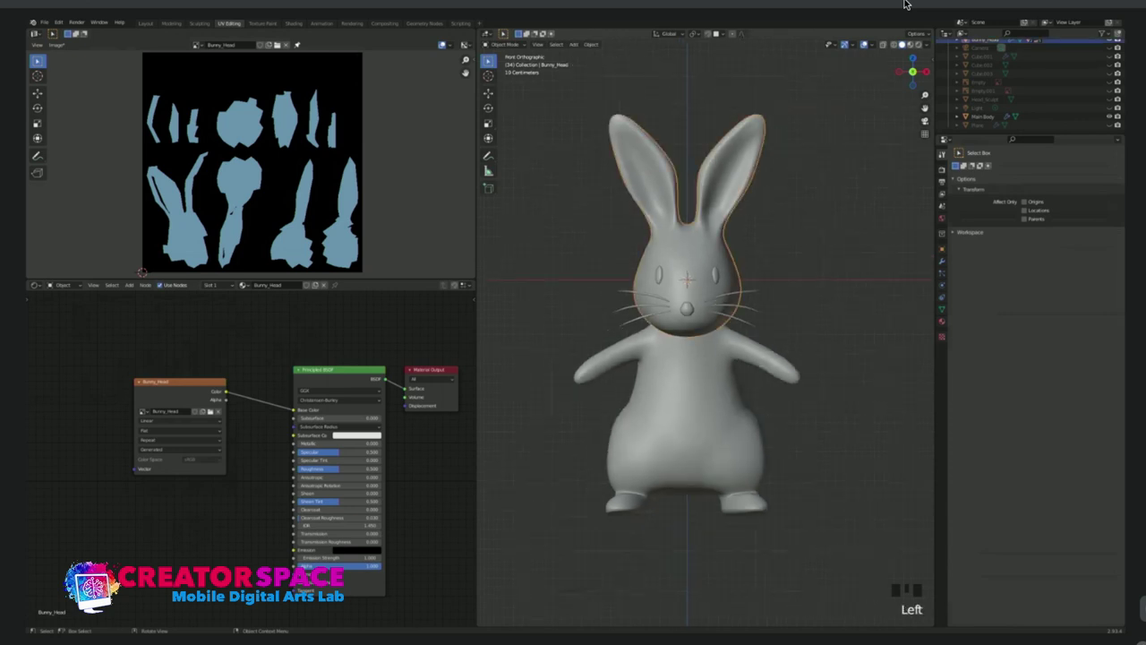
left_click(832, 241)
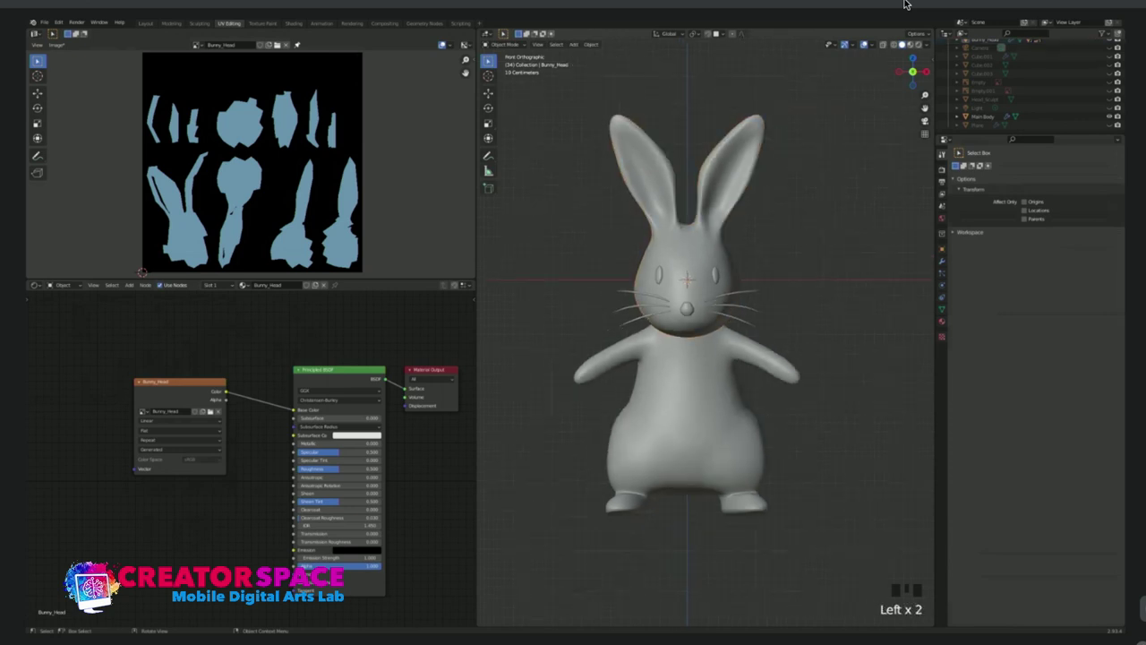
Switch the viewport to Rendered shading and view the painted bunny from a slight angle.
key("z")
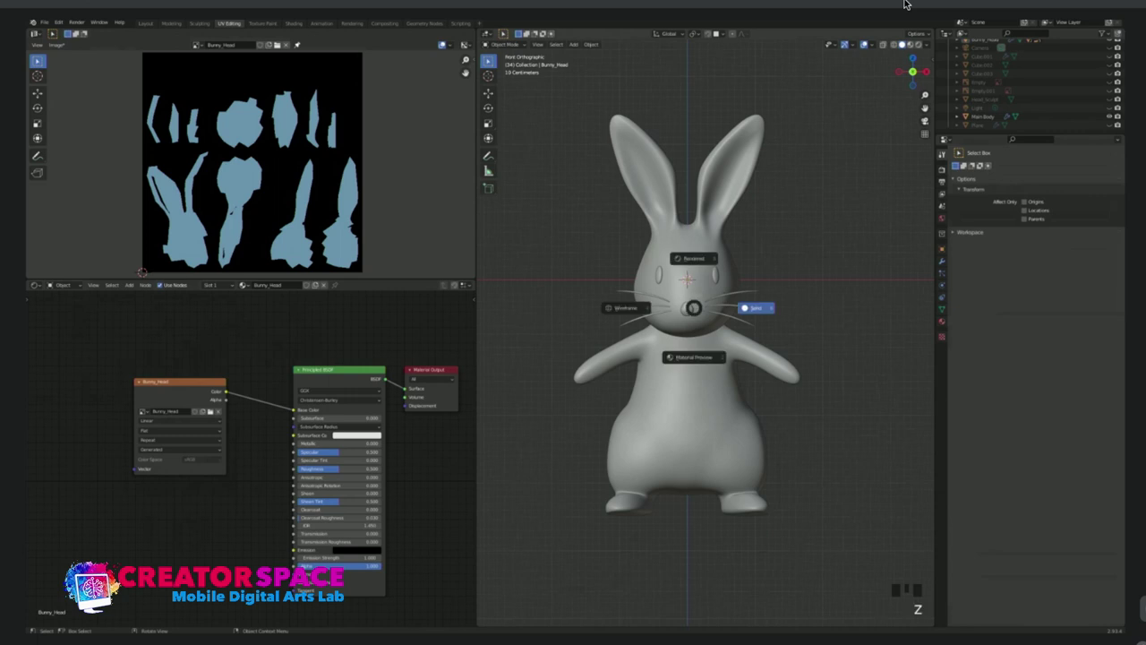
left_click(694, 259)
middle_click_drag(694, 268, 649, 270)
scroll(698, 304, "up", 2)
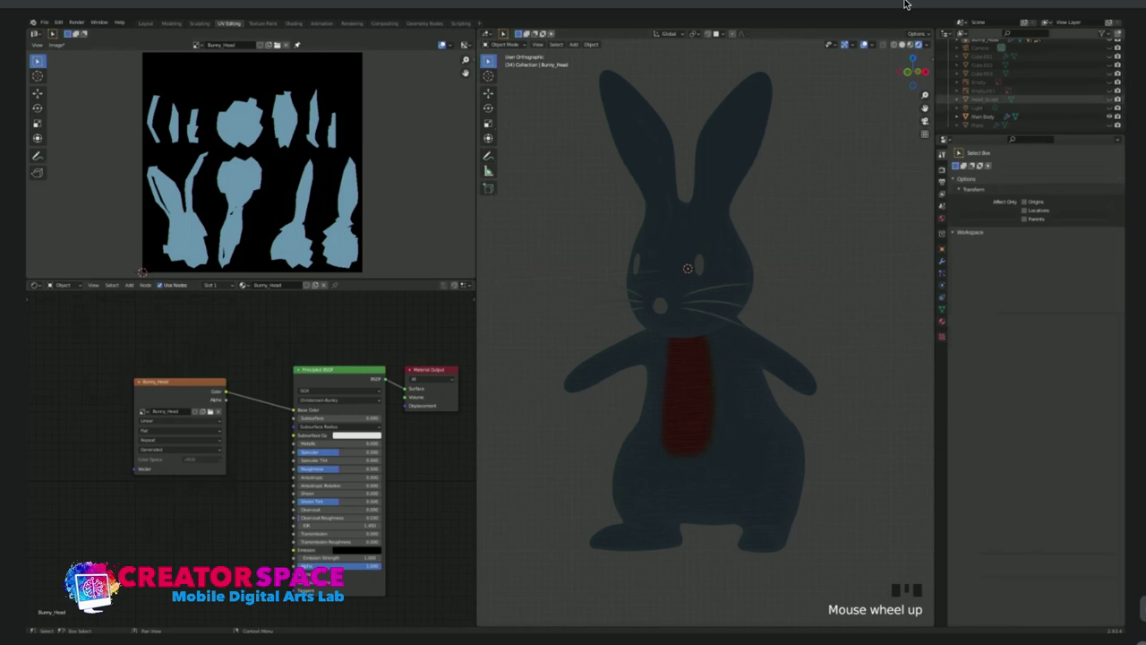
left_click(905, 4)
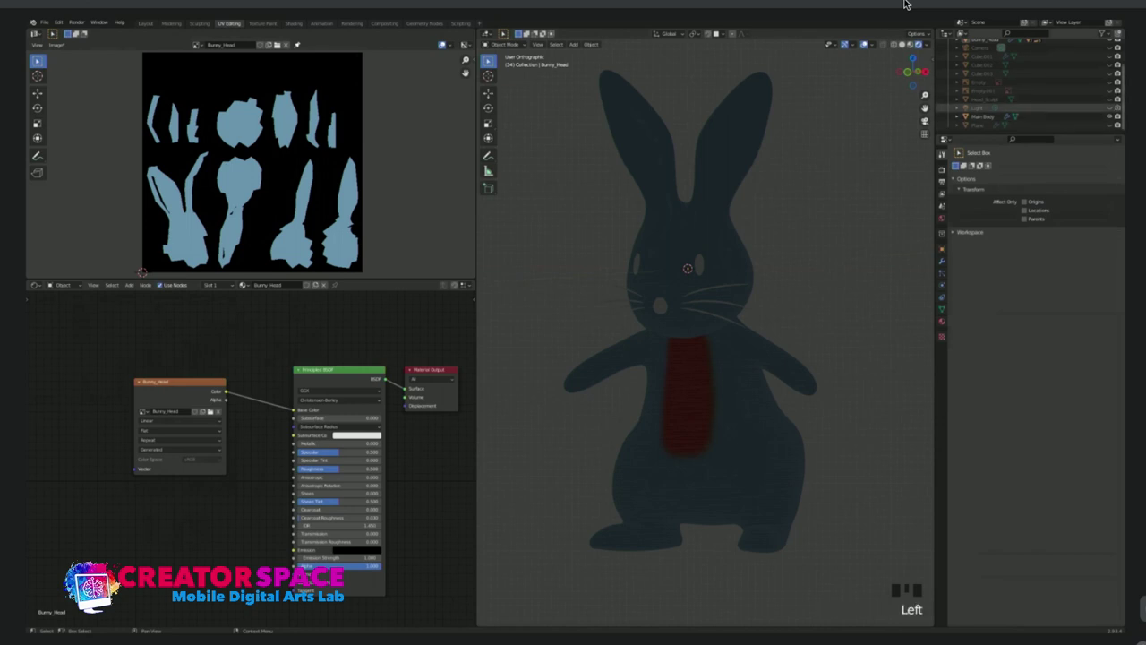
Unhide the light in the scene, change its type to Sun and set its strength to 10.
left_click(1109, 108)
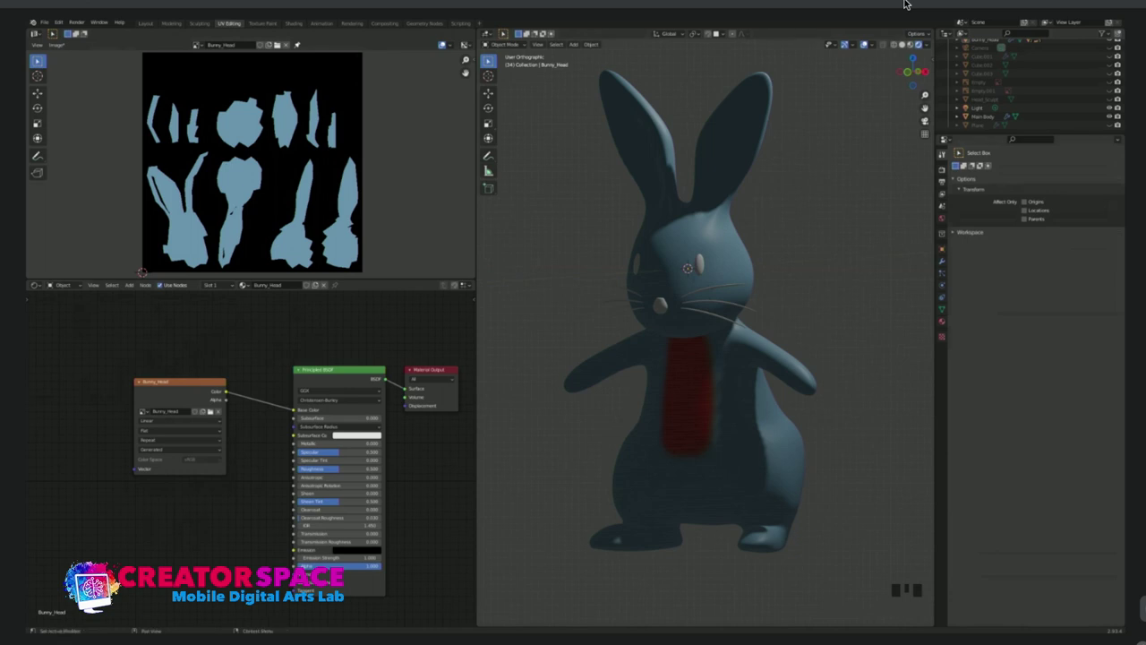
left_click(976, 108)
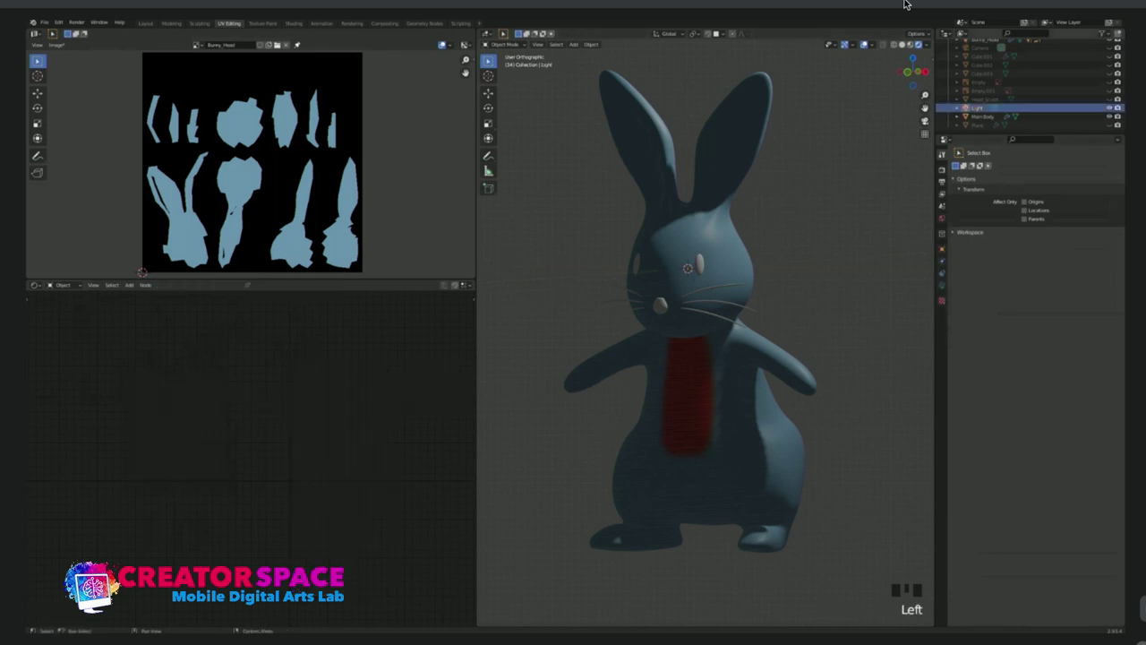
left_click(942, 285)
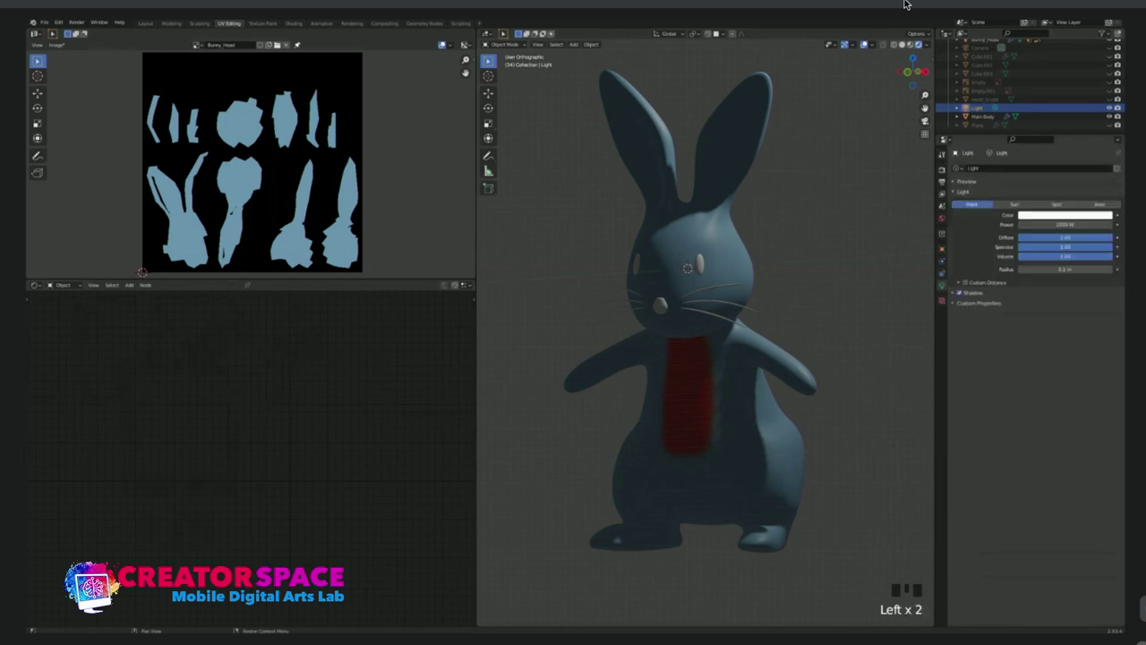
left_click(1014, 204)
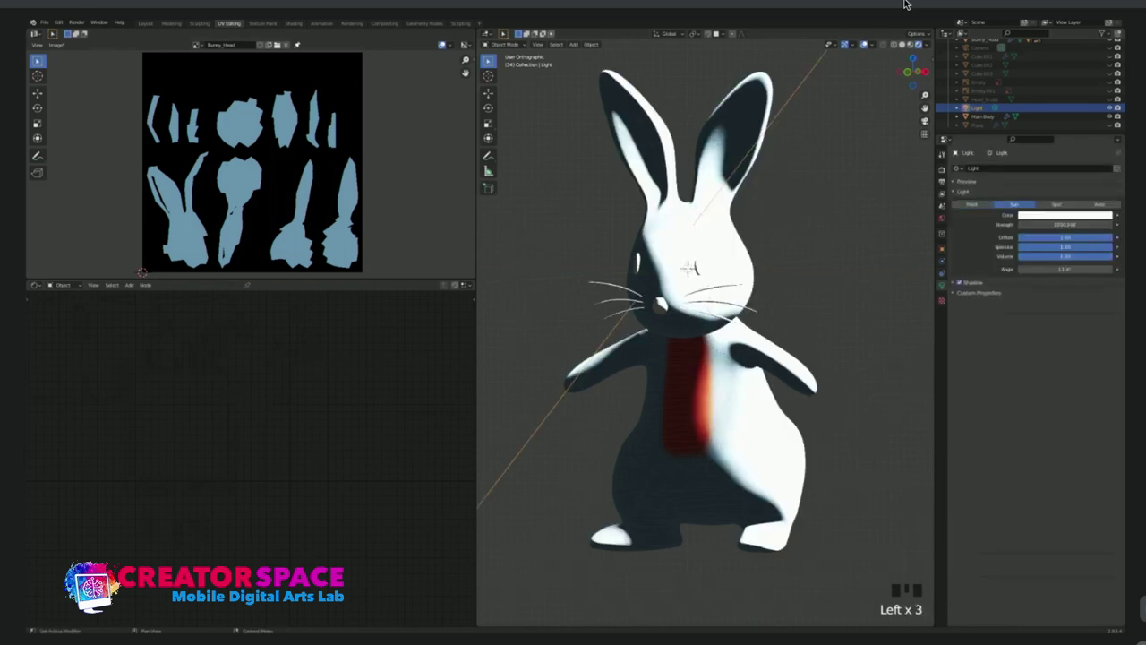
left_click(1066, 224)
type("10")
key("Return")
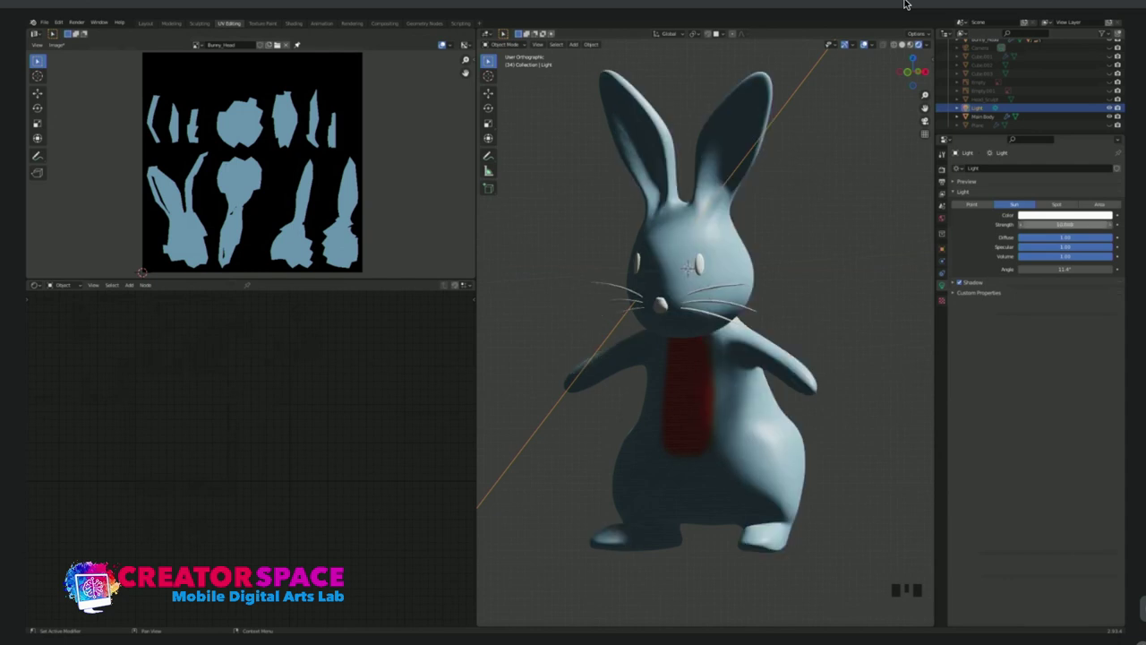
Set the sun light's angle to 180° and switch the viewport to Material Preview shading.
mouse_move(1065, 269)
left_mouse_down()
mouse_move(1028, 269)
mouse_move(1085, 268)
left_mouse_up()
mouse_move(823, 358)
middle_mouse_down()
mouse_move(846, 361)
mouse_move(825, 358)
middle_mouse_up()
left_click(846, 358)
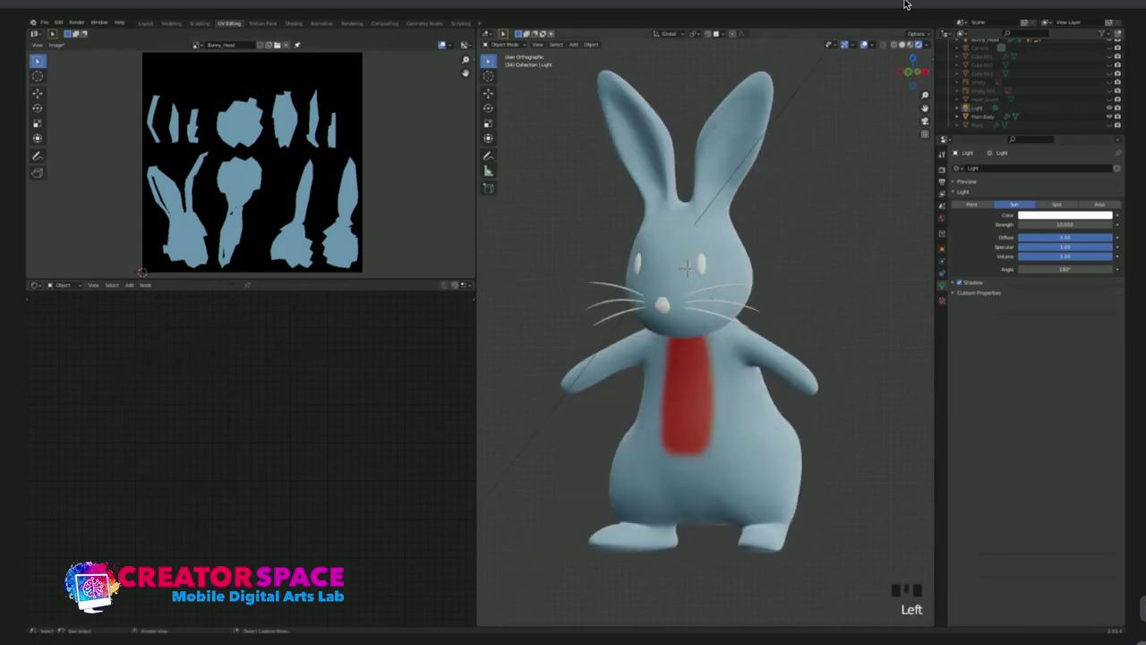
key("z")
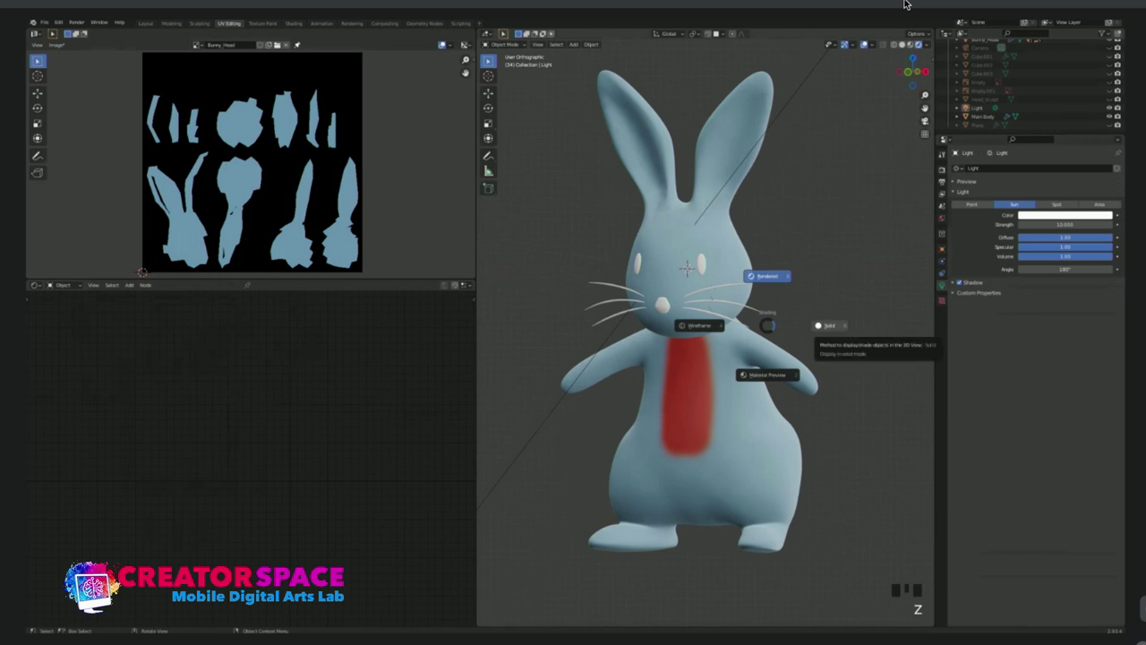
left_click(904, 4)
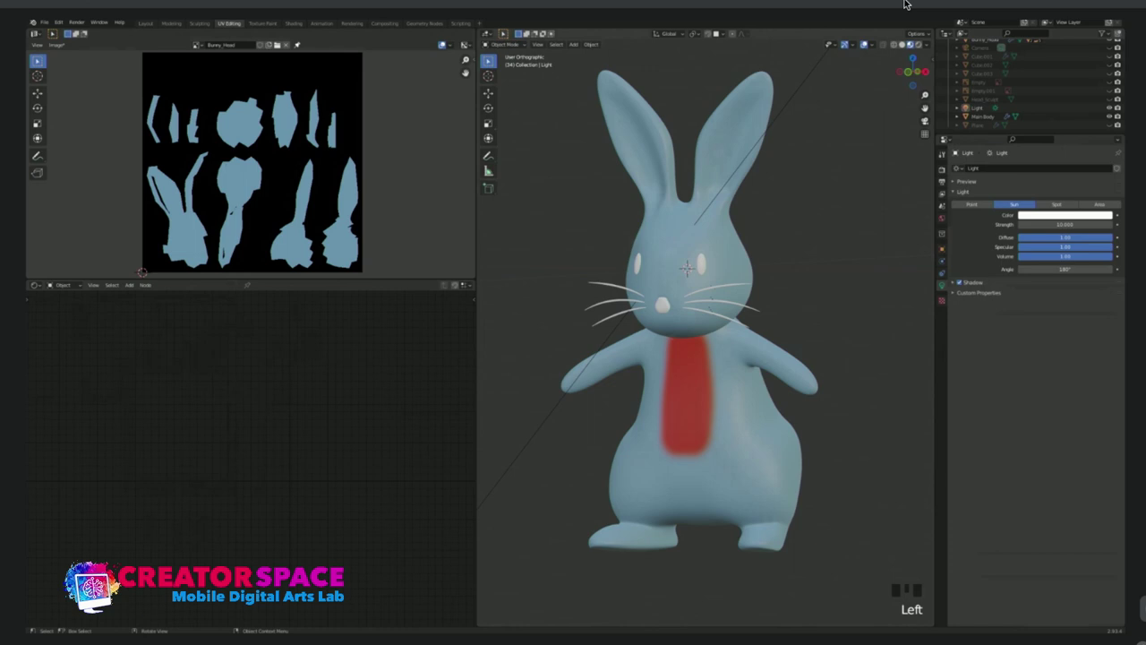
Select the bunny's eyes and give them a new material named Bunny_Eyes.
left_click(904, 4)
left_click(905, 4)
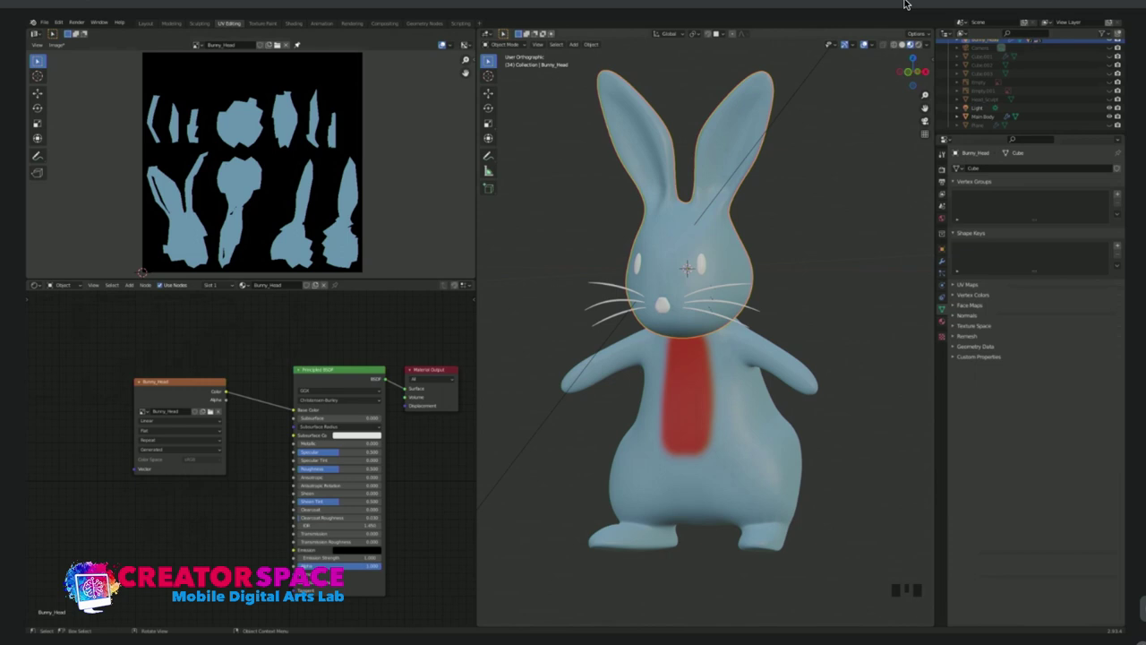
scroll(707, 331, "up", 1)
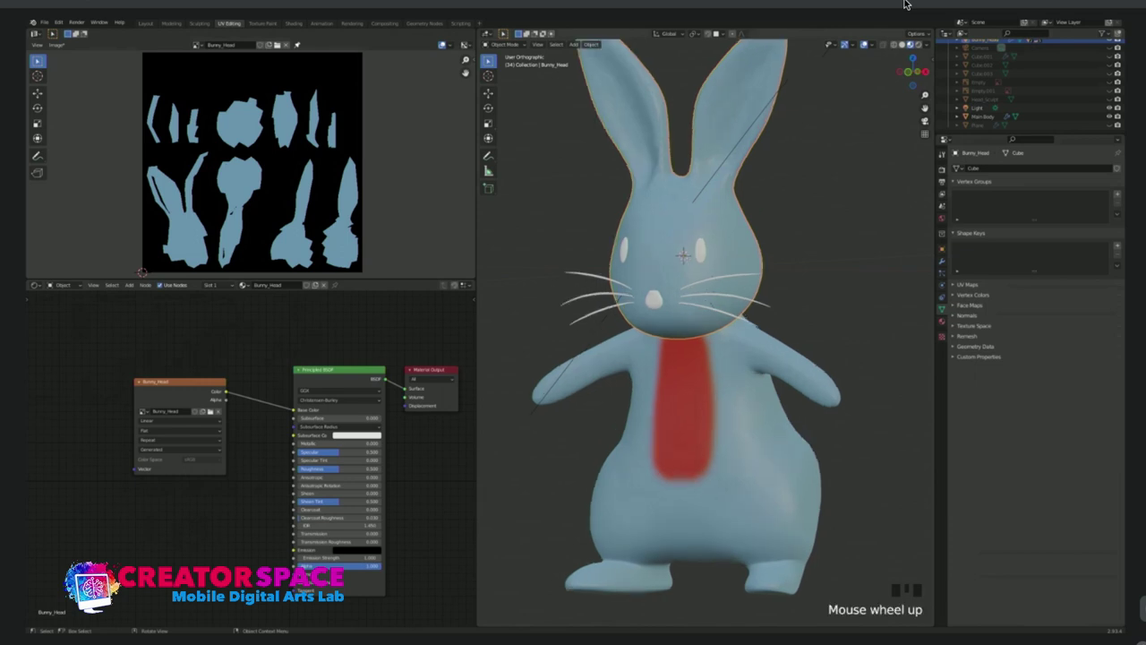
left_click(904, 4)
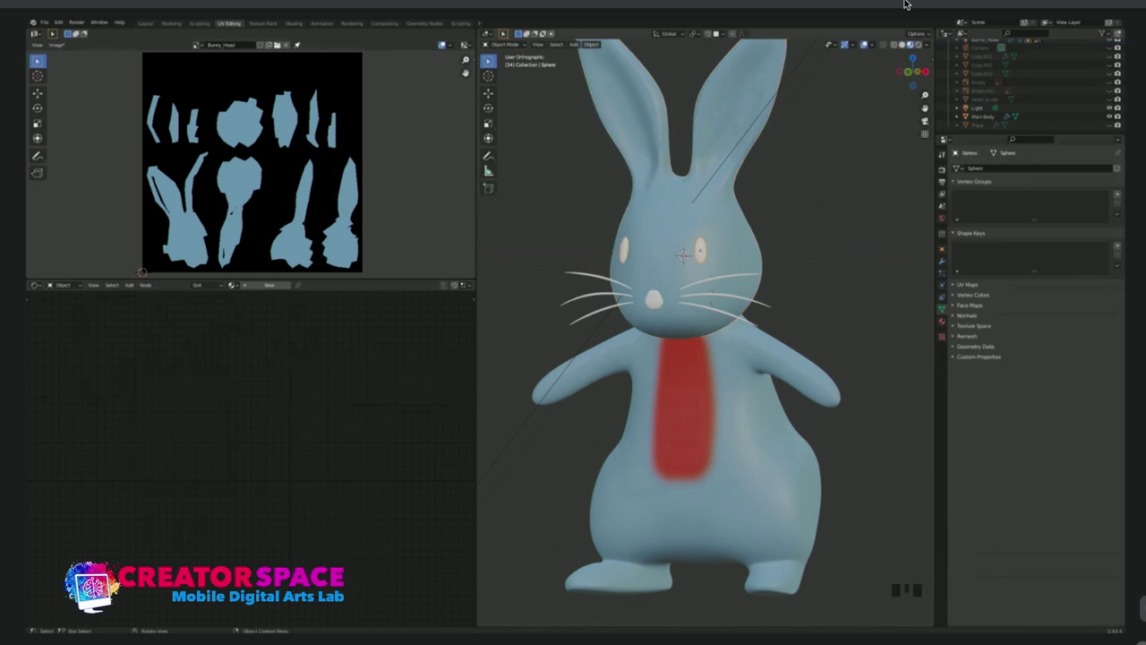
middle_click_drag(905, 4, 904, 5)
left_click(905, 4)
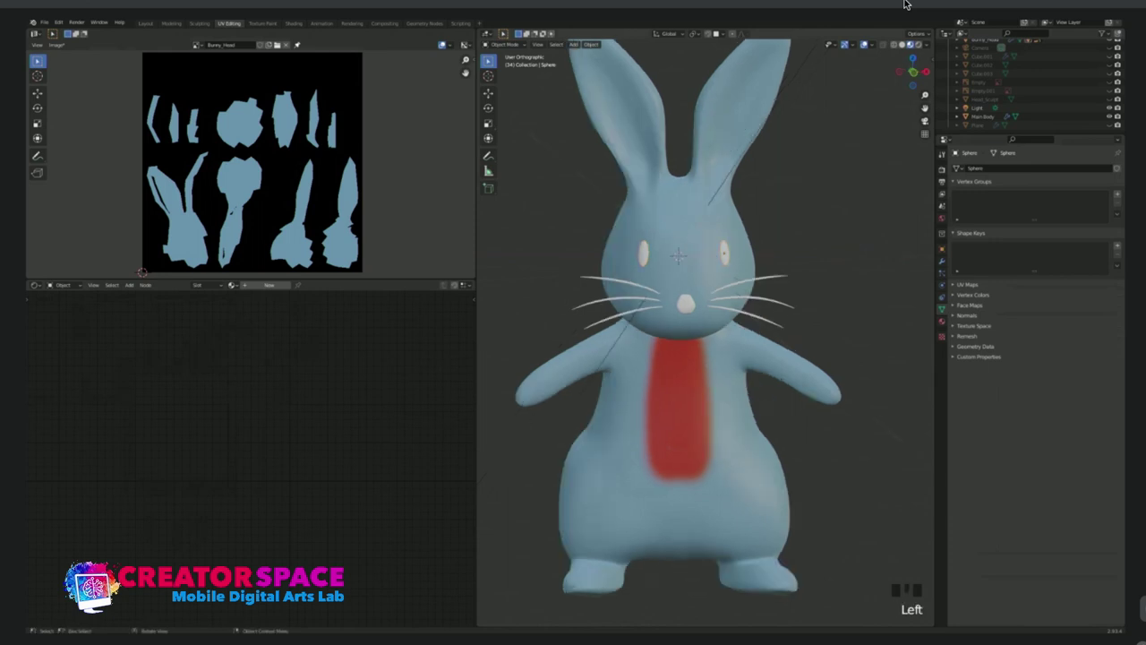
left_click(904, 5)
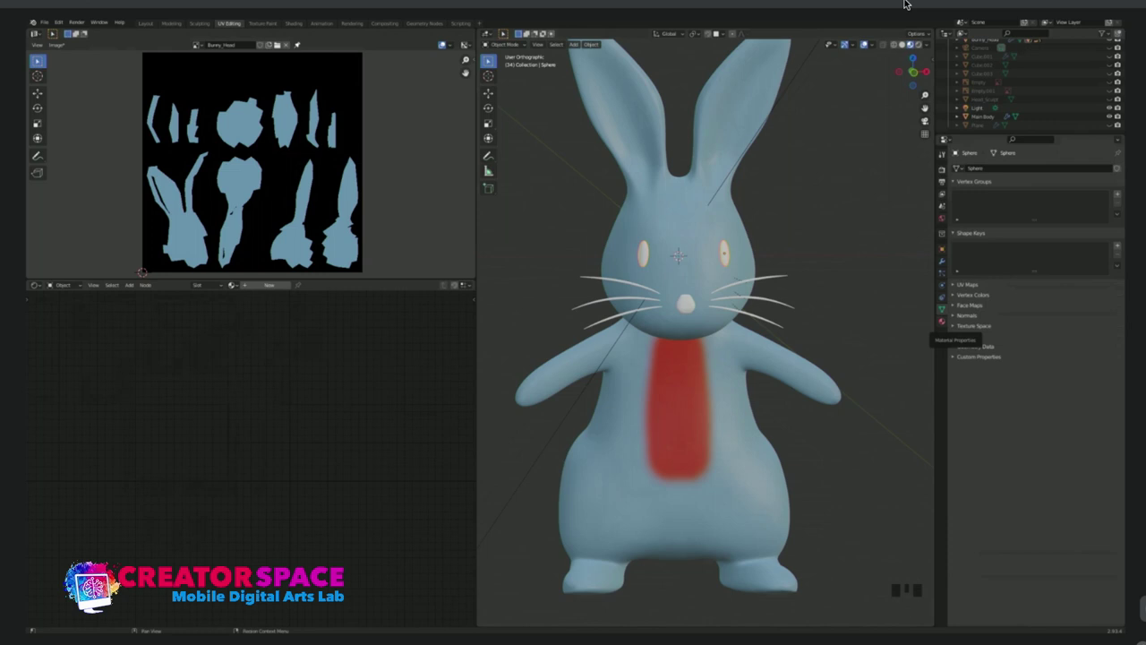
left_click(941, 321)
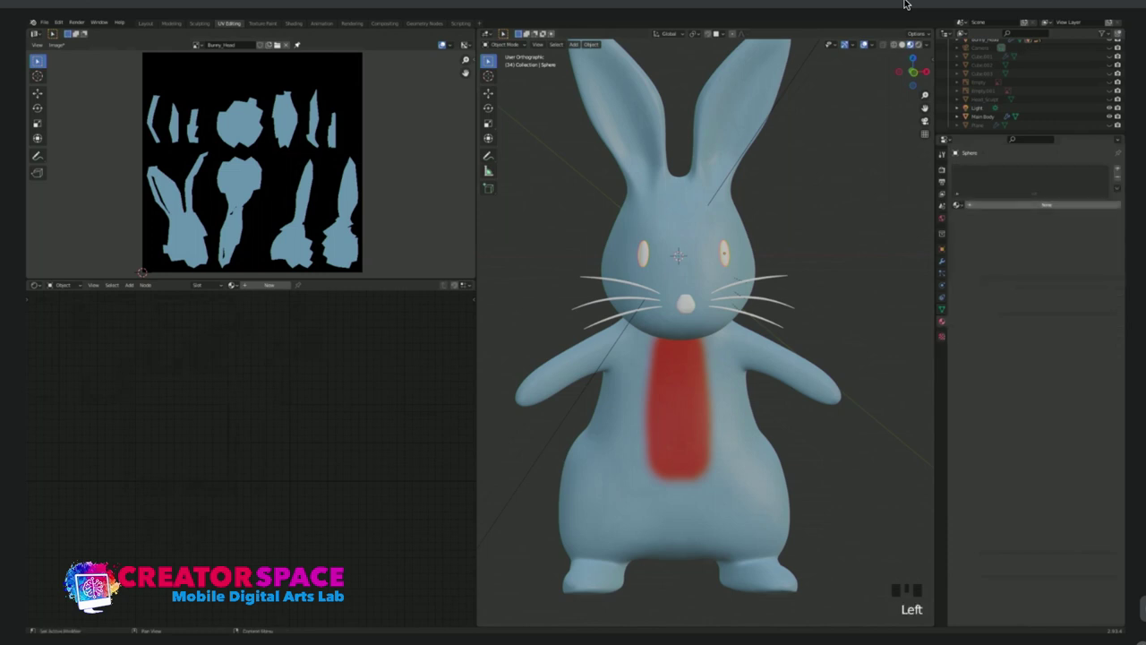
left_click(1003, 205)
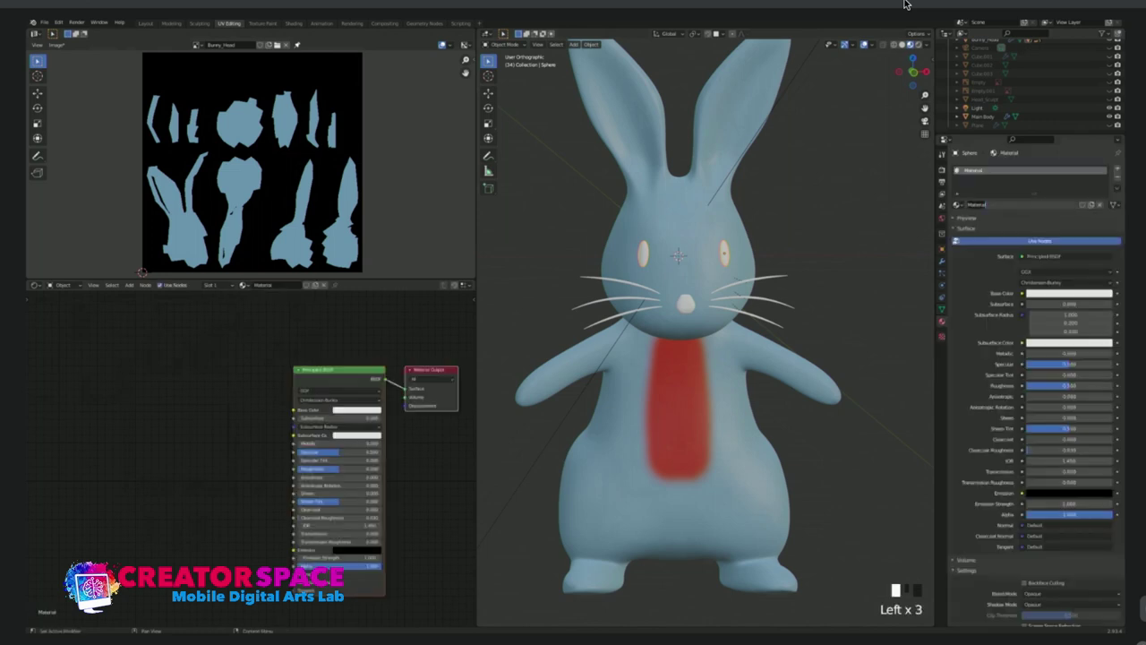
type("Bunny")
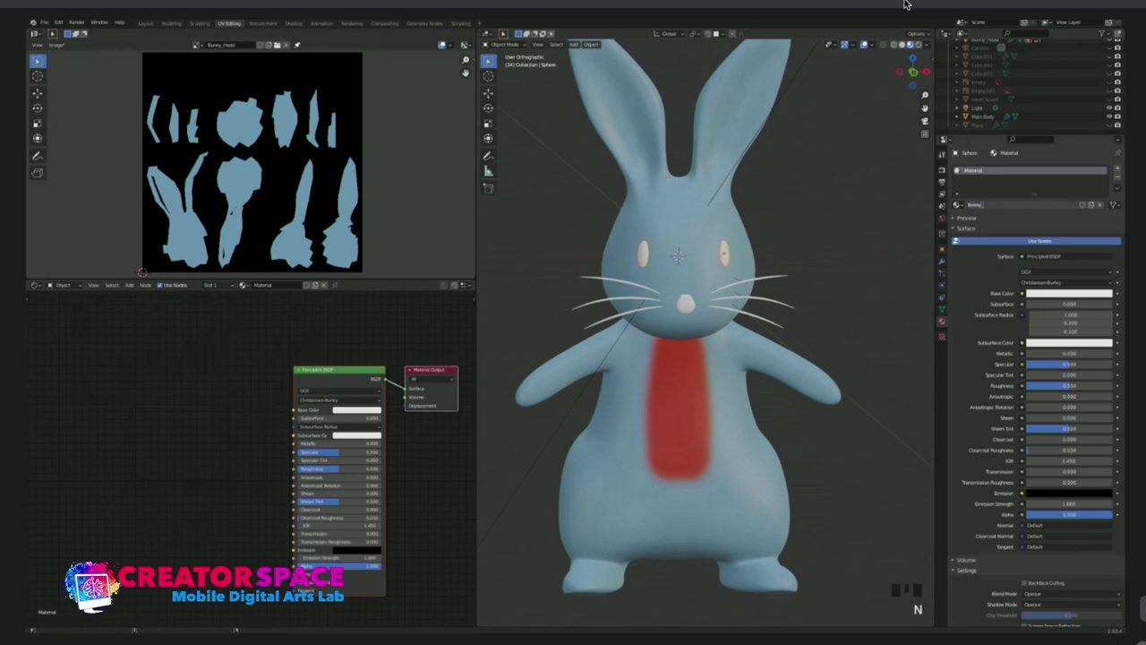
type("_Eyes")
key("Return")
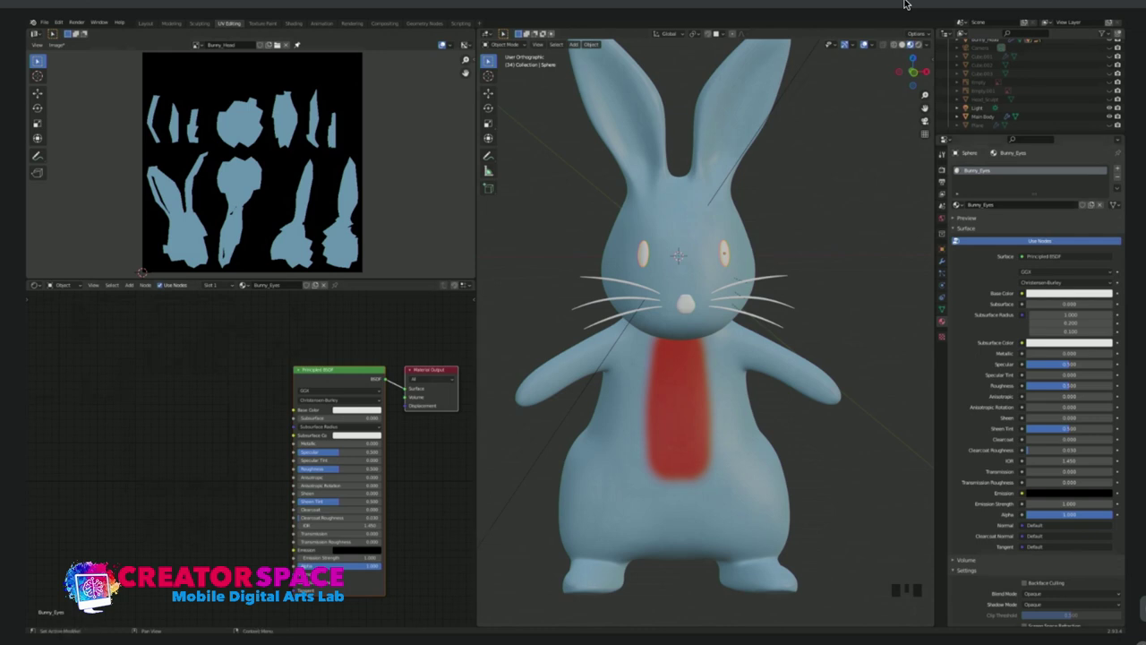
Set the Base Color of the Bunny_Eyes material to near-black.
key("g")
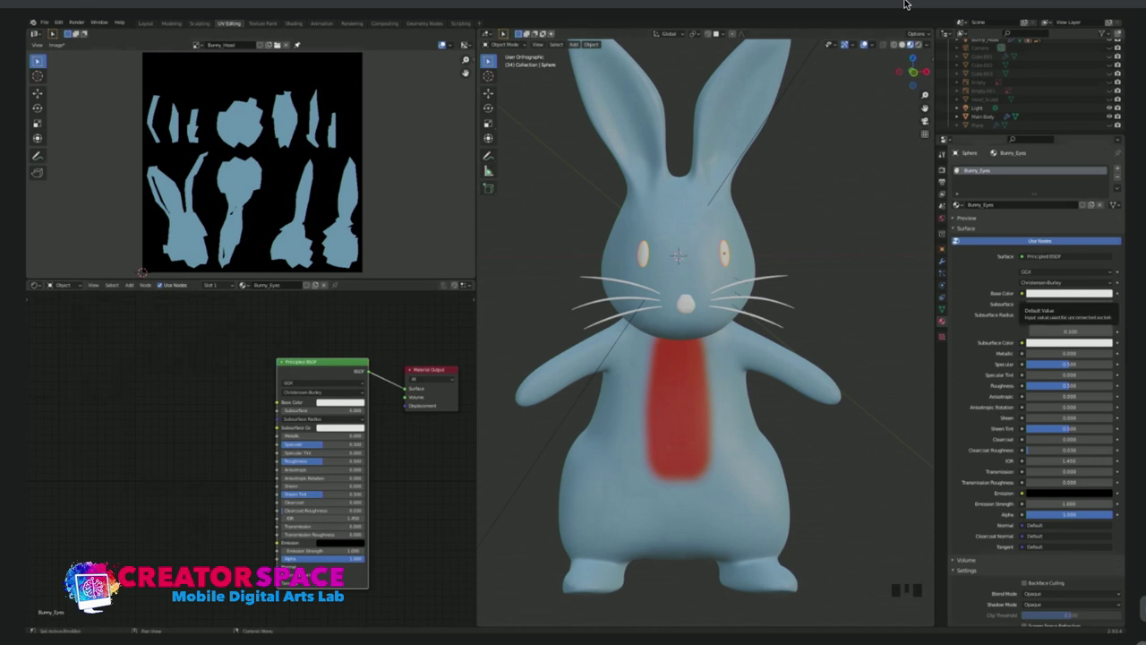
left_click(1070, 293)
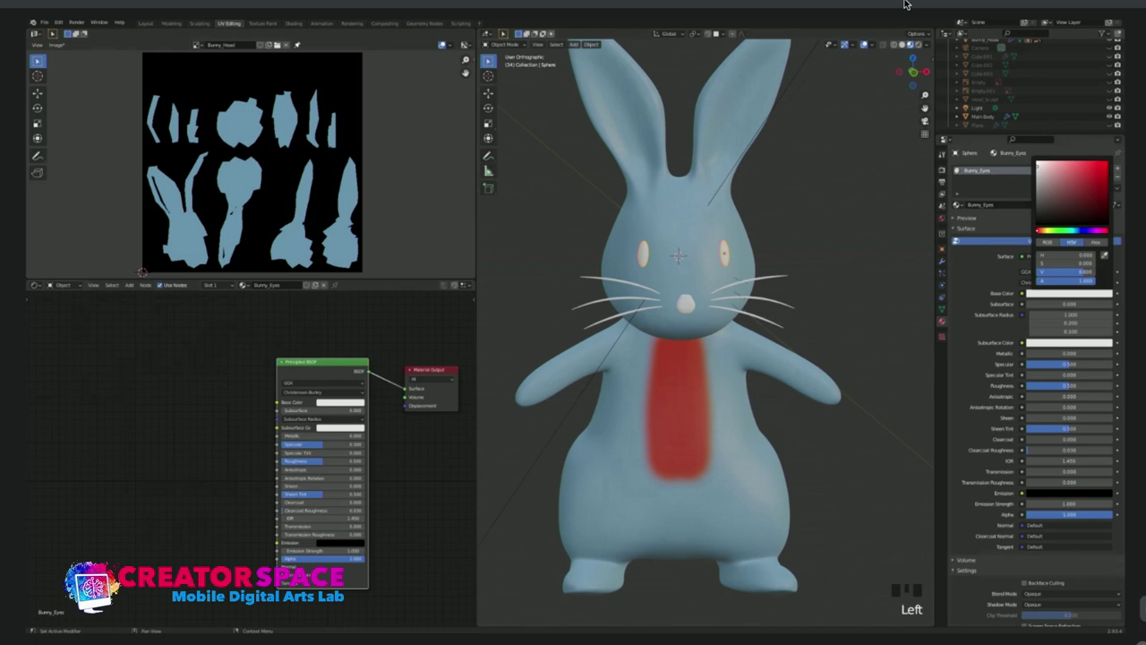
mouse_move(1058, 204)
left_mouse_down()
mouse_move(1042, 219)
mouse_move(1070, 223)
left_mouse_up()
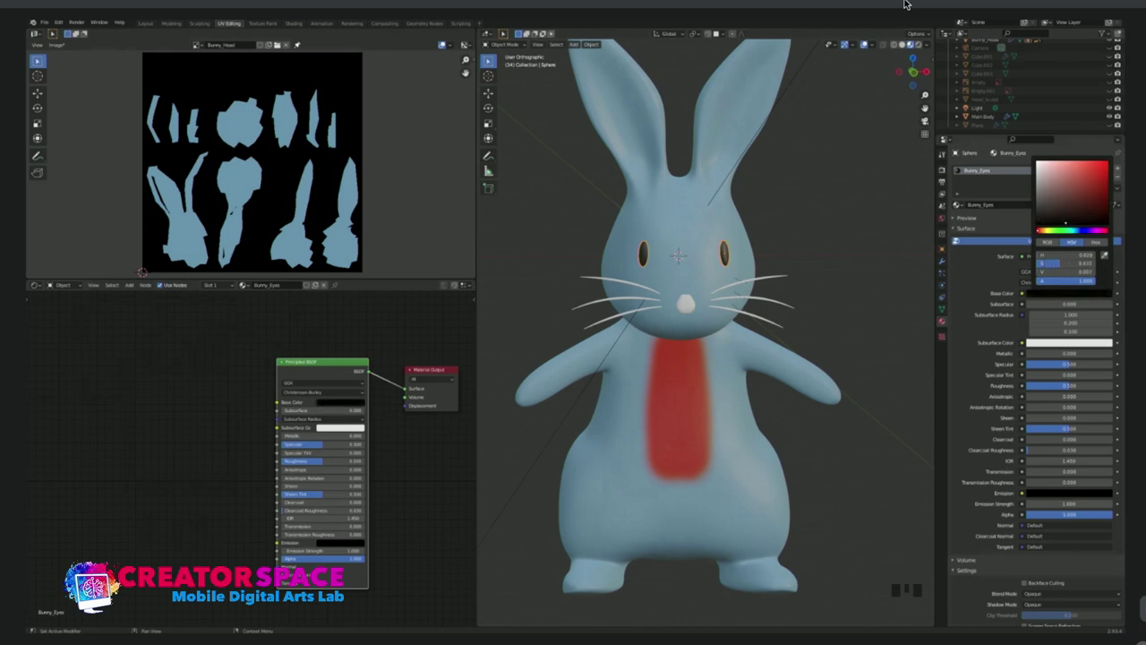
scroll(706, 331, "up", 1)
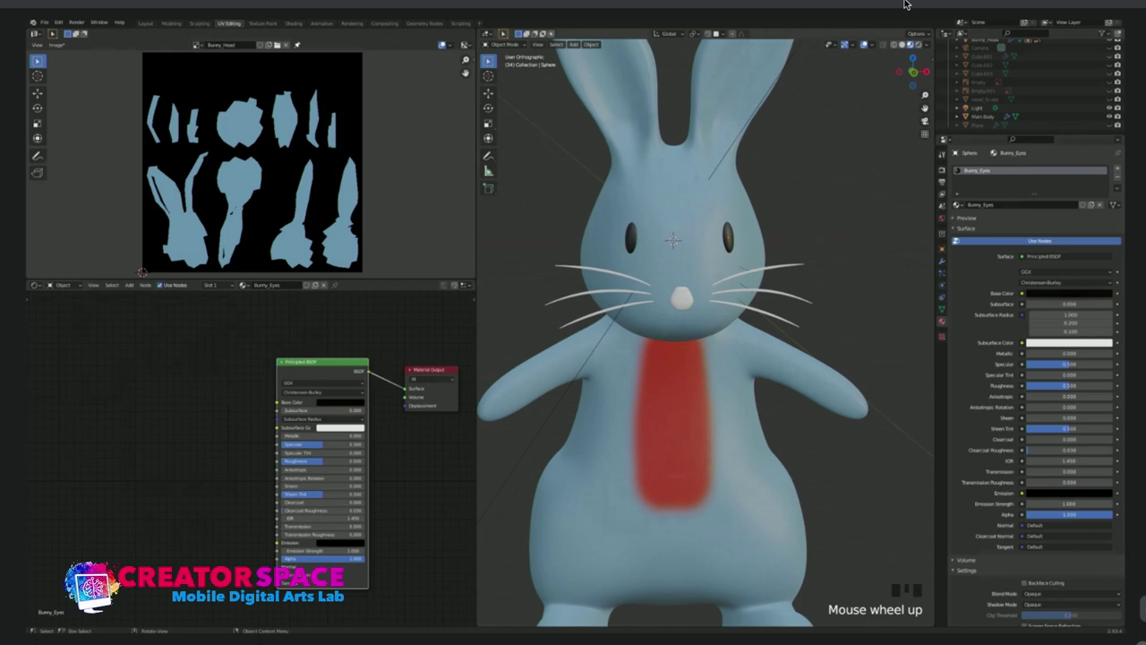
left_click(682, 299)
left_click(682, 298)
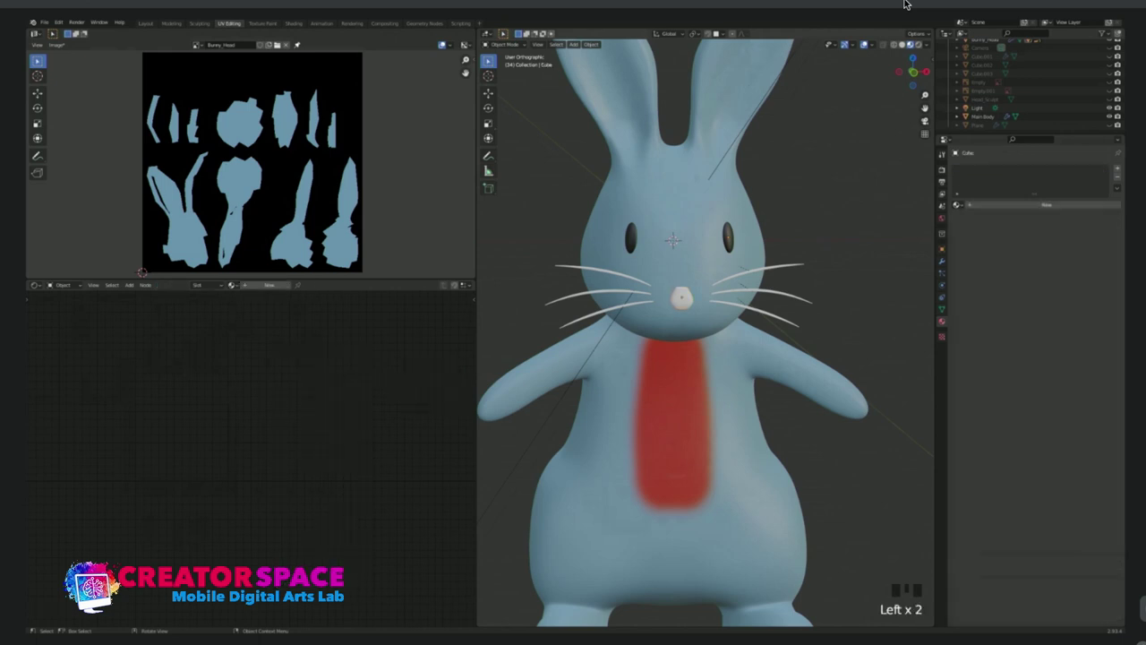
left_click(680, 298)
left_click(757, 271)
left_click(680, 298)
left_click(631, 238)
left_click(728, 238)
left_click(681, 298)
key("shift")
left_click_drag(789, 250, 806, 288, "shift")
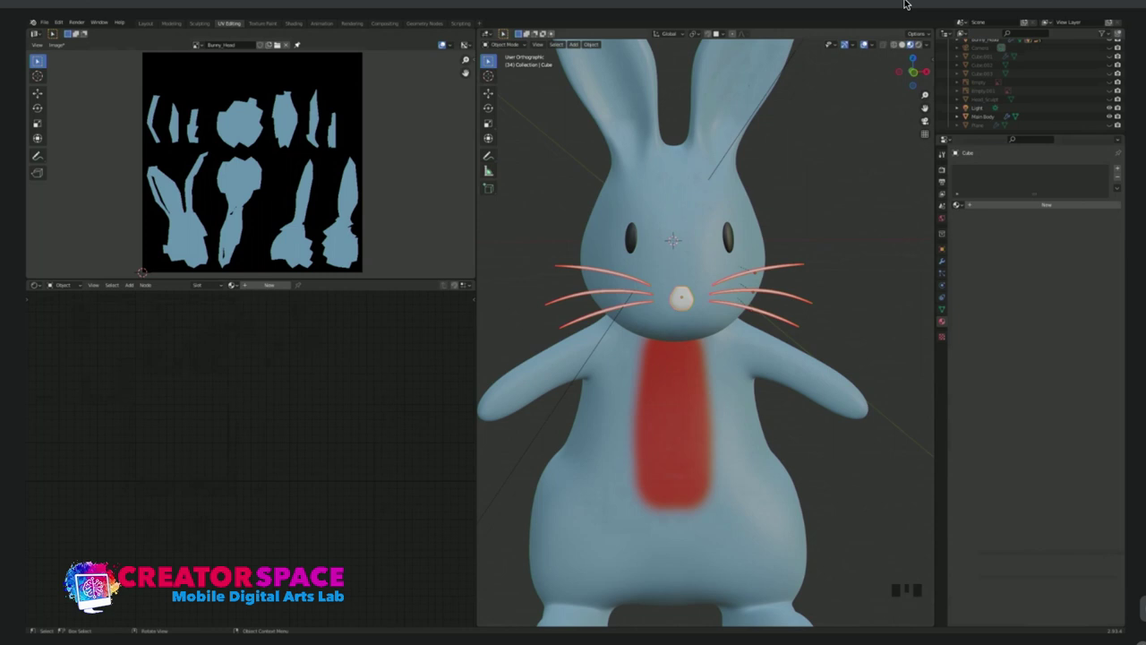
left_click(727, 237, "shift")
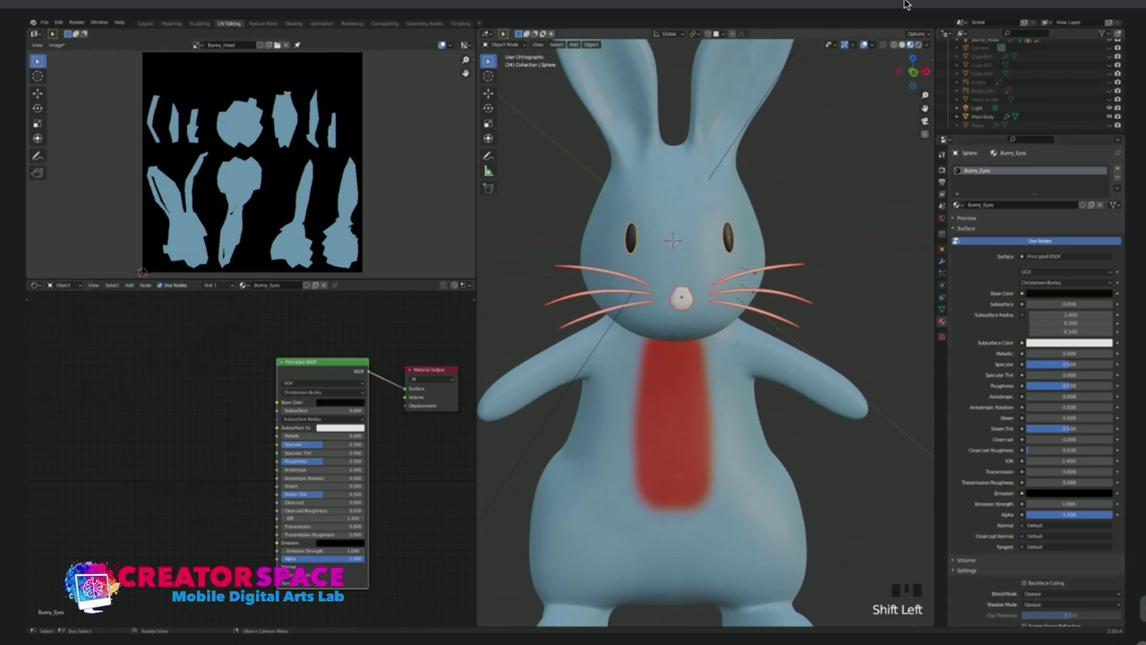
left_click(850, 206)
Select the nose and whiskers with the eyes as the active object and link the Bunny_Eyes material to them.
left_click(904, 4)
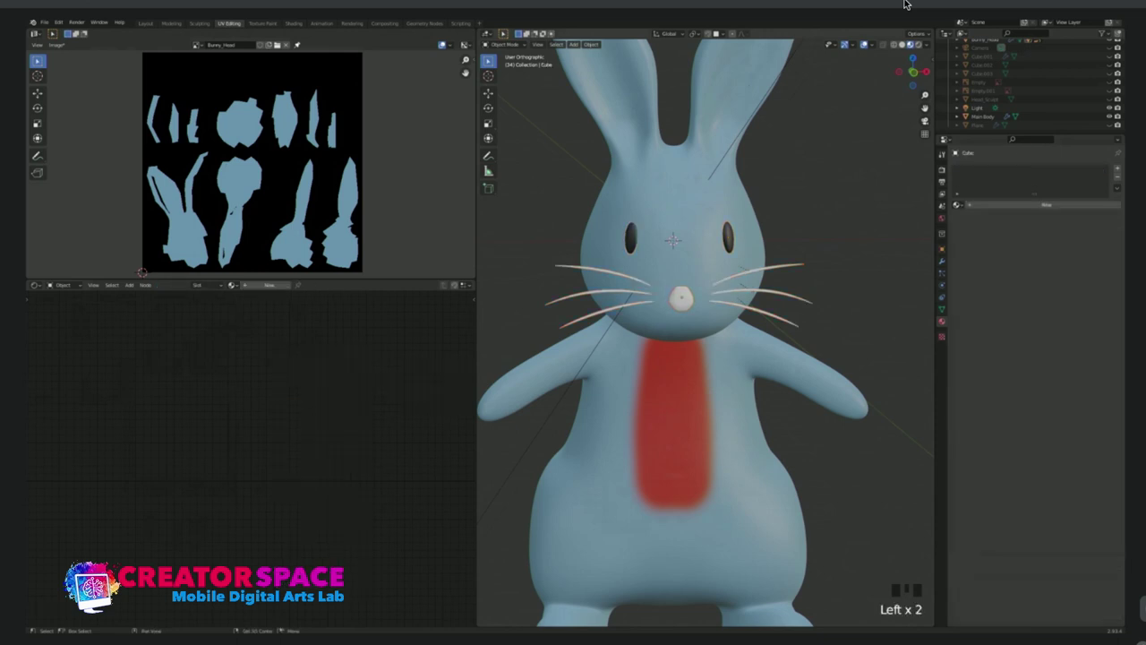
left_click_drag(782, 250, 809, 330, "shift")
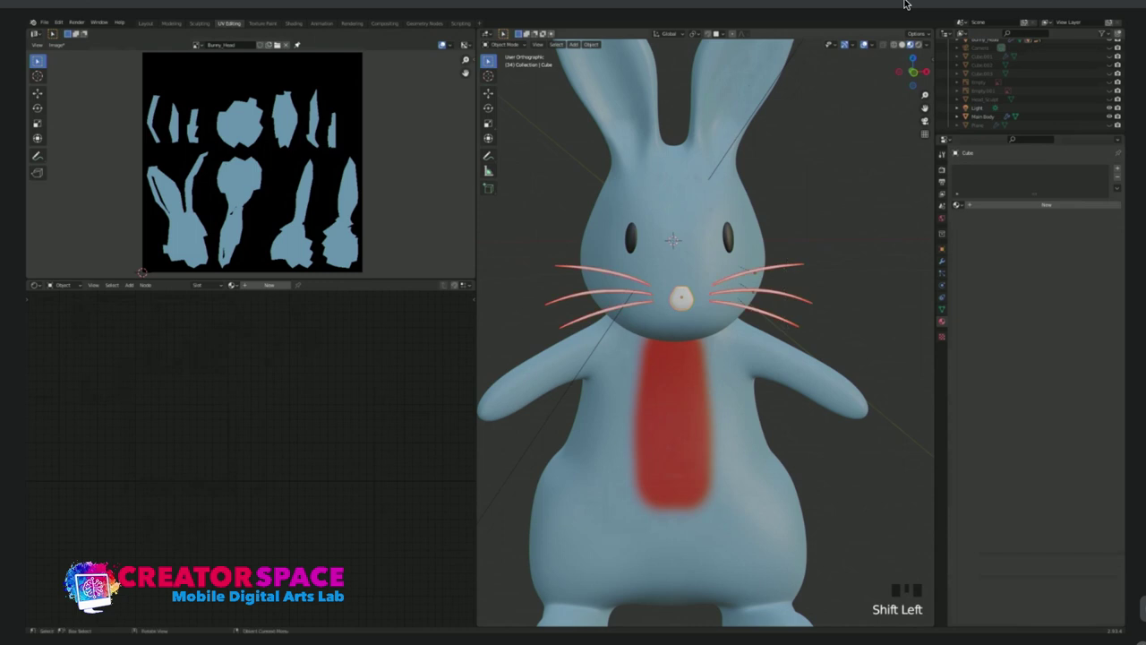
key("shift")
left_click(904, 4, "shift")
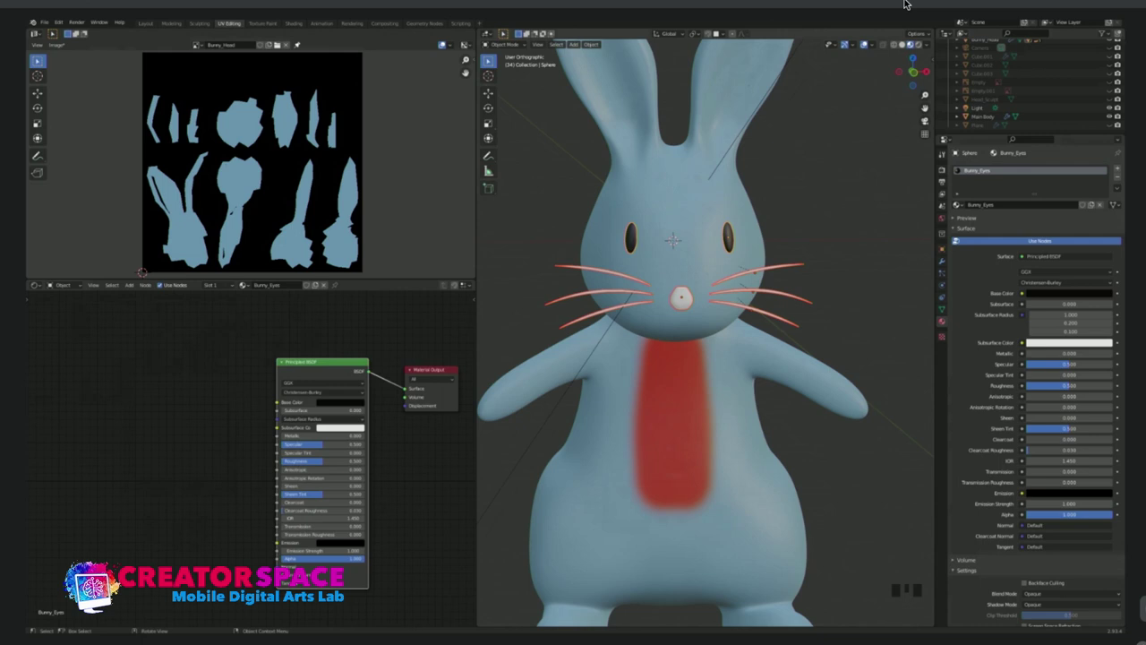
key("ctrl+l")
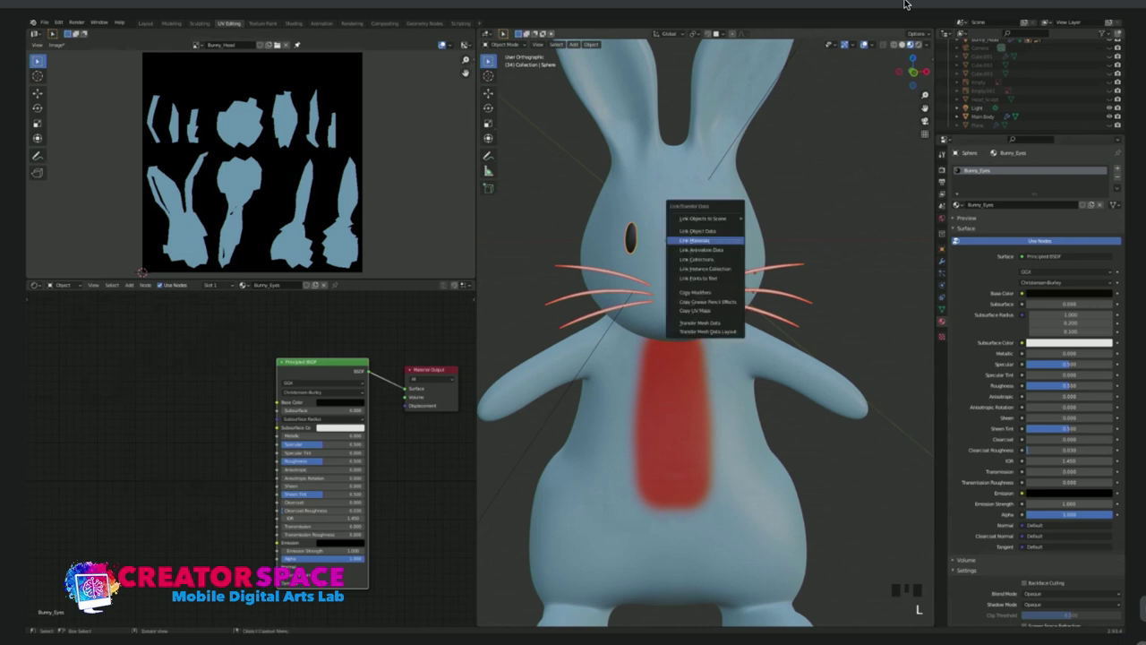
left_click(694, 240)
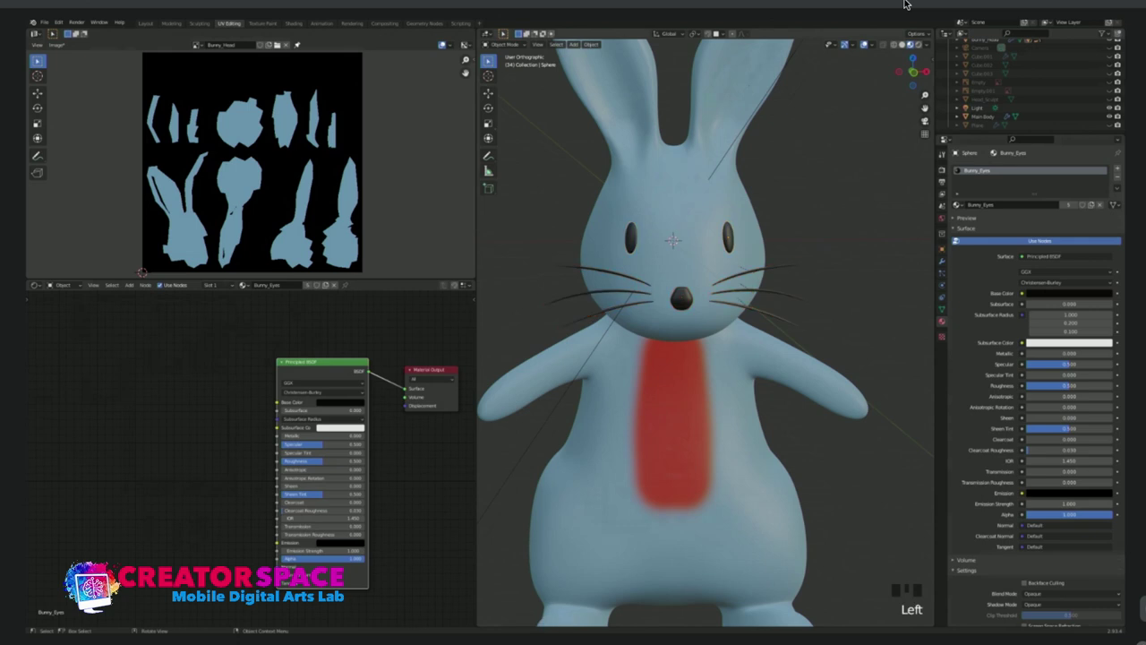
Undo the linking of the eye material to the nose and whiskers.
left_click(631, 239)
left_click(905, 4)
key("ctrl+z")
key("ctrl+z")
key("ctrl+z")
key("ctrl+z")
Try assigning the existing Bunny_Eyes material to the nose alone and undo the assignment.
left_click(904, 5)
left_click(904, 4)
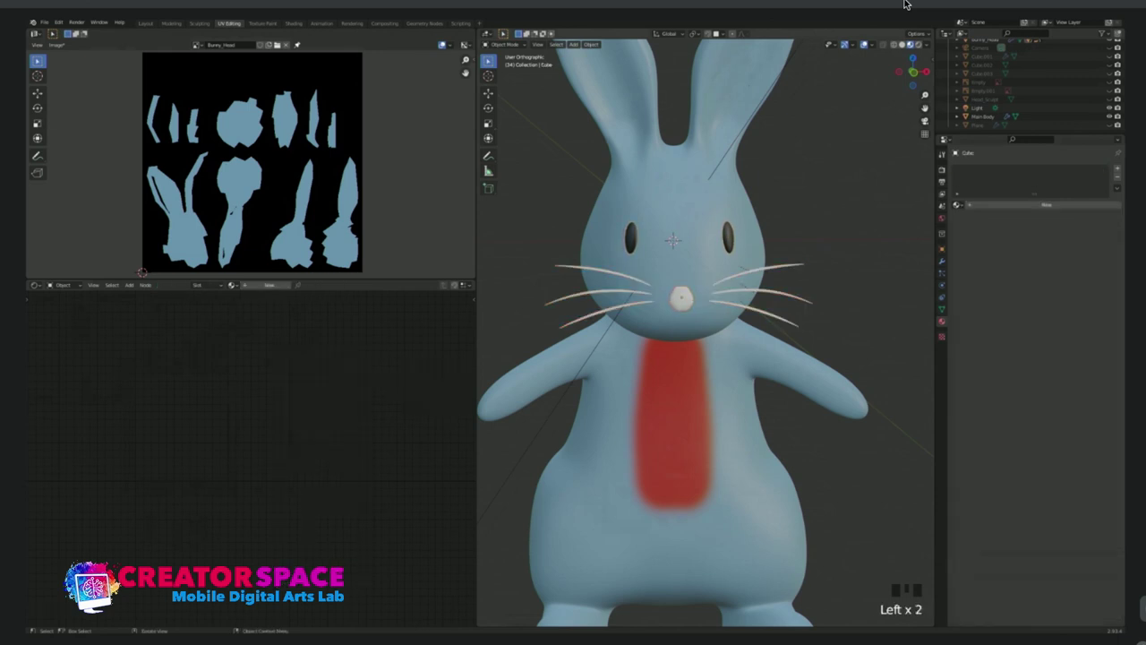
left_click(957, 204)
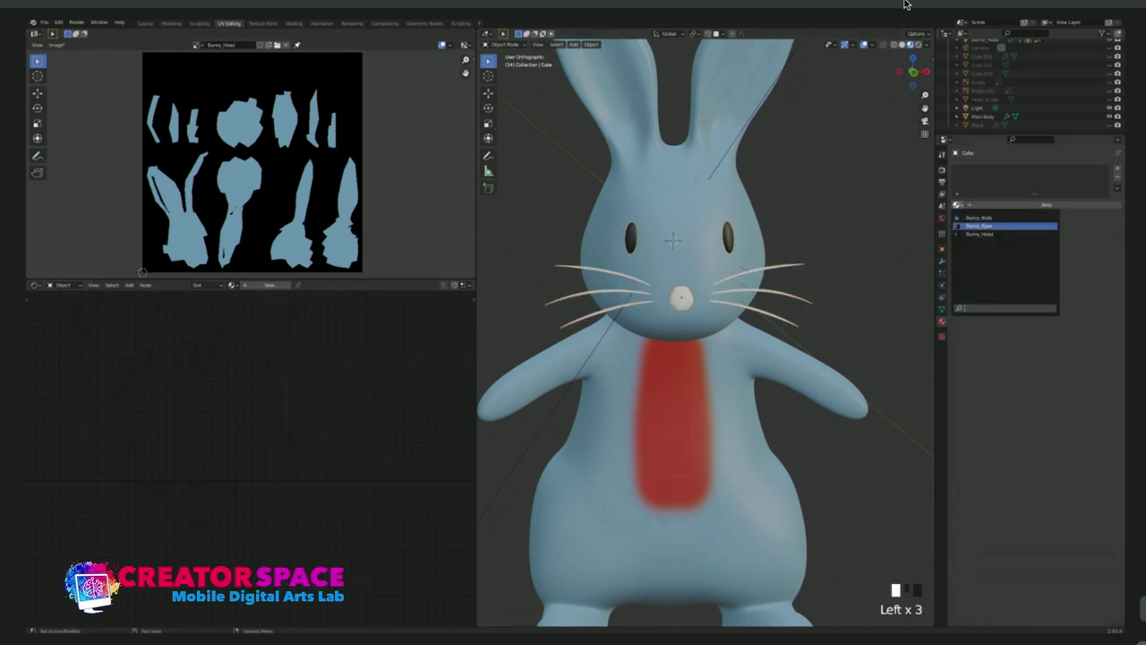
left_click(979, 225)
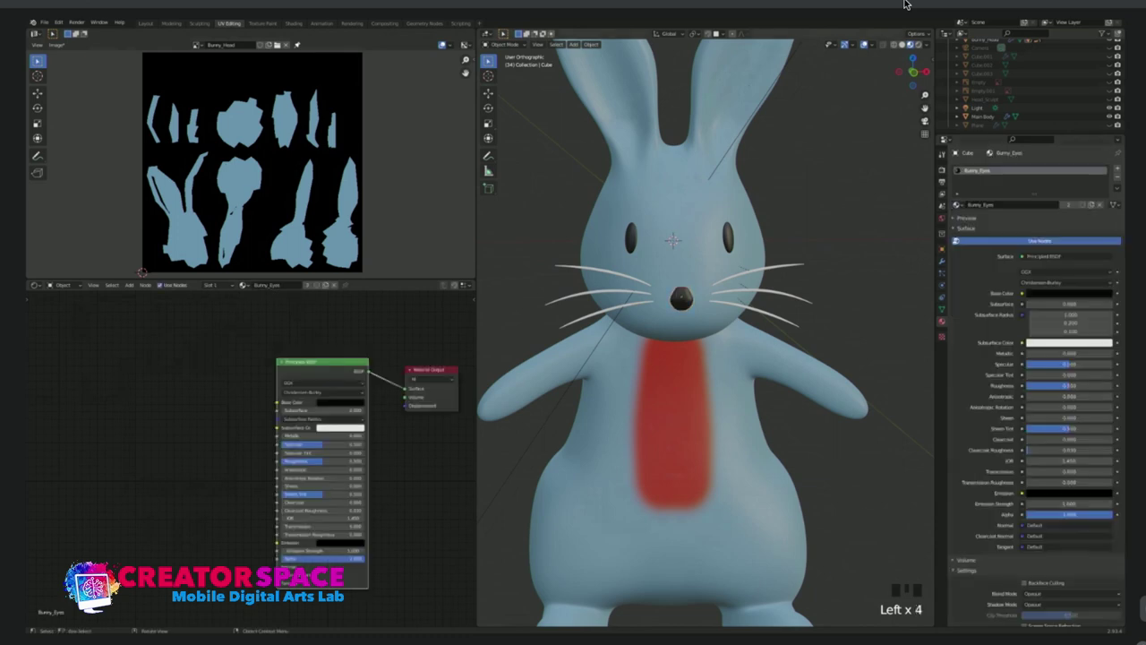
key("ctrl+z")
key("ctrl+z")
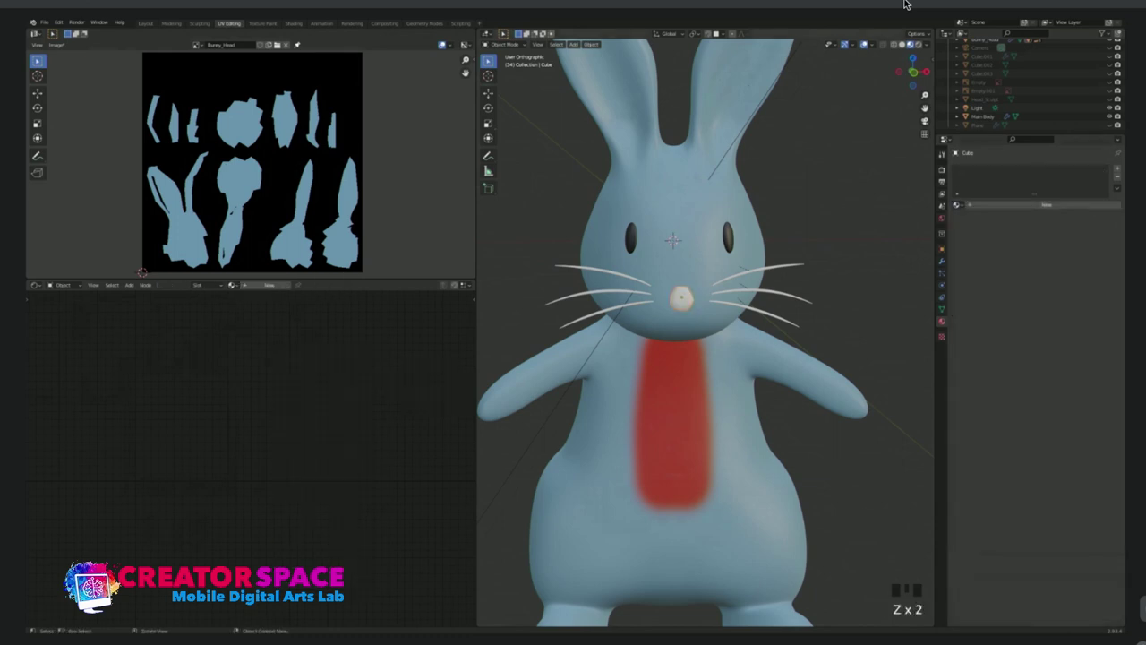
Select the whiskers with the eye as the active object and link the Bunny_Eyes material to them.
left_click_drag(798, 323, 780, 248, "shift")
left_click(728, 237, "shift")
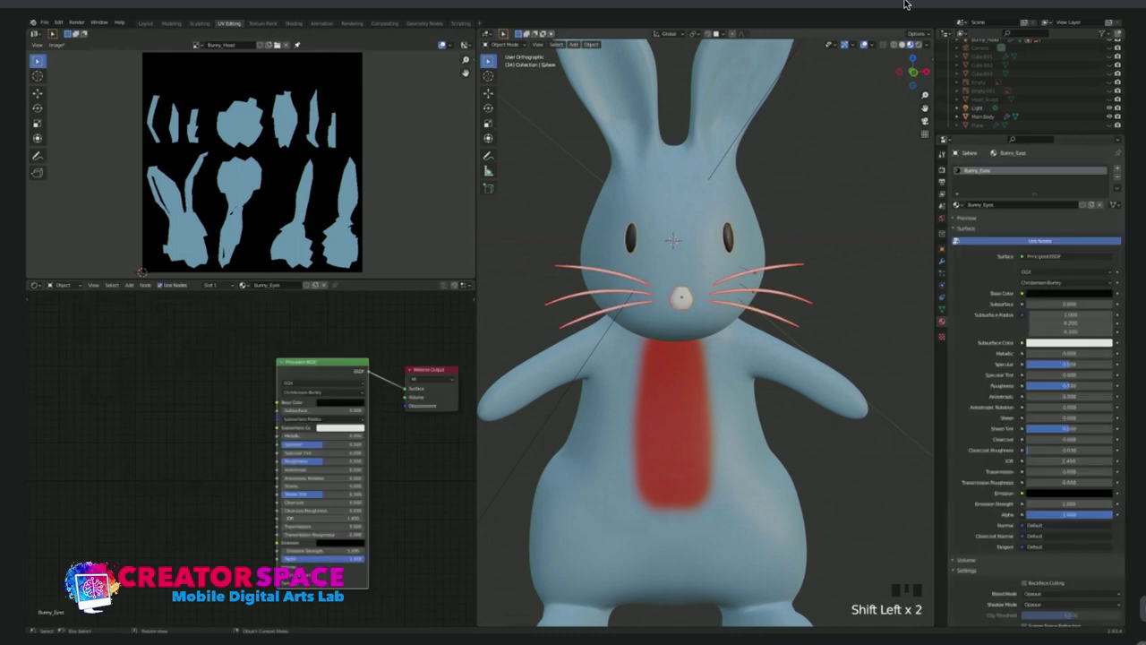
key("ctrl+l")
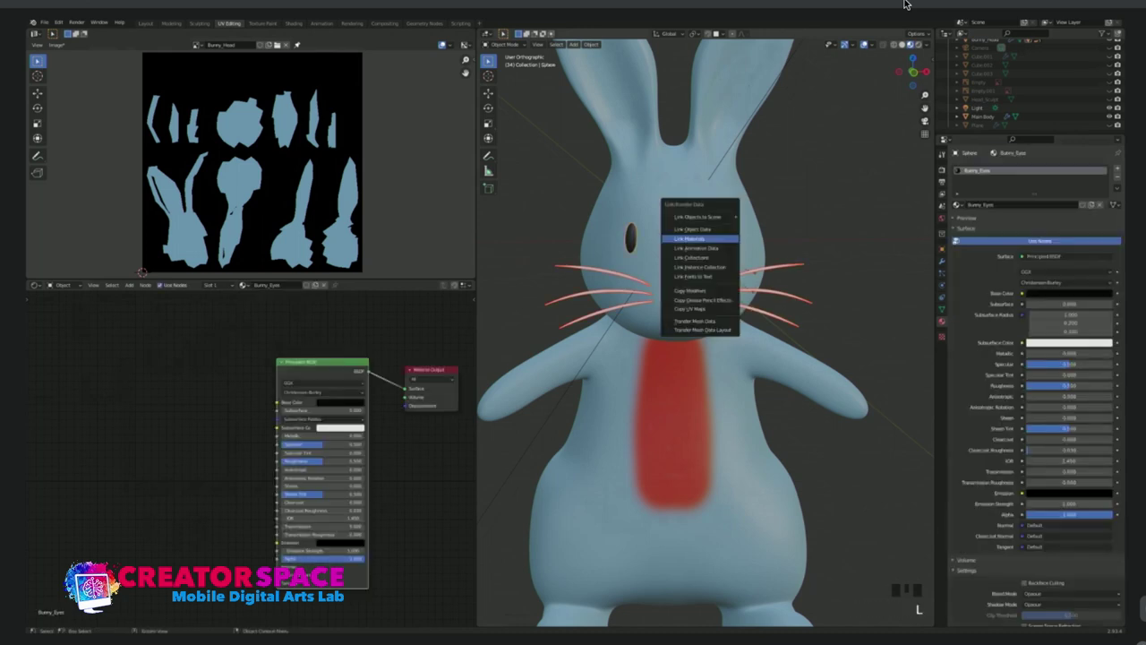
left_click(689, 238)
scroll(689, 238, "down", 2)
middle_click_drag(689, 238, 598, 244, "shift")
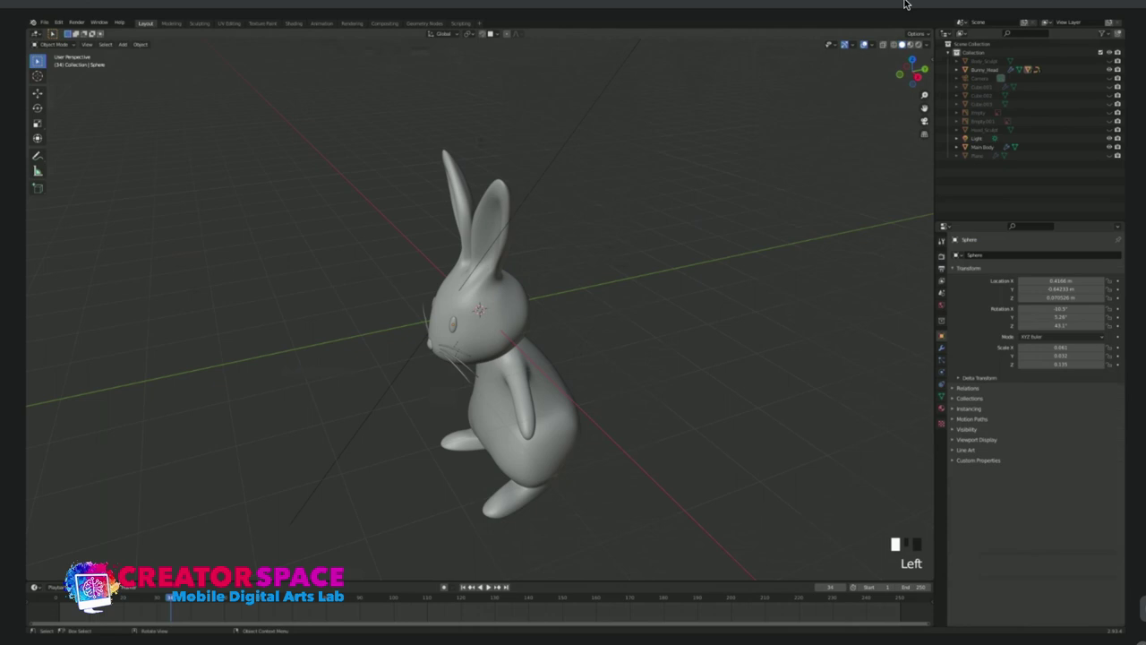
Hide the scene's light in the viewport of the Layout workspace and clear the selection.
left_click_drag(550, 72, 627, 116)
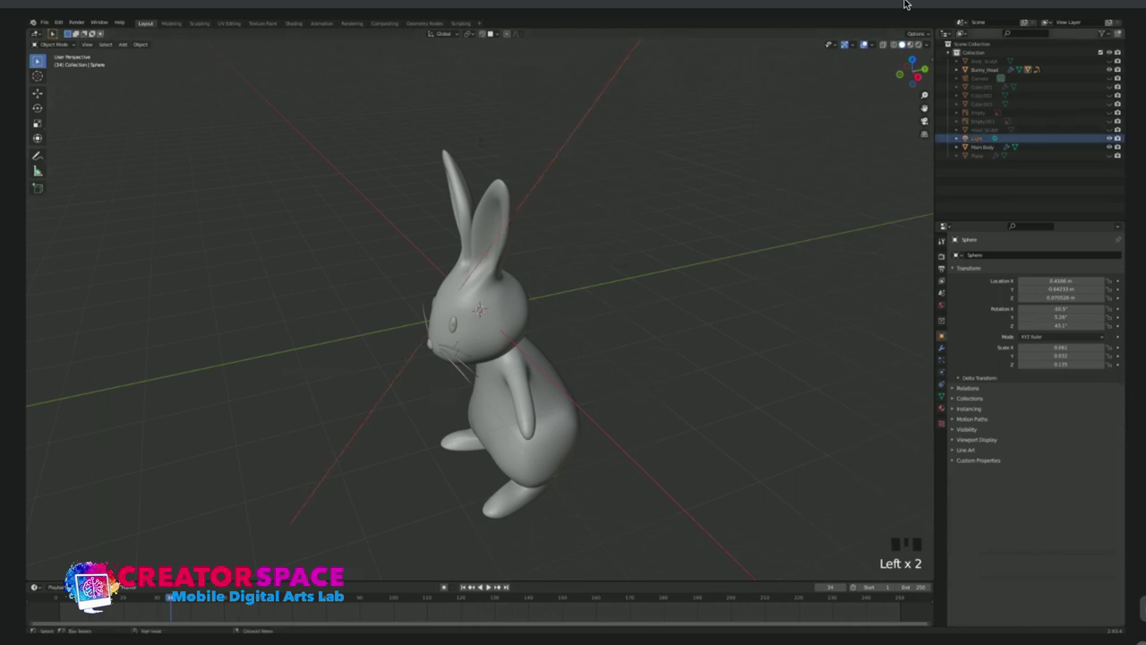
left_click(1109, 138)
left_click_drag(550, 206, 501, 286)
key("KP_5")
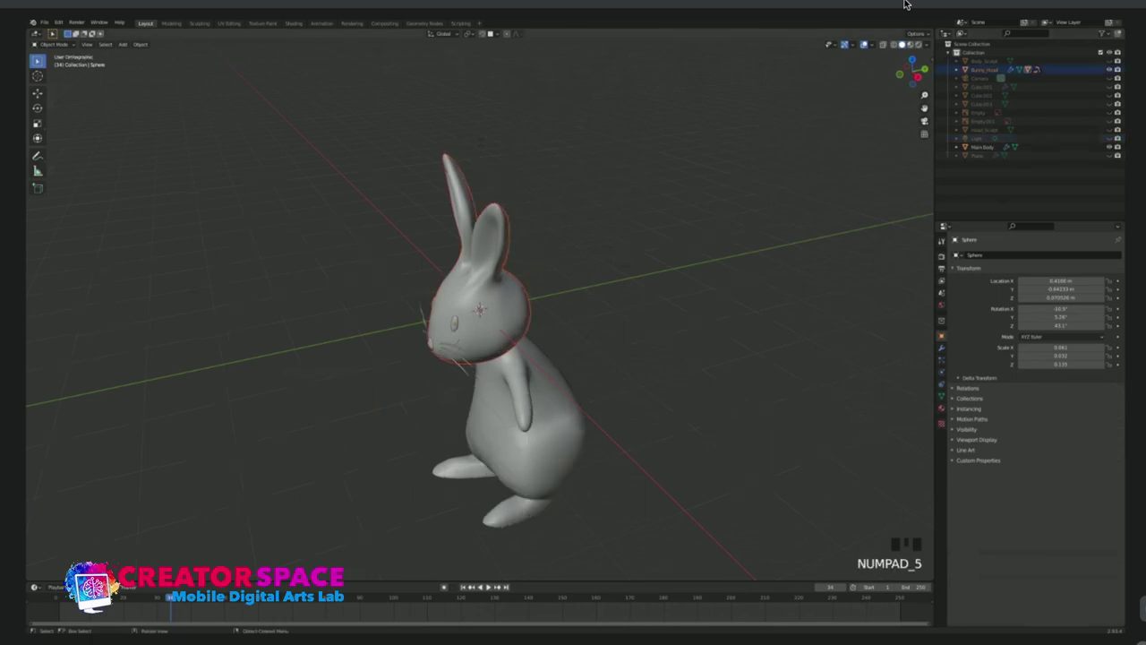
key("KP_5")
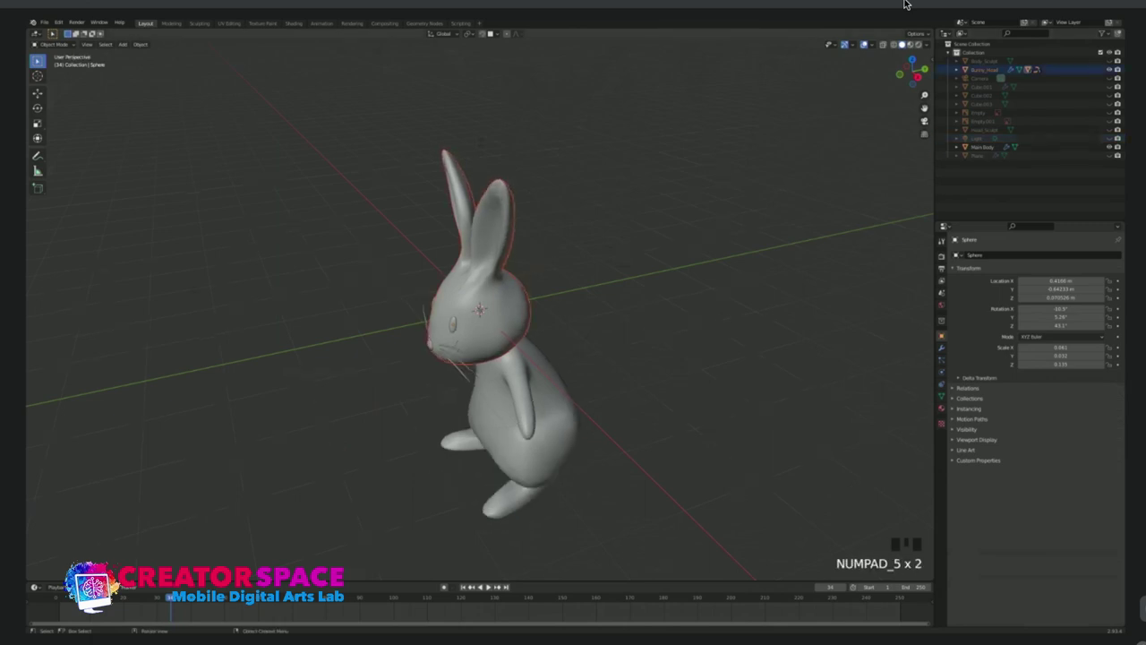
left_click(627, 233)
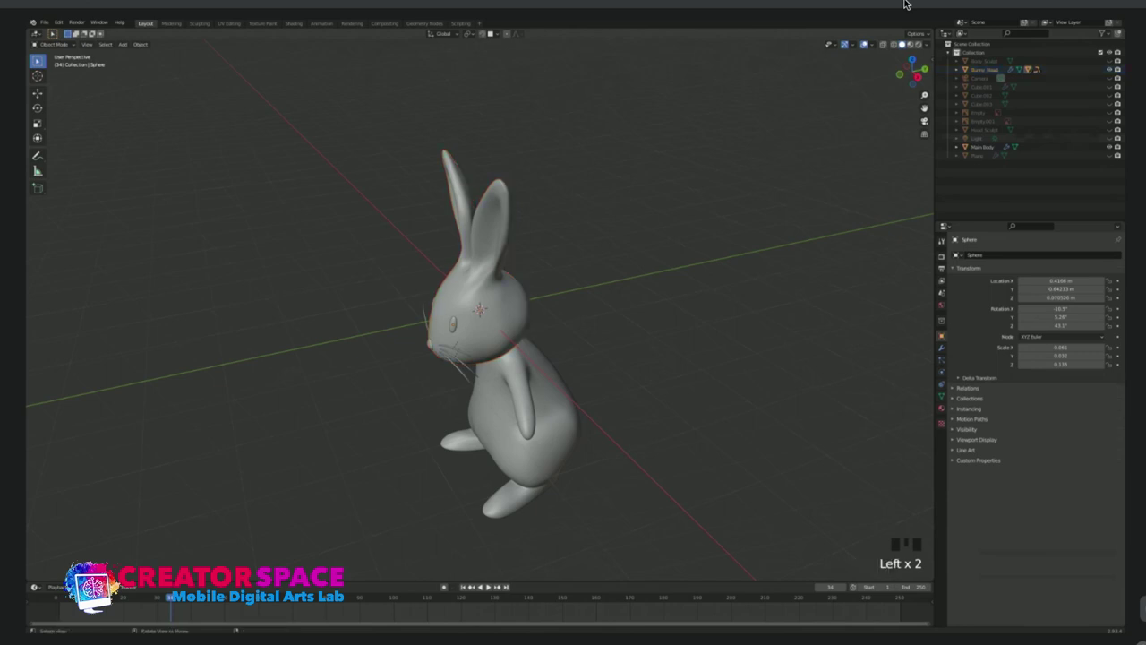
Shrink the timeline to enlarge the 3D viewport and frame the whole bunny in front orthographic view.
middle_click_drag(626, 233, 685, 228)
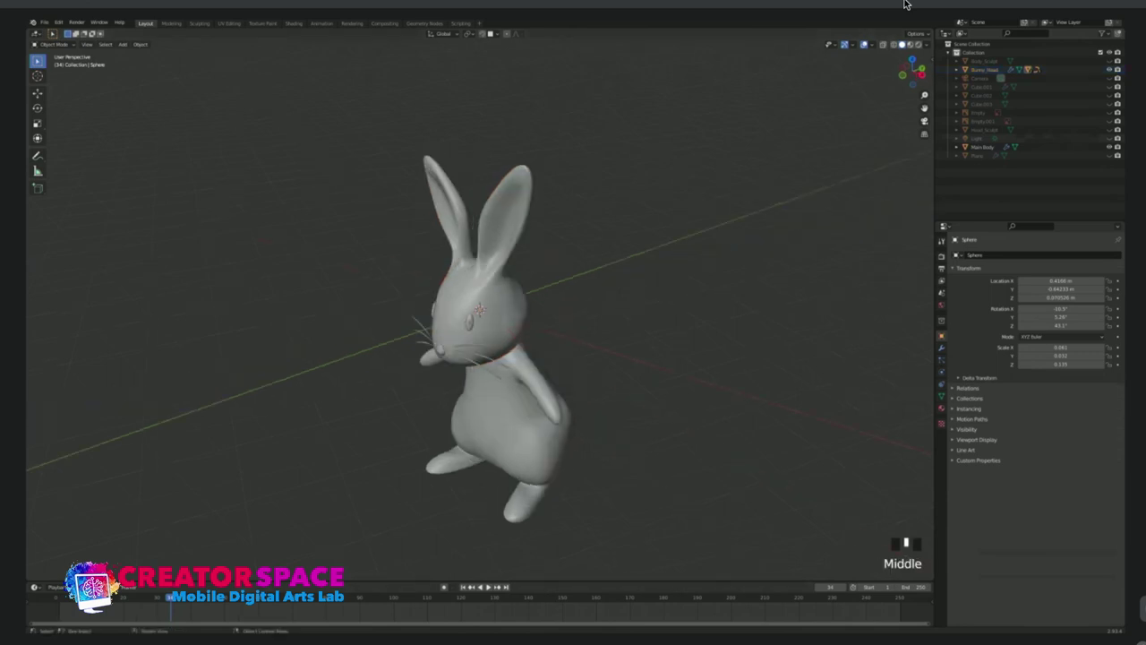
left_click_drag(555, 581, 555, 615)
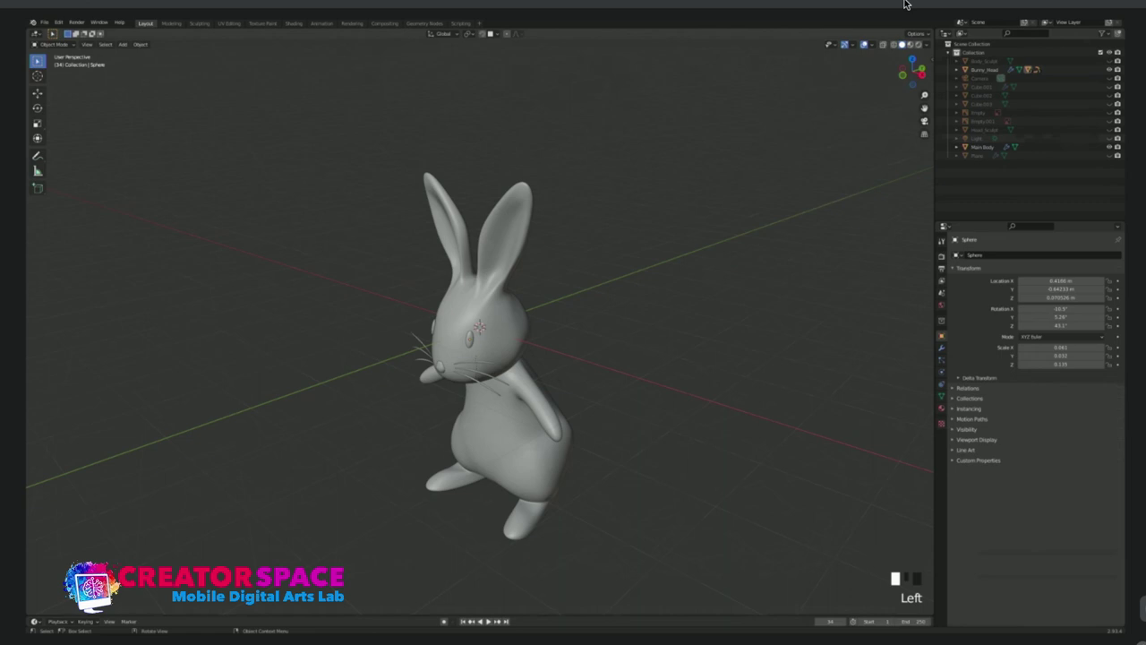
key("KP_5")
key("KP_5")
key("KP_1")
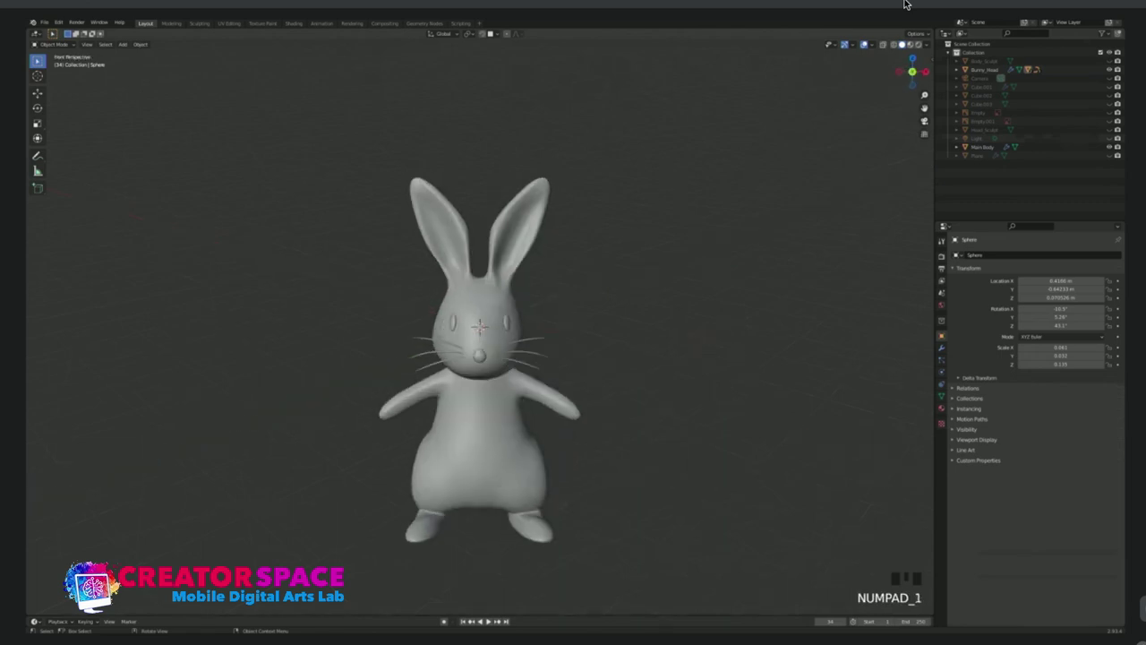
middle_click_drag(480, 328, 465, 274, "shift")
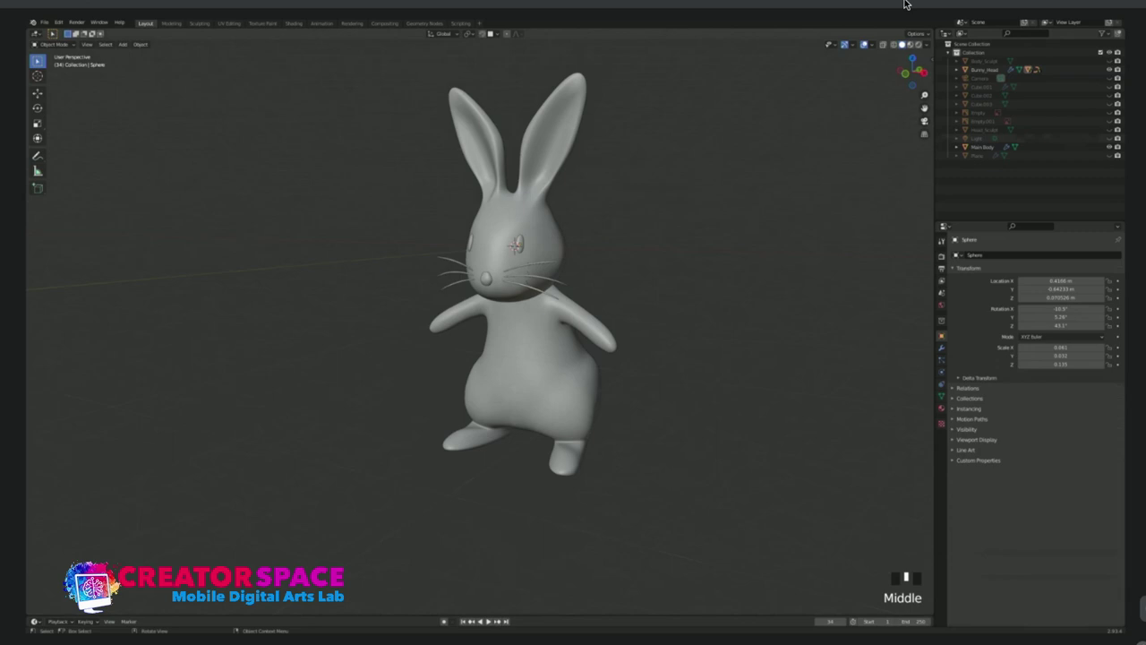
key("KP_1")
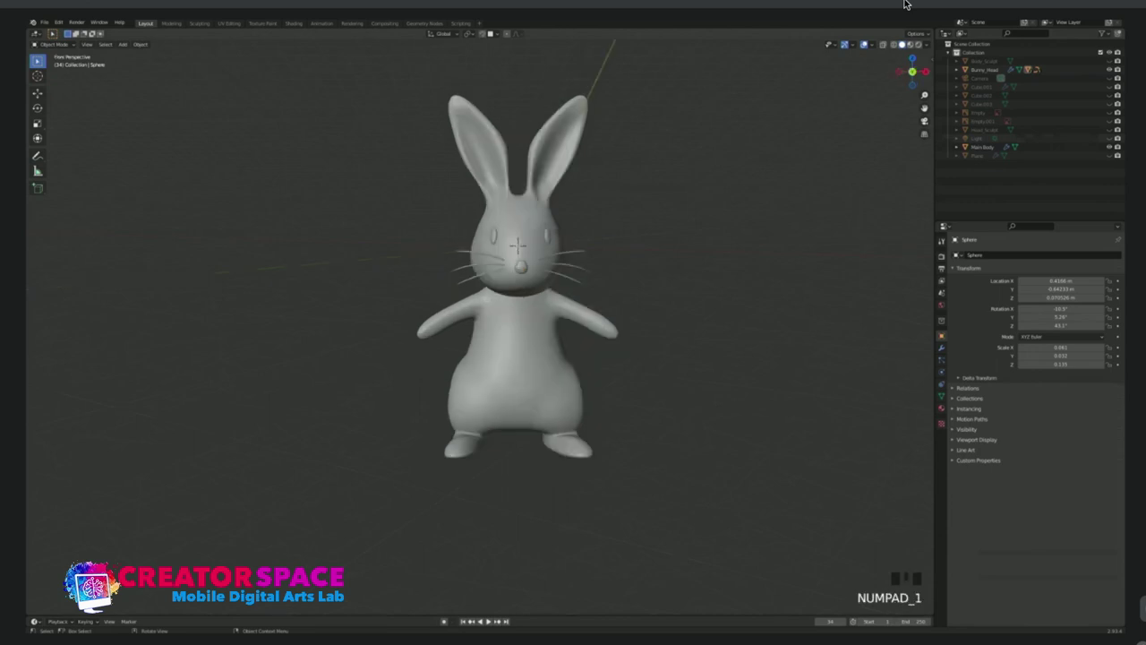
key("KP_5")
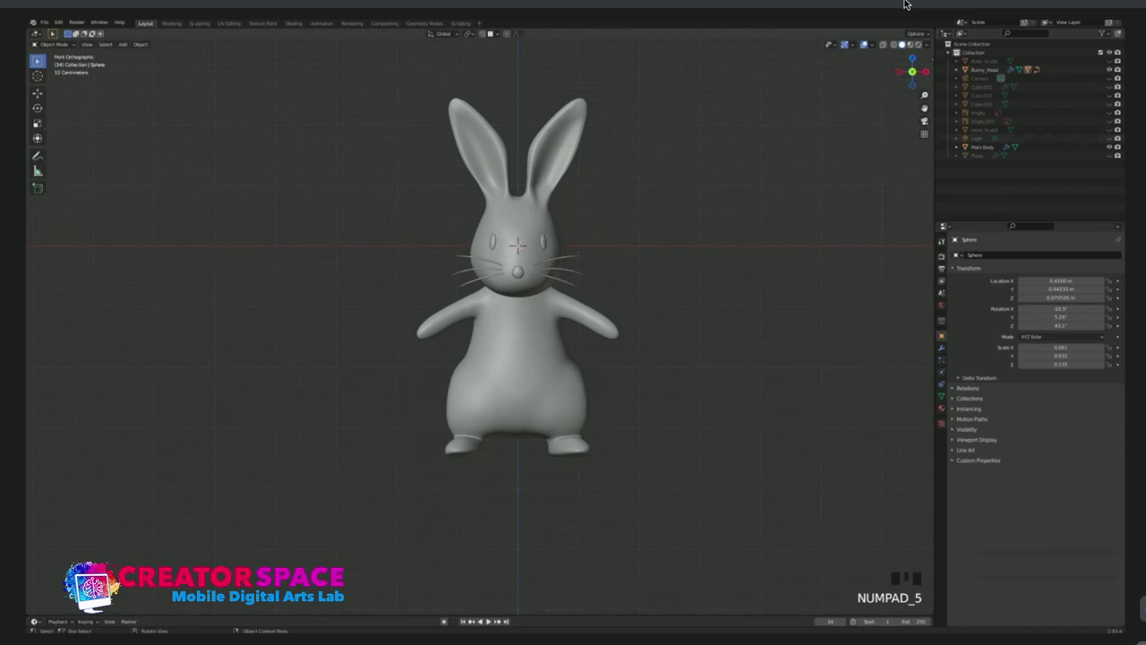
scroll(483, 331, "up", 1)
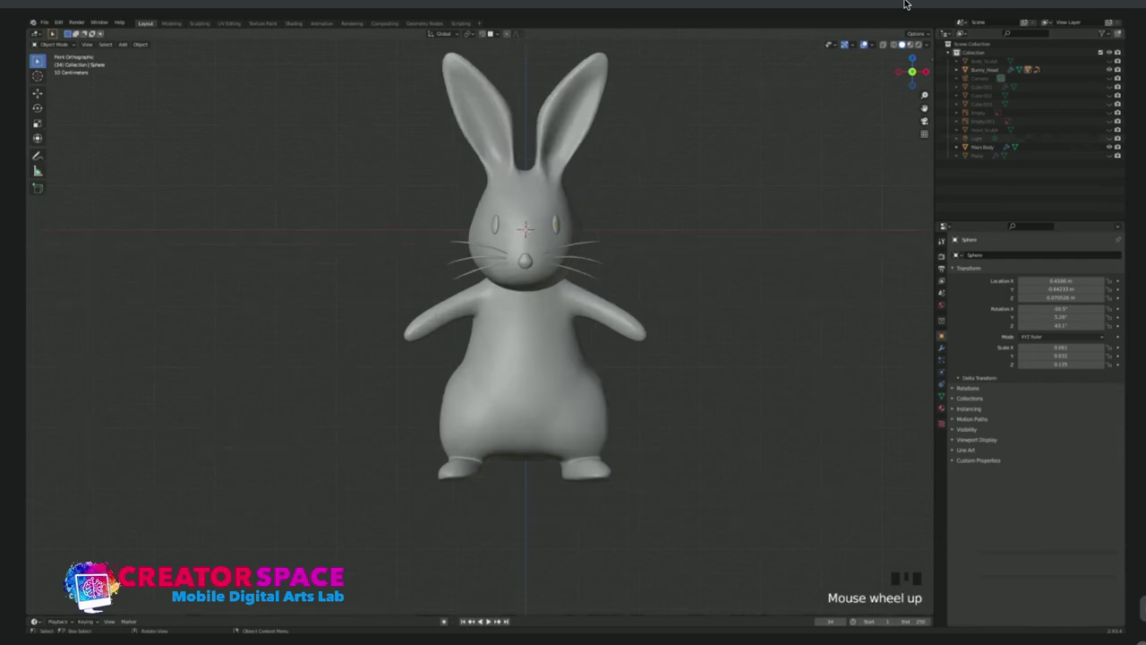
middle_click_drag(525, 269, 451, 310, "shift")
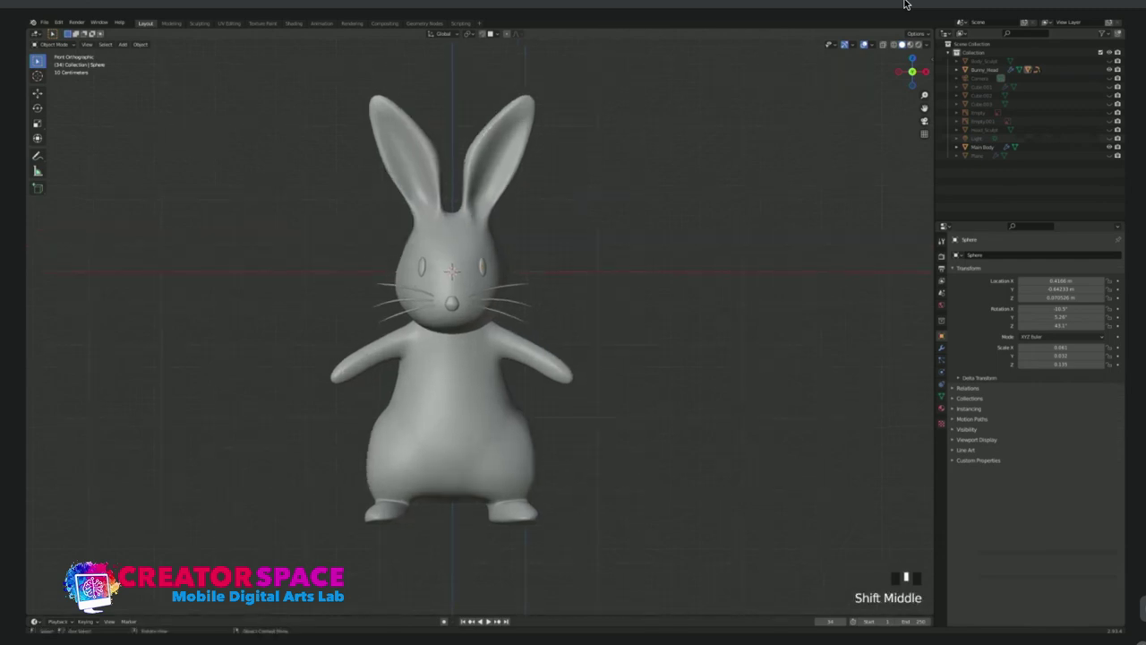
middle_click_drag(451, 310, 458, 313, "shift")
scroll(458, 313, "down", 1)
scroll(459, 312, "up", 1)
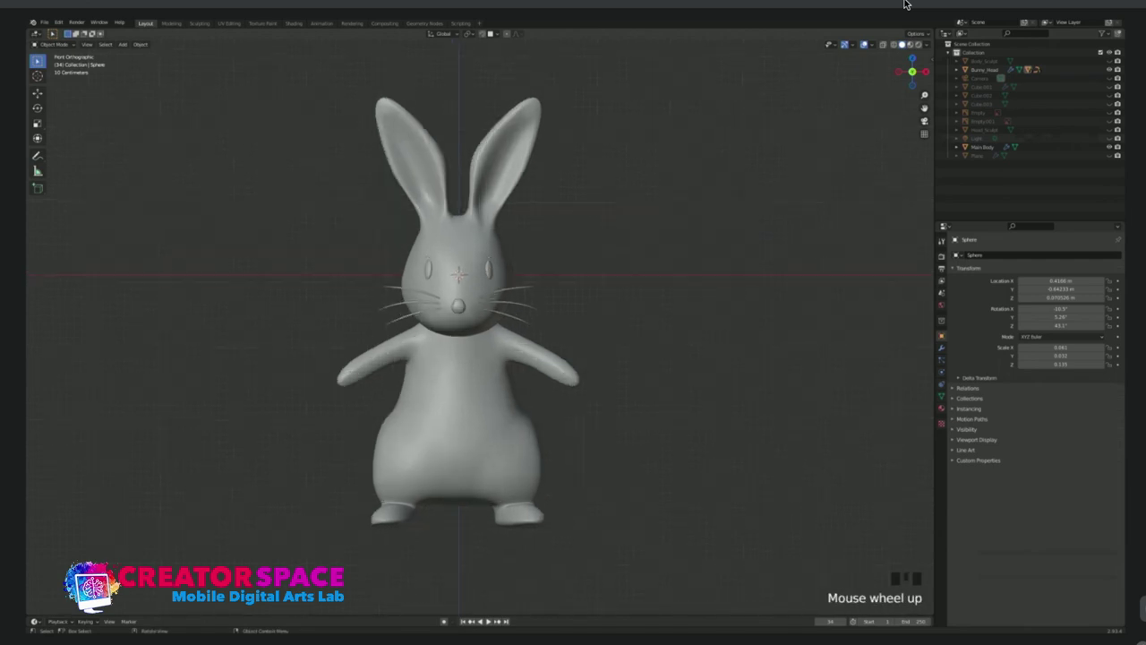
left_click(458, 402)
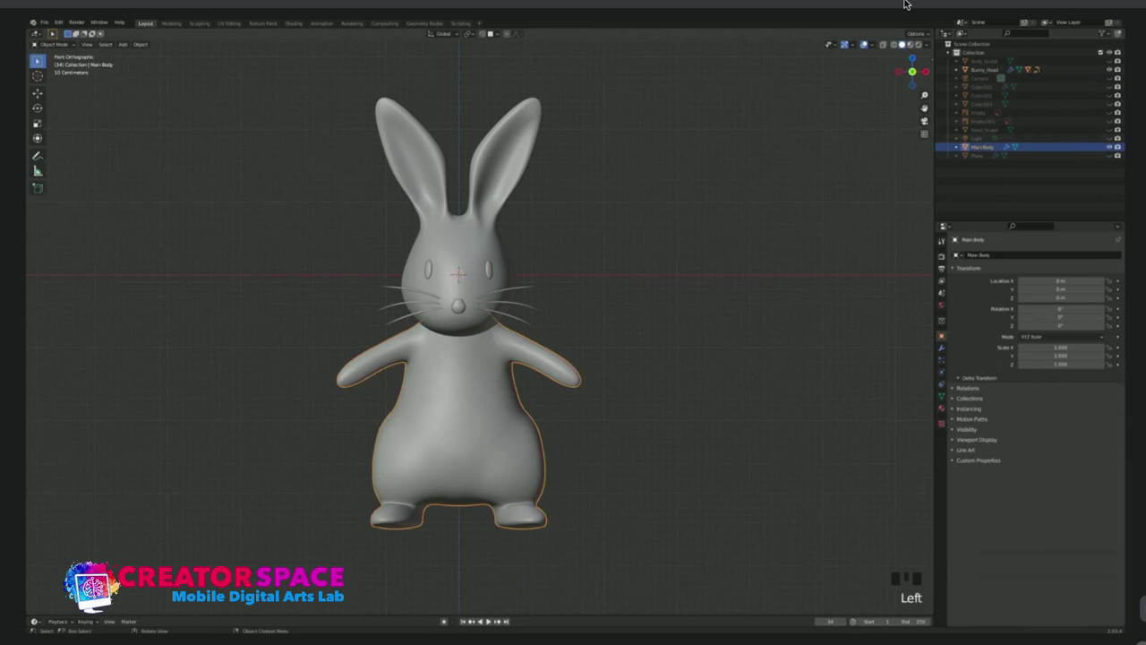
left_click(636, 403)
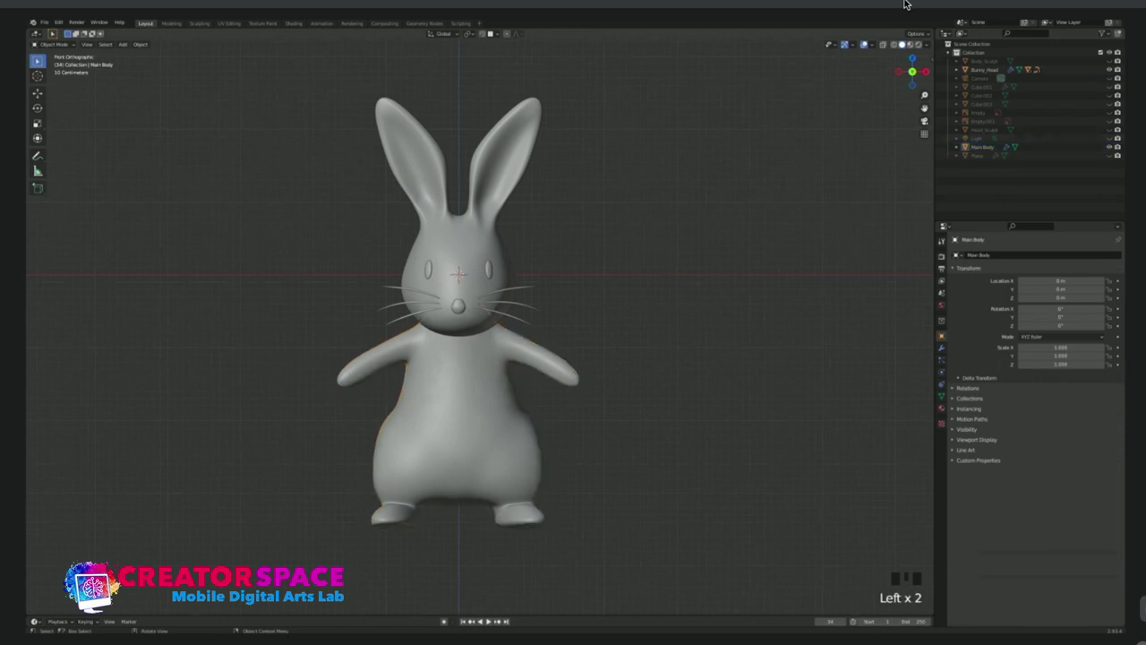
key("shift")
key("shift+a")
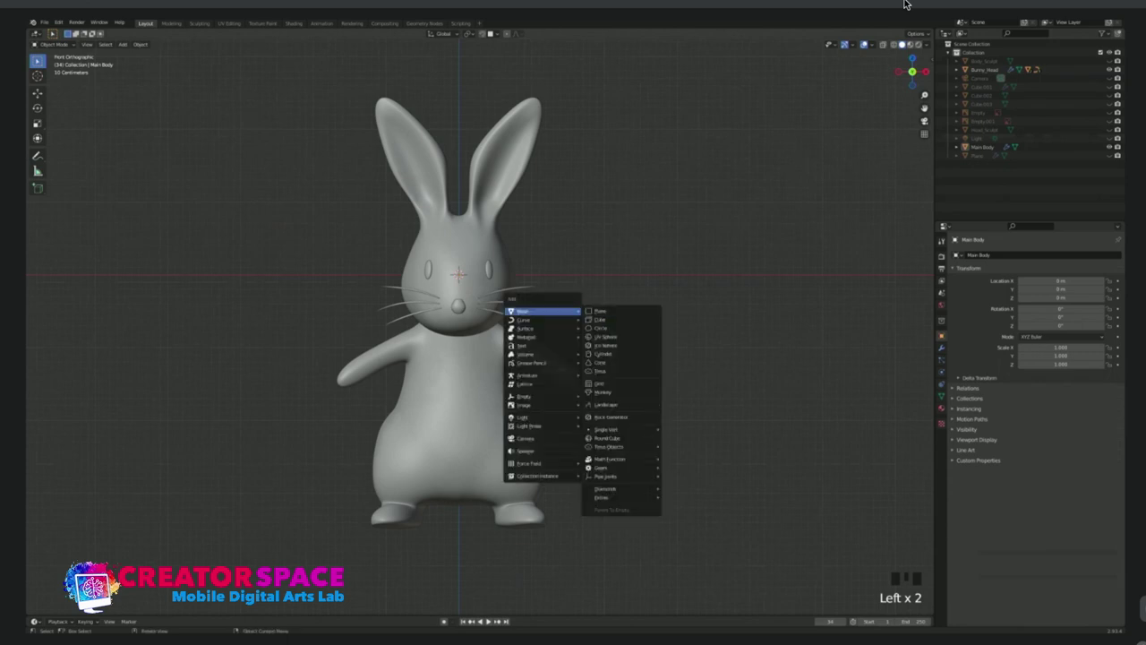
key("Escape")
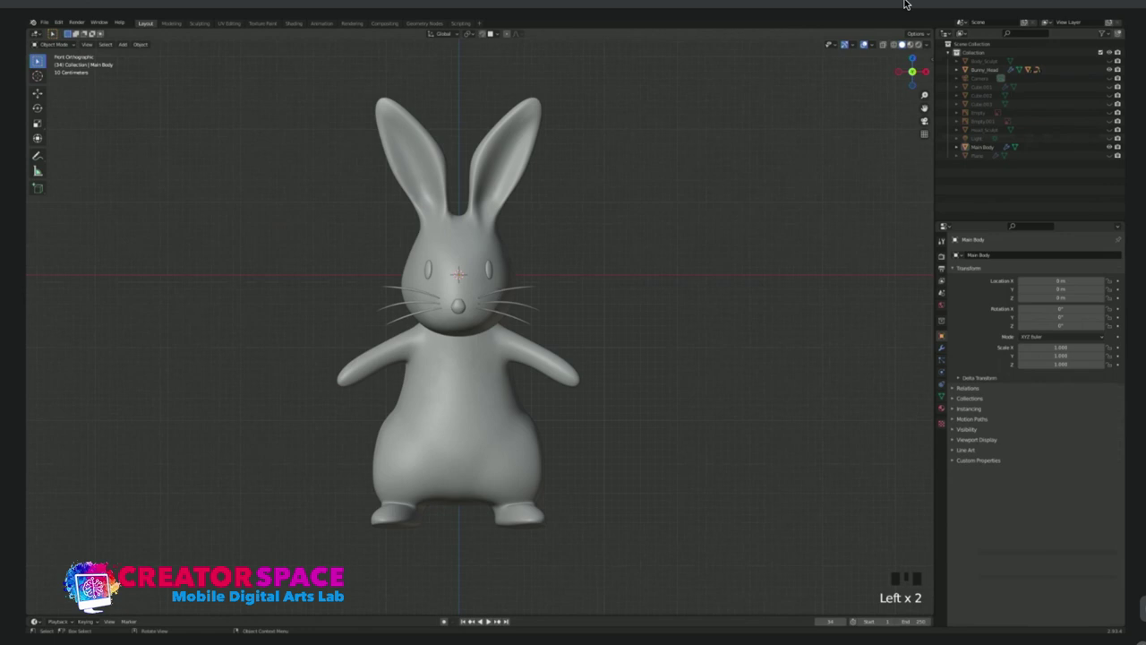
Add a Single Bone armature at the scene origin.
key("shift+a")
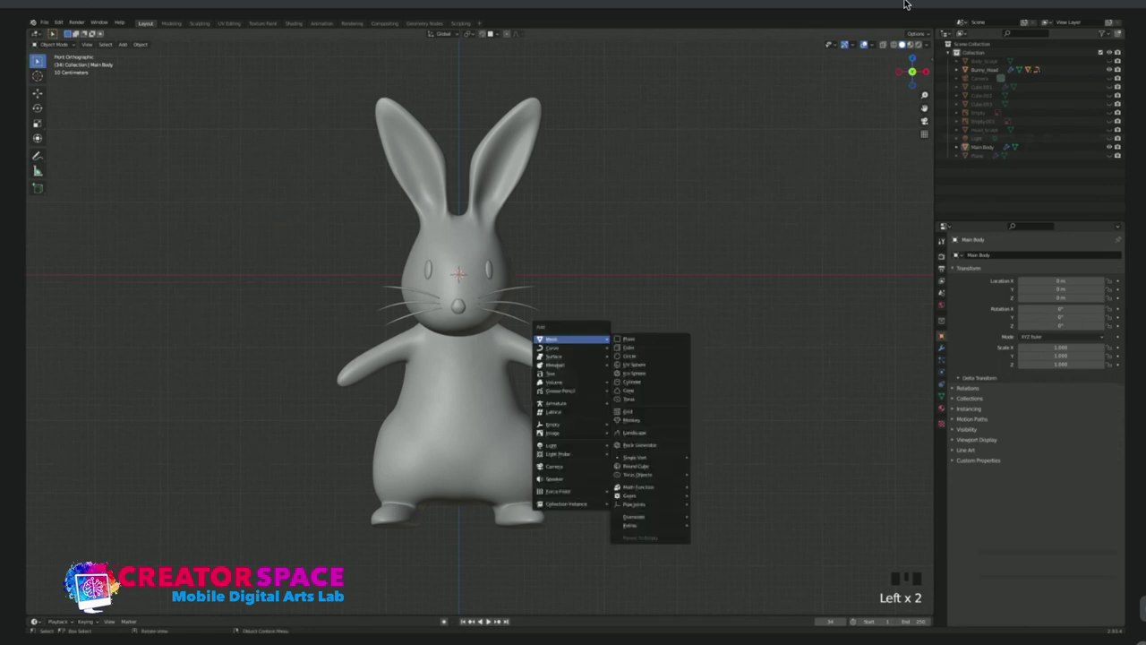
mouse_move(572, 357)
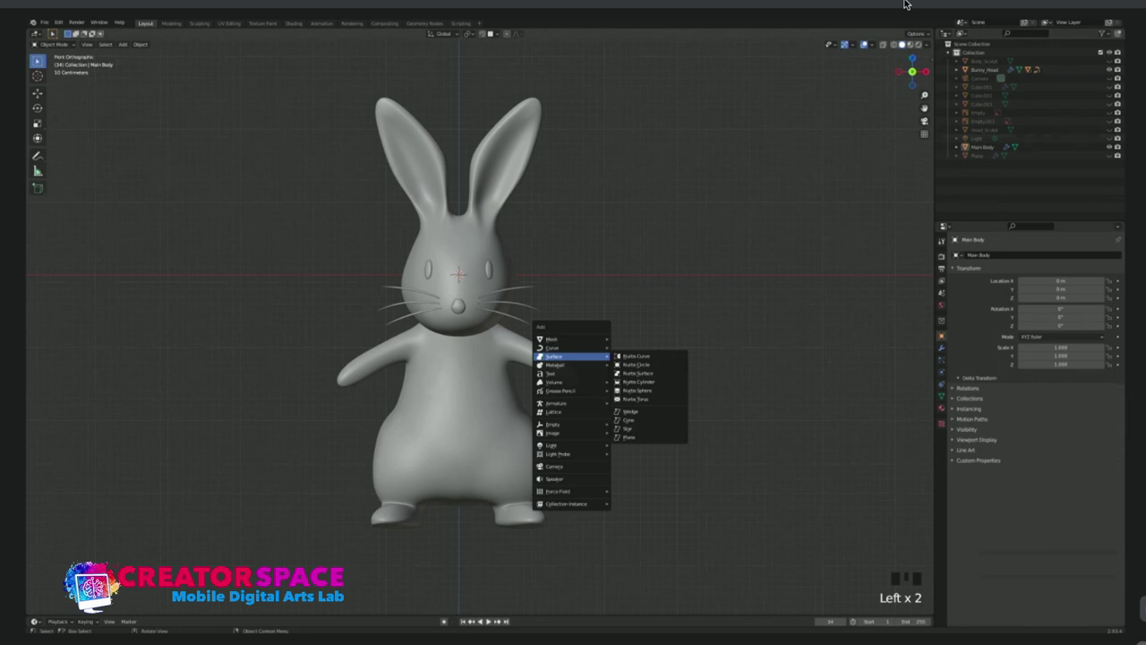
key("Down")
key("Down")
key("Down")
key("Down")
key("Down")
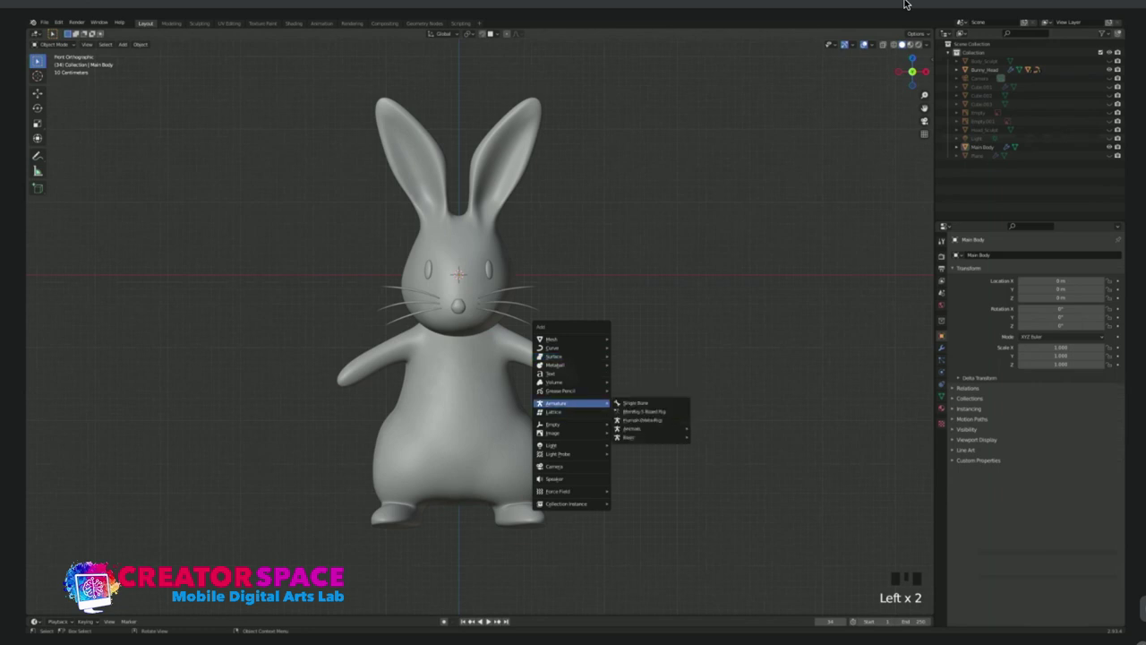
key("Right")
key("Return")
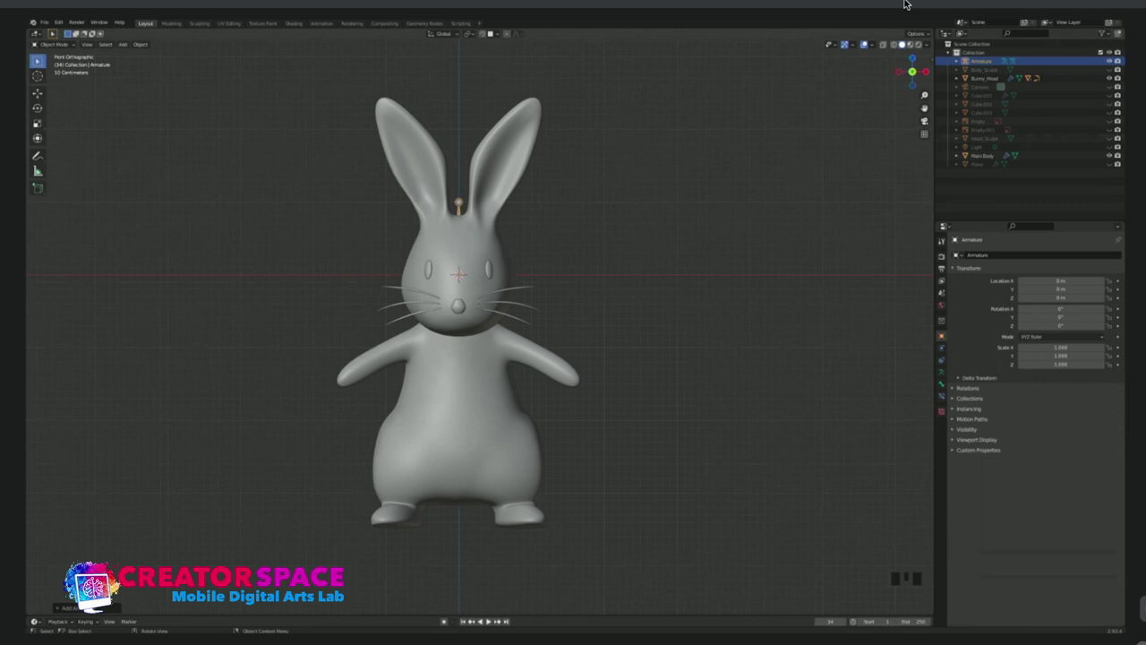
Turn on X-ray display and move the armature about 3.1 m down the Z axis to the base of the bunny's torso.
key("alt+z")
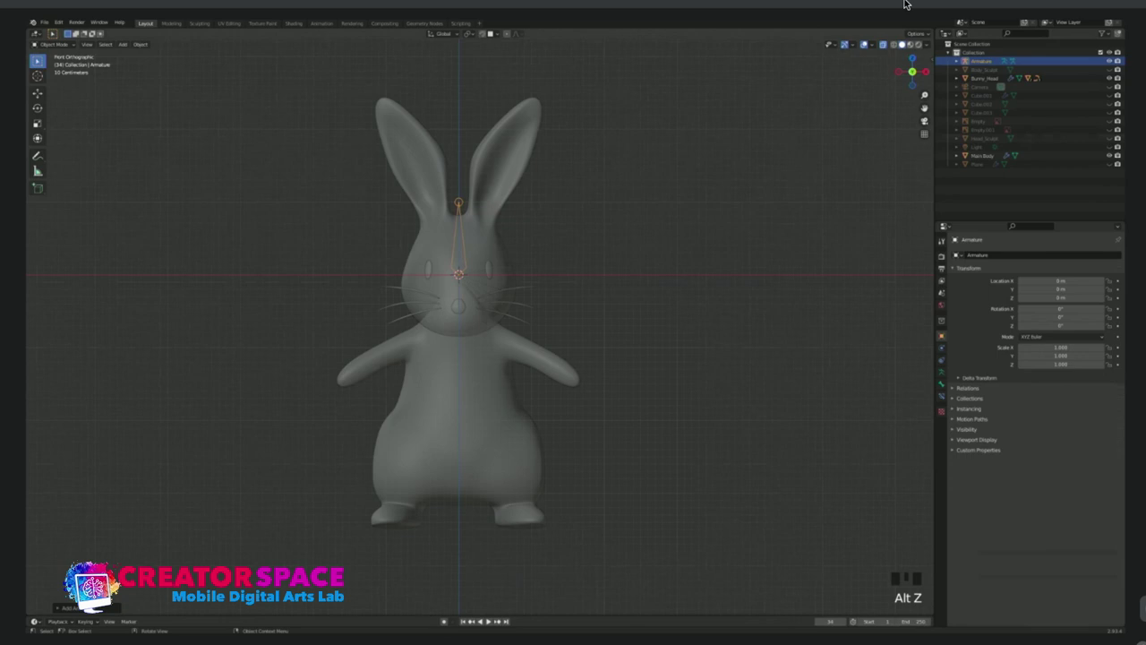
left_click(459, 242)
left_click(460, 241)
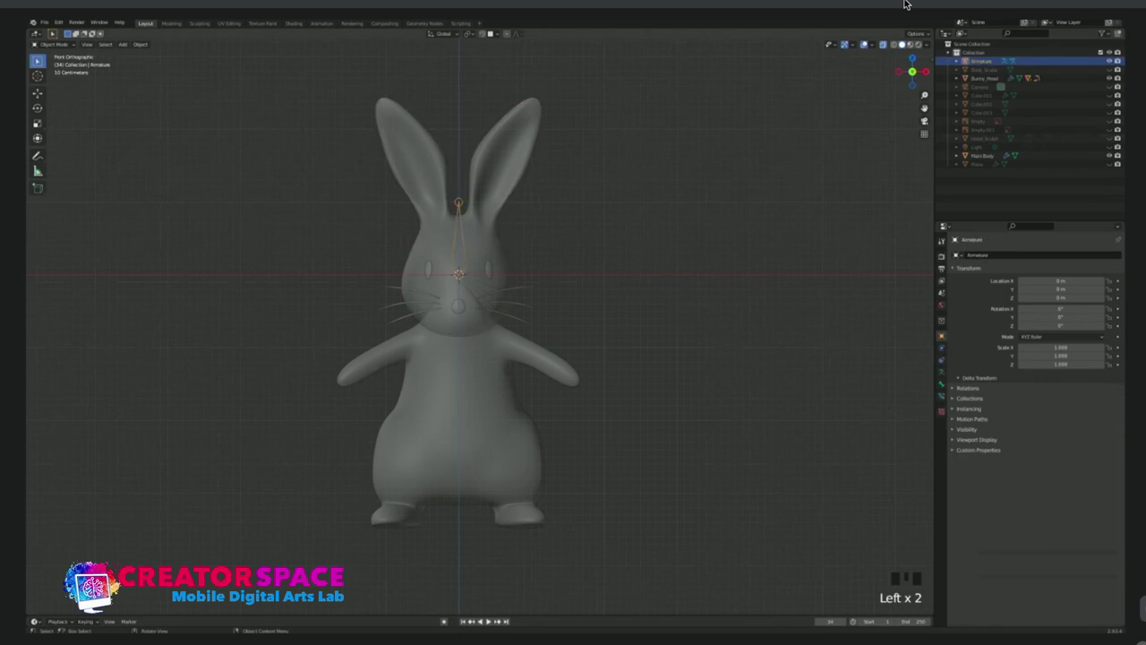
key("g")
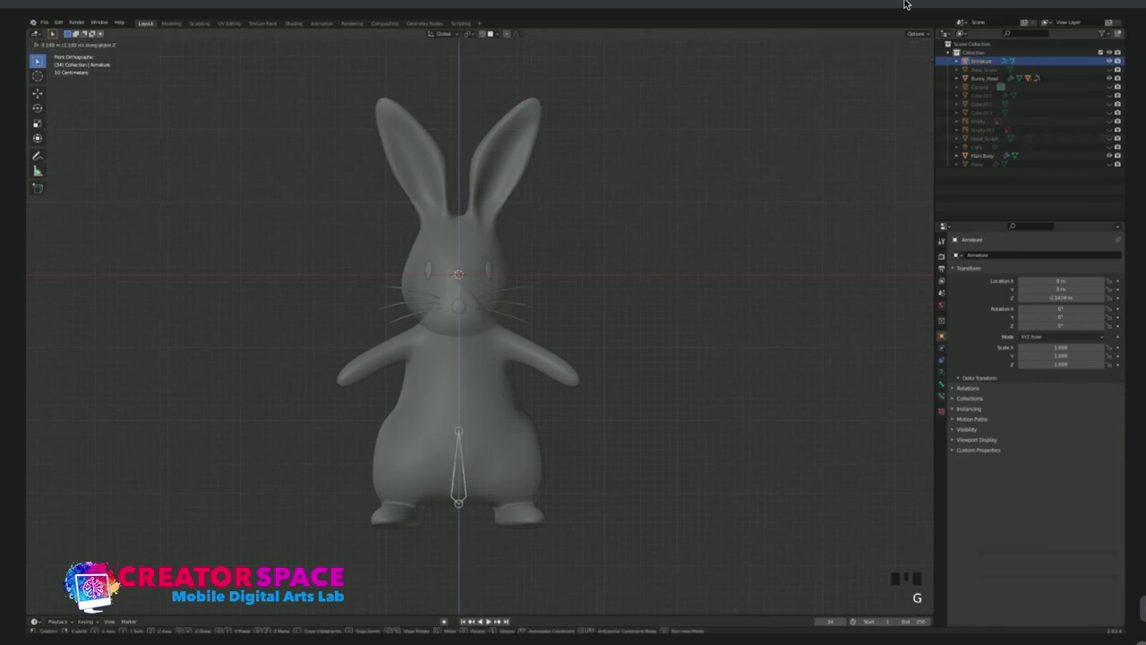
left_click(458, 497)
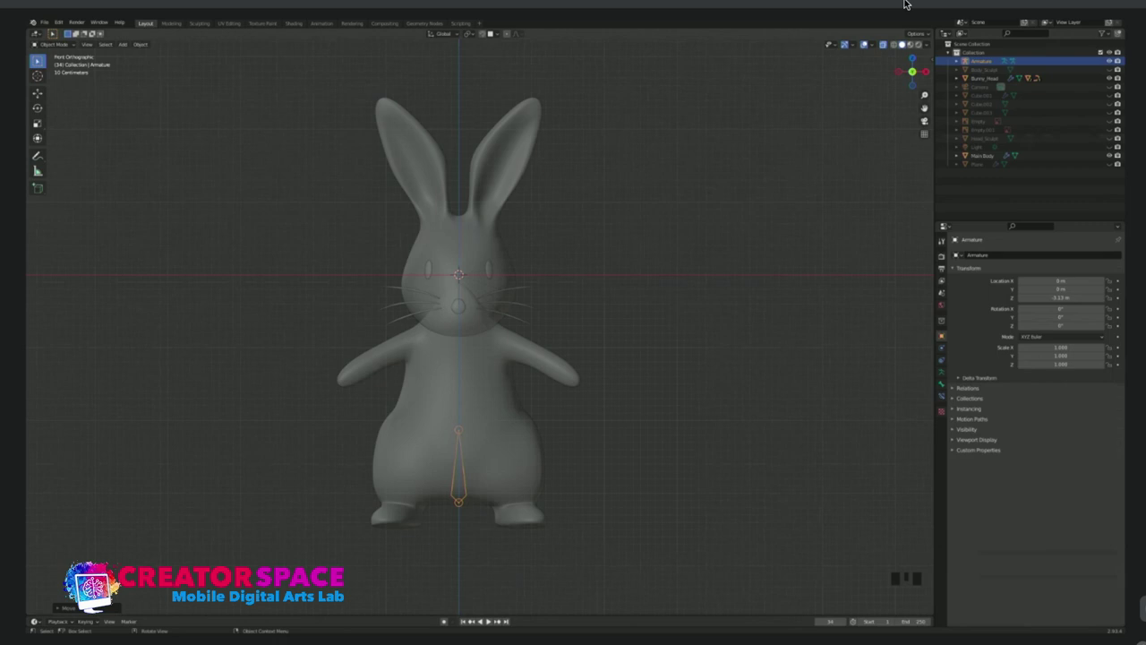
left_click(904, 4)
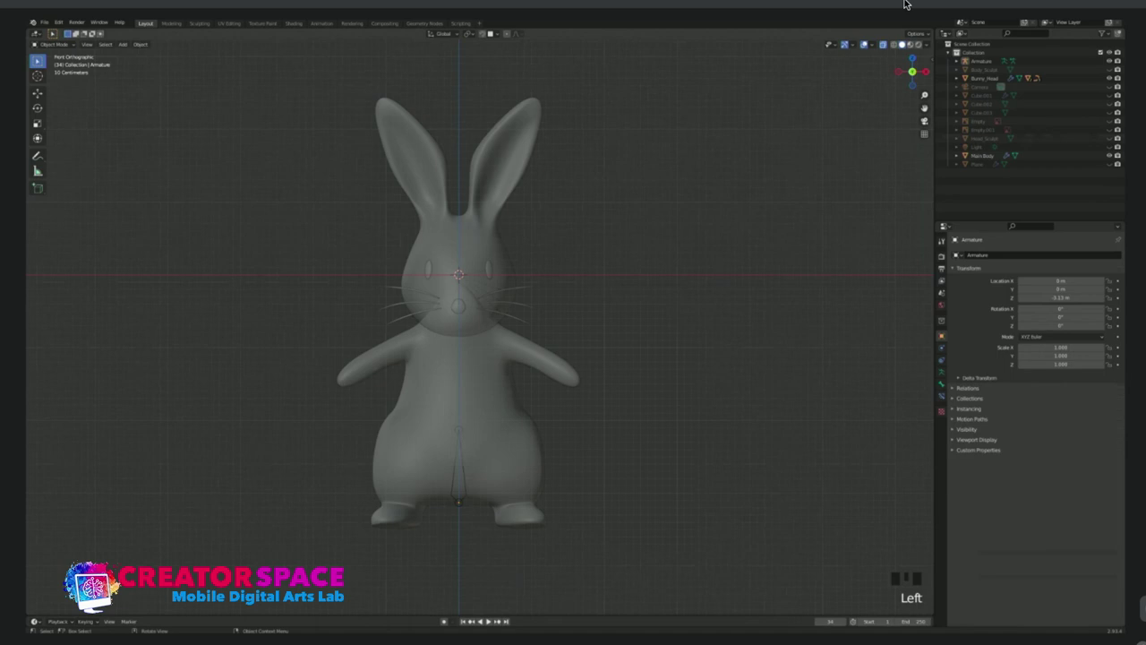
Show the selectability toggles in the outliner and disable viewport selection of the Main Body.
left_click(484, 412)
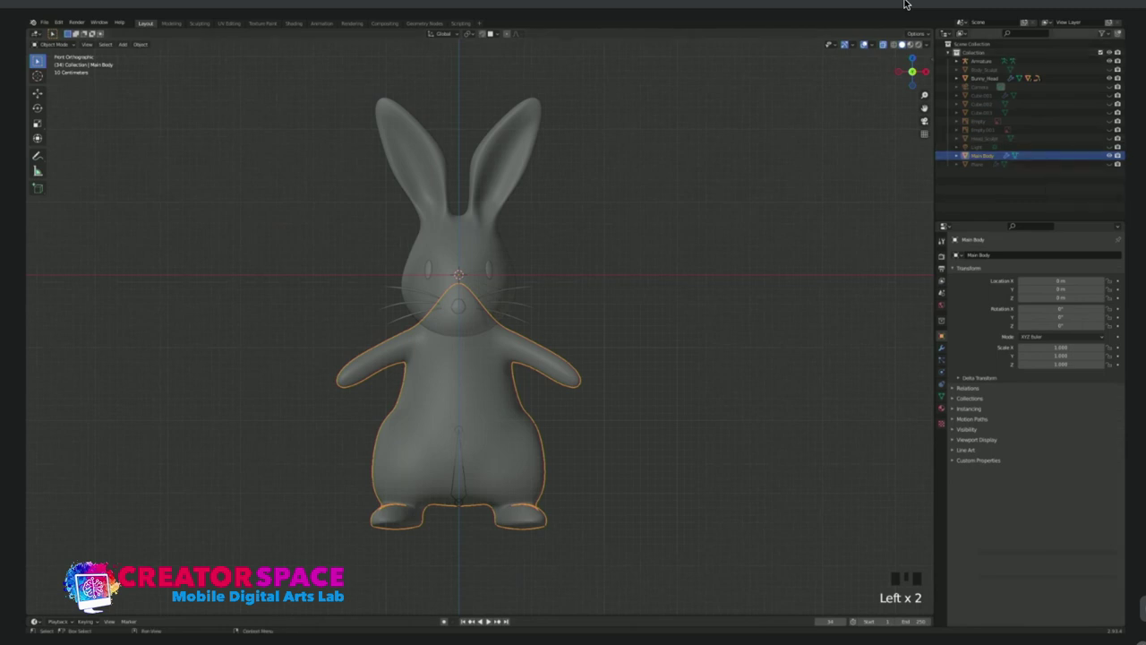
left_click(1104, 34)
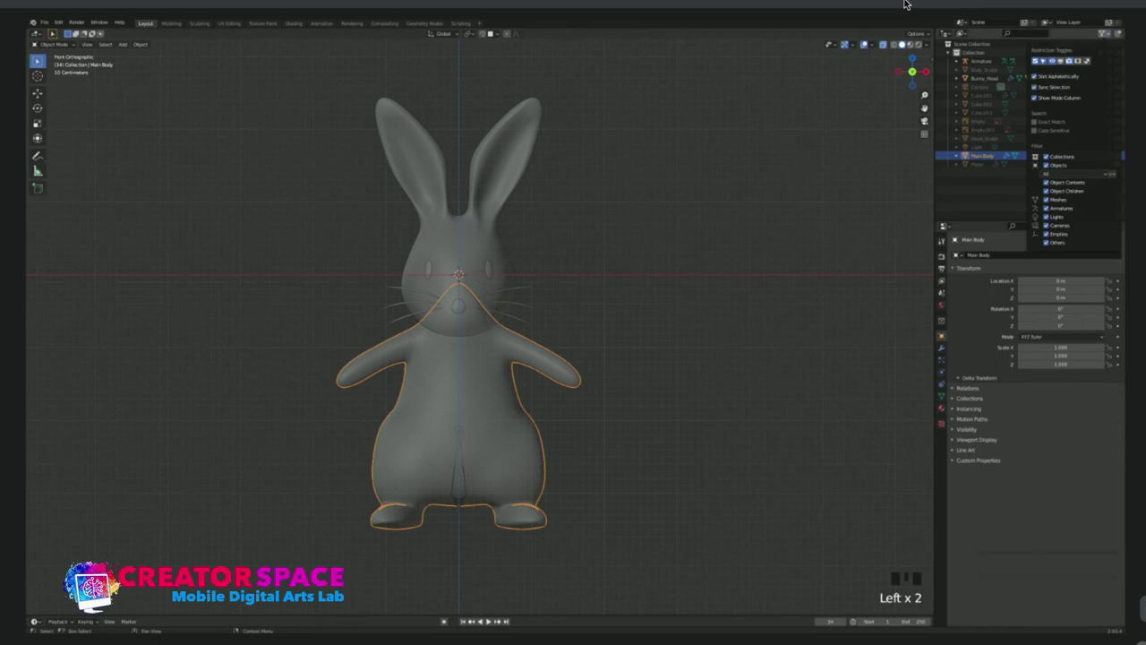
left_click(1043, 60)
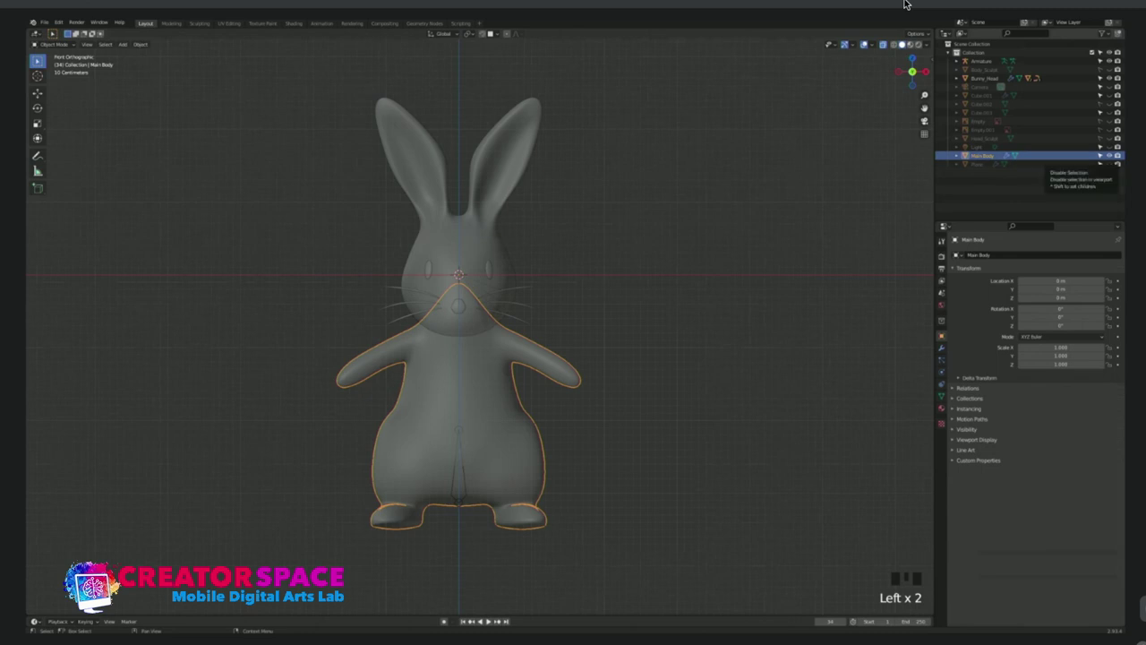
left_click(1100, 156)
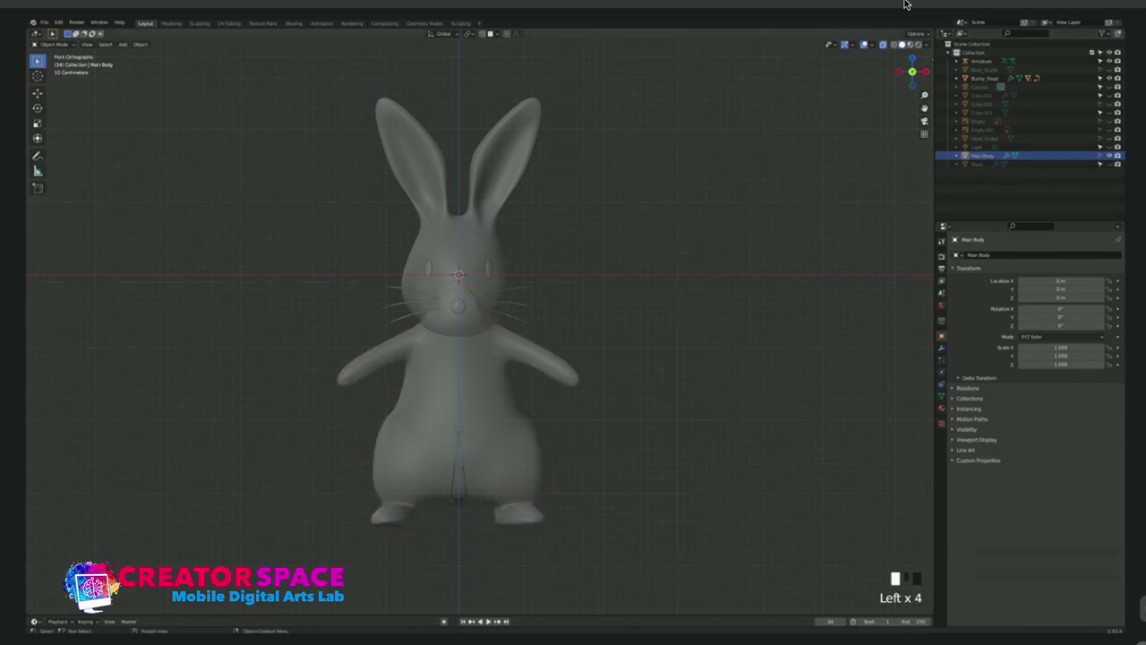
Disable viewport selection of Bunny_Head and select the armature inside the body.
left_click(458, 241)
left_click(1100, 78)
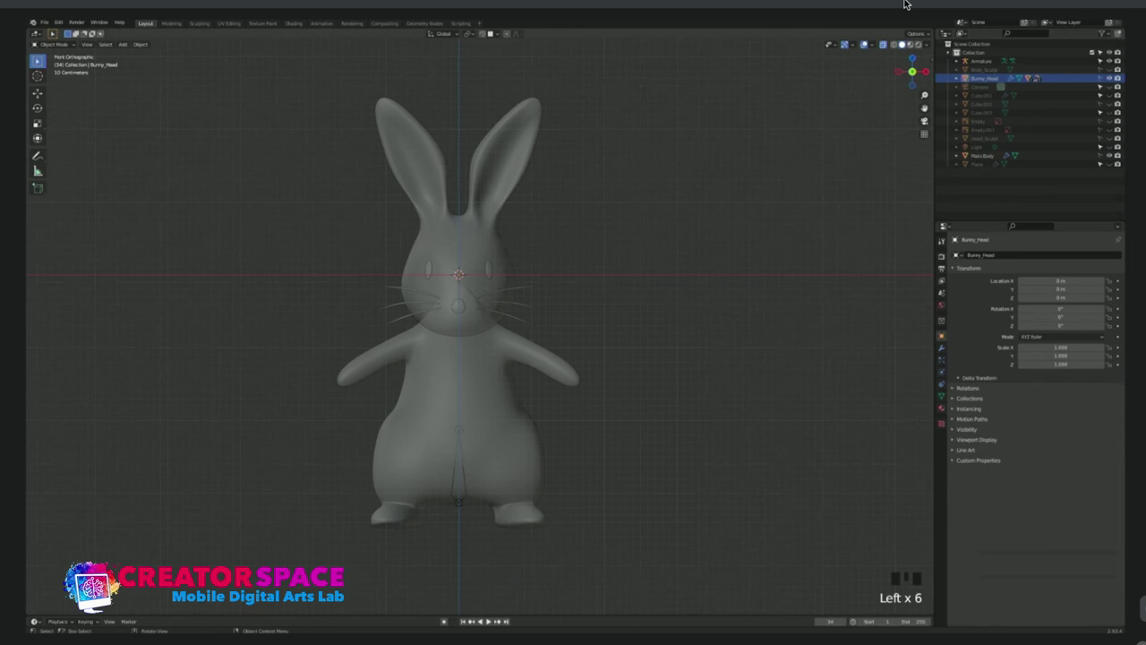
left_click(458, 473)
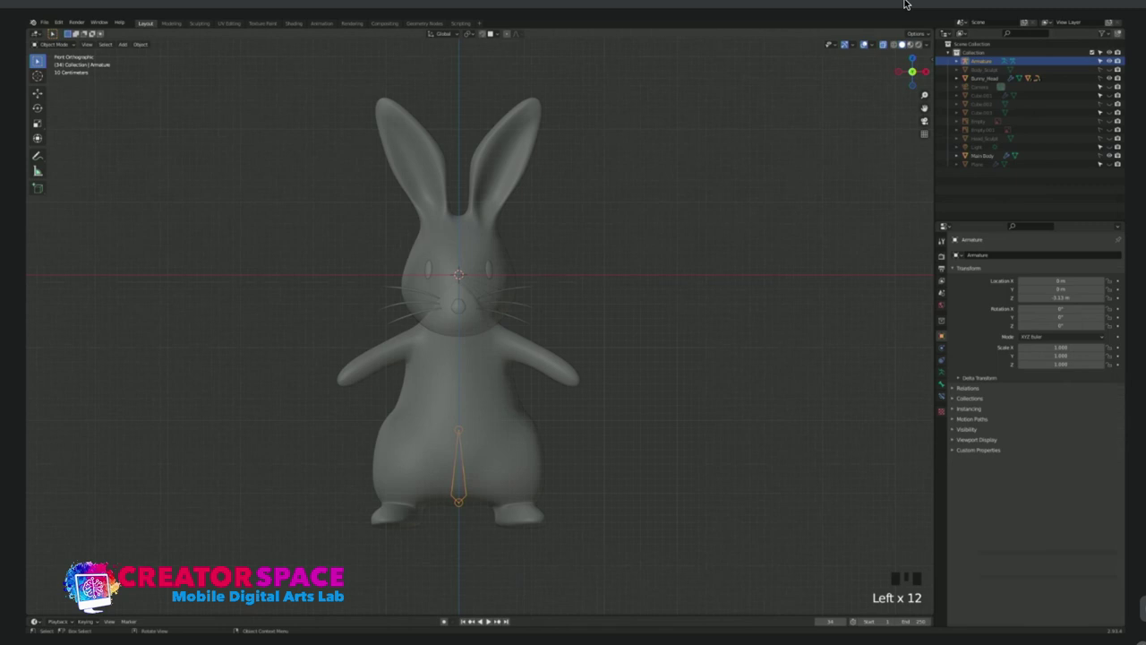
Turn off X-ray display and set the armature's viewport display to In Front.
key("alt+z")
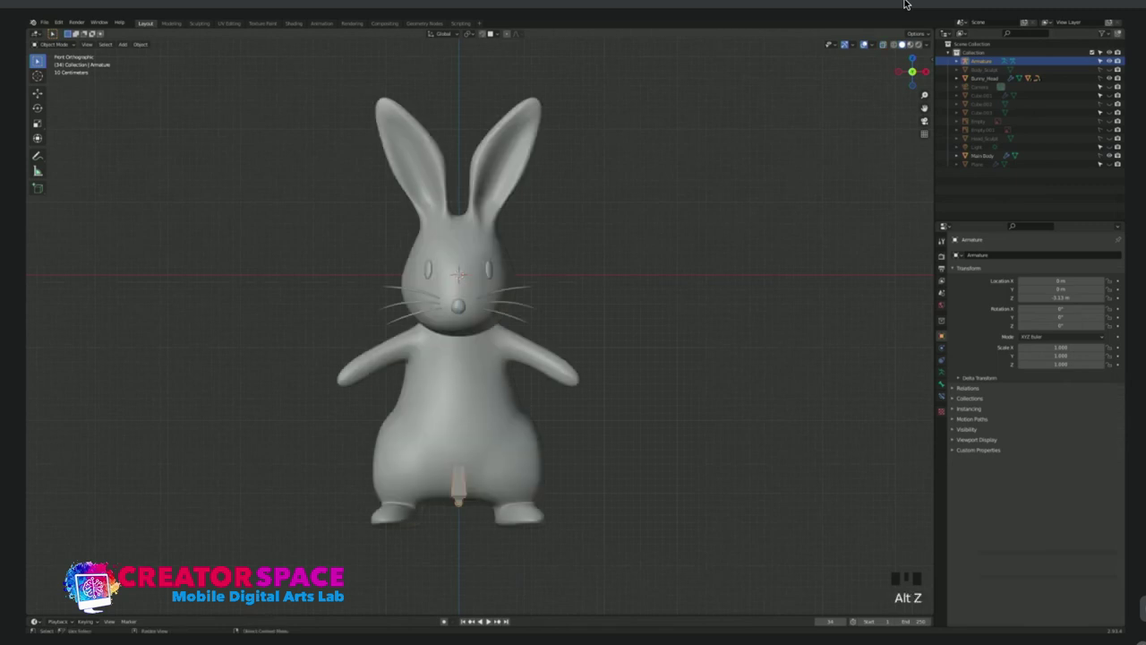
left_click(641, 394)
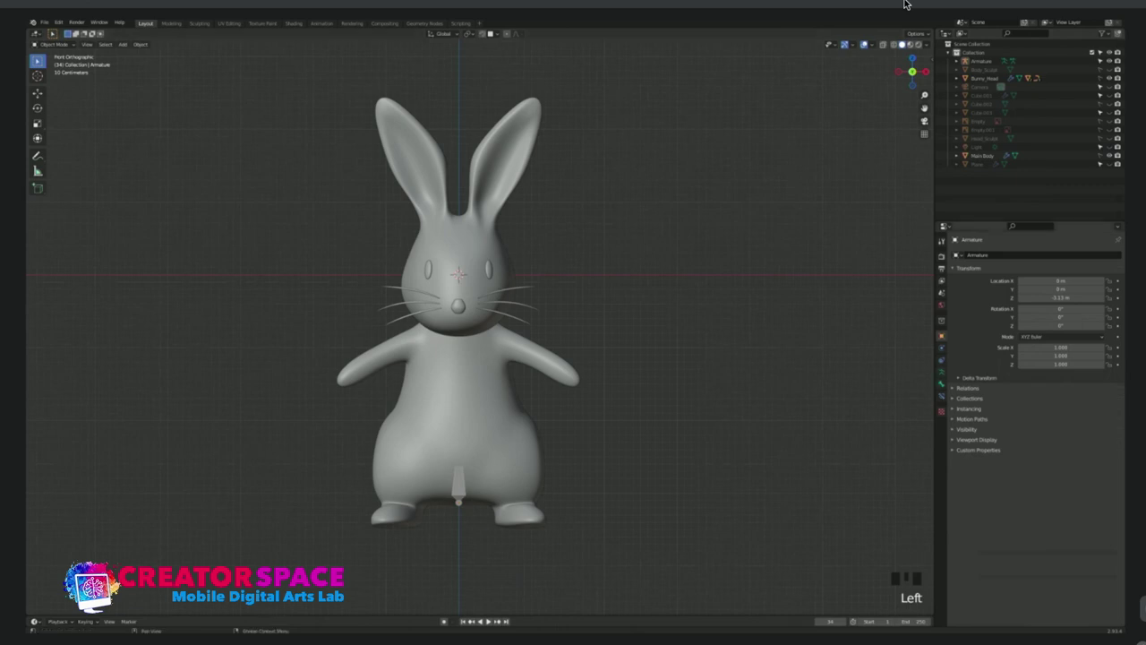
left_click(941, 384)
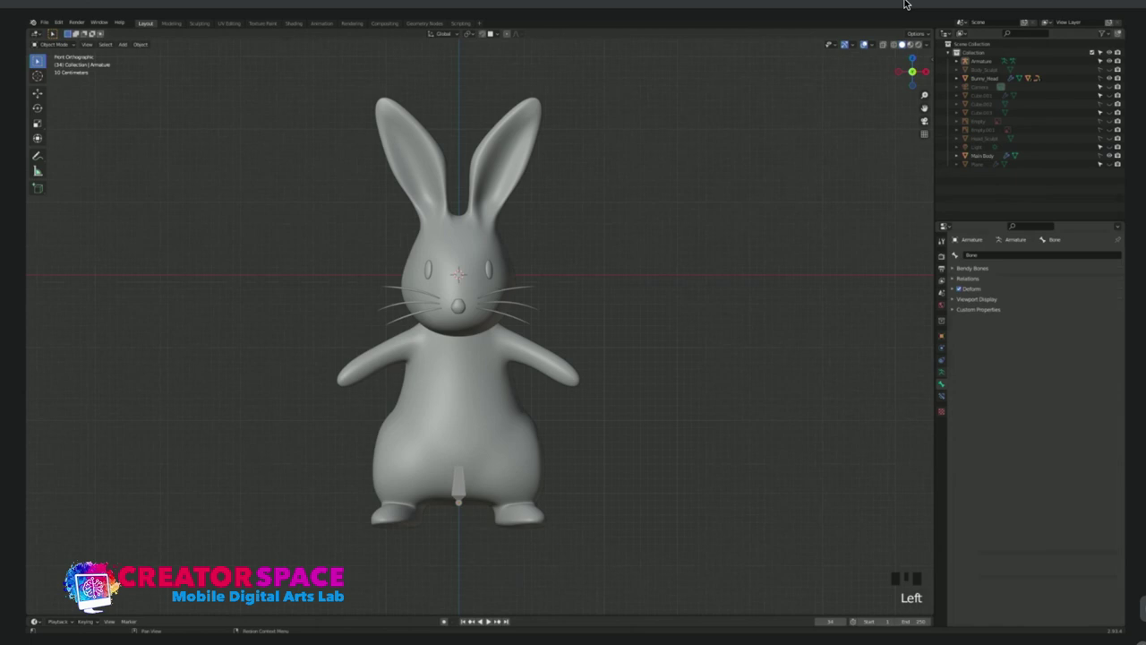
left_click(940, 372)
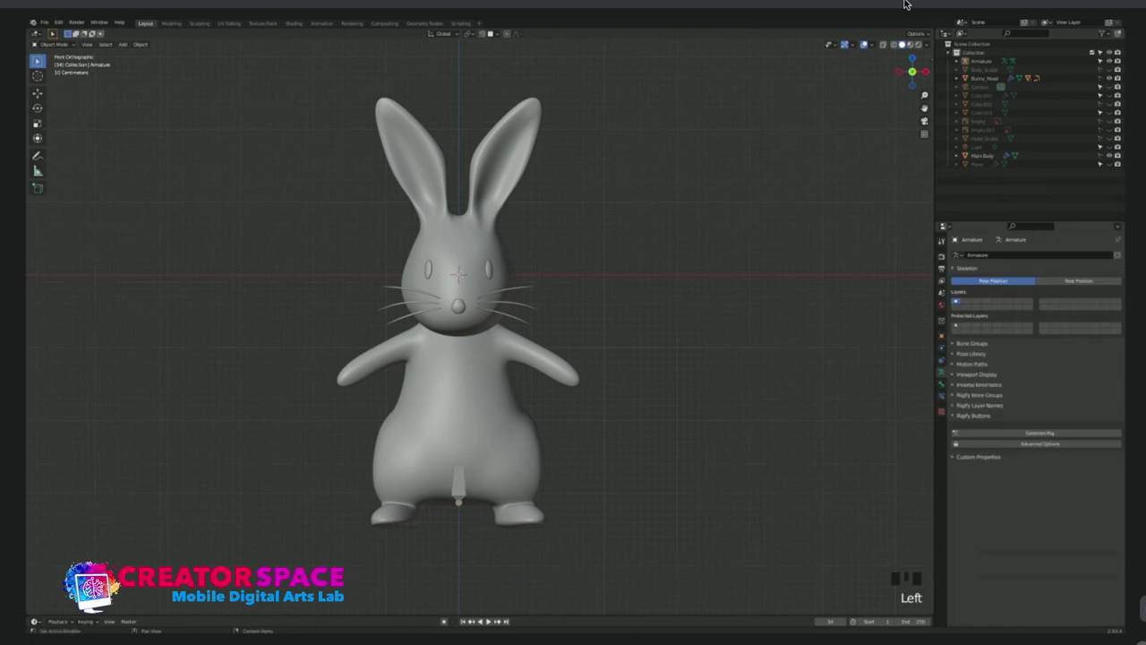
left_click(976, 374)
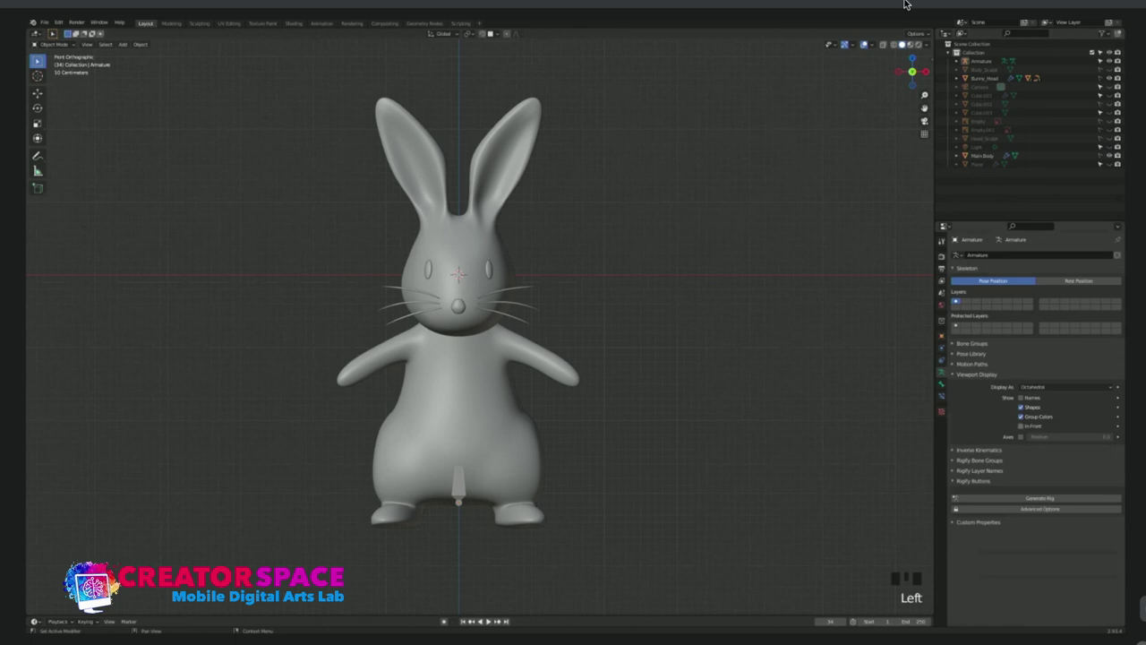
left_click(1021, 425)
In the right side view, move the armature to the bunny's lower back and rotate it to tilt its tip forward.
middle_click_drag(555, 340, 439, 345)
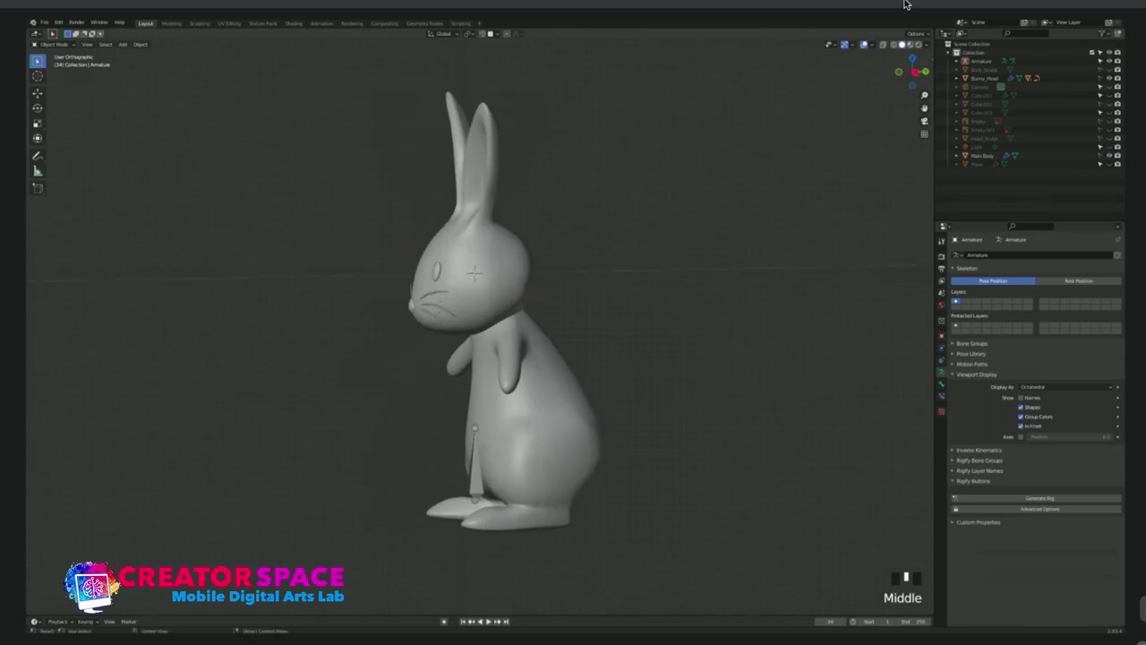
key("KP_3")
left_click(480, 474)
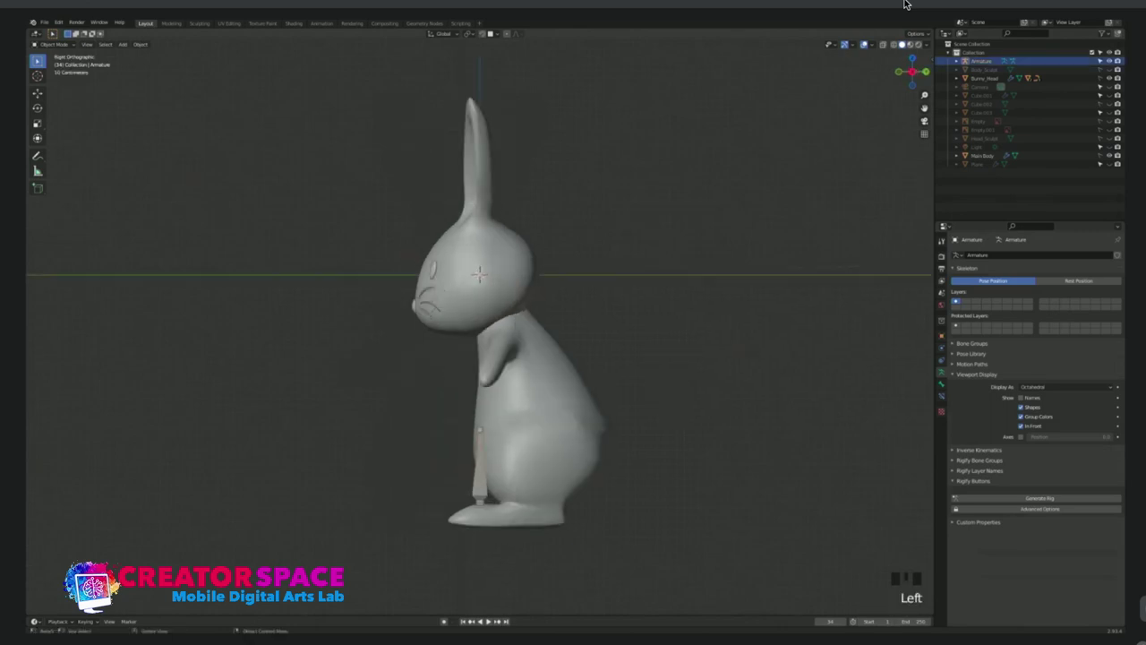
key("g")
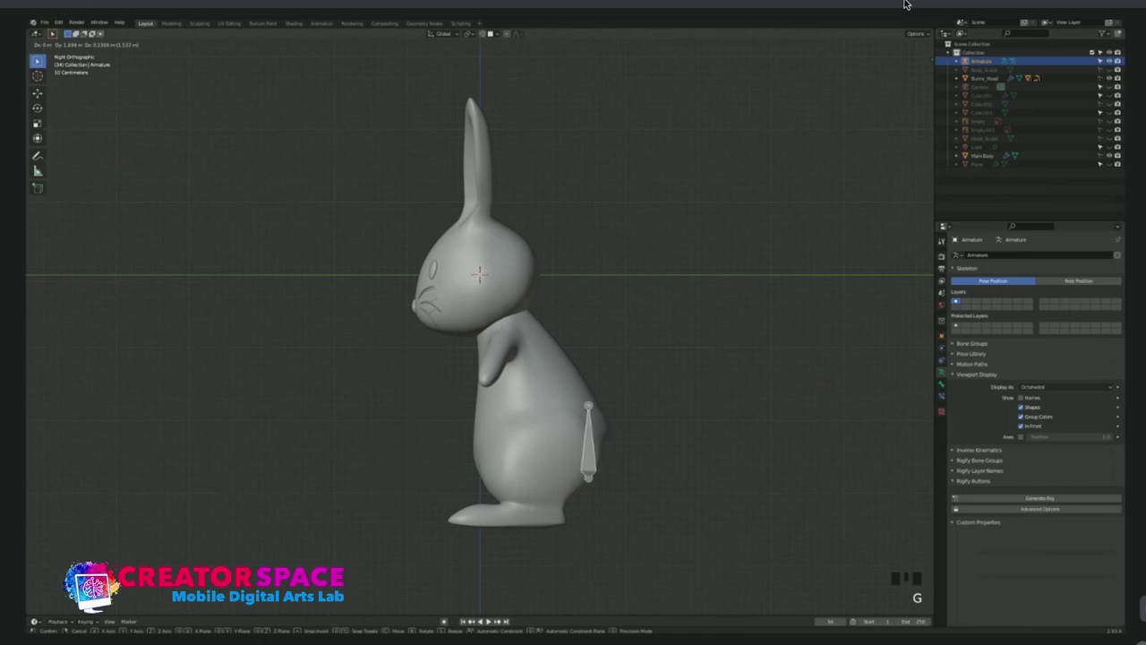
left_click(586, 471)
left_click(660, 447)
left_click(586, 443)
key("r")
left_click(575, 400)
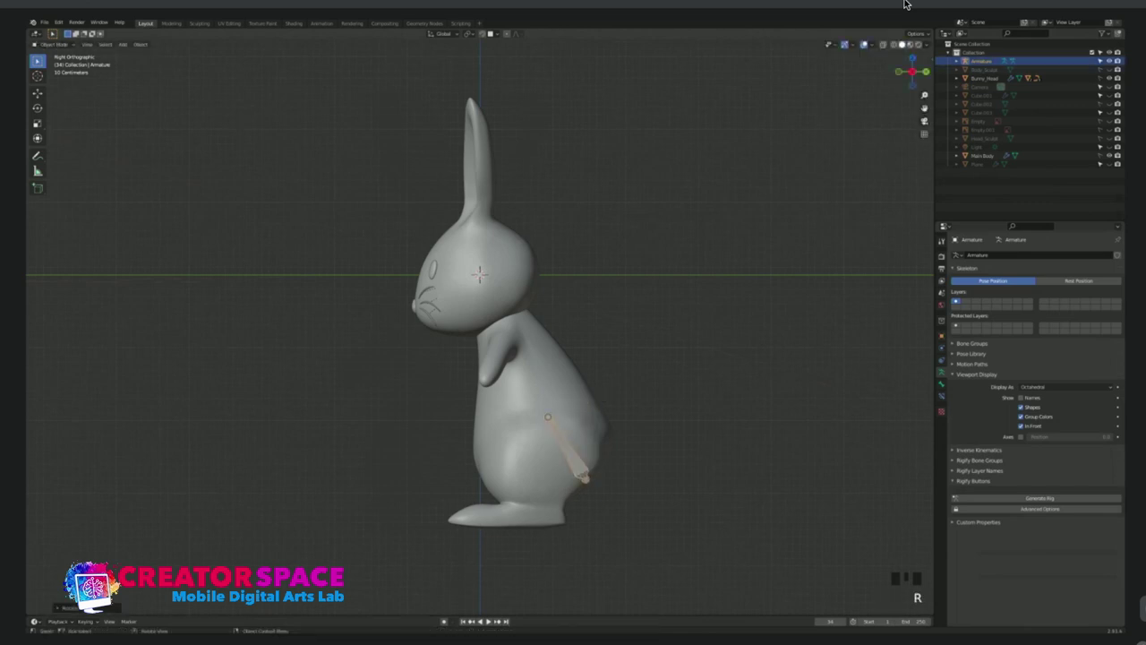
Check the armature from above and nudge it slightly forward and down inside the bunny's rear in the right side view.
key("KP_7")
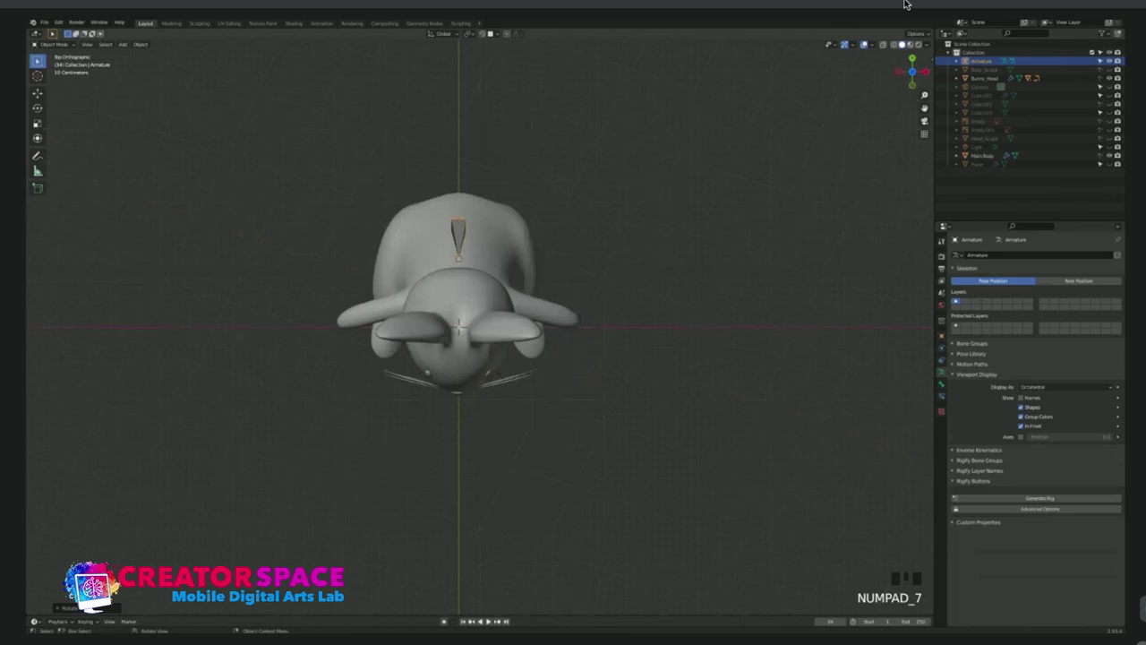
key("KP_3")
key("g")
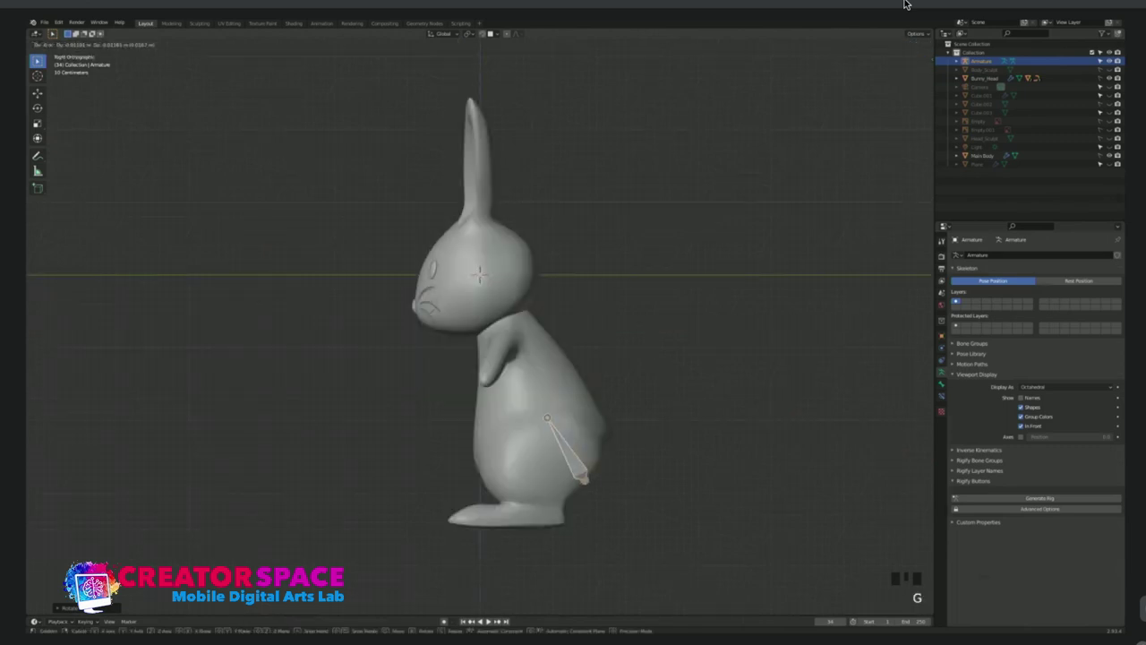
key("g")
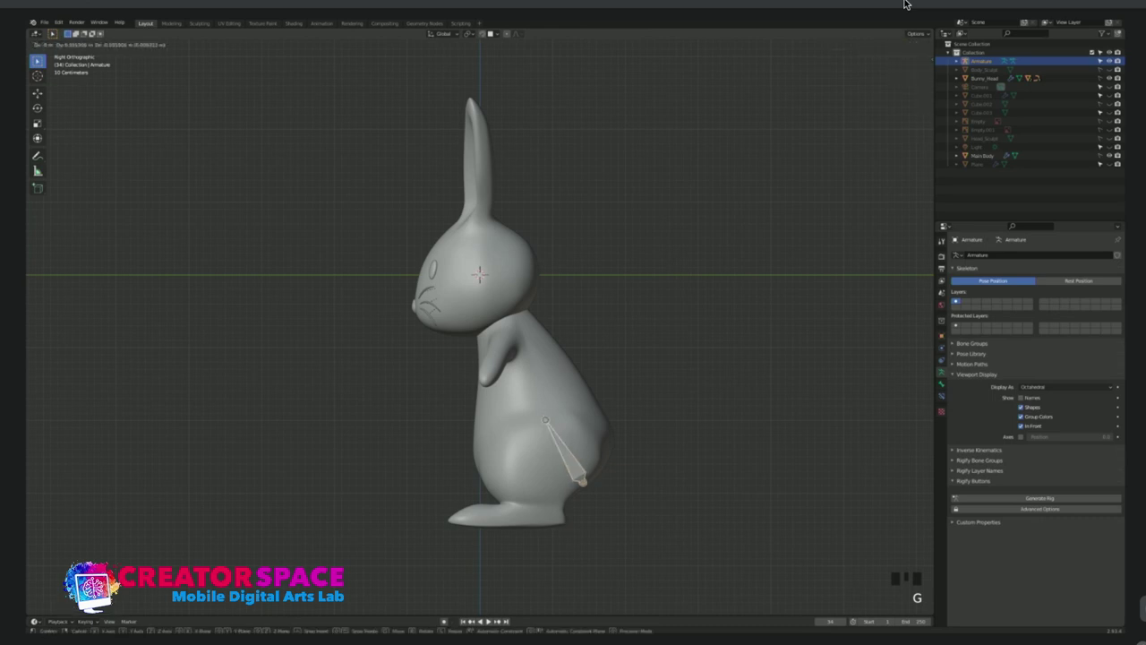
left_click(582, 448)
key("ctrl+z")
left_click(904, 5)
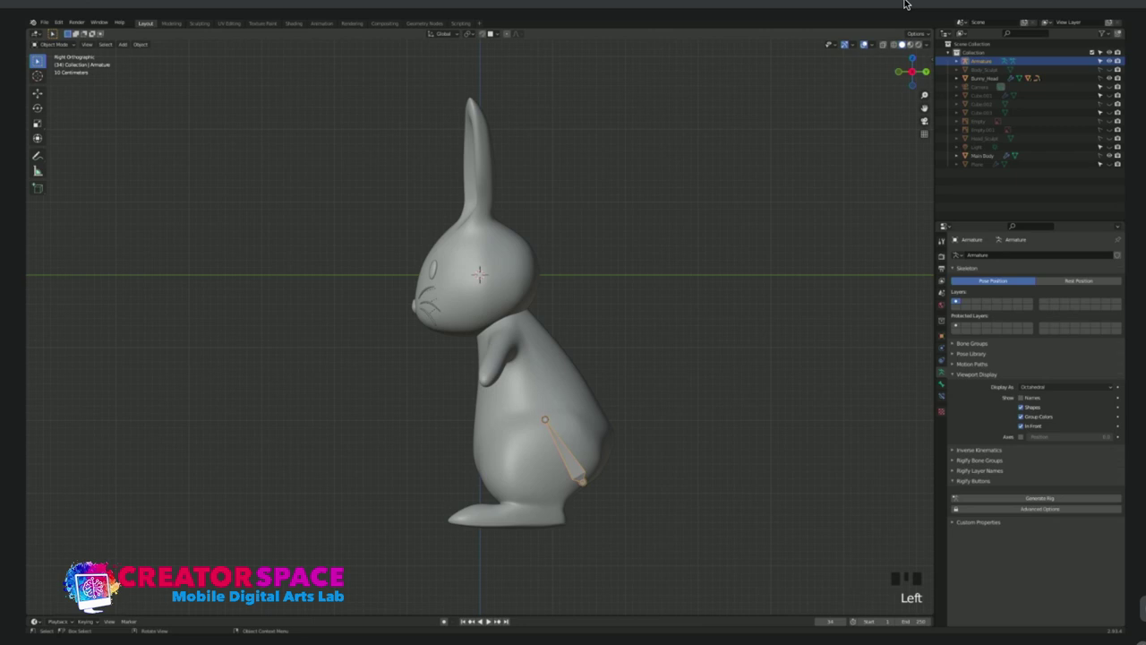
key("g")
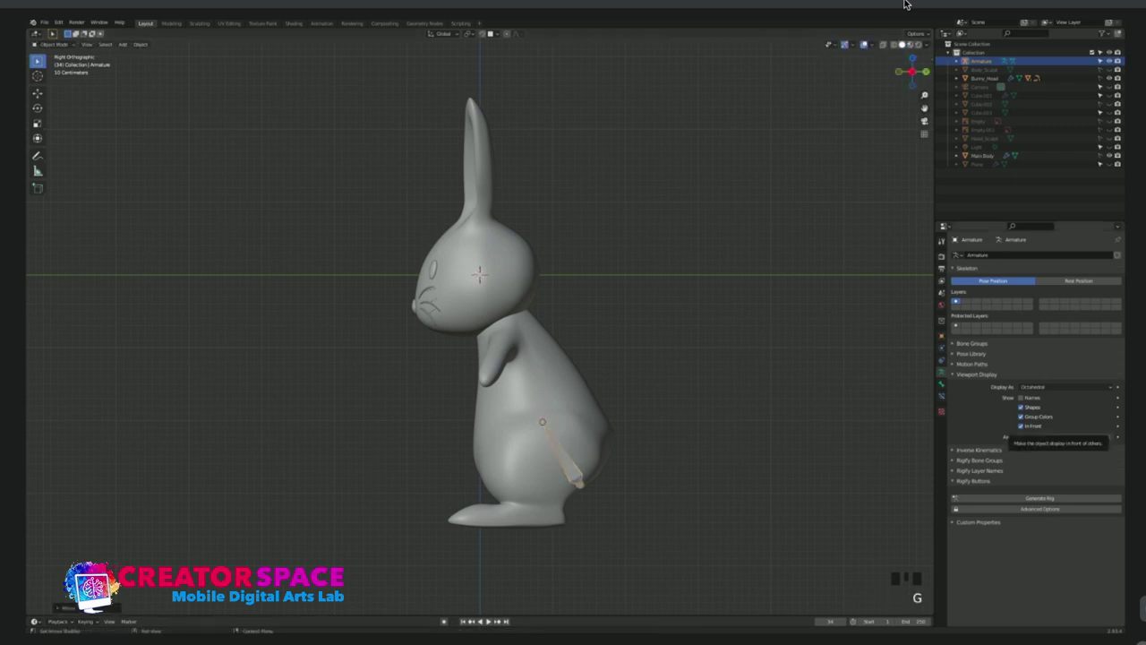
Turn the armature's In Front display off, compare it with X-ray display, and restore In Front with X-ray off.
left_click(1020, 425)
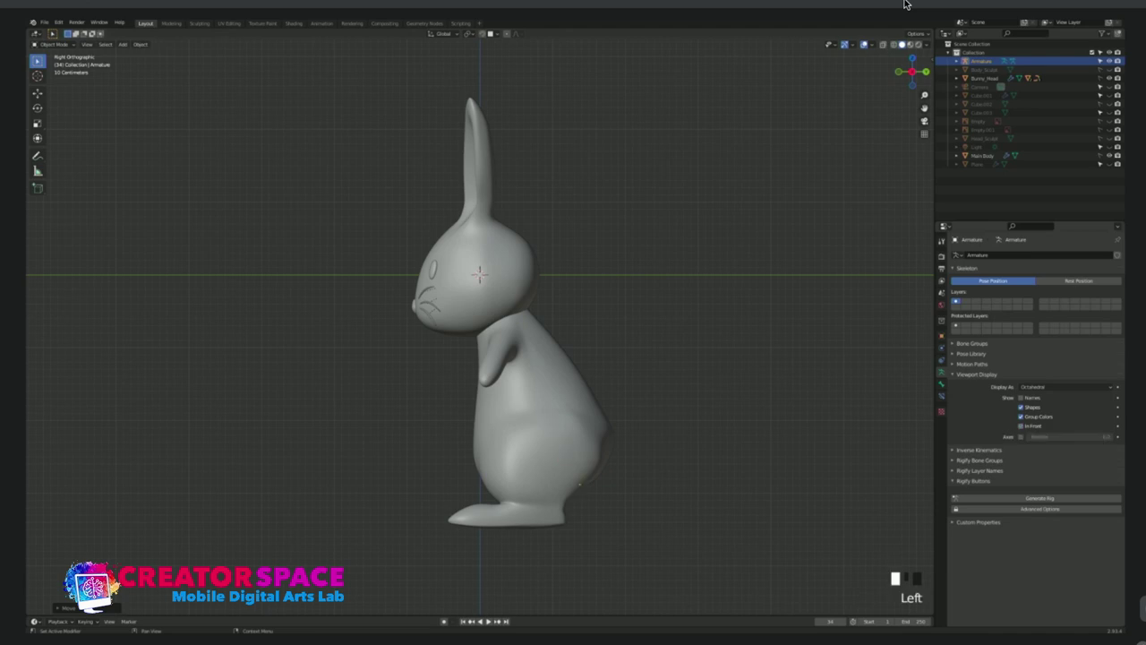
key("alt+z")
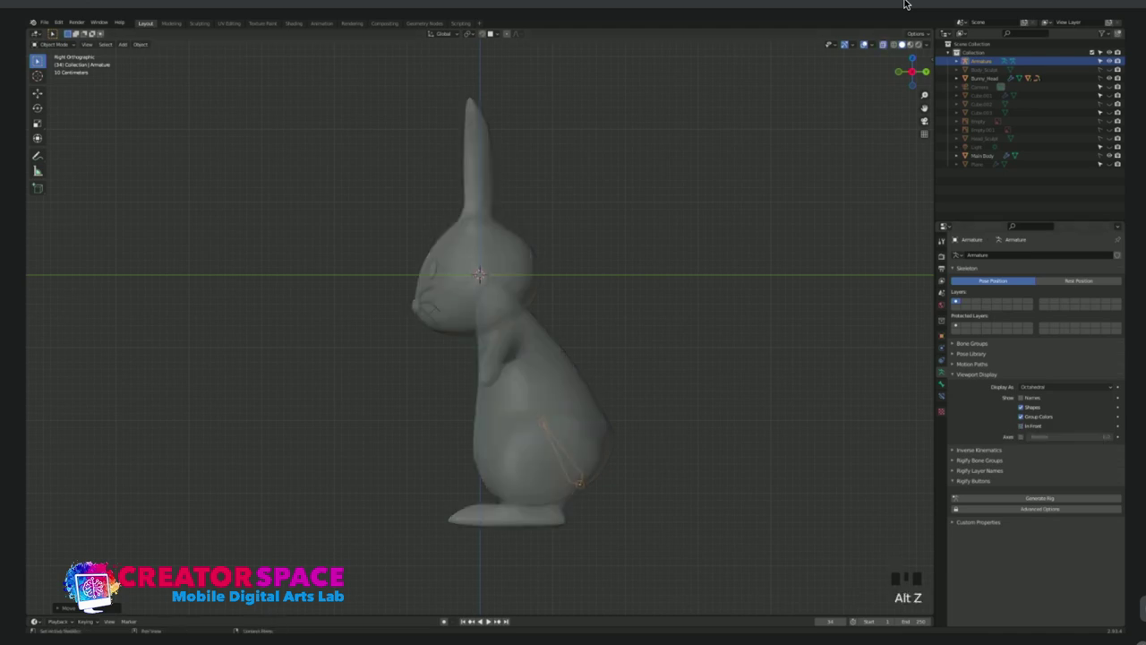
left_click(1021, 425)
key("alt+z")
left_click(698, 393)
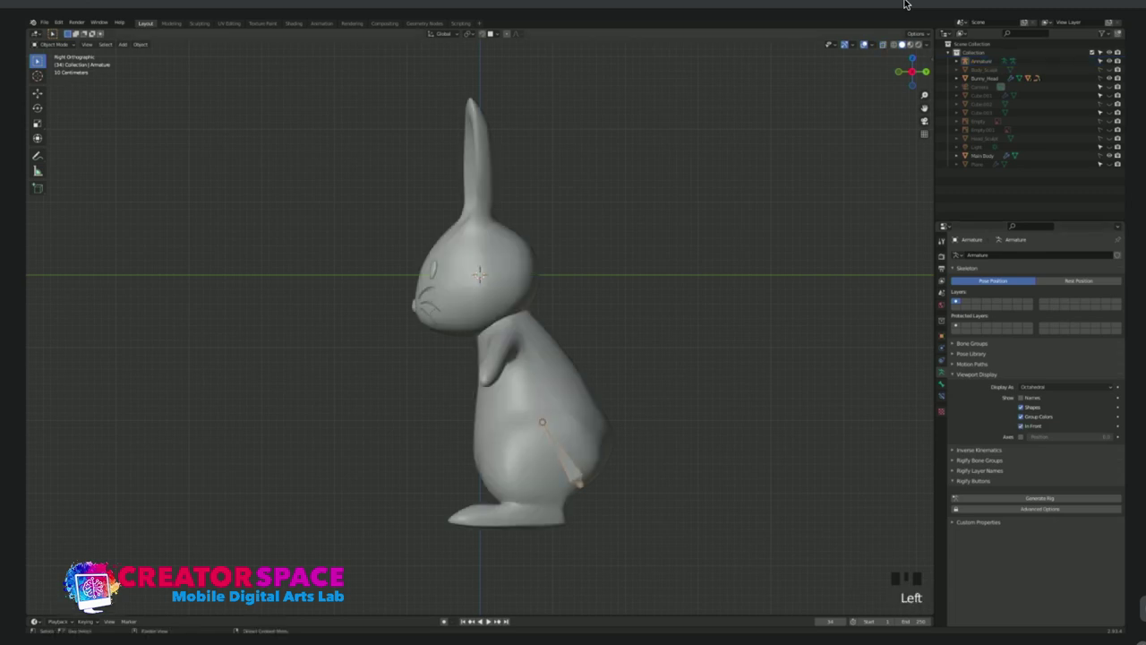
Enter Edit Mode on the armature, shorten the bone by moving its tip toward its base, and check the front view.
left_click(563, 456)
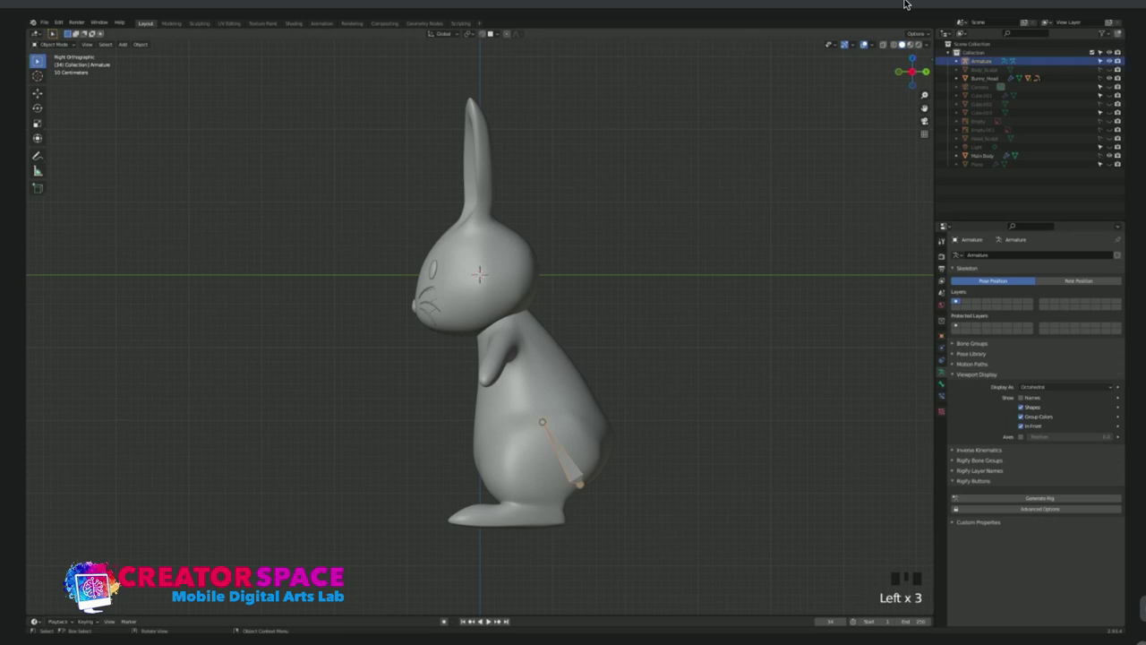
key("Tab")
left_click(904, 4)
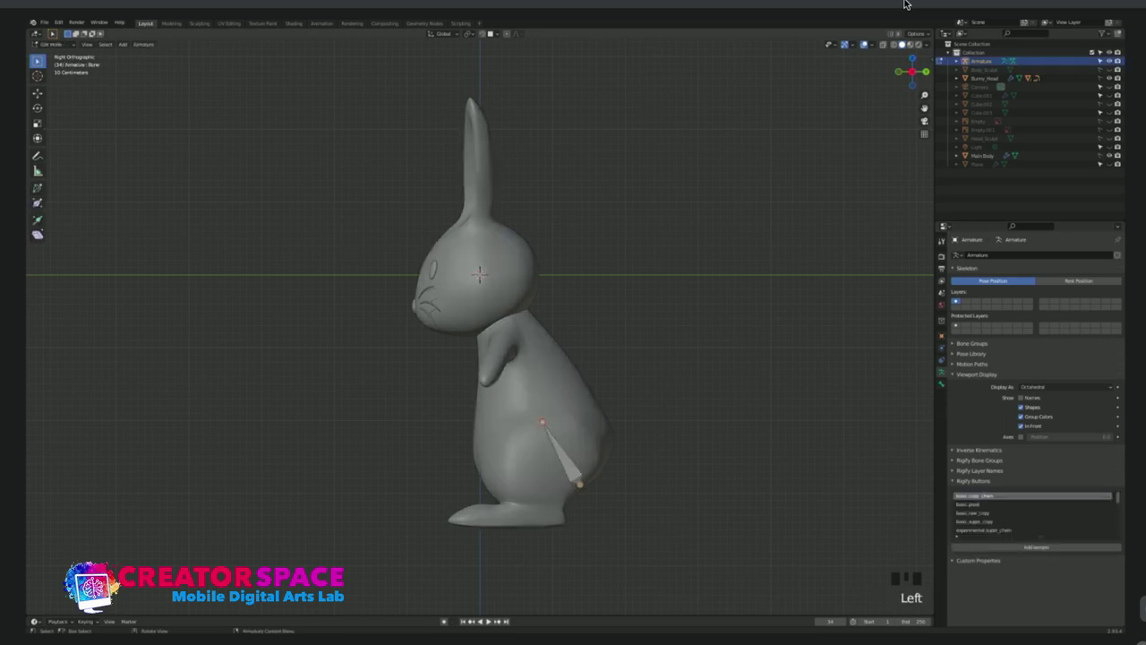
key("g")
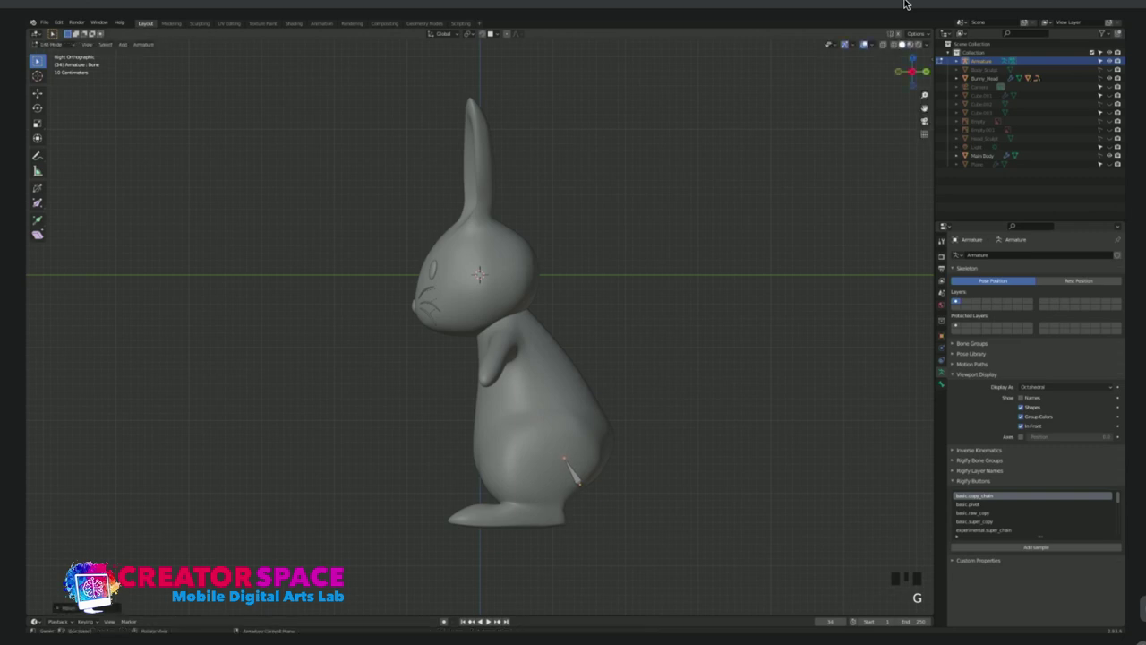
key("KP_1")
key("KP_3")
key("KP_1")
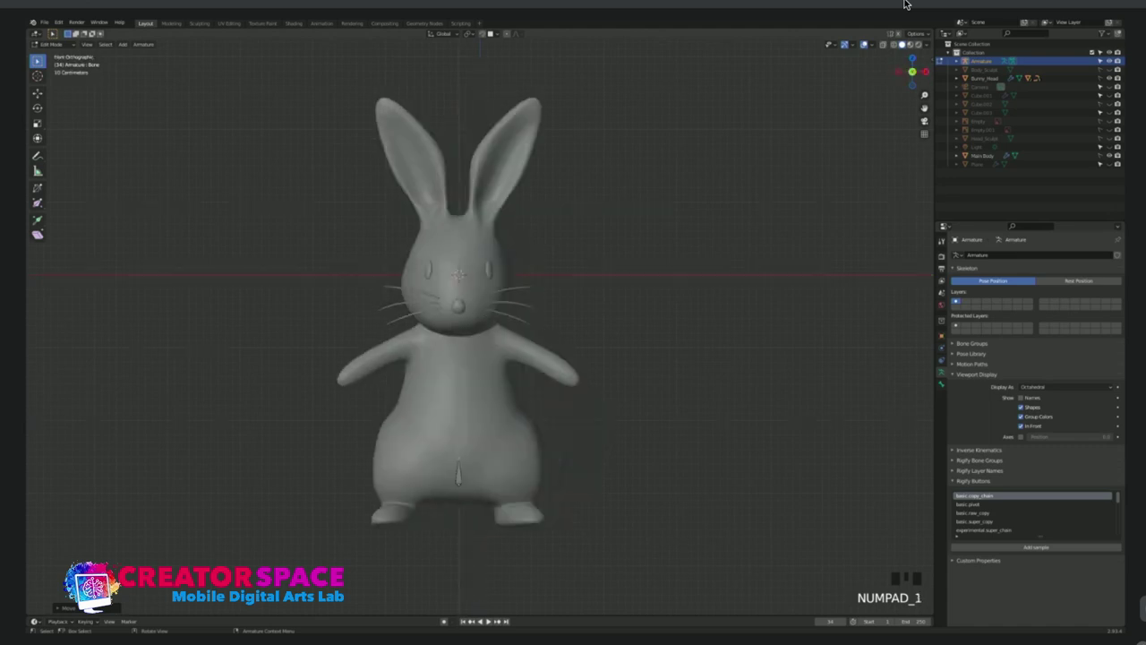
Return to Object Mode and delete the armature.
key("Tab")
left_click(904, 3)
left_click(905, 4)
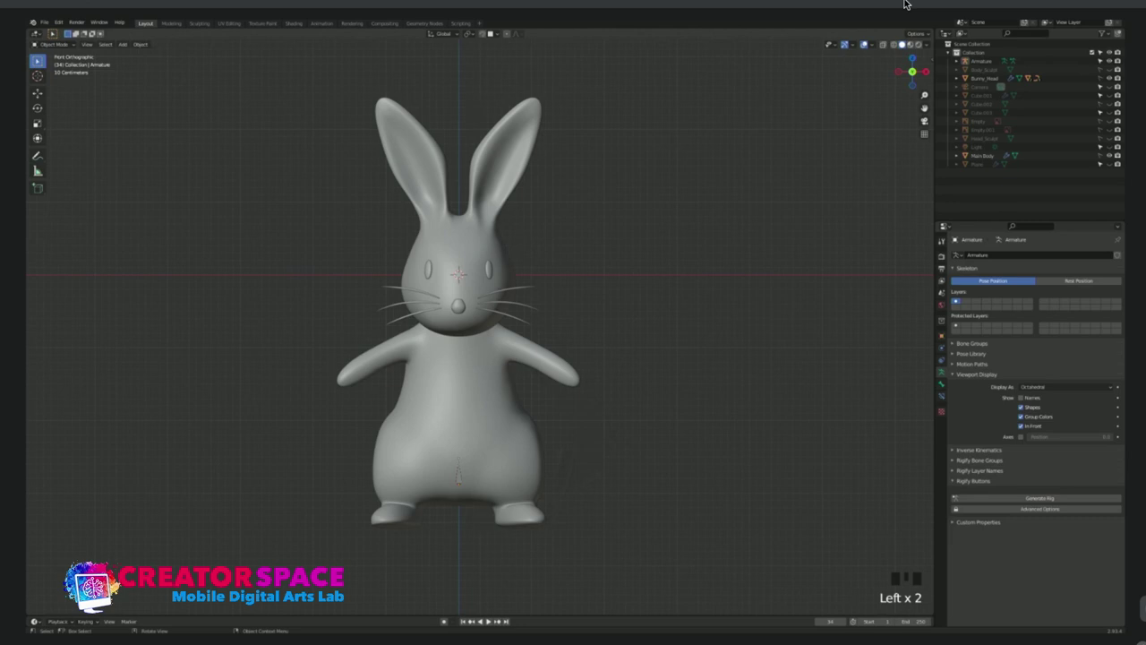
left_click(904, 3)
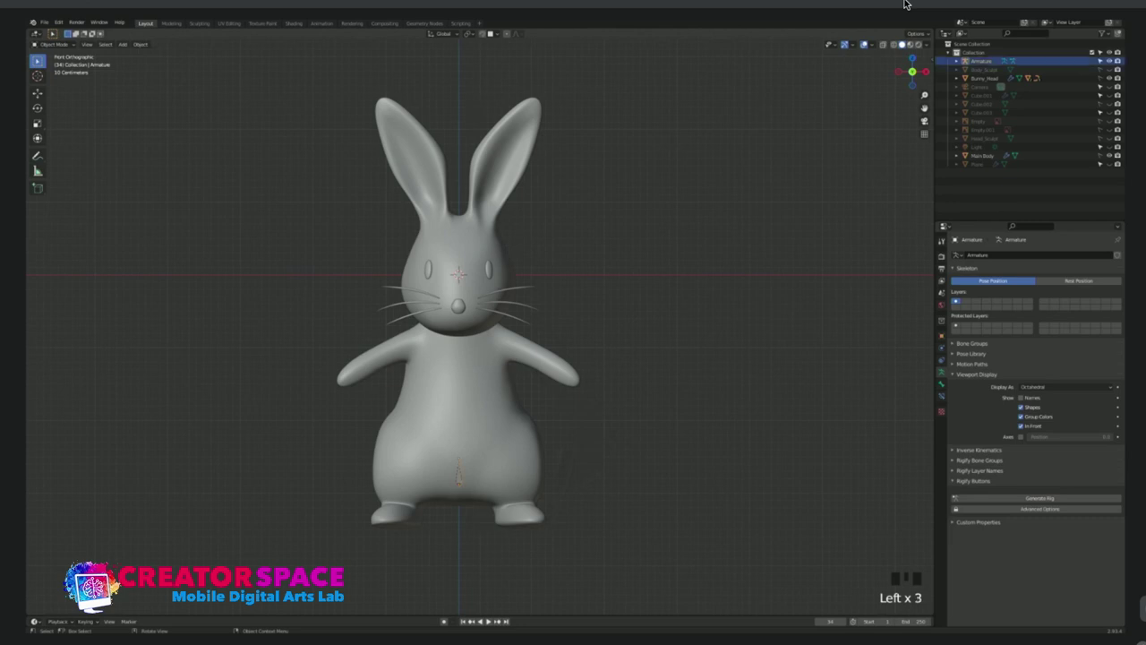
key("Delete")
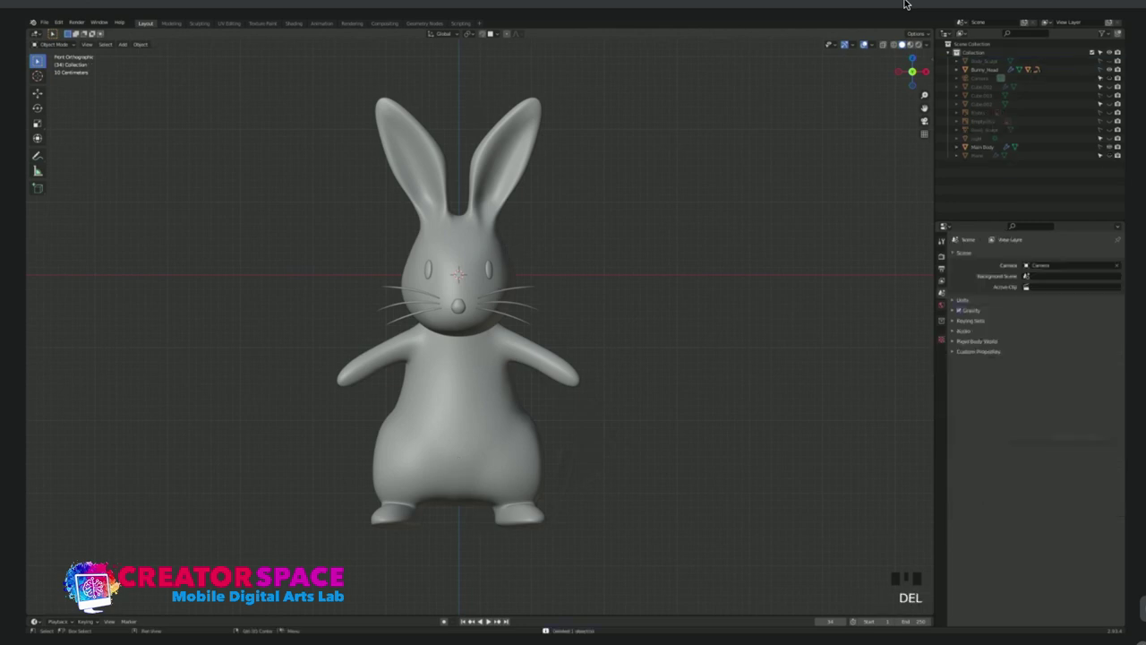
Add a new Single Bone armature at the scene origin and enable its In Front display.
key("shift+a")
left_click(504, 477)
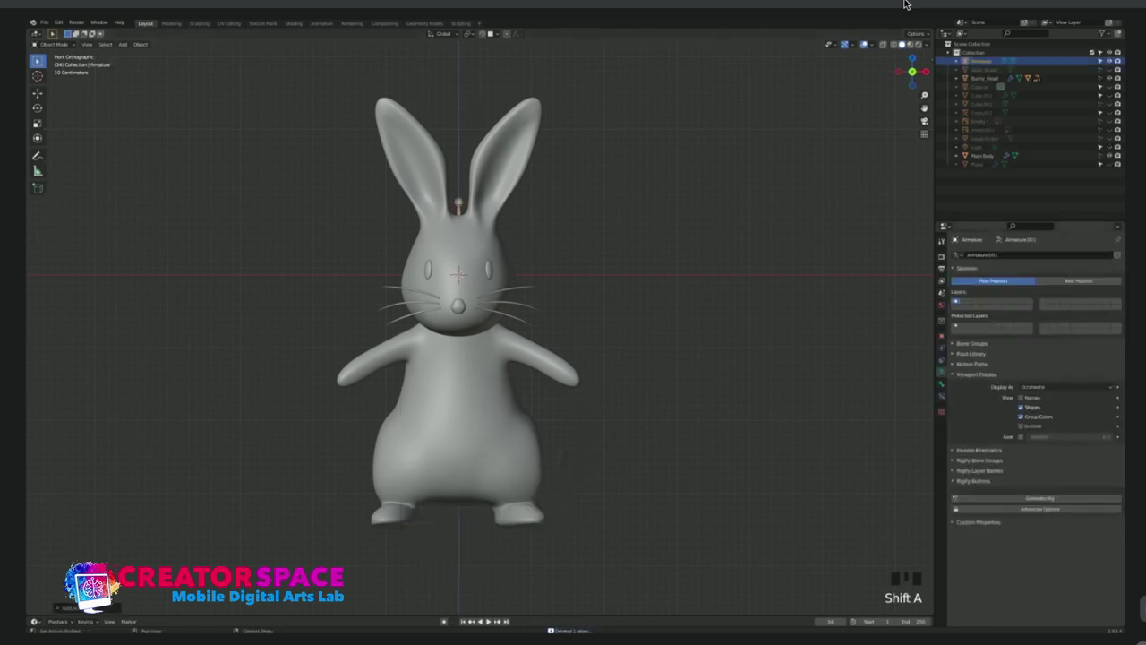
left_click(1021, 426)
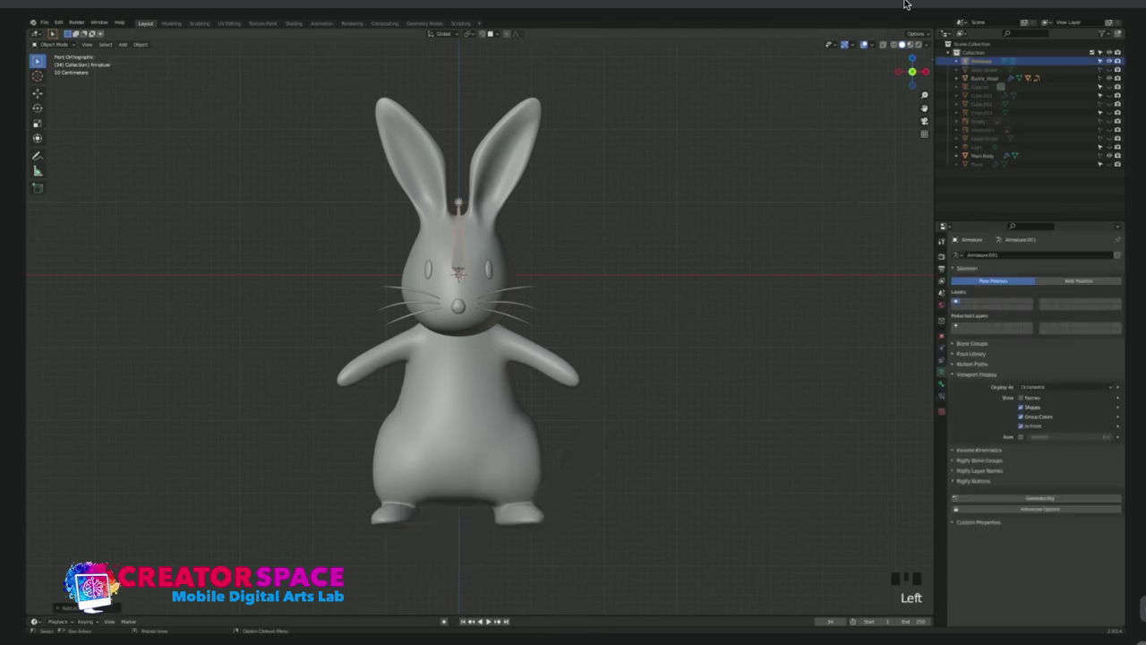
key("Left")
Move the armature down the Z axis to the soles of the feet and about 0.76 m back along the Y axis.
key("g")
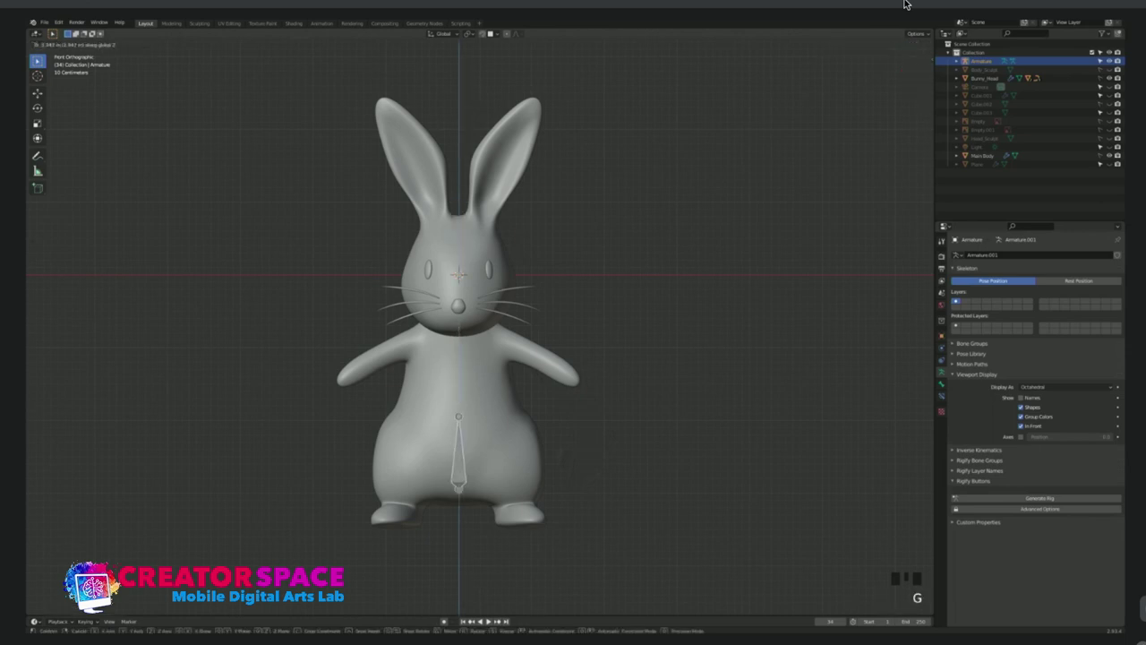
left_click(904, 4)
key("KP_3")
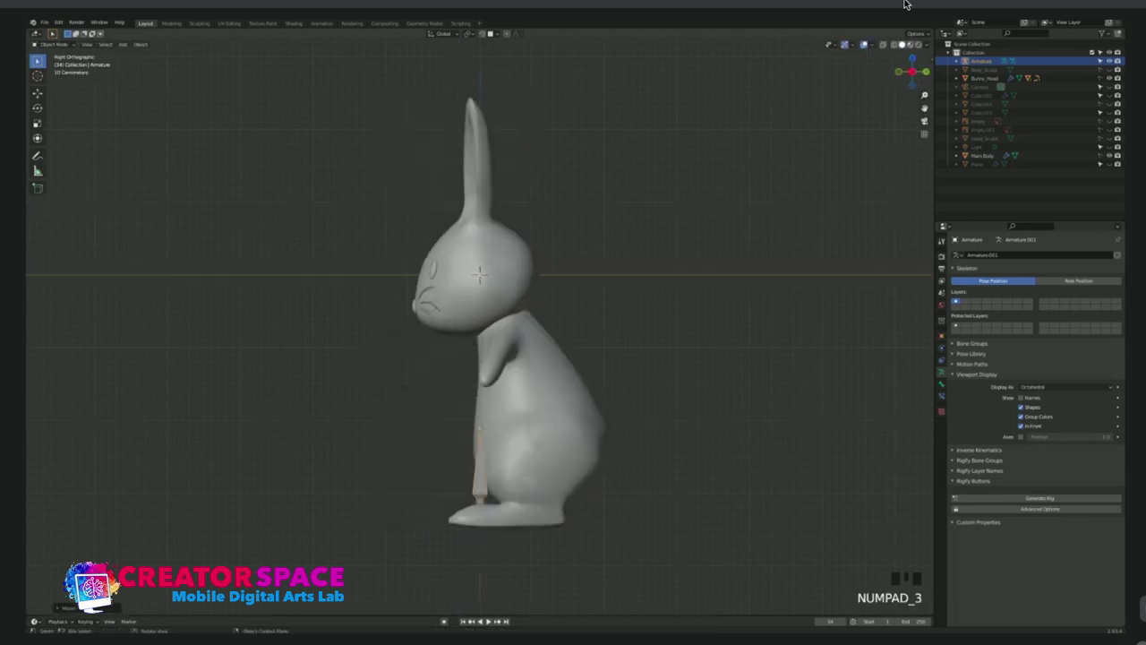
key("g")
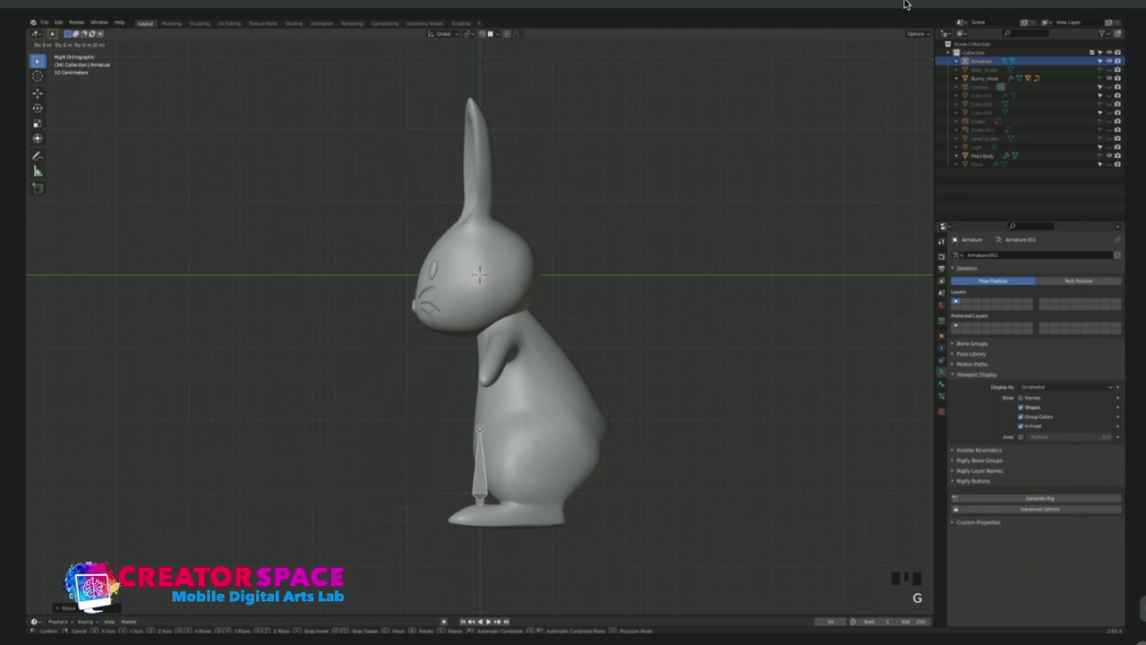
key("y")
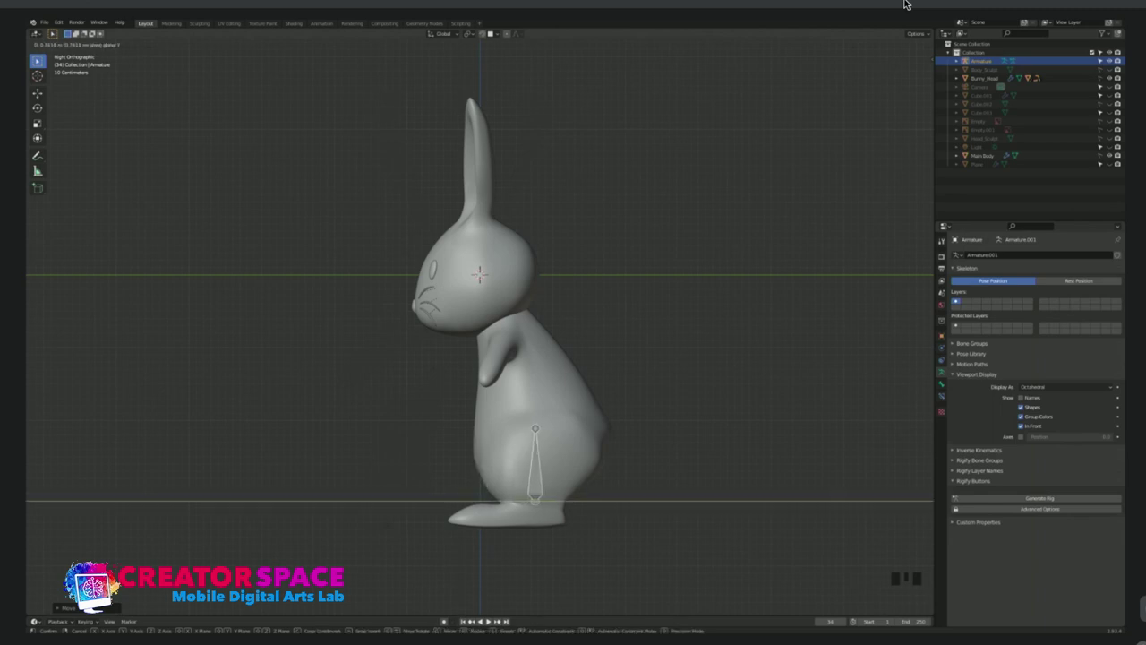
left_click(905, 4)
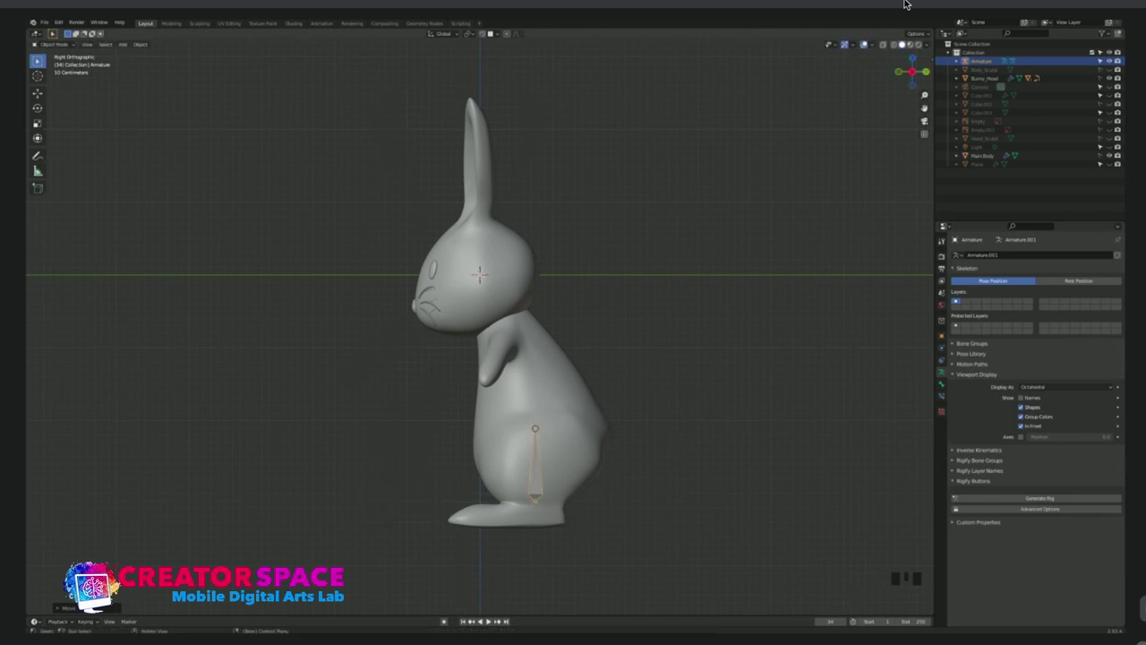
key("g")
key("z")
left_click(904, 4)
left_click(904, 4)
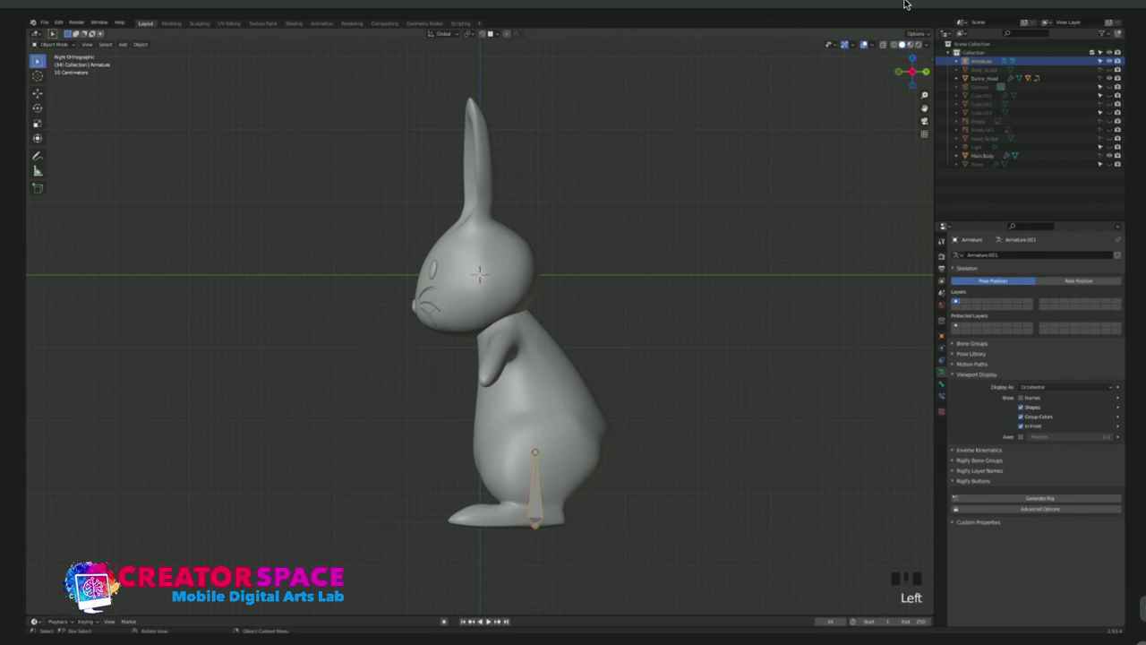
In Edit Mode, move the bone's tip slightly forward and down to shorten the bone within the lower body.
key("Tab")
key("g")
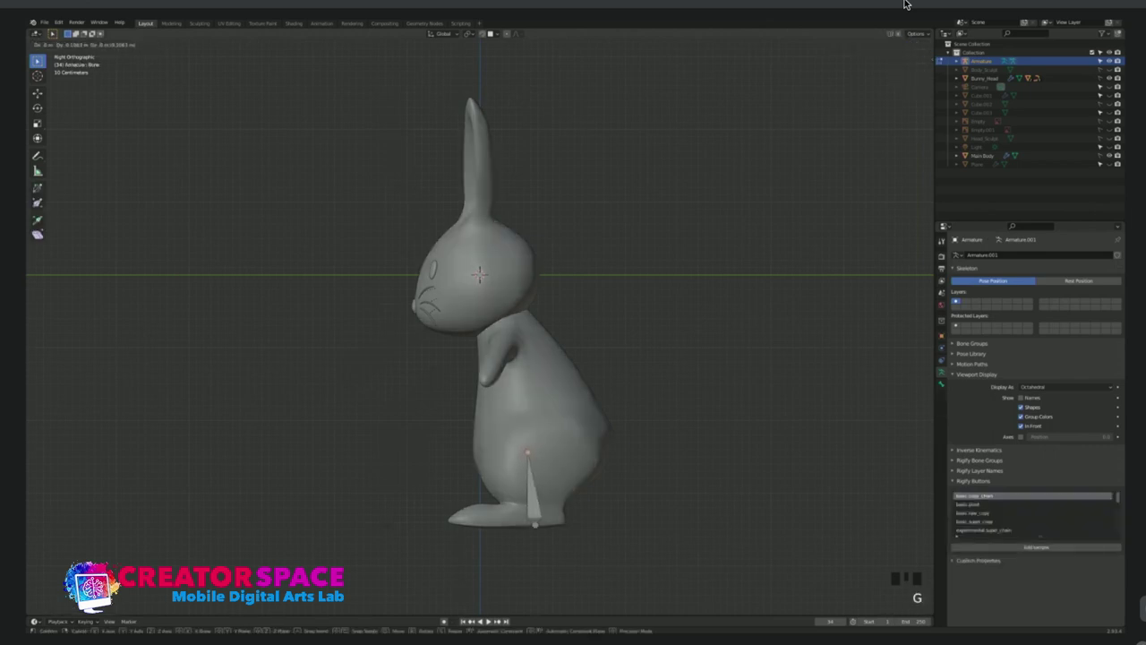
left_click(904, 5)
key("r")
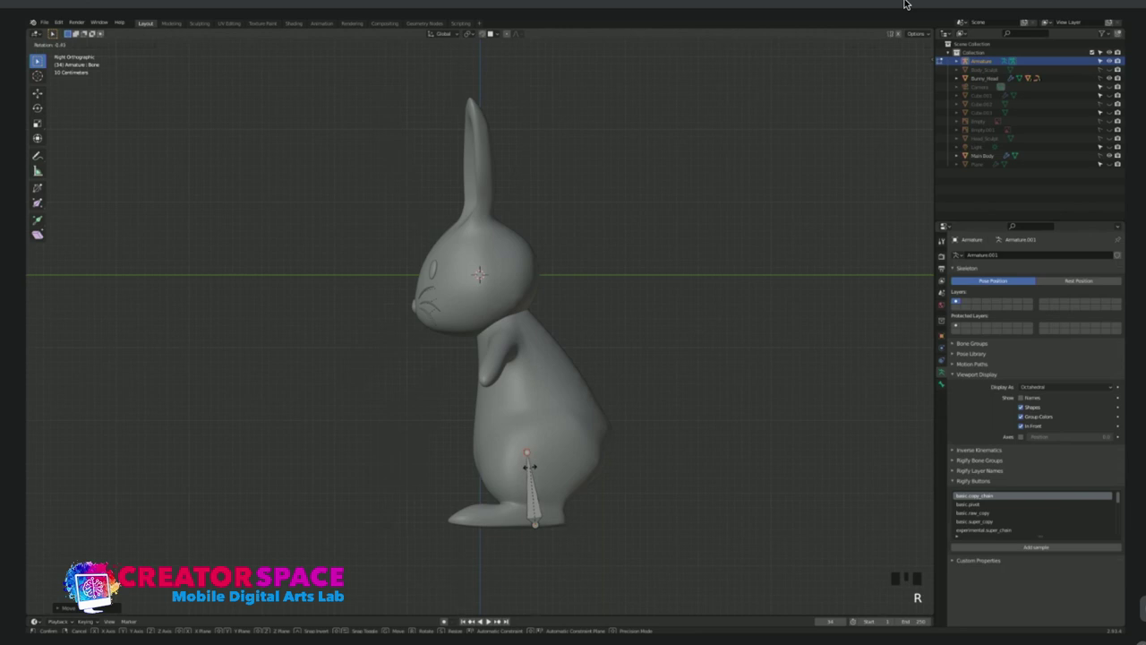
left_click(904, 5)
key("g")
left_click(904, 4)
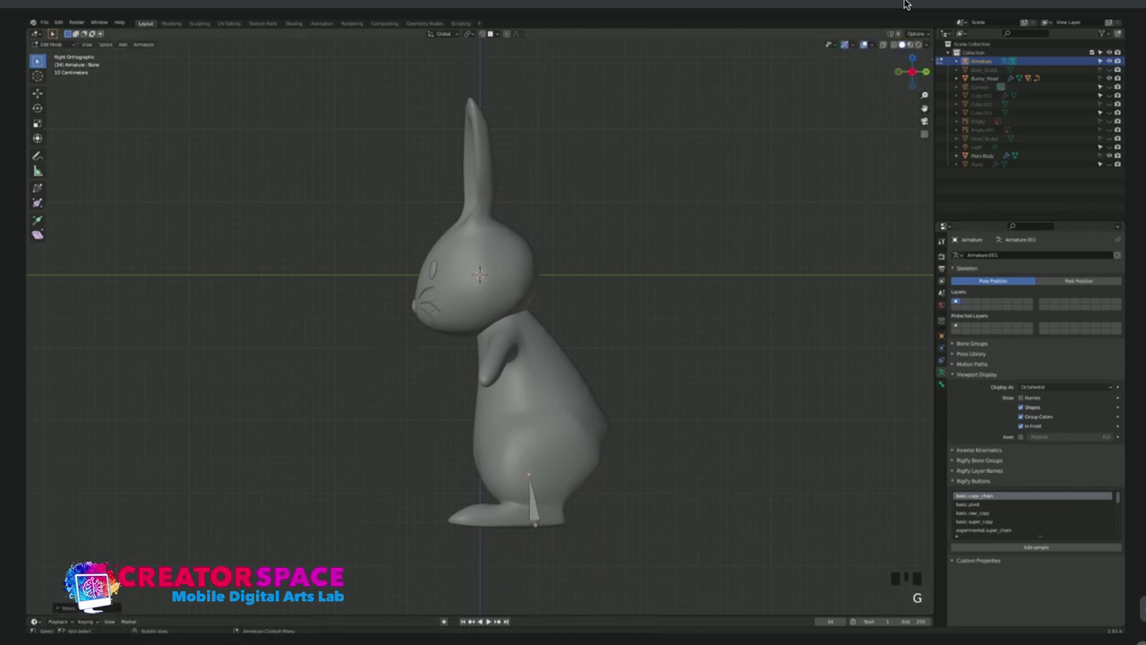
Extrude a long body bone from the root bone's tip to the top of the head and a third bone from there nearly to the ear tips.
key("e")
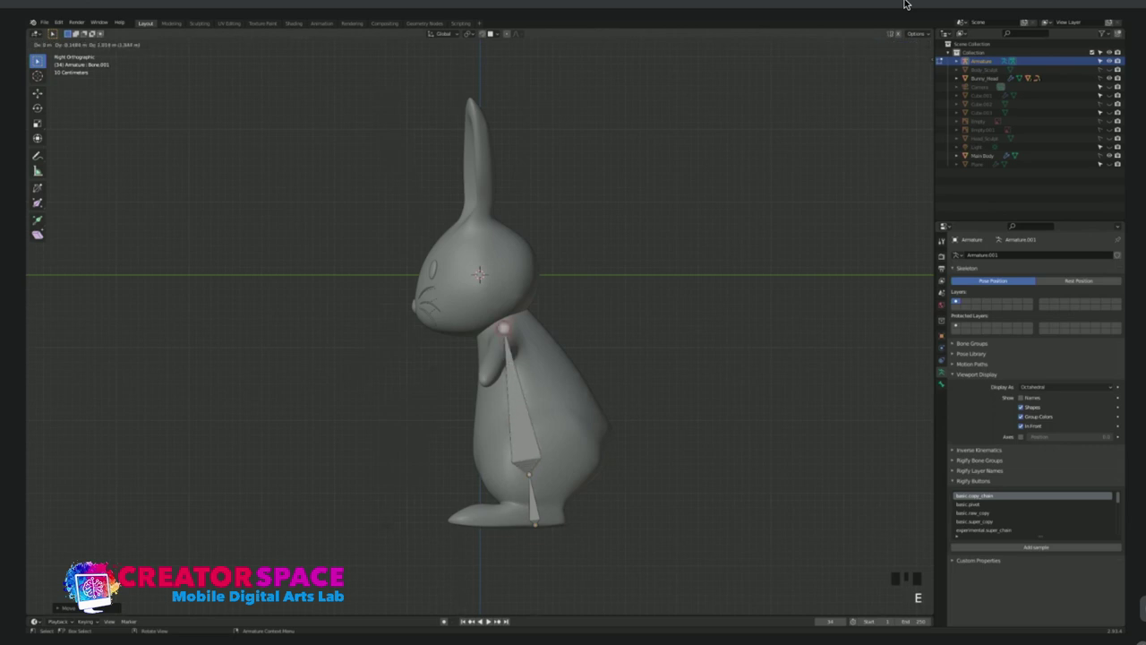
left_click(904, 4)
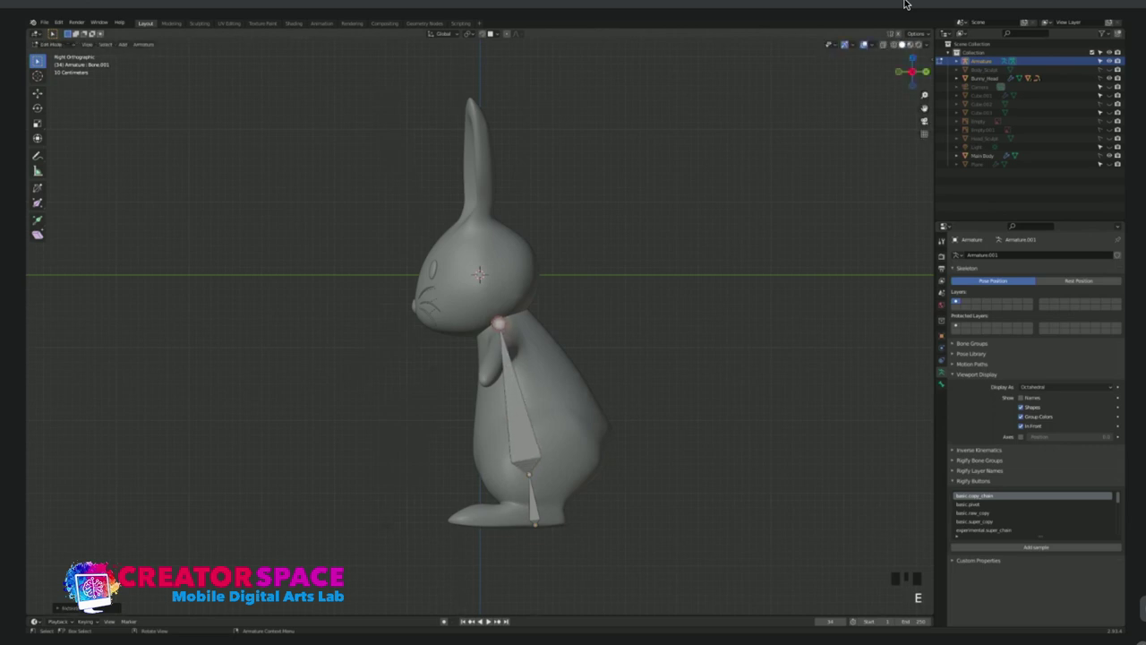
key("g")
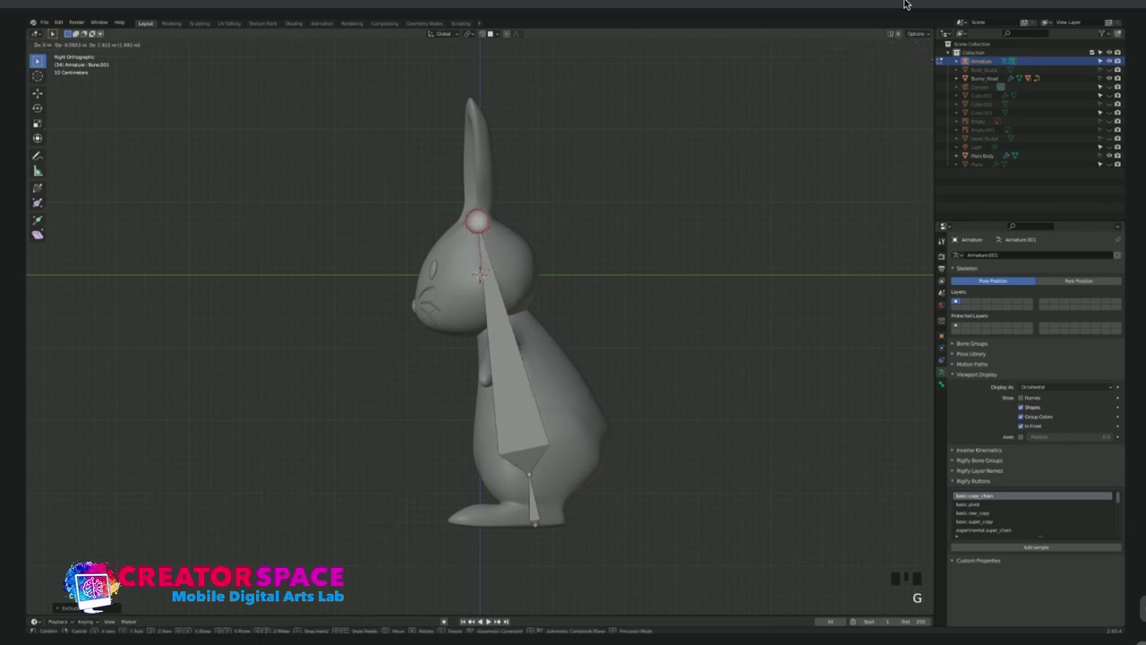
left_click(477, 221)
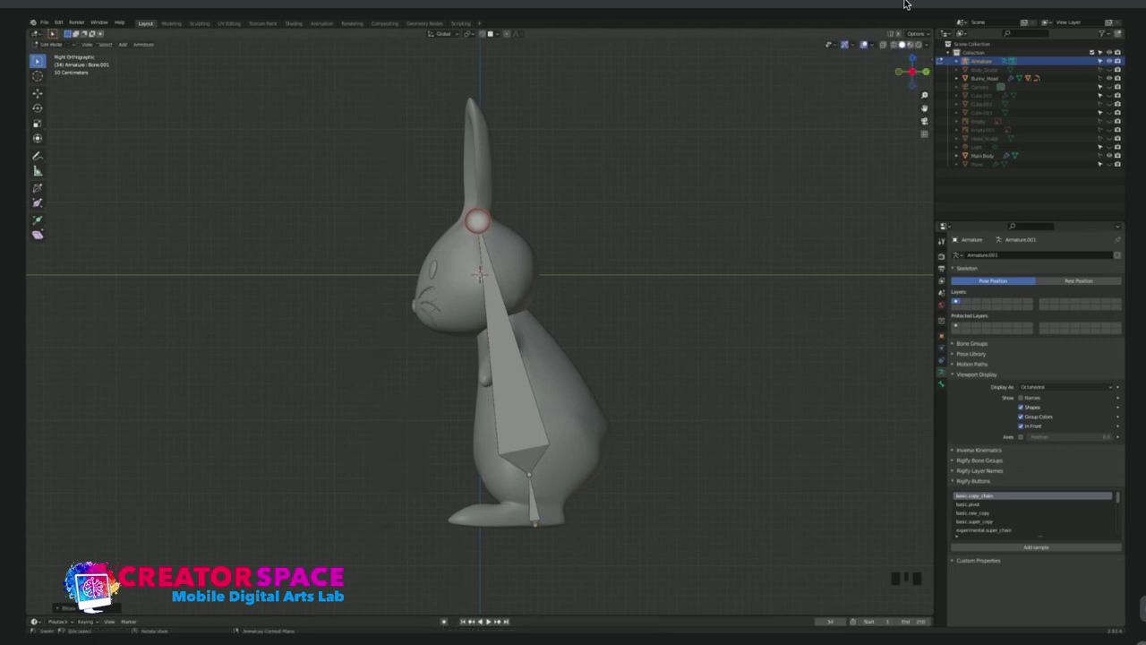
key("e")
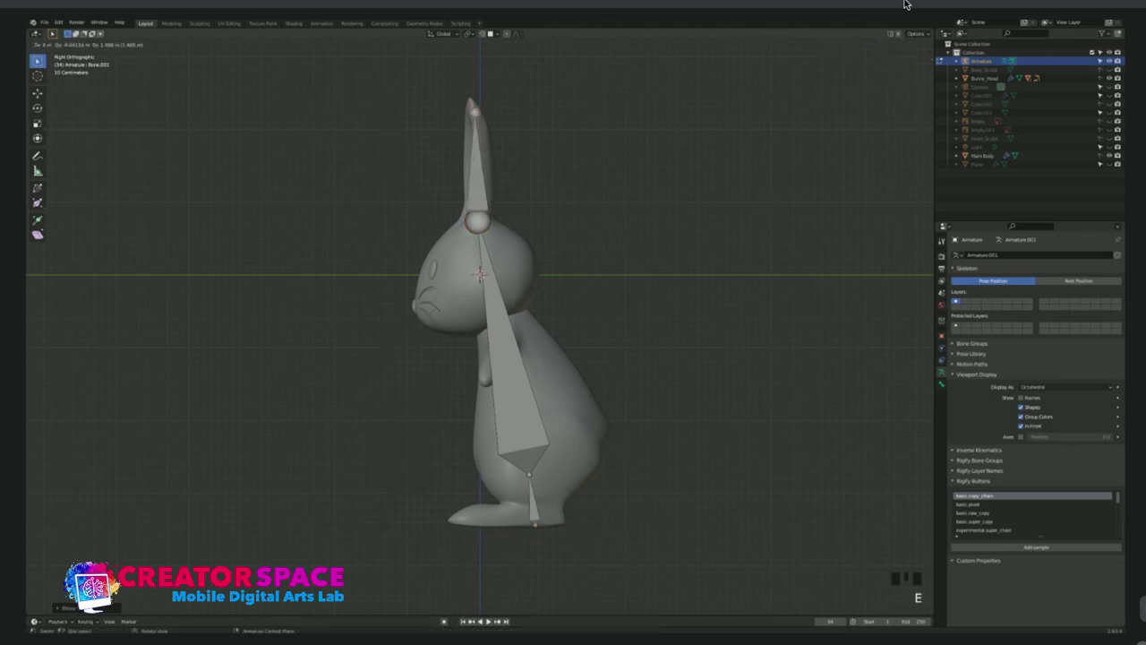
left_click(904, 4)
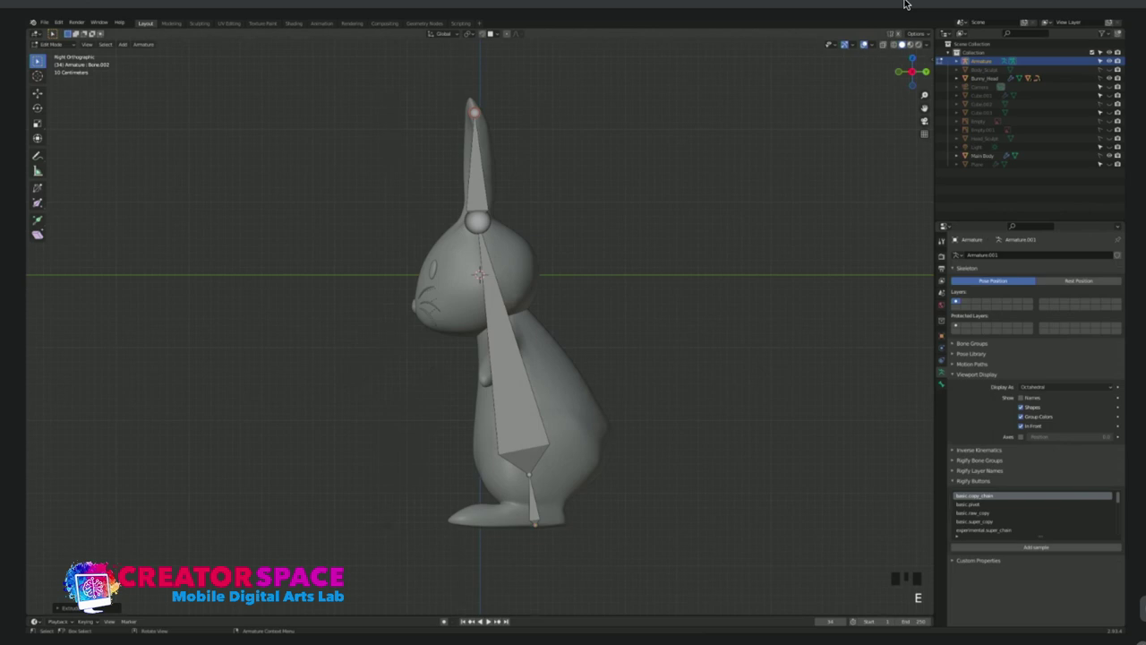
Lower the root bone's tip slightly and raise the joint between the upper two bones to the lower part of the ears.
key("g")
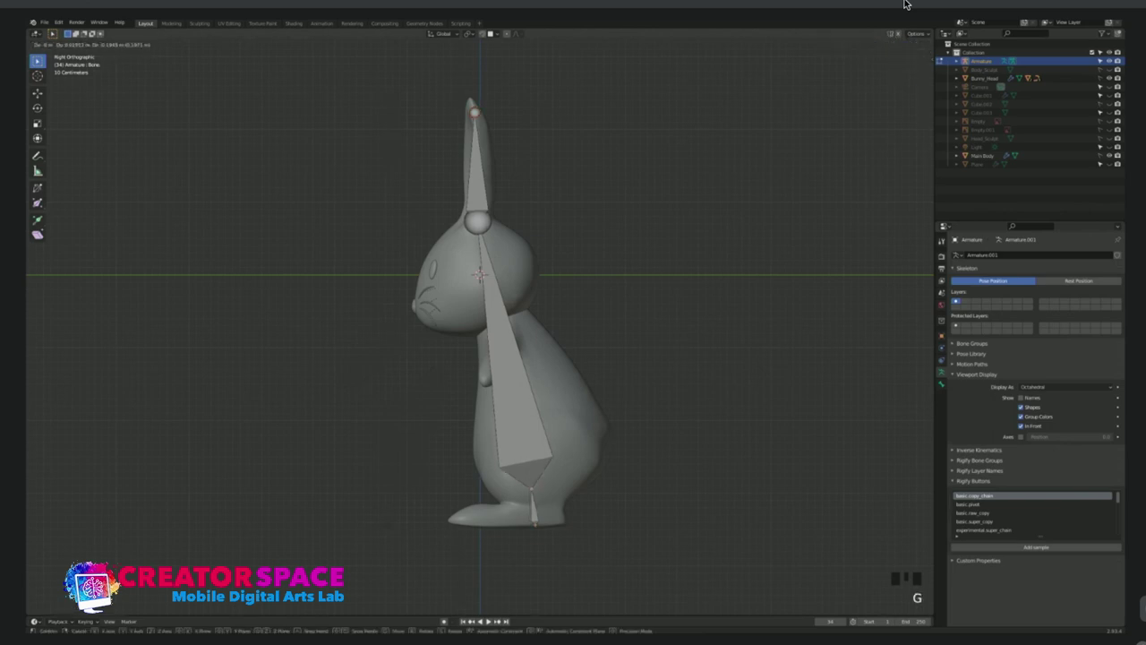
left_click(904, 5)
key("g")
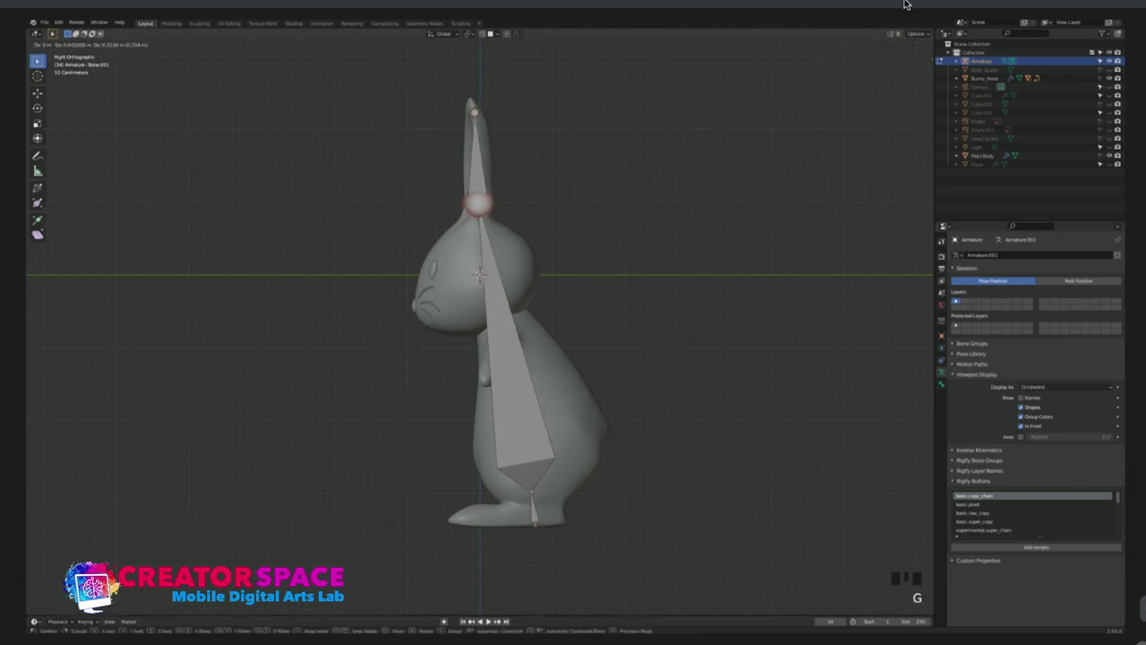
left_click(905, 5)
left_click(904, 4)
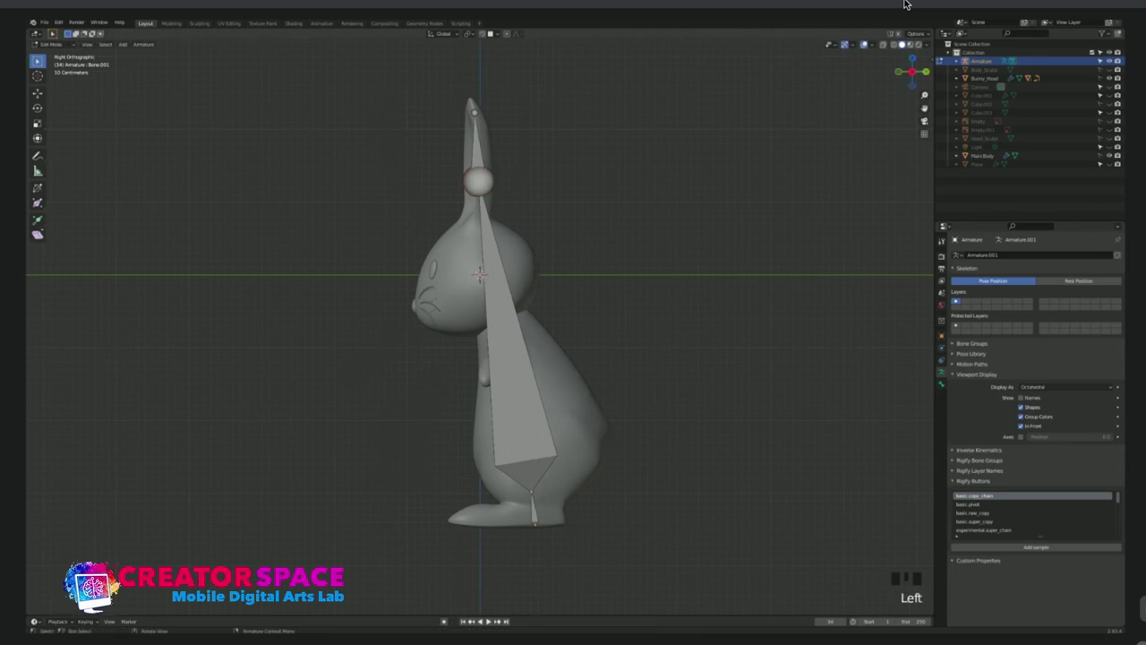
In front view, lower the joint between the upper two bones along the Z axis into the top of the head.
key("KP_1")
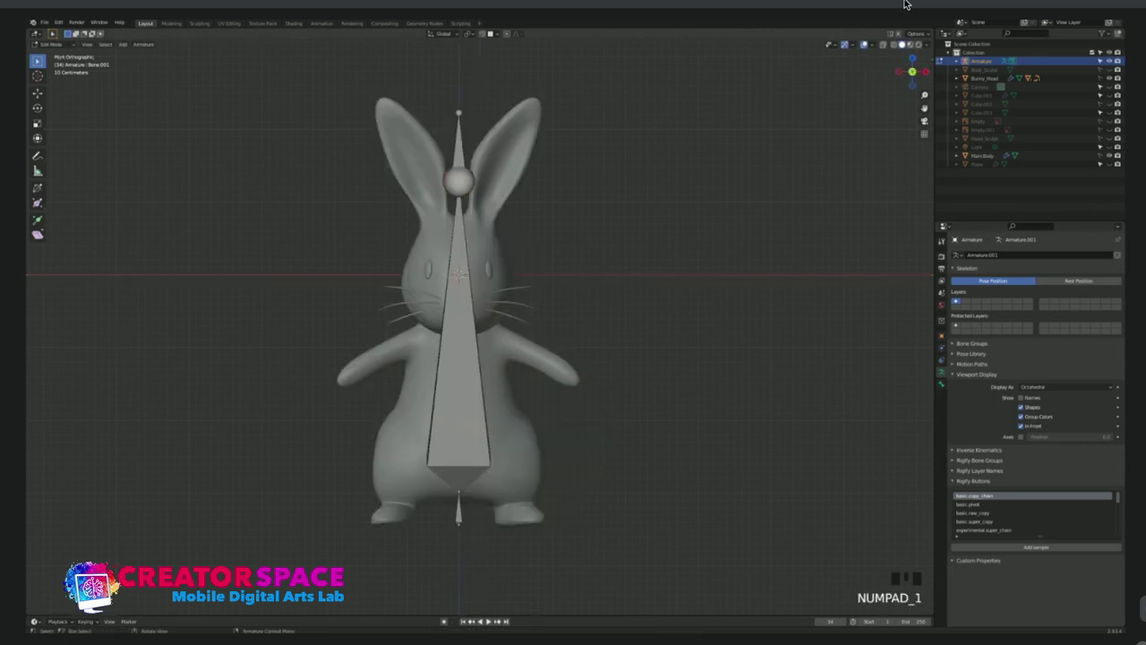
left_click(458, 182)
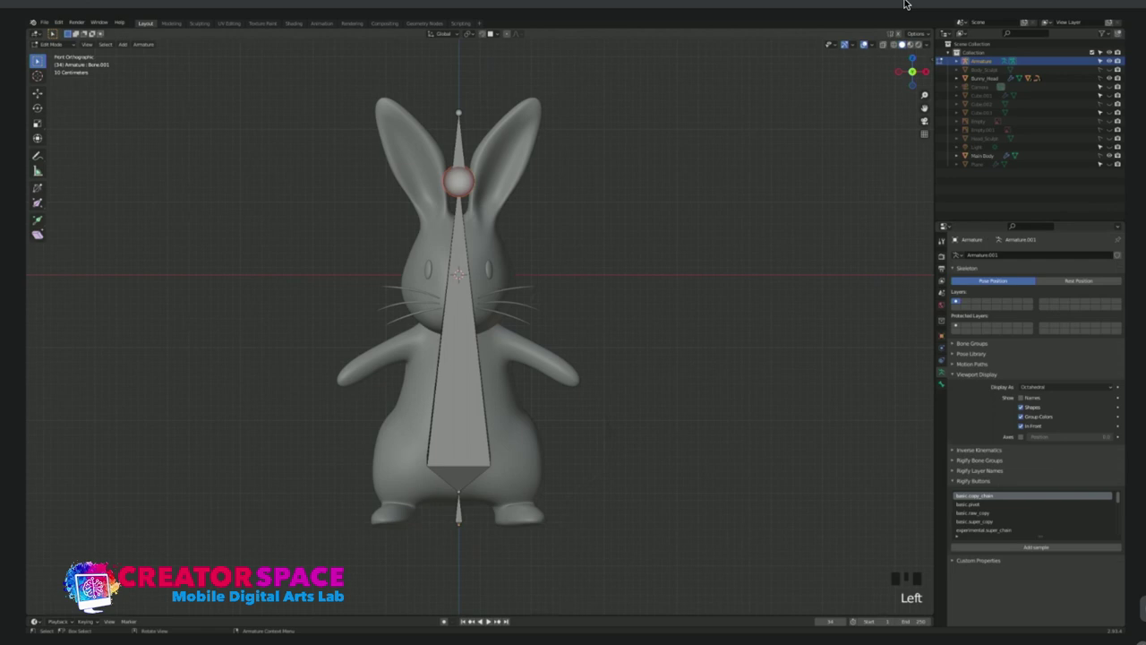
key("g")
left_click(904, 5)
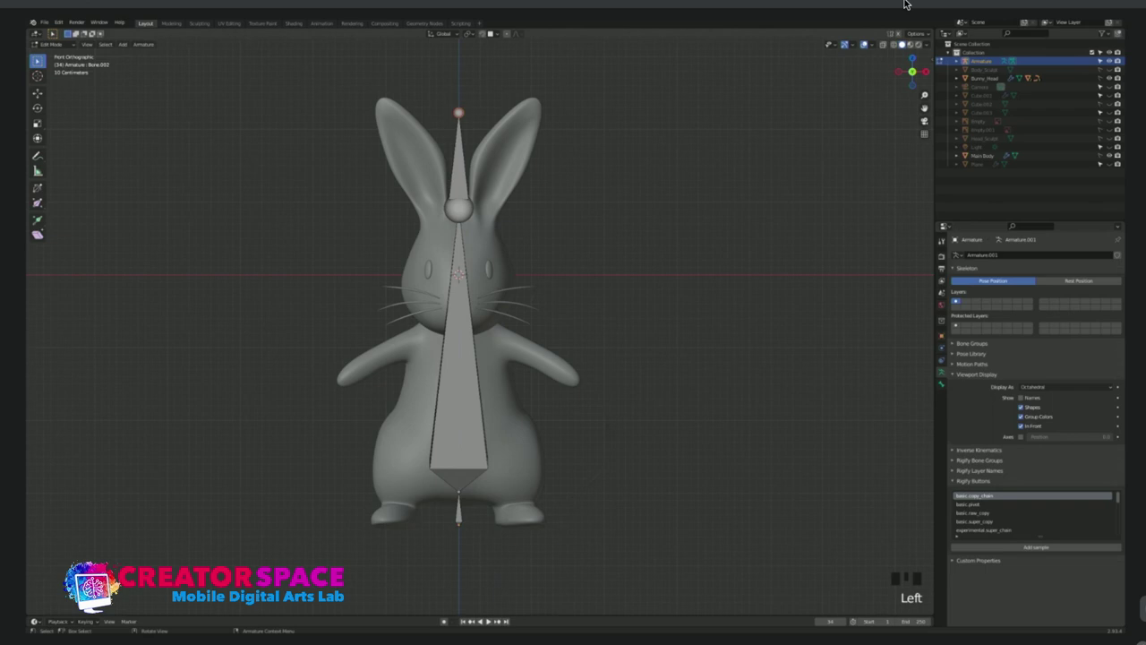
left_click(904, 4)
key("g")
key("z")
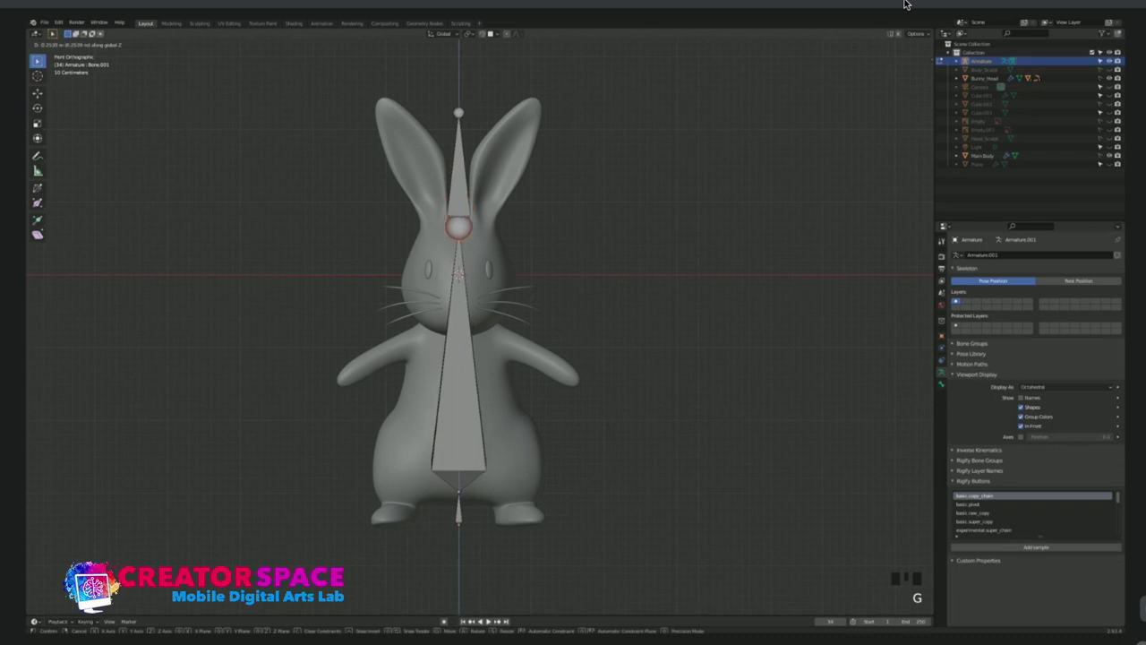
left_click(904, 5)
Lower the top bone's tip along the Z axis to the crown of the head between the ears.
left_click(458, 113)
key("g")
key("z")
left_click(904, 4)
Lower the joint below the top bone along Z to just above the eyes and check its placement in side view.
left_click(458, 243)
key("g")
key("z")
left_click(905, 4)
key("z")
key("z")
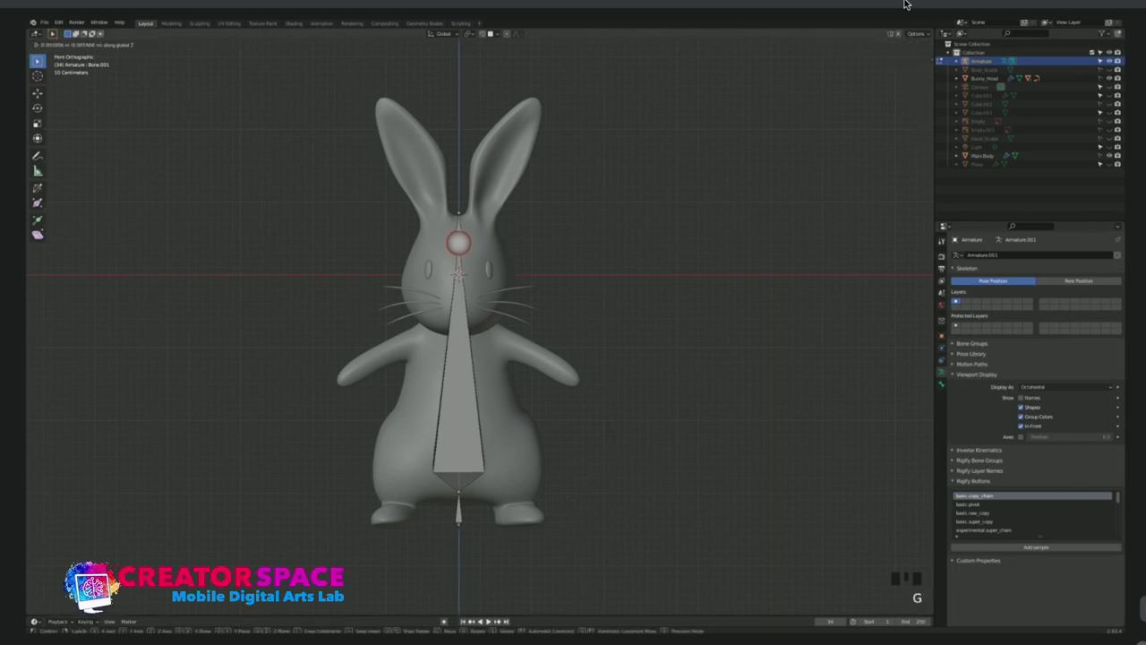
key("KP_3")
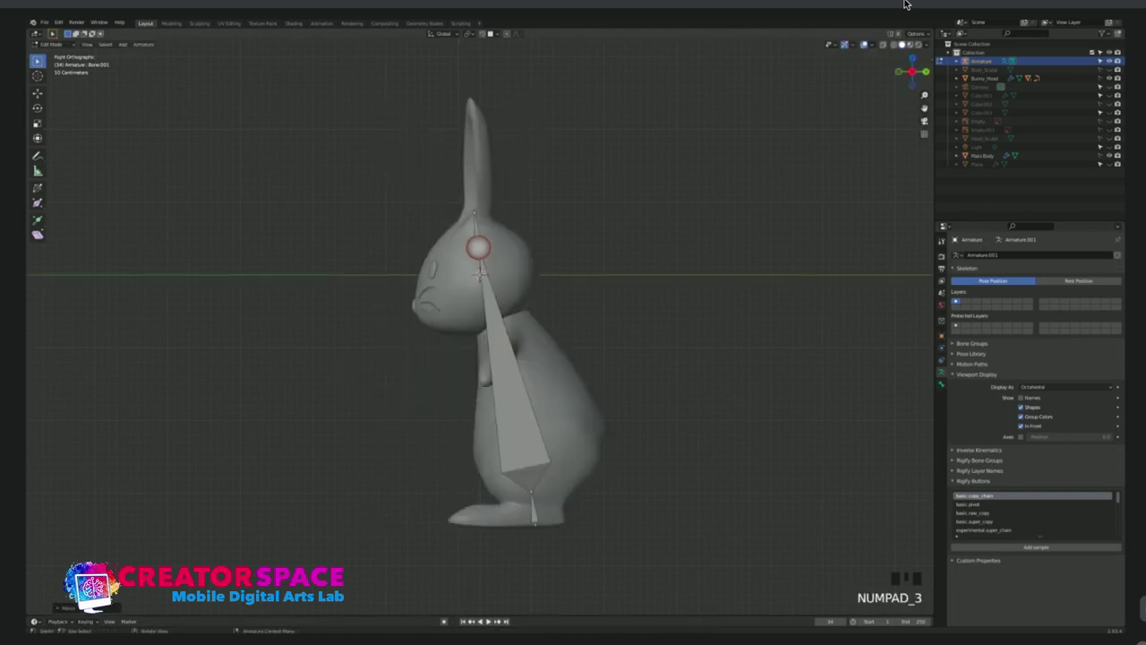
key("KP_1")
key("Left")
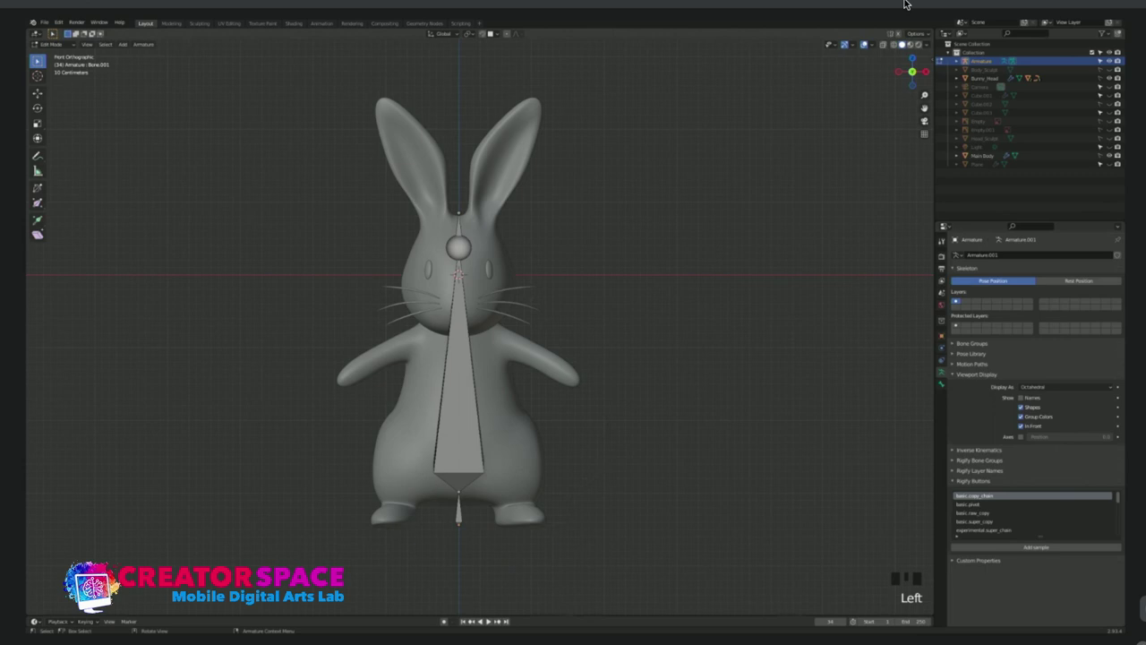
Set the armature's viewport display type to B-Bone.
key("shift")
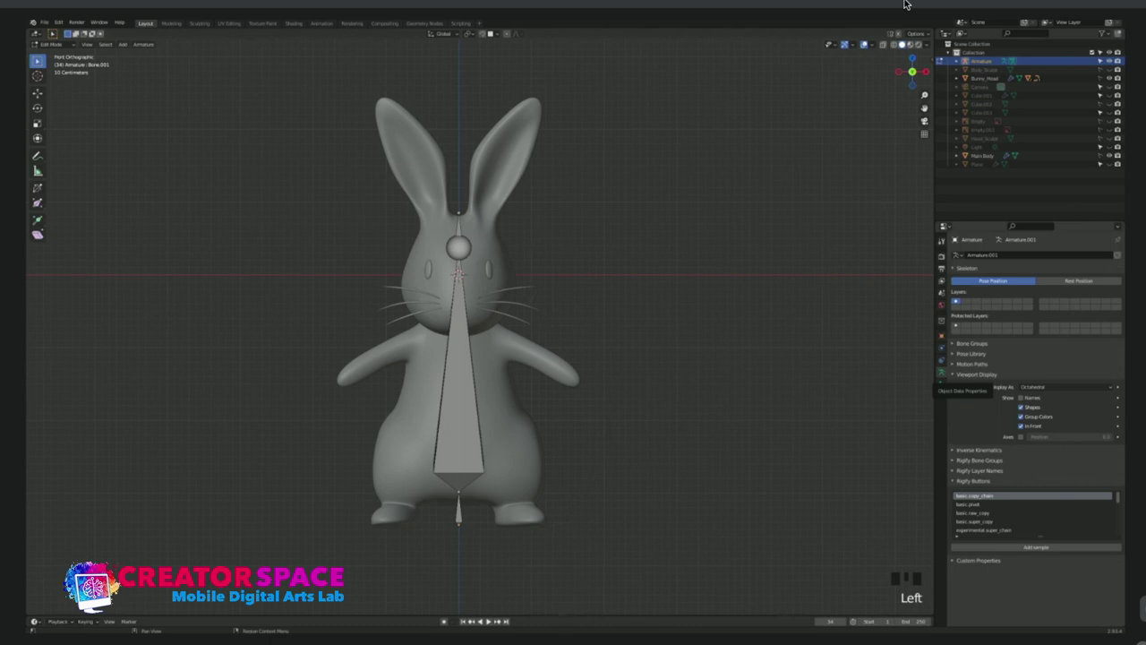
left_click(458, 394)
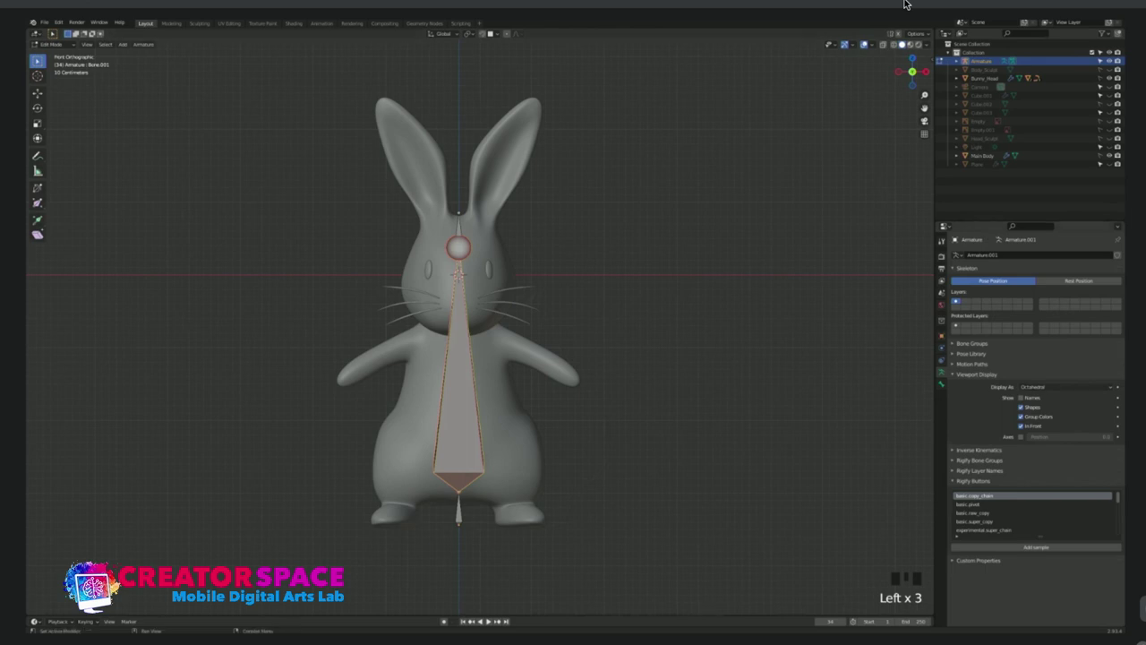
left_click(1064, 386)
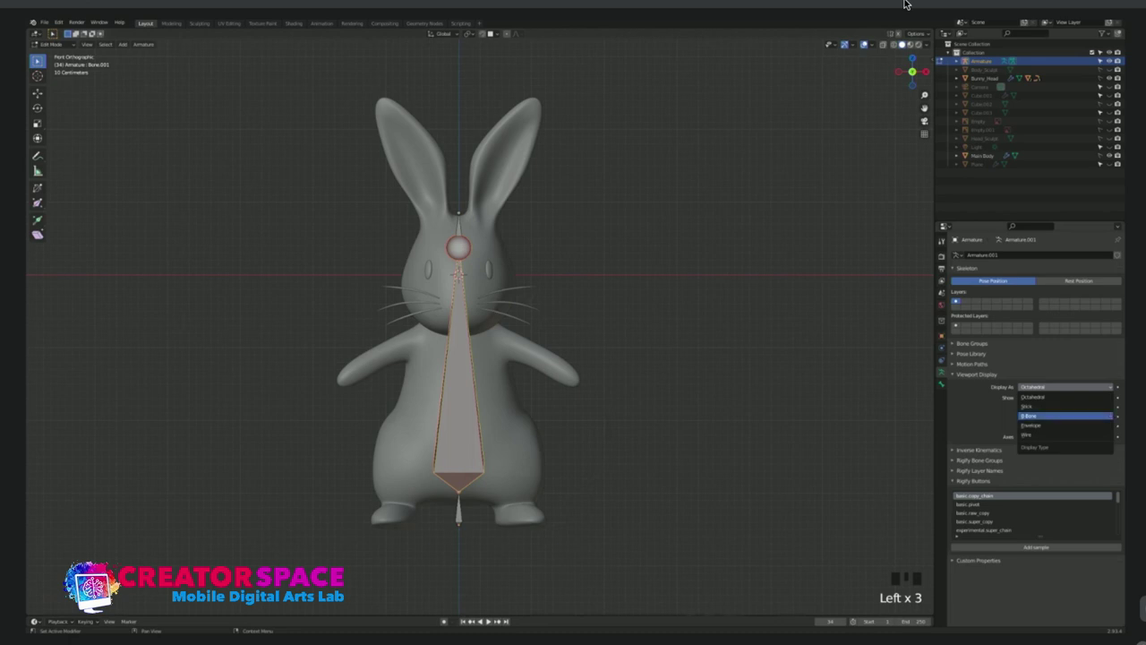
left_click(1028, 415)
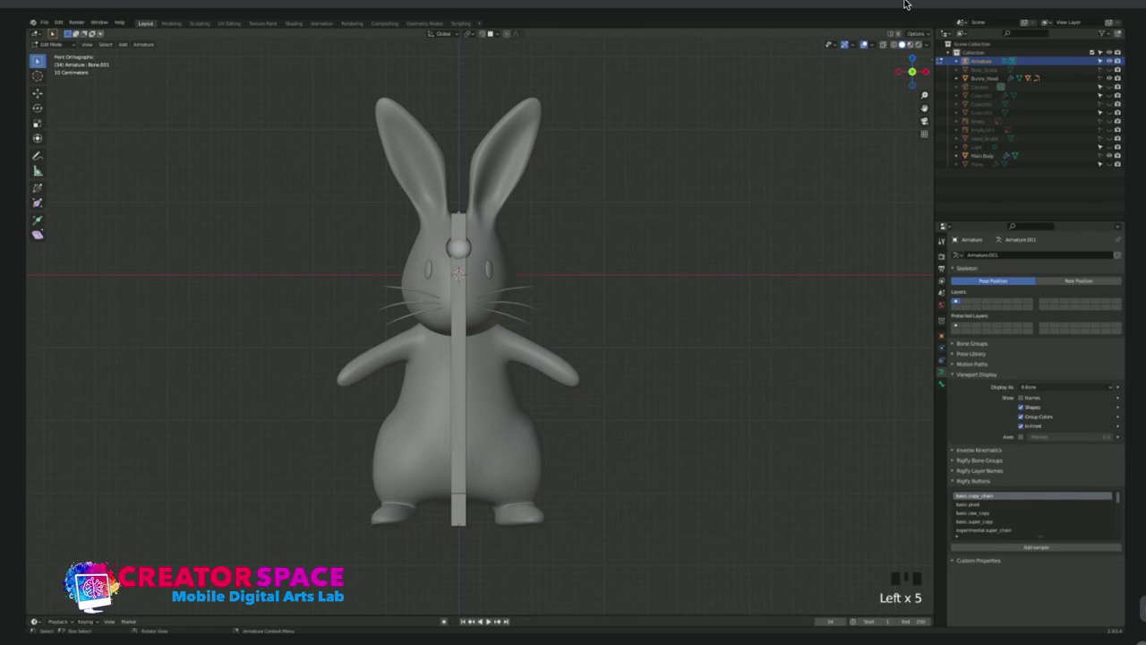
Scale up the B-Bone display thickness of the head bone and the root bone to about 2.6 times each.
left_click(458, 248)
left_click(457, 247)
left_click(457, 248)
key("alt+s")
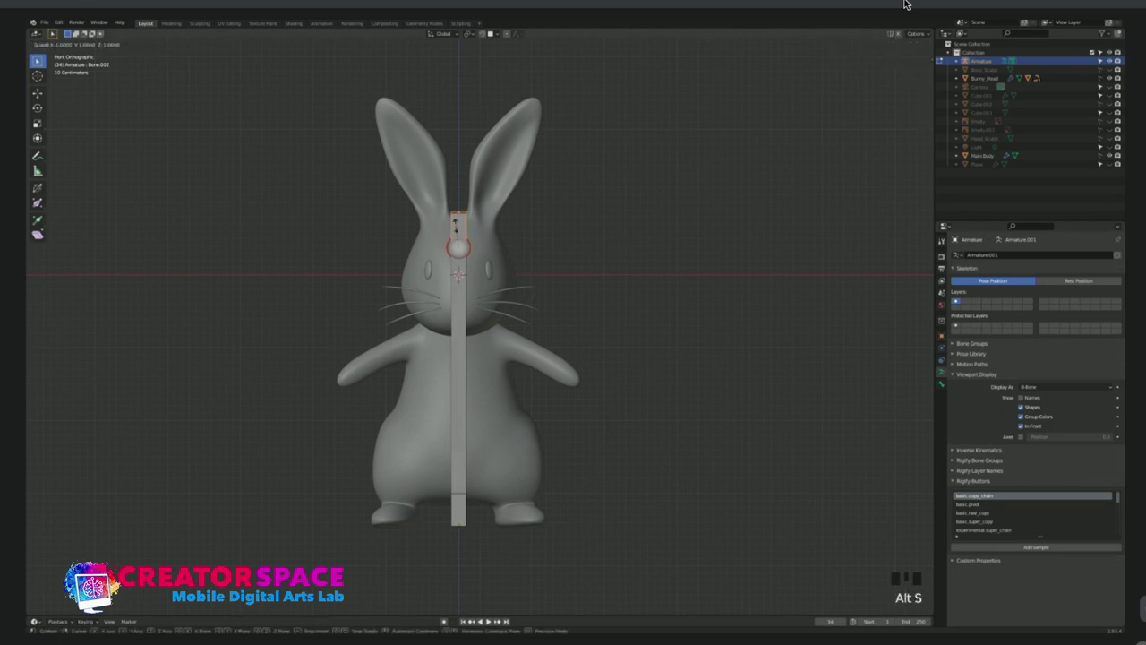
left_click(497, 204)
left_click(459, 509)
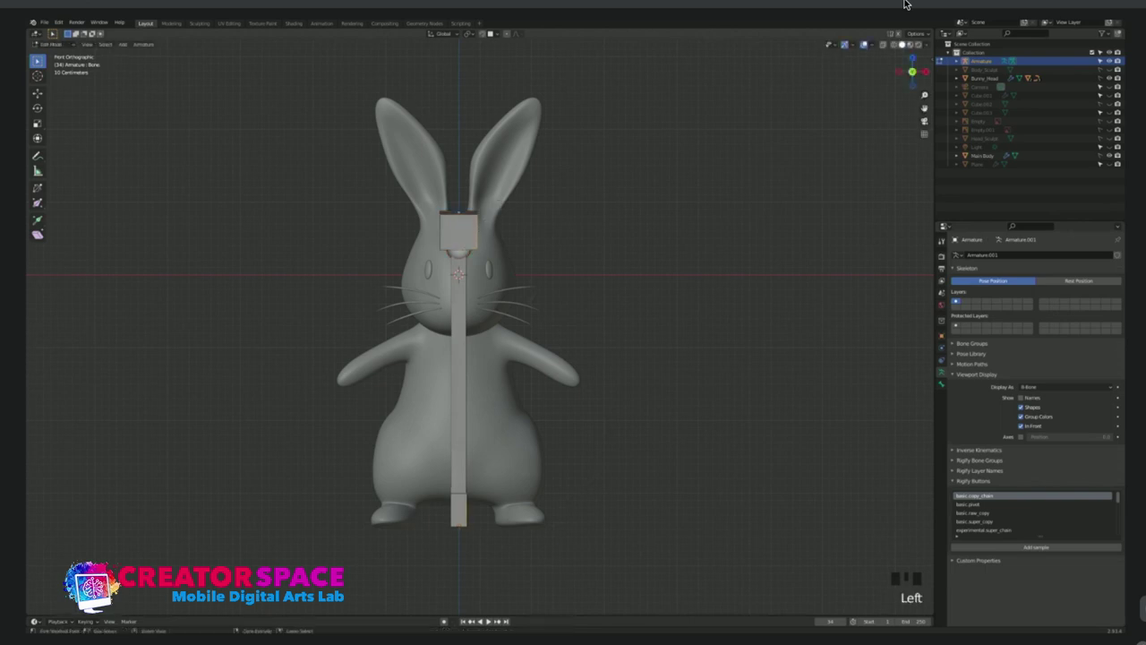
key("alt+s")
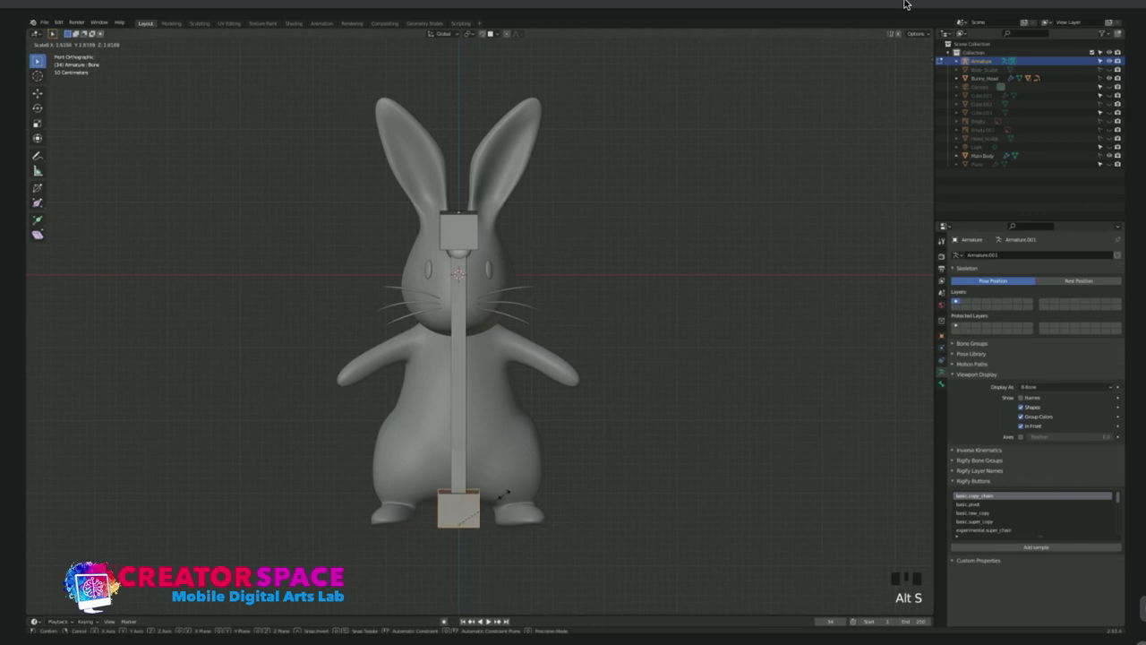
left_click(504, 493)
Set the long body bone's Bendy Bones segments to 10.
left_click(459, 376)
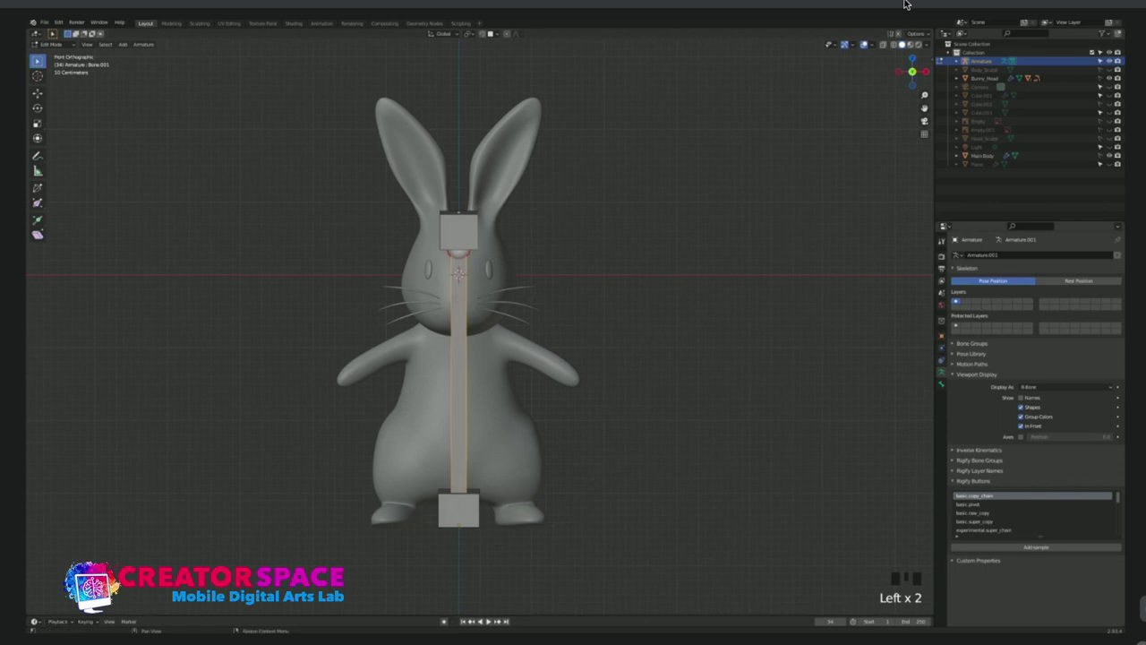
left_click(941, 384)
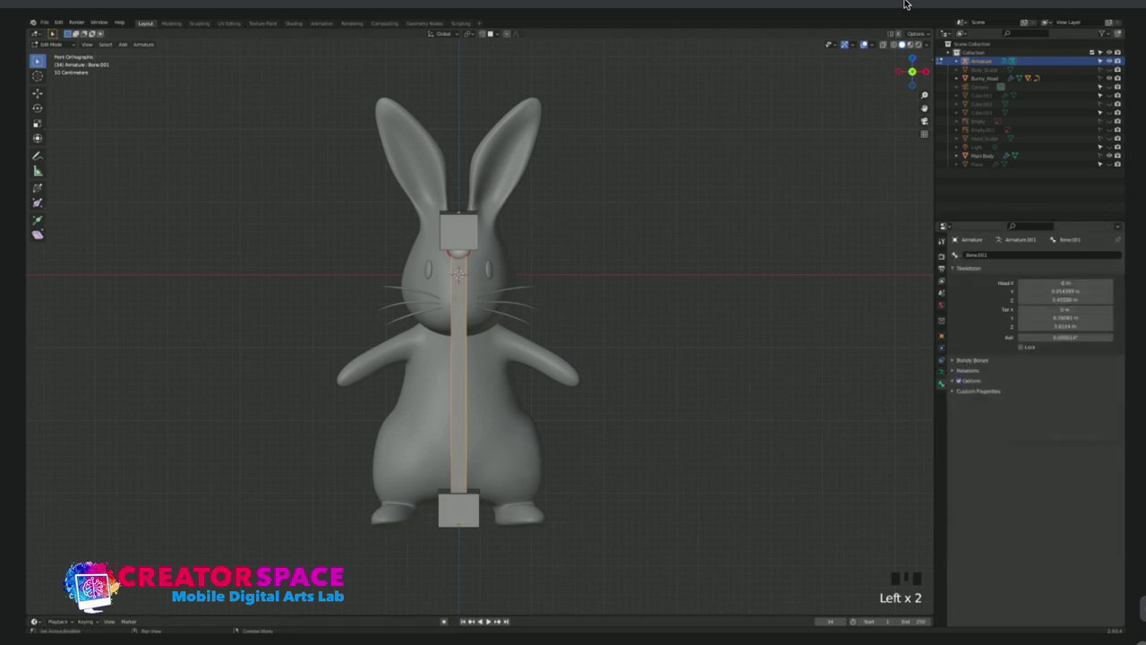
left_click(972, 360)
left_click(969, 269)
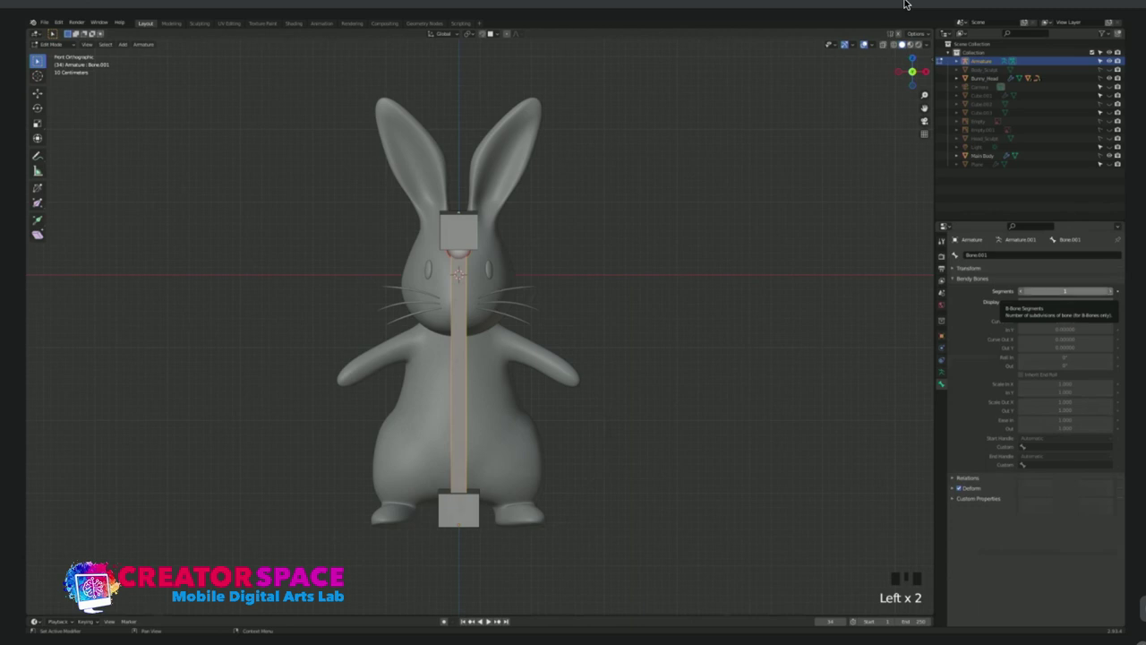
left_click(1066, 291)
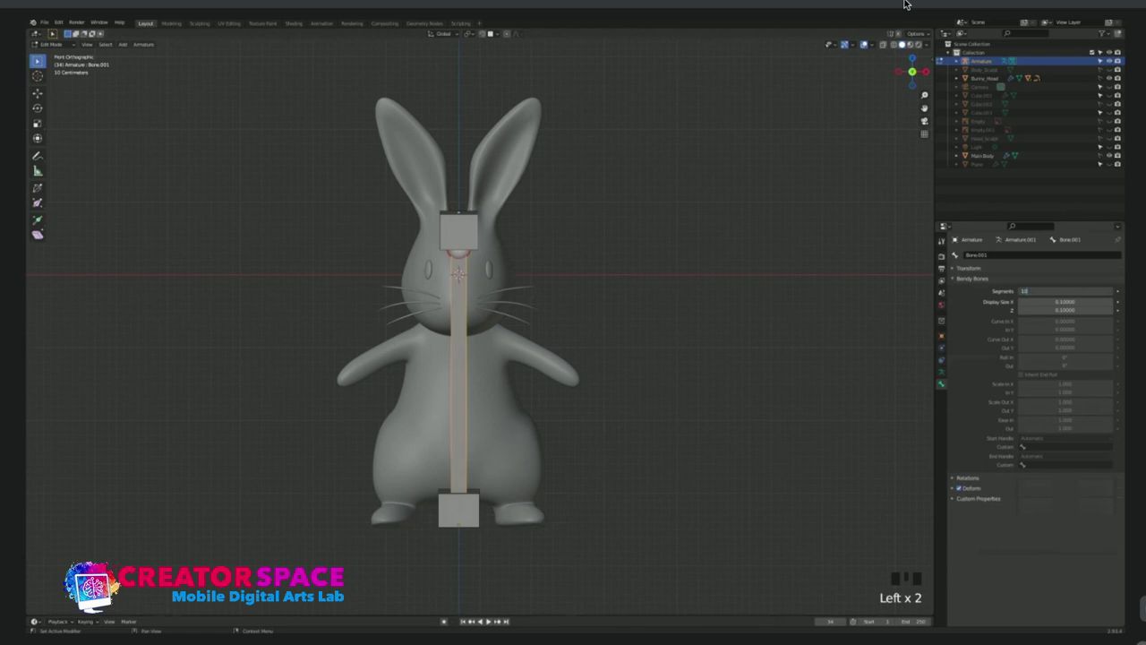
key("Return")
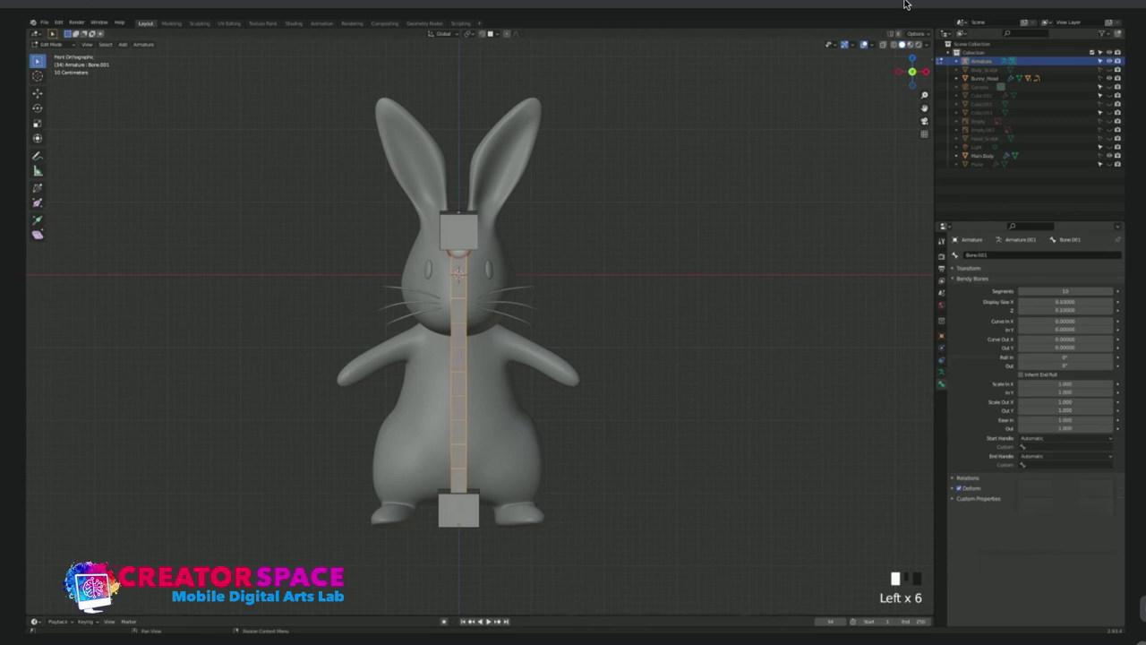
Clear the head bone's parent and disconnect it from the body bone.
left_click(941, 383)
left_click(459, 233)
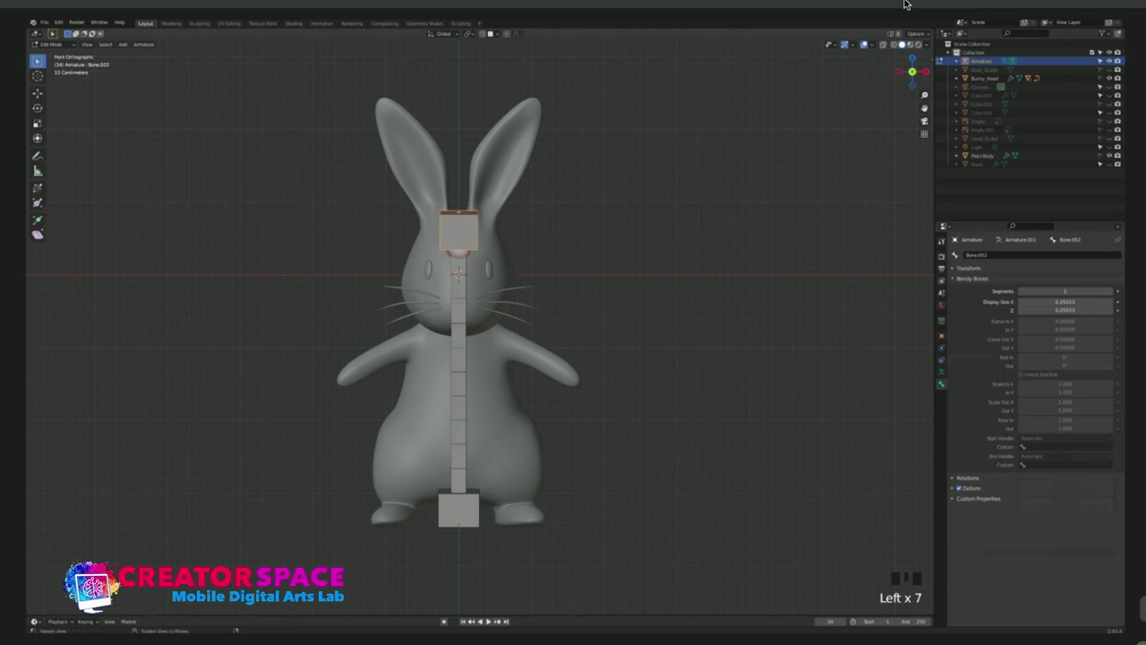
key("alt+p")
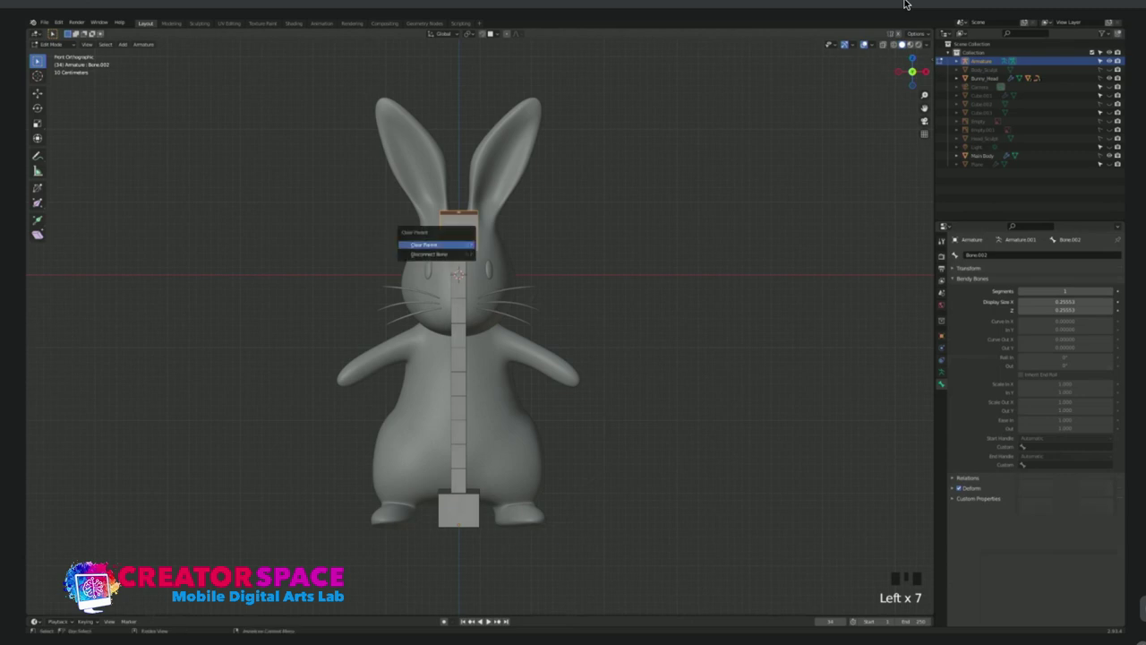
key("alt+p")
key("alt+p")
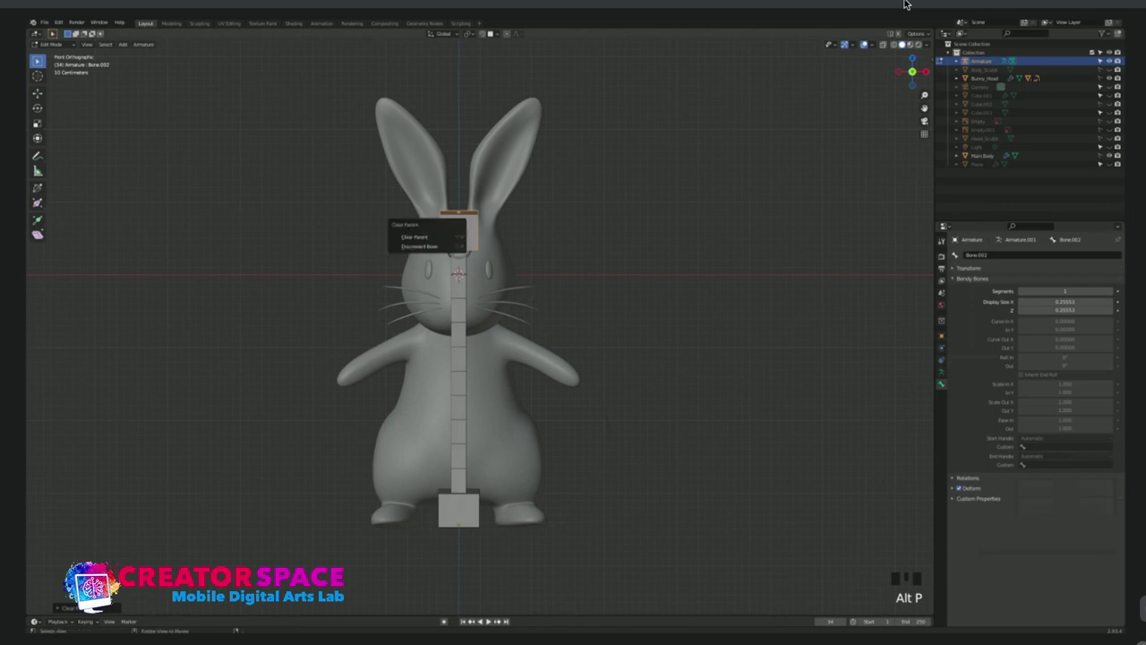
left_click(421, 246)
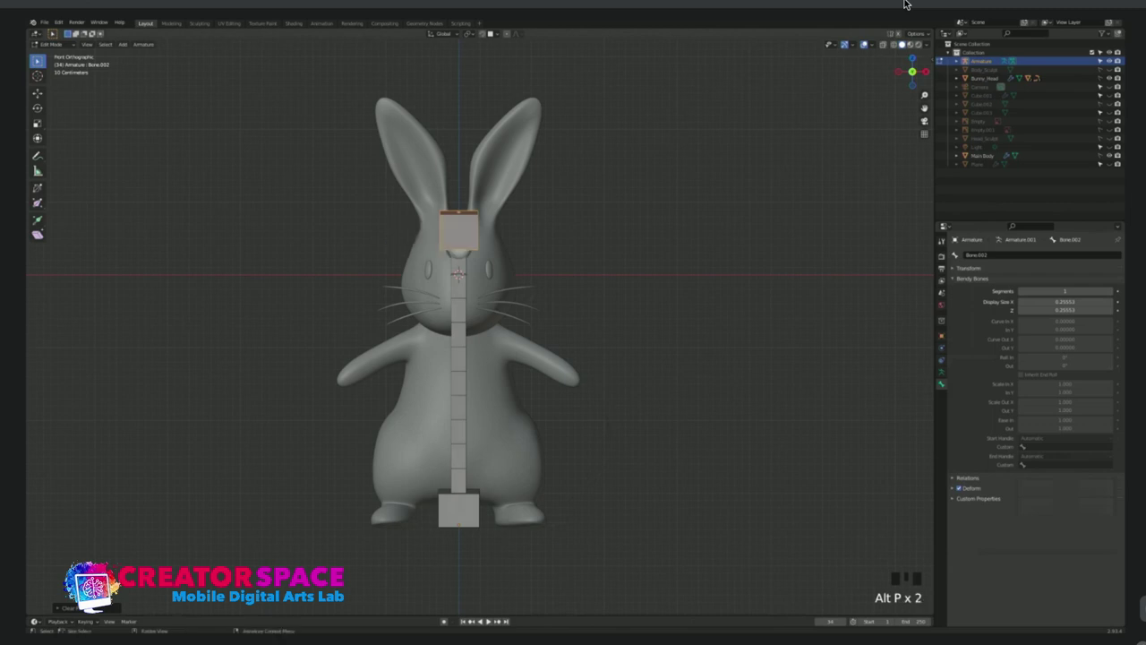
Test-move the head bone and the segmented body bone separately, undoing each move.
key("g")
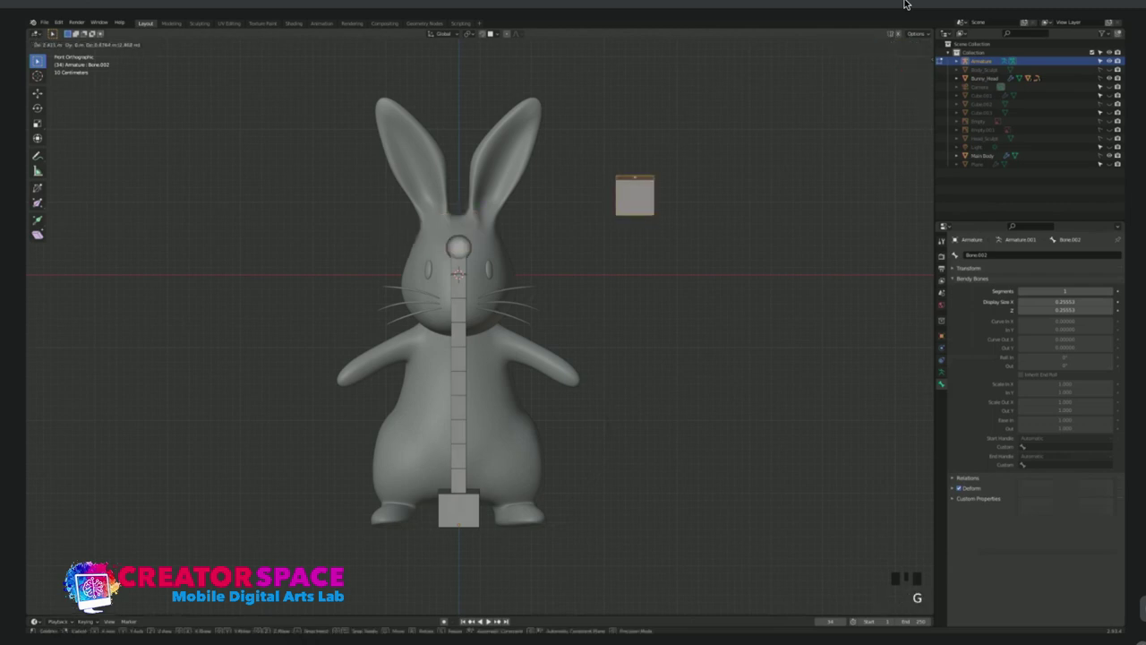
key("super+z")
left_click(458, 256)
left_click(458, 256)
left_click(458, 332)
key("g")
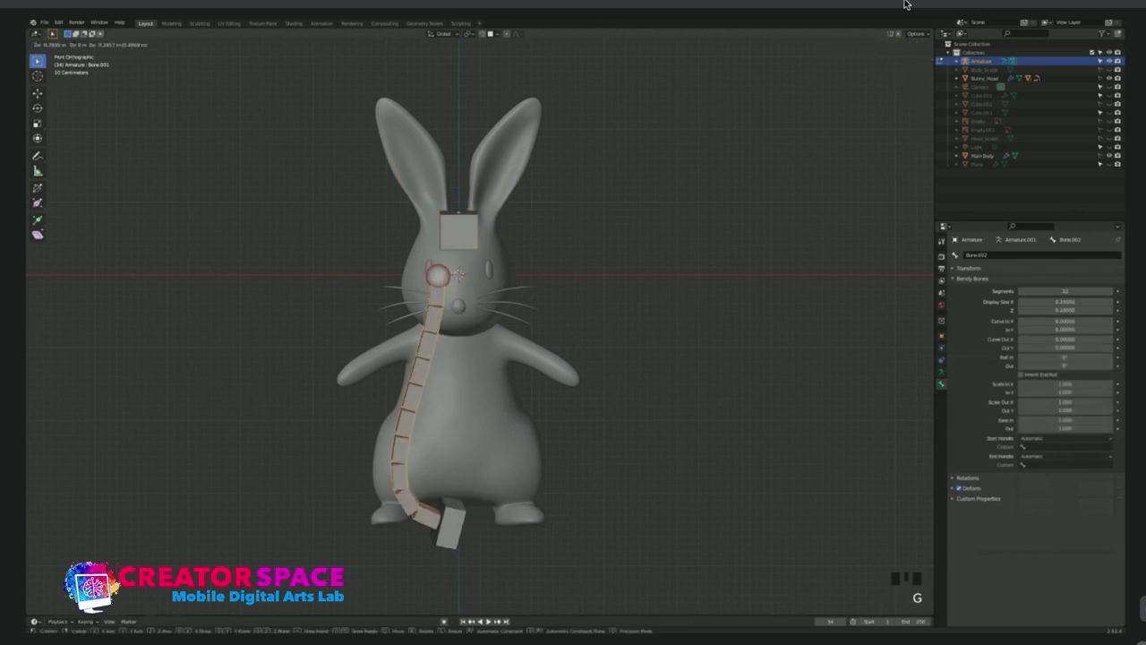
key("super+z")
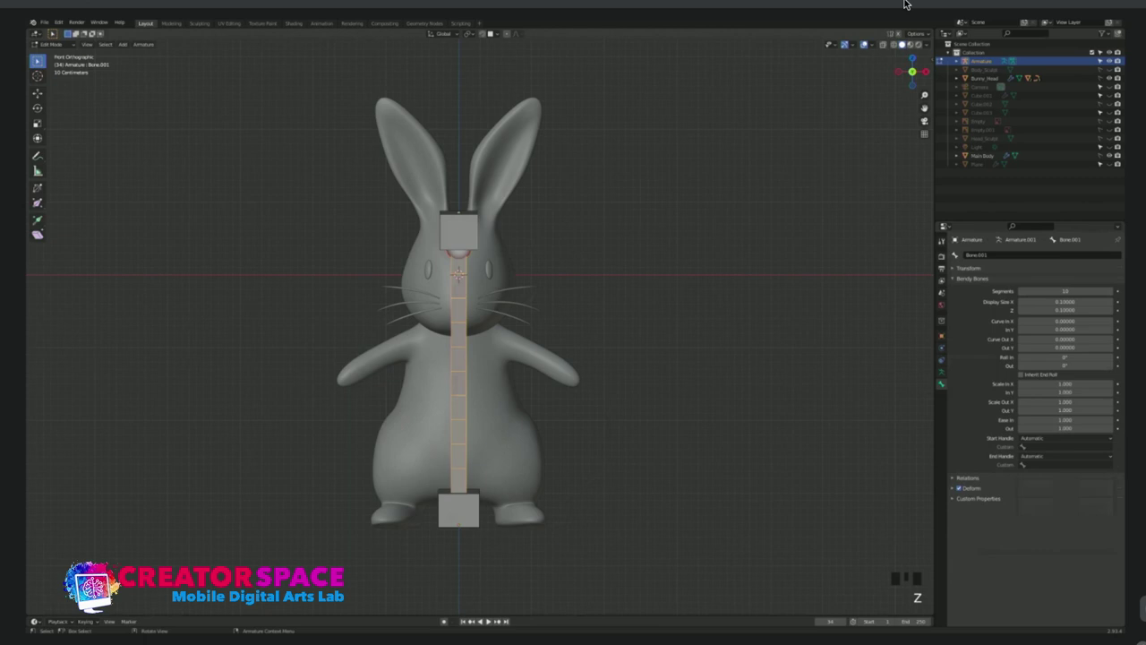
Rename the head bone as Top in Edit Mode.
left_click(458, 231)
left_click(458, 231)
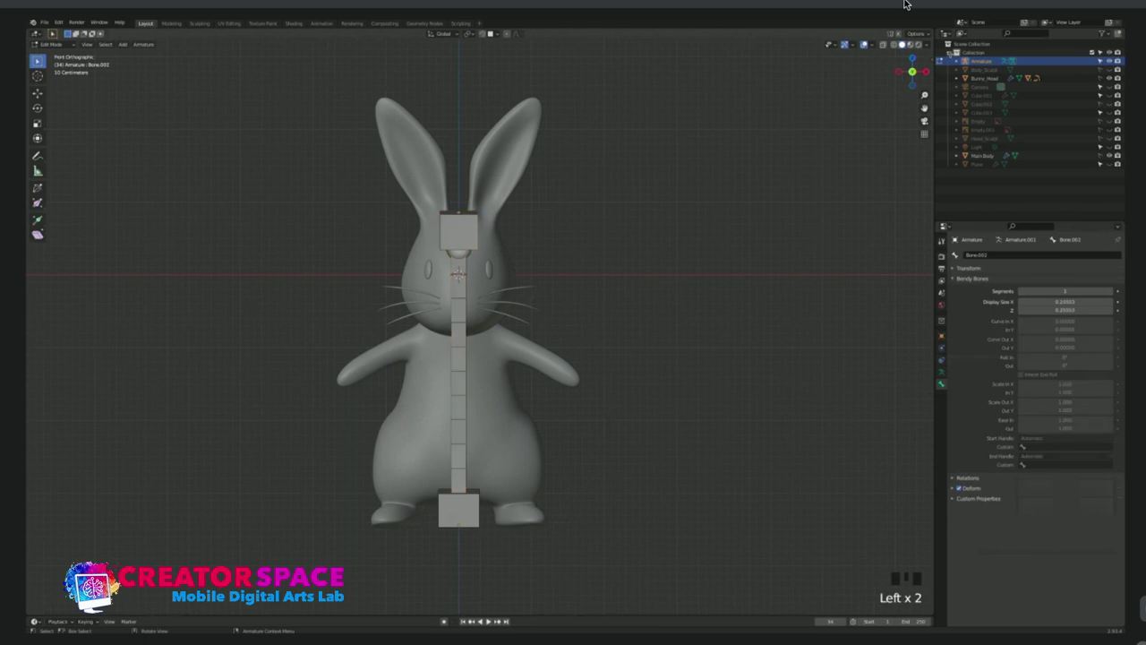
left_click(53, 45)
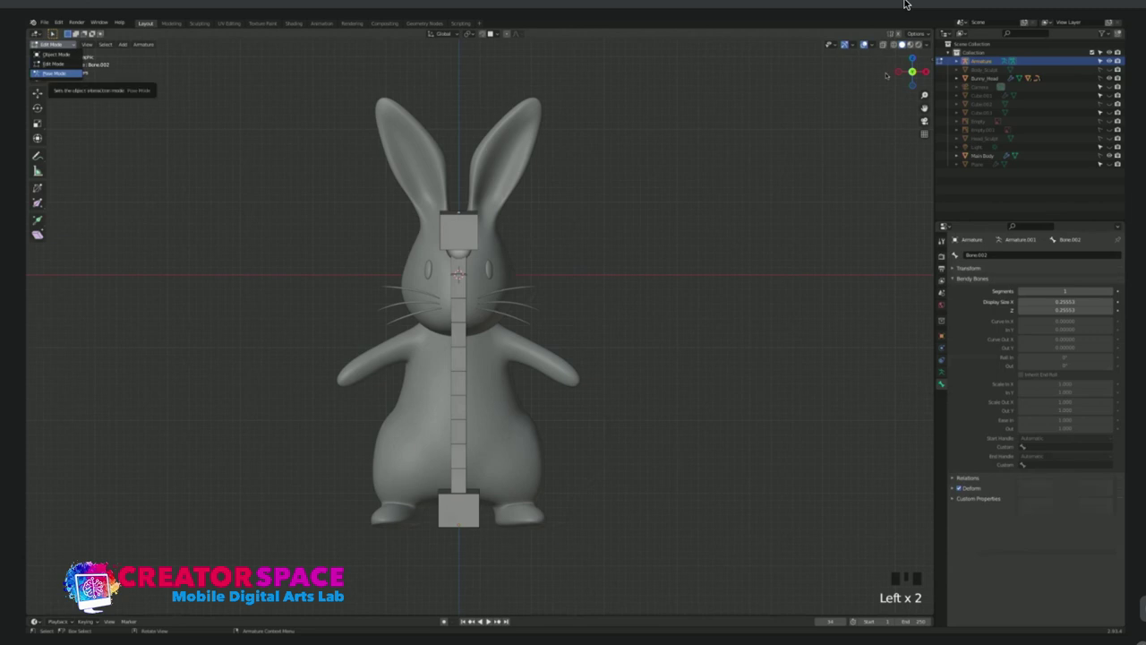
left_click(54, 73)
left_click(458, 230)
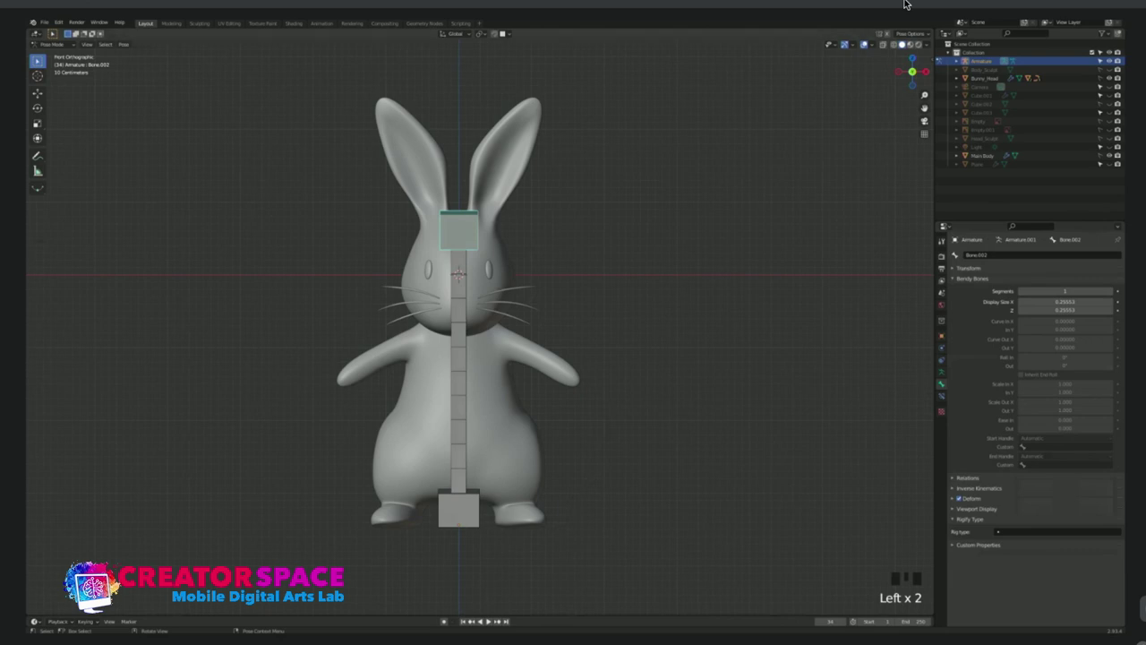
left_click(992, 255)
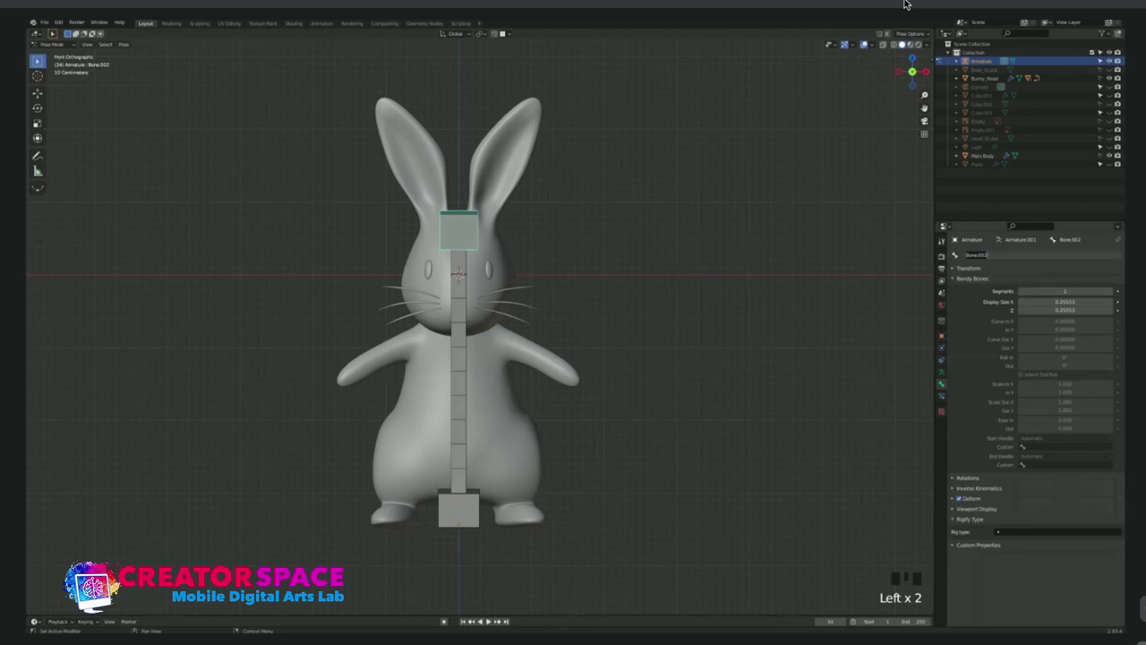
left_click(52, 45)
left_click(52, 44)
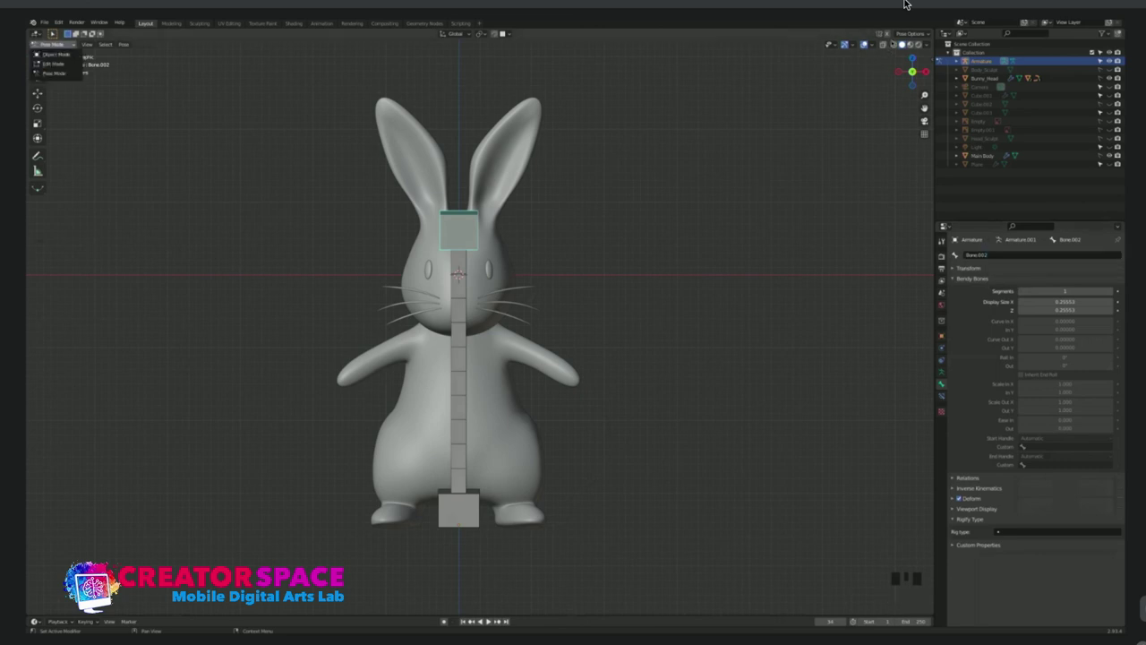
left_click(55, 63)
key("Return")
type("Top")
left_click(904, 4)
Rename the long segmented body bone as Middle.
left_click(458, 383)
left_click(989, 255)
type("Mid")
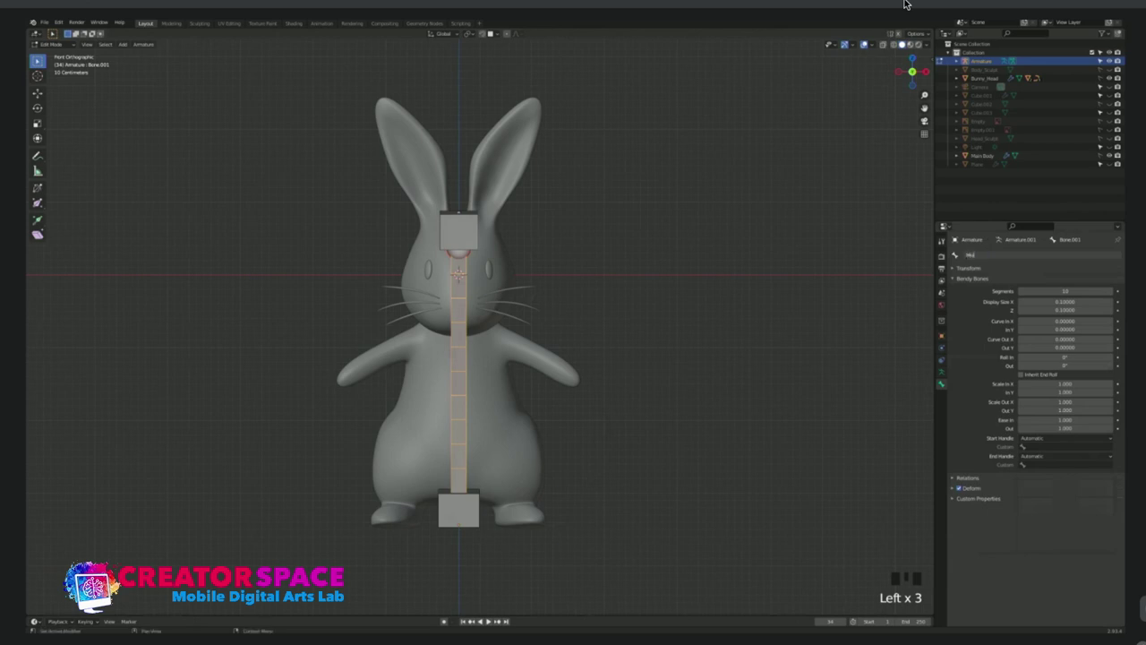
type("dle")
key("Return")
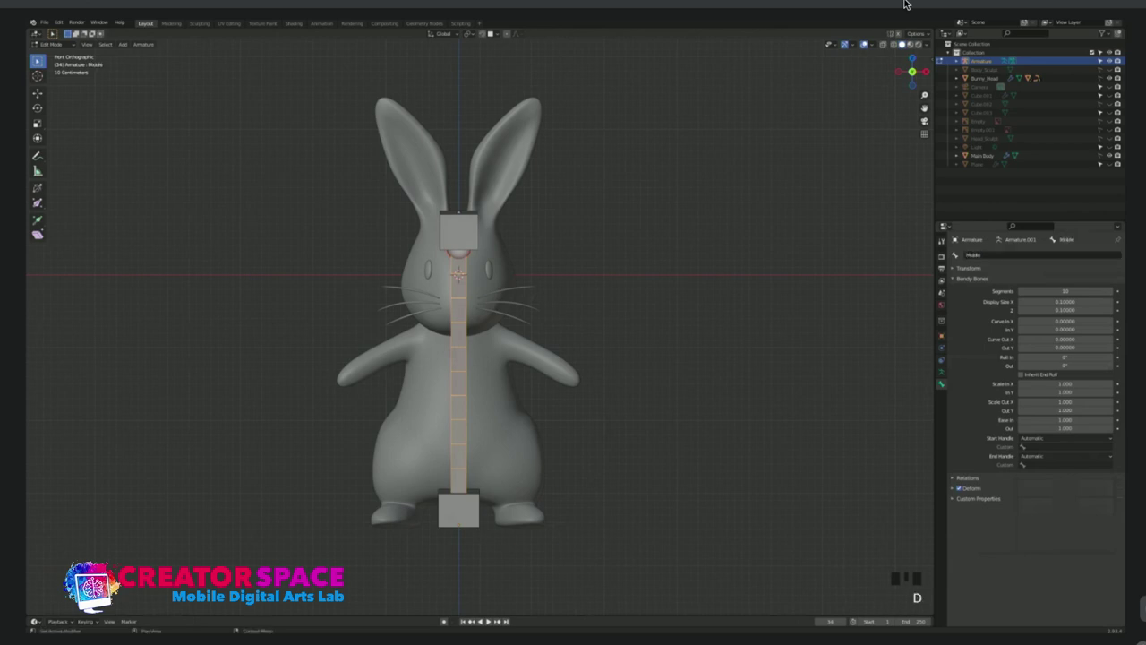
Rename the root bone at the bunny's feet as Bottom and check the names of the other two bones.
left_click(627, 430)
left_click(458, 509)
left_click(1042, 255)
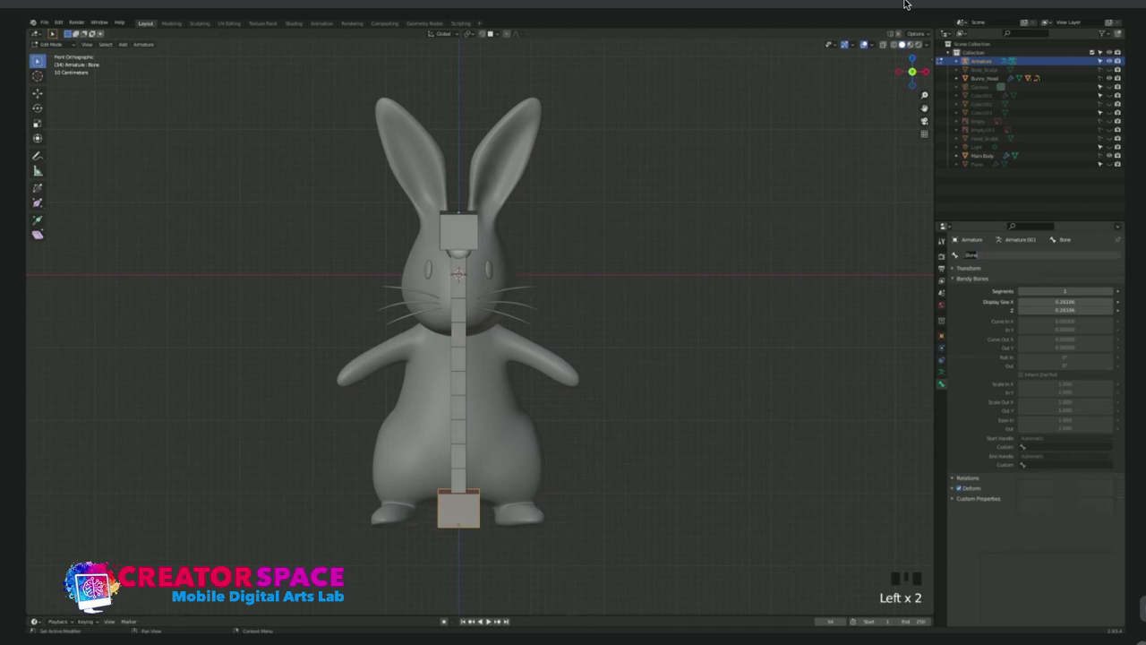
type("Bottom")
key("Return")
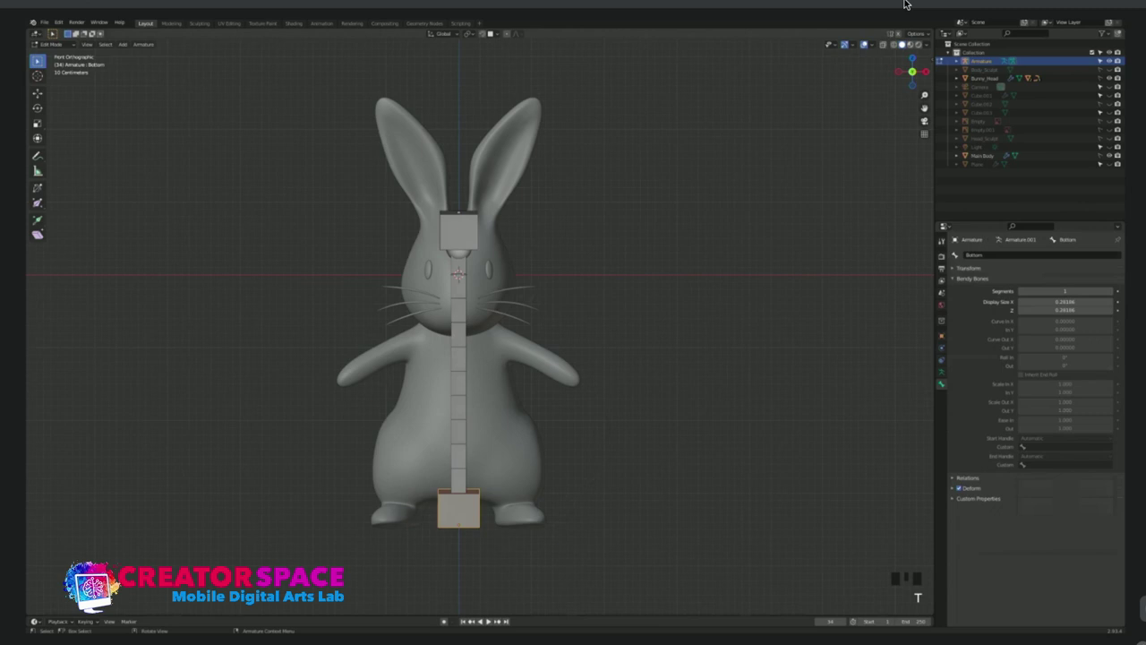
left_click(459, 232)
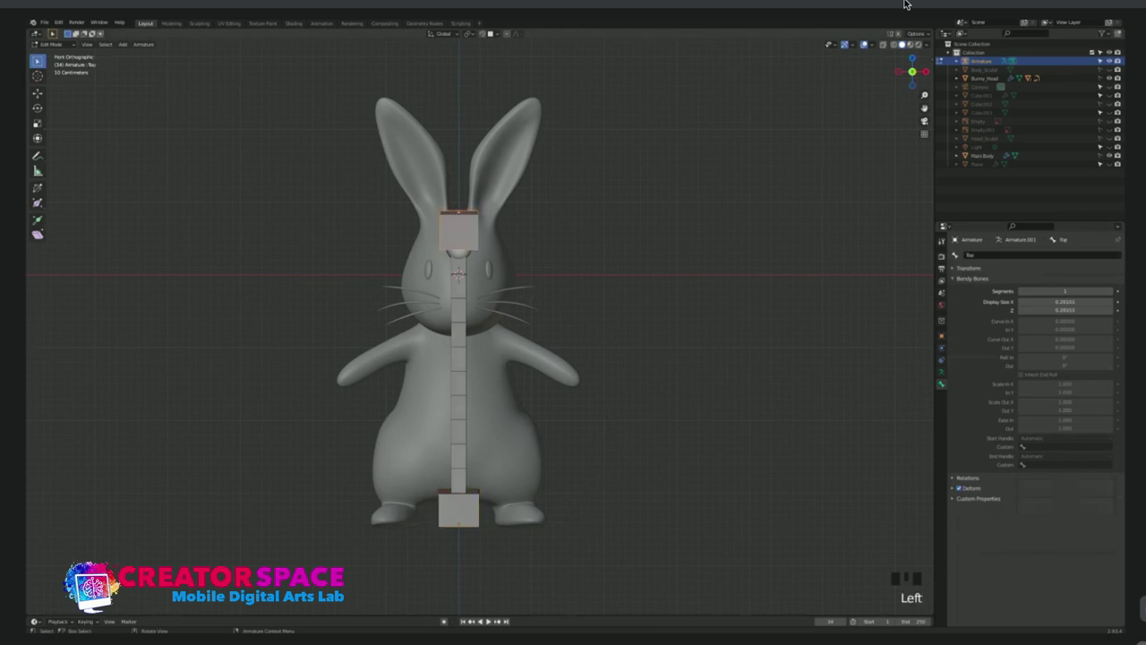
left_click(458, 376)
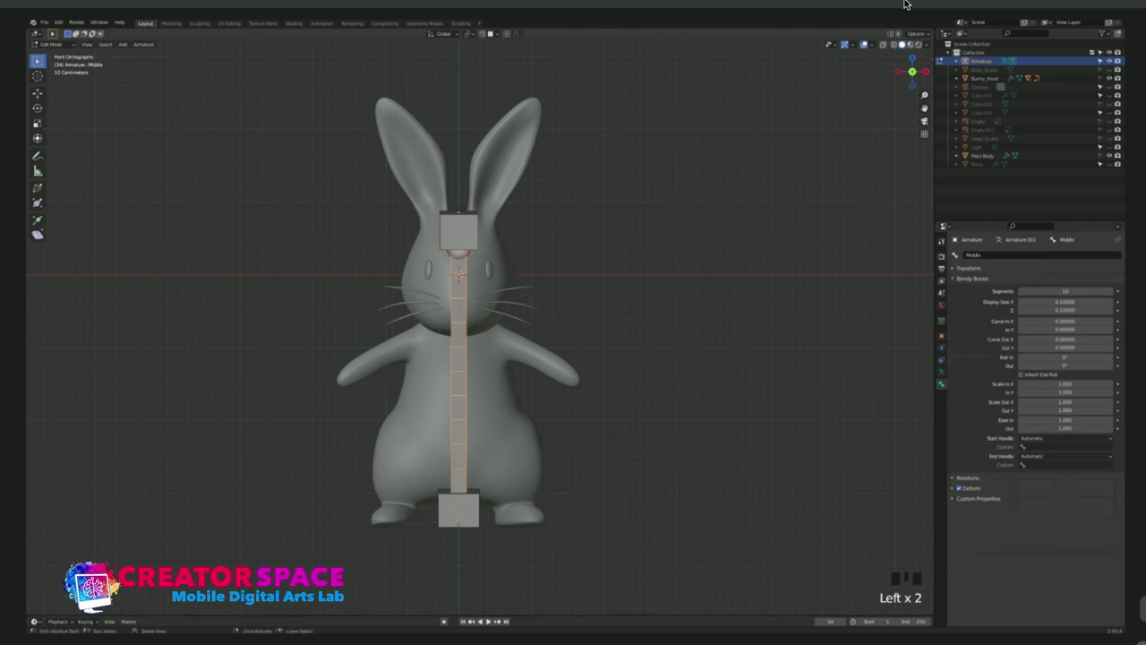
In Pose Mode, add a Stretch To constraint to the Middle bone with the Top bone as its target.
key("ctrl+Tab")
left_click(459, 232)
left_click(458, 358, "shift")
left_click(459, 232)
left_click(458, 358, "shift")
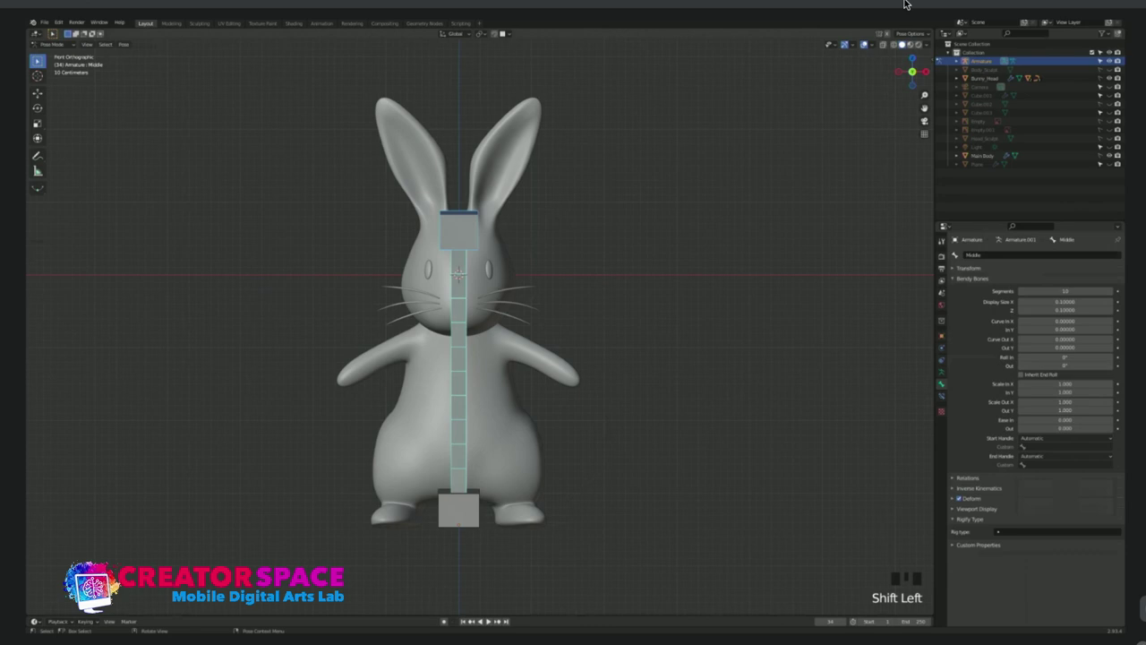
key("ctrl+shift+c")
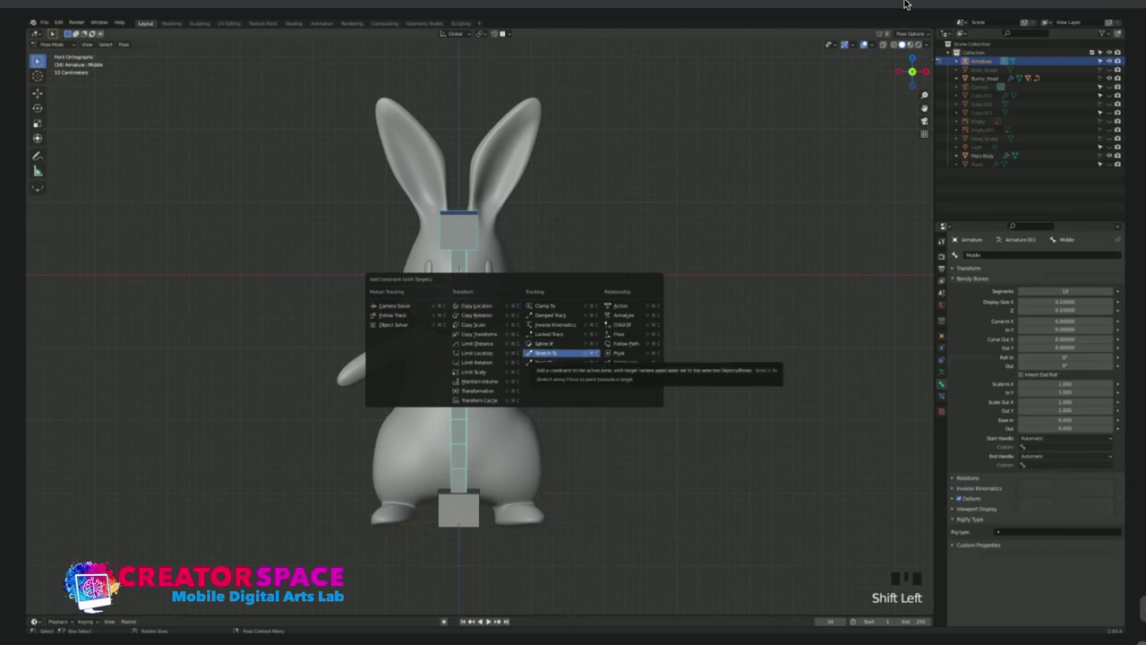
key("Return")
left_click(627, 295)
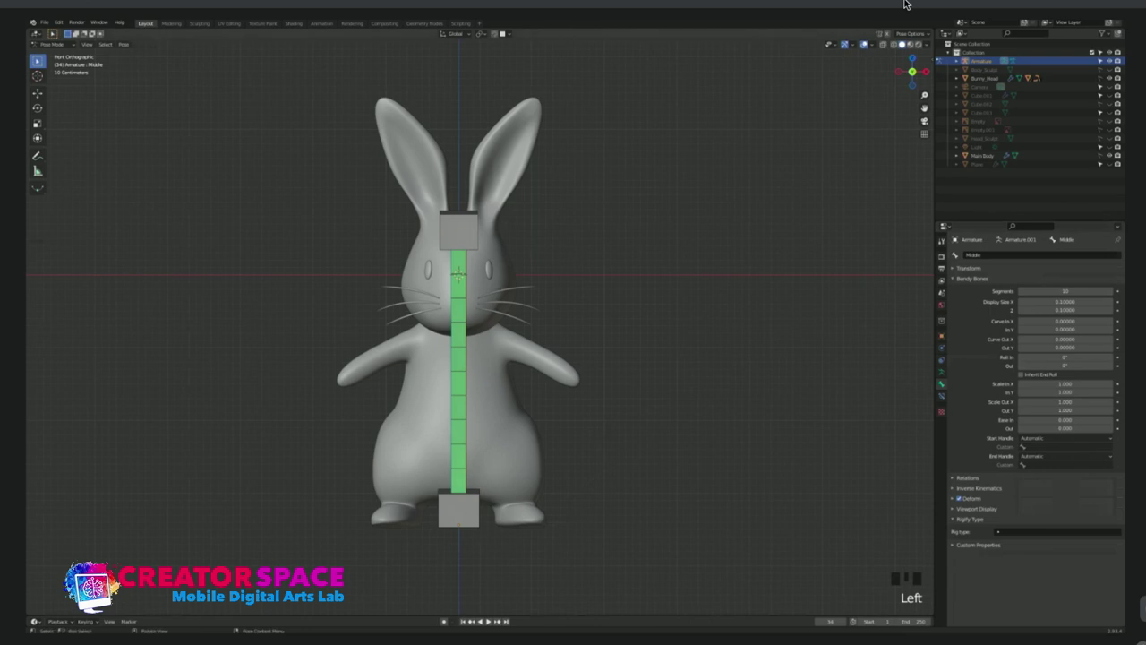
Review the Stretch To constraint settings of the Middle bone.
key("Left")
key("shift+Left")
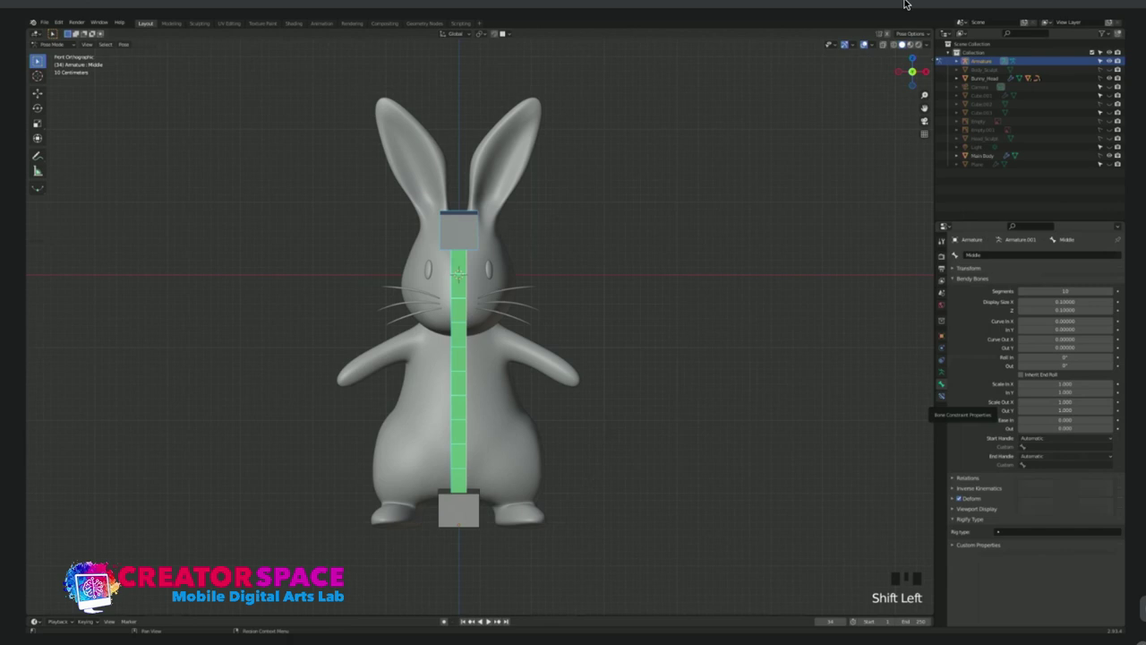
left_click(941, 394)
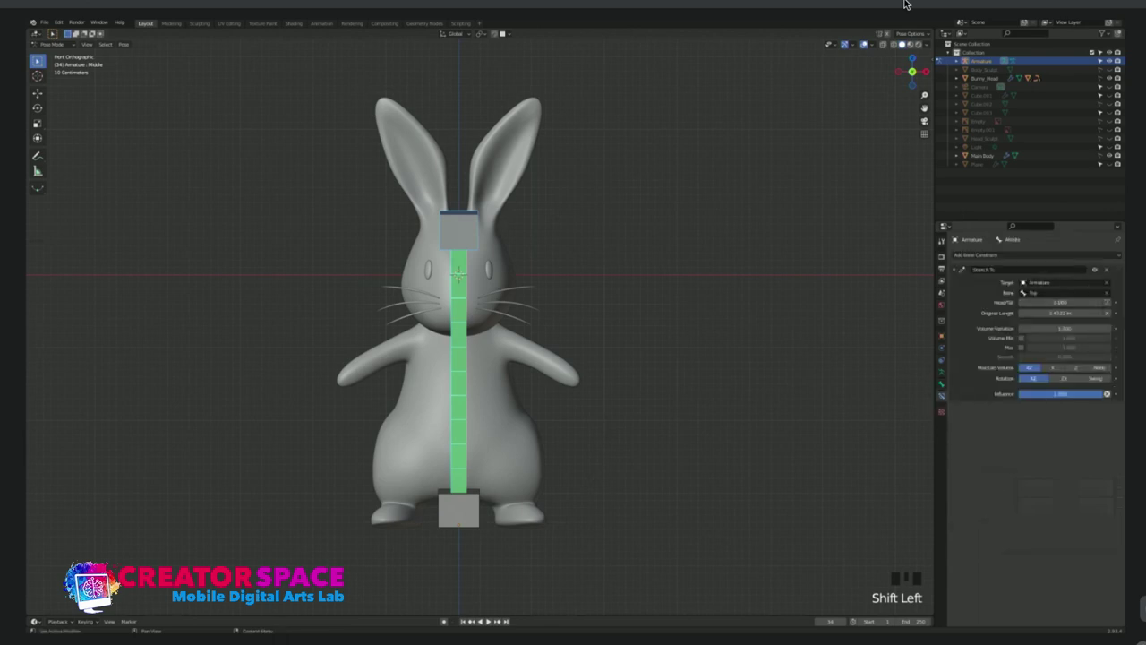
key("Left")
key("Left")
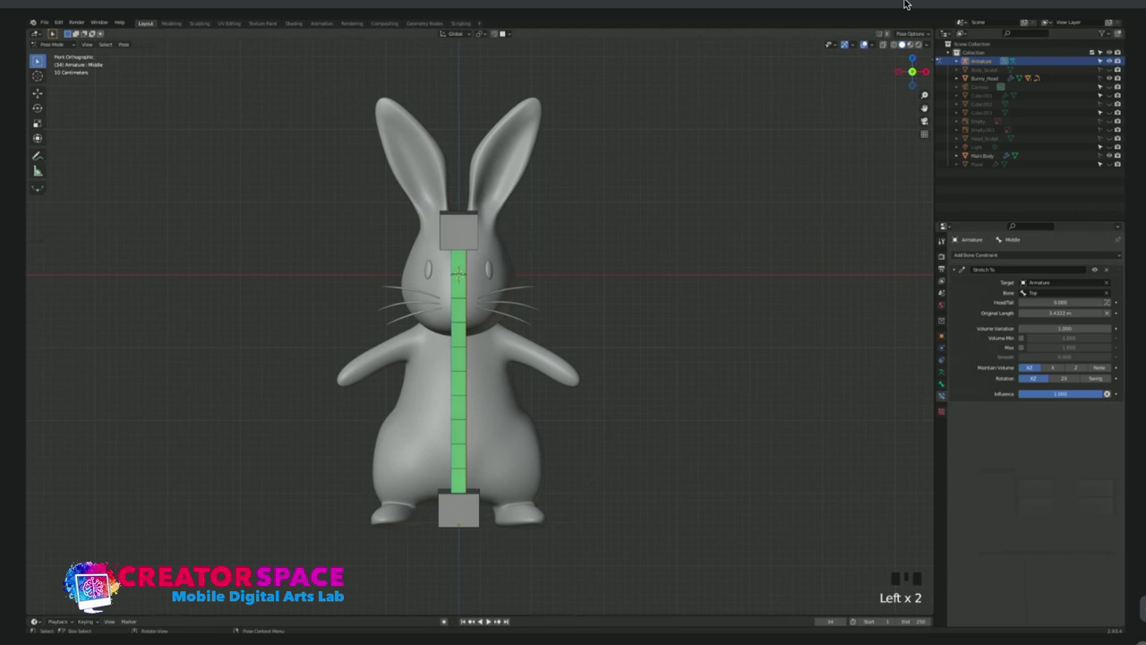
Test-move the Top bone down toward the root to check the Middle bone's stretching, and undo the move.
key("Left")
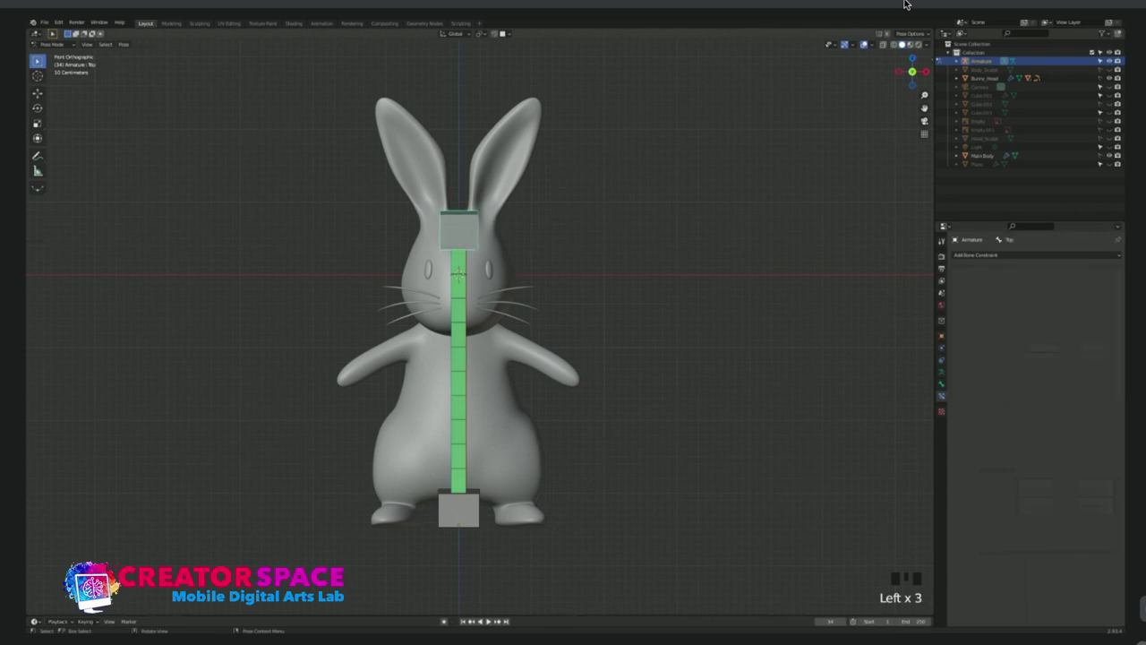
key("Left")
key("Left")
key("g")
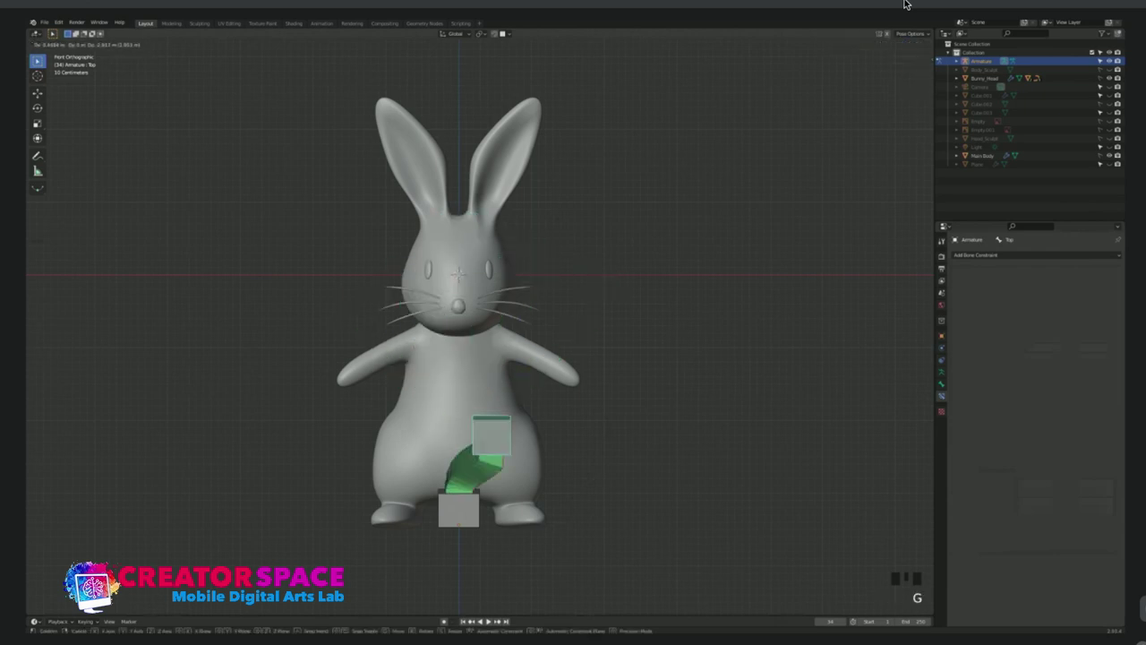
key("Return")
key("super+z")
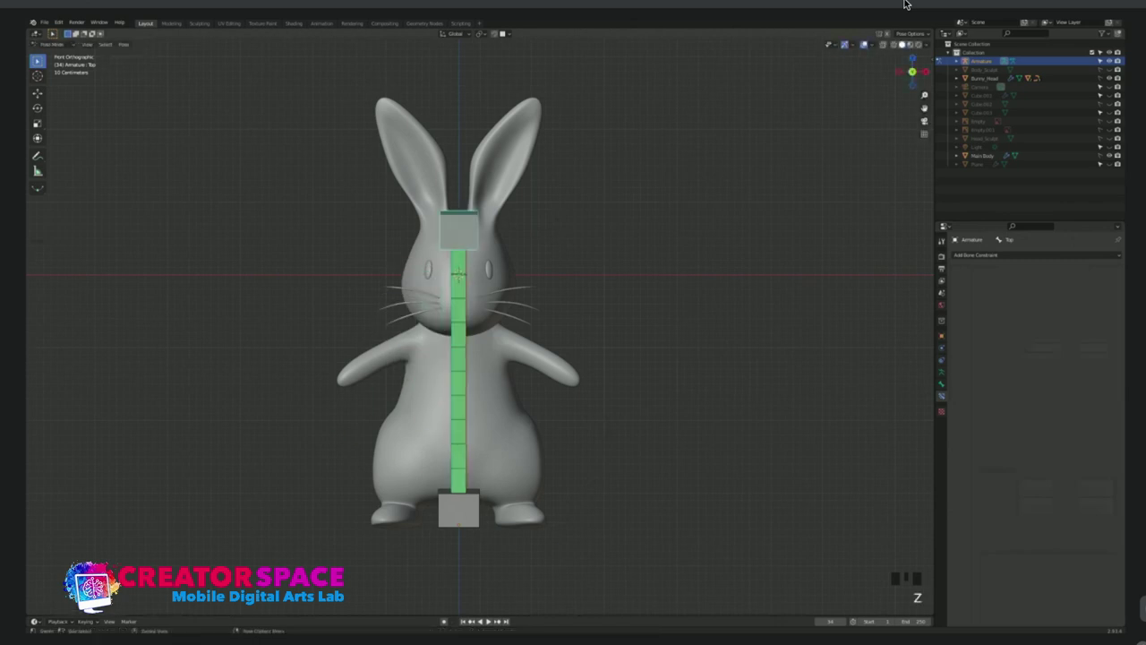
Test-rotate the Top bone, cancel the rotation and deselect it.
key("Left")
key("Left")
key("r")
right_click(471, 218)
left_click(491, 217)
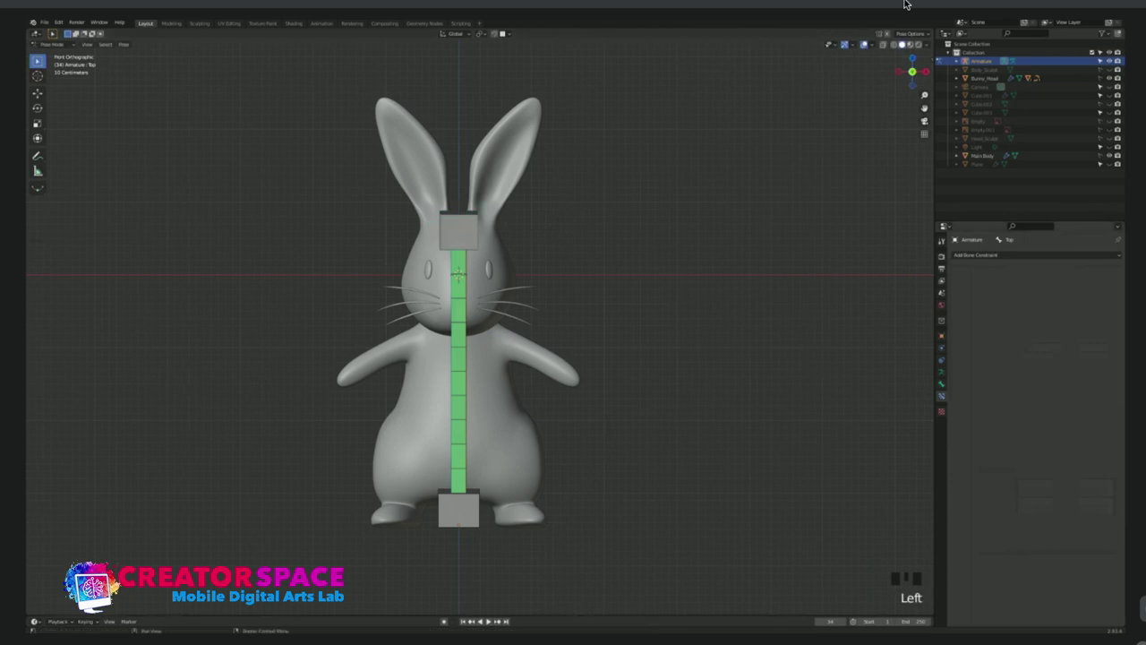
Set the Middle bone's Start Handle to Absolute with Bottom as its custom handle bone.
left_click(941, 383)
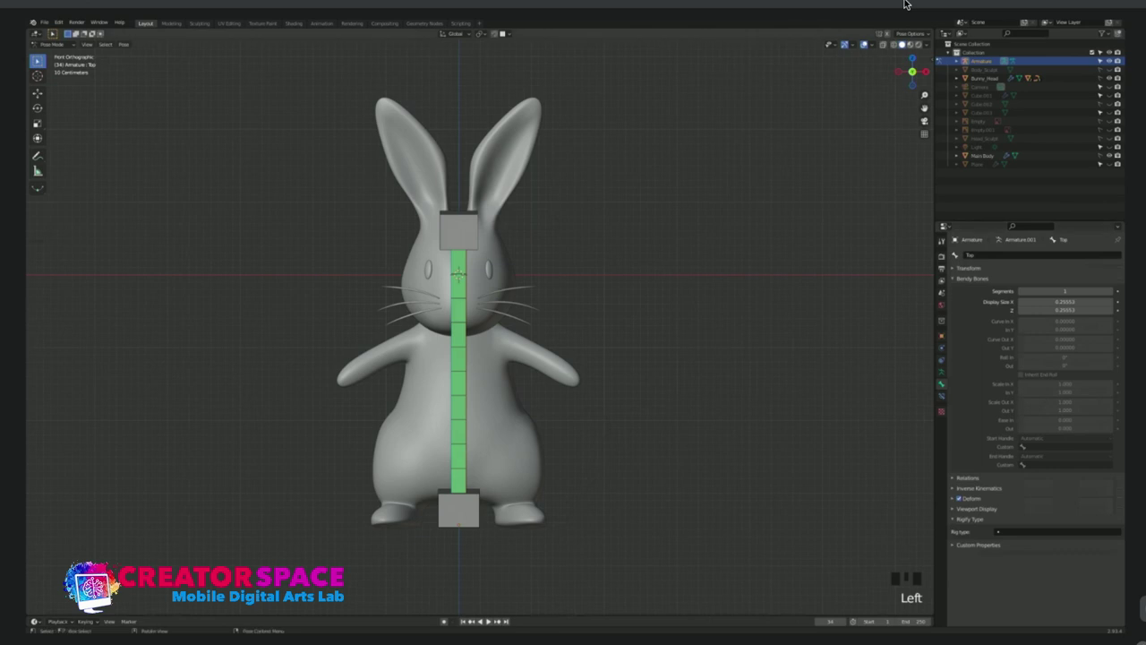
left_click(459, 365)
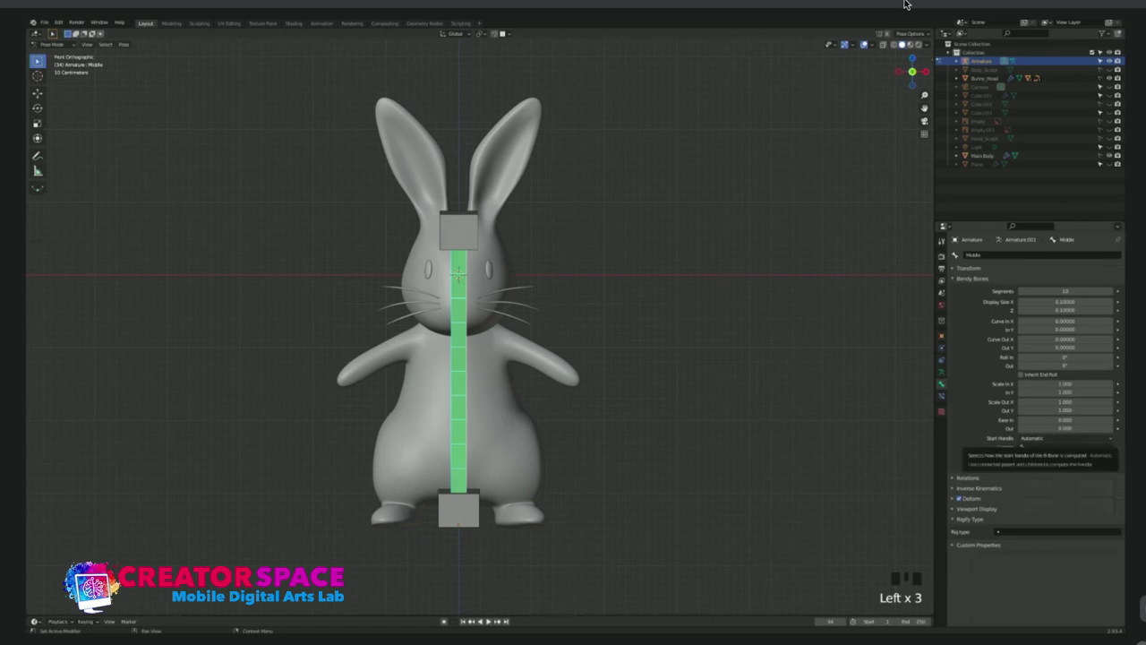
left_click(1022, 440)
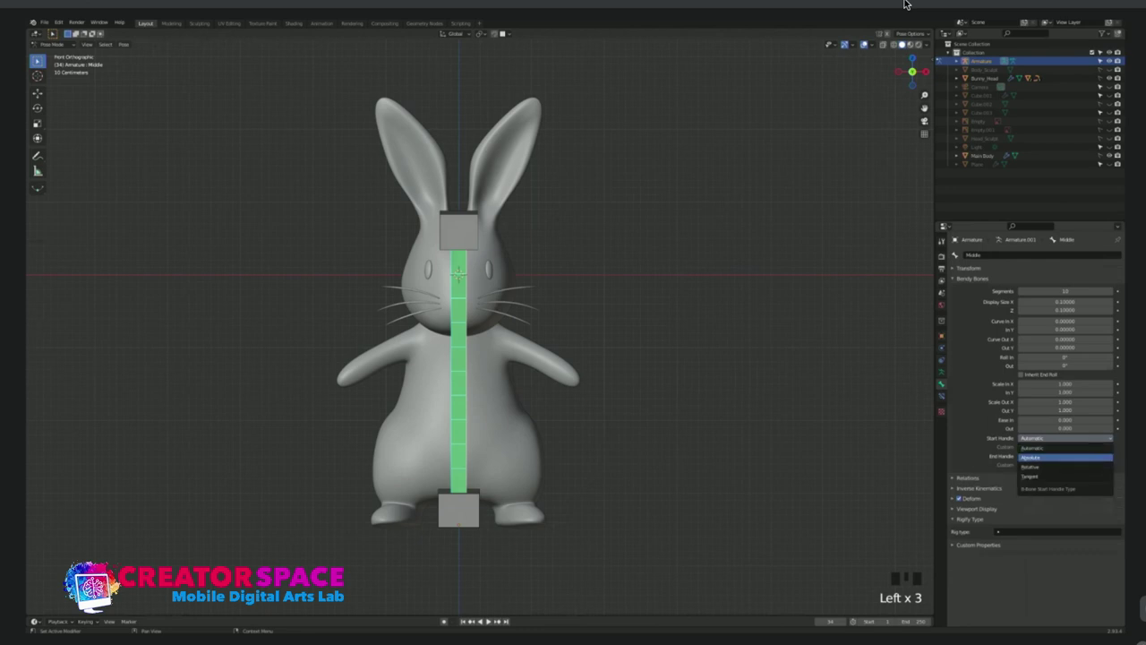
left_click(1032, 458)
left_click(1039, 447)
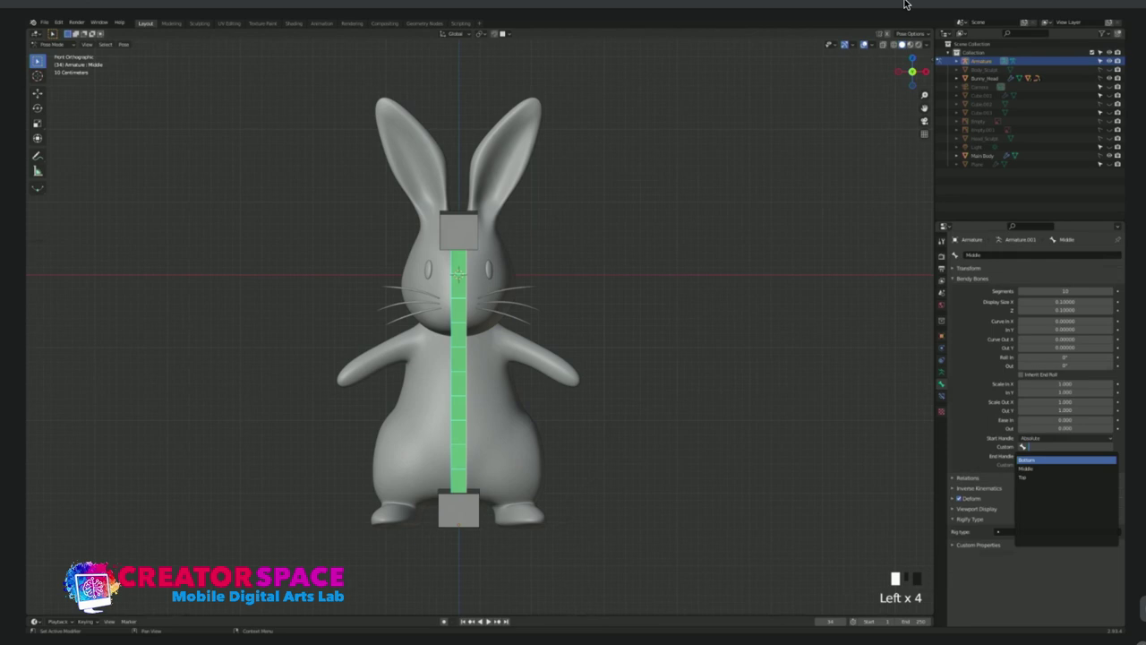
left_click(1039, 460)
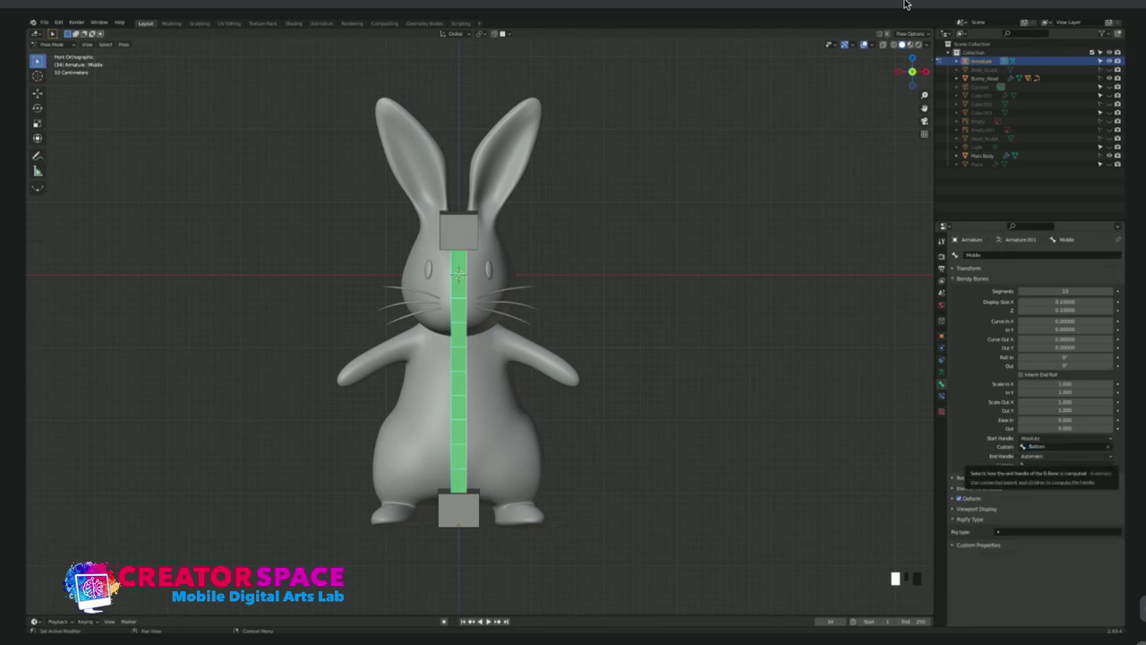
Set the Middle bone's End Handle to Absolute with Top as its custom handle bone.
left_click(1066, 456)
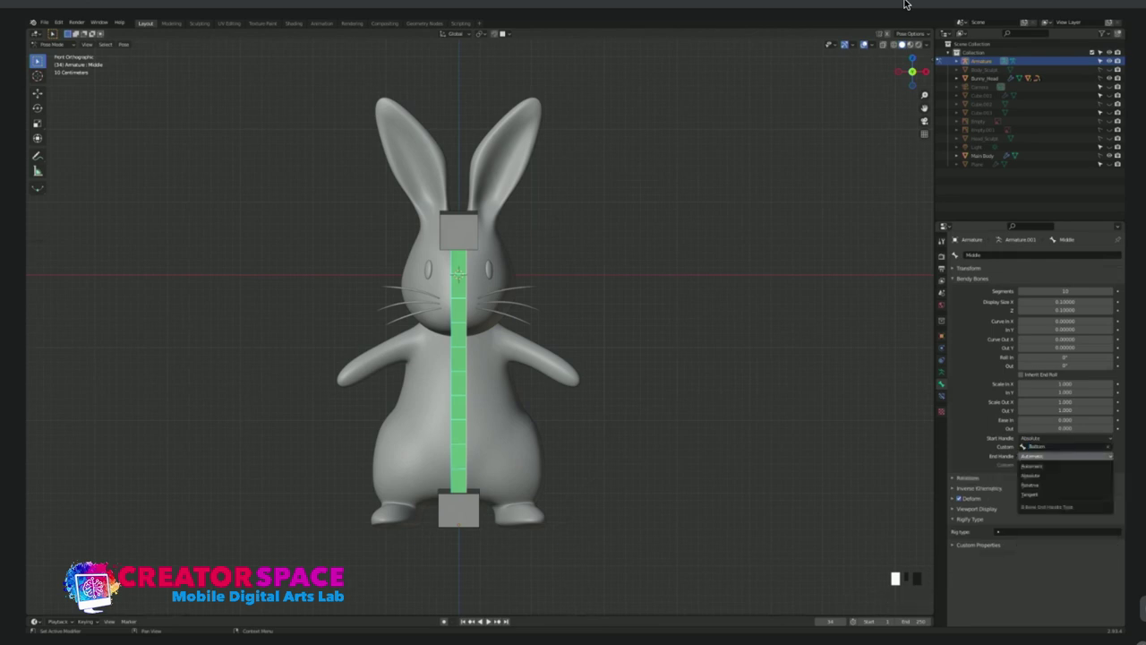
left_click(1031, 475)
left_click(1066, 464)
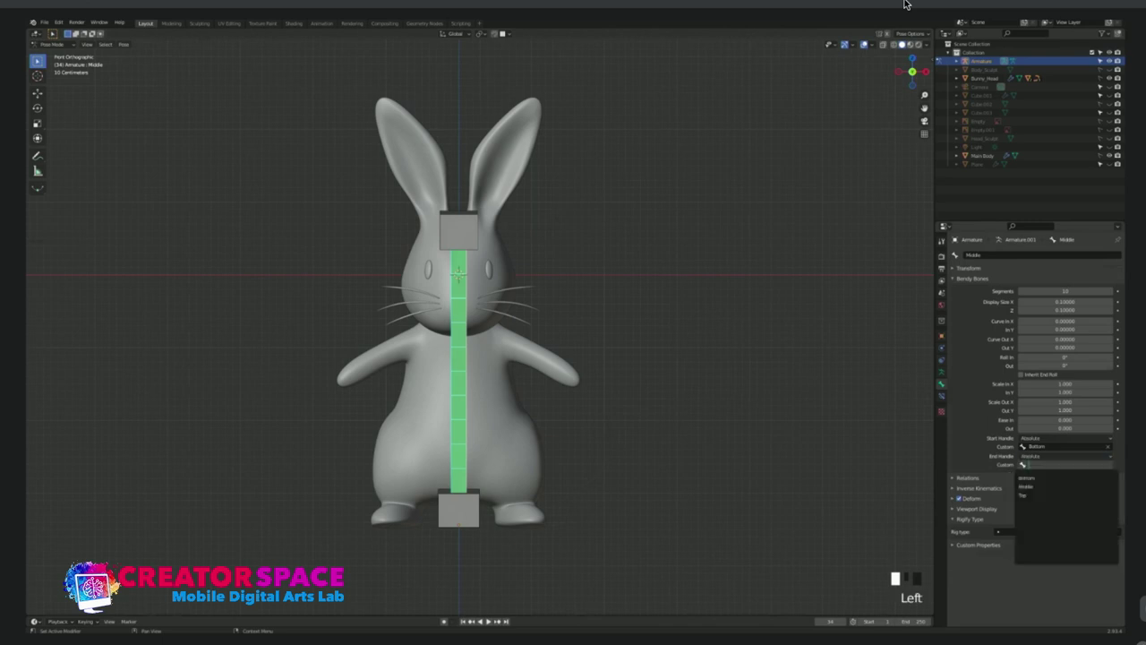
left_click(1066, 494)
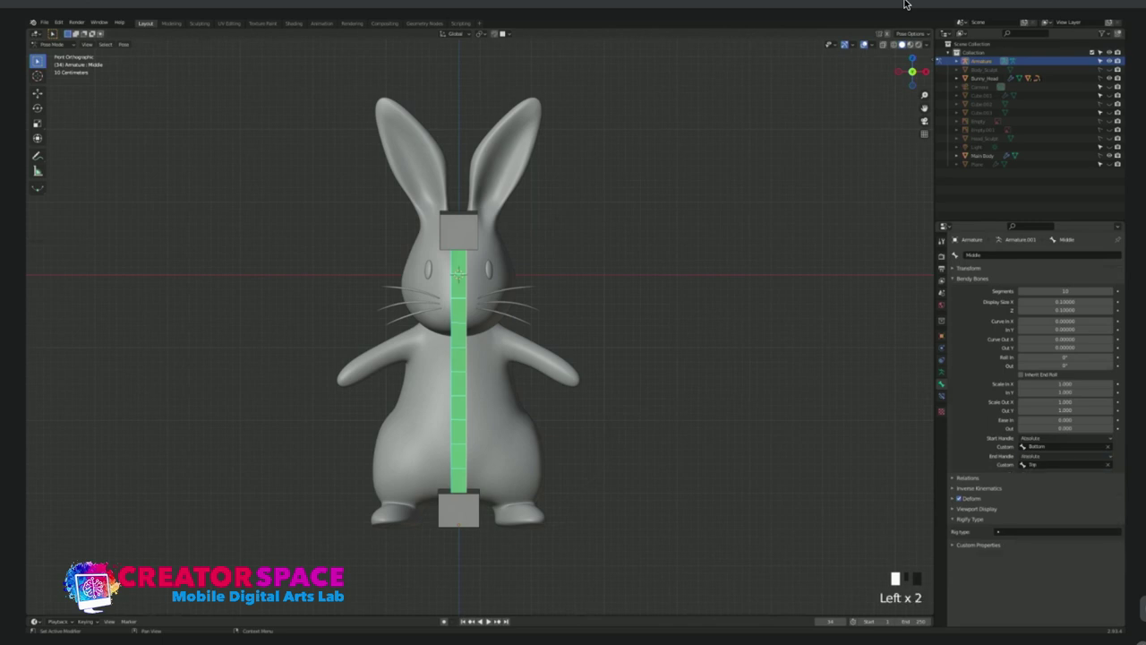
Test-rotate and test-move the Top bone to check the bending of the Middle bone, reverting both transforms.
left_click(458, 231)
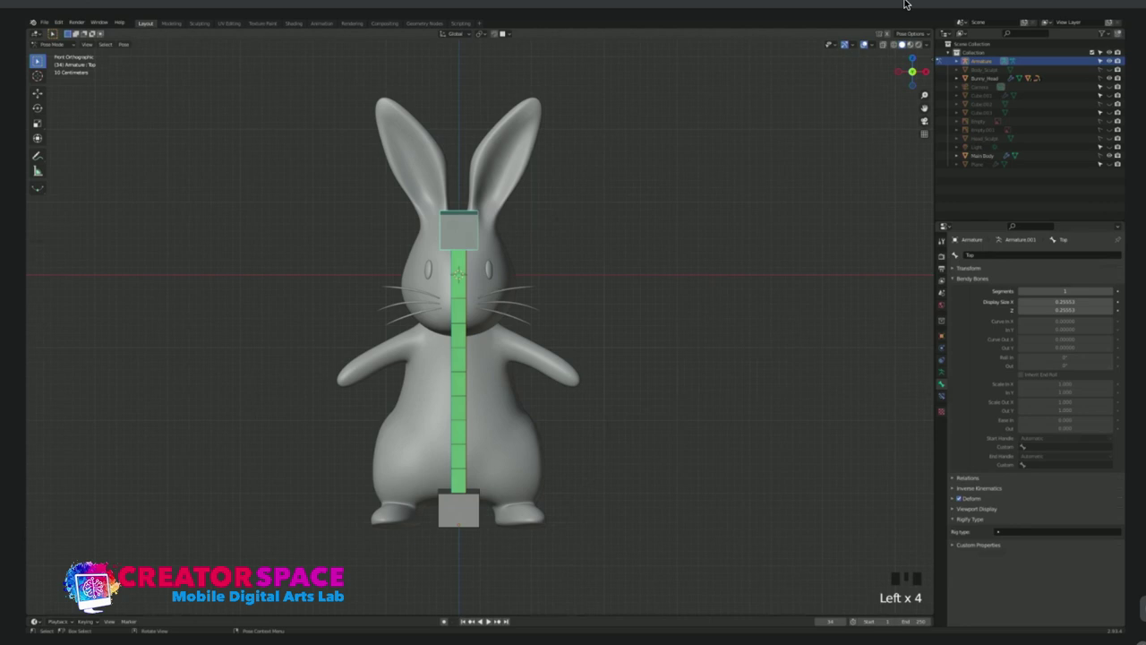
key("r")
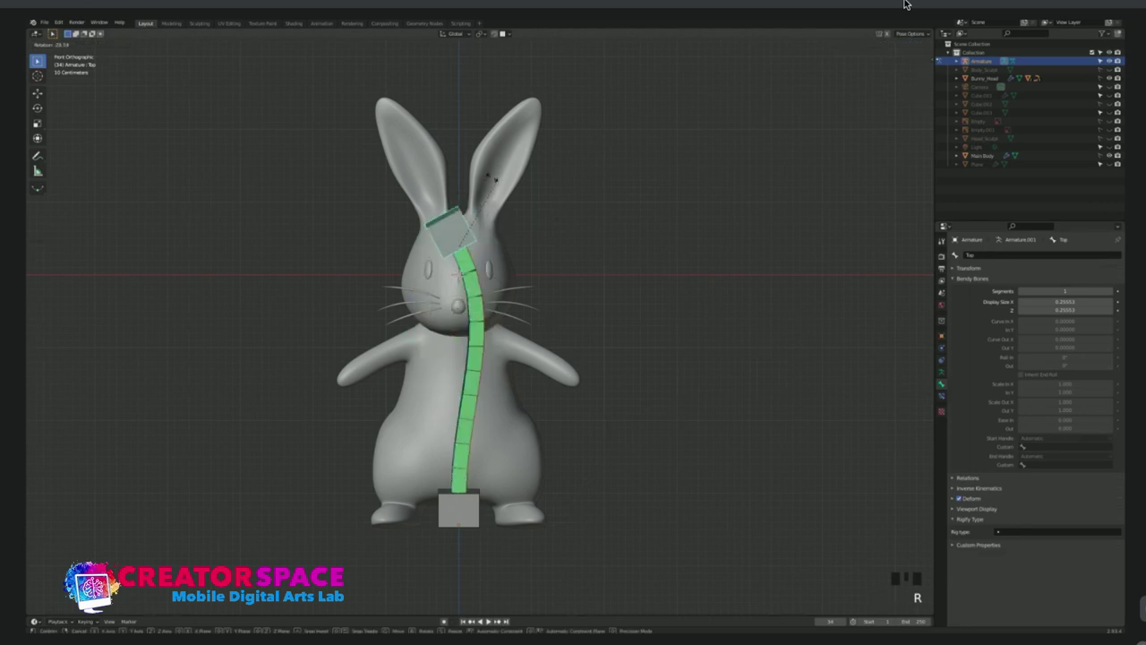
key("Escape")
key("g")
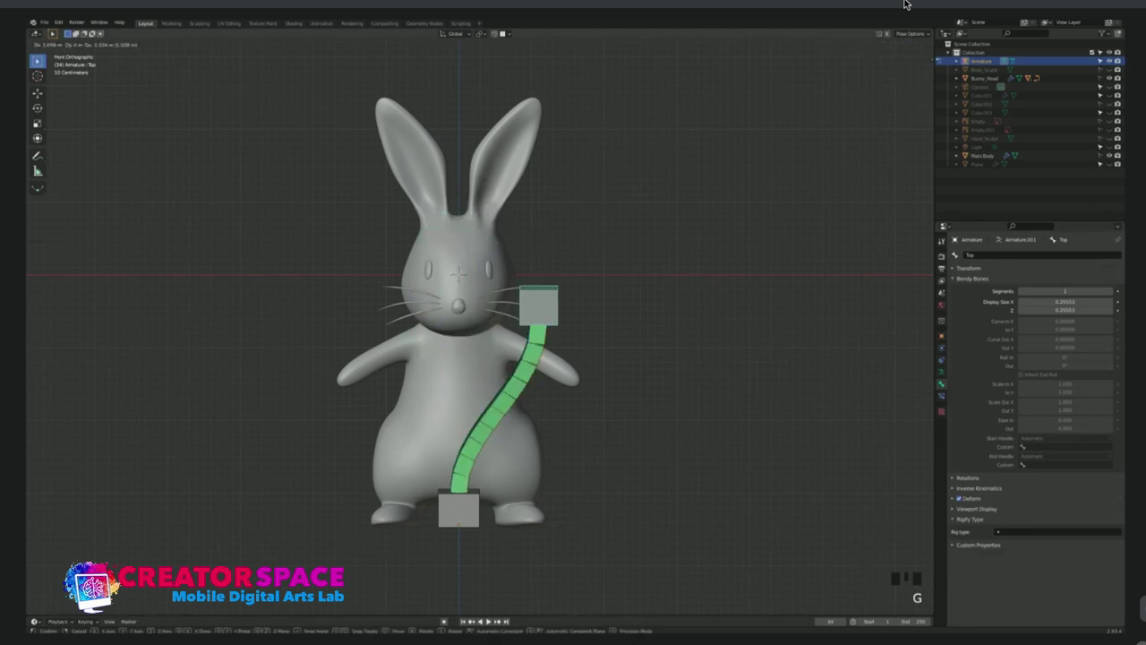
left_click(490, 349)
key("ctrl+z")
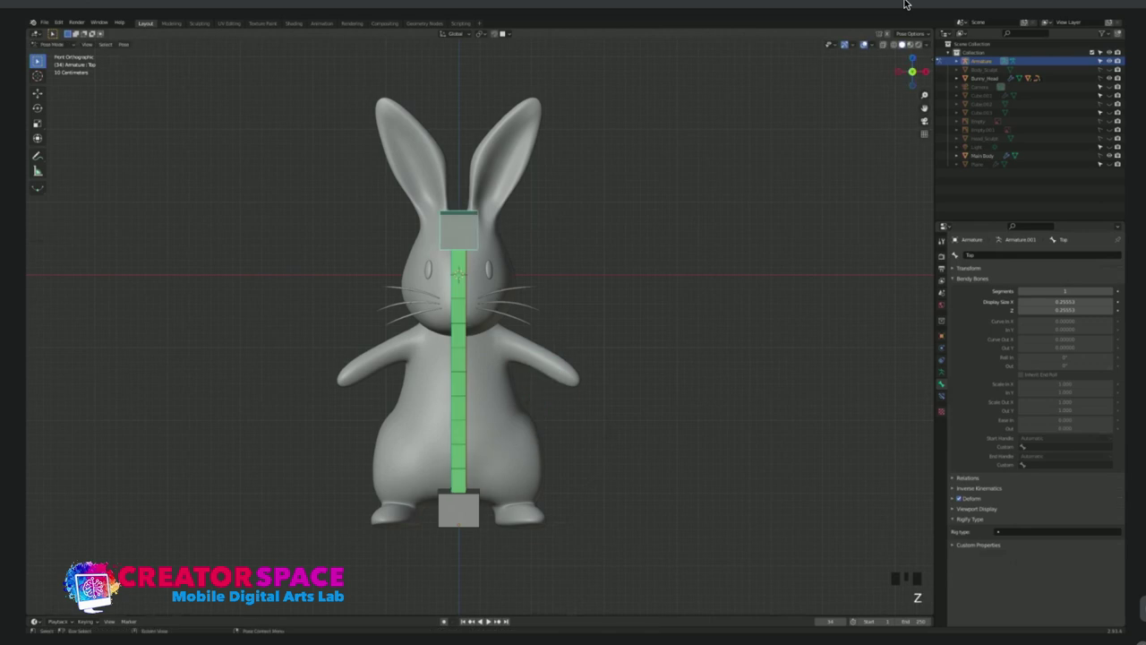
Deselect the Top bone and check the armature's placement inside the bunny from the side and front views.
left_click(626, 340)
scroll(537, 340, "down", 2)
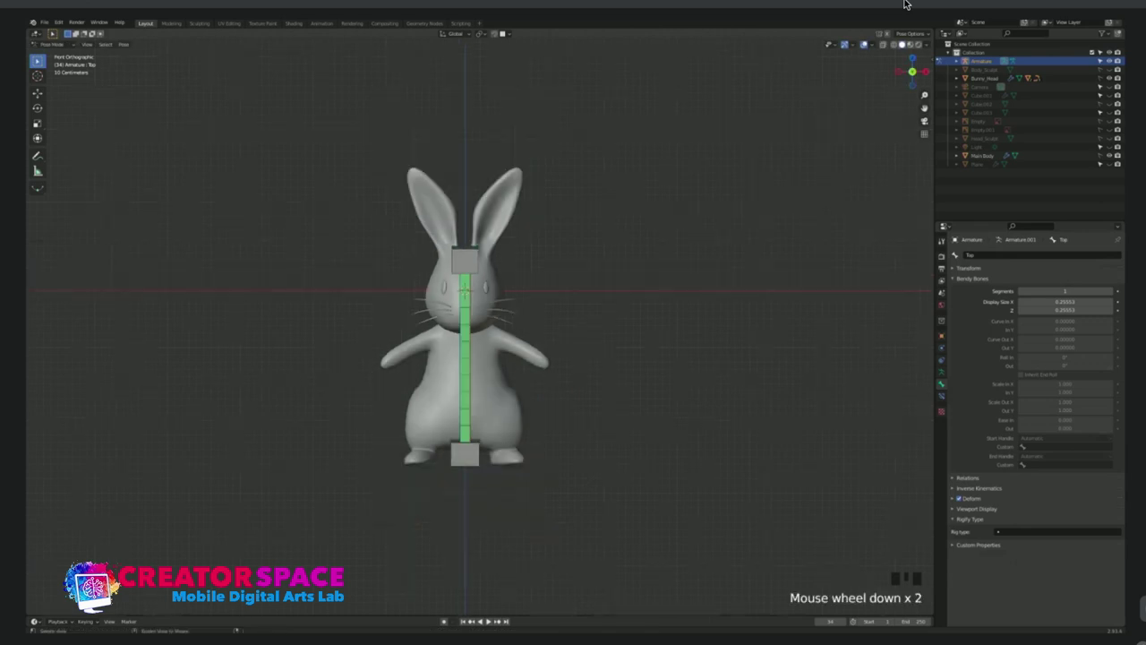
middle_click_drag(537, 340, 447, 343)
key("KP_3")
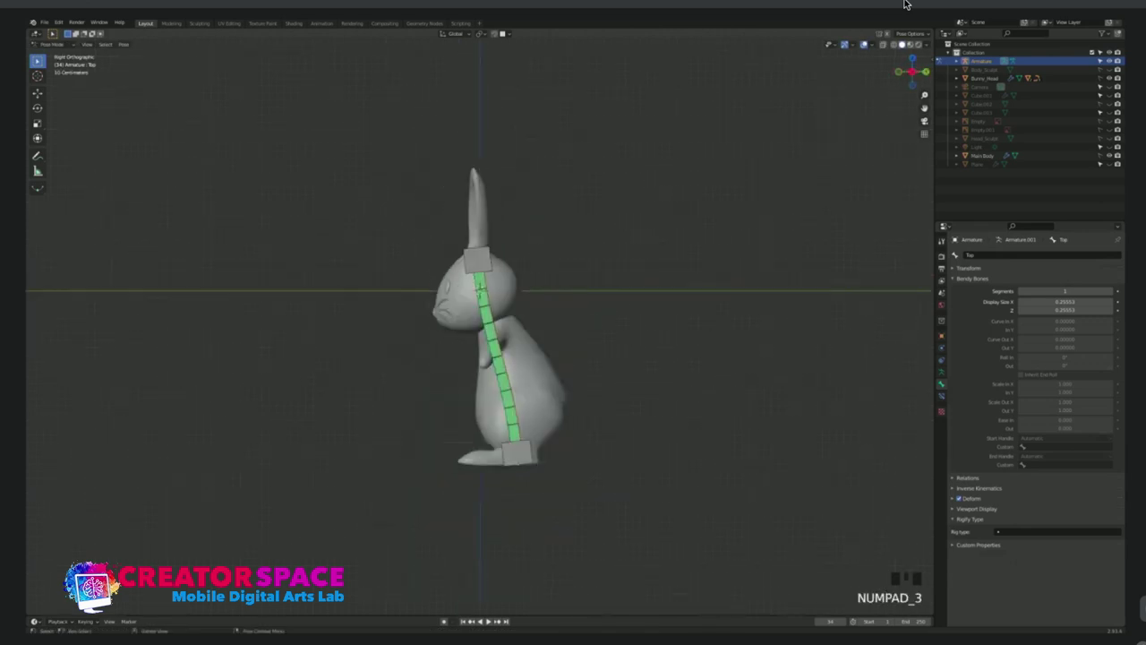
key("KP_1")
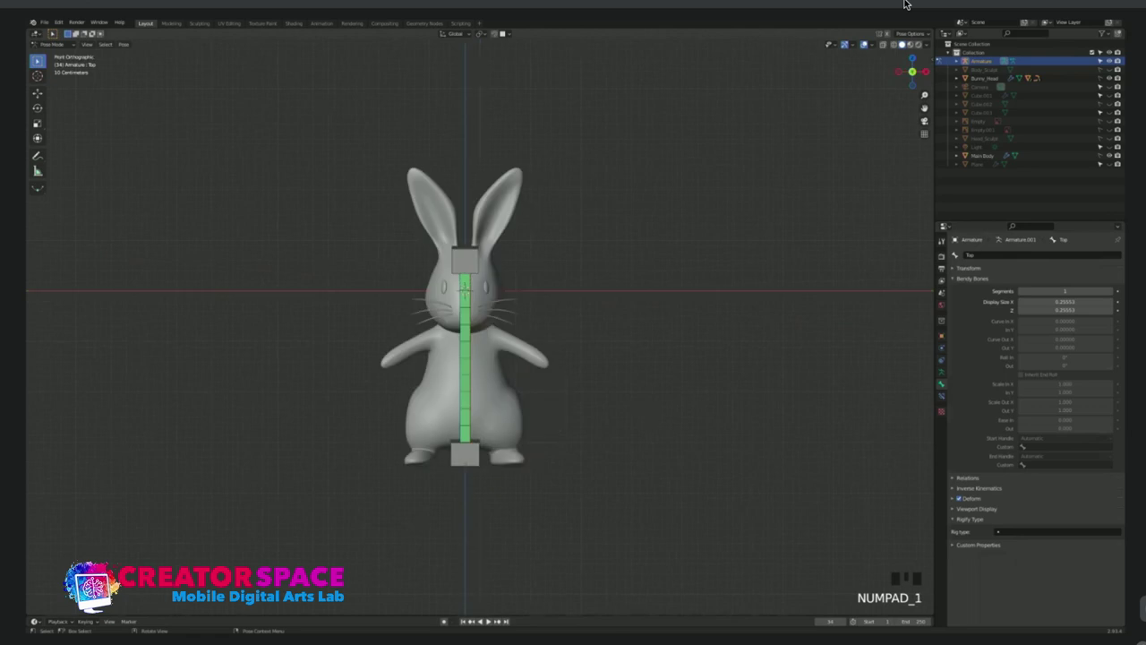
scroll(905, 3, "up", 1)
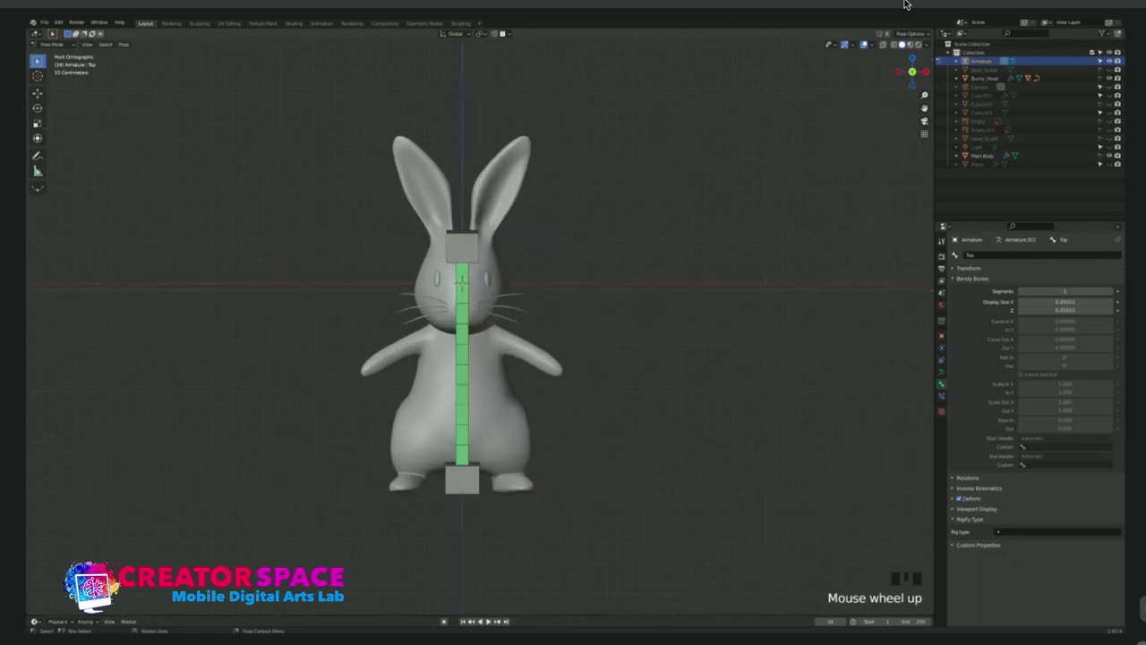
scroll(905, 4, "up", 3)
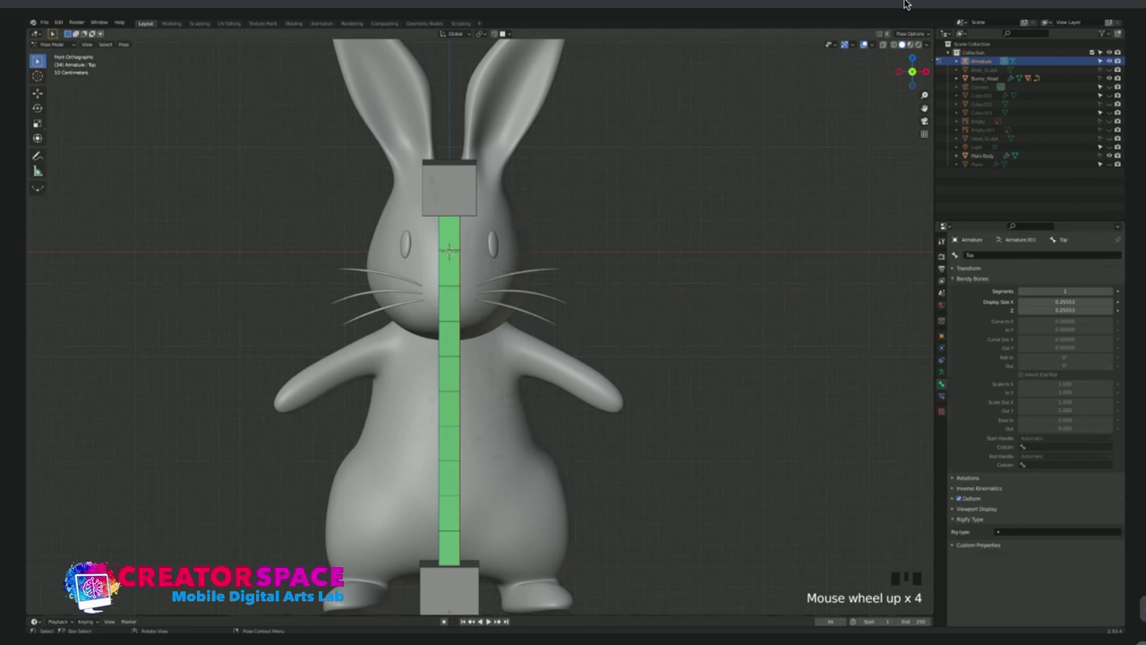
Switch the armature to Object Mode and convert the uppermost whisker pair from a curve to a mesh.
key("ctrl+Tab")
left_click(904, 3)
key("ctrl+Tab")
key("ctrl+Tab")
left_click(904, 4)
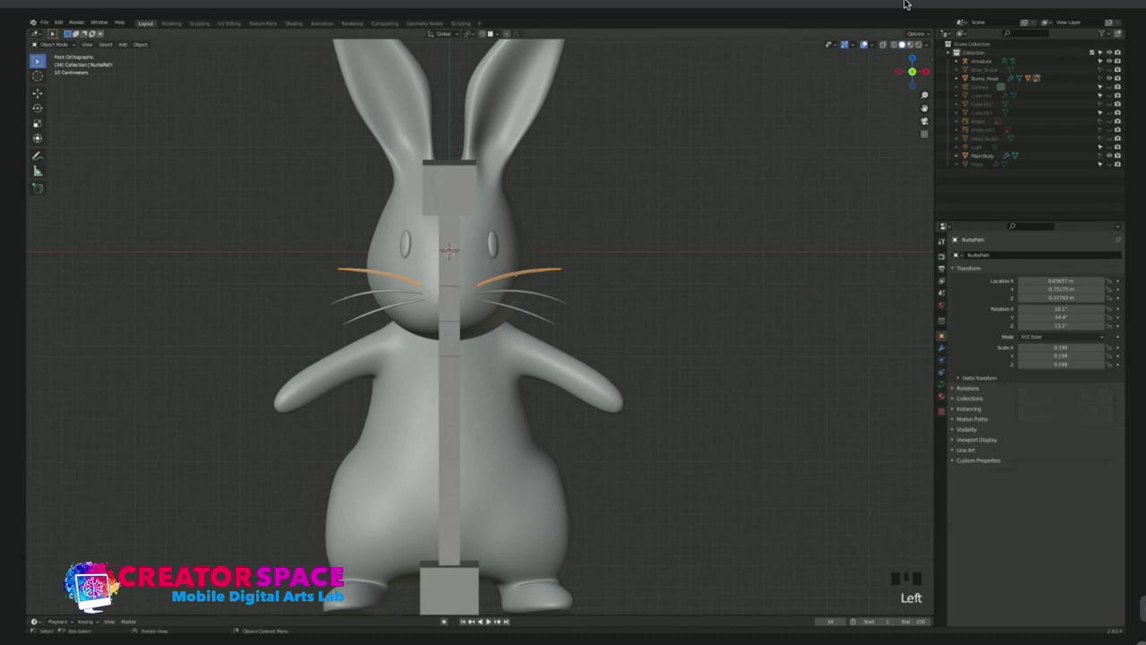
mouse_move(587, 255)
left_mouse_down()
mouse_move(538, 315)
mouse_move(573, 302)
left_mouse_up()
left_click(904, 4)
left_click(904, 4)
left_click(904, 4)
left_click(140, 44)
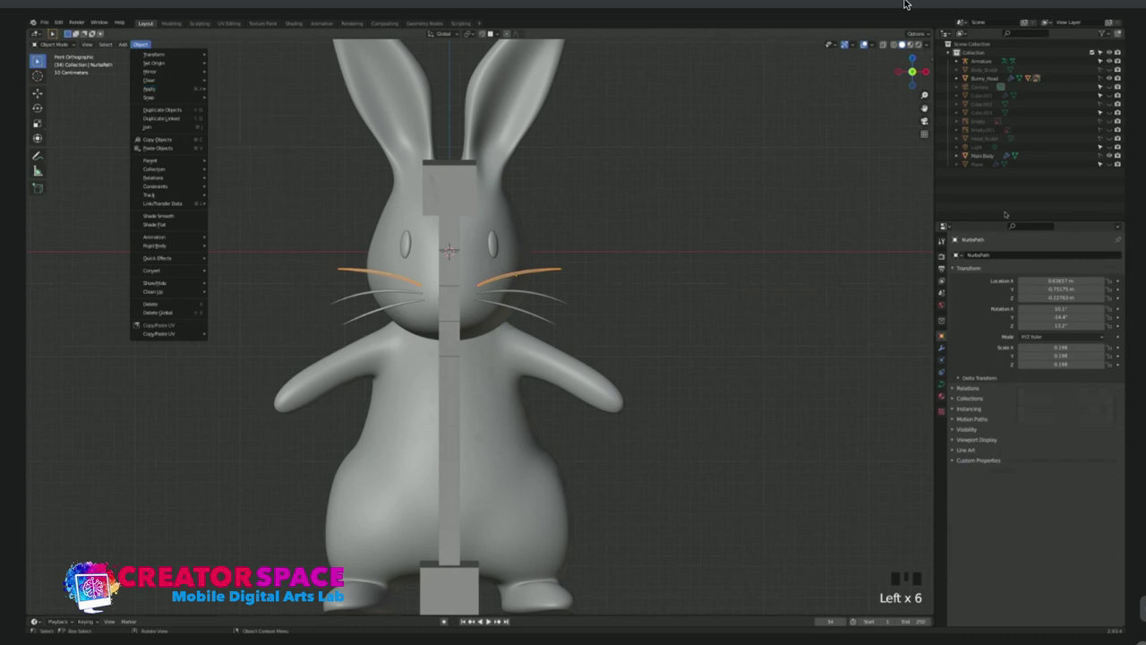
mouse_move(170, 270)
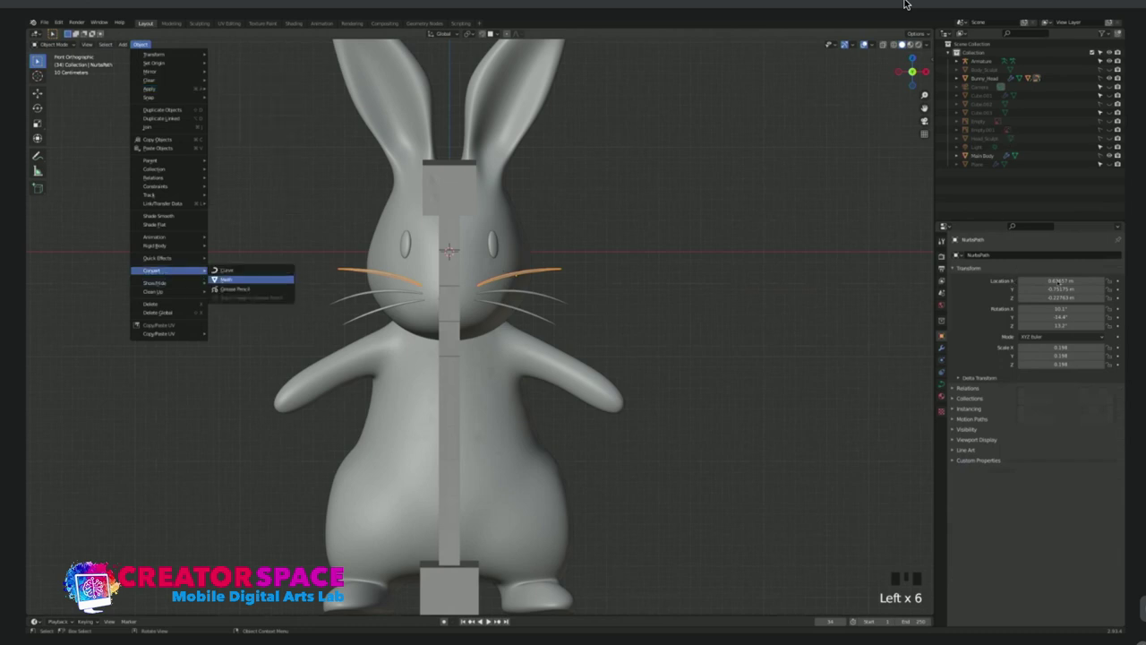
left_click(226, 279)
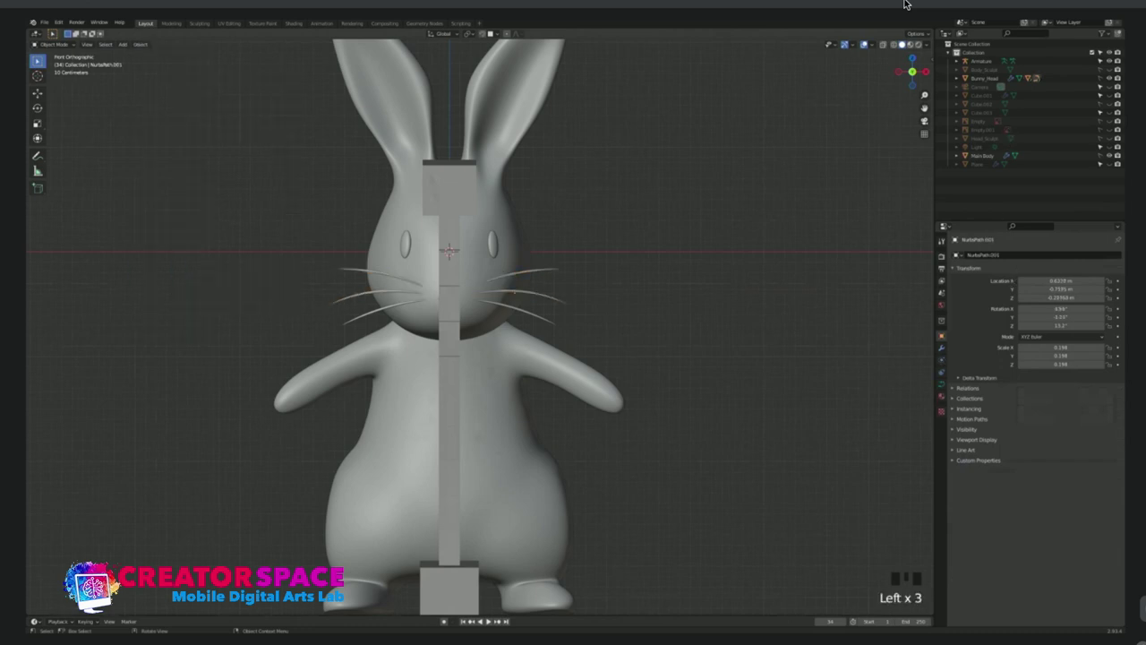
Convert the middle whisker pair to a mesh.
left_click(549, 296)
left_click(141, 45)
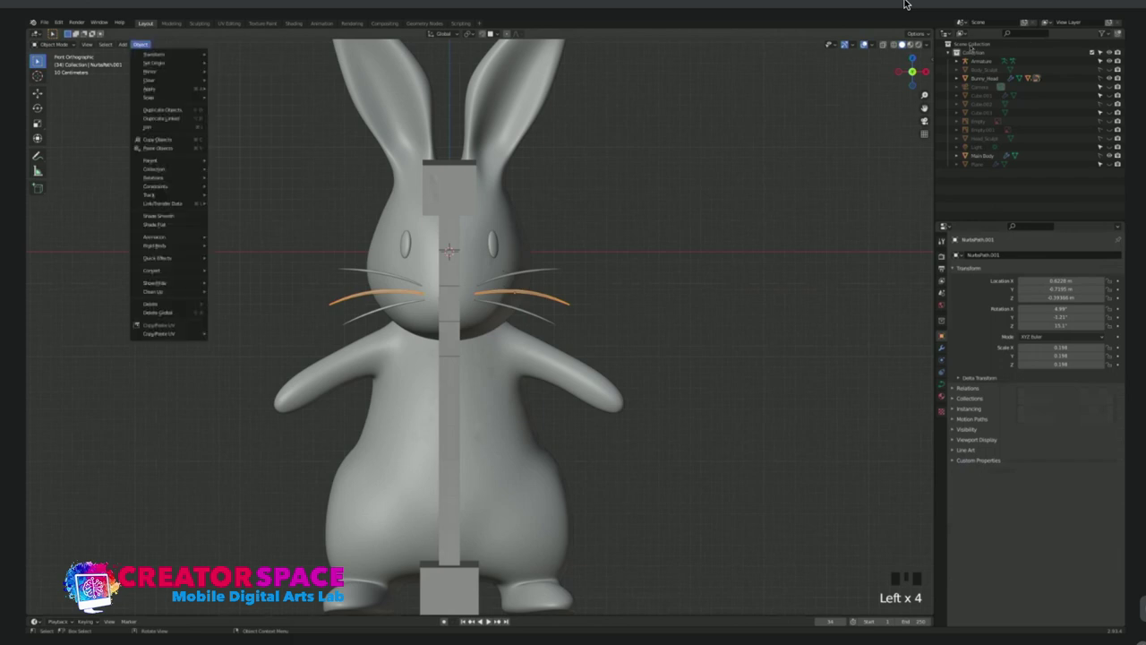
mouse_move(148, 97)
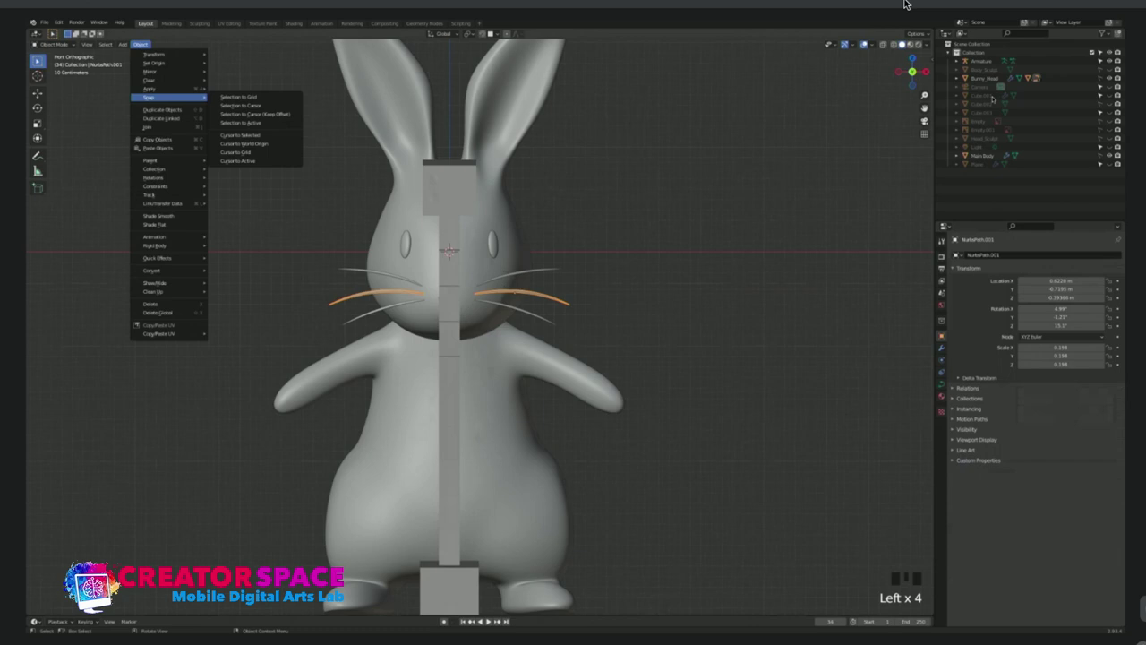
mouse_move(161, 195)
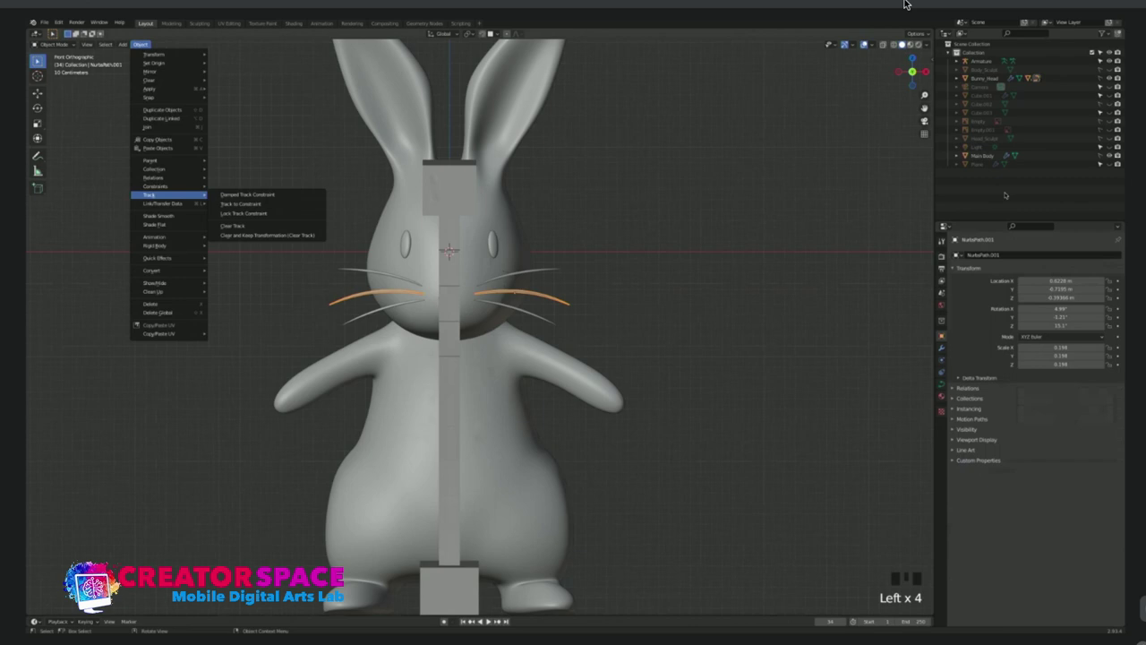
mouse_move(170, 270)
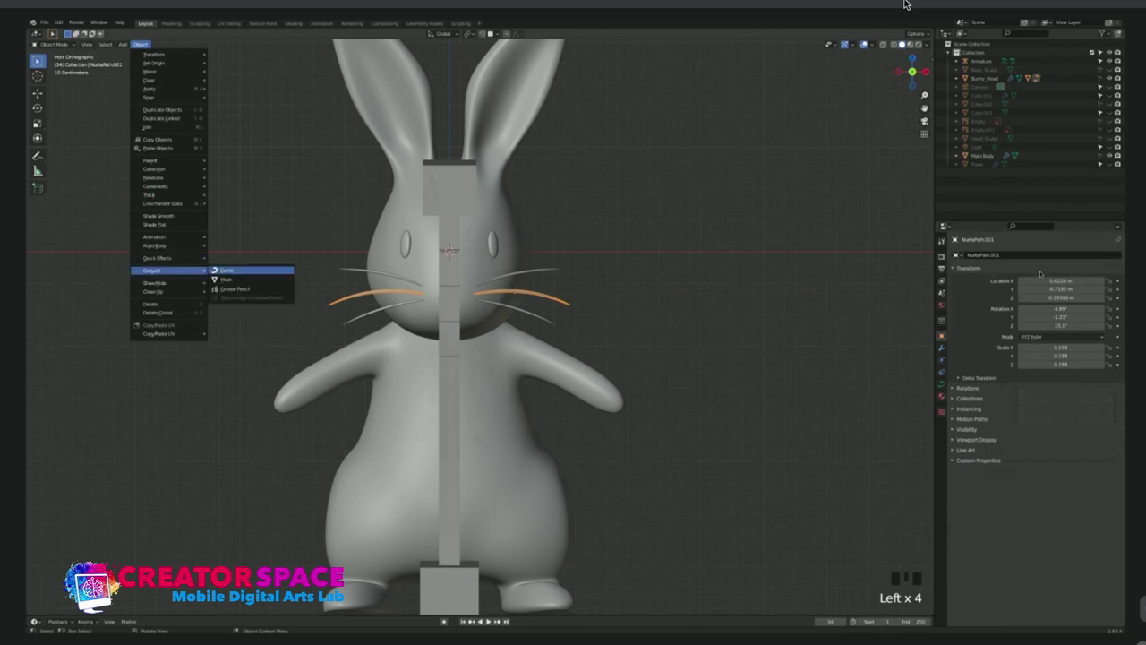
left_click(228, 280)
Convert the lowest whisker pair to a mesh and deselect it.
left_click(523, 310)
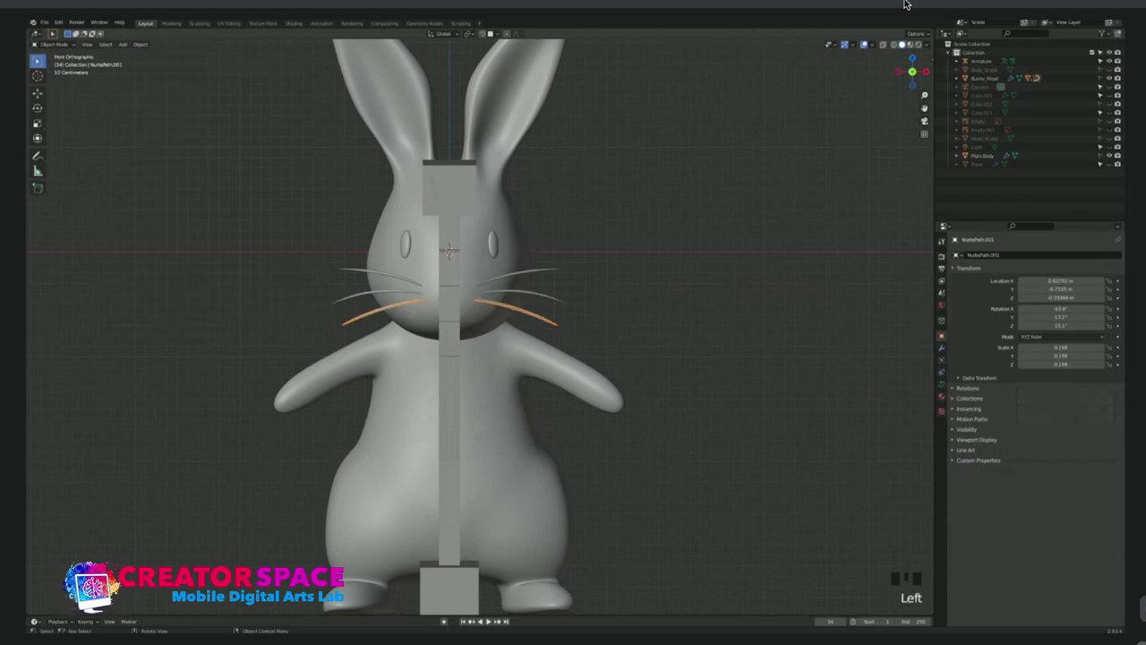
left_click(141, 45)
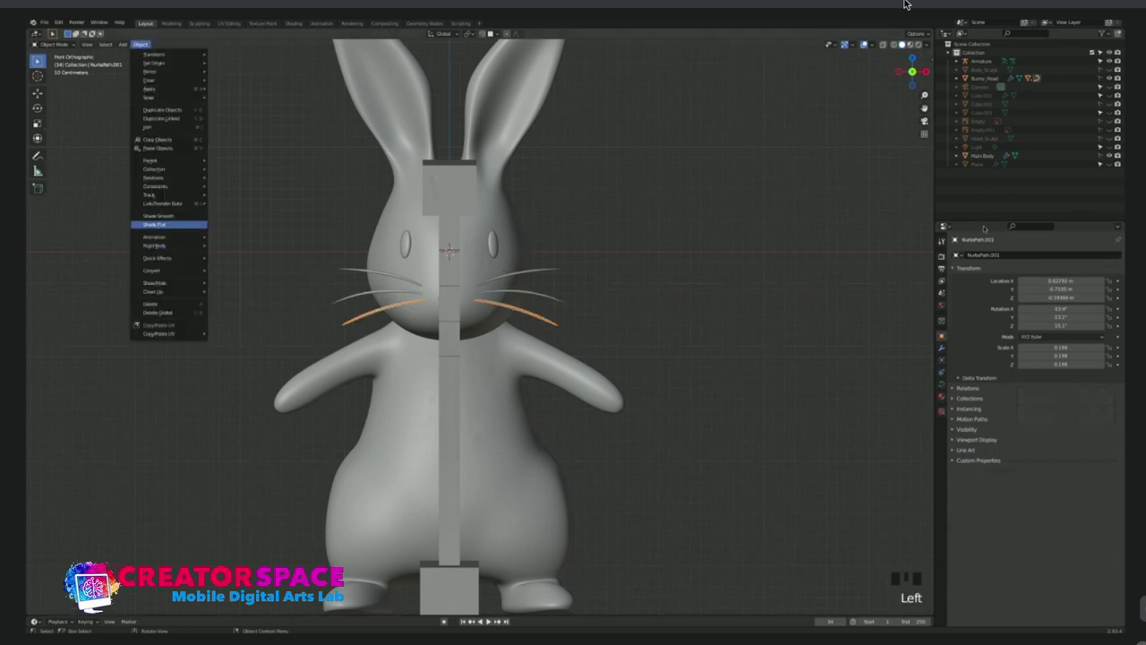
mouse_move(166, 269)
left_click(235, 289)
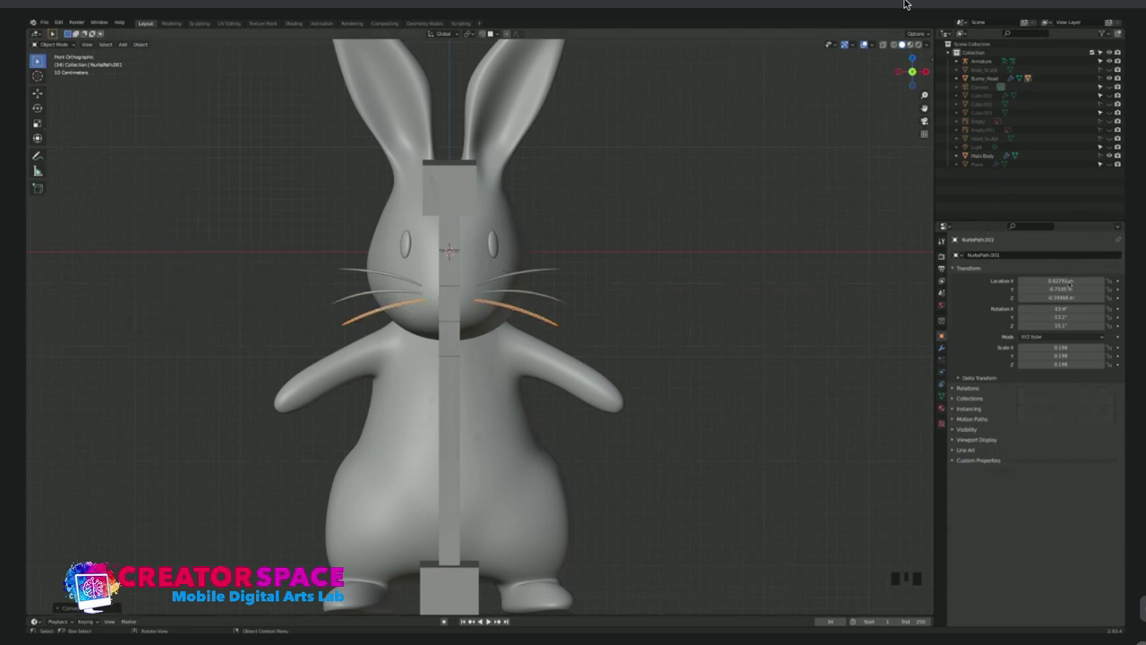
scroll(480, 327, "up", 1)
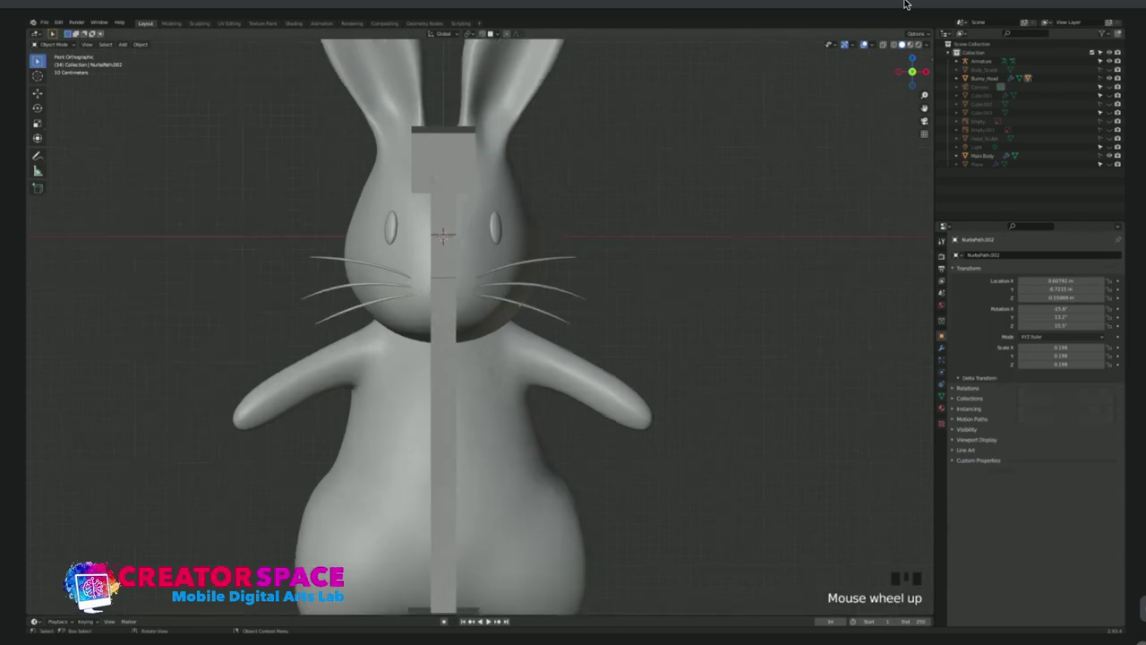
scroll(480, 327, "down", 2)
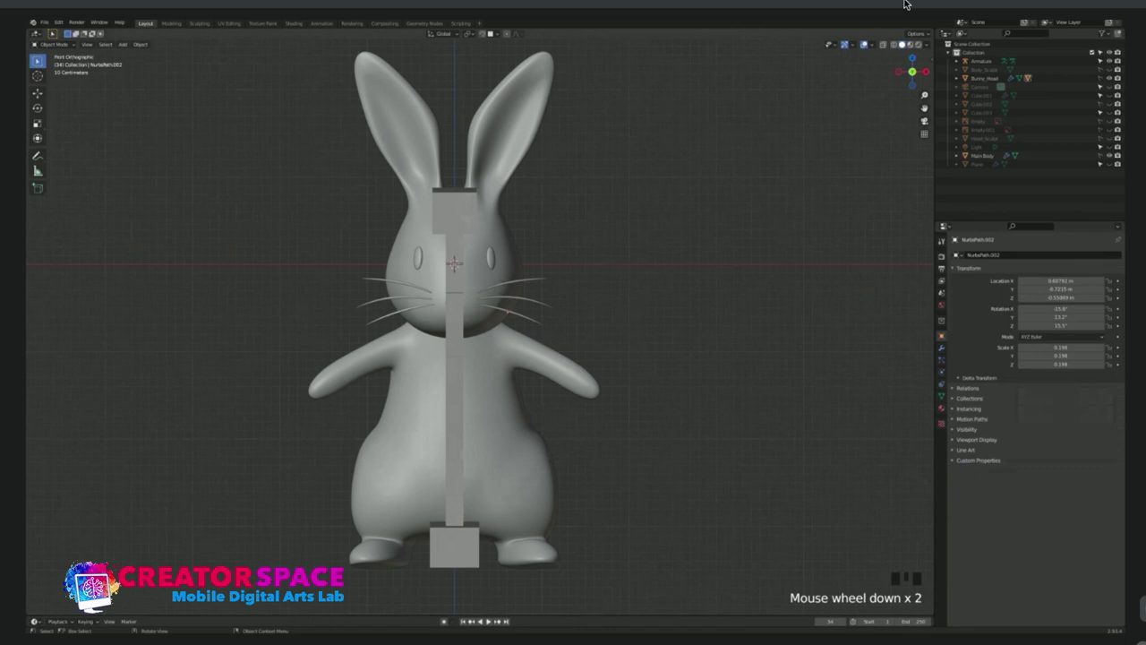
Toggle the Main Body's visibility off and on again to identify which objects make up the bunny.
key("Left")
key("Left")
key("Left")
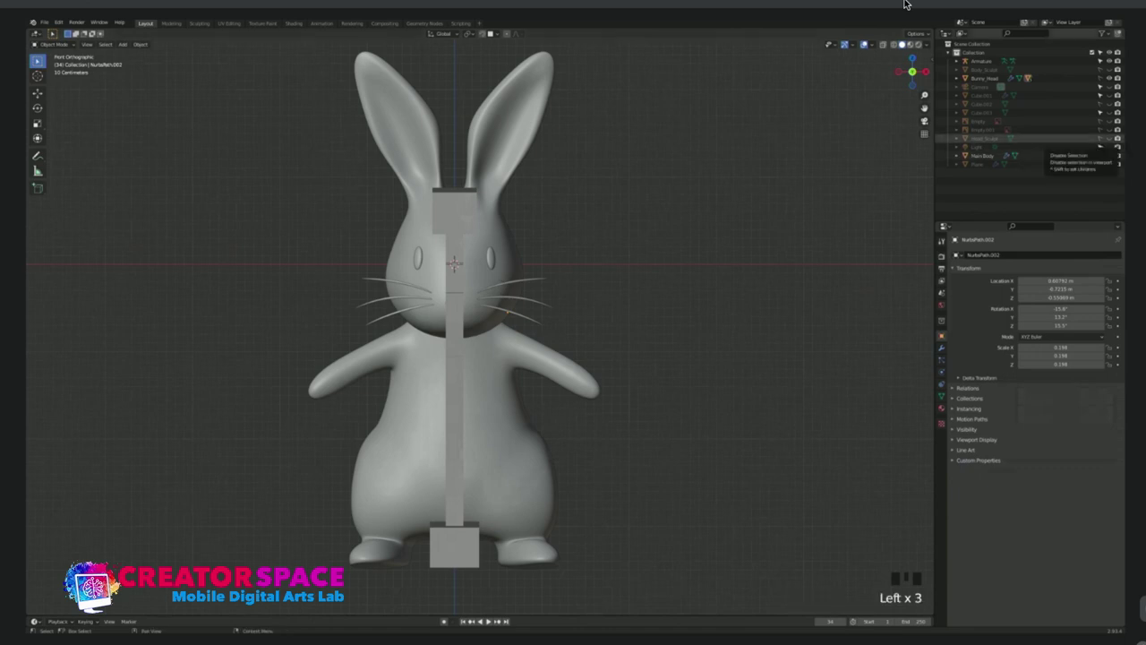
key("Left")
key("Left")
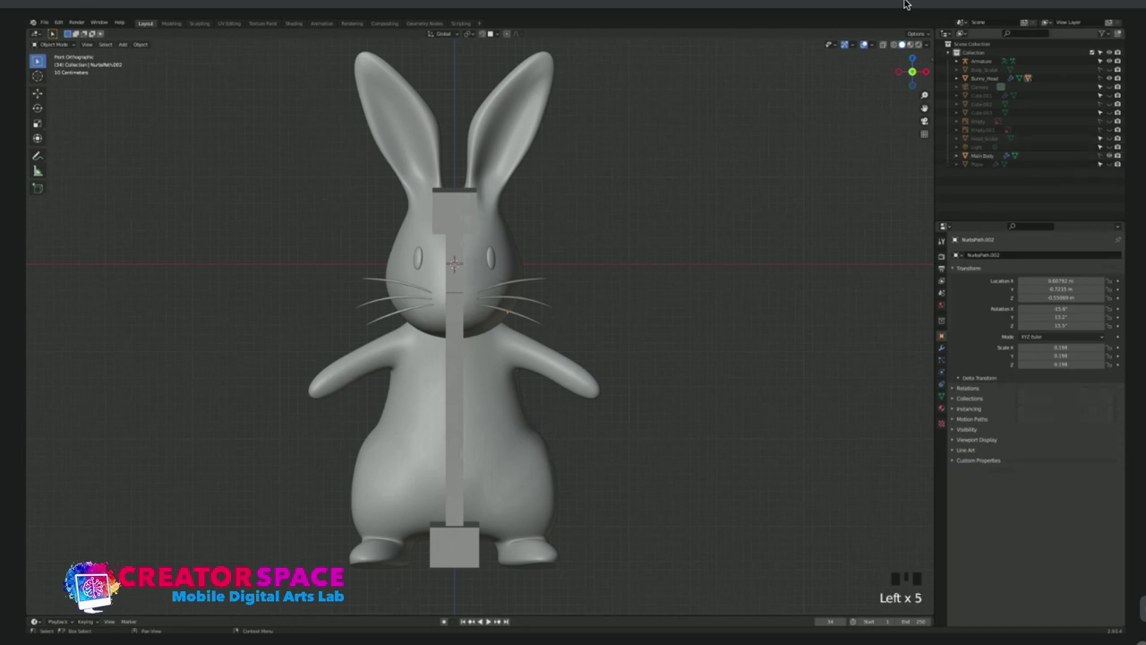
key("Left")
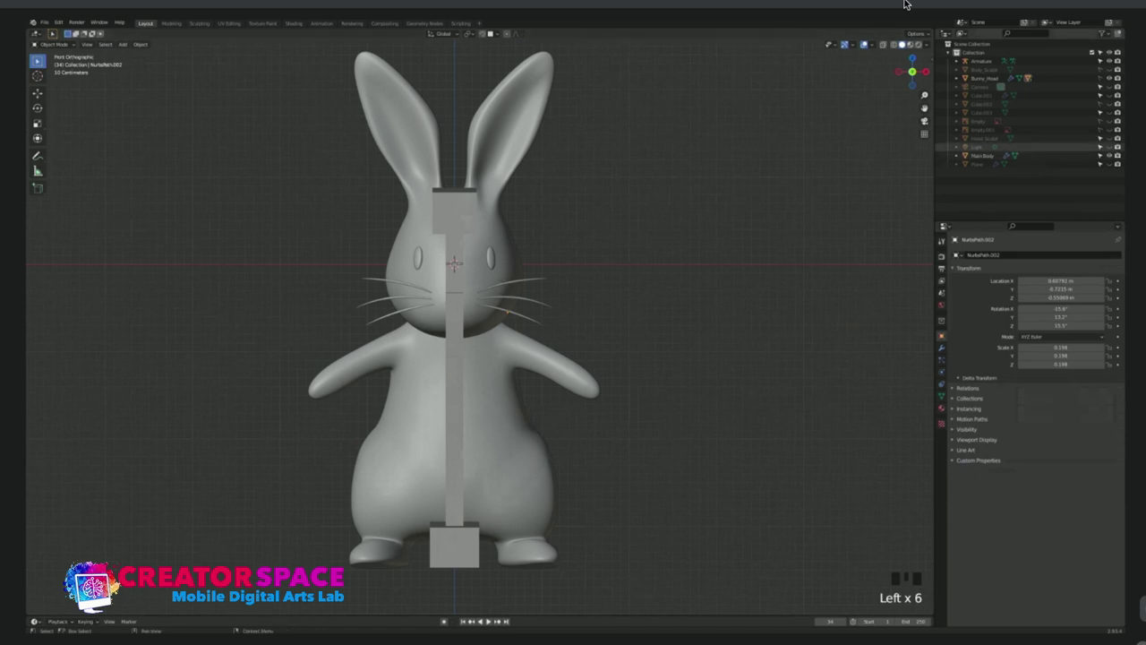
key("Left")
key("Left")
key("Left")
key("Left")
key("Left")
key("Left")
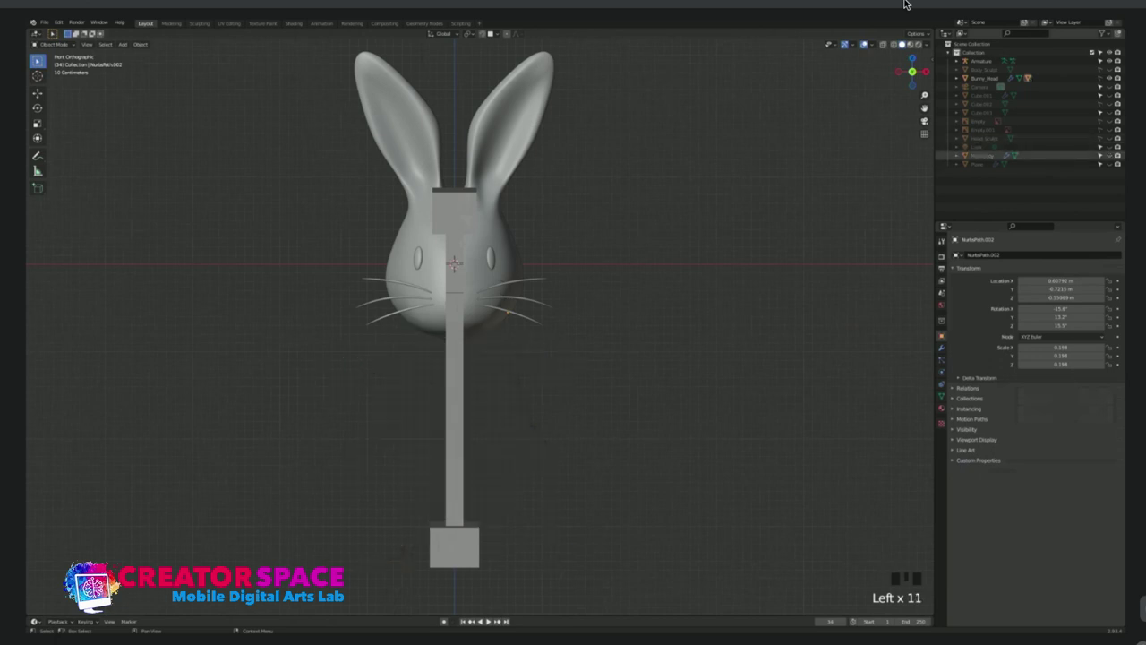
key("Left")
key("Left")
key("Left")
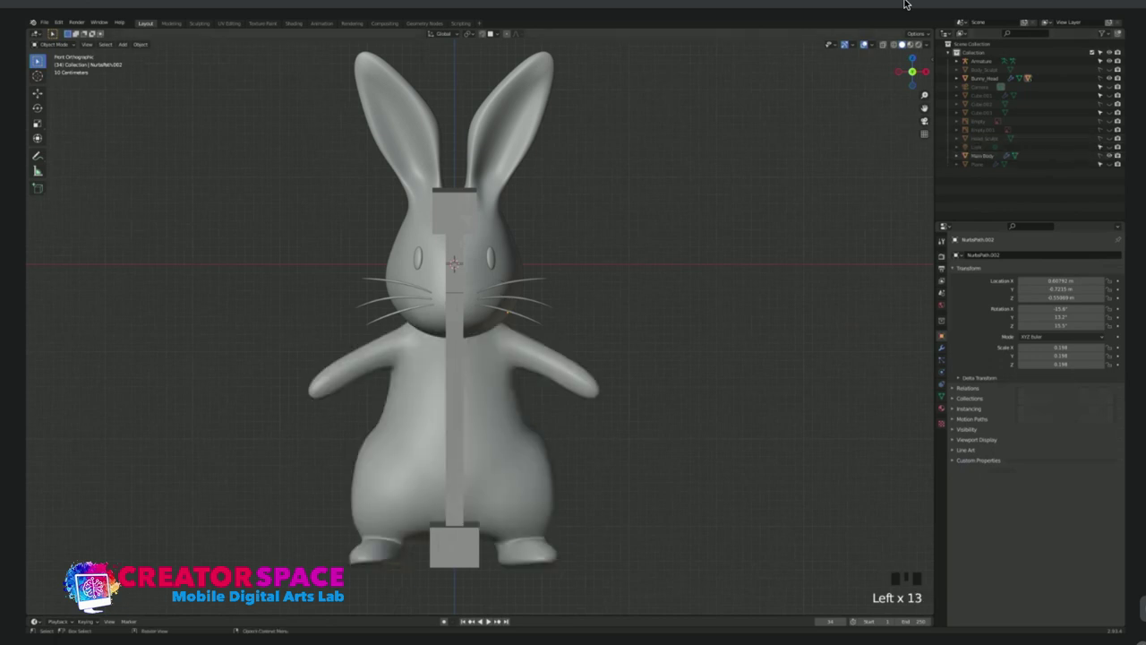
key("Left")
key("Left")
key("Left")
Select the Main Body and Bunny_Head in turn to check which part each covers, then clear the selection.
left_click(982, 155)
key("Left")
key("Left")
key("Left")
key("Left")
key("Left")
key("Left")
key("Left")
key("Left")
key("Left")
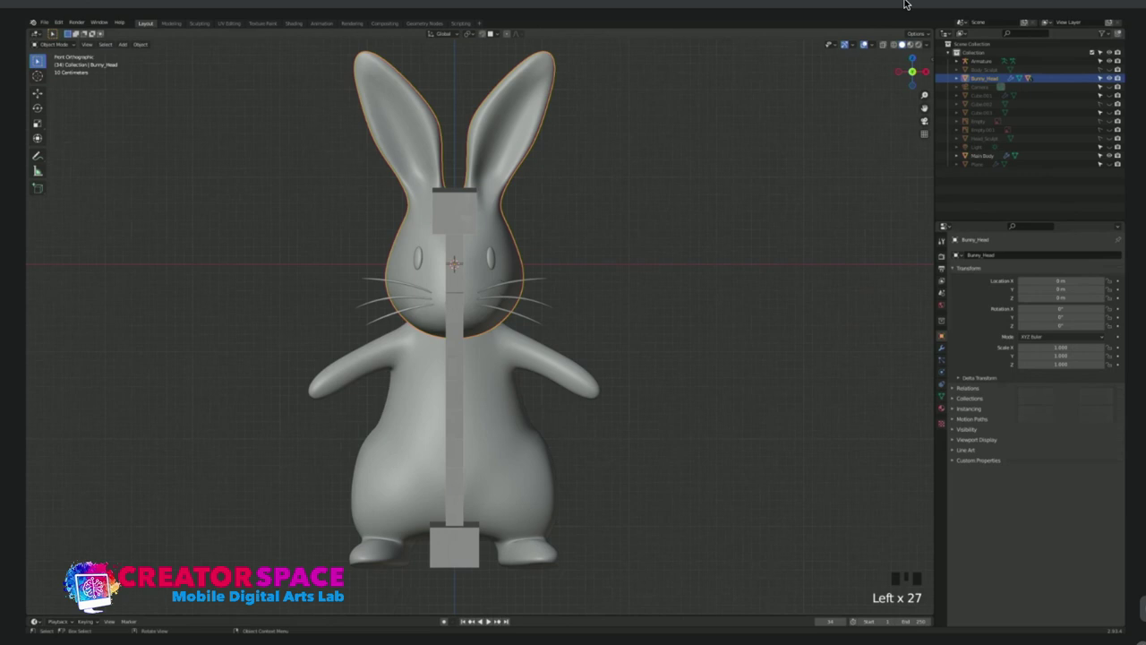
left_click(662, 233)
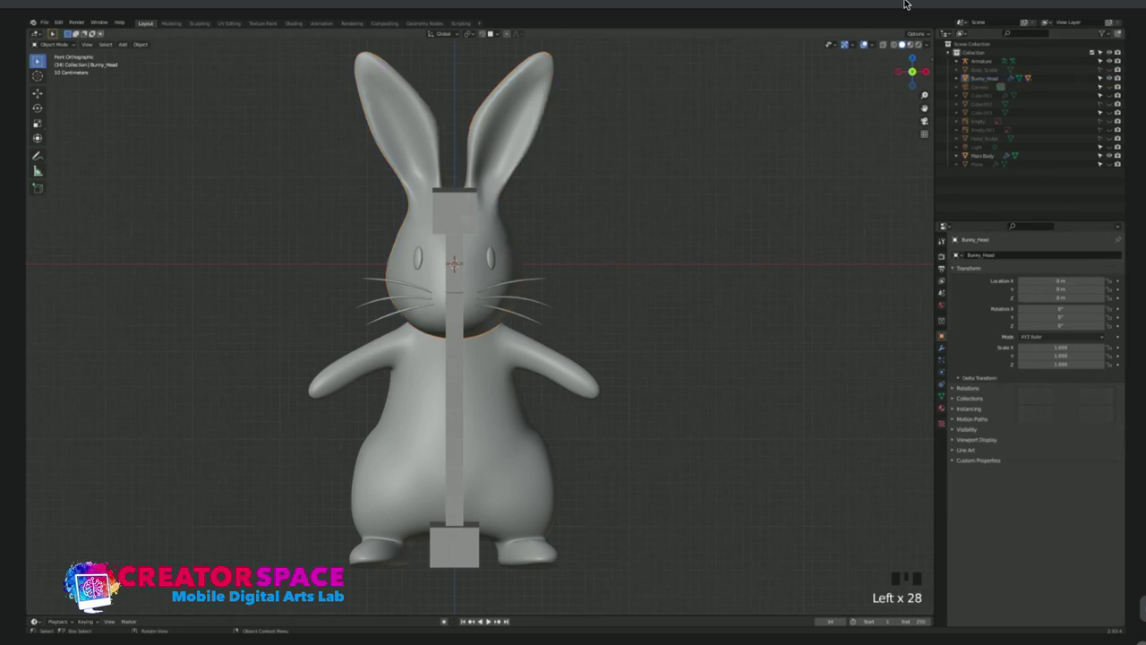
Parent Bunny_Head and Main Body to the Armature with Automatic Weights.
left_click(905, 4)
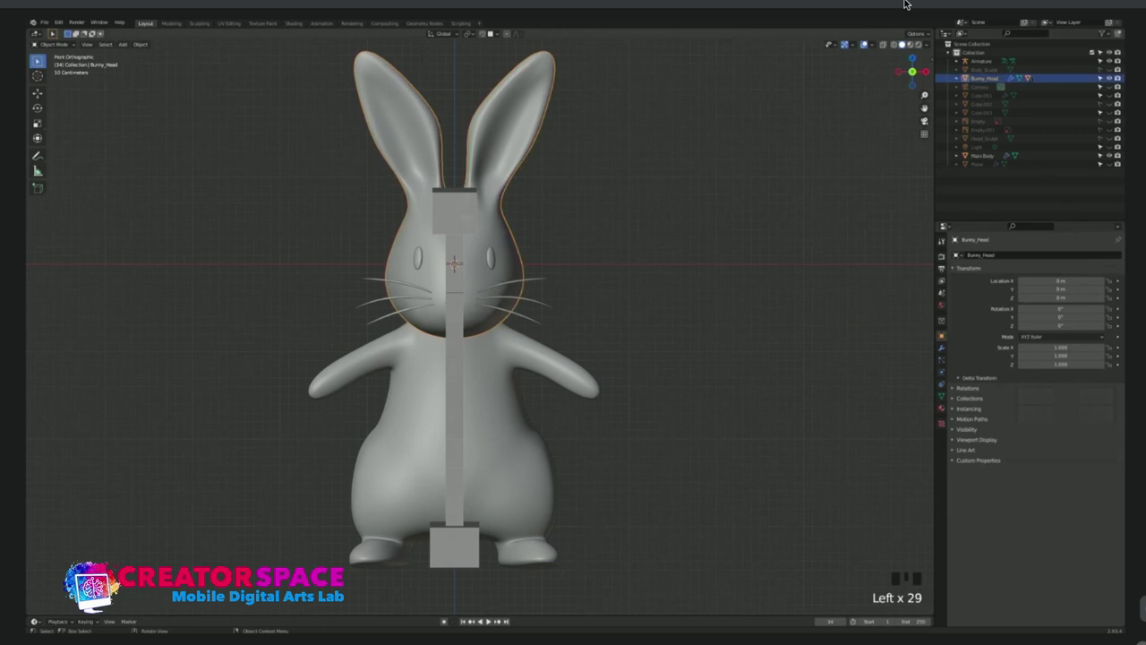
left_click(904, 4, "shift")
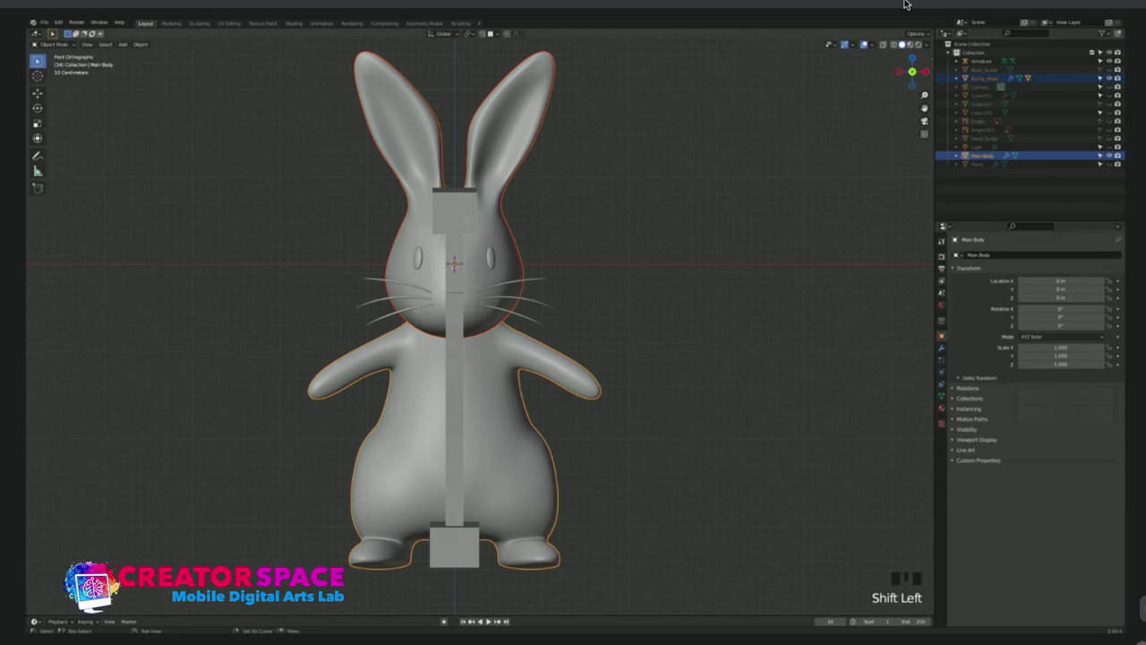
left_click(904, 5, "shift")
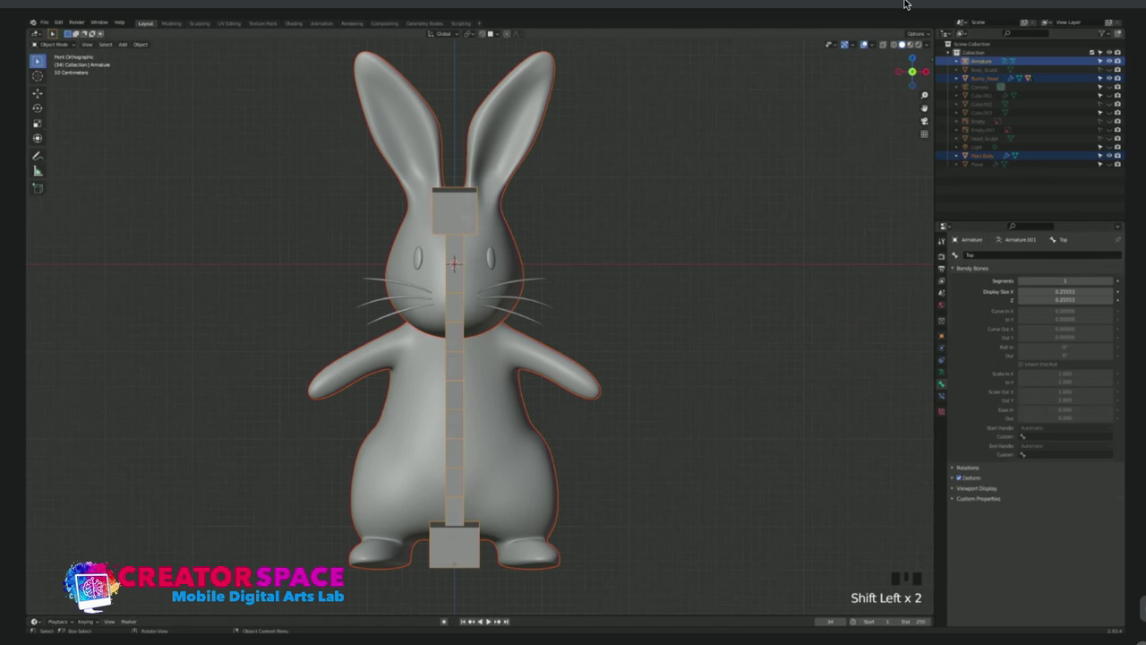
key("ctrl+p")
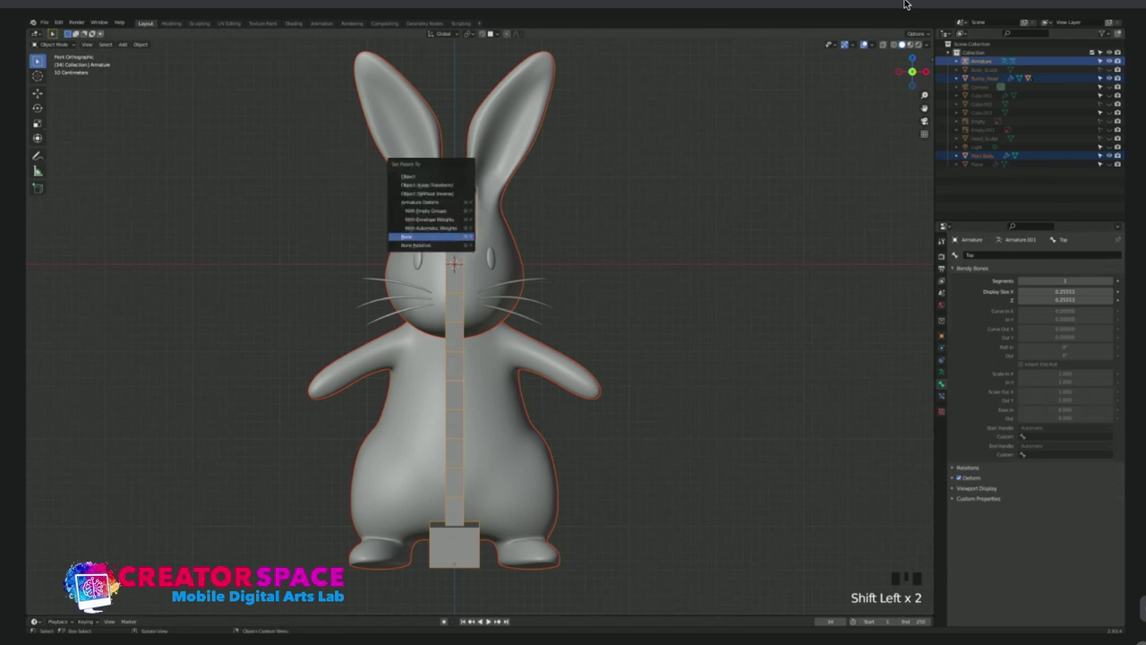
key("Up")
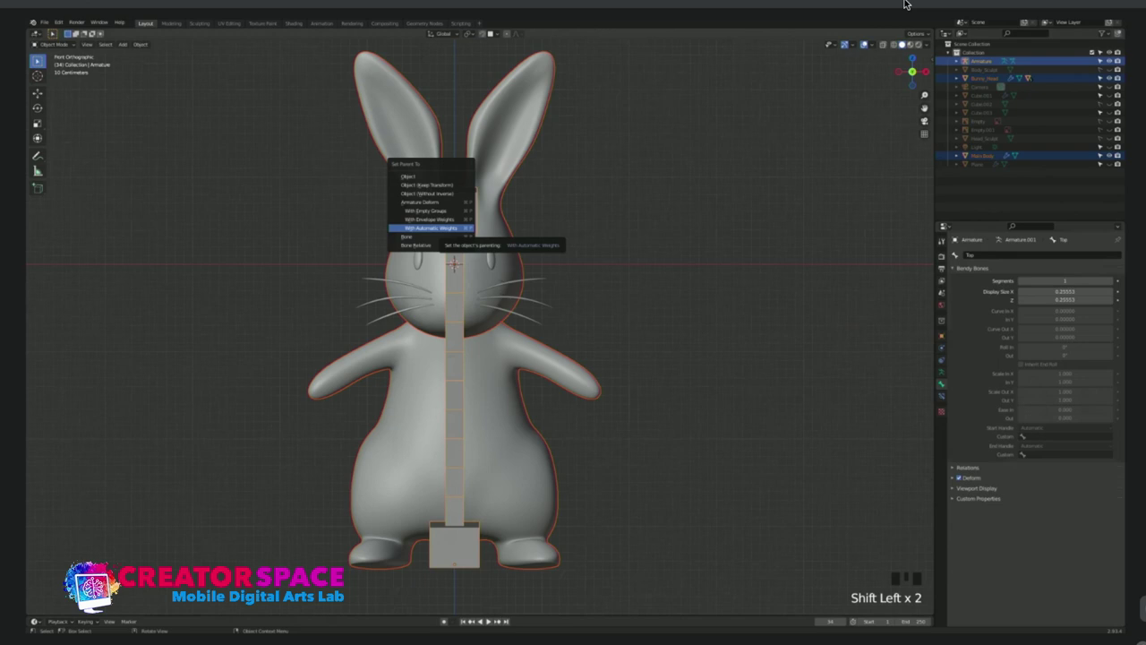
left_click(439, 228)
Put the Armature in Pose Mode, test-move the Top bone to check the mesh deformation, revert the move and deselect the bone.
left_click(627, 241)
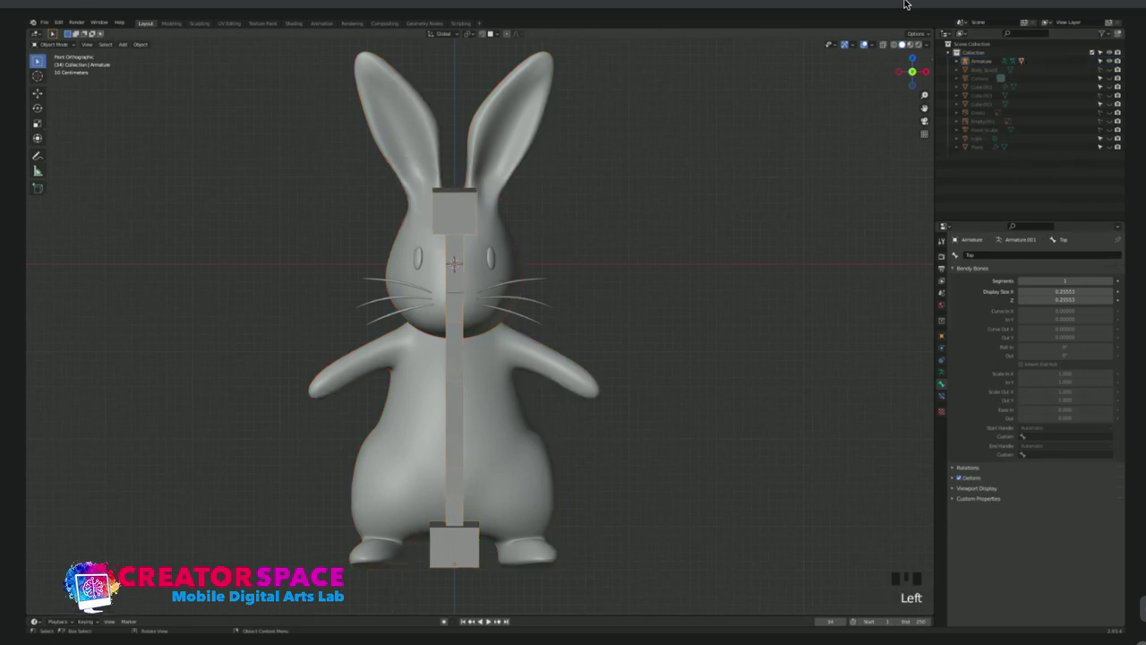
left_click(904, 4)
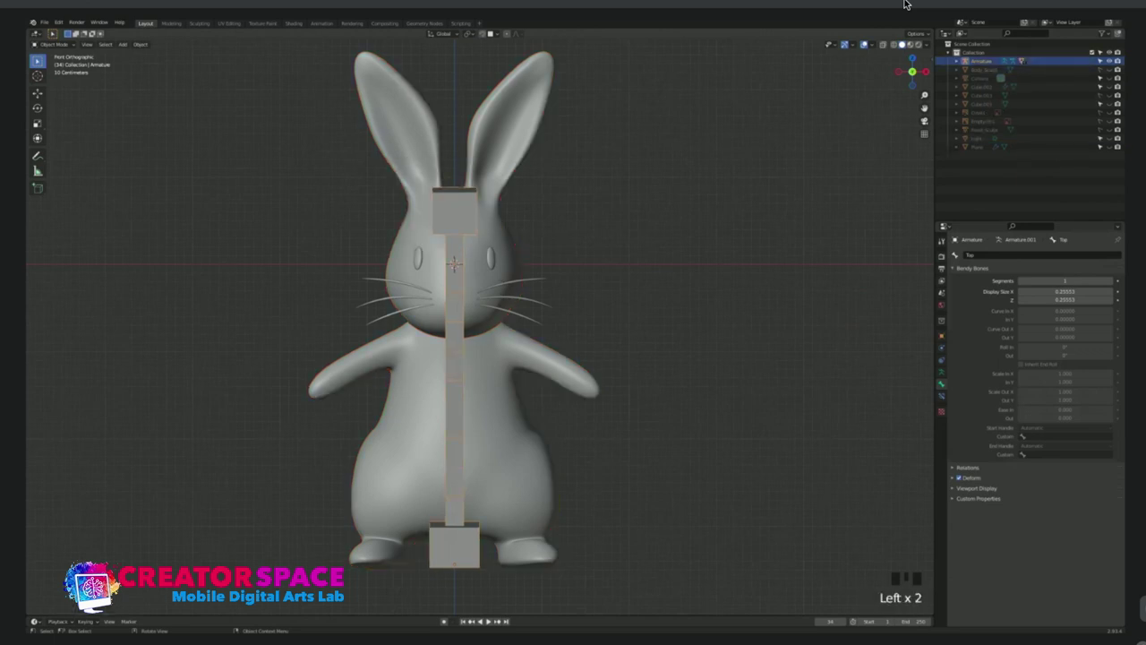
key("ctrl+Tab")
left_click(454, 212)
key("g")
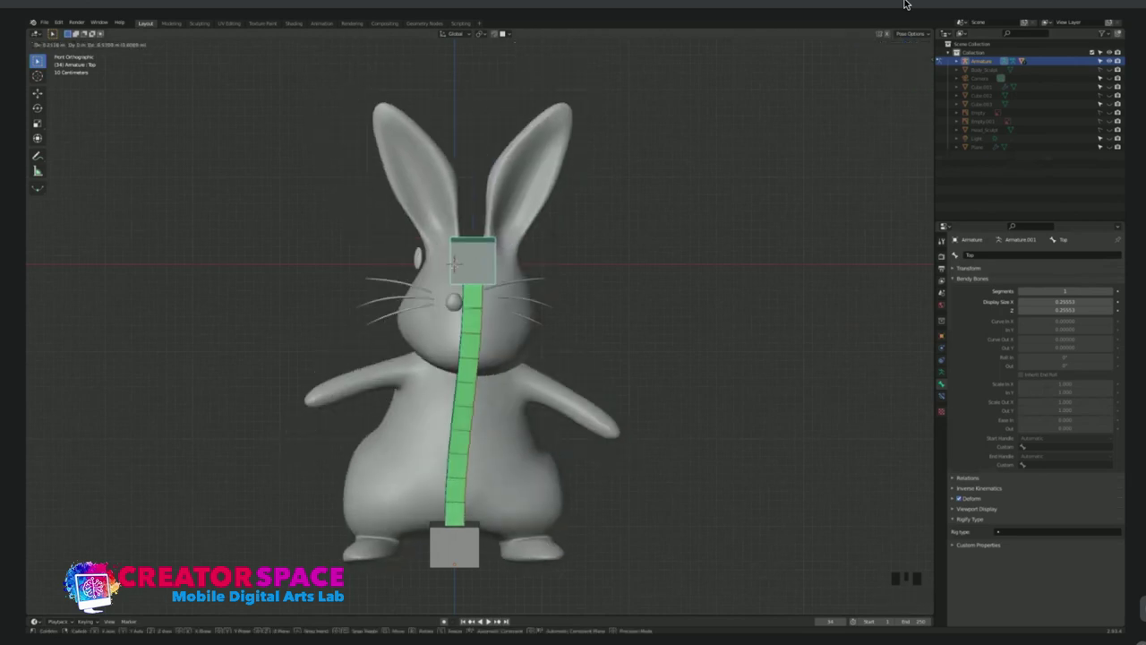
key("Escape")
key("ctrl+z")
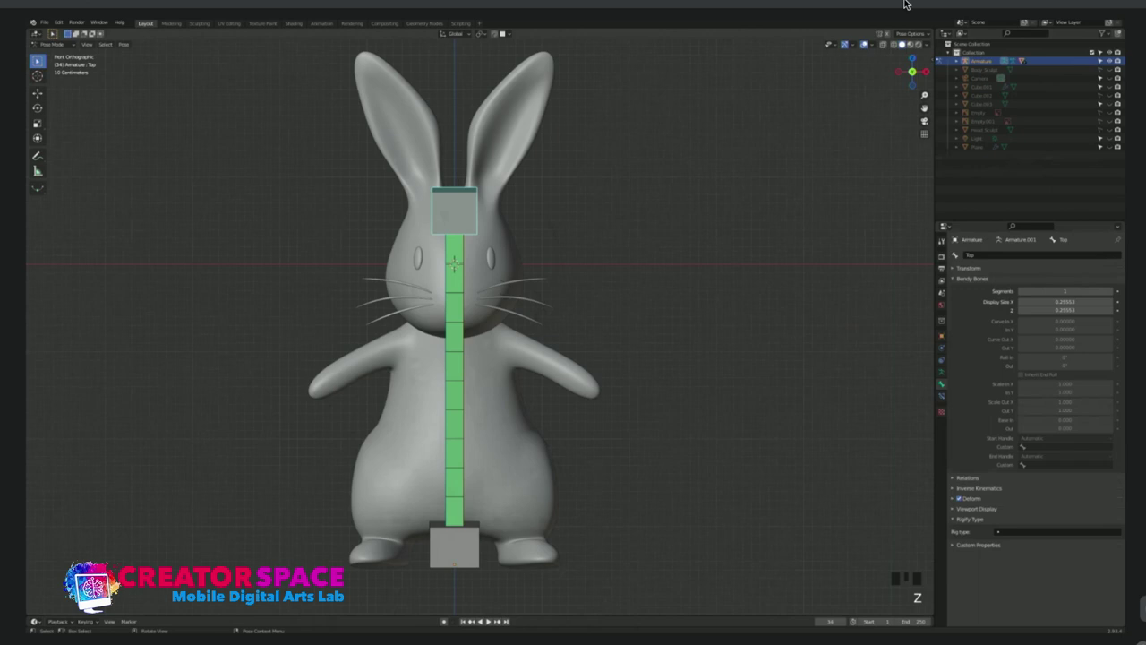
left_click(635, 215)
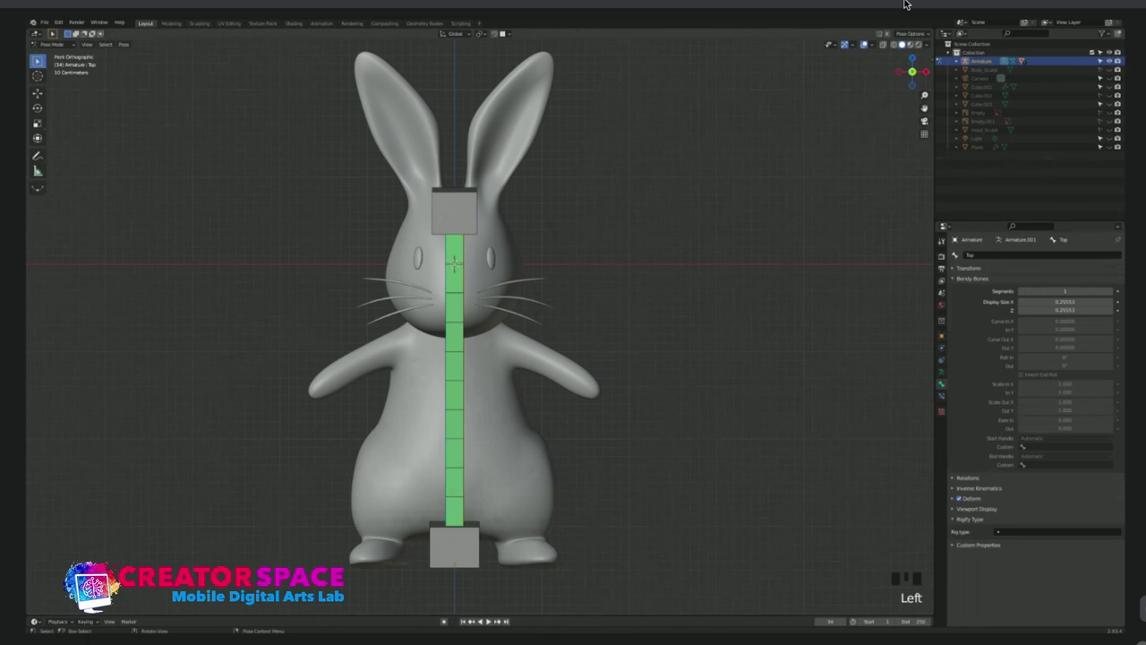
Return the Armature to Object Mode and turn off In Front in its viewport display settings.
key("ctrl+Tab")
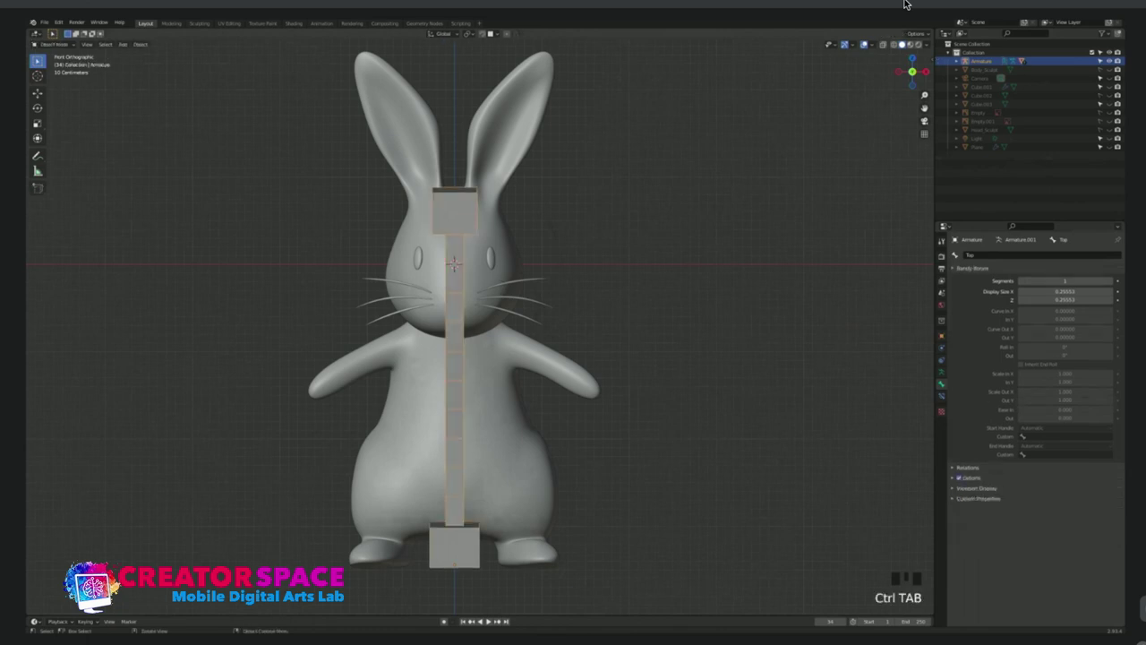
left_click(498, 234)
left_click(491, 258)
left_click(420, 295)
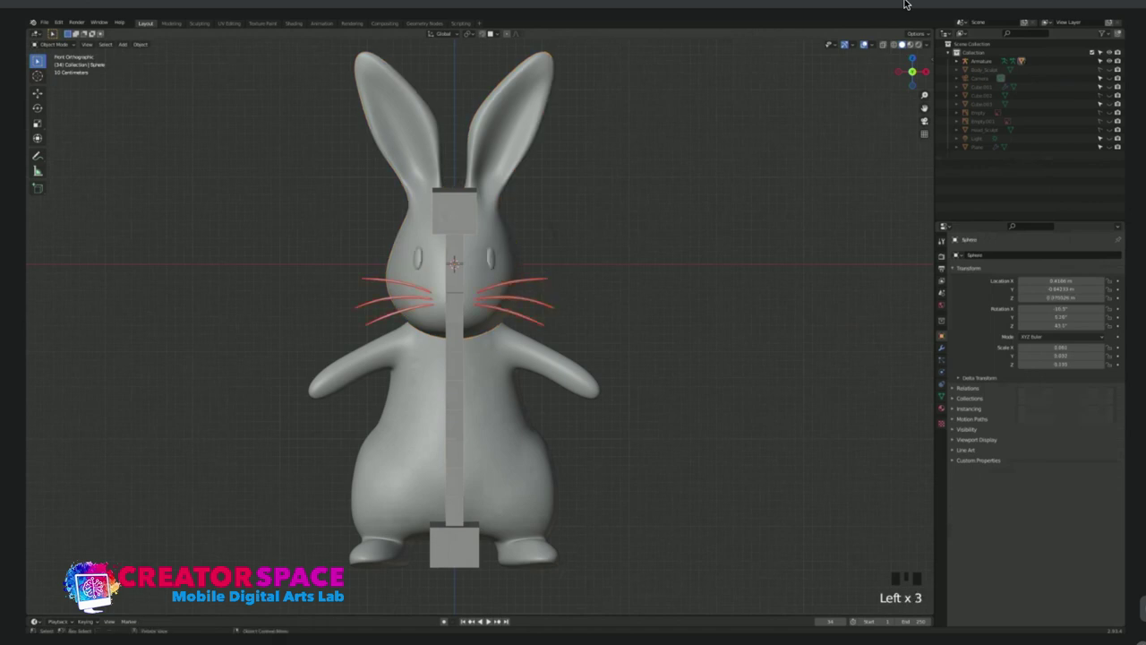
left_click(420, 295)
left_click(421, 295)
left_click(455, 403)
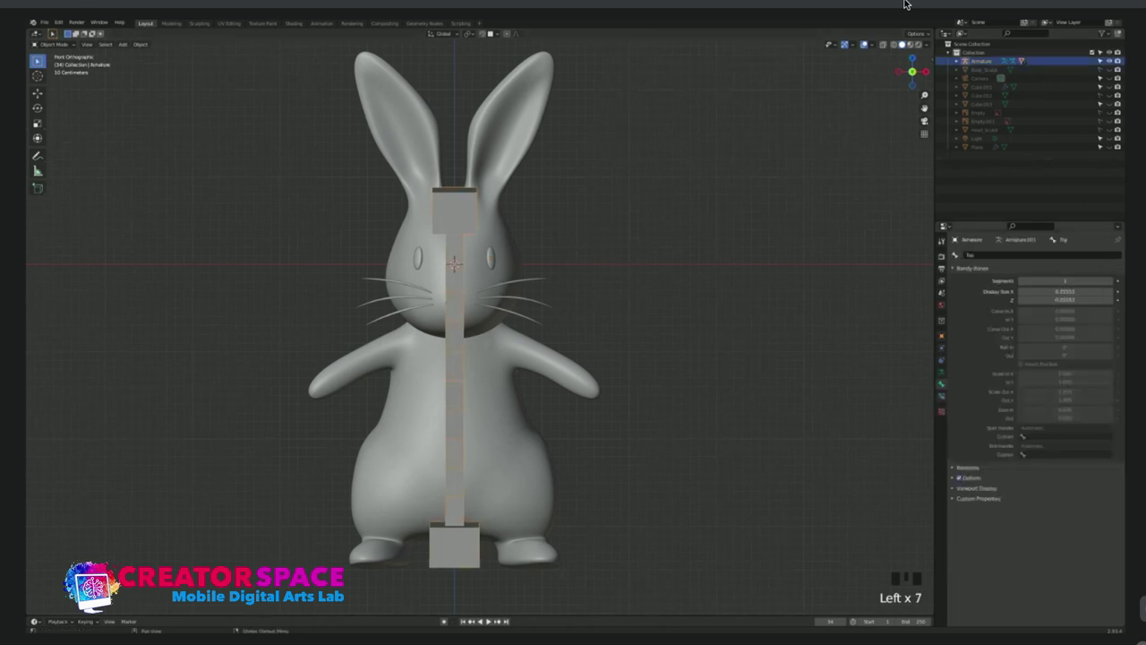
left_click(941, 372)
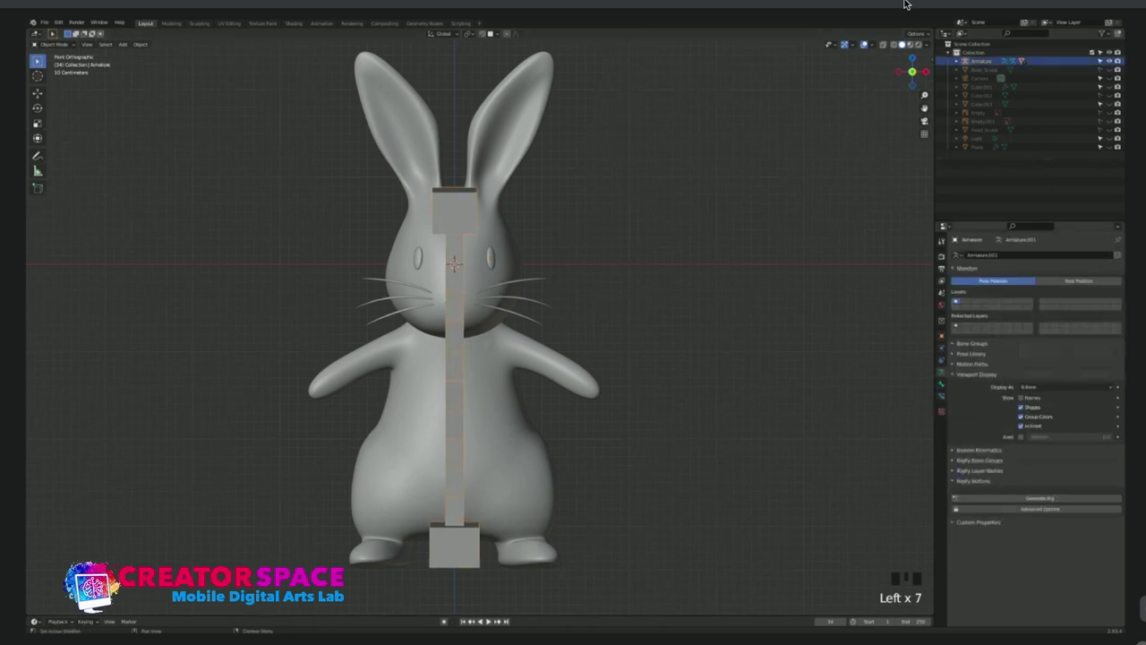
left_click(1020, 426)
left_click(699, 359)
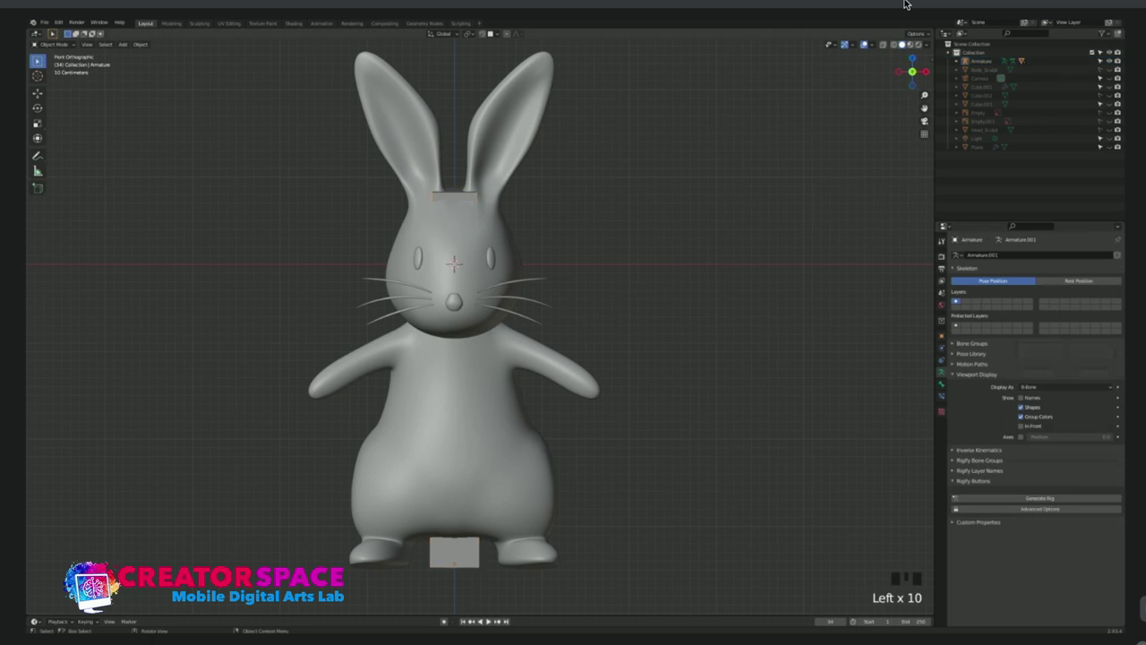
Parent the bunny's eyes, nose and whiskers to the Armature with Automatic Weights.
left_click(491, 258)
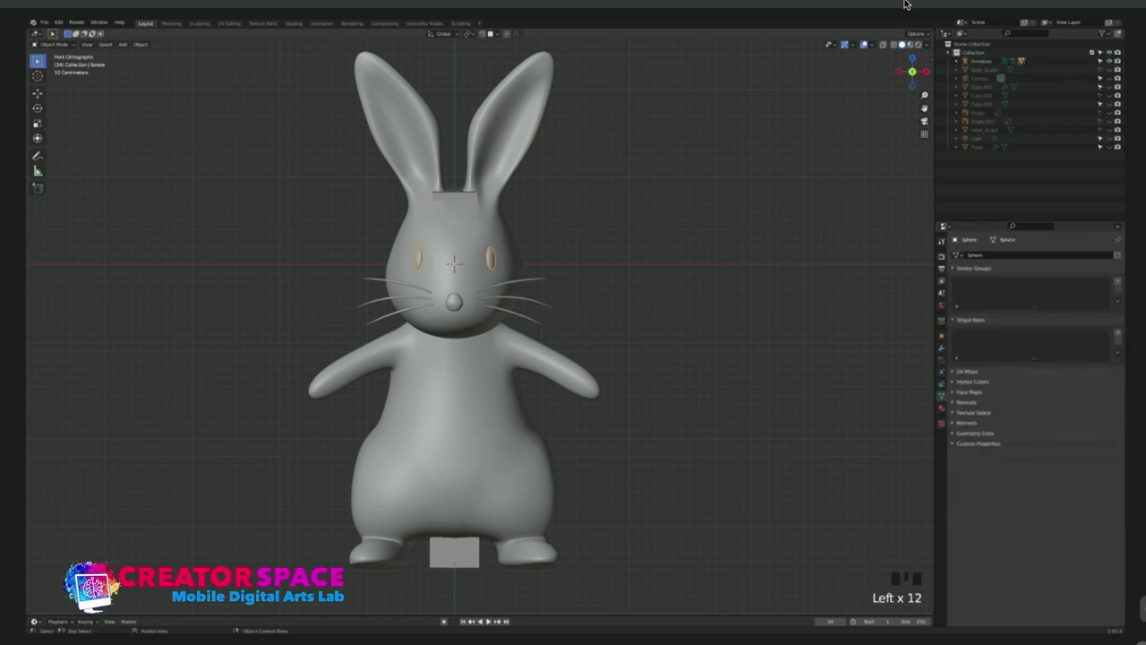
left_click(454, 301, "shift")
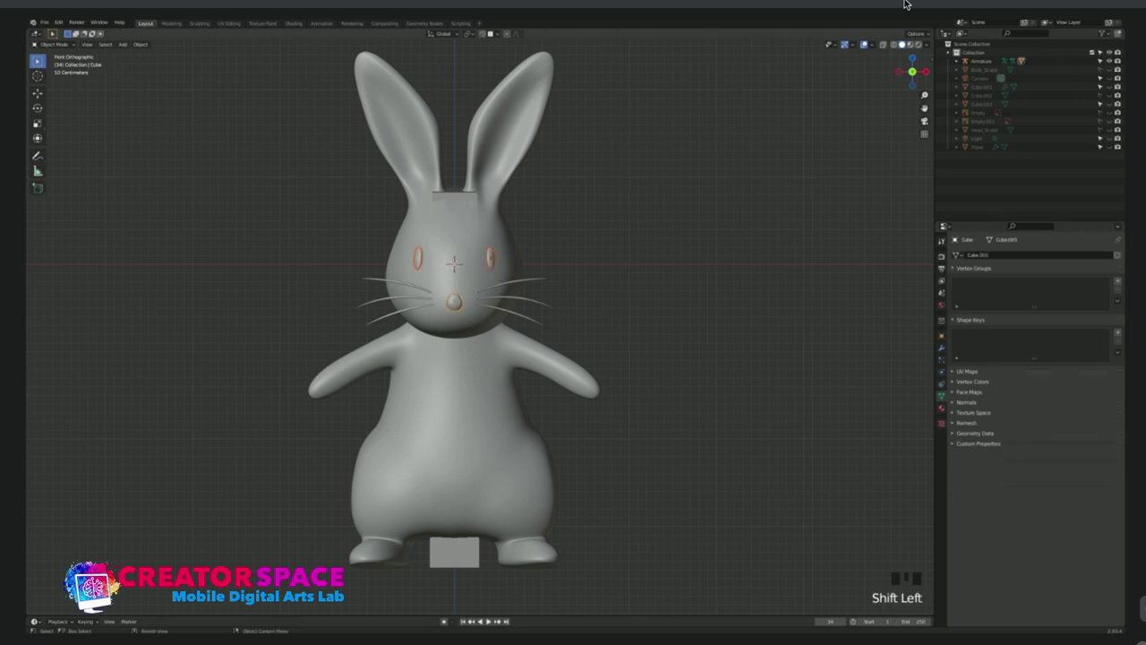
left_click(536, 288, "shift")
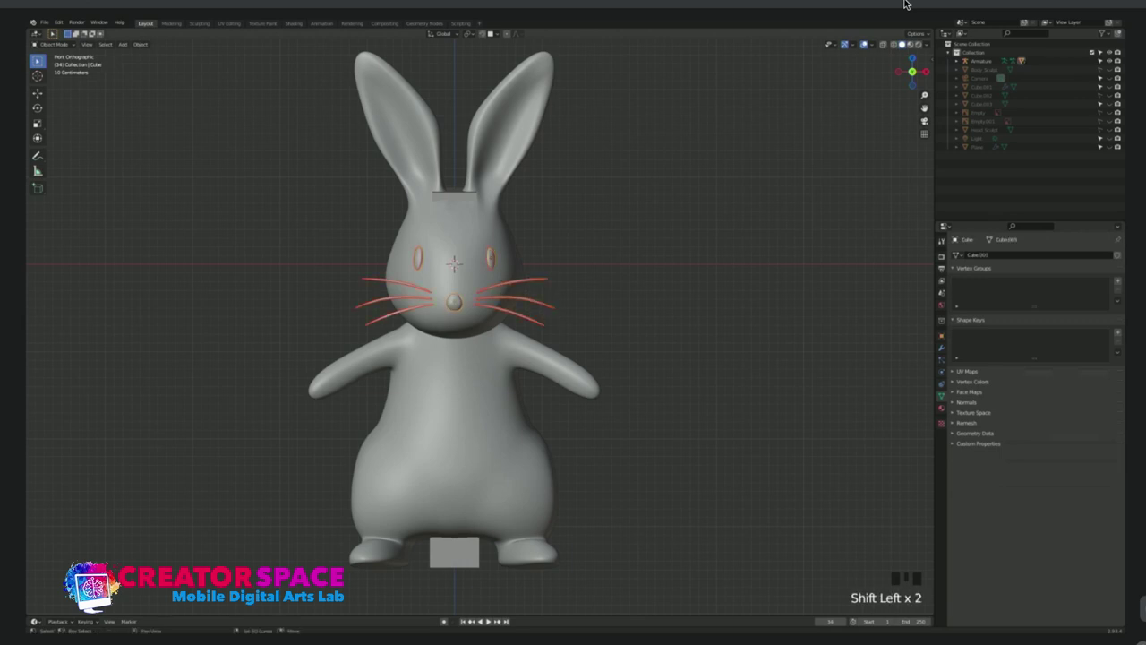
left_click(455, 196, "shift")
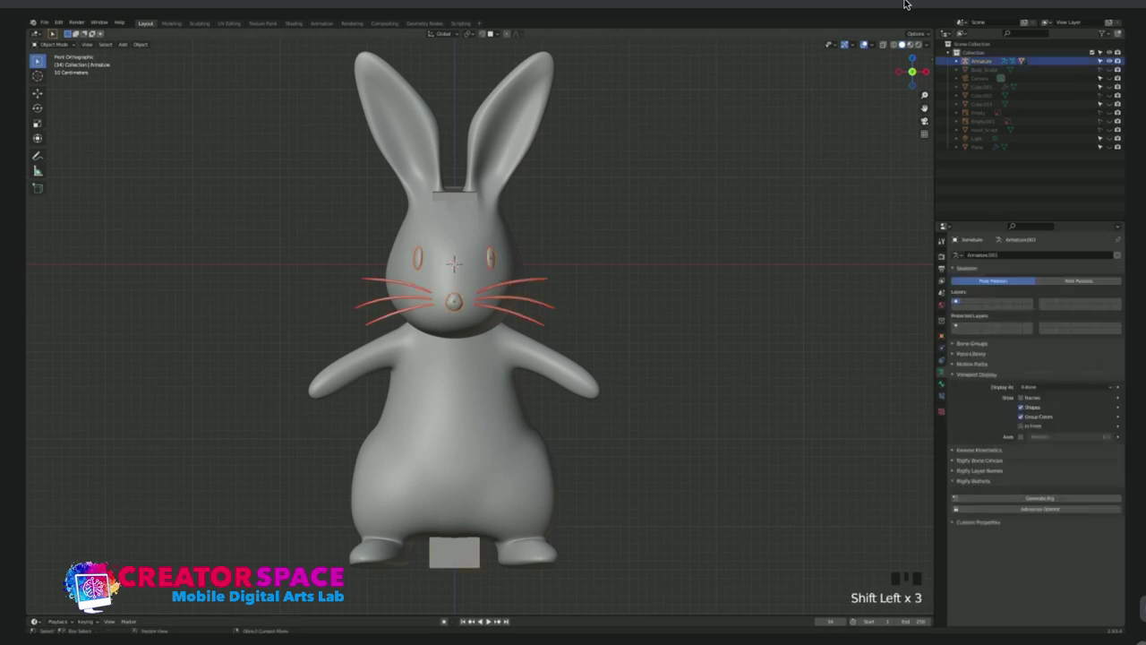
key("ctrl+p")
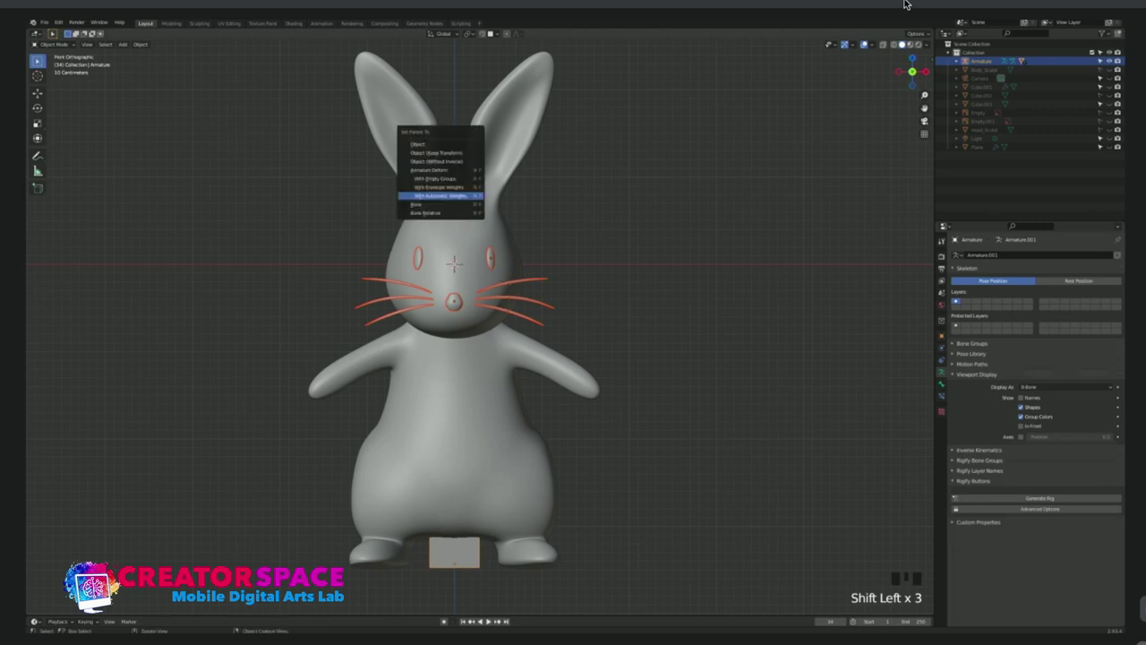
key("Return")
left_click(627, 233)
left_click(904, 4)
Put the Armature in Pose Mode, test-move and rotate the Top bone to check the facial features, and undo the transforms.
key("ctrl+Tab")
left_click(458, 191)
key("g")
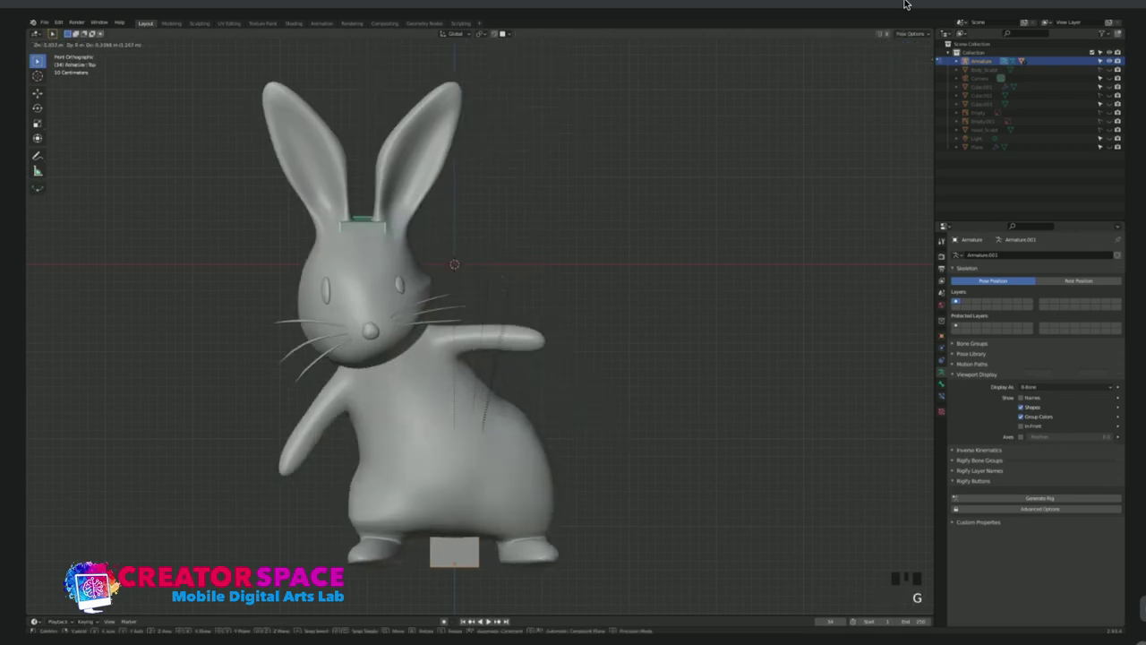
key("r")
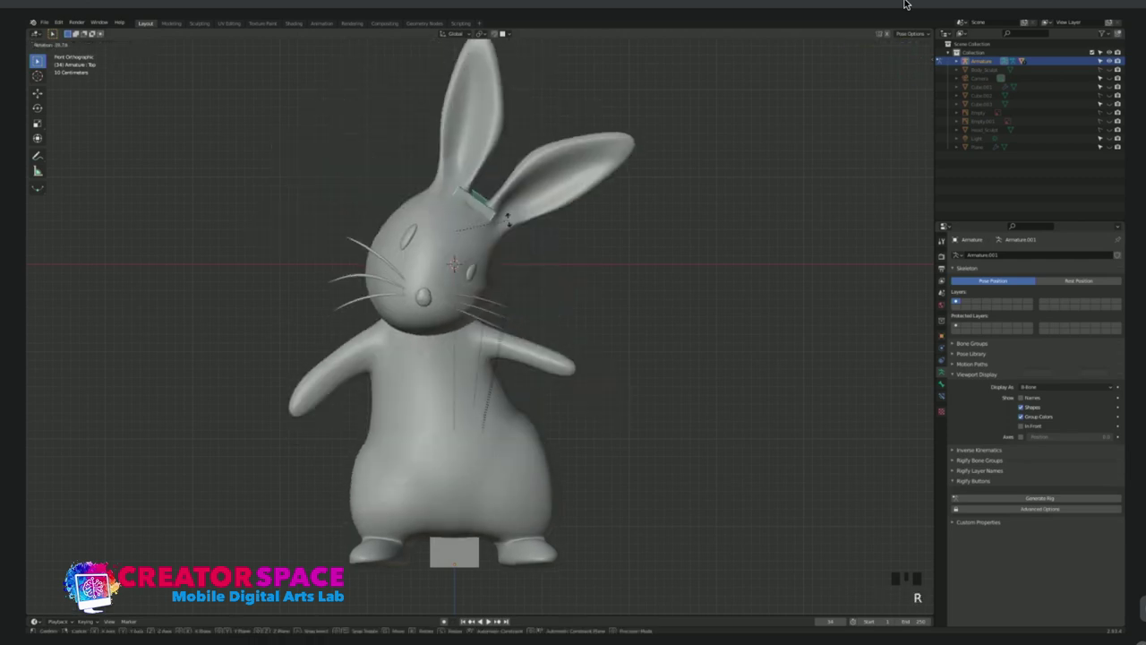
left_click(455, 179)
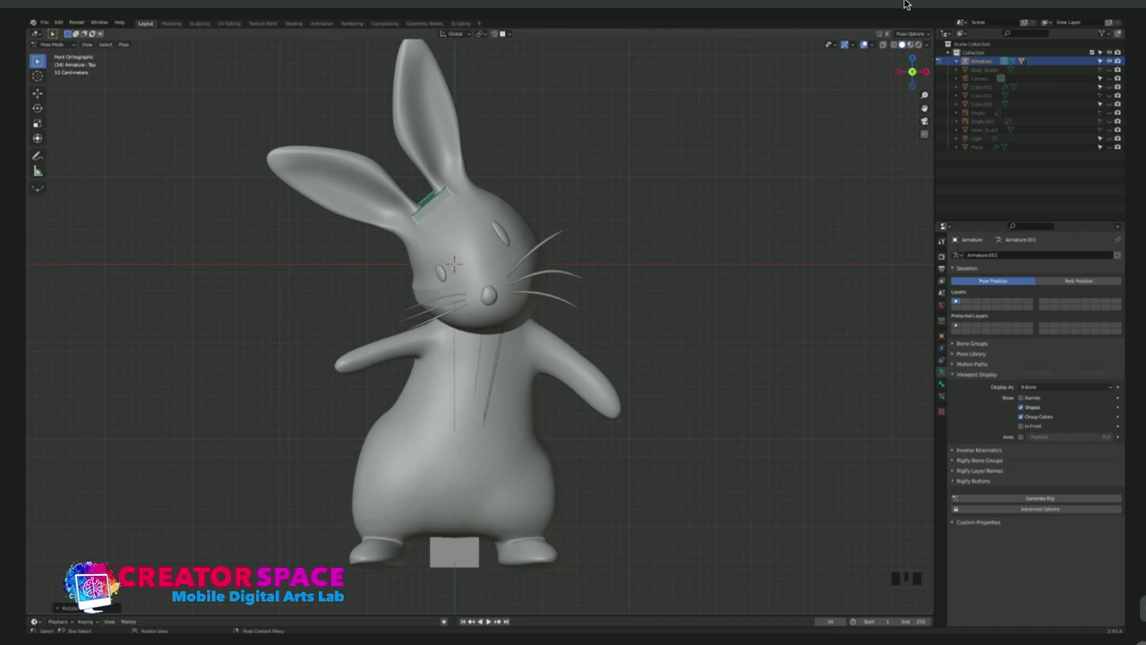
key("ctrl+z")
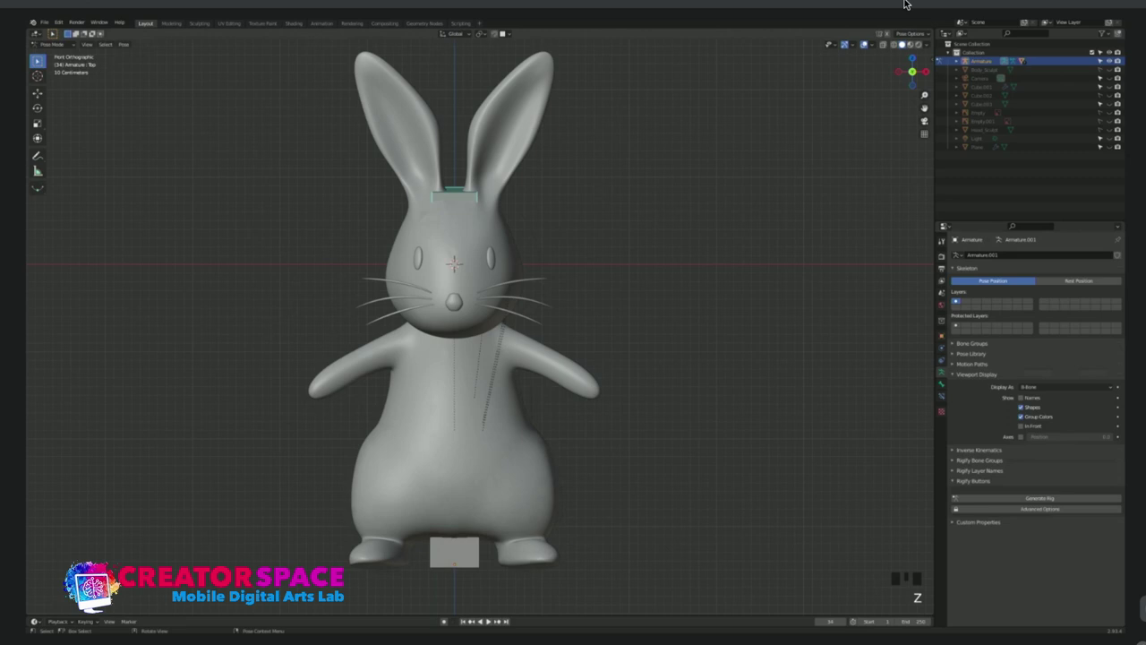
Test-move the Top bone upward to check how the bunny stretches, and undo the move.
left_click(626, 206)
left_click(904, 4)
left_click(573, 188)
double_click(454, 193)
key("g")
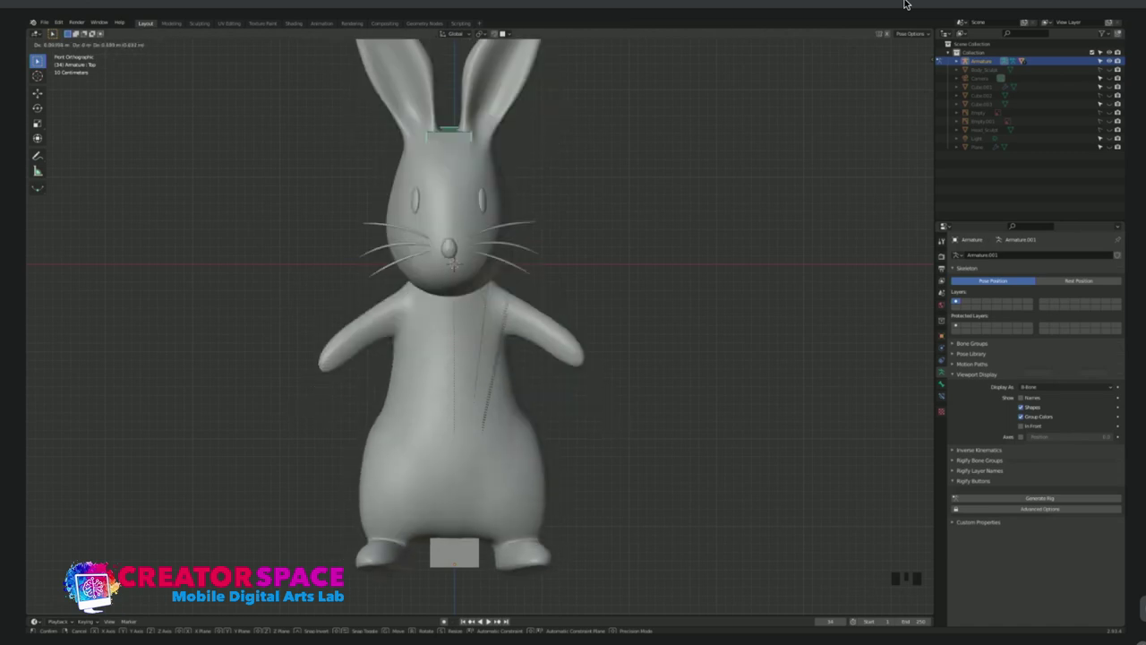
left_click(907, 6)
key("ctrl+z")
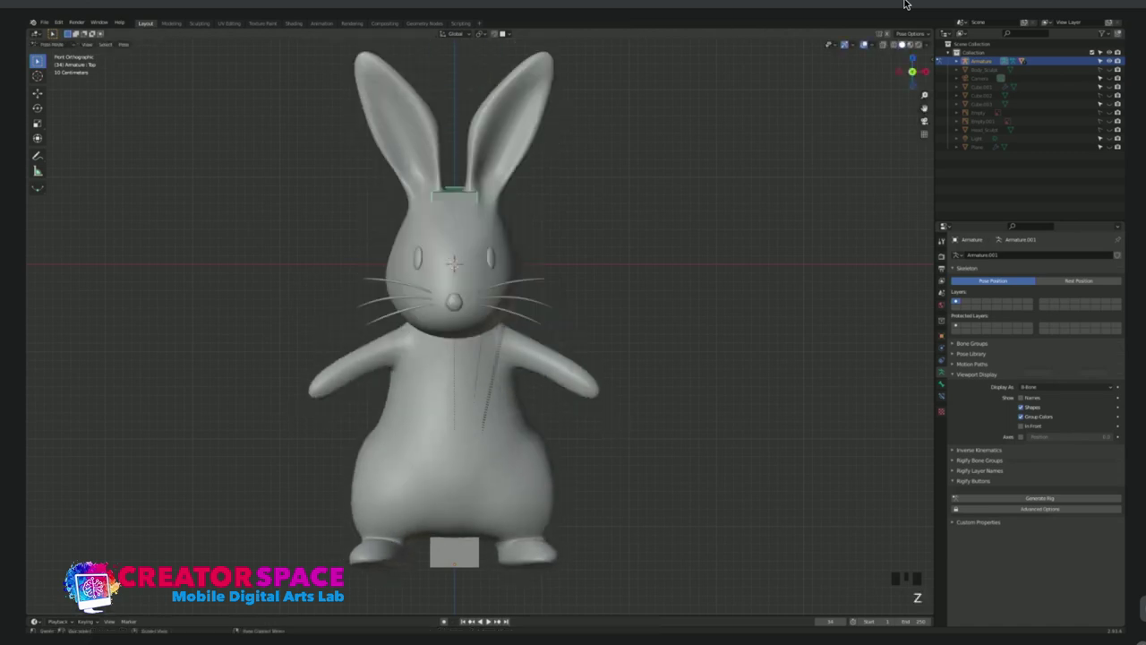
Show the bunny in front view and enlarge the Timeline area beneath it to reveal the frame range.
key("KP_1")
scroll(904, 4, "down", 2)
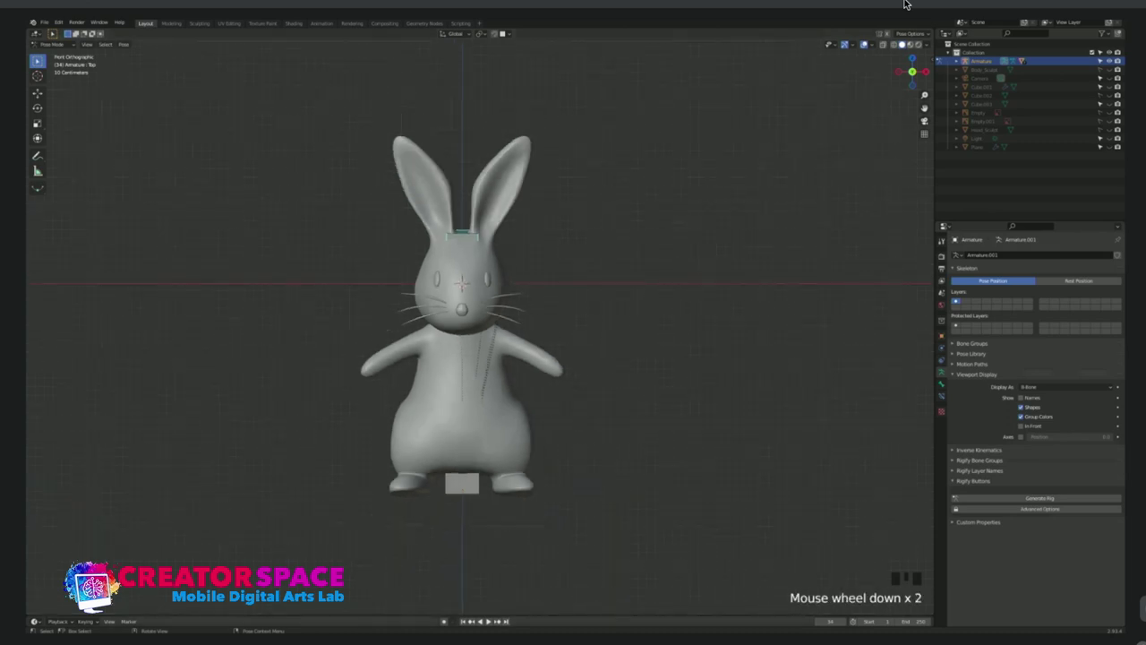
left_click(904, 5)
left_click_drag(483, 616, 483, 481)
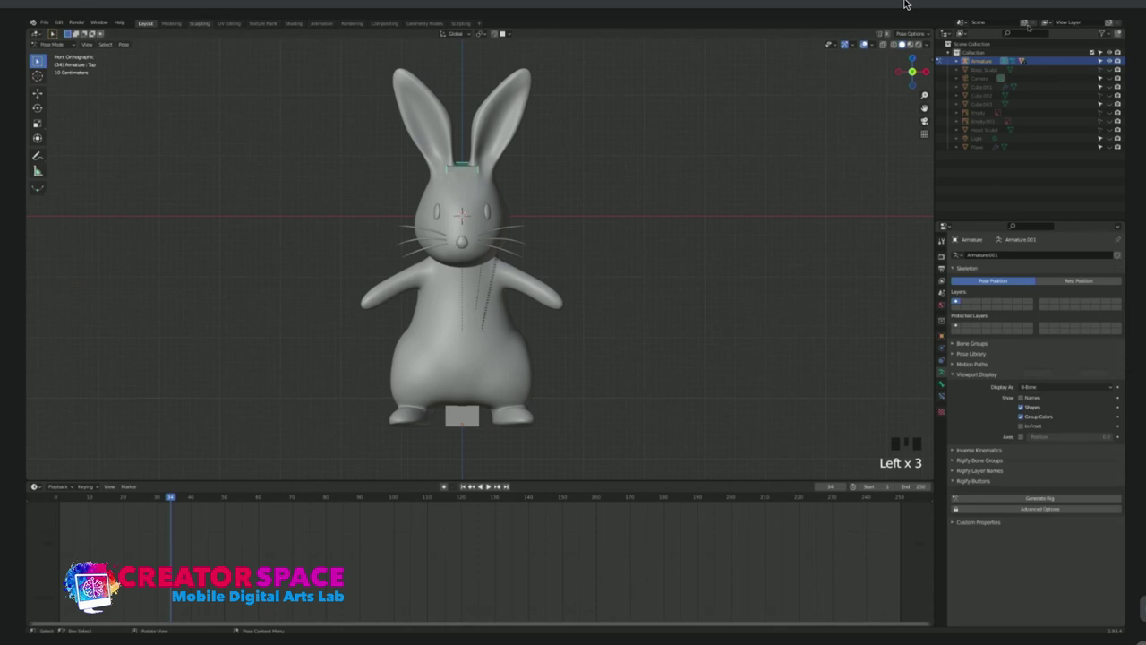
Switch to the Animation workspace and frame the bunny in the main perspective viewport.
left_click(321, 23)
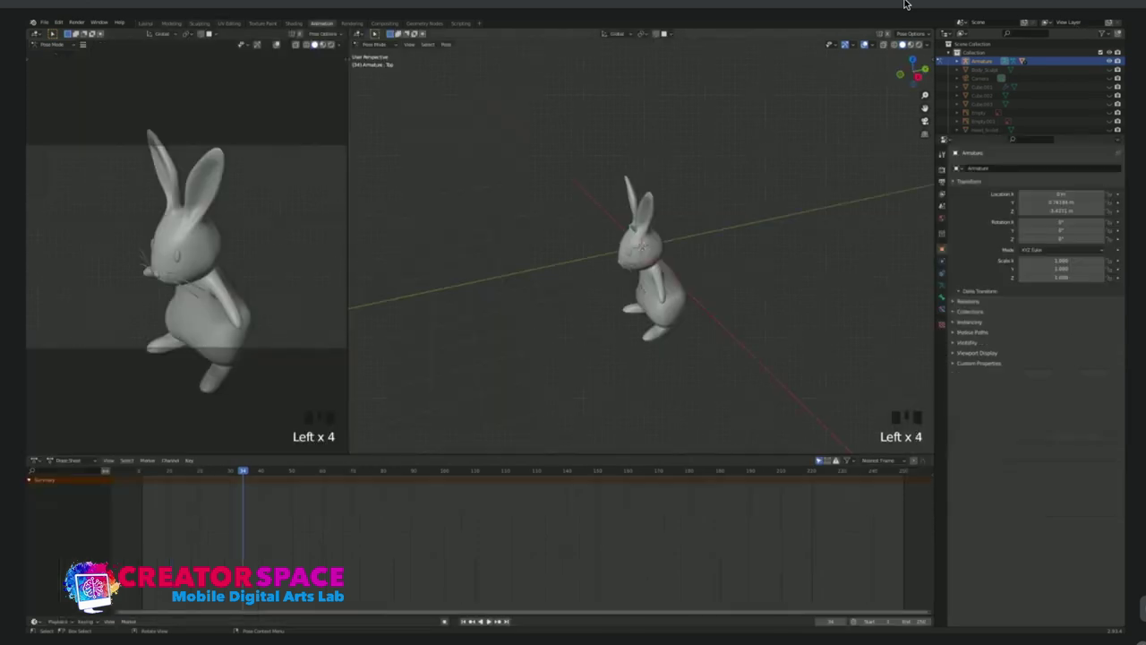
left_click(1100, 217)
scroll(641, 259, "up", 1)
middle_click_drag(641, 259, 709, 240, "shift")
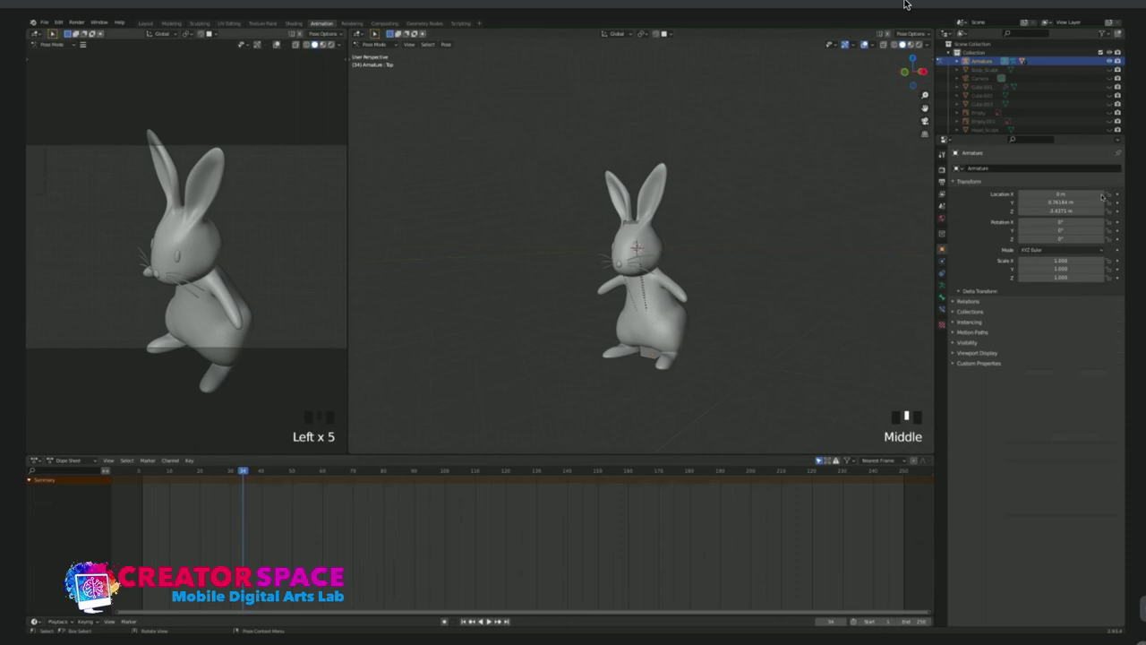
Turn on Lock To 3D Cursor in the camera viewport's View settings and hide the sidebar again.
key("n")
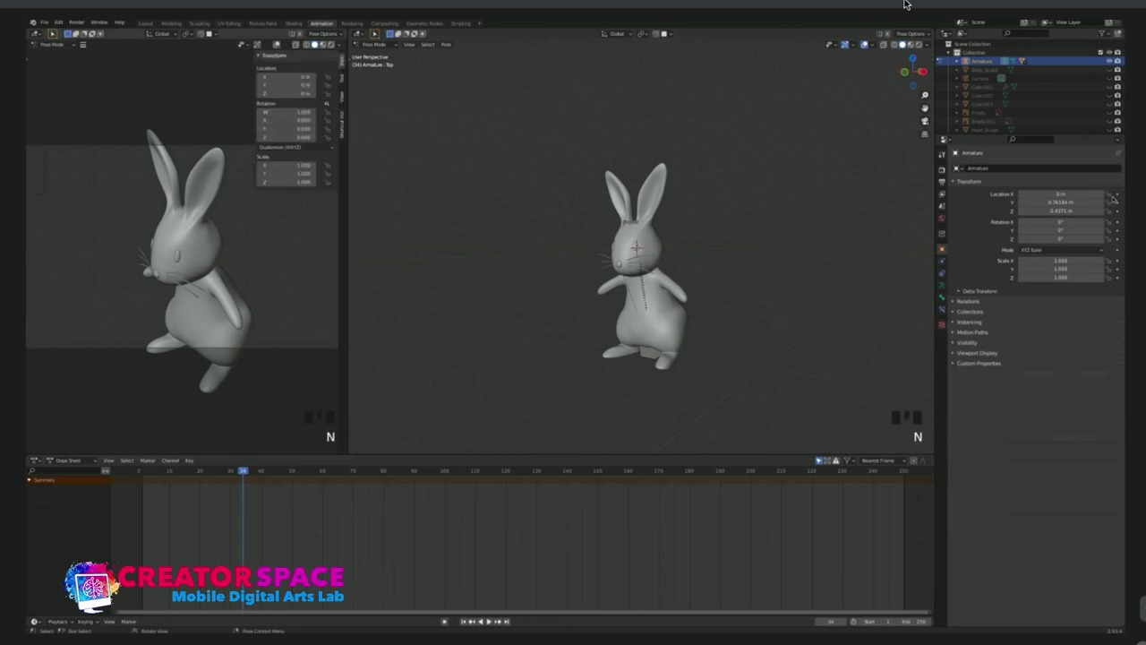
left_click(341, 97)
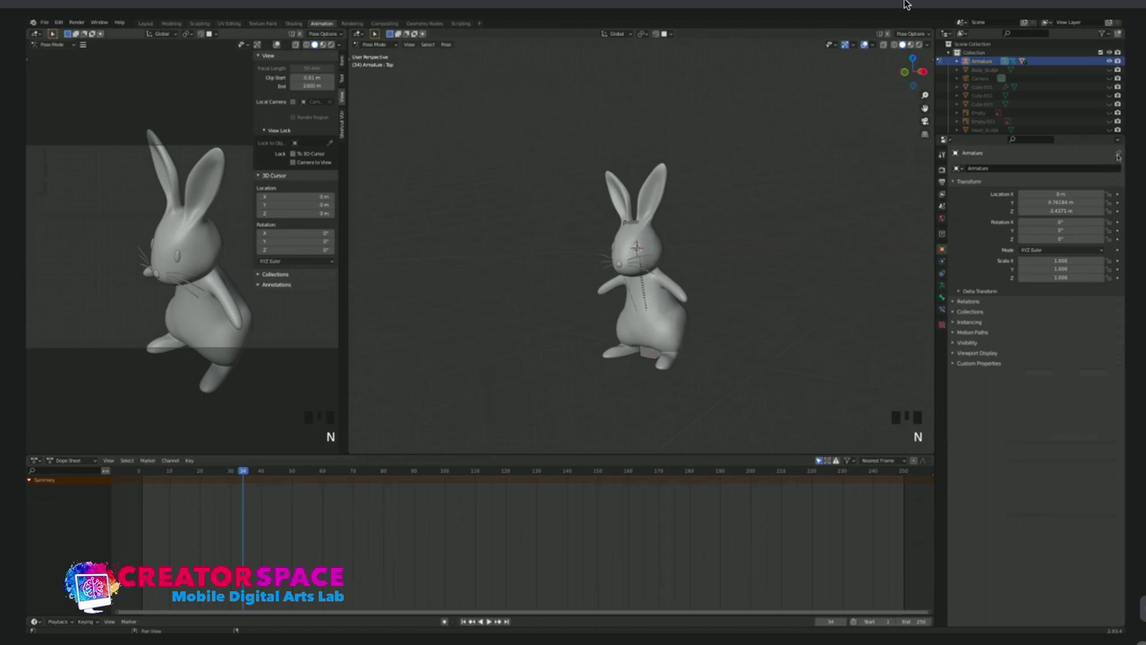
double_click(1080, 204)
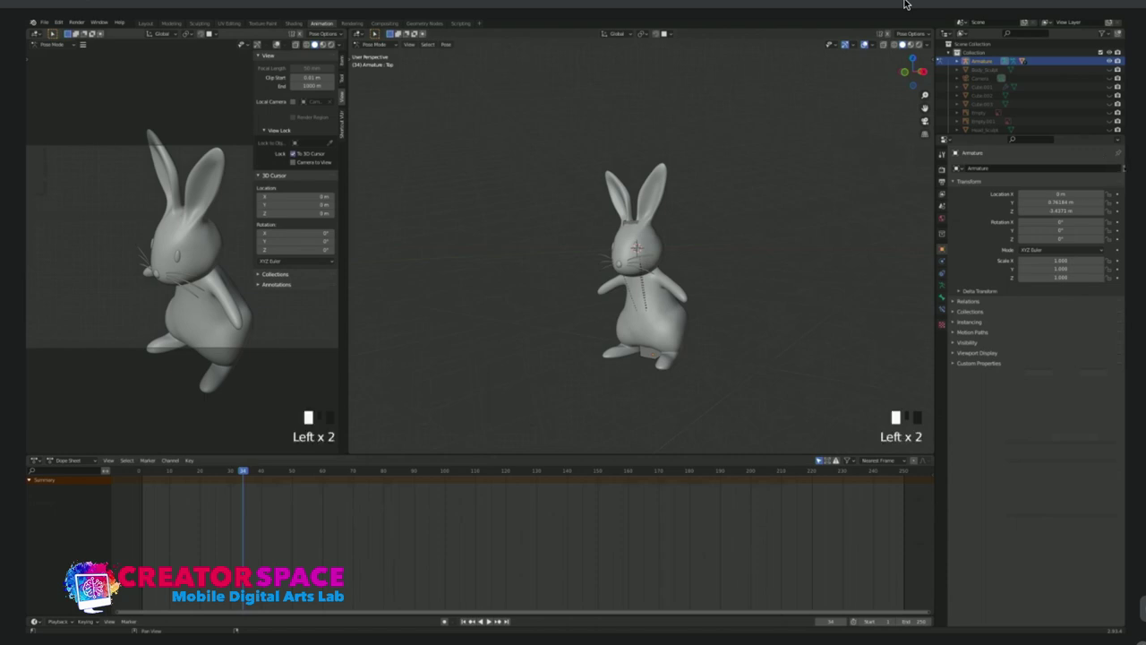
key("n")
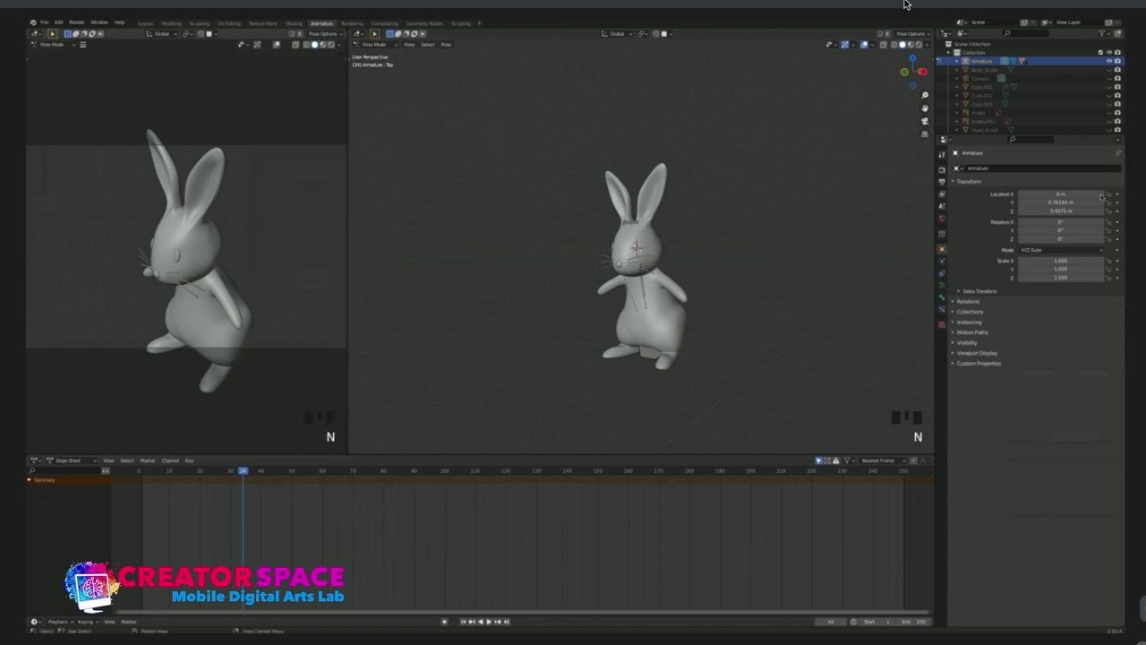
Lock the camera to the view in the camera viewport, with locking to the 3D cursor turned off.
mouse_move(243, 276)
middle_mouse_down("shift")
mouse_move(231, 281)
mouse_move(249, 268)
middle_mouse_up("shift")
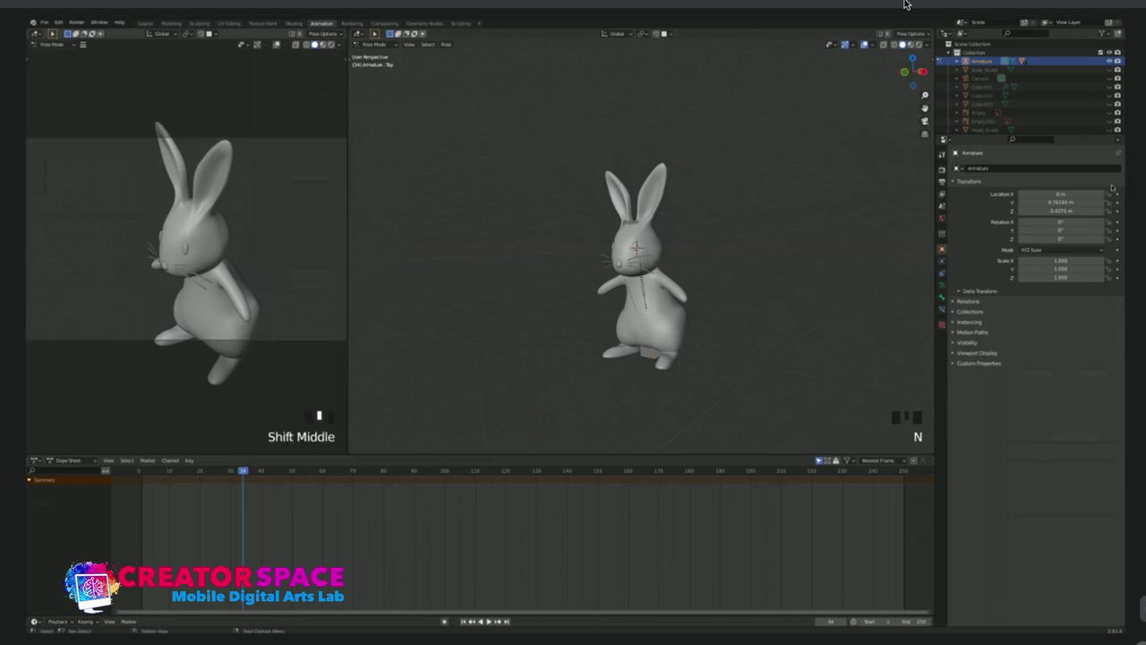
key("z")
key("n")
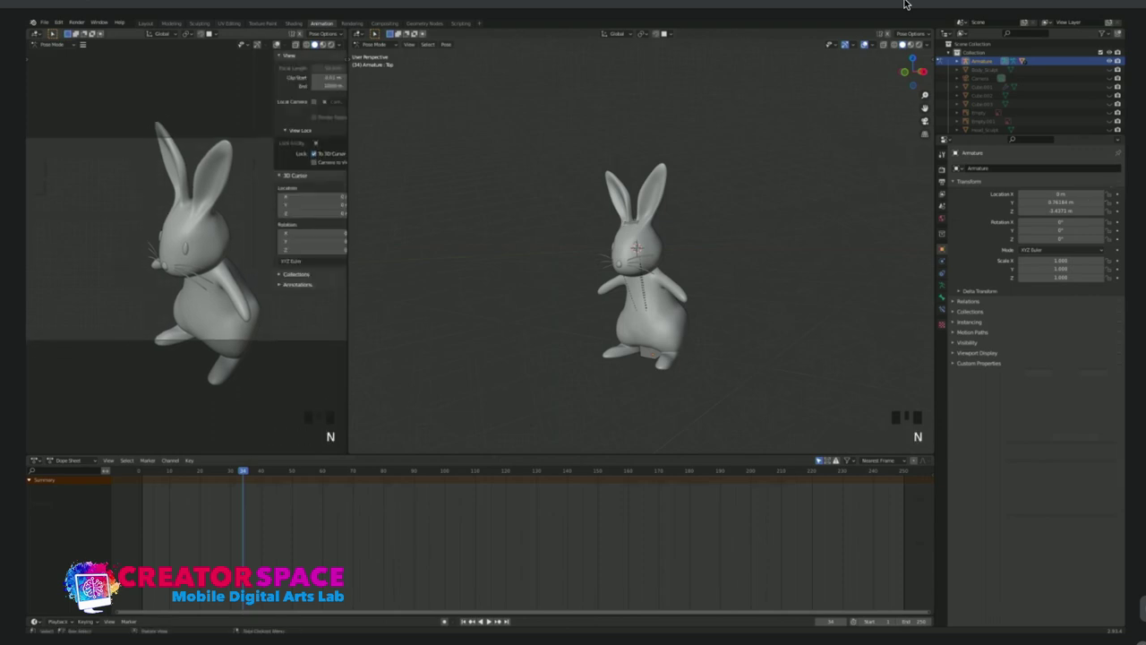
left_click(292, 162)
left_click(293, 162)
left_click(293, 154)
left_click(293, 162)
Reframe the camera so the whole rabbit stands inside the camera frame, seen almost from the front.
mouse_move(206, 260)
middle_mouse_down("shift")
mouse_move(184, 267)
mouse_move(194, 255)
middle_mouse_up("shift")
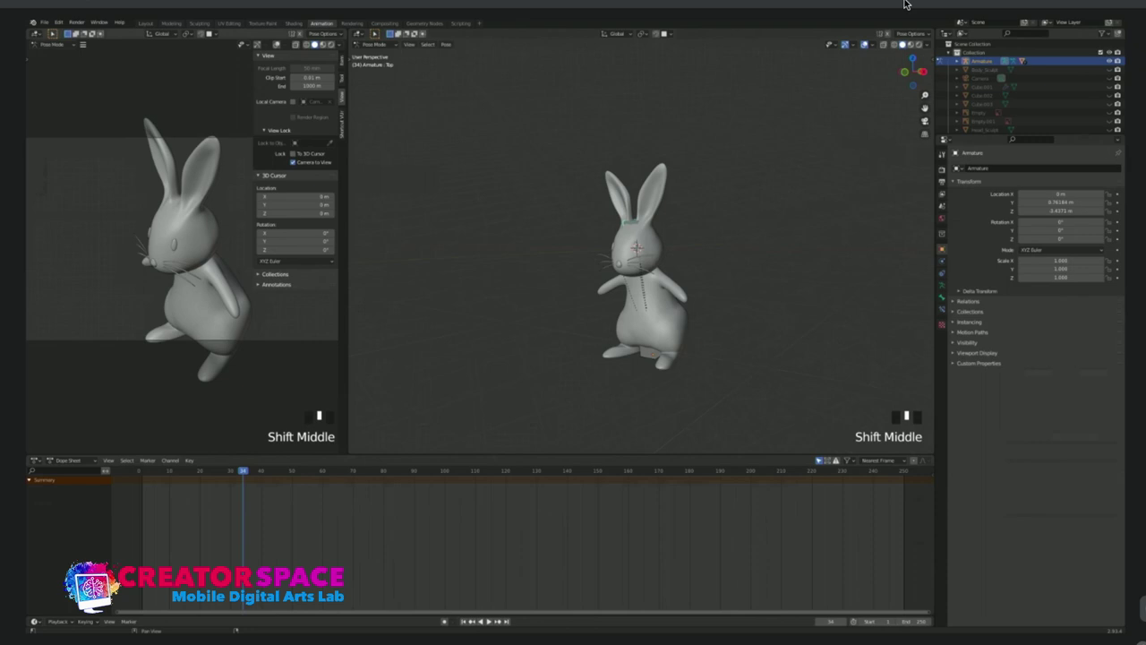
key("n")
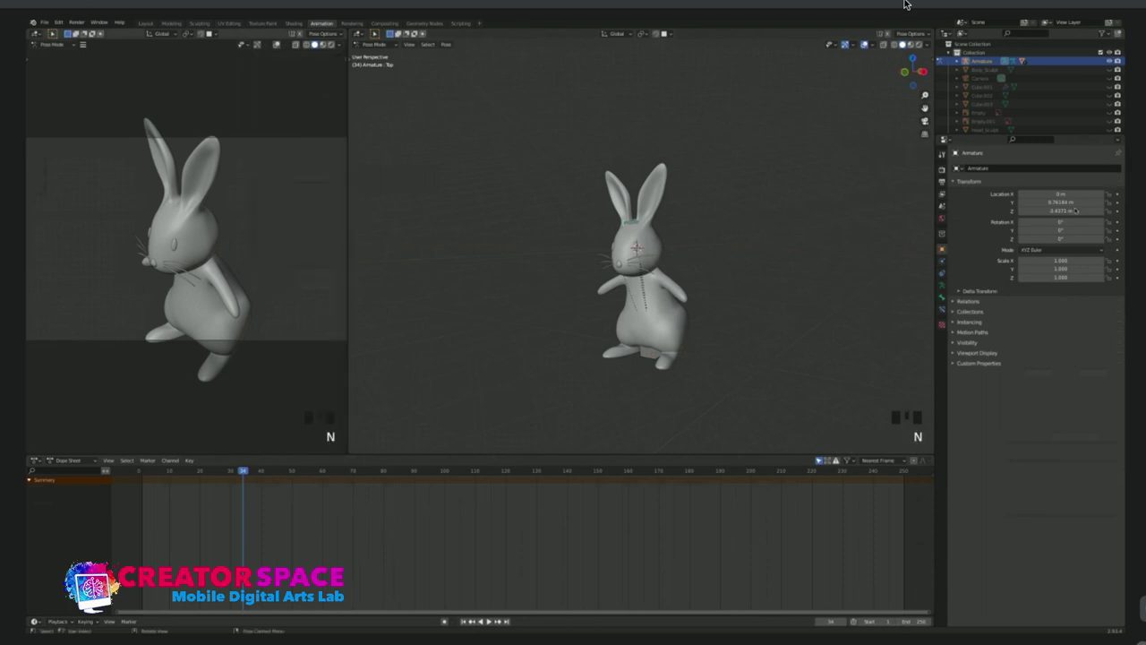
middle_click_drag(183, 268, 215, 246)
middle_click_drag(1089, 244, 1075, 246)
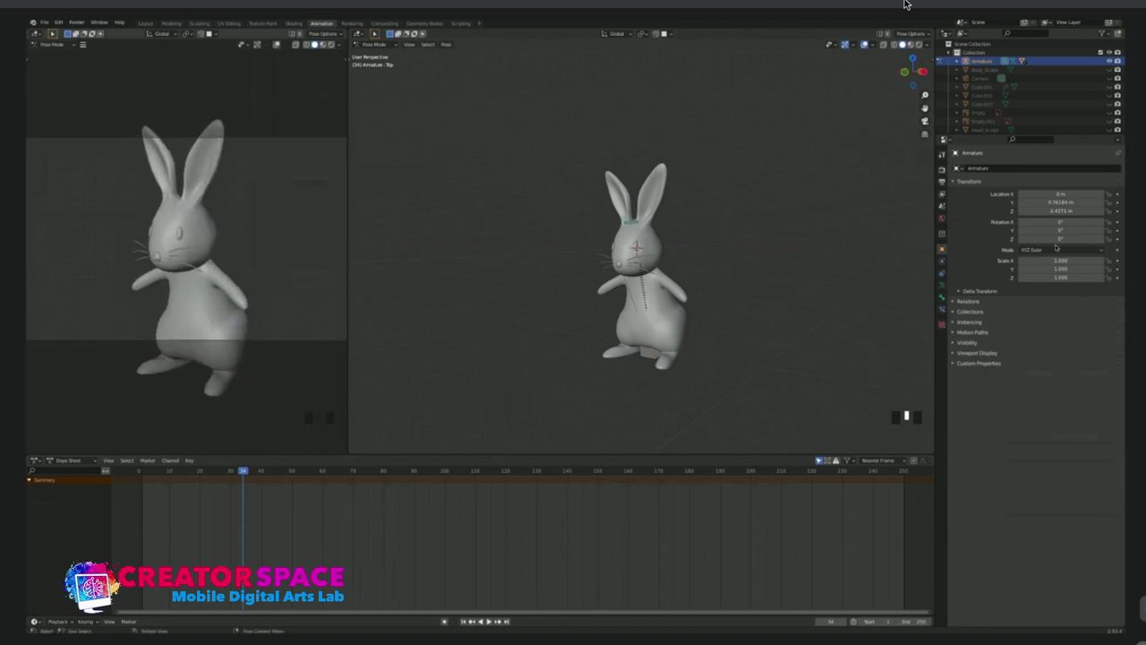
scroll(1057, 247, "down", 2)
middle_click_drag(1057, 247, 1074, 235, "shift")
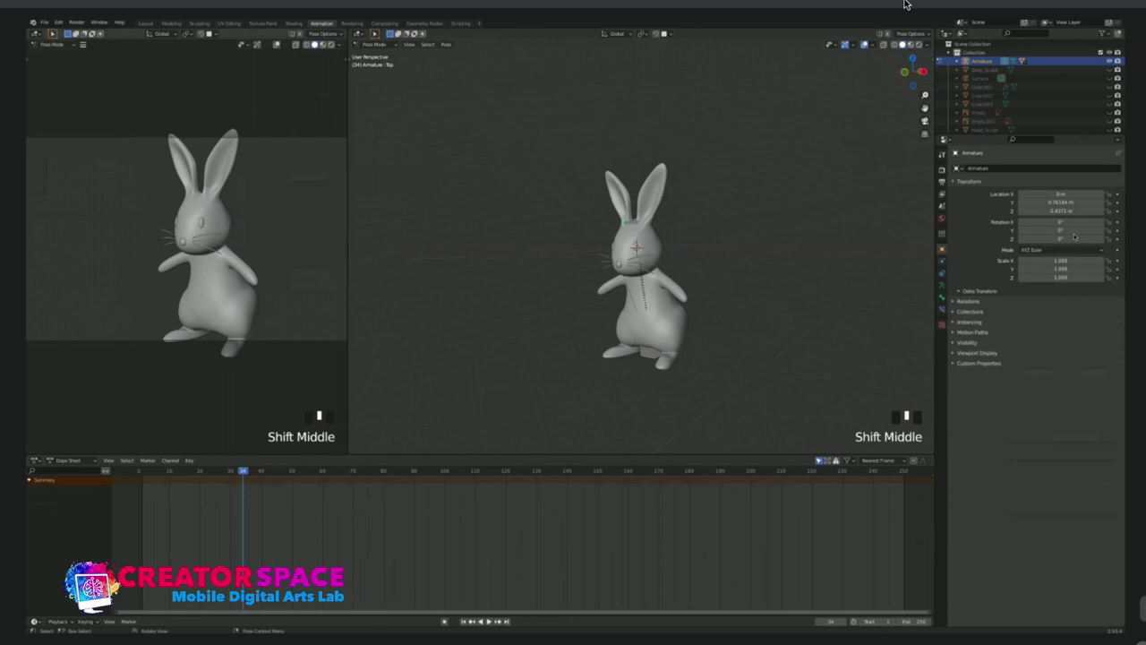
mouse_move(643, 269)
middle_mouse_down("shift")
mouse_move(556, 262)
mouse_move(716, 263)
mouse_move(645, 260)
middle_mouse_up("shift")
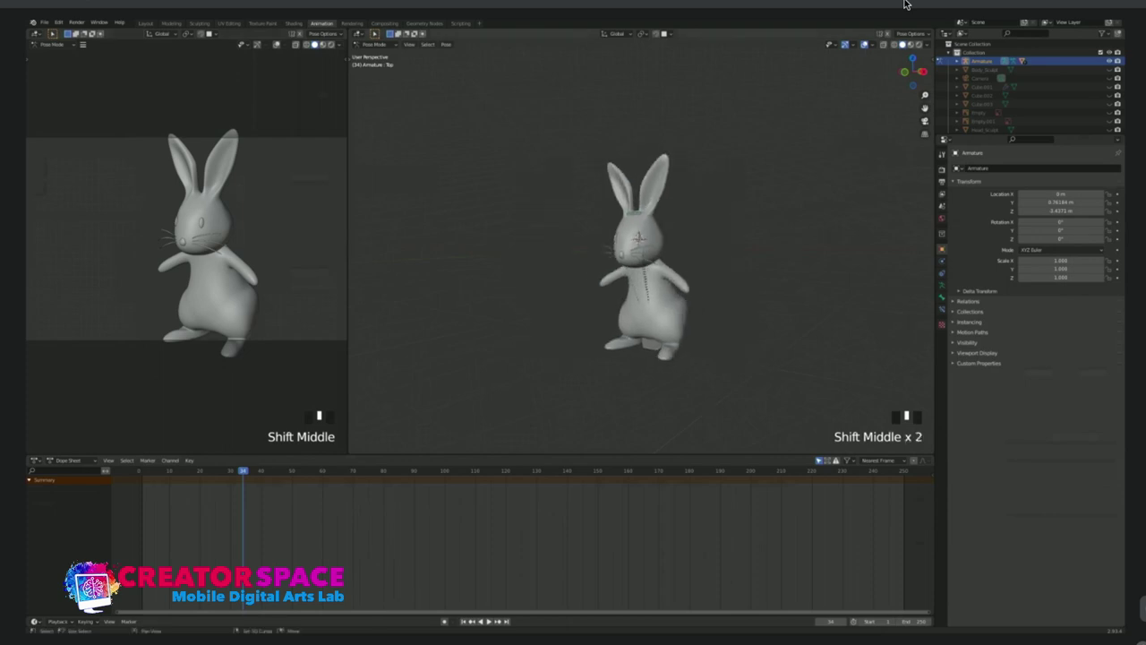
scroll(1074, 256, "down", 1)
mouse_move(1074, 256)
middle_mouse_down("shift")
mouse_move(1062, 249)
mouse_move(1068, 258)
middle_mouse_up("shift")
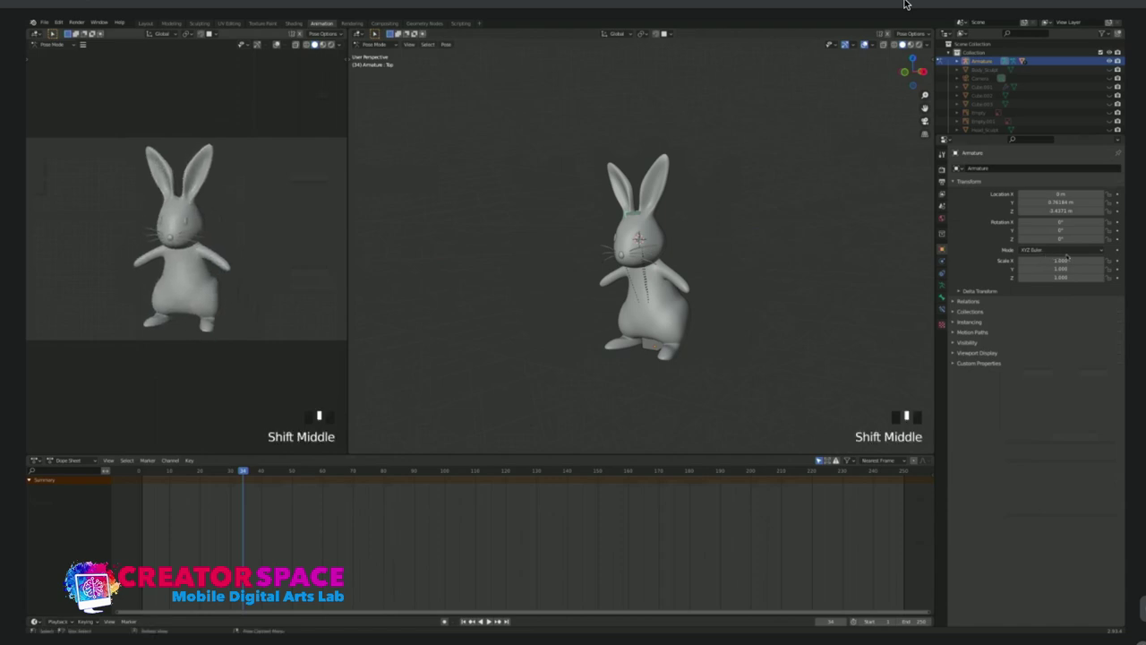
Turn off the Camera to View lock in the camera viewport to keep the current framing.
key("n")
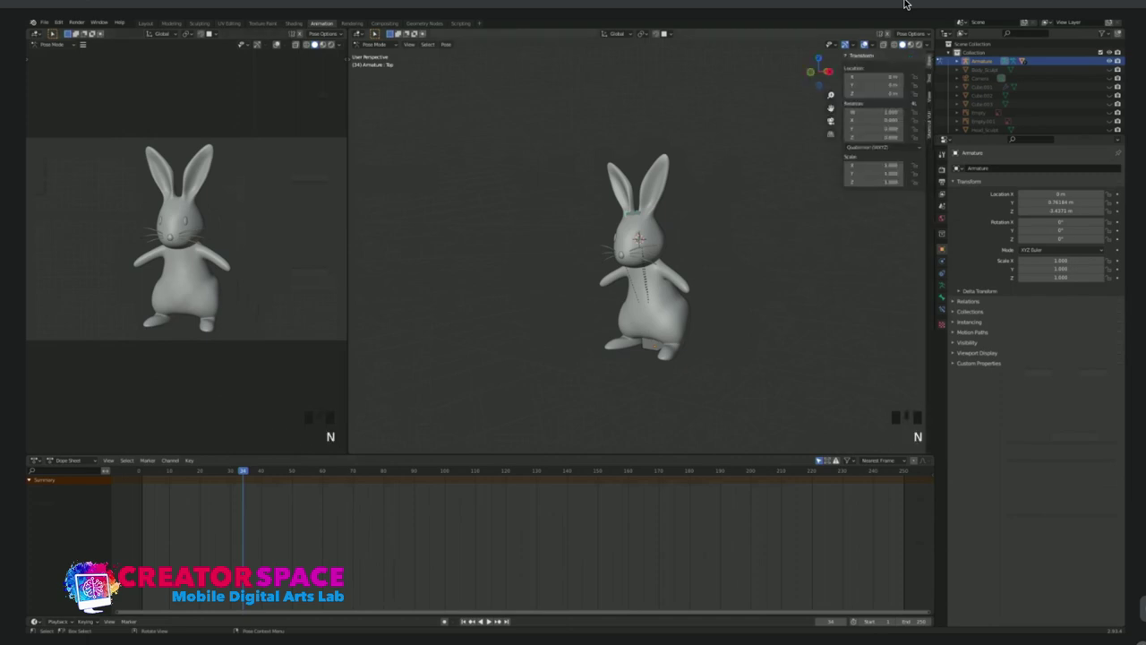
key("n")
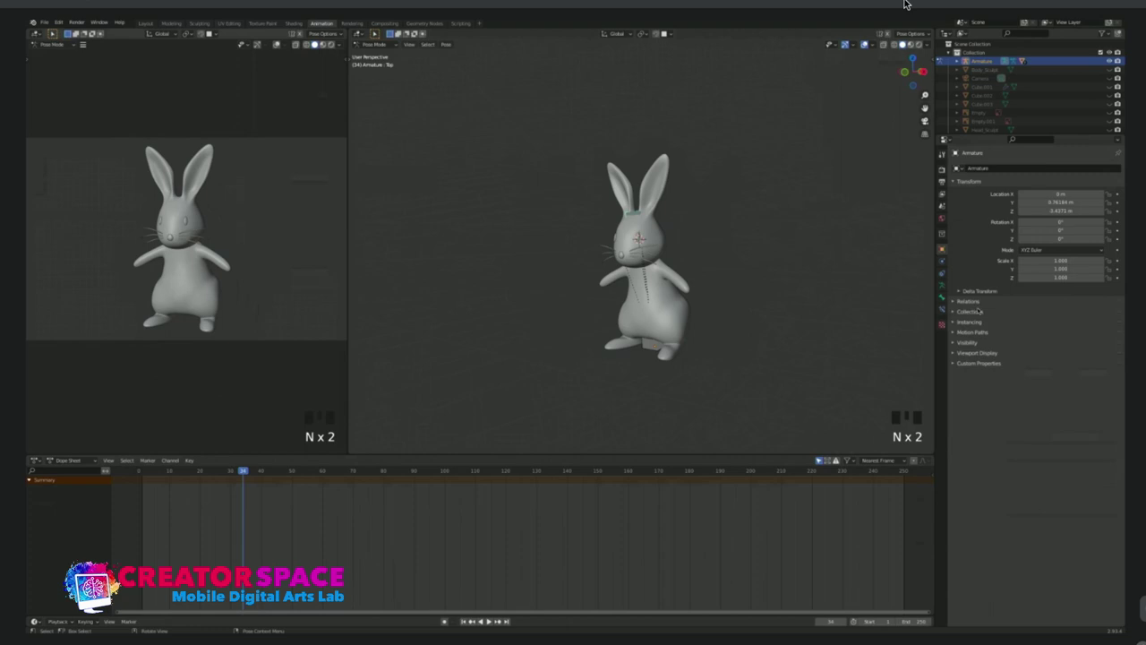
key("n")
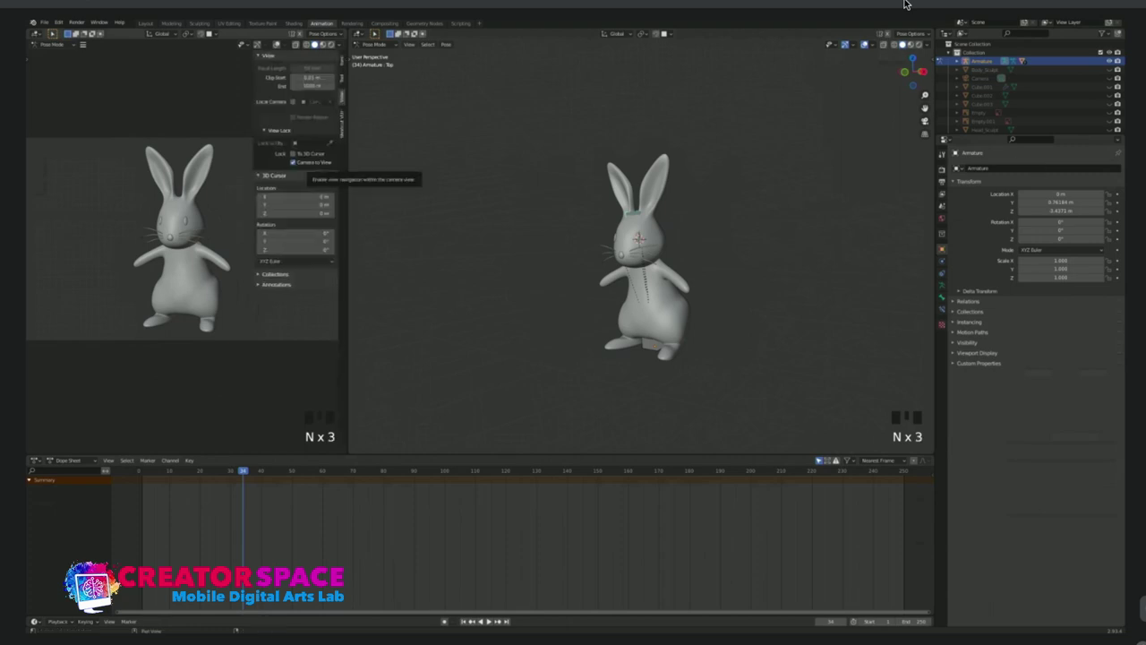
left_click(1119, 166)
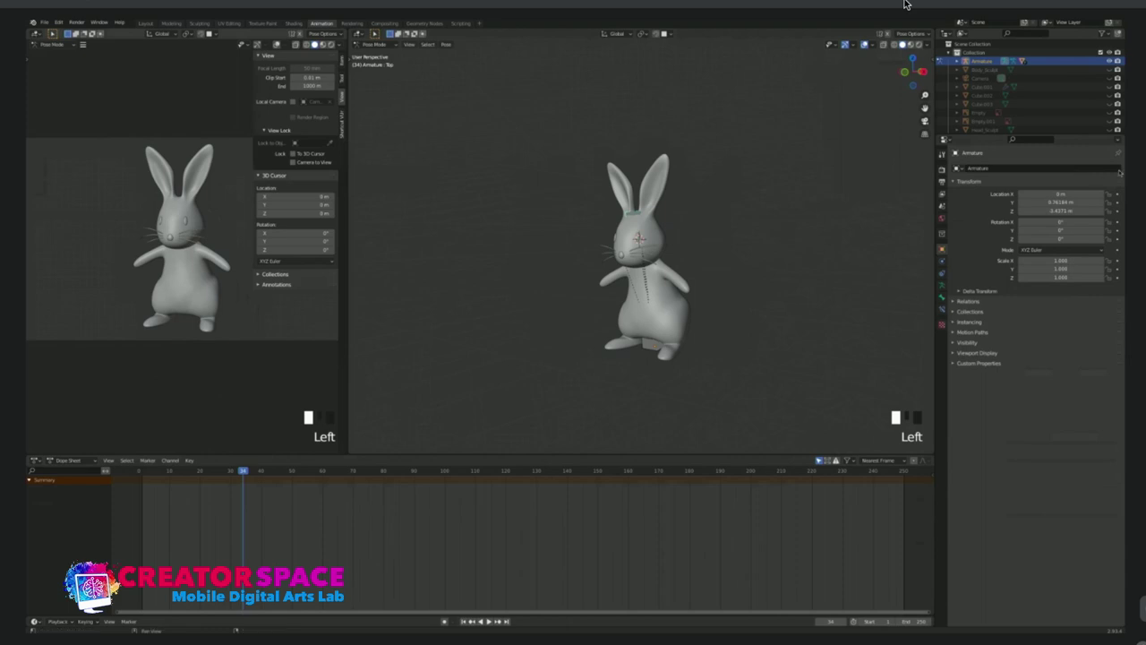
key("n")
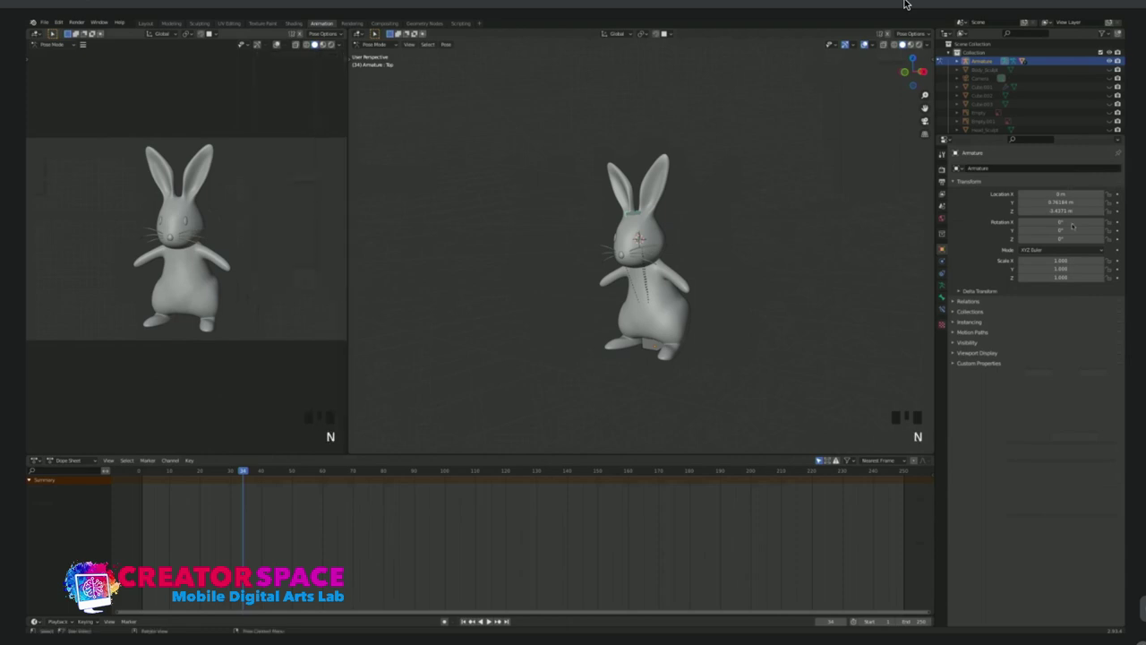
Test orbiting and zooming in the unlocked camera viewport, returning to the camera view.
middle_click_drag(177, 225, 137, 261)
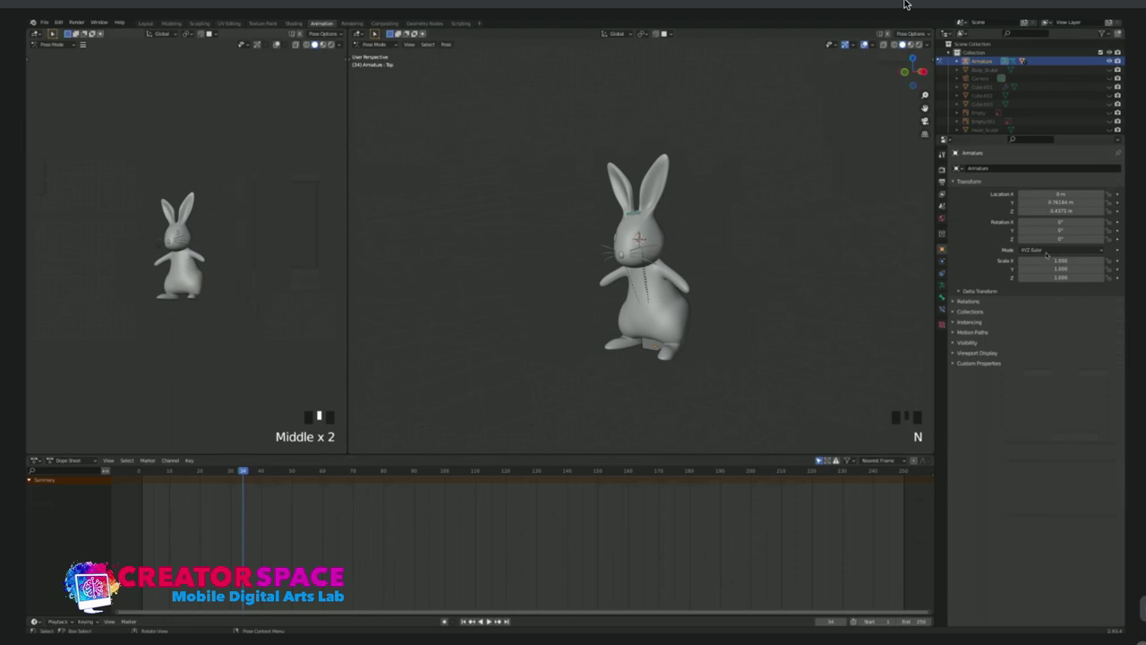
key("KP_0")
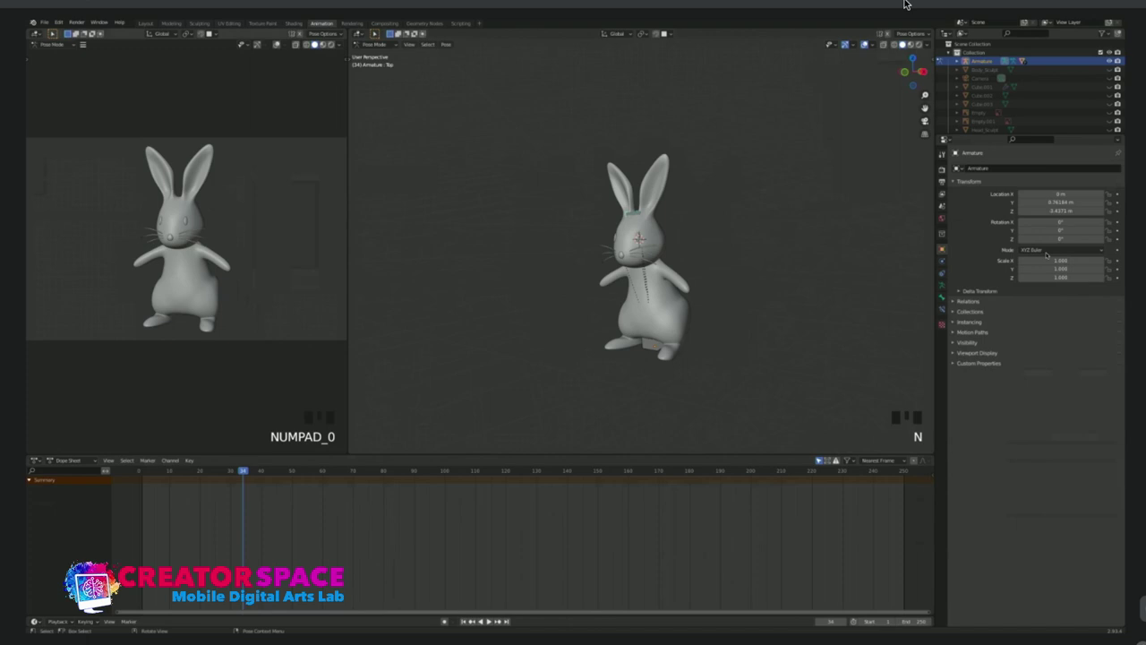
scroll(187, 242, "down", 4)
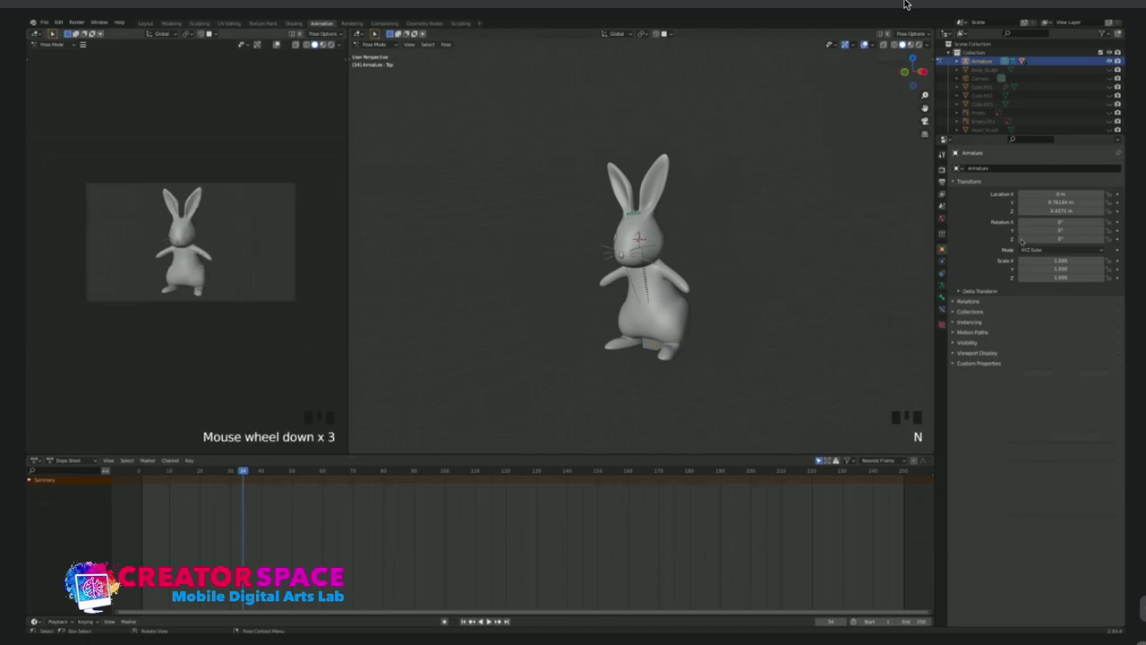
scroll(186, 237, "down", 1)
scroll(186, 237, "up", 6)
scroll(187, 237, "down", 2)
scroll(186, 237, "up", 1)
scroll(186, 237, "up", 3)
scroll(186, 237, "down", 2)
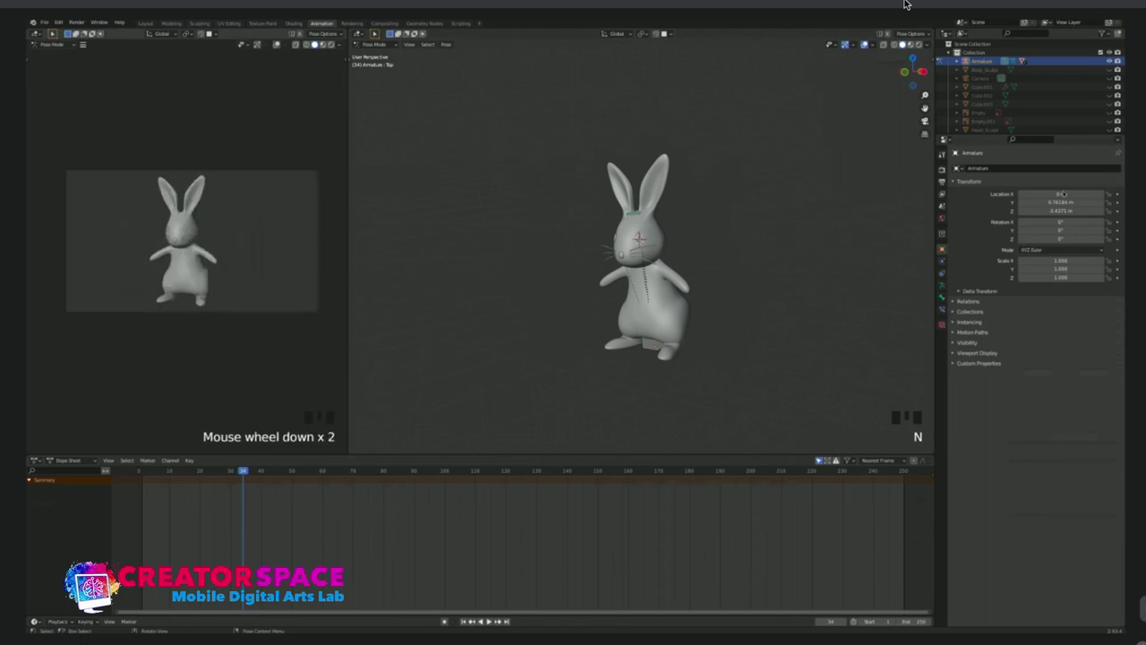
scroll(186, 237, "up", 2)
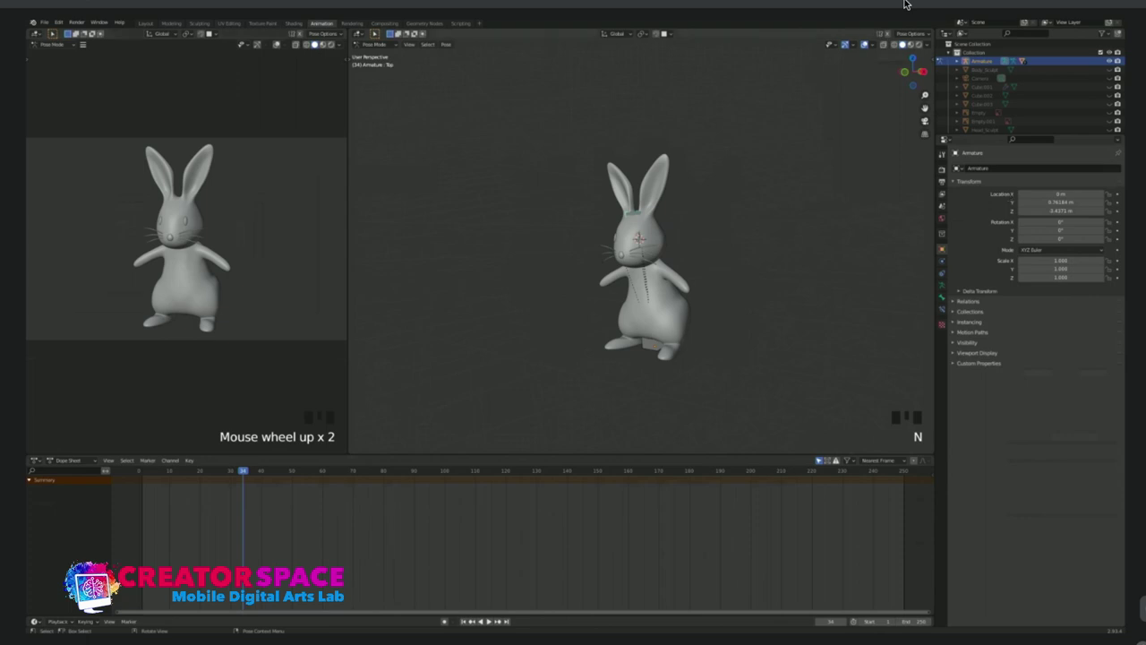
Select the armature's Bottom bone, go to frame 0 and switch the main viewport to front orthographic view.
left_click(651, 346)
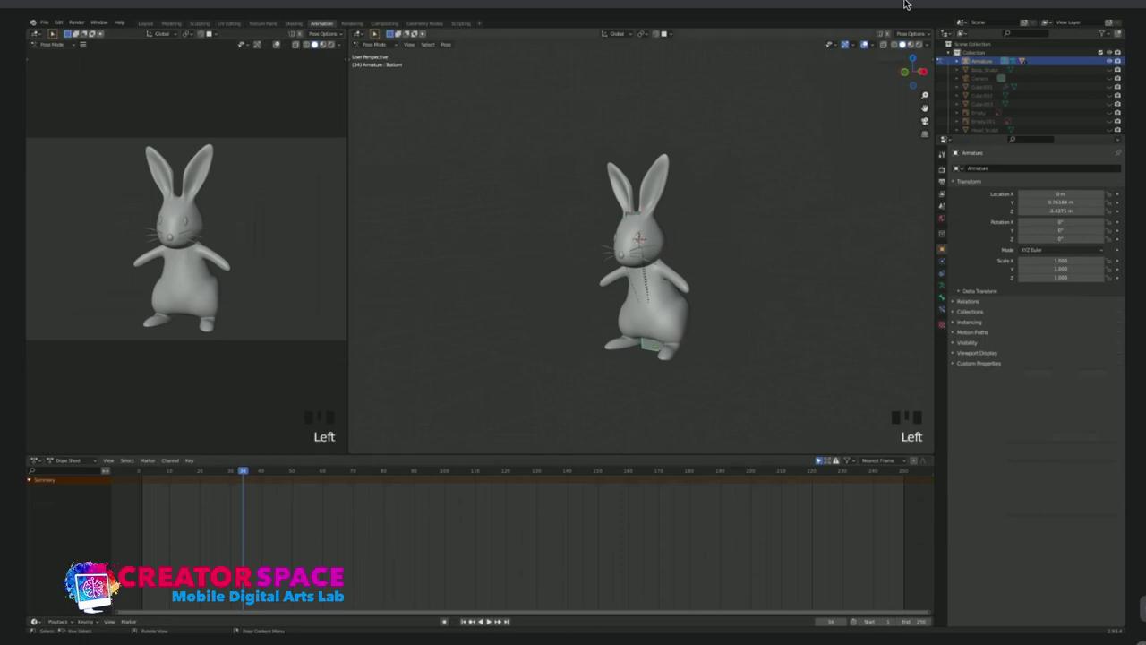
left_click(139, 470)
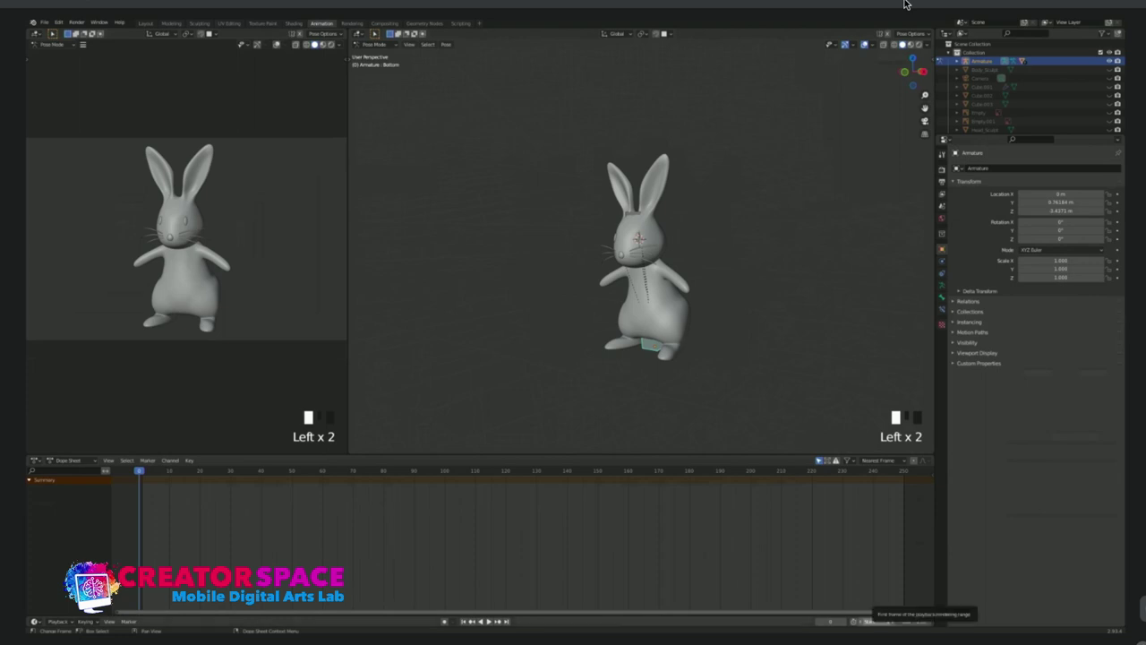
left_click(772, 358)
key("KP_1")
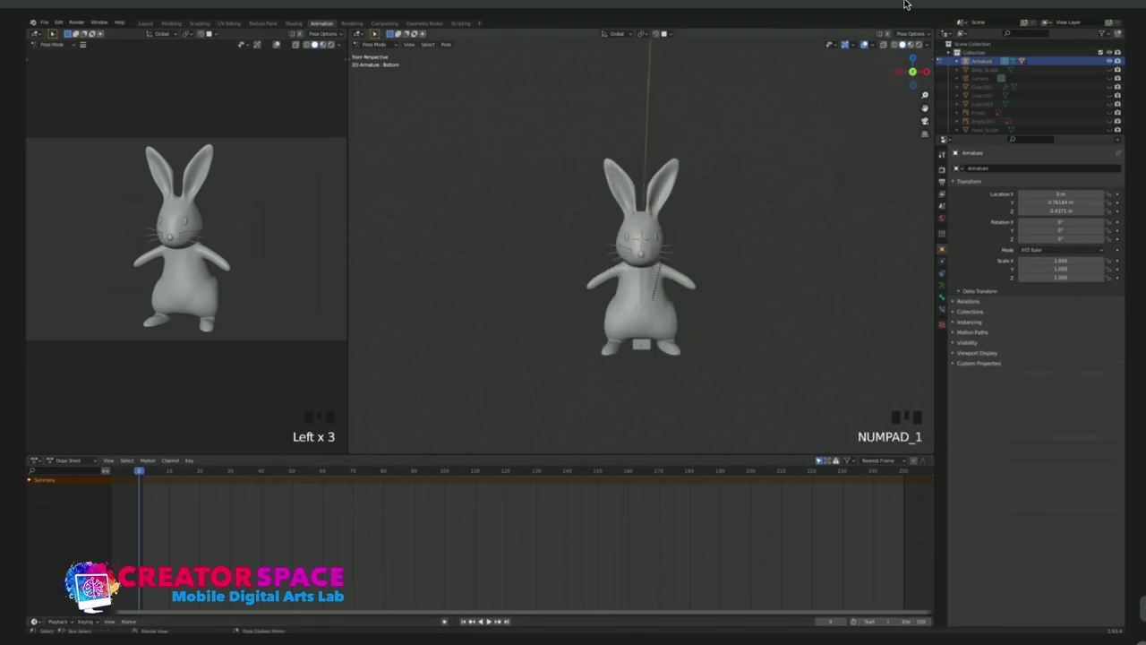
key("KP_5")
scroll(904, 4, "up", 1)
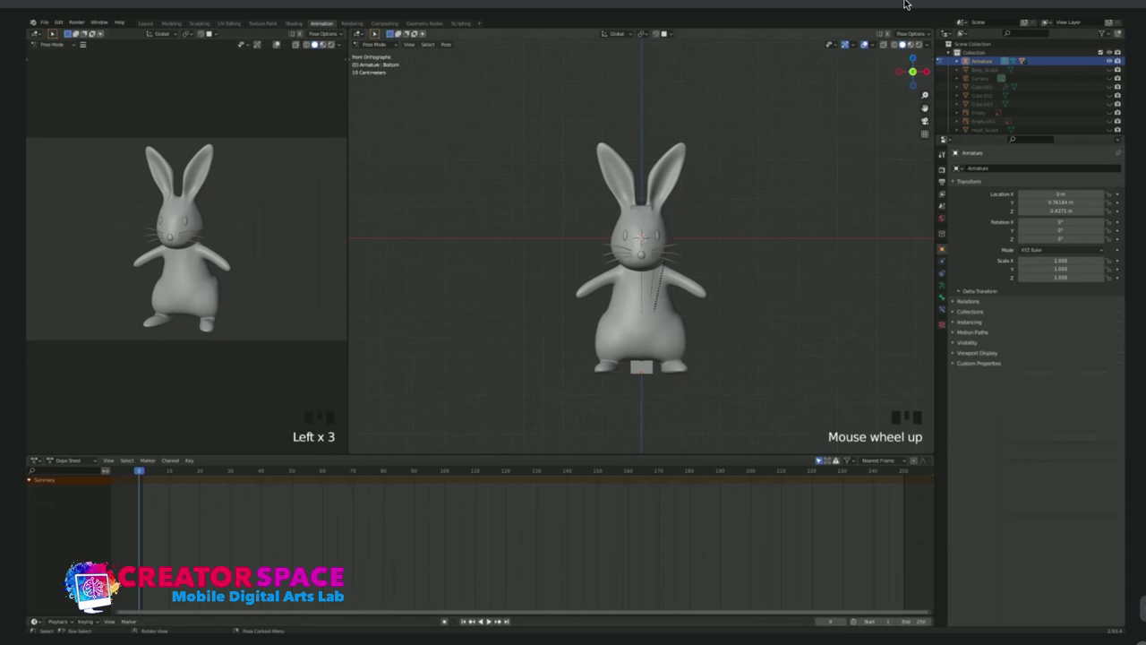
left_click(642, 368)
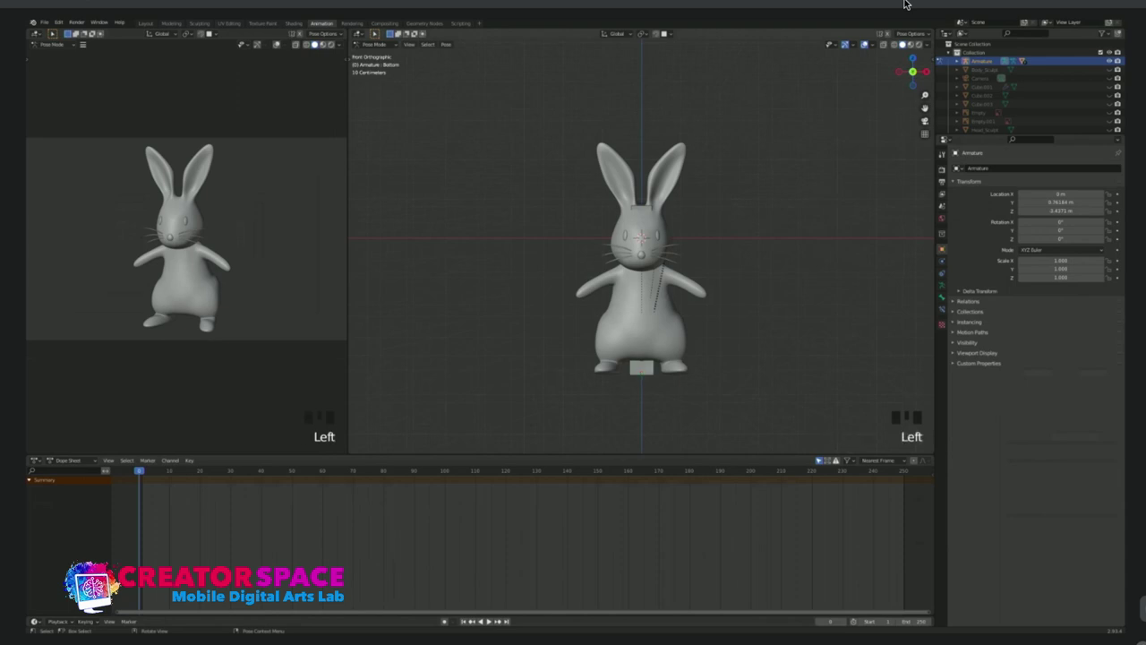
Set the armature's viewport display to In Front so its bones show through the rabbit's body.
left_click(942, 286)
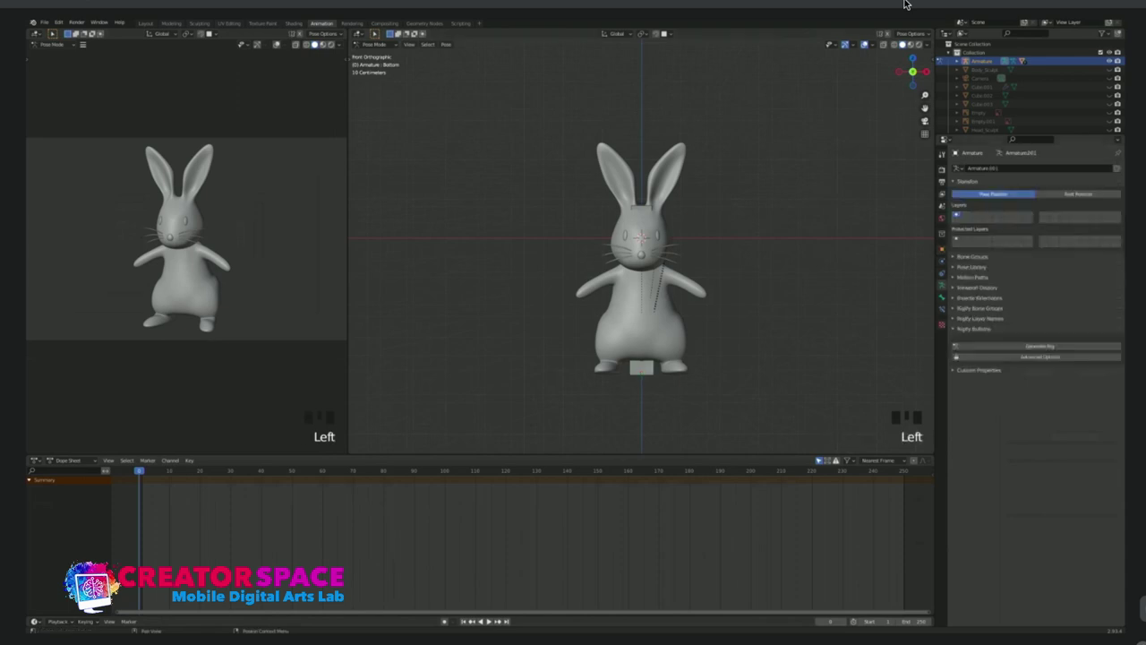
left_click(977, 287)
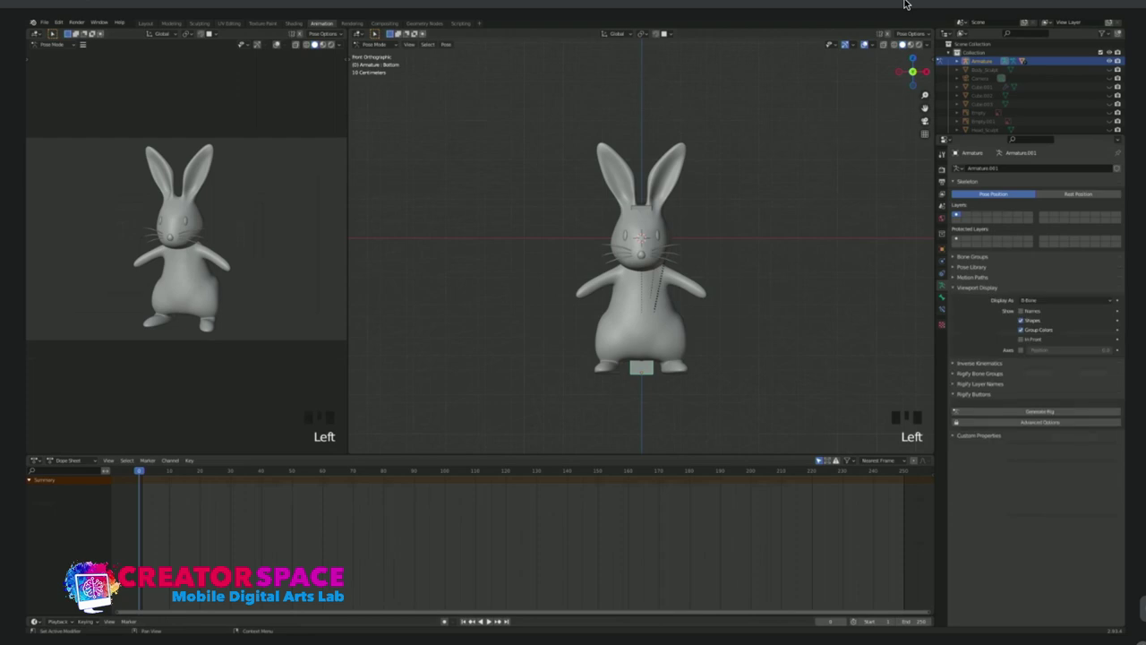
left_click(1021, 340)
scroll(641, 245, "up", 1)
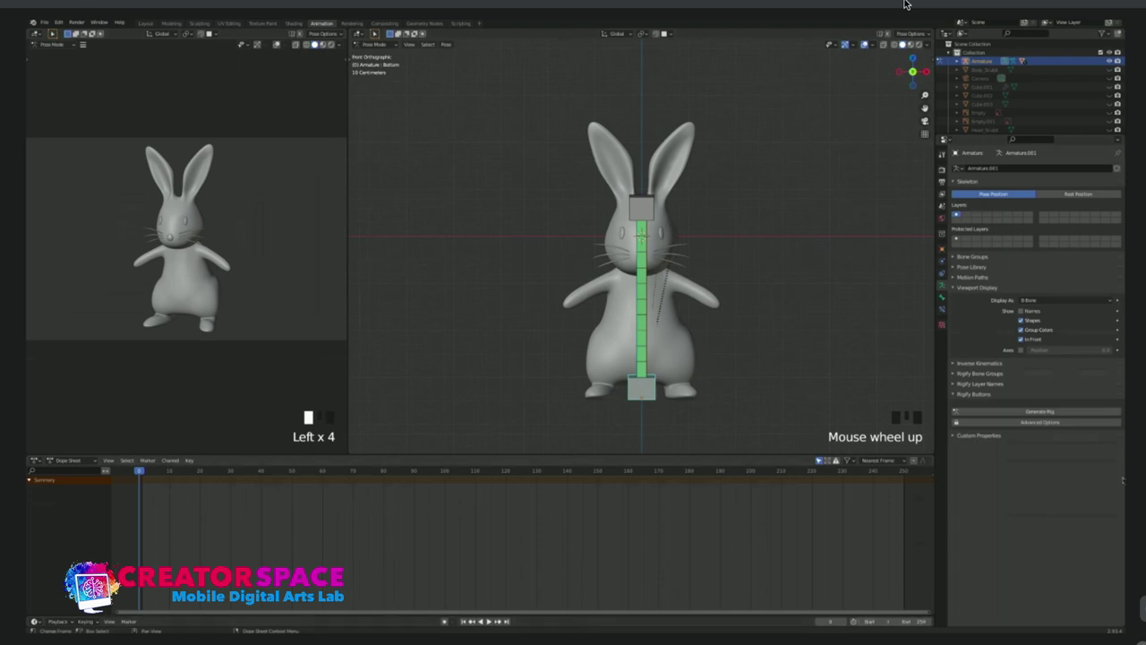
Set the animation's end frame to 50 and fit the Dope Sheet's visible range to it.
key("space")
key("space")
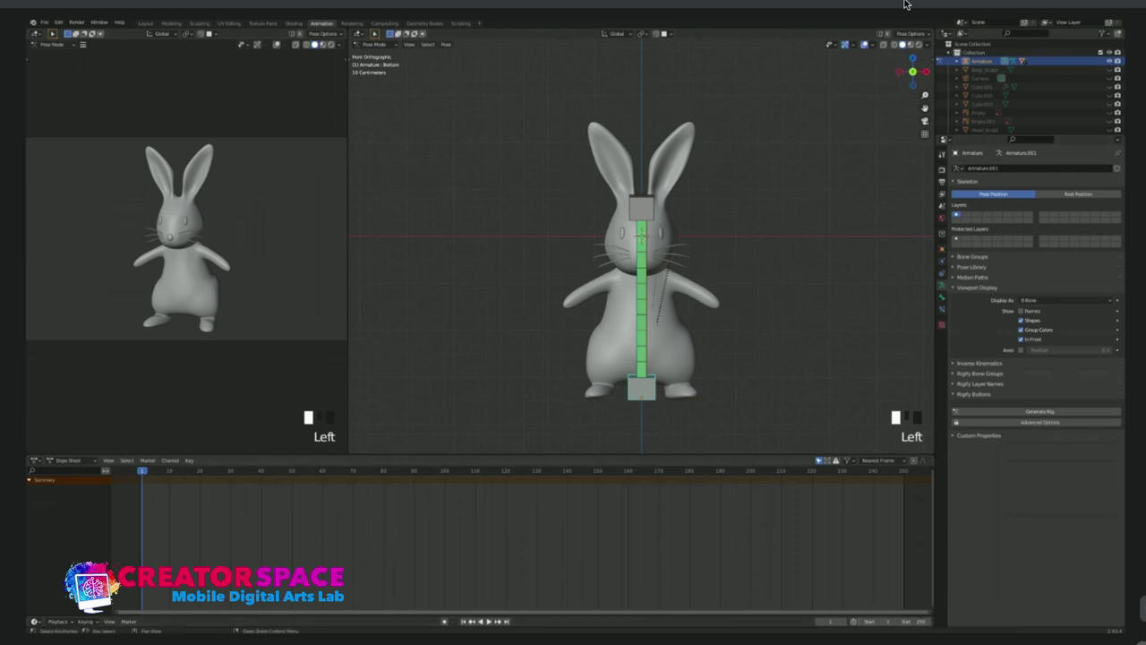
left_click(913, 622)
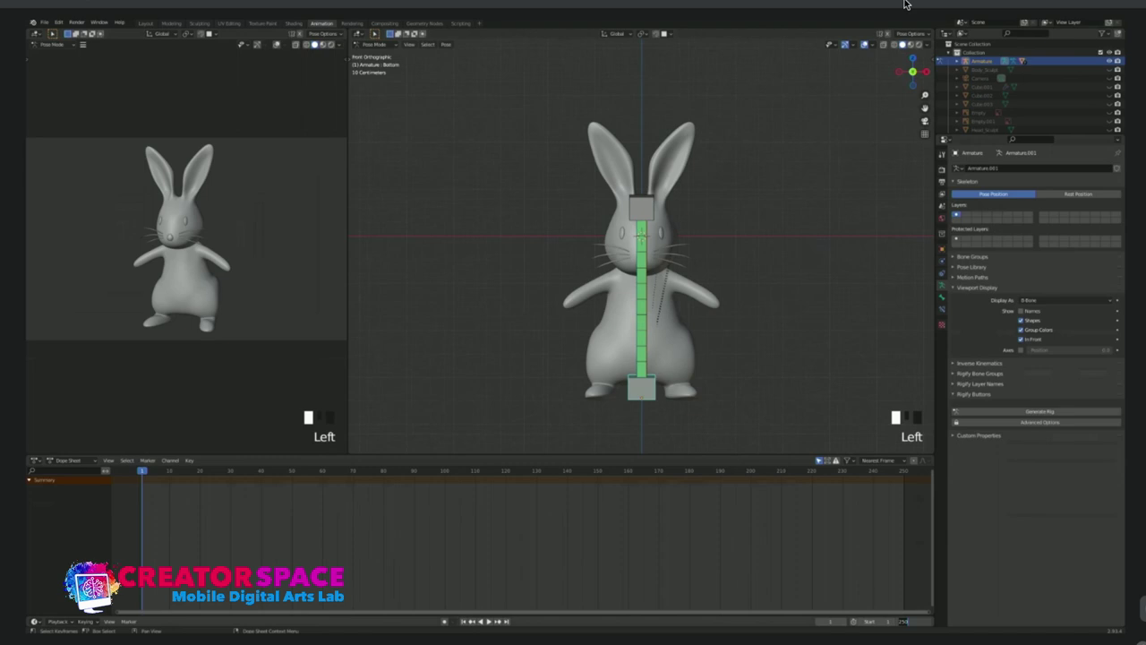
type("50")
key("Return")
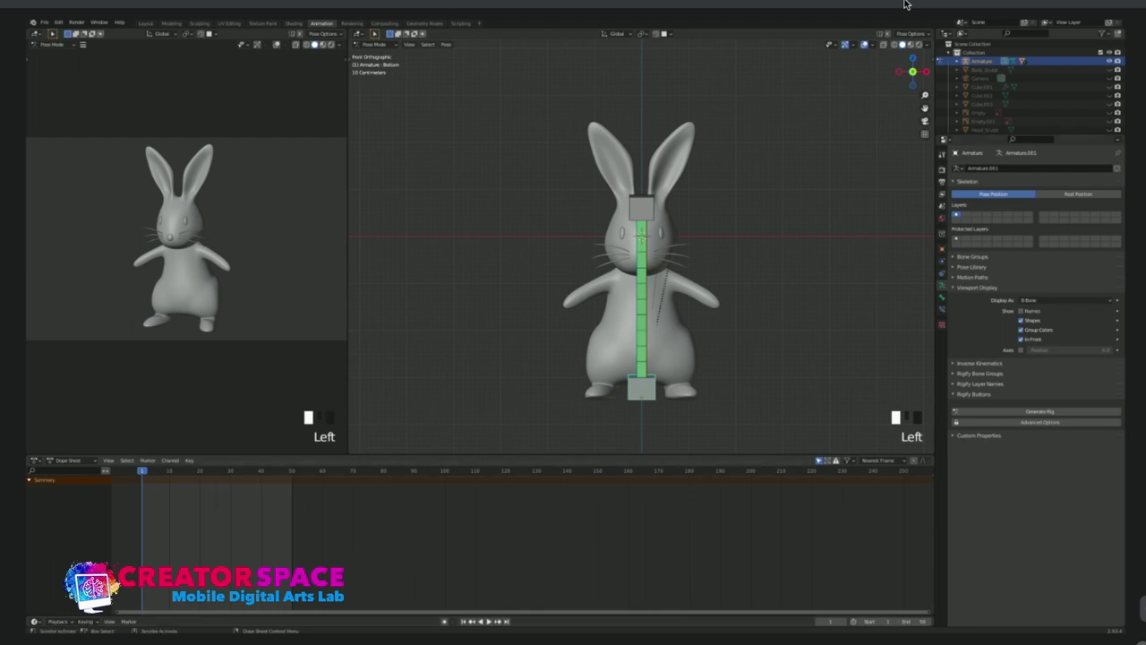
mouse_move(928, 611)
left_mouse_down()
mouse_move(311, 612)
mouse_move(394, 612)
mouse_move(327, 611)
left_mouse_up()
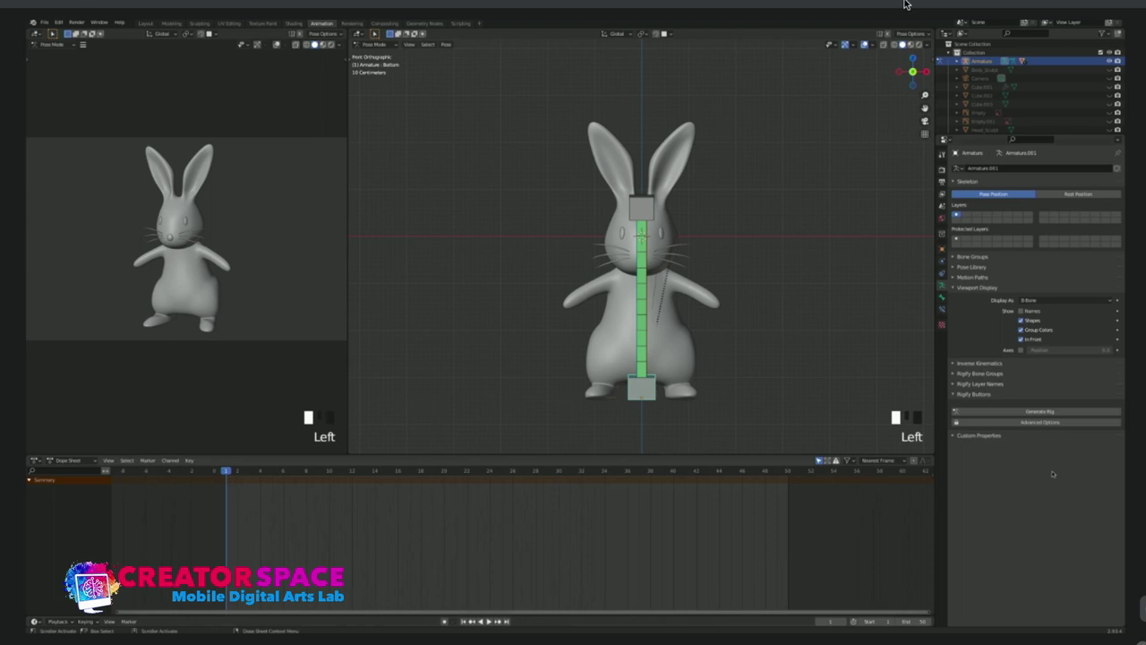
Move the playhead to frame 0 in the Dope Sheet.
key("Left")
key("Left")
key("Left")
key("Left")
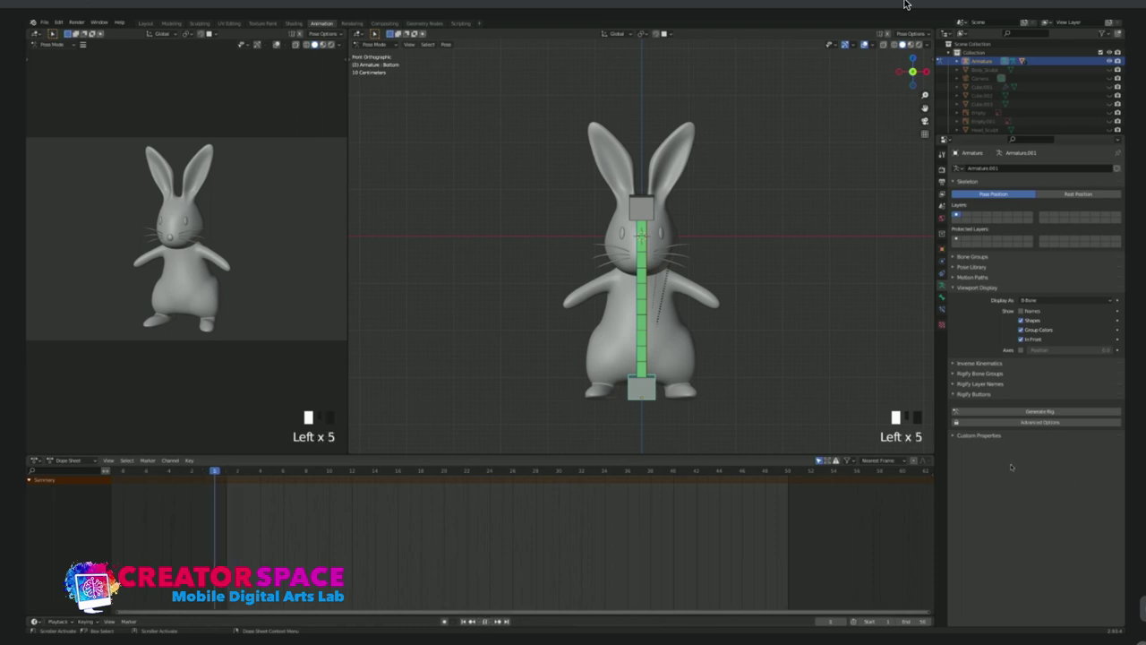
left_click(489, 622)
left_click_drag(225, 471, 214, 471)
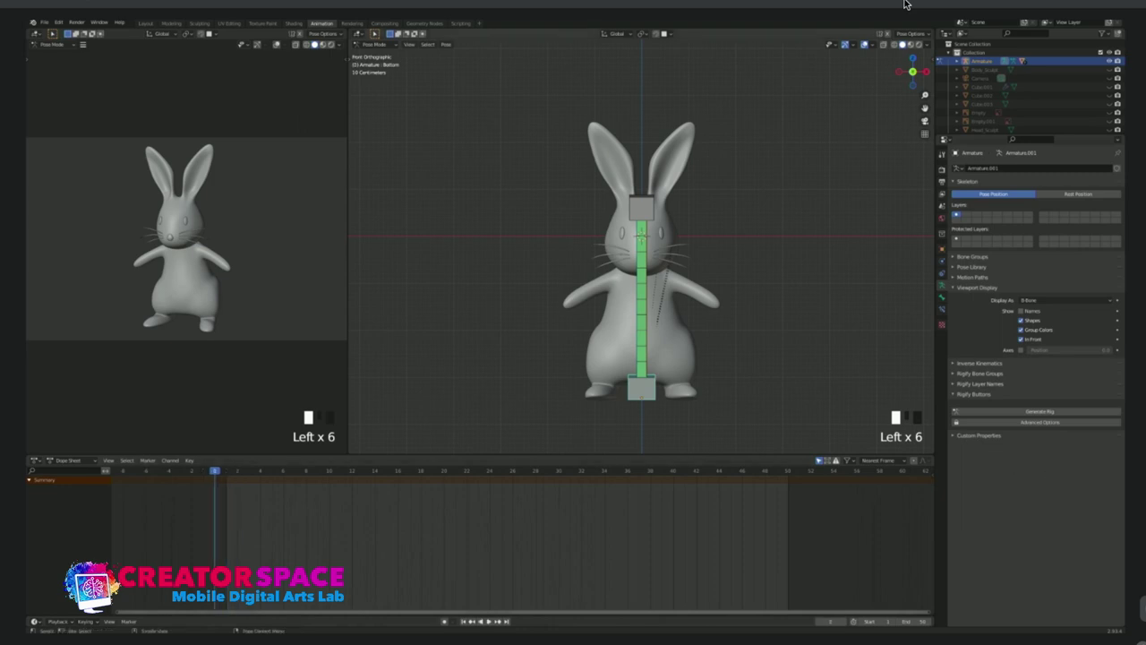
left_click(1038, 473)
left_click(1038, 473)
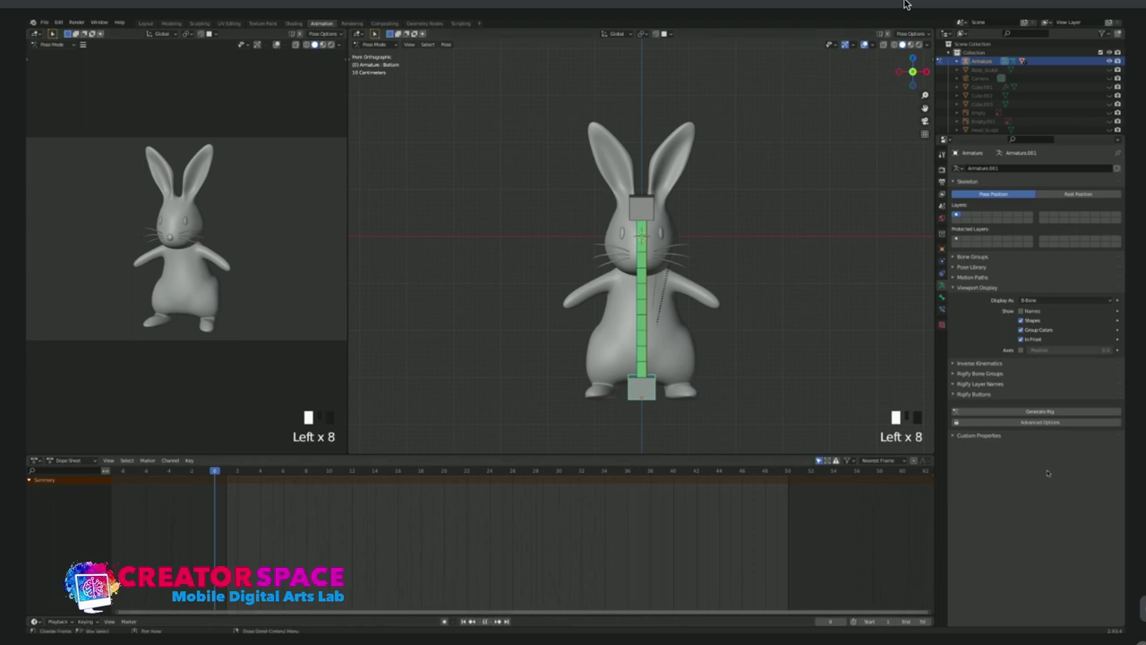
Select the armature's Top bone and apply the selected bone's pose as its rest pose.
left_click(642, 208)
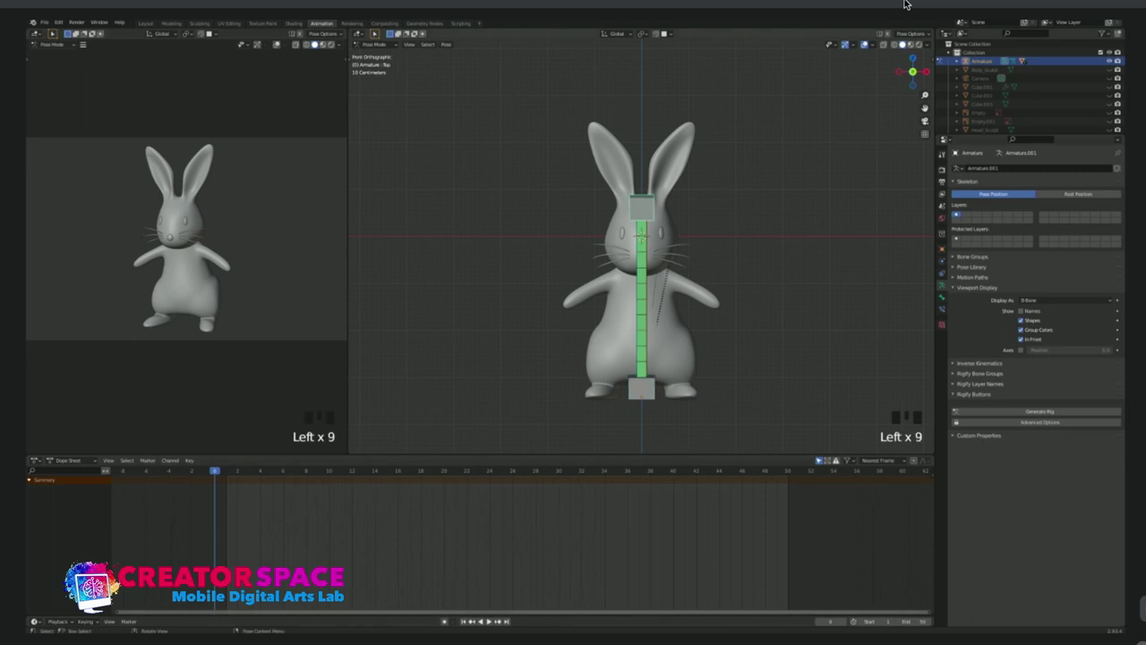
key("ctrl+a")
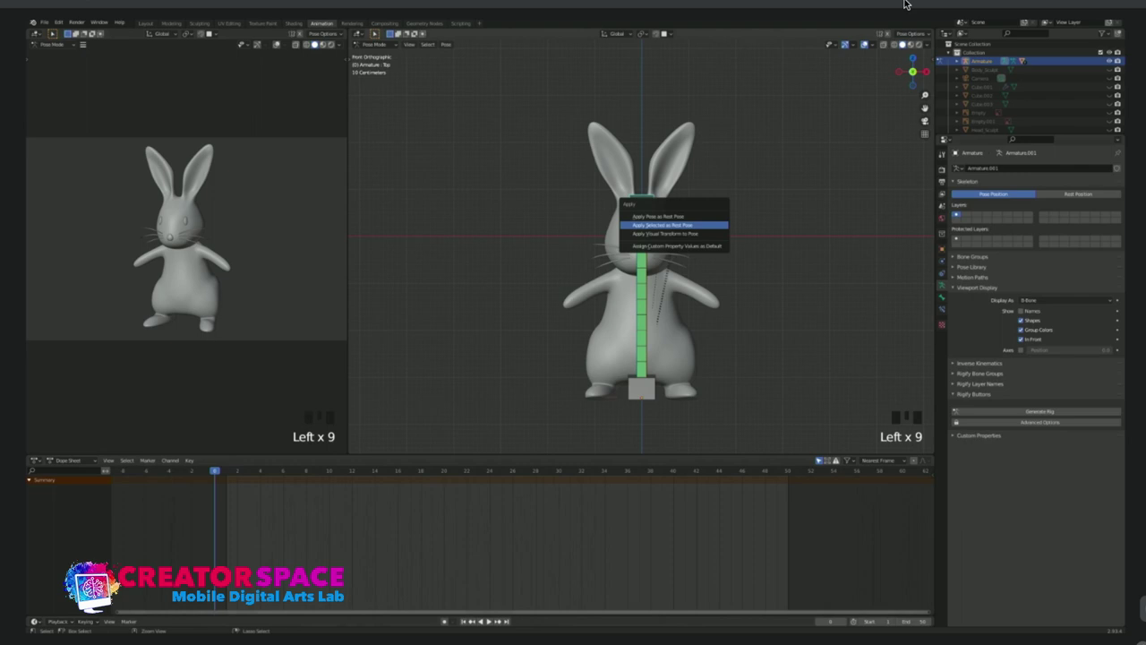
left_click(700, 225)
left_click(644, 207)
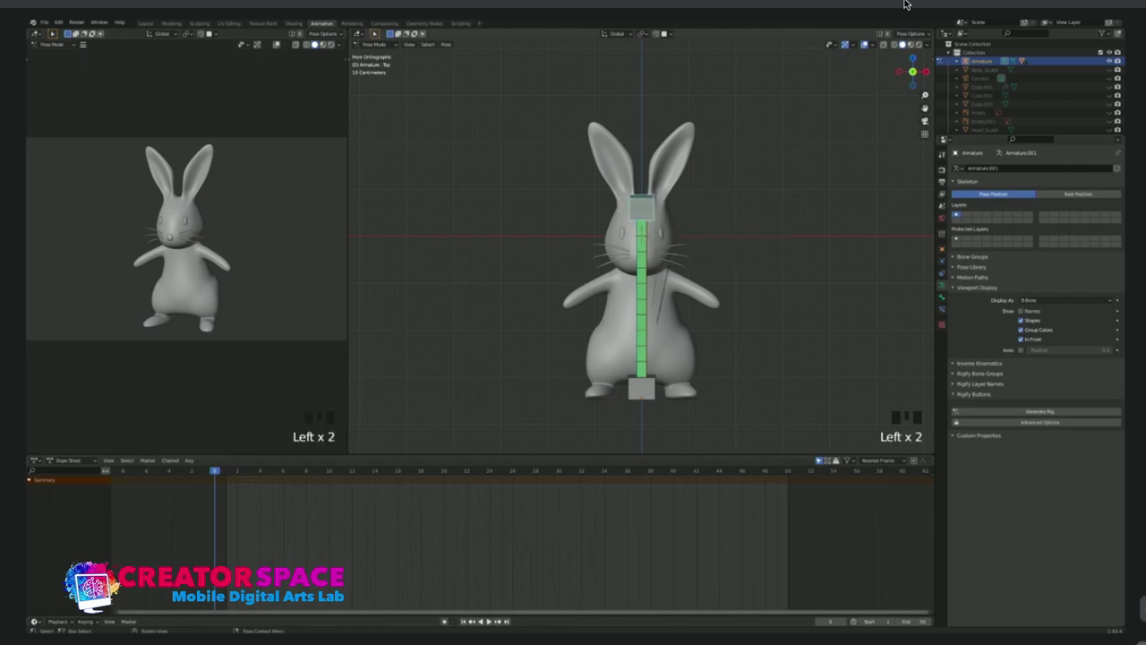
key("ctrl+a")
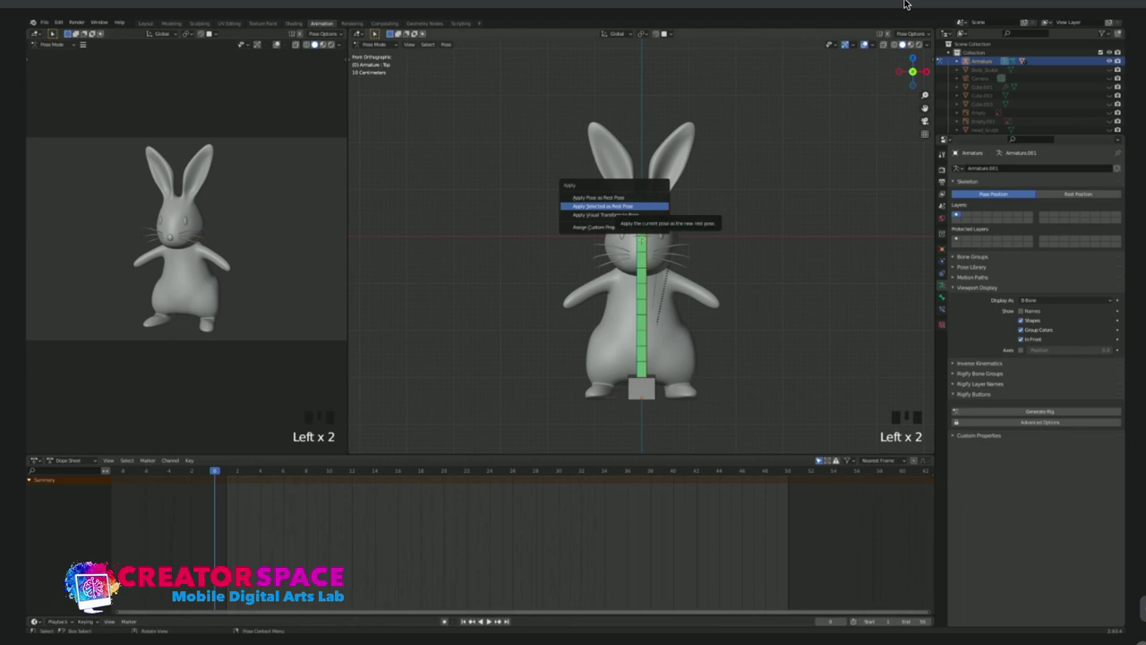
key("Up")
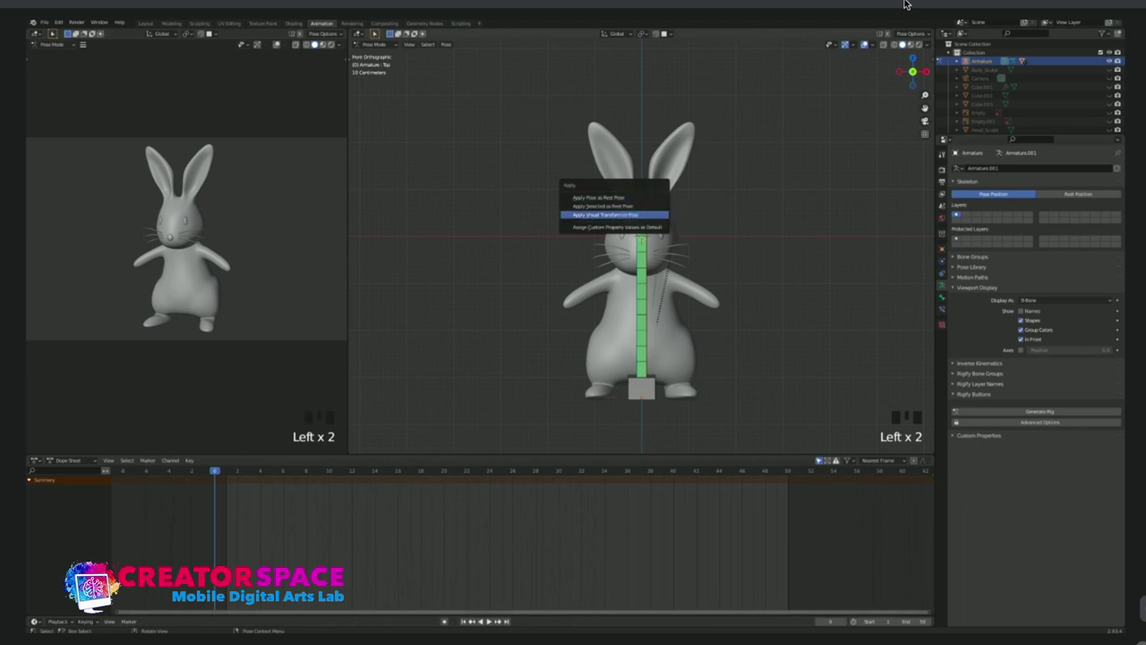
key("Escape")
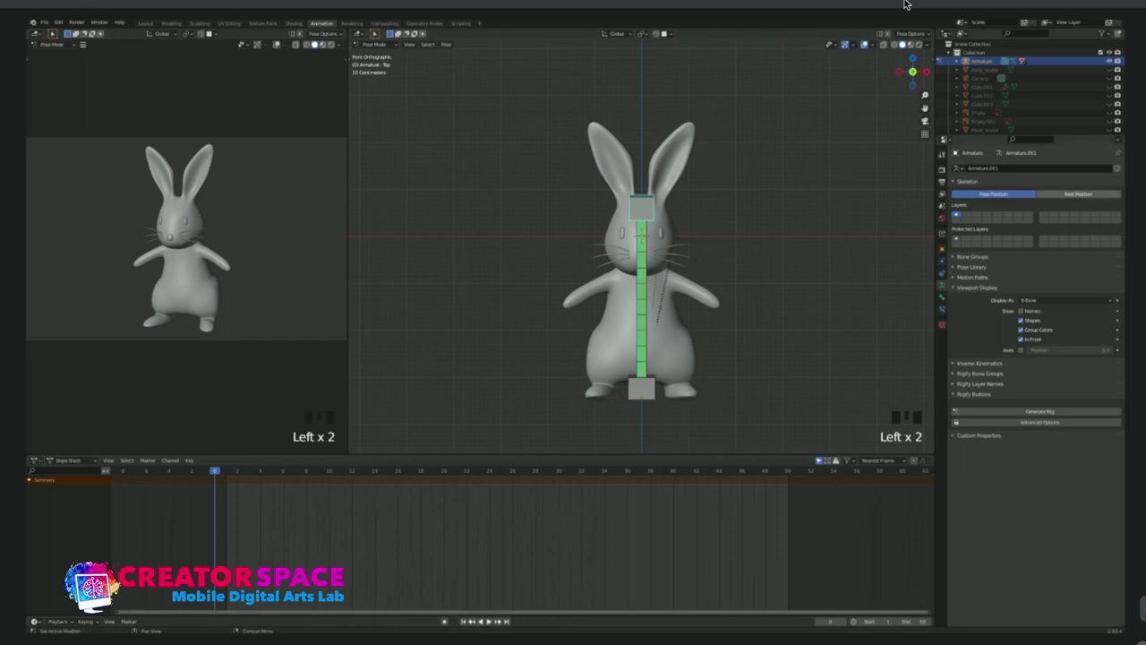
With the armature in Rest Position, apply the pose of all bones as the rest pose and return it to Pose Position.
left_click(1078, 193)
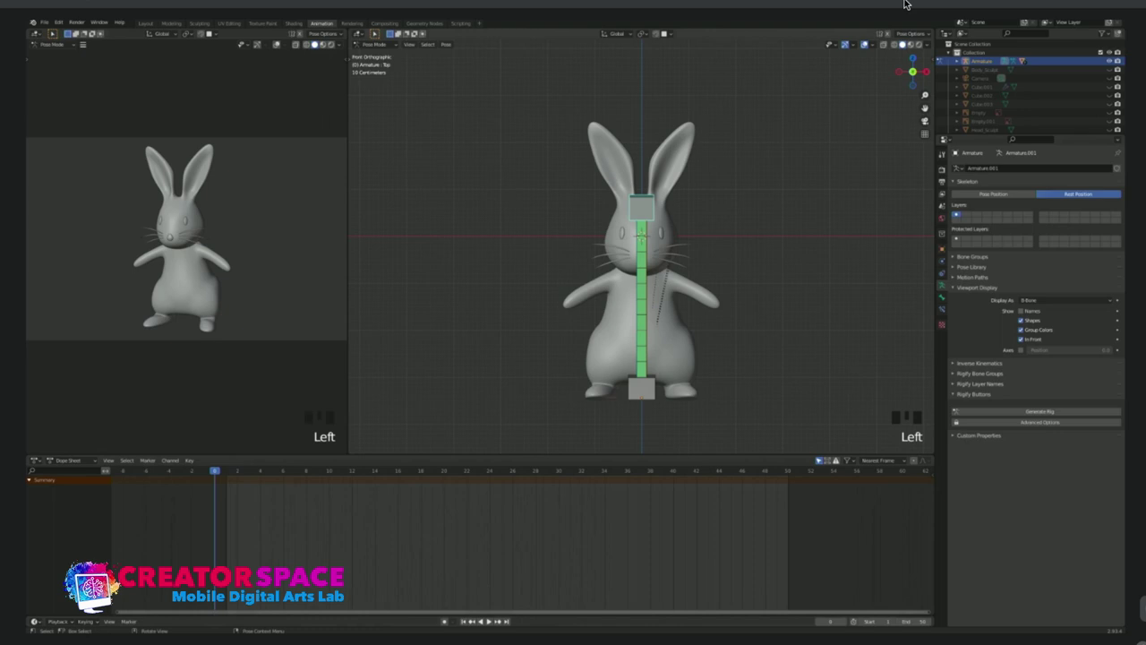
key("Left")
key("Left")
key("a")
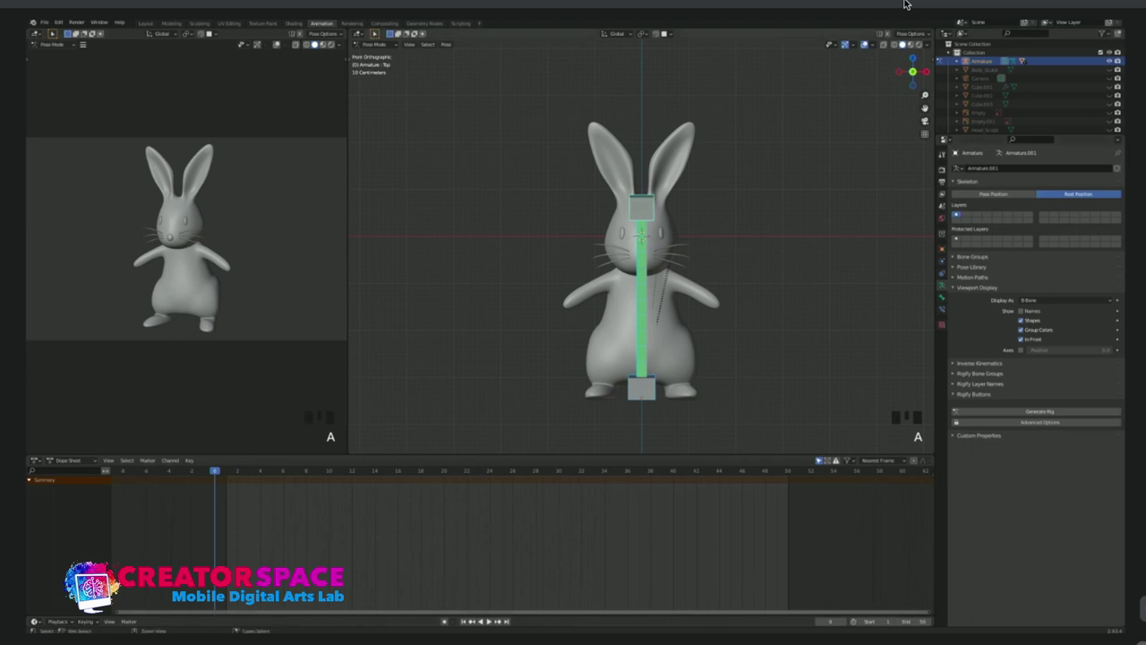
key("ctrl+a")
key("Up")
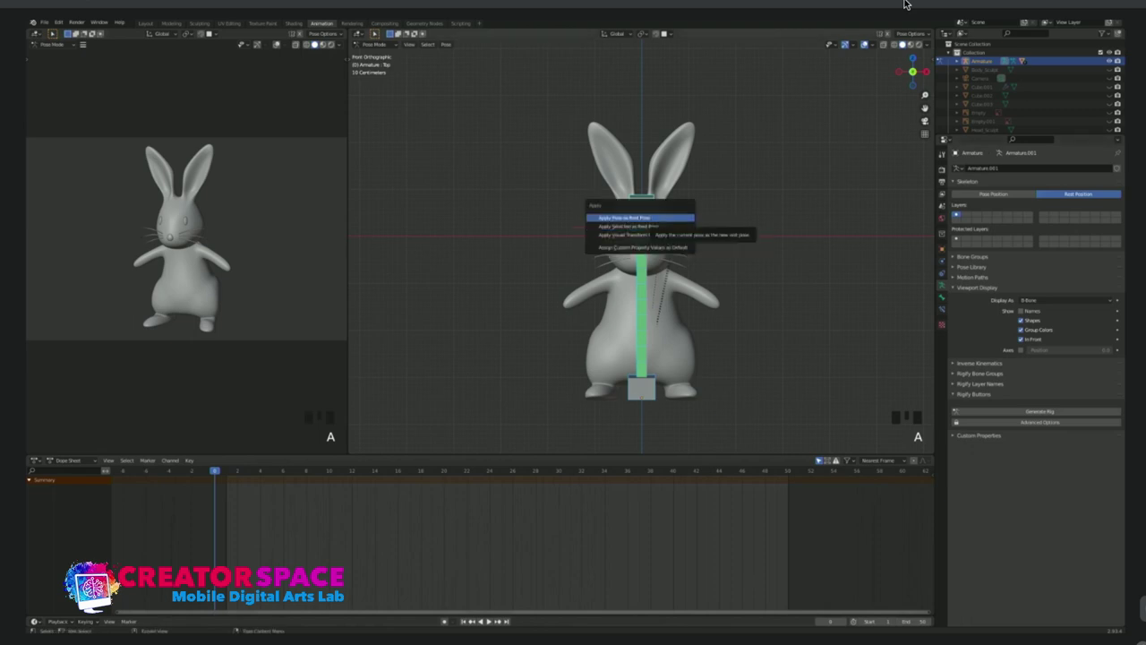
left_click(649, 218)
left_click(788, 210)
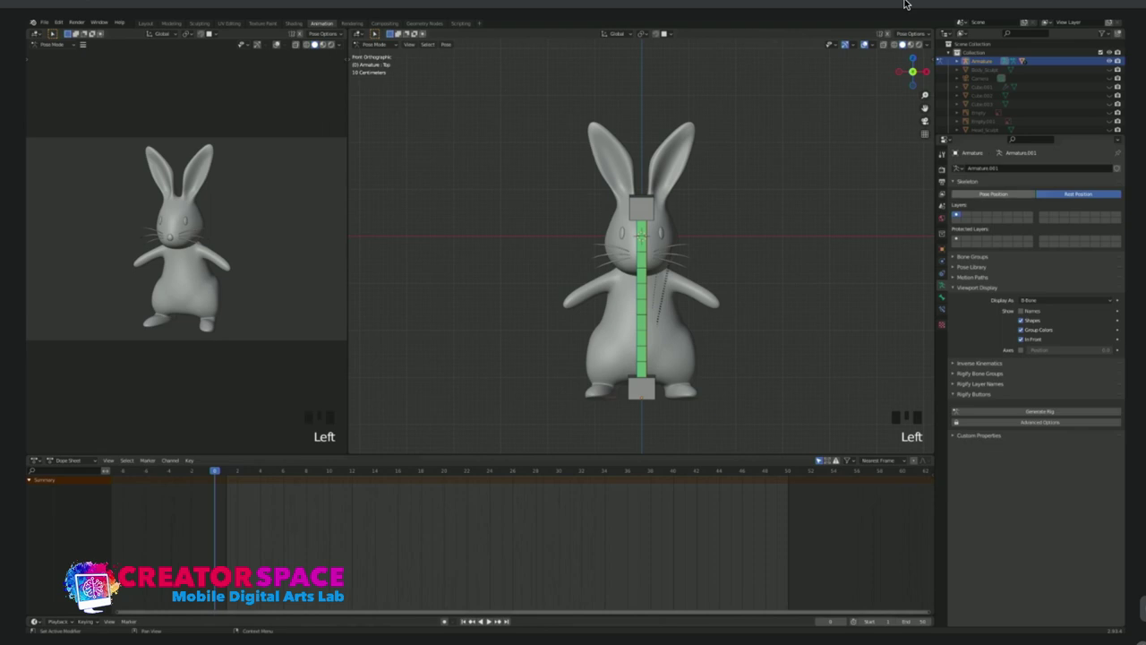
left_click(993, 194)
Move the Top bone straight down about 0.7 m to squash the rabbit's body.
left_click(641, 208)
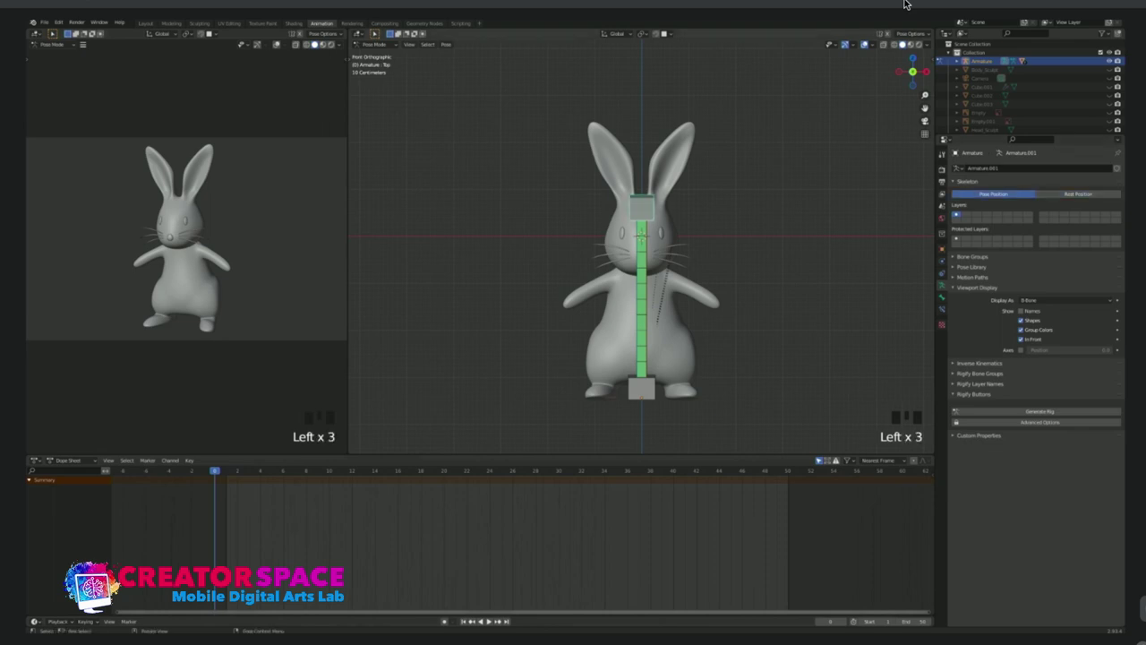
key("g")
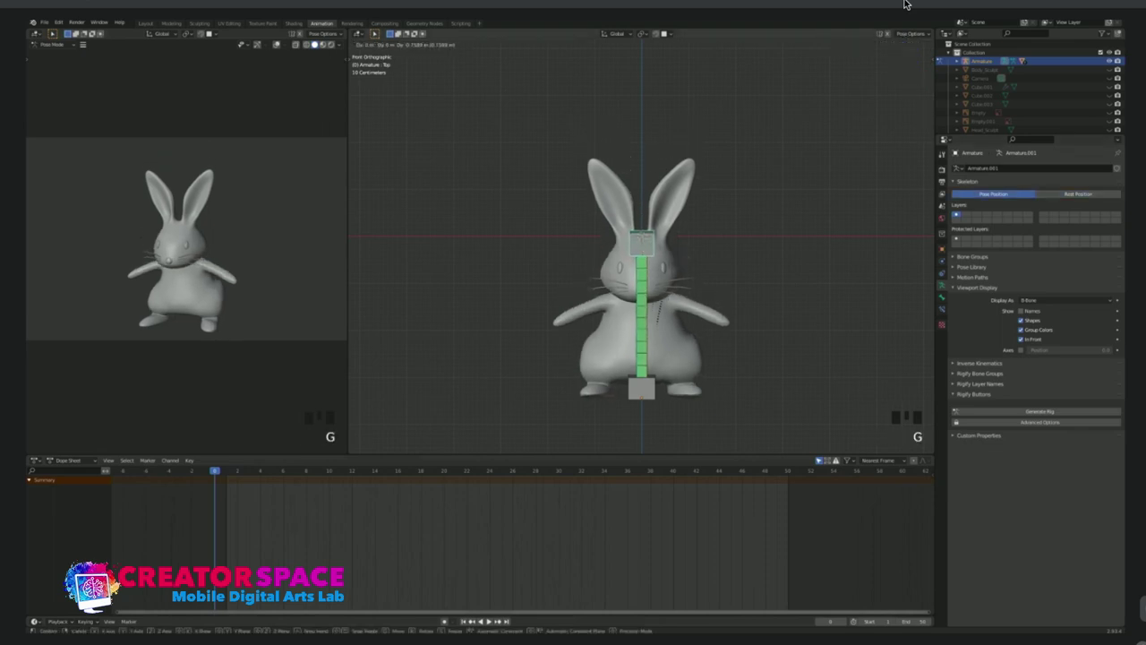
key("Return")
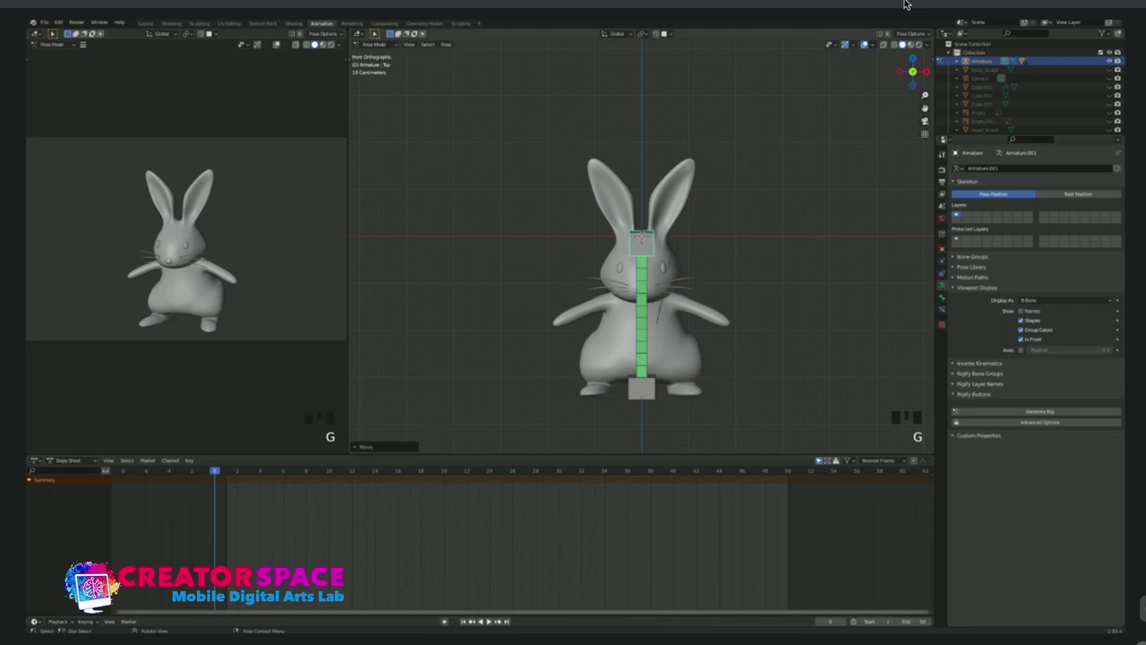
Compare the squashed rabbit in Pose Position with its Rest Position, ending in Rest Position.
left_click(1078, 193)
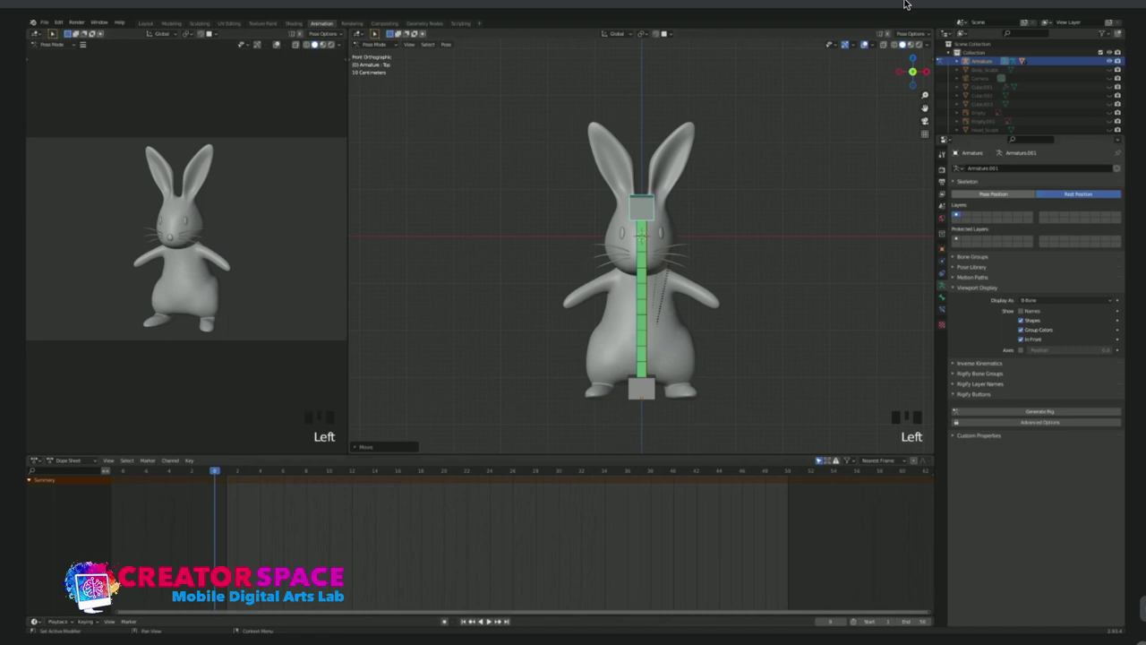
left_click(993, 194)
left_click(1078, 194)
left_click(993, 194)
left_click(1078, 193)
left_click(993, 193)
left_click(1078, 193)
left_click(993, 193)
left_click(806, 215)
key("ctrl+z")
key("ctrl+z")
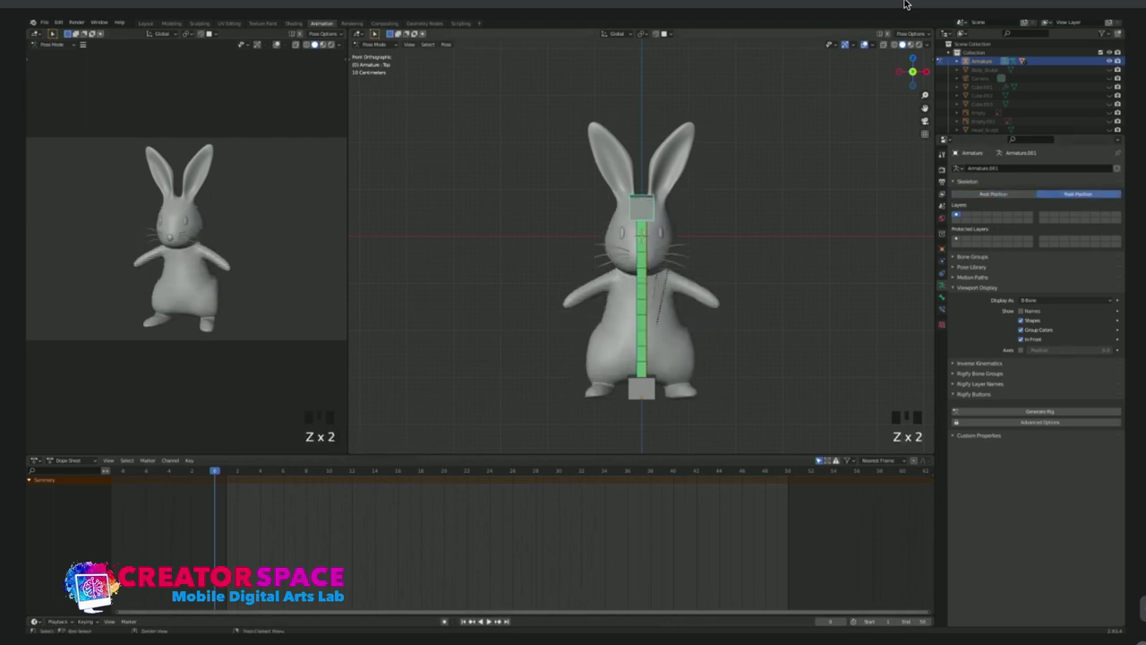
left_click(992, 194)
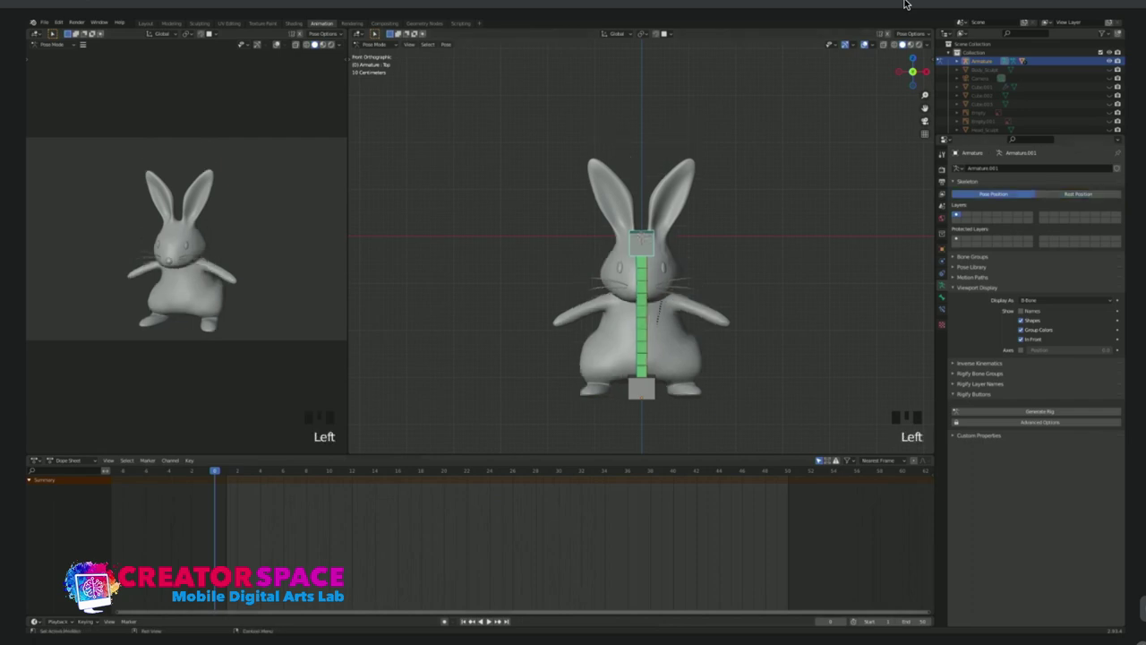
left_click(1078, 193)
Go to frame 1, select all bones of the armature and look through the Insert Keyframe options.
left_click(226, 470)
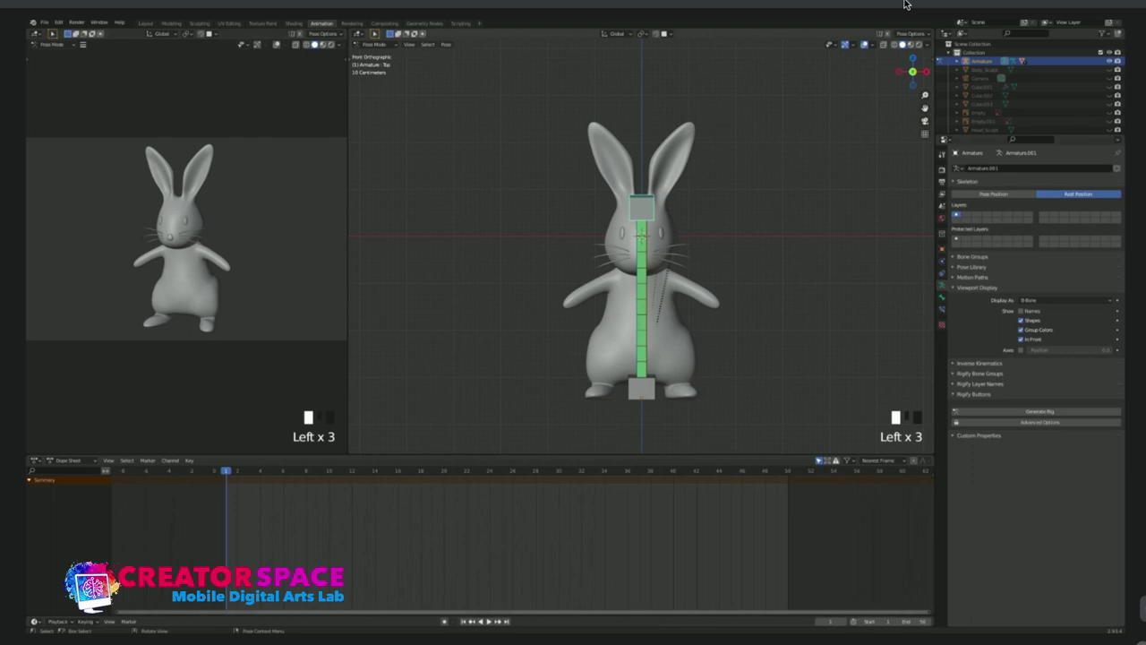
key("a")
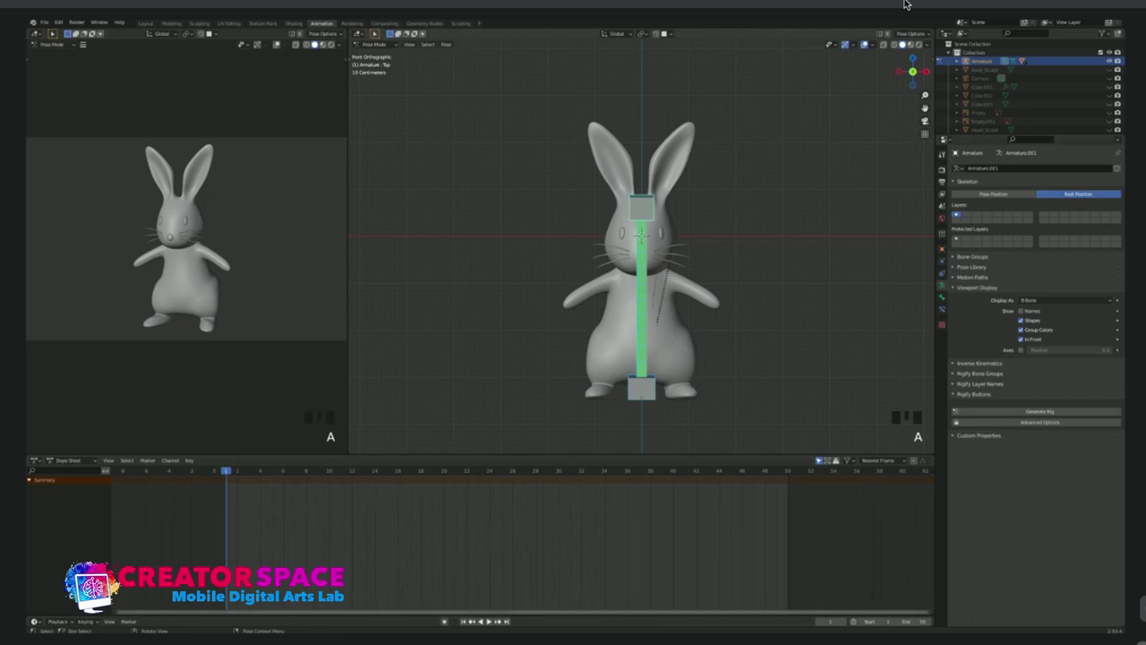
key("i")
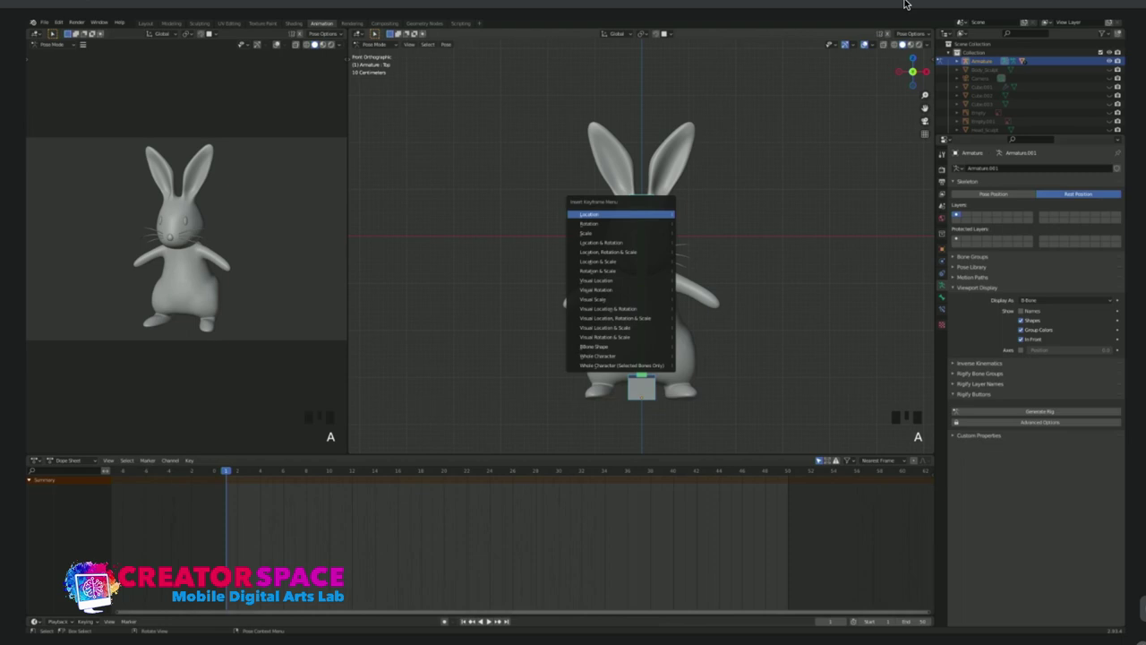
key("Escape")
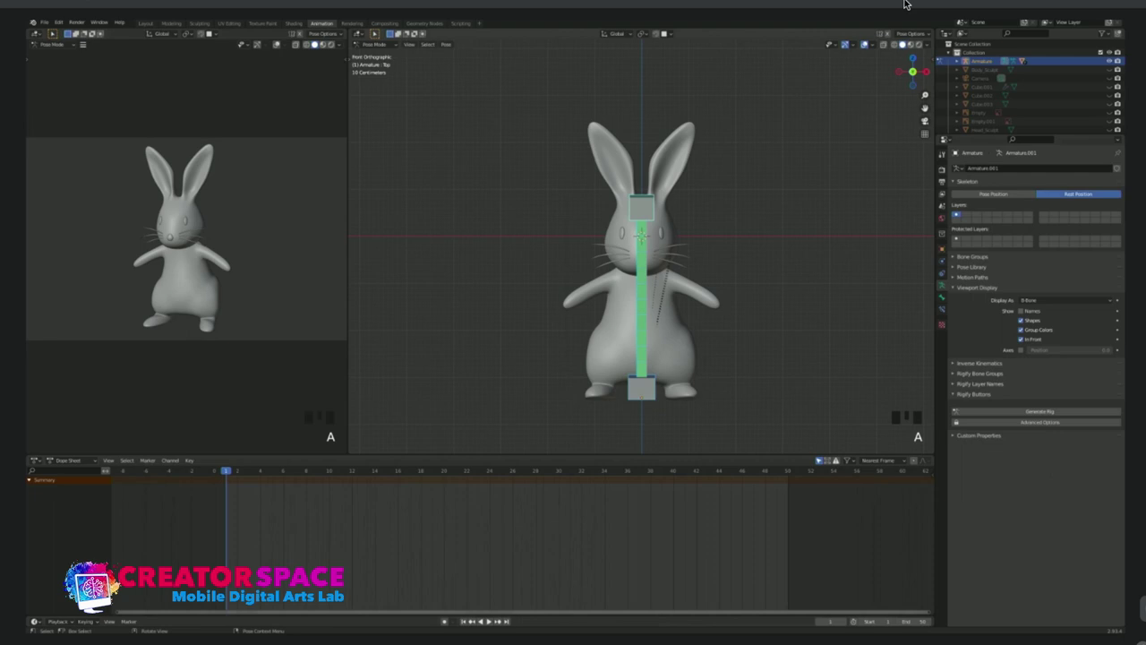
Try to move the Top bone while the armature is in Rest Position.
left_click(641, 208)
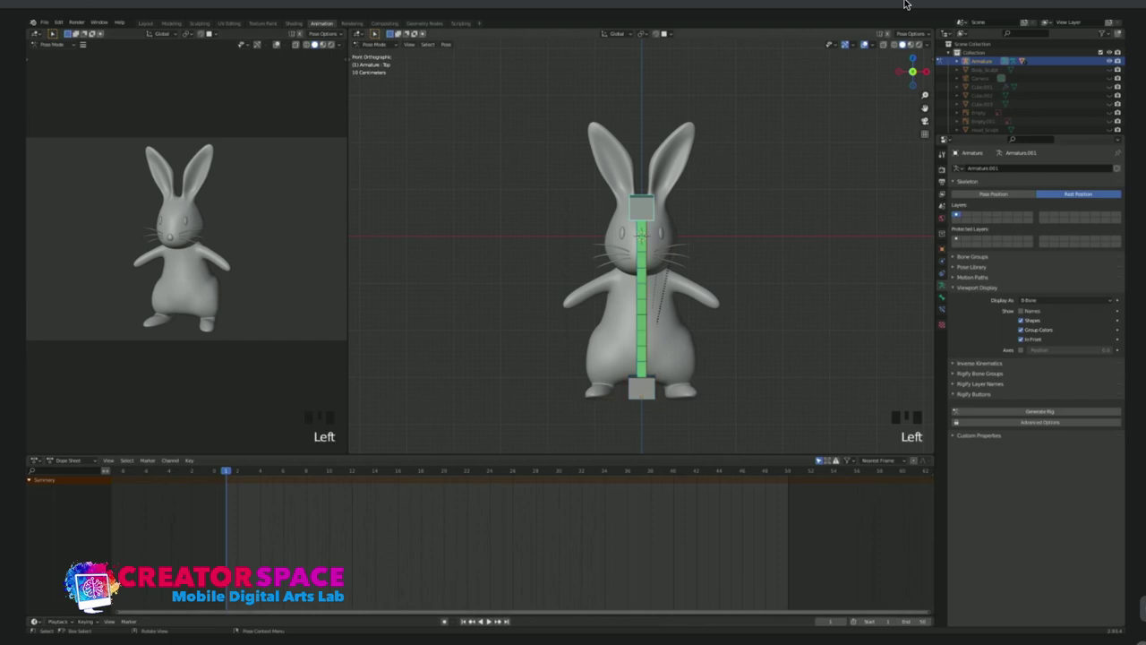
key("g")
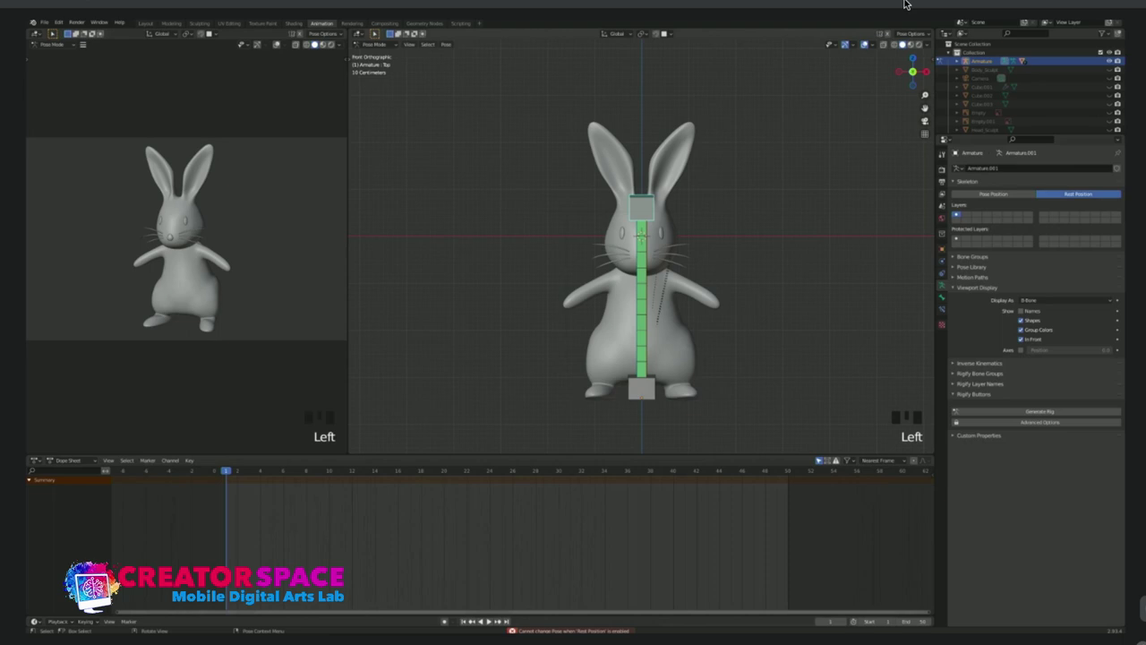
key("Left")
key("Left")
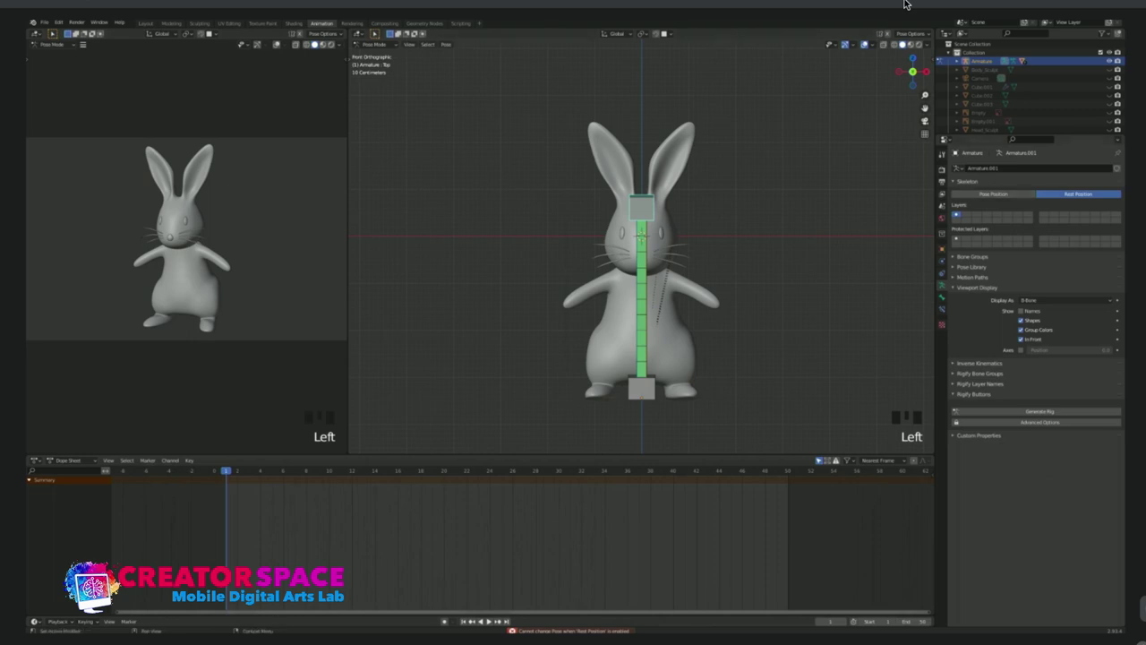
Put the armature in Pose Position and select the Top bone.
left_click(993, 193)
key("Left")
key("Left")
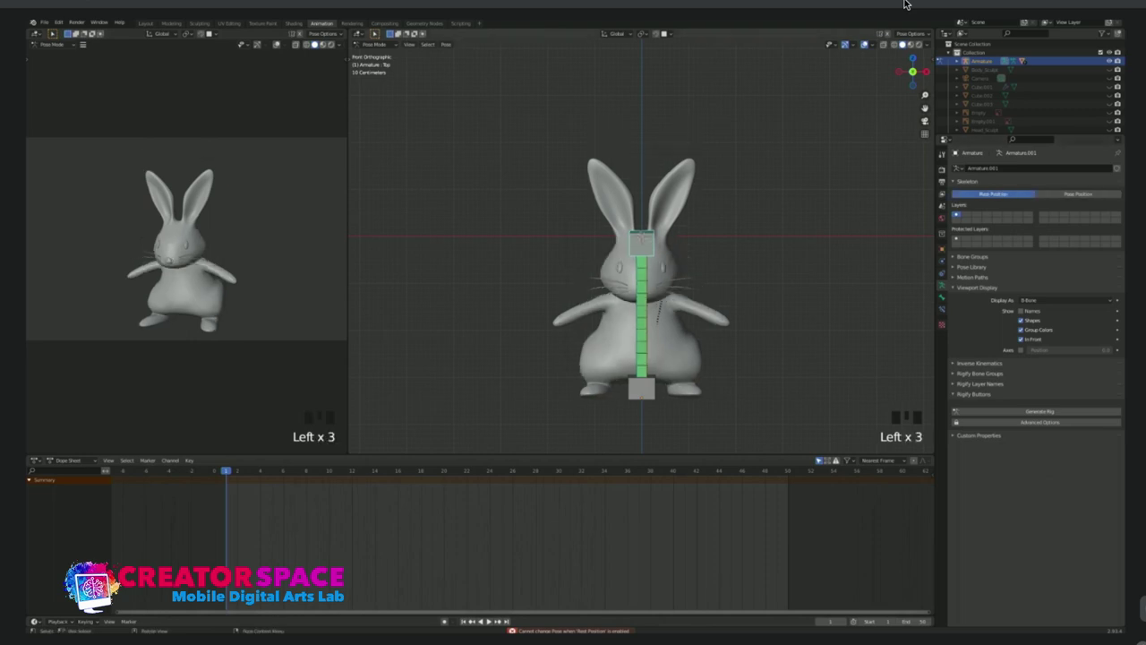
left_click(1078, 193)
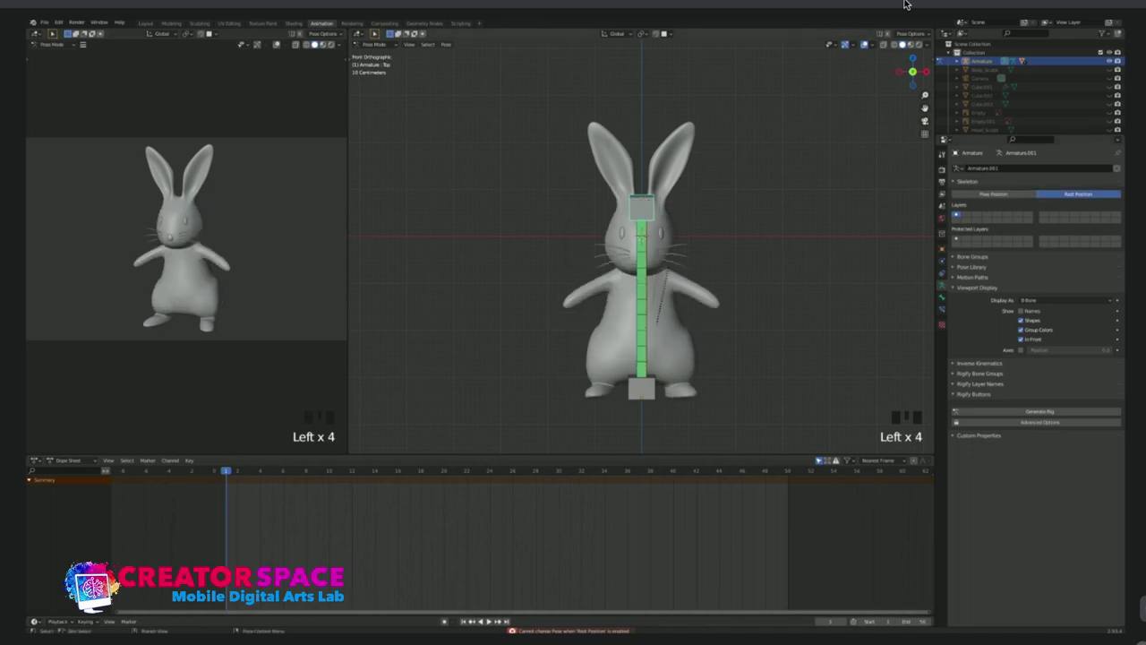
left_click(993, 194)
left_click(734, 215)
left_click(642, 243)
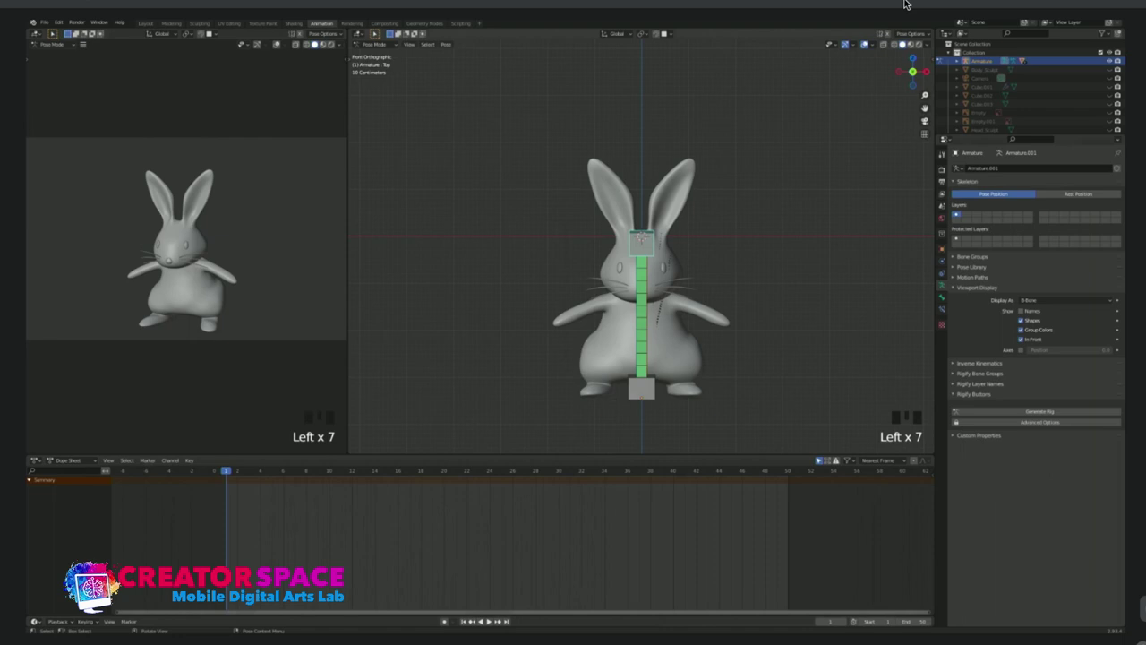
Try rotating the Top bone slightly and moving it sideways and up, undoing each transform.
key("r")
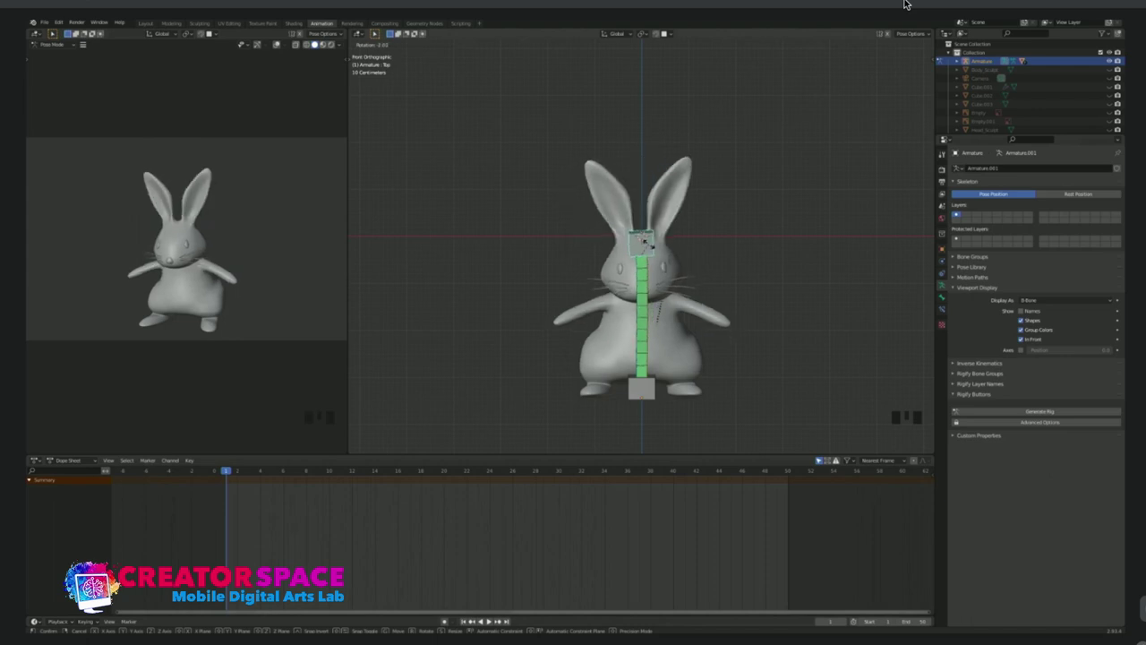
left_click(649, 243)
key("ctrl+z")
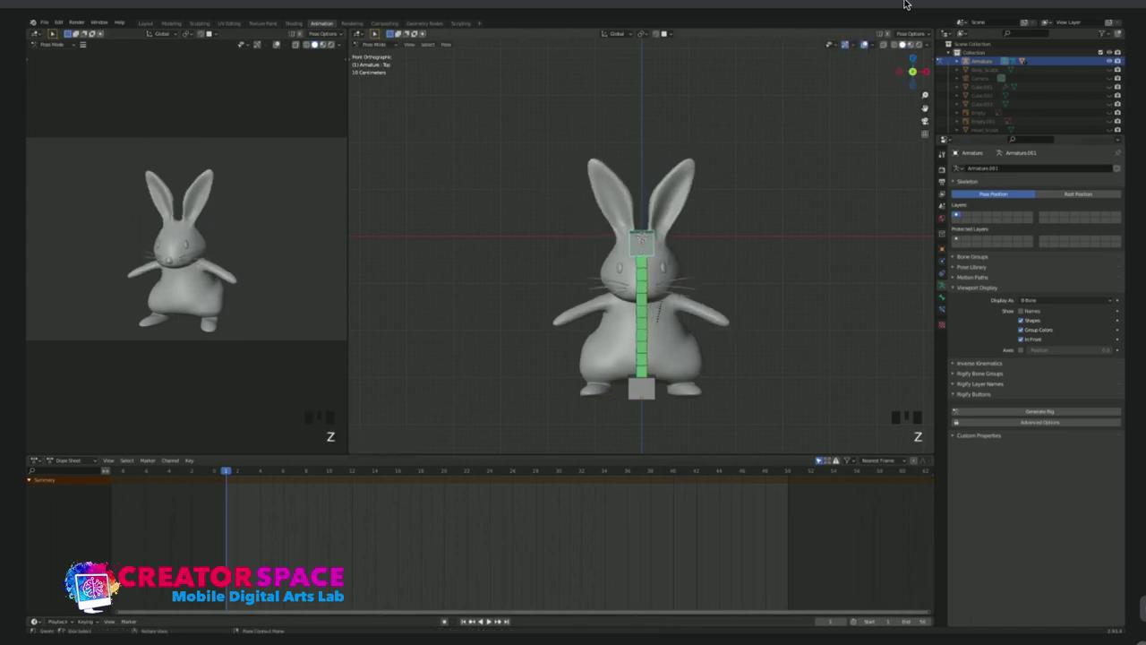
key("g")
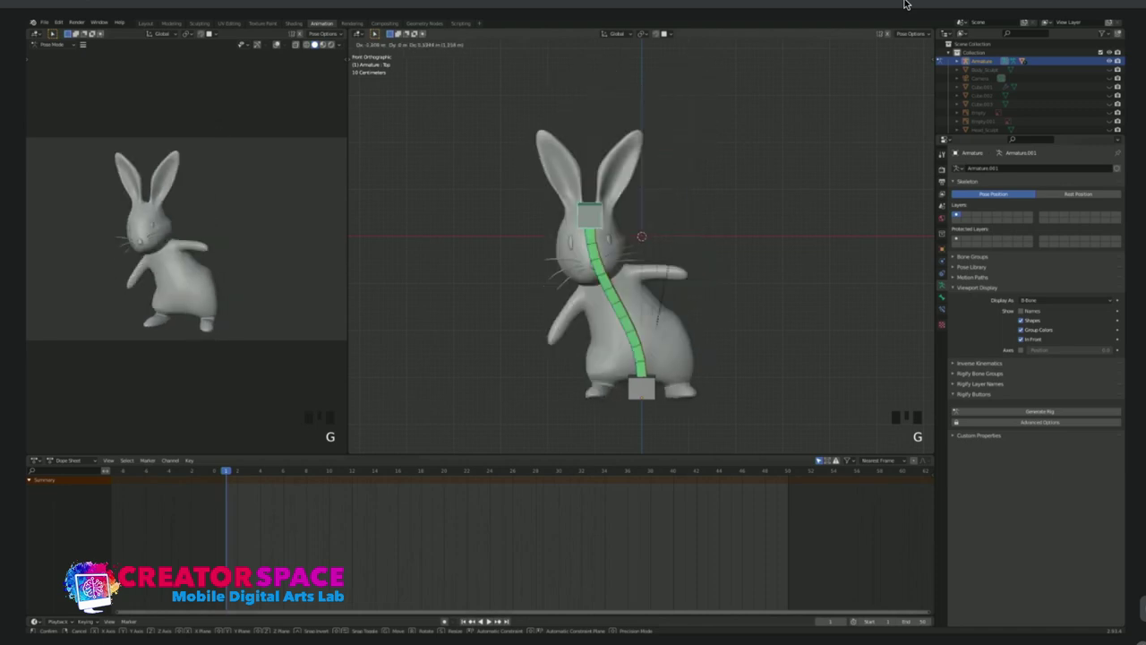
left_click(612, 192)
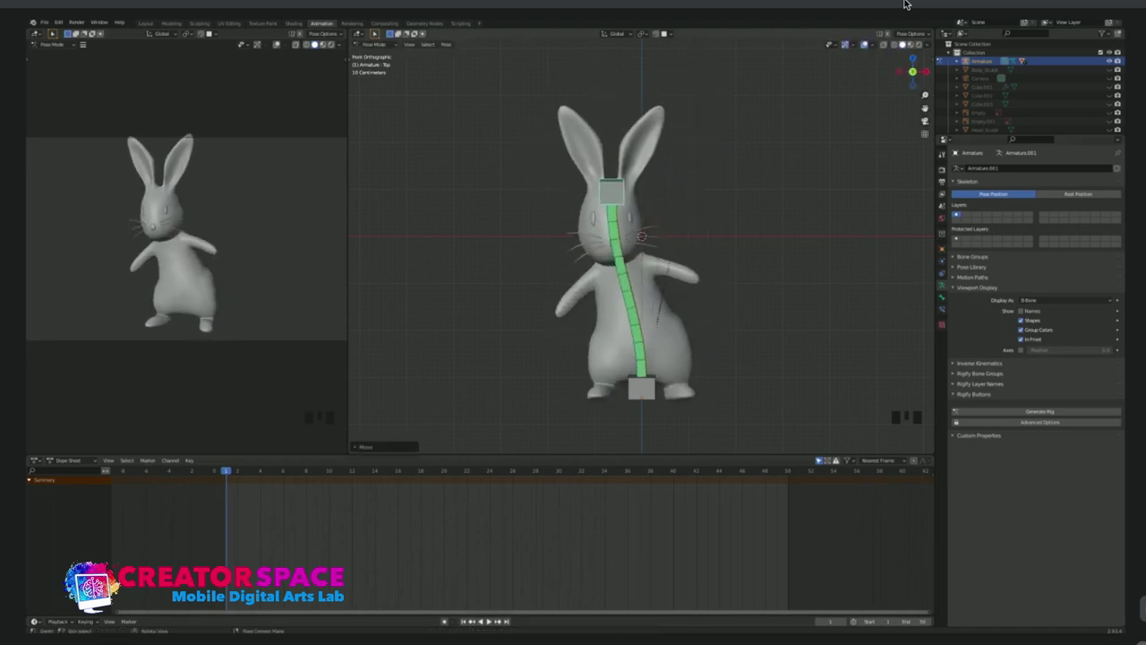
key("ctrl+z")
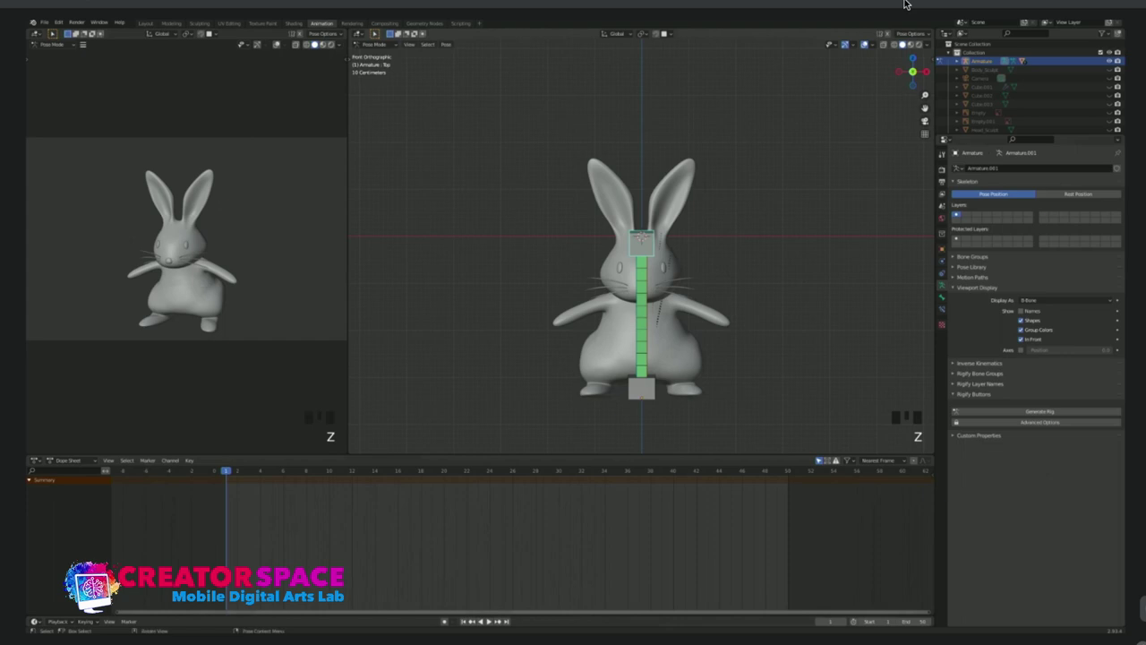
Try scaling the Top bone down and up to resize the rabbit's head and ears, undoing each scale.
key("s")
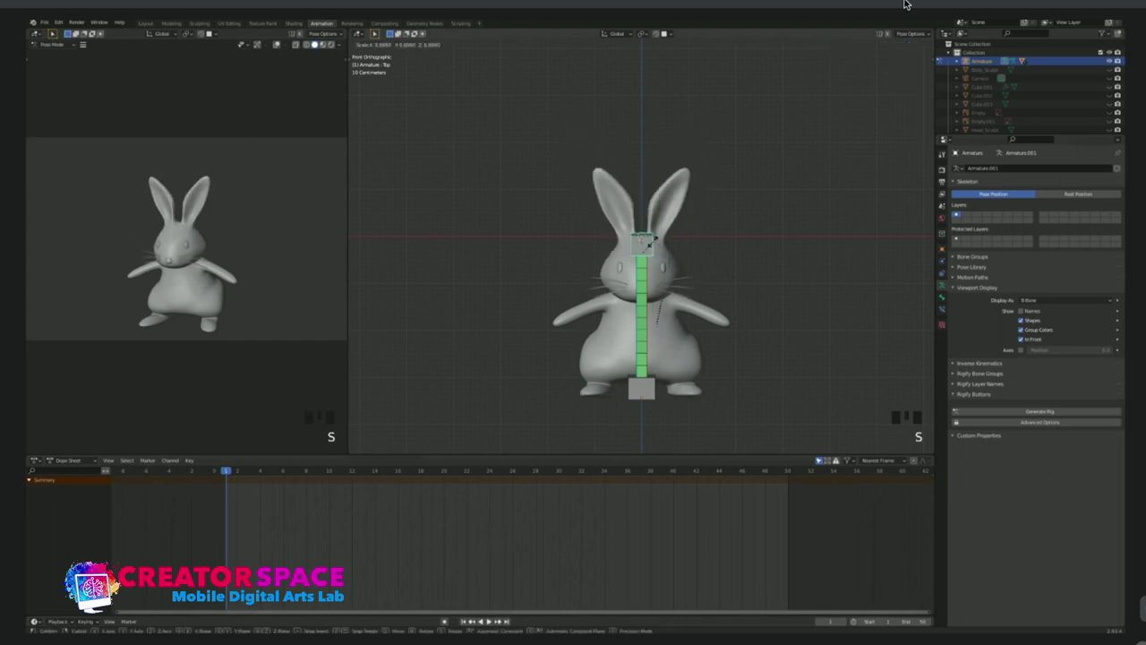
key("ctrl+z")
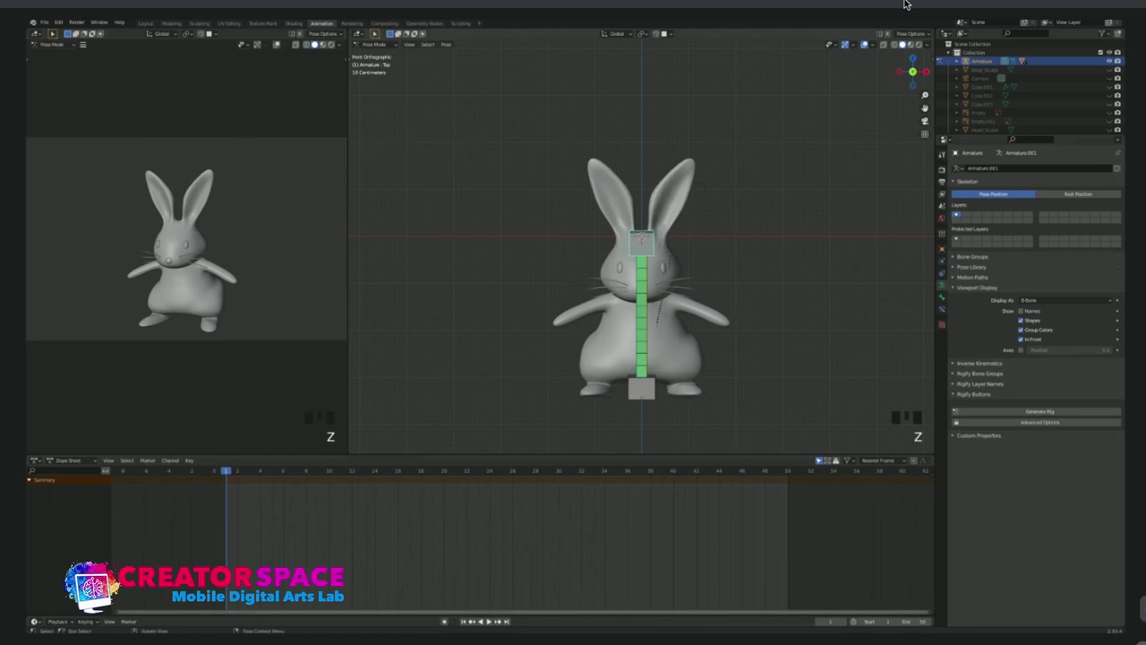
key("s")
left_click(657, 238)
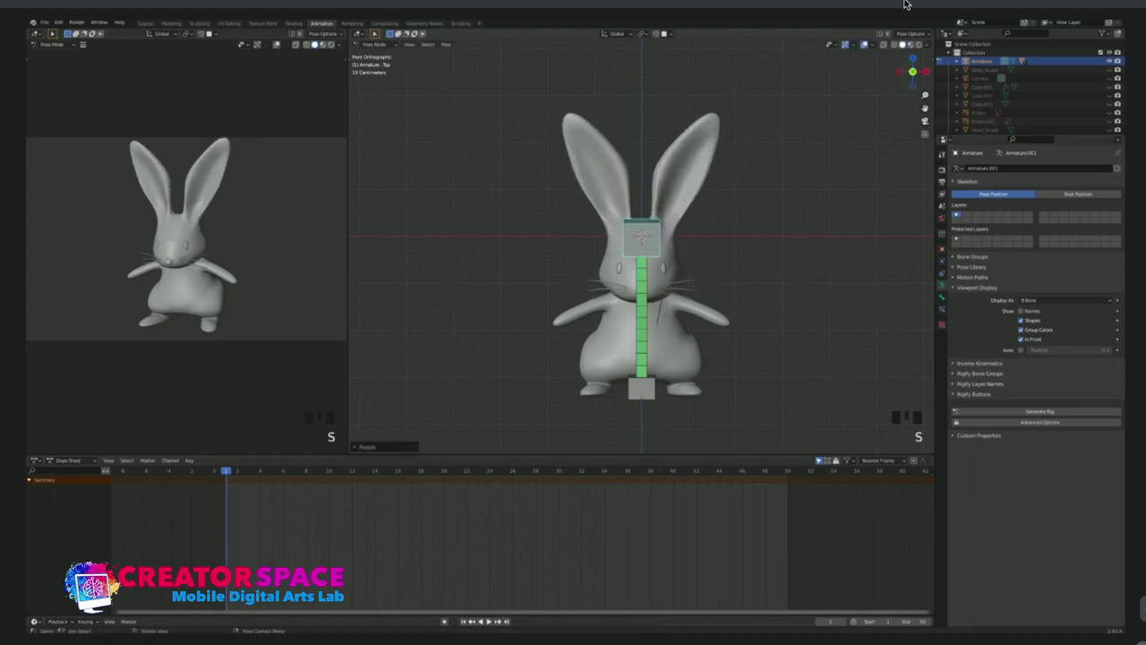
key("ctrl+z")
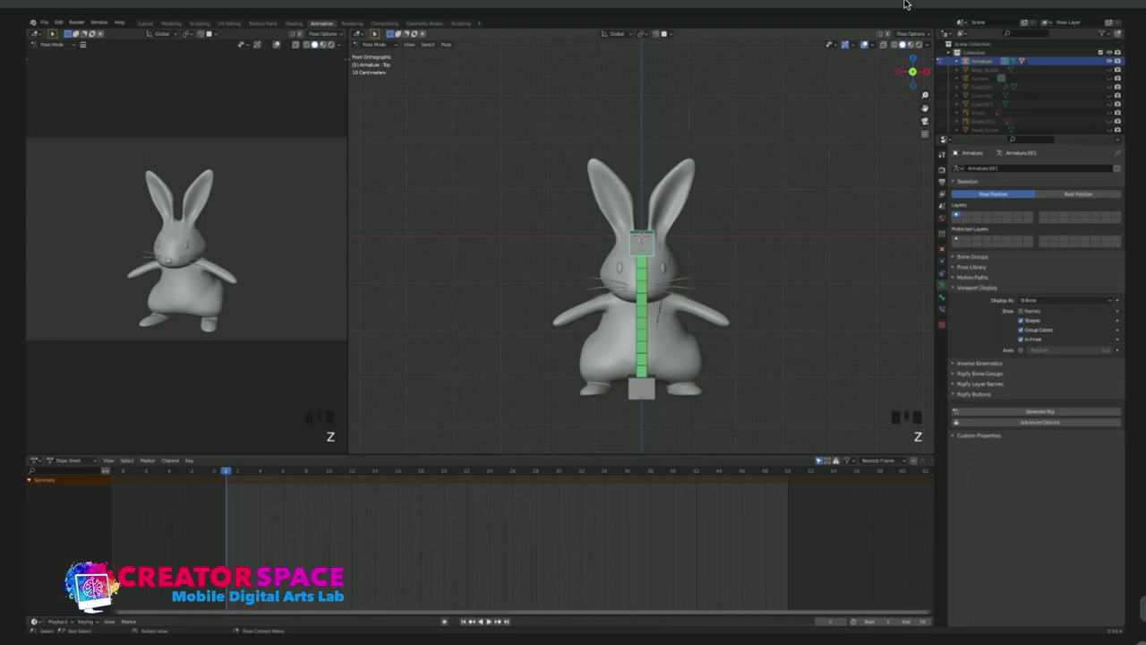
Put the armature in Rest Position and insert a Location & Rotation keyframe for all bones at frame 1.
left_click(1078, 193)
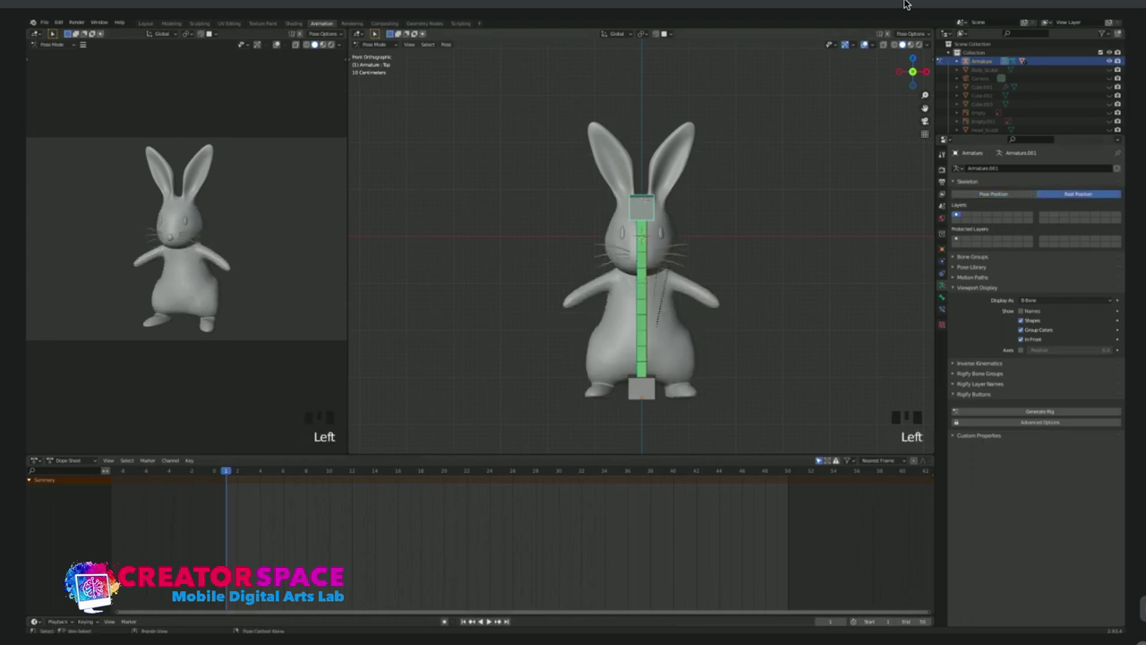
key("a")
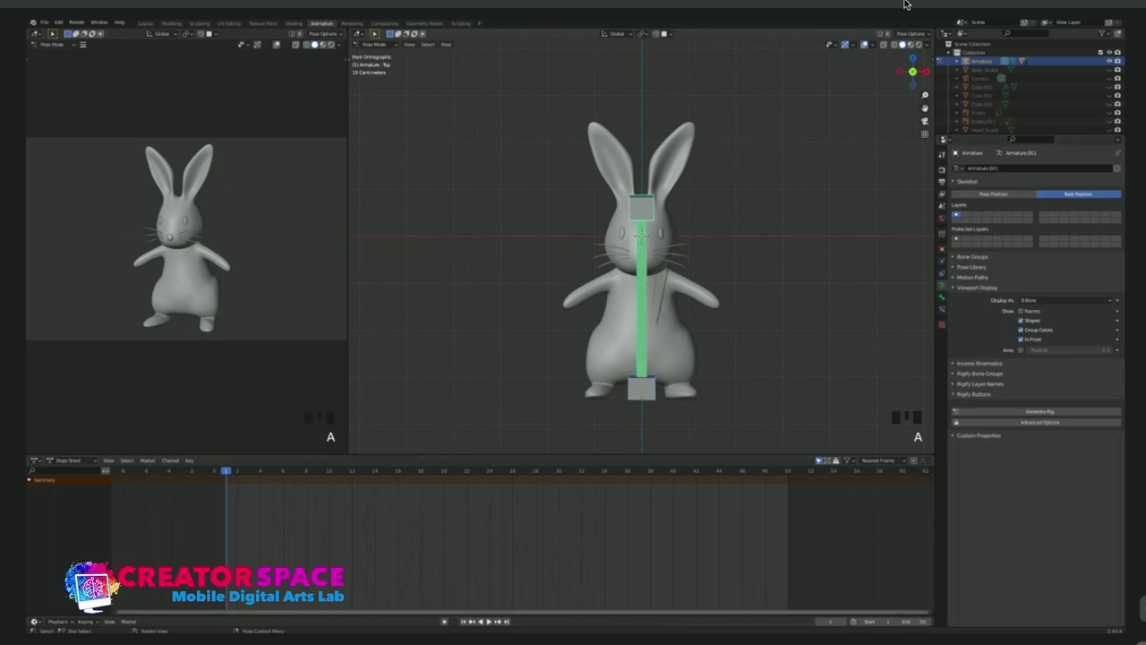
key("i")
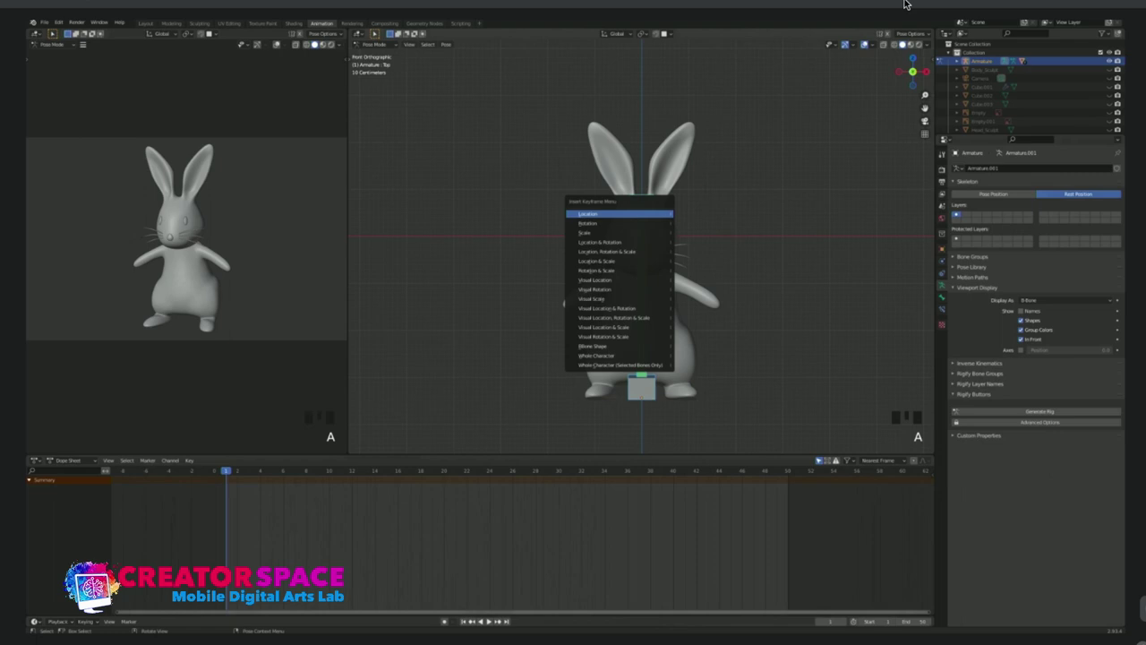
key("Down")
key("Down")
key("Down")
key("Down")
key("Up")
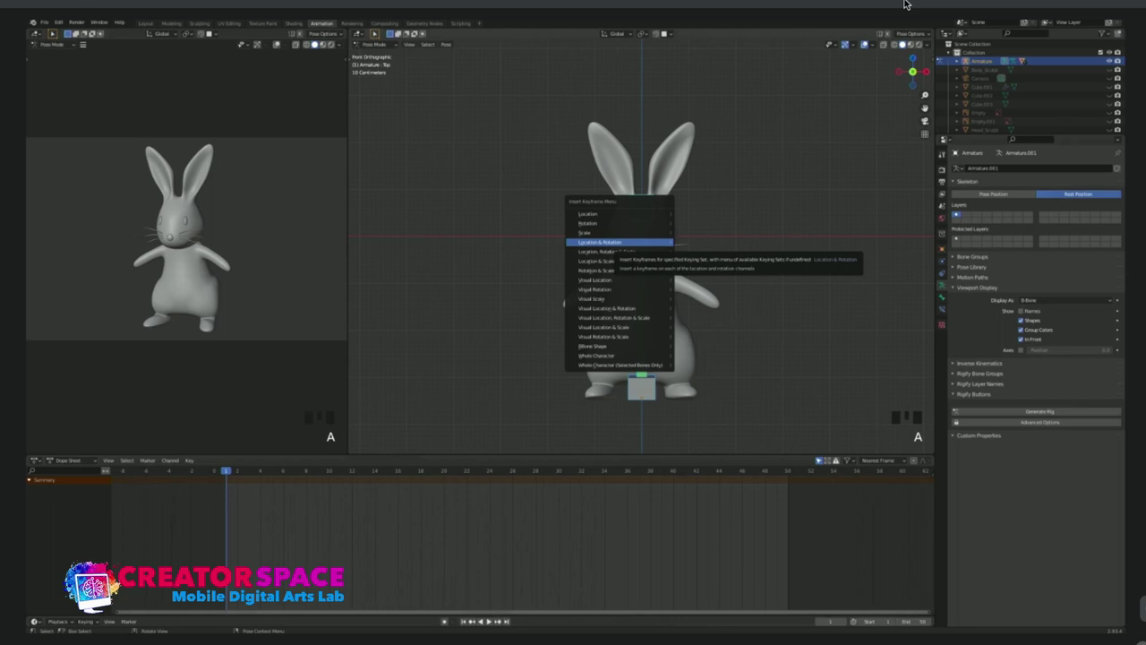
key("Return")
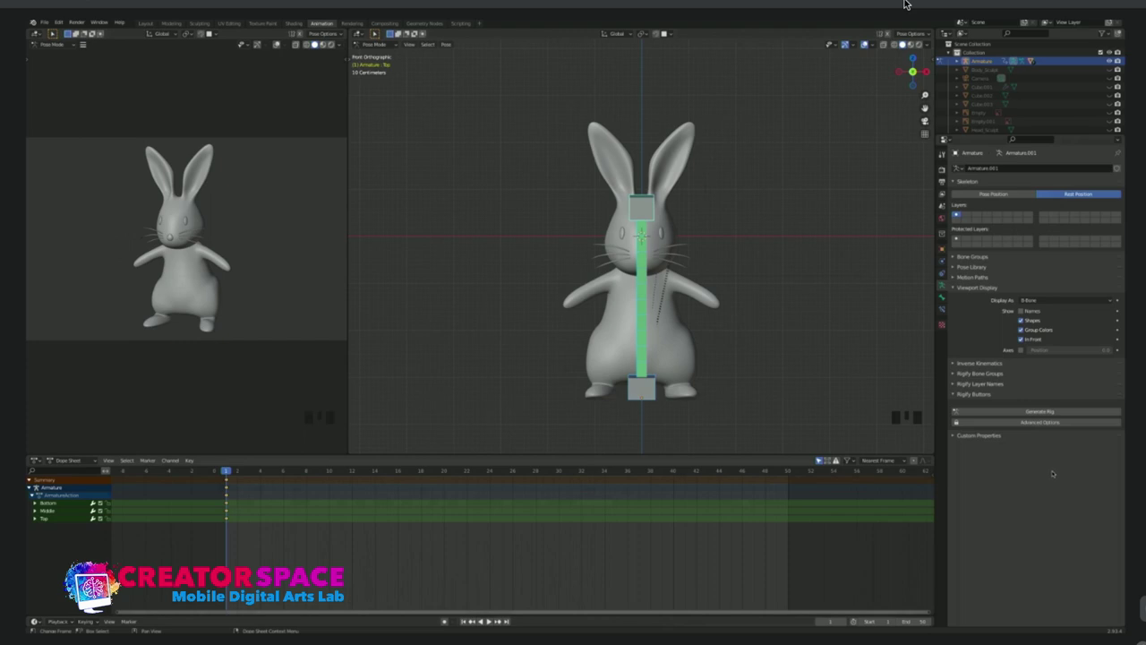
Return the armature to Pose Position and try moving the selected bones at frame 1, undoing the move.
left_click(993, 193)
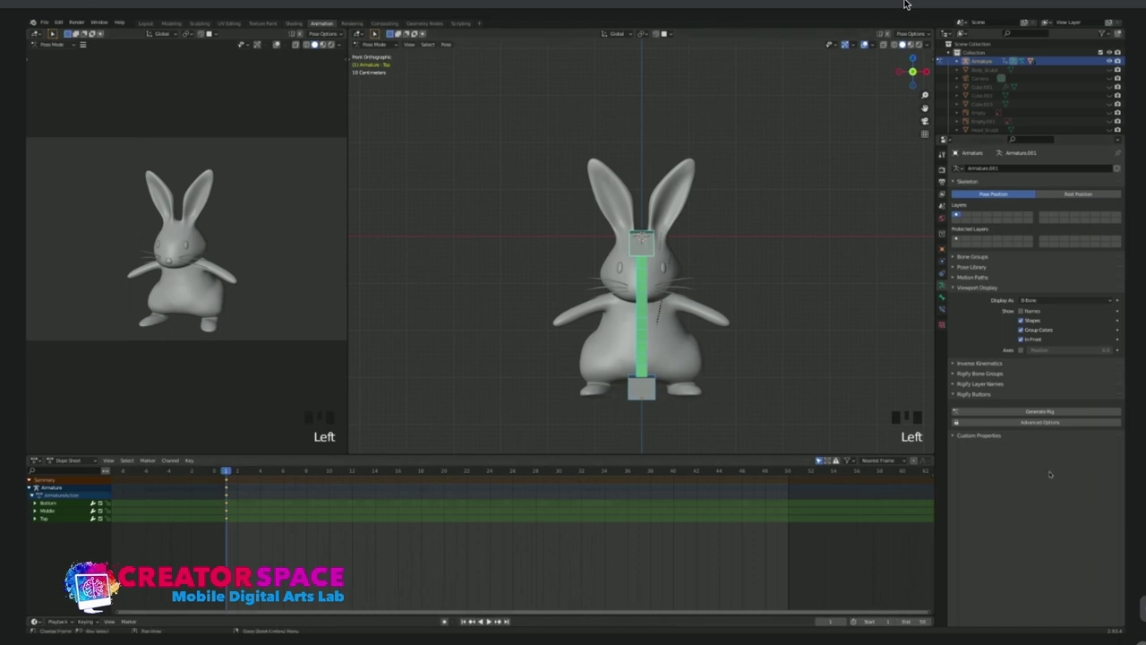
left_click_drag(227, 471, 237, 471)
key("Escape")
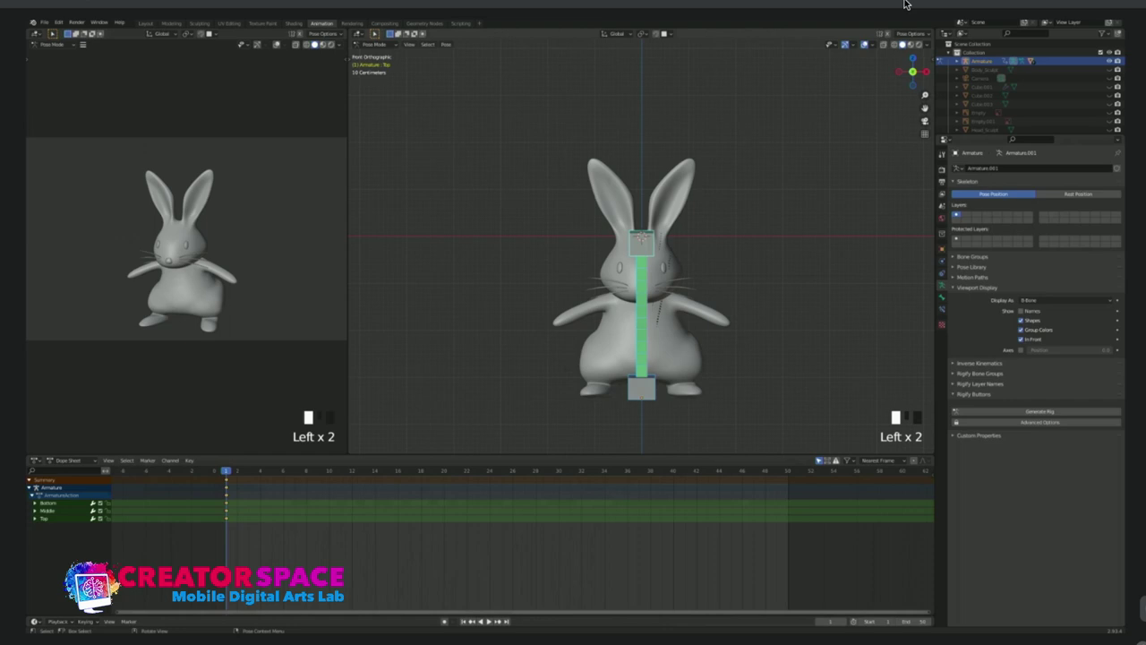
left_click(904, 3)
key("g")
left_click(904, 4)
key("super+z")
Select the Top bone and reset its location to 0 so the rabbit stands at its rest height.
left_click(642, 238)
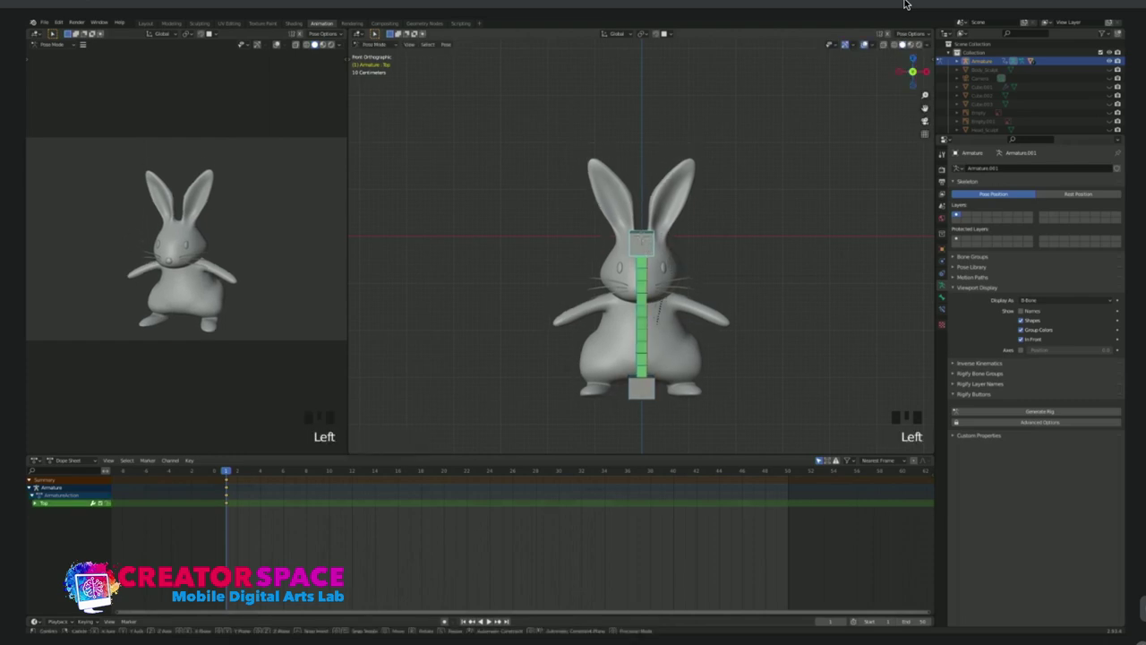
key("g")
left_click(644, 224)
key("z")
key("n")
left_click(874, 85)
type("0")
key("Return")
left_click(874, 93)
type("0")
left_click(777, 134)
left_click(777, 134)
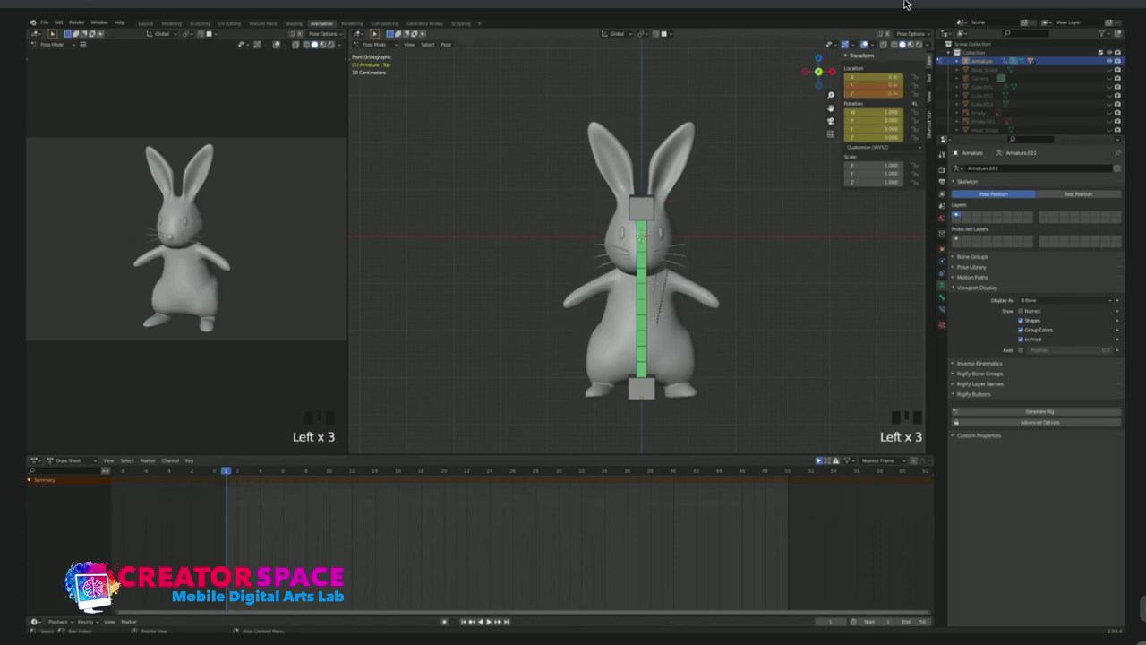
Select all bones and insert a new keyframe at frame 1 to store the reset pose.
left_click(904, 3)
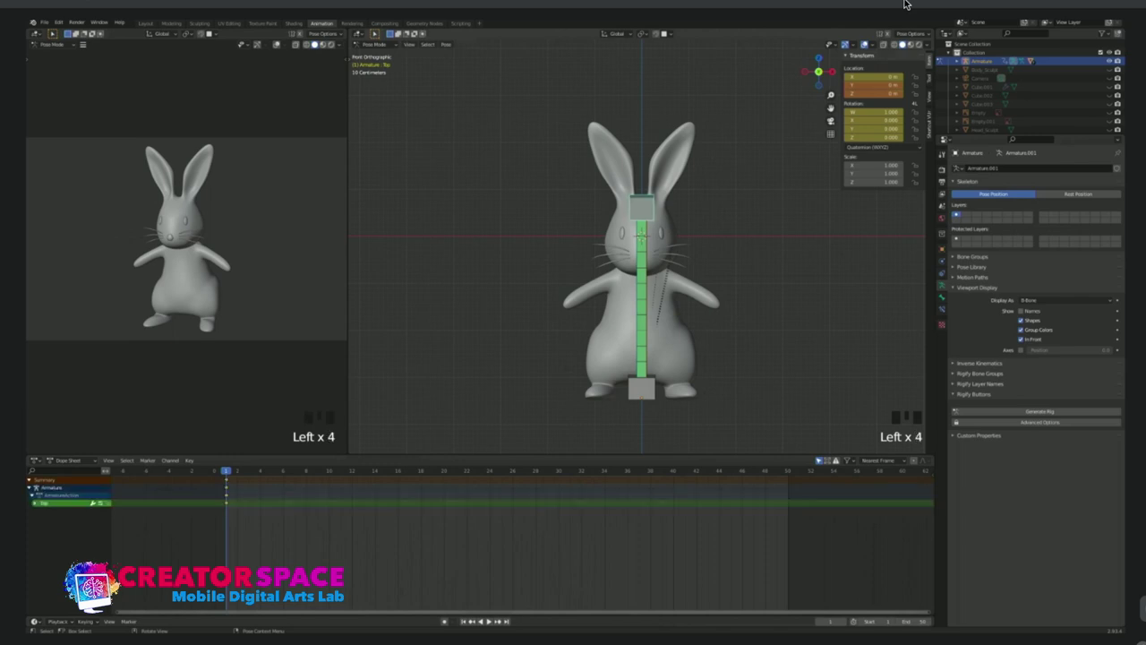
key("a")
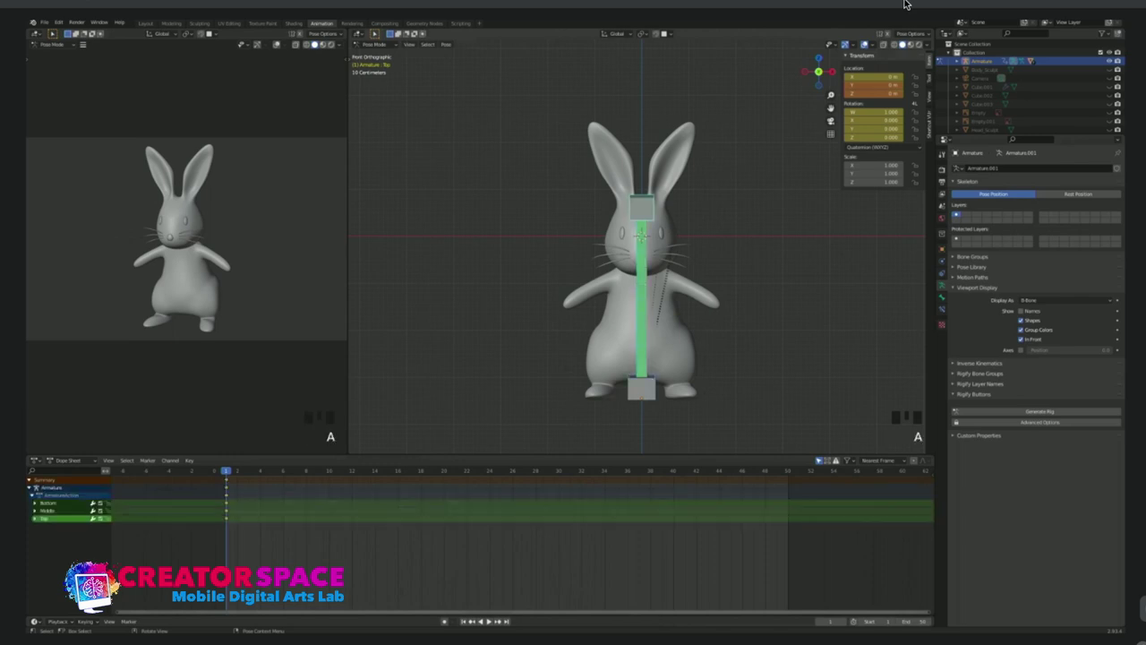
key("i")
left_click(623, 216)
left_click(734, 219)
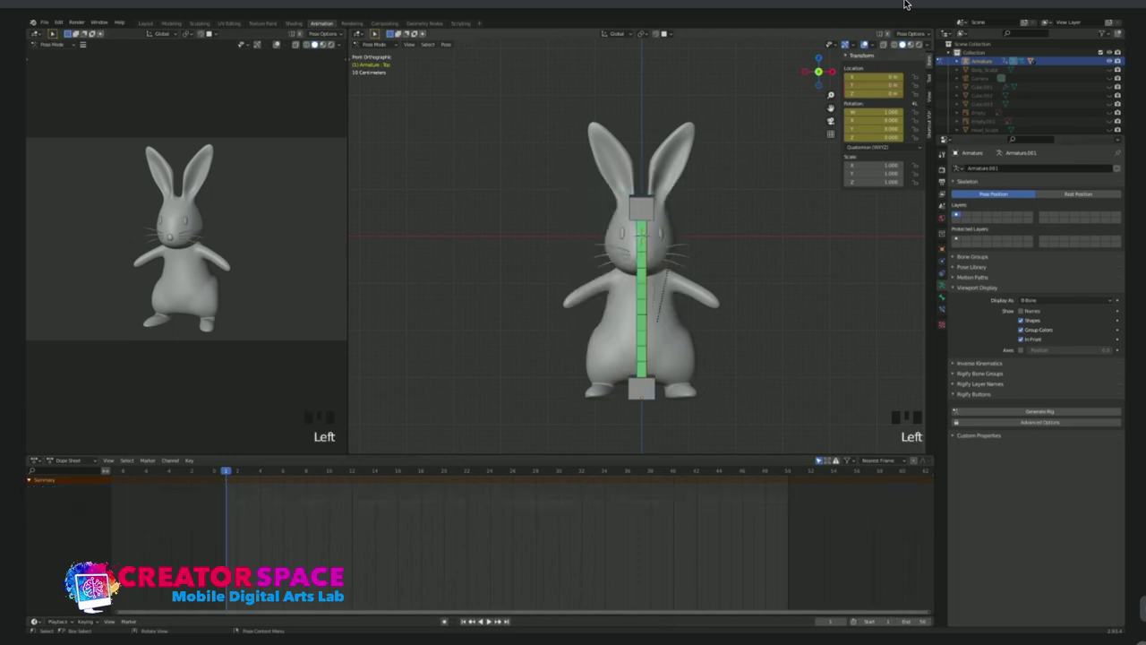
Advance the timeline to frame 8 with the transform sidebar hidden and auto keying turned on.
key("a")
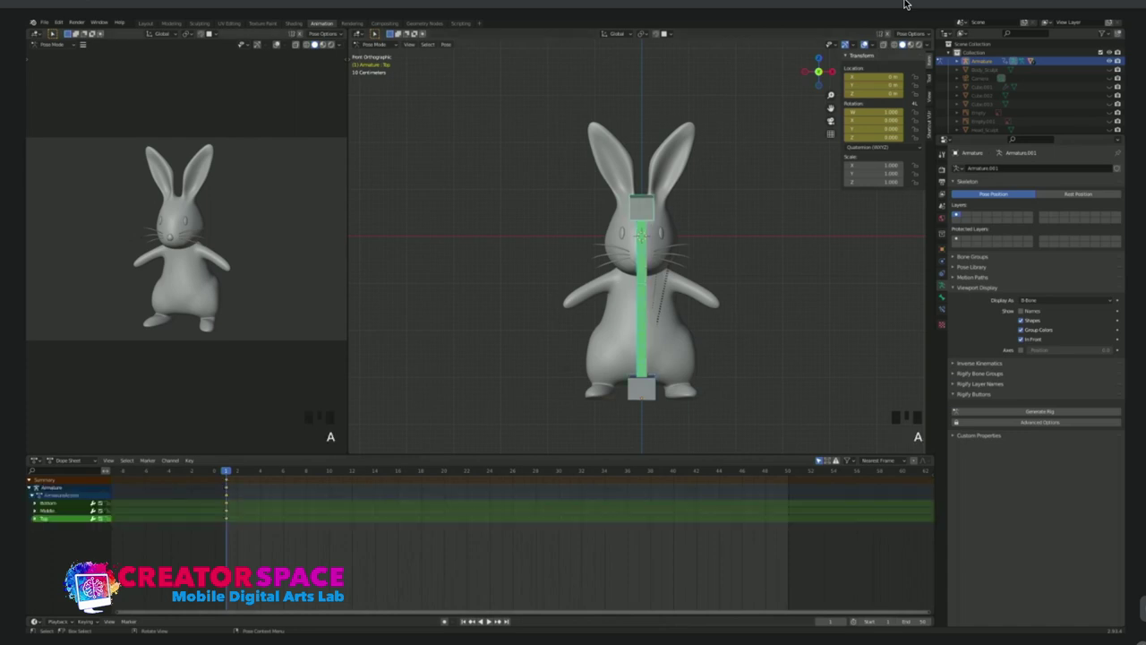
left_click_drag(226, 470, 249, 470)
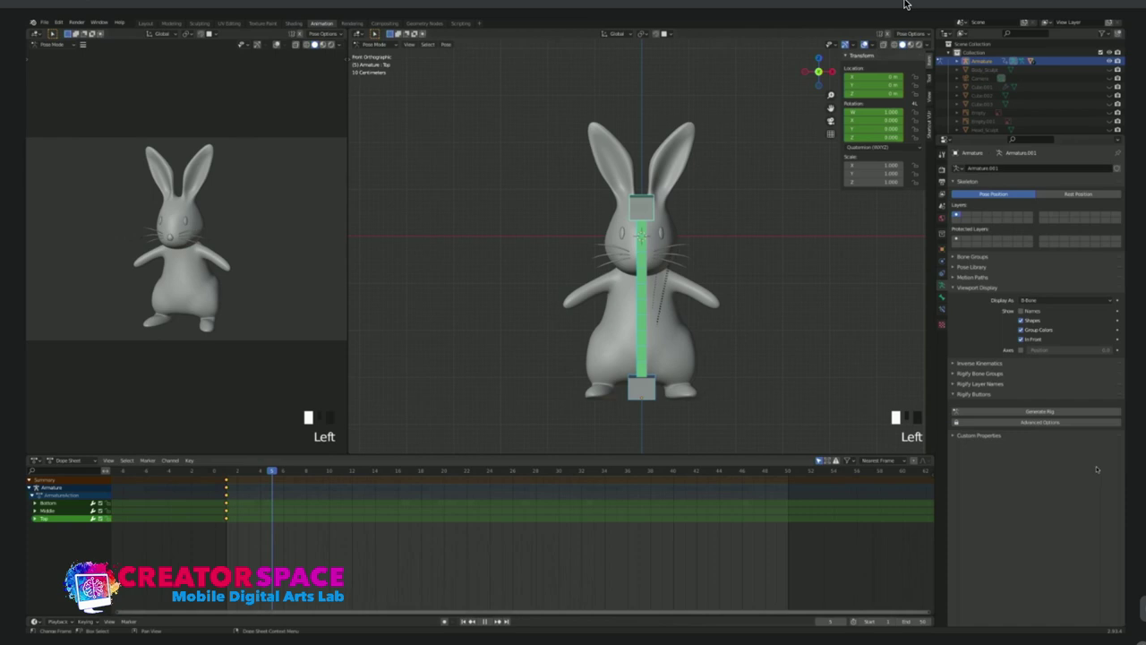
key("space")
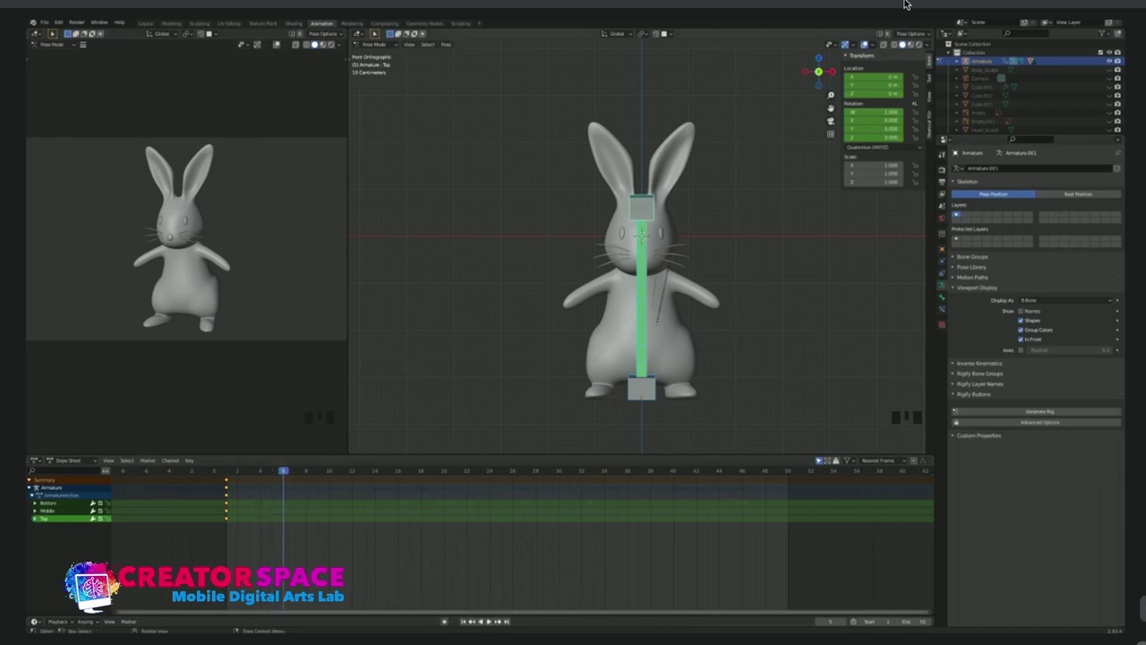
key("n")
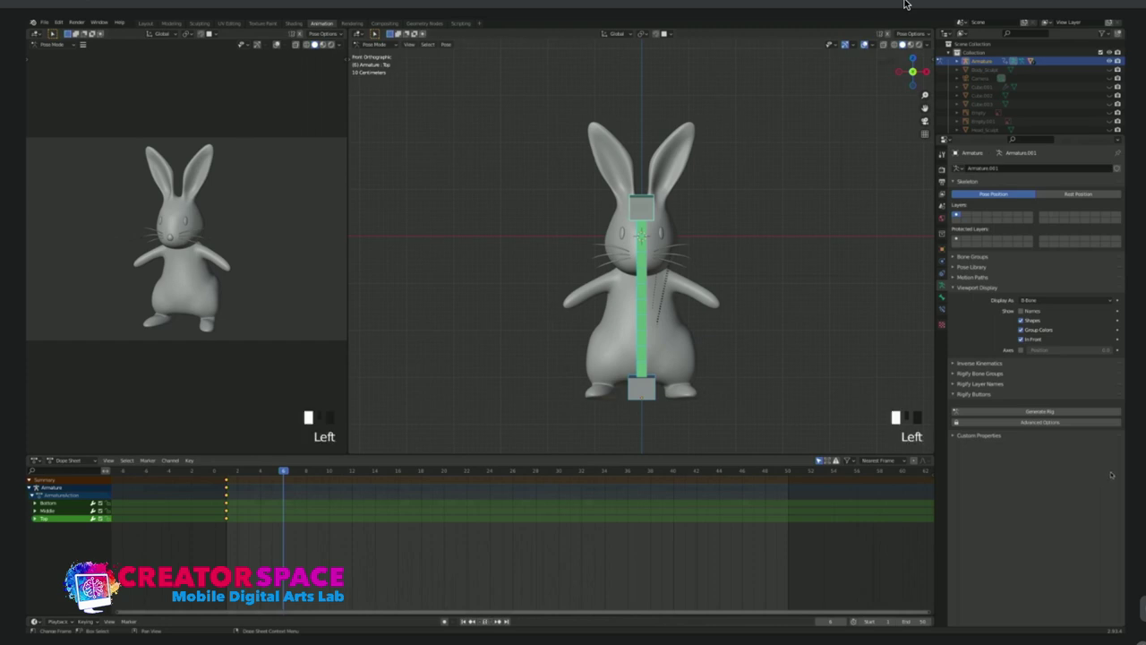
left_click_drag(282, 471, 294, 471)
key("Right")
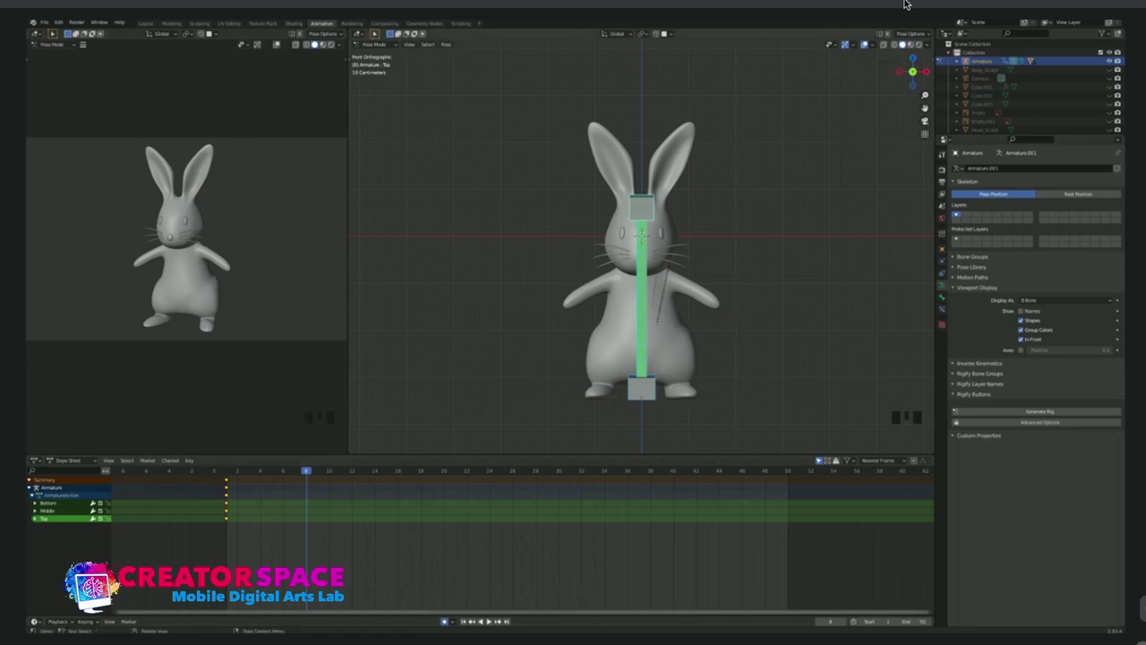
Select the Top bone and move it down along Z at frame 8 to key a squashed pose.
left_click(641, 208)
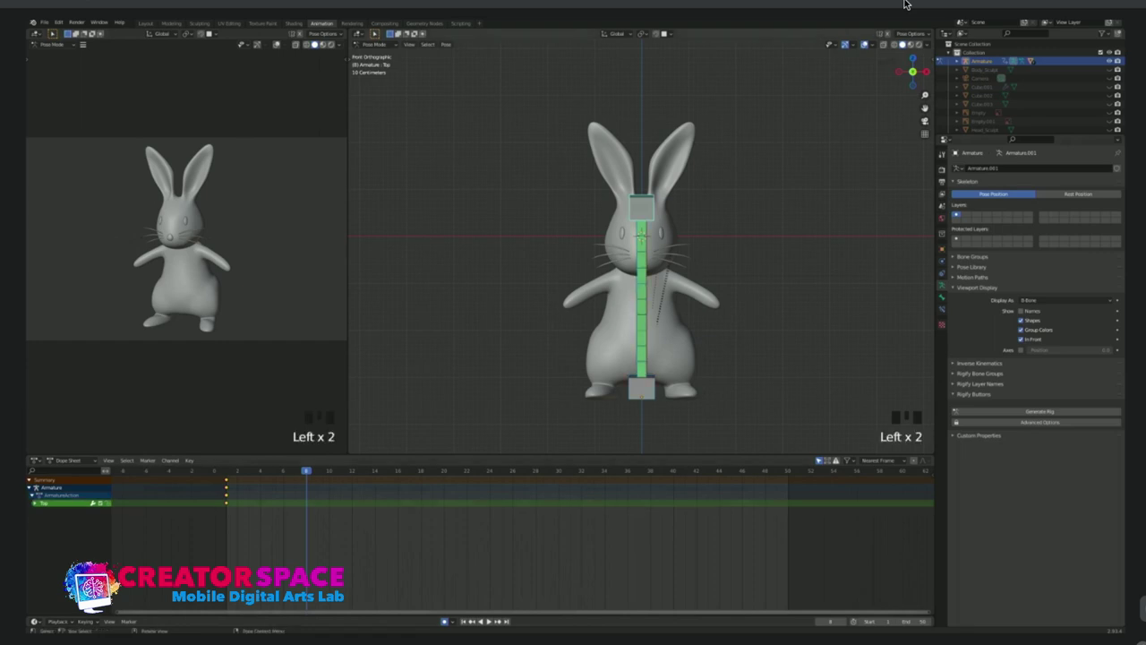
key("g")
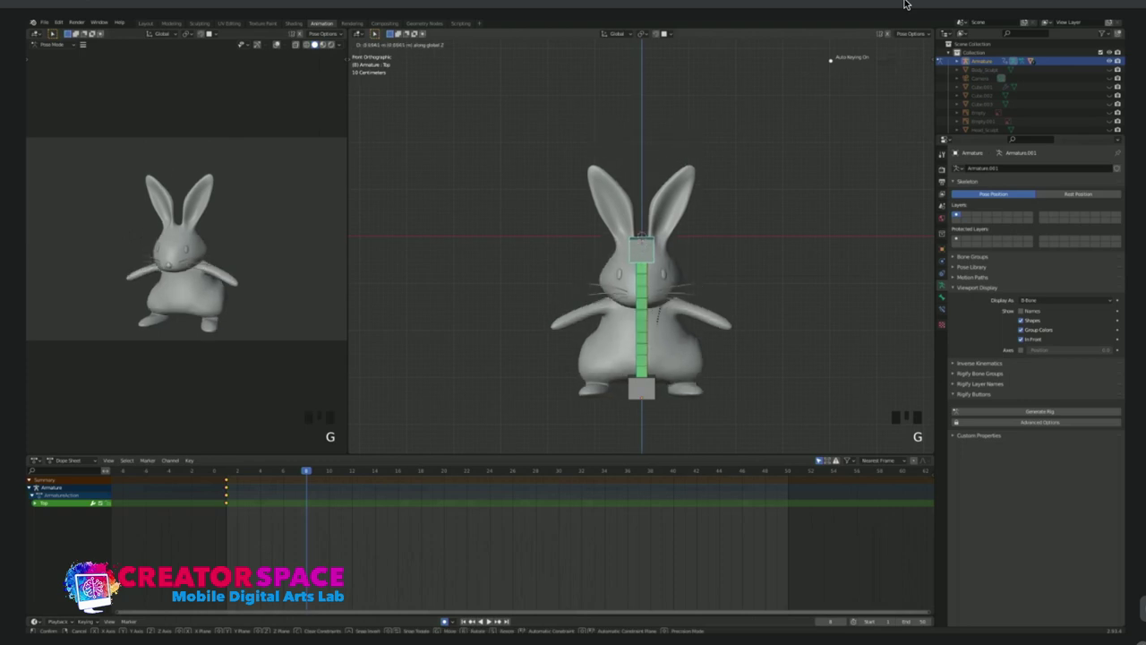
left_click(642, 242)
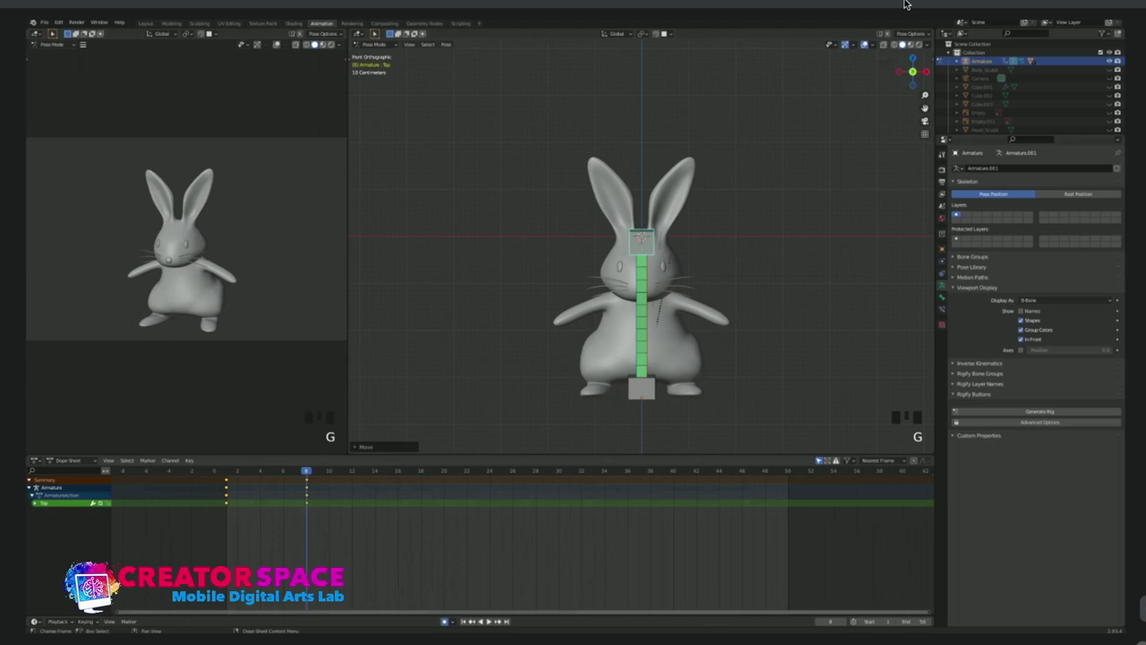
At frame 12, move the Top bone up about 1.55 m along Z to key a stretched pose.
left_click_drag(306, 470, 351, 470)
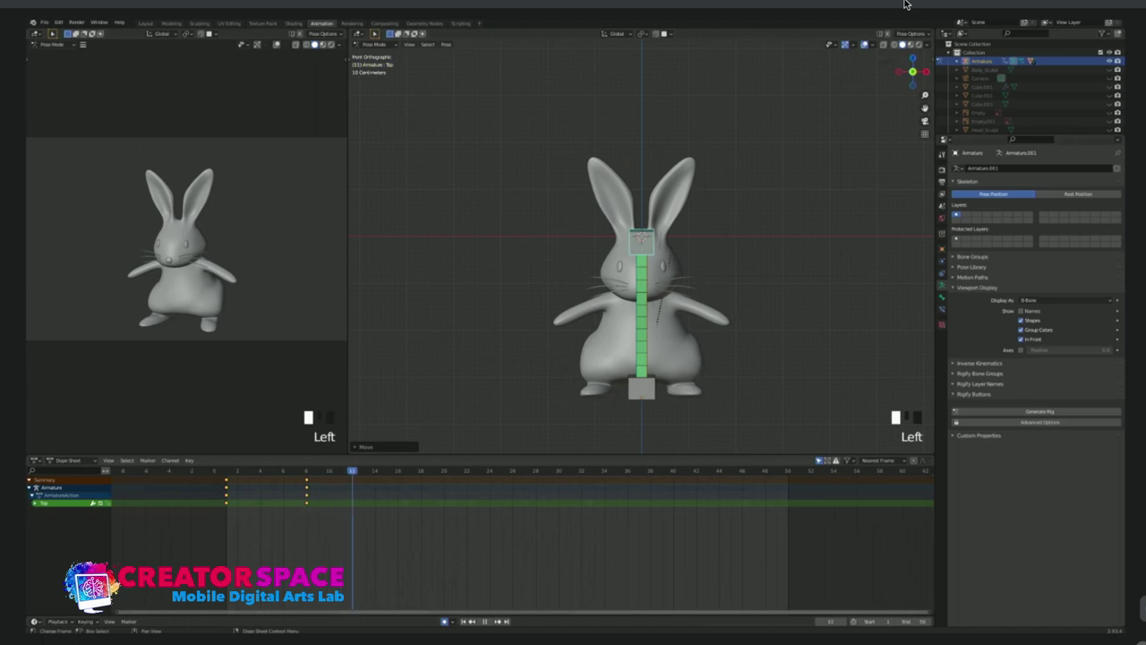
key("space")
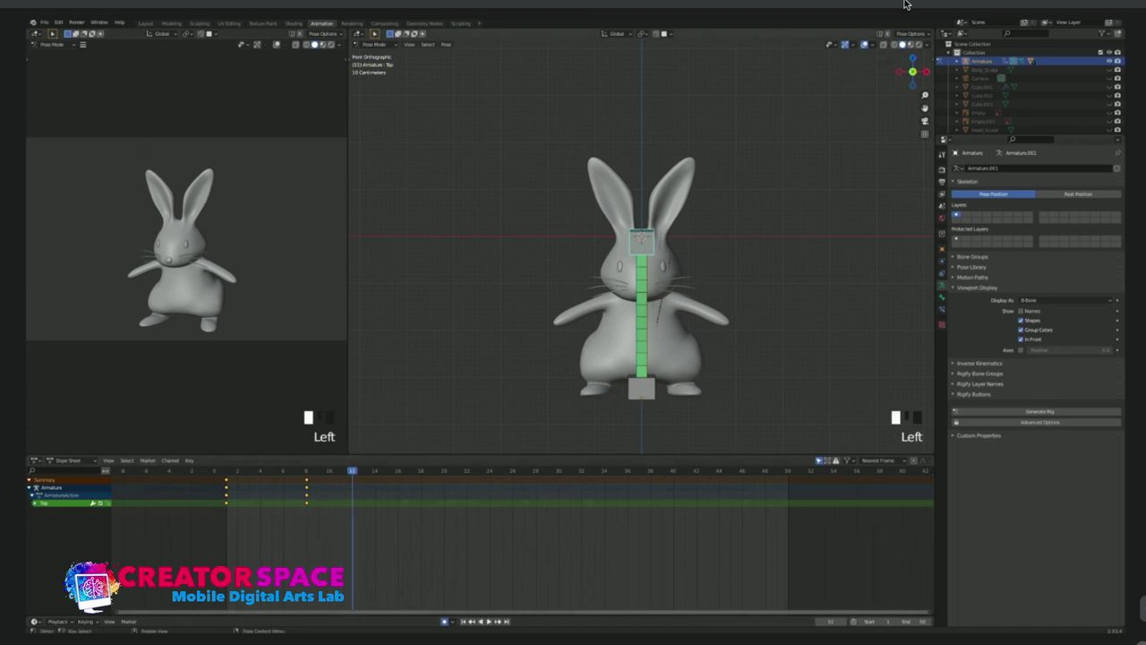
key("g")
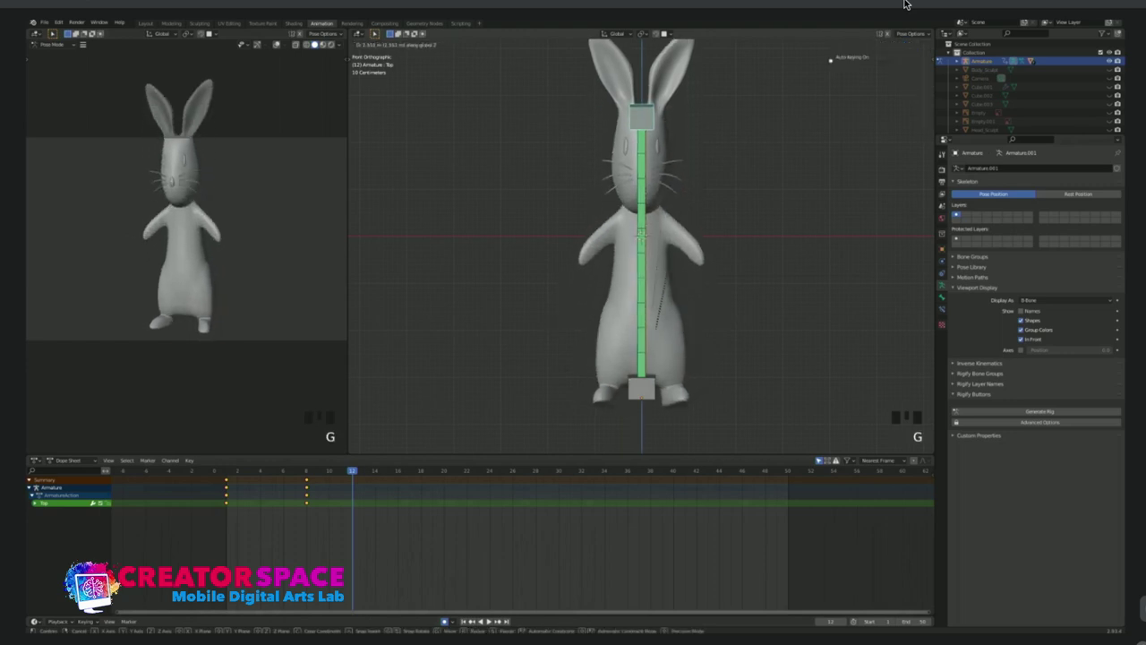
key("Return")
Select the Bottom bone and raise it about 0.6 m along Z at frame 12 to lift the feet.
left_click(641, 389)
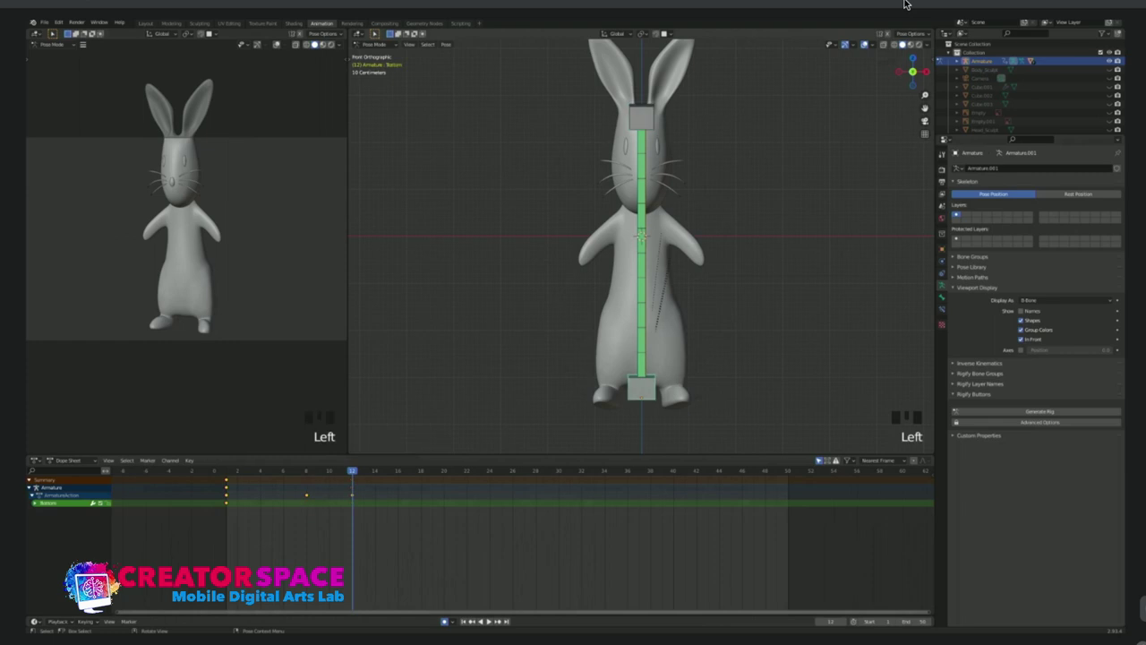
key("g")
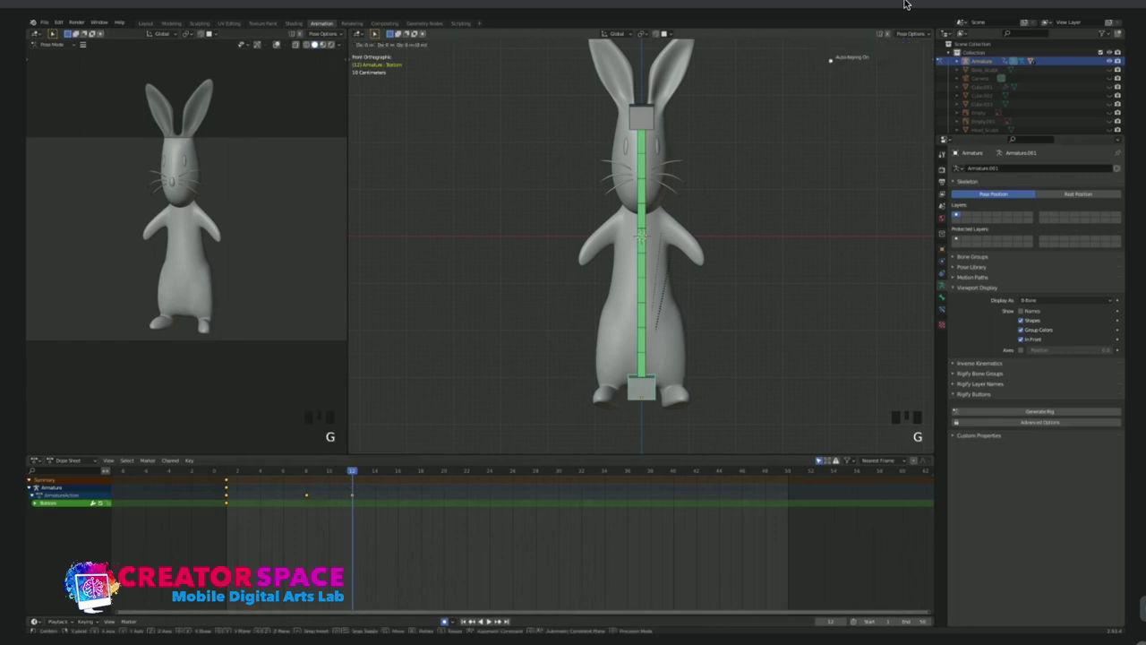
key("z")
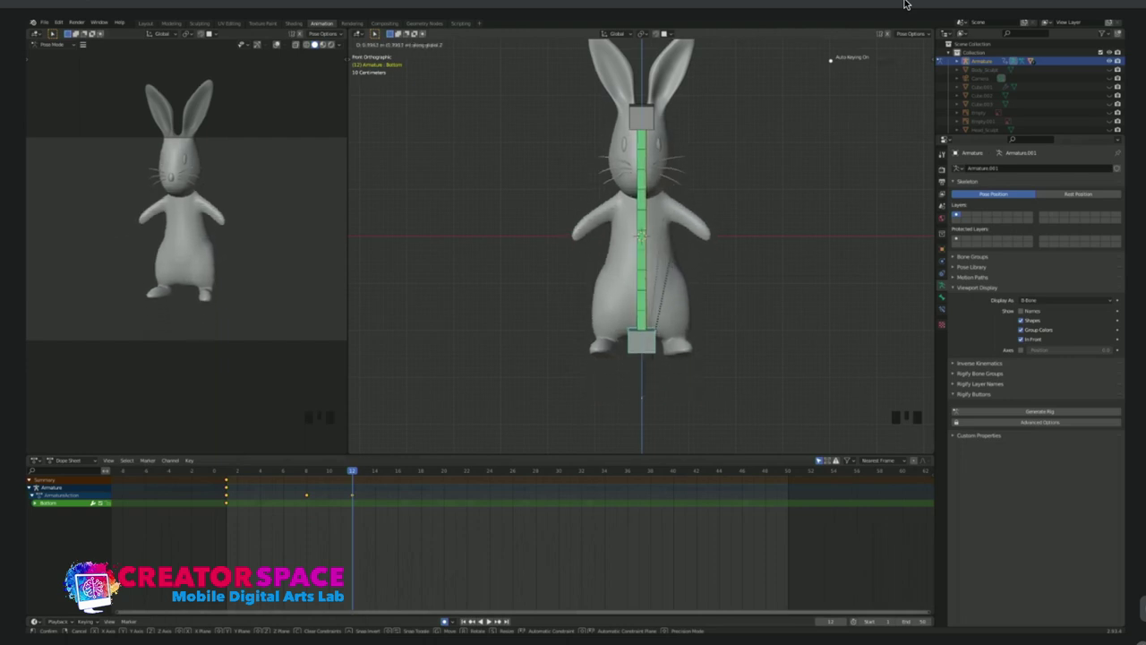
key("Return")
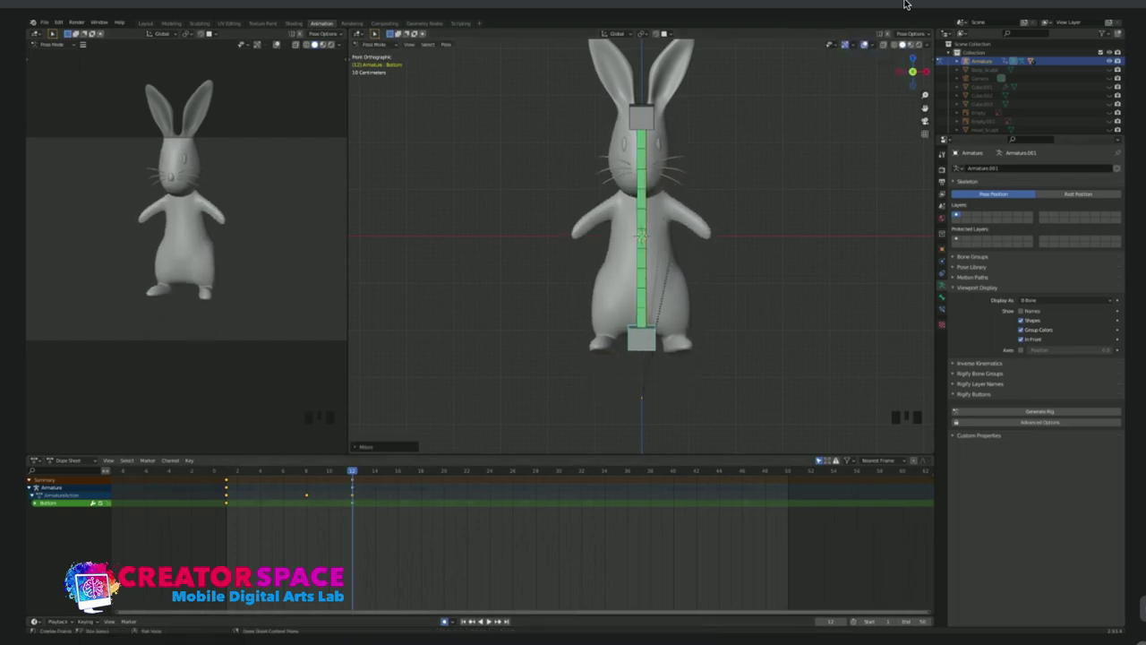
Copy the Bottom bone's frame 1 keyframe and paste it at frame 8 to keep the feet on the ground.
key("Left")
key("Left")
key("Left")
key("Left")
key("Escape")
key("Left")
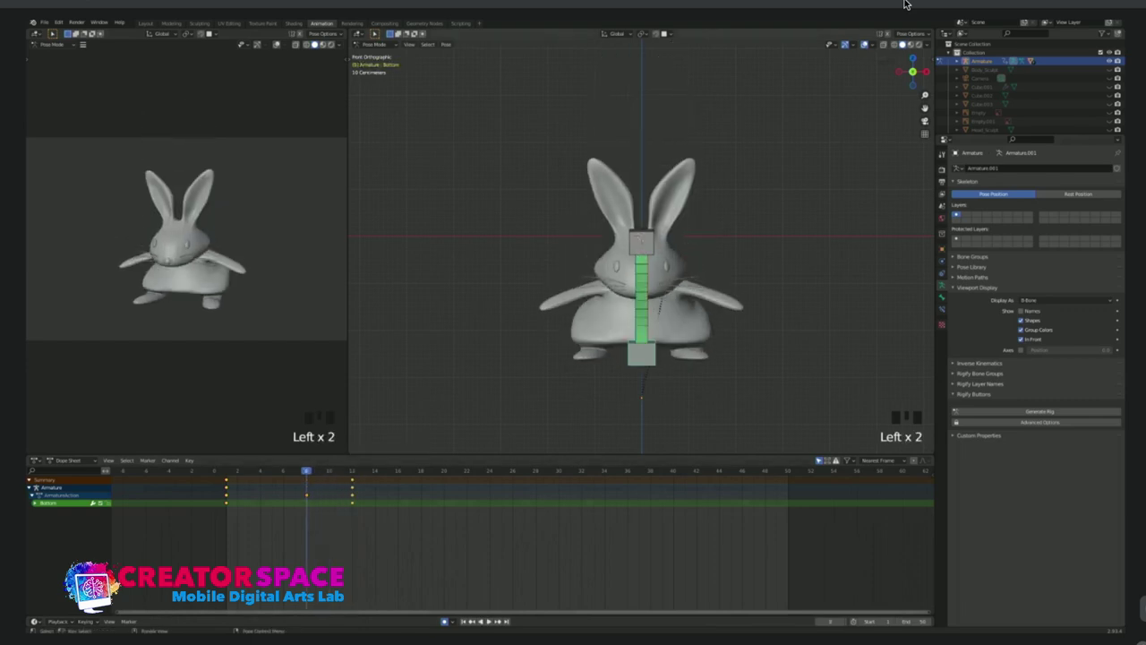
key("Left")
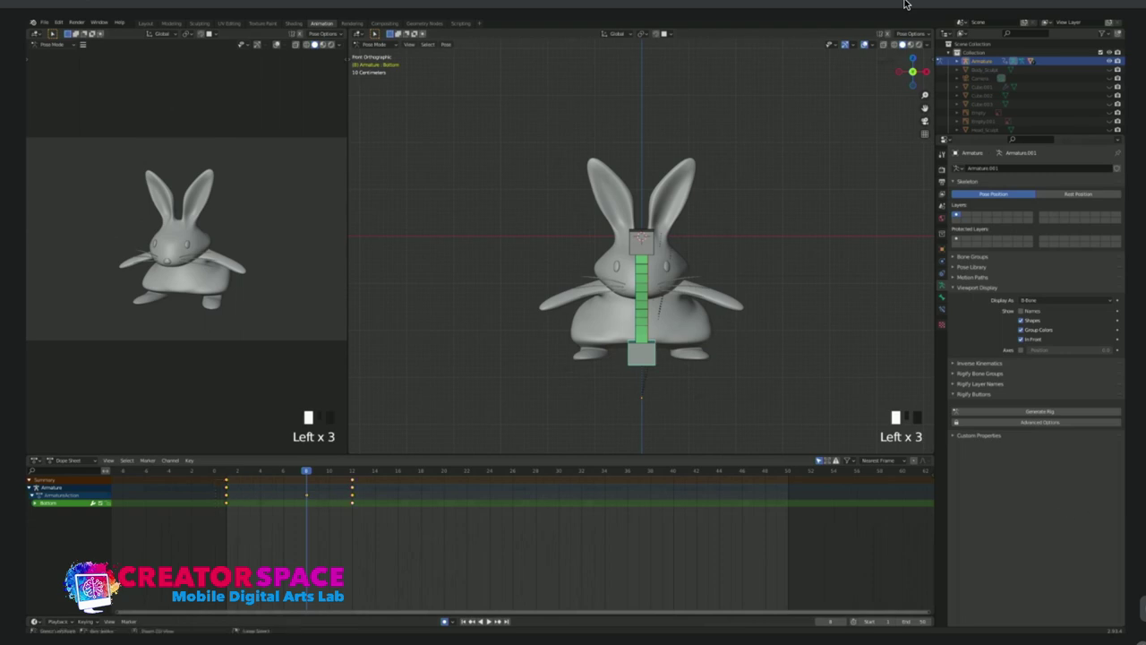
key("v")
key("Left")
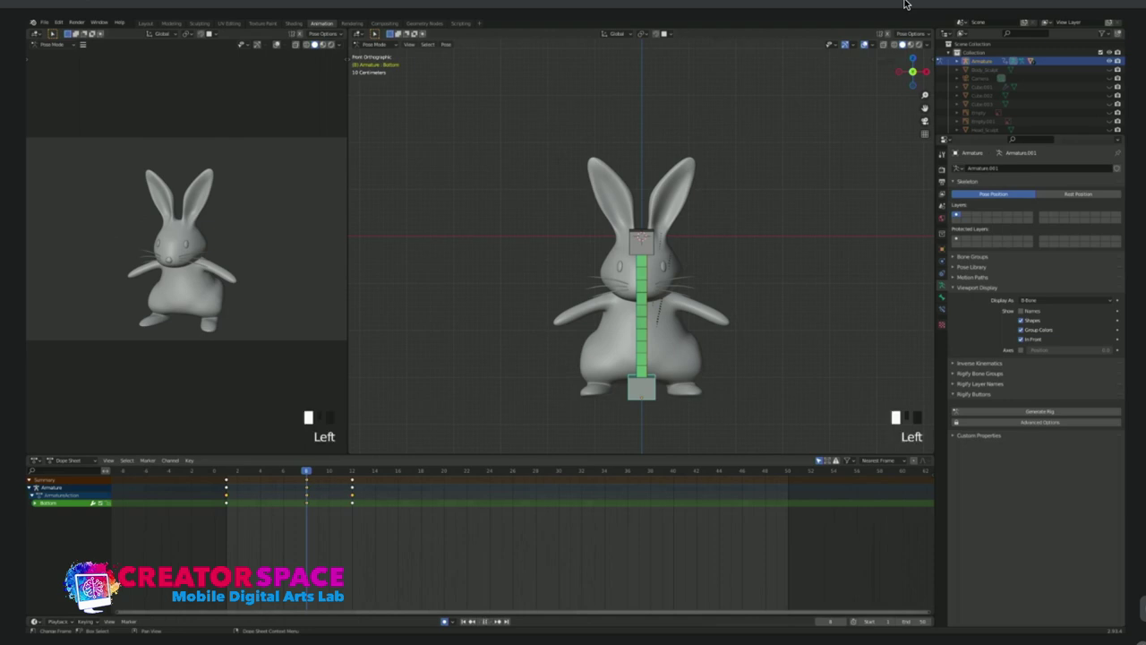
Scrub through the squash and jump to review the motion, select the Top bone and stop at frame 14.
left_click_drag(318, 471, 409, 470)
left_click_drag(208, 304, 171, 316)
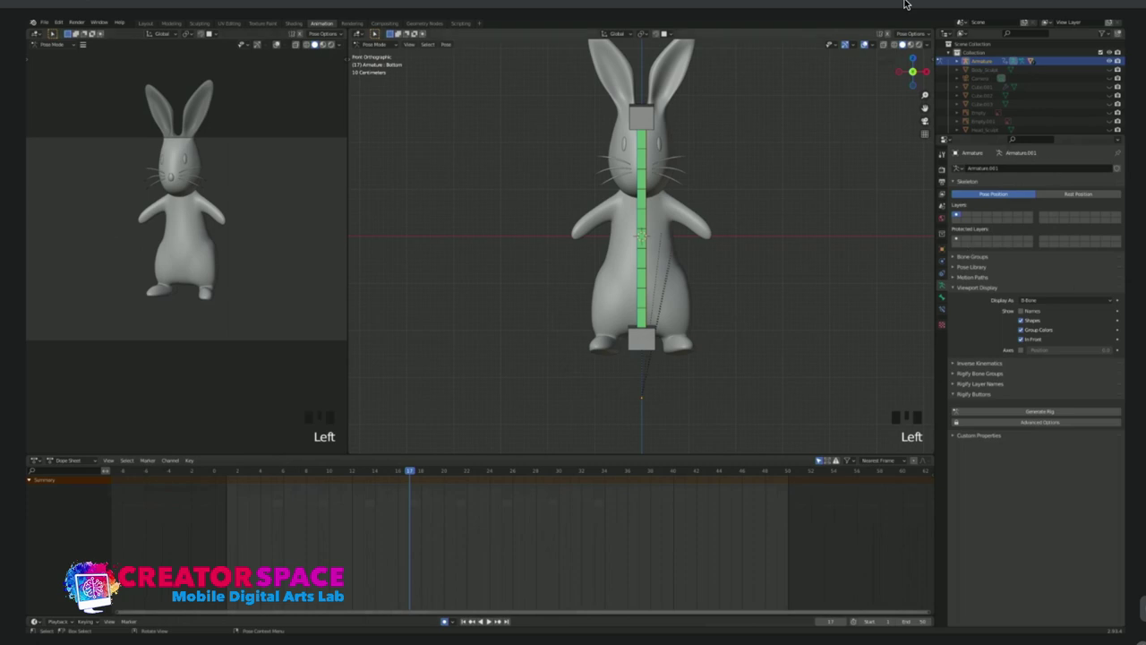
left_click(641, 118)
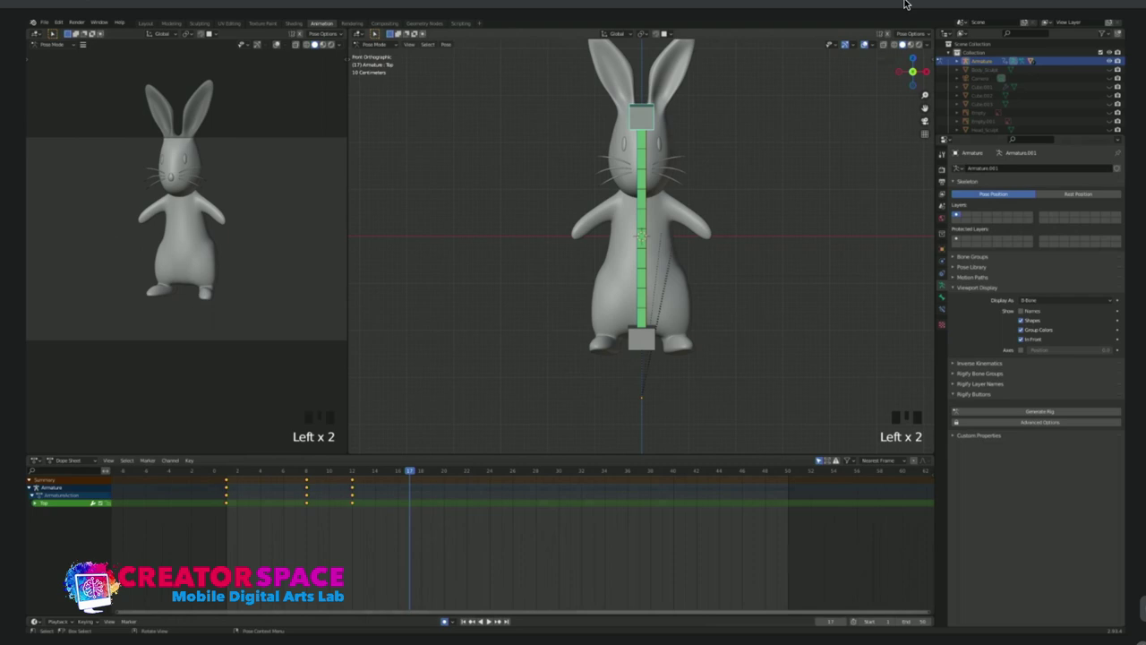
left_click_drag(409, 471, 237, 471)
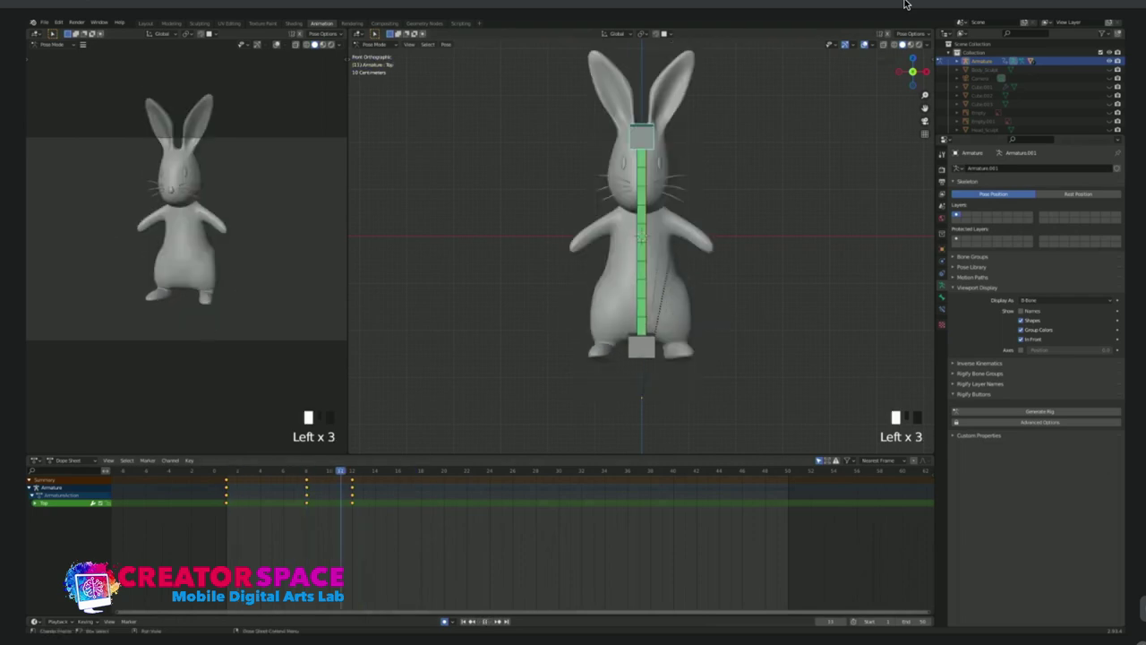
left_click_drag(387, 471, 375, 471)
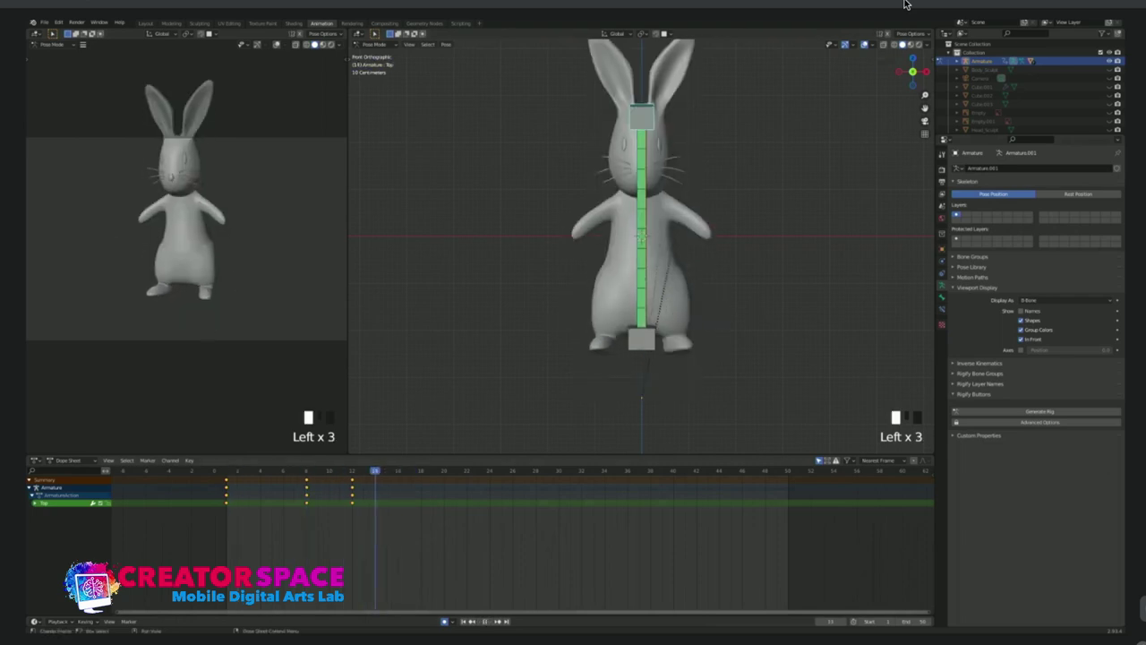
key("space")
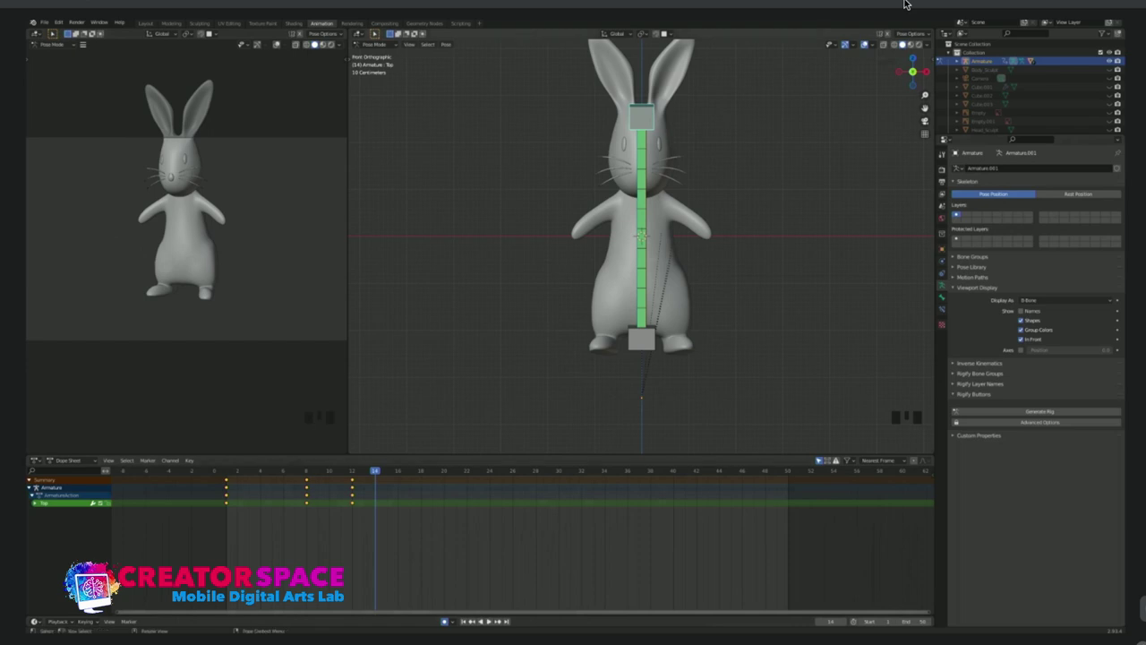
At frame 14, raise the Bottom bone along Z to tuck the feet up, and key Location & Rotation for all bones.
left_click(641, 339)
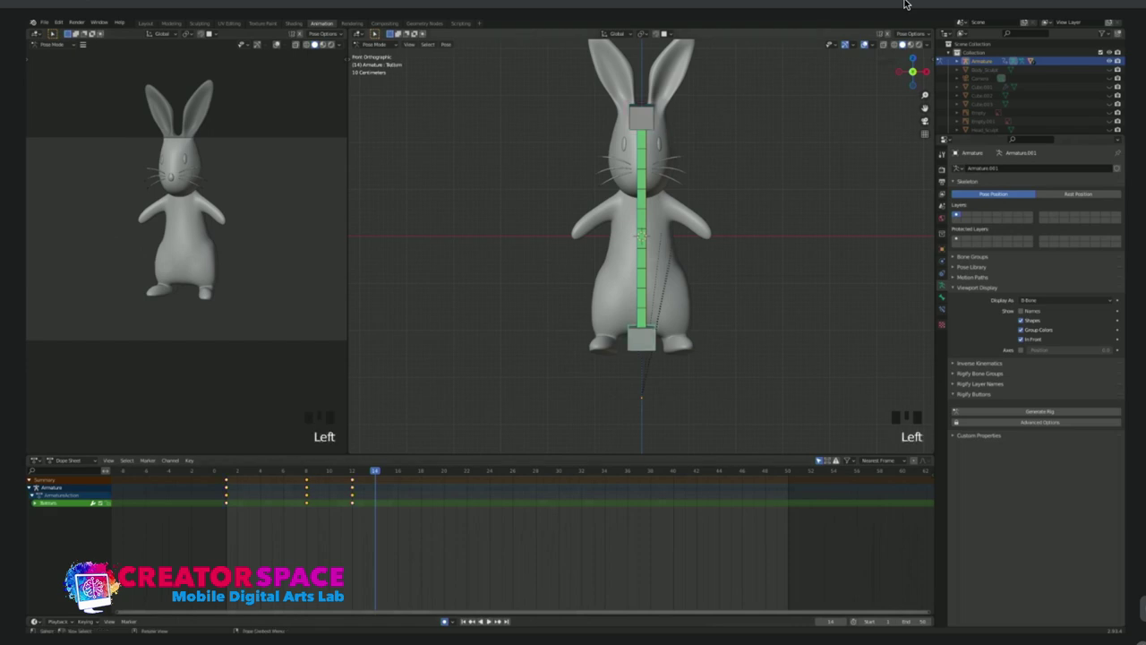
key("g")
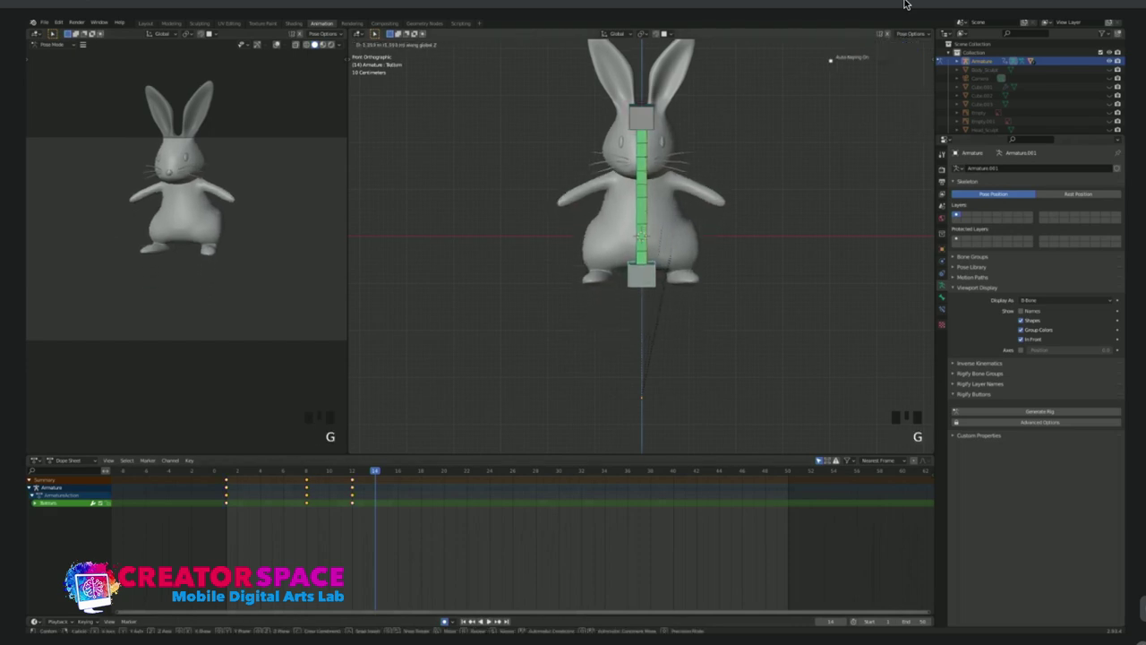
key("Return")
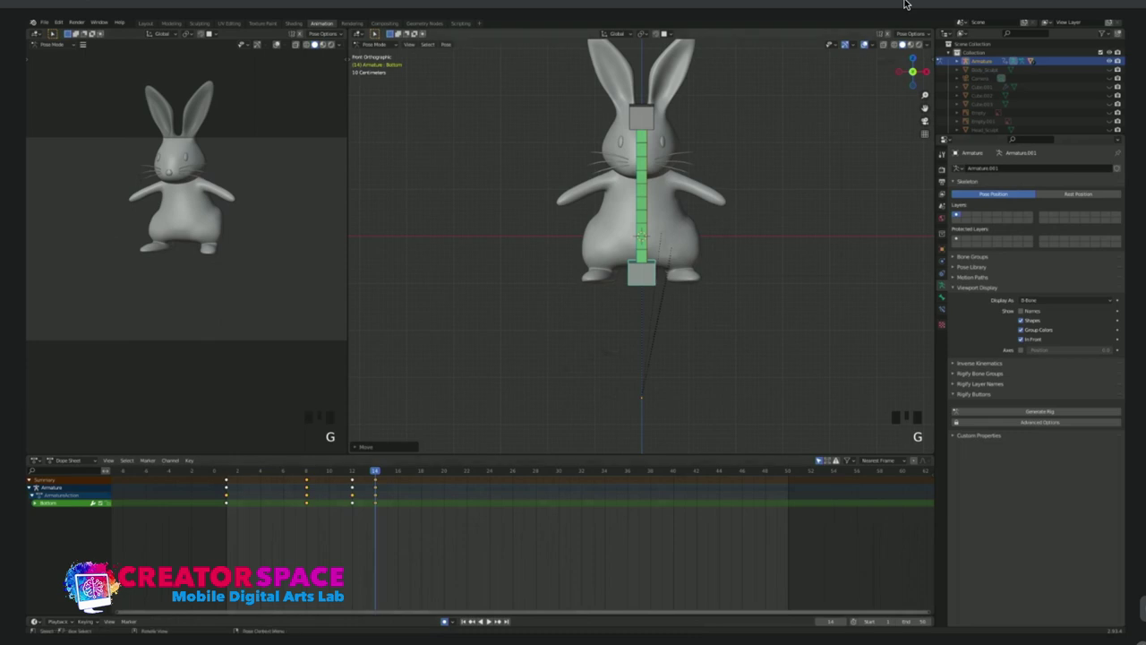
key("a")
key("i")
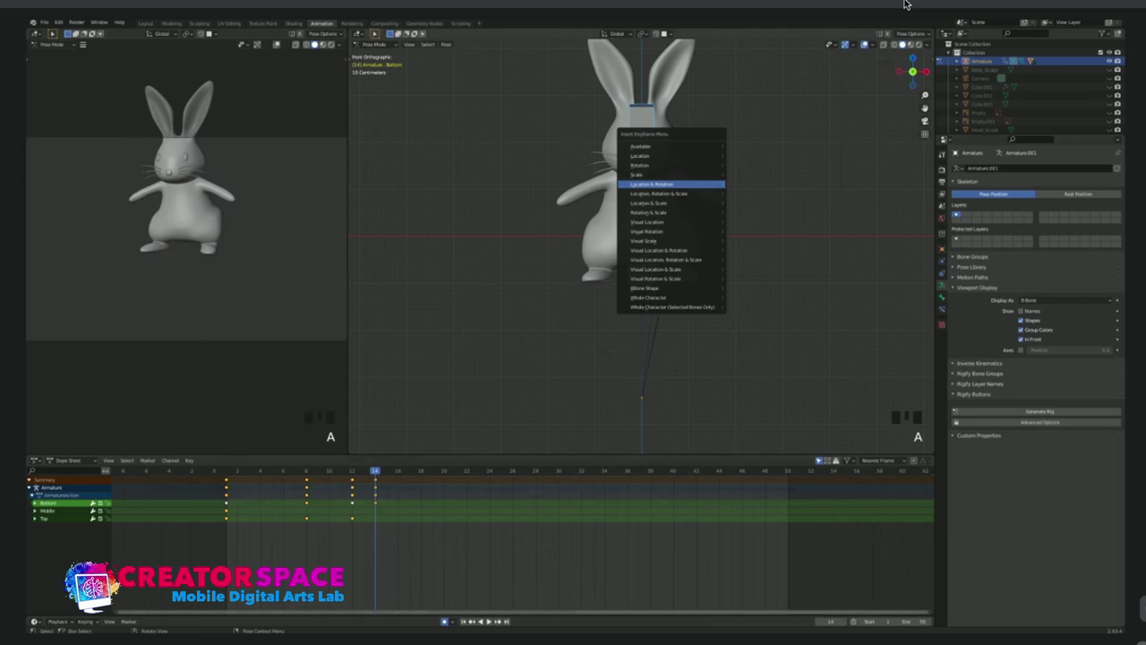
key("Return")
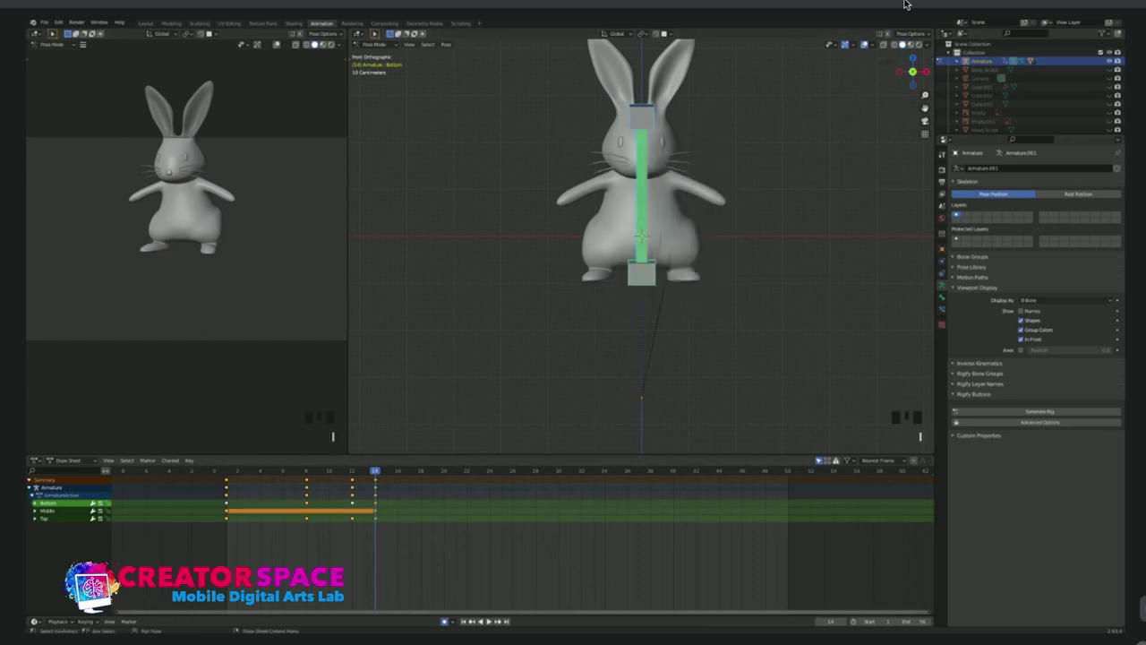
Reselect only the Bottom bone and play the animation to review the jump through frame 14.
key("Left")
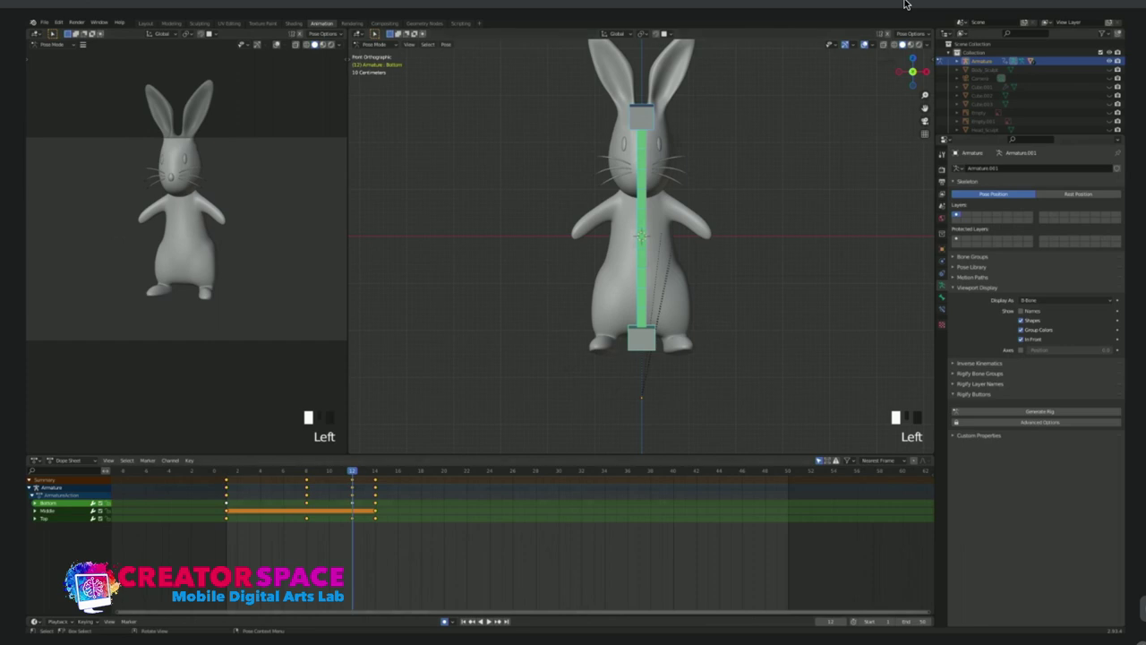
left_click(761, 349)
left_click(641, 340)
left_click_drag(352, 471, 375, 471)
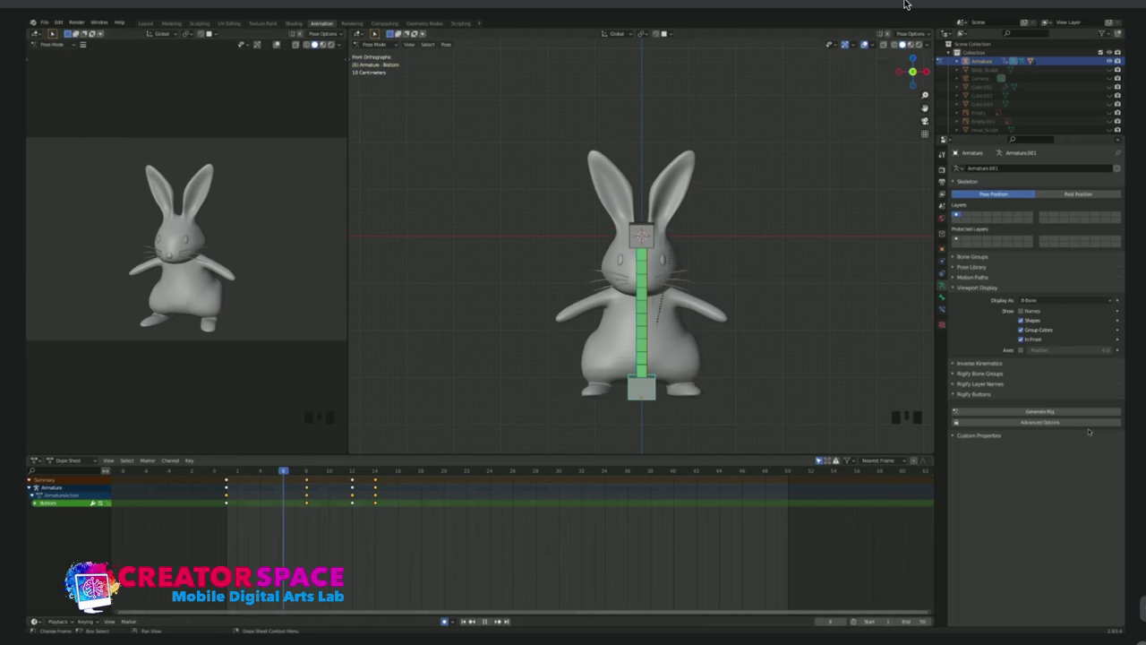
key("space")
key("space")
key("Left")
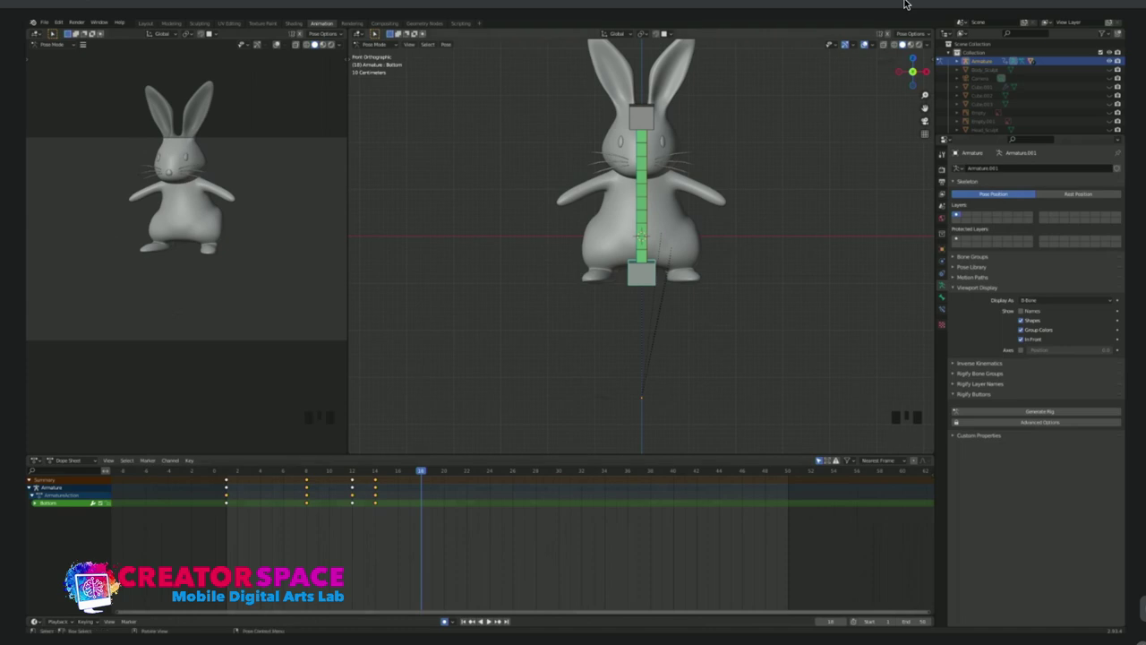
At frame 18, try nudging the Bottom bone slightly up and raising the Top bone along Z.
key("Left")
key("g")
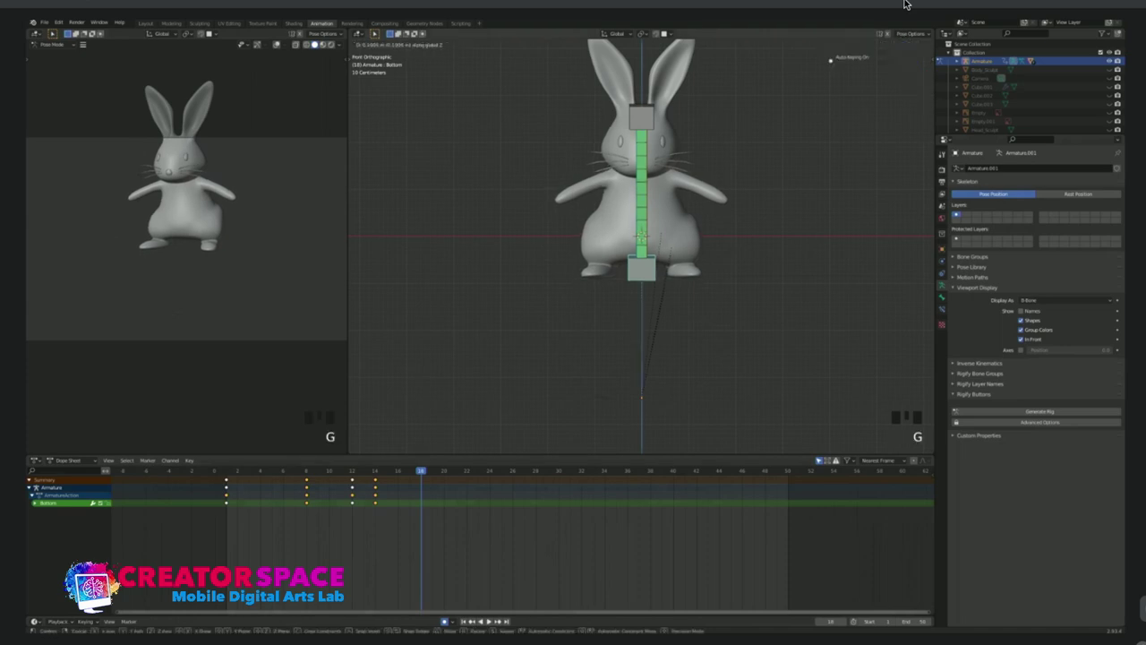
left_click(906, 5)
left_click(641, 118)
key("g")
key("z")
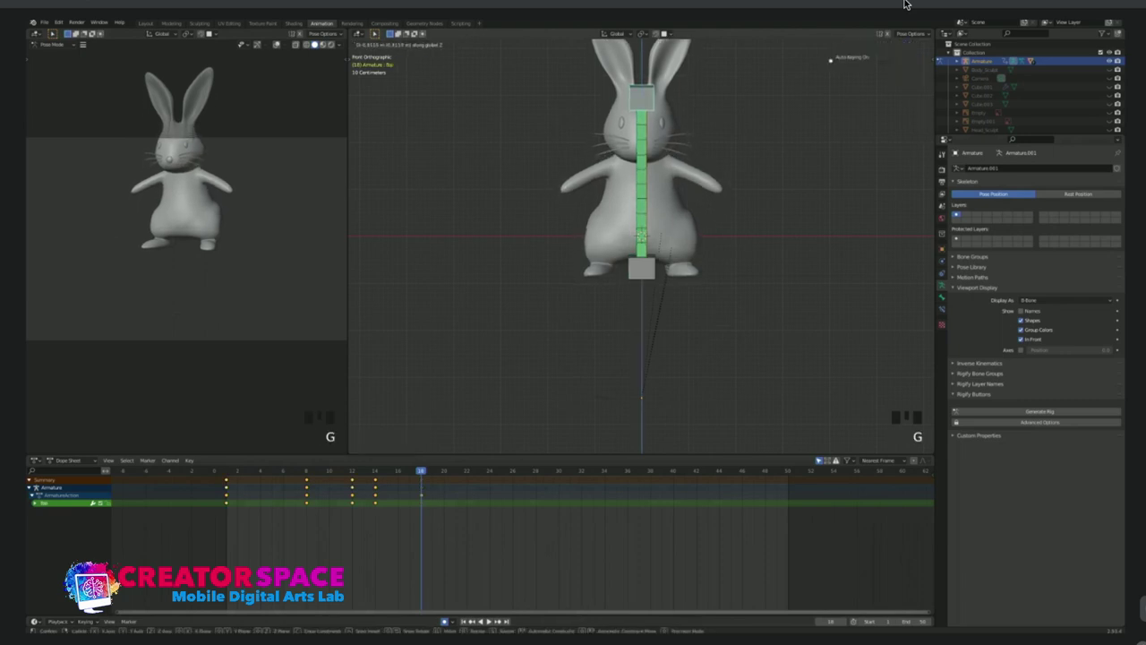
left_click(906, 4)
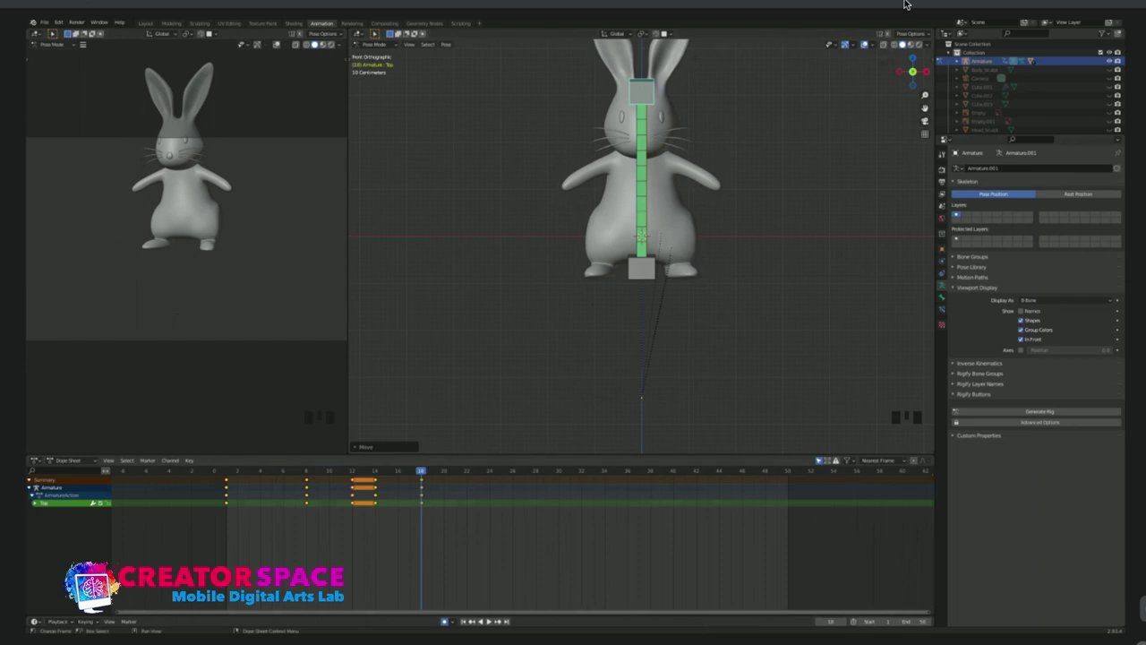
Try keying all bones at frame 18 and shifting those keyframes to frame 20.
left_click_drag(404, 477, 440, 530)
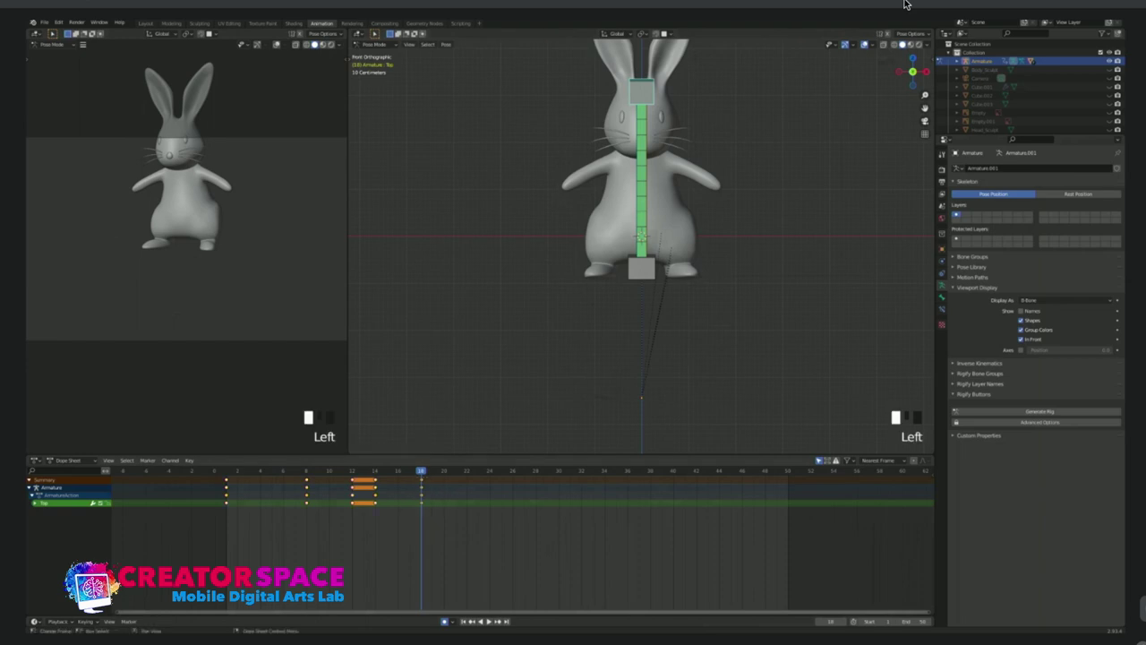
key("a")
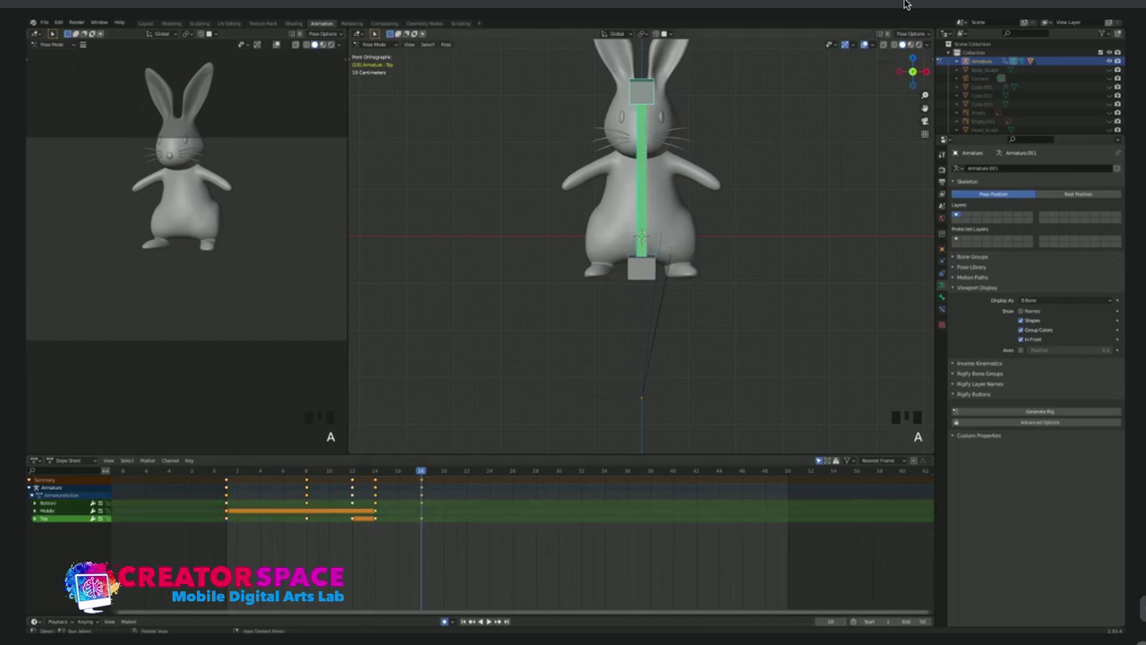
key("i")
left_click(630, 233)
mouse_move(423, 471)
left_mouse_down()
mouse_move(444, 471)
mouse_move(440, 531)
left_mouse_up()
key("g")
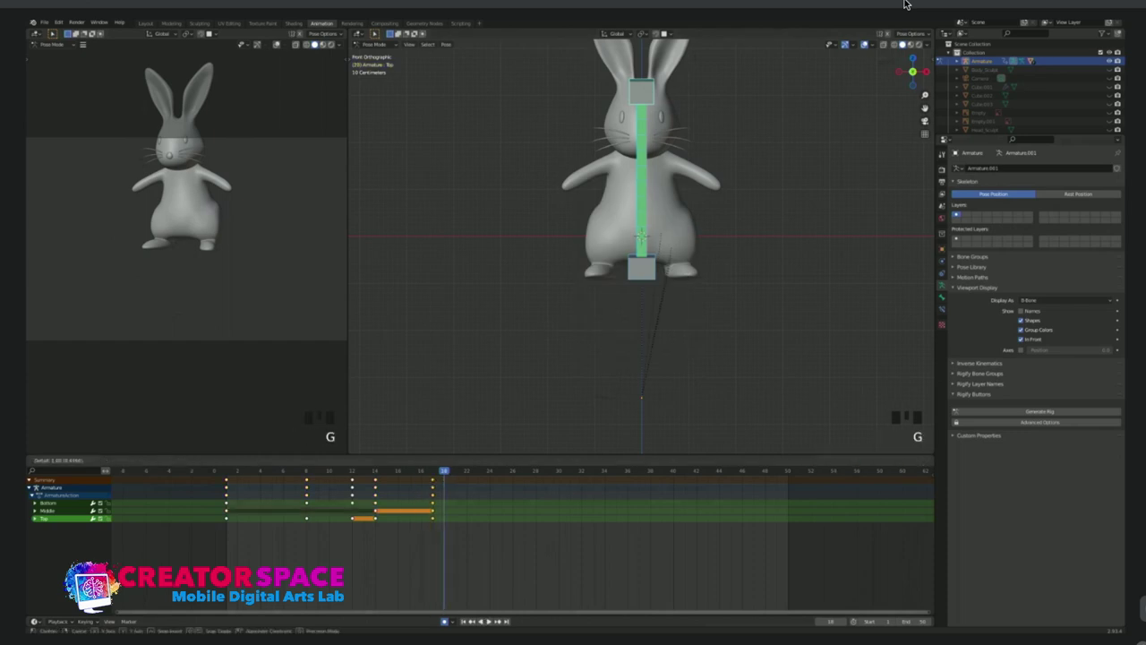
left_click(511, 394)
Try lowering the Top bone along Z at frame 20 to shorten the body.
left_click_drag(456, 471, 227, 471)
key("space")
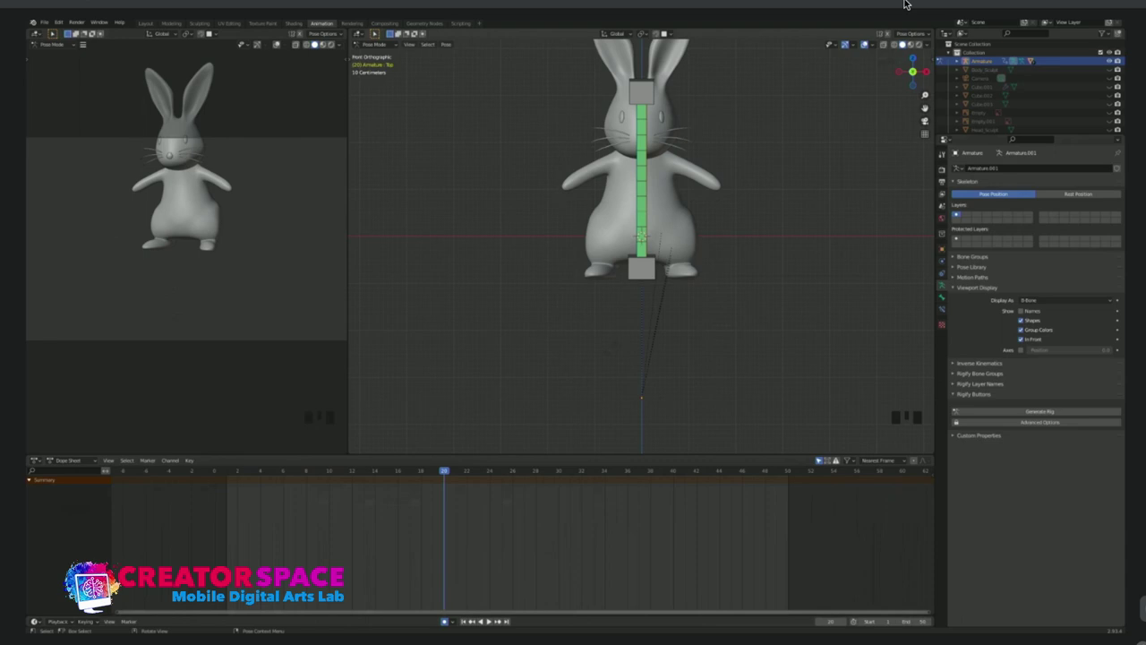
left_click(641, 91)
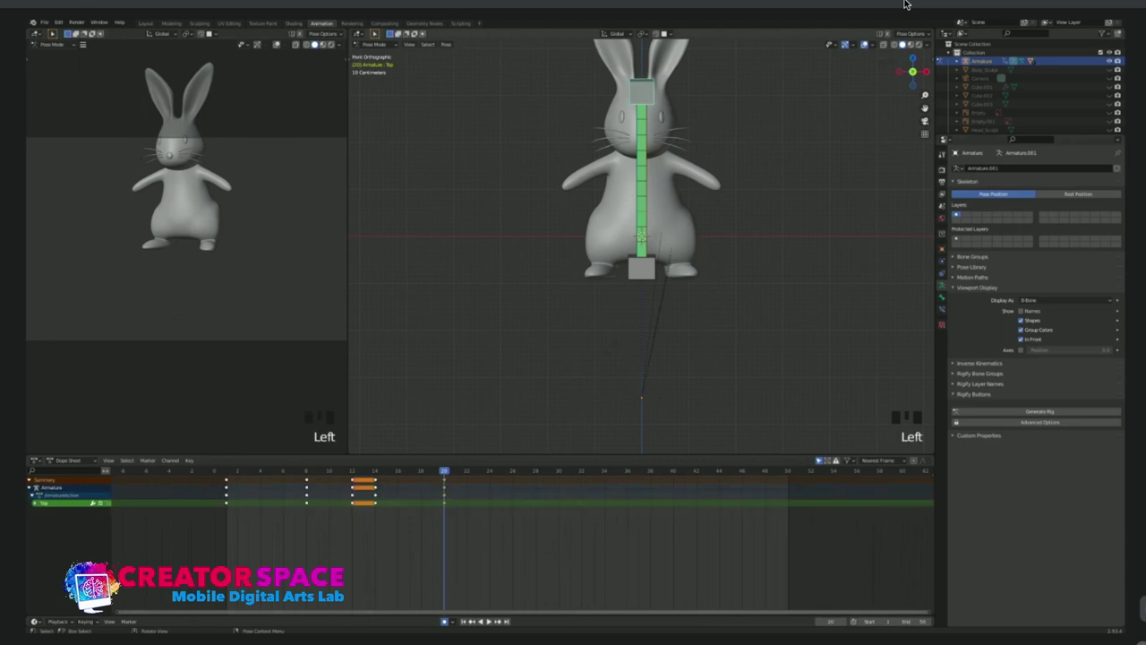
key("g")
key("z")
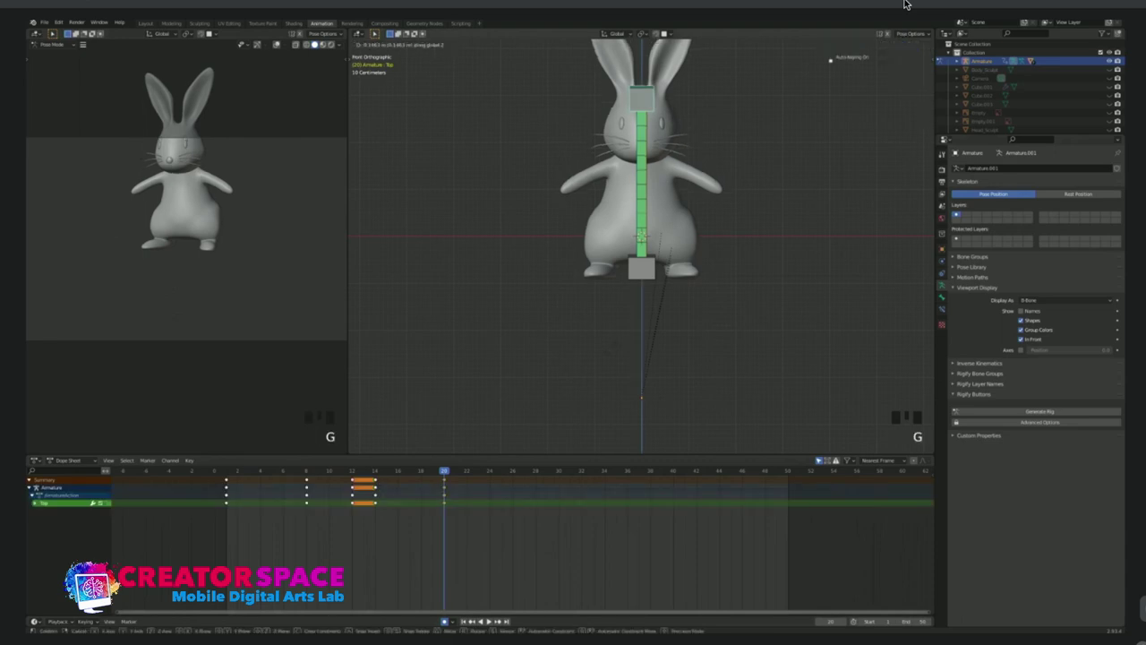
left_click(641, 116)
Compare frames 18 and 20, and delete the keyframes of all bones at frame 20.
left_click_drag(444, 470, 420, 470)
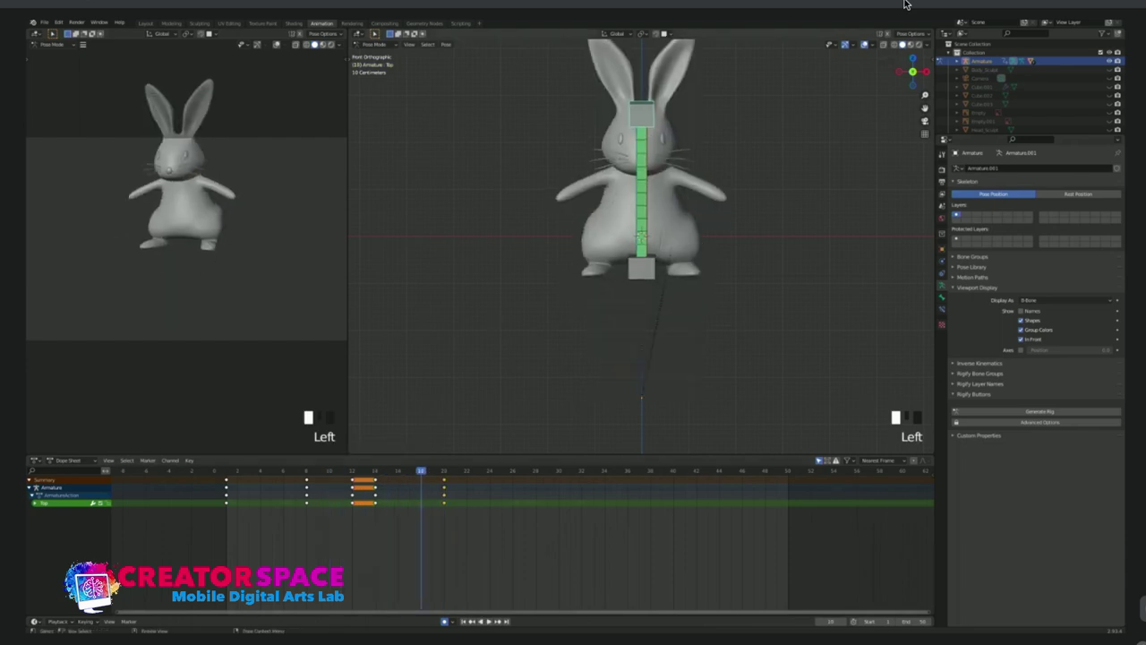
left_click(443, 470)
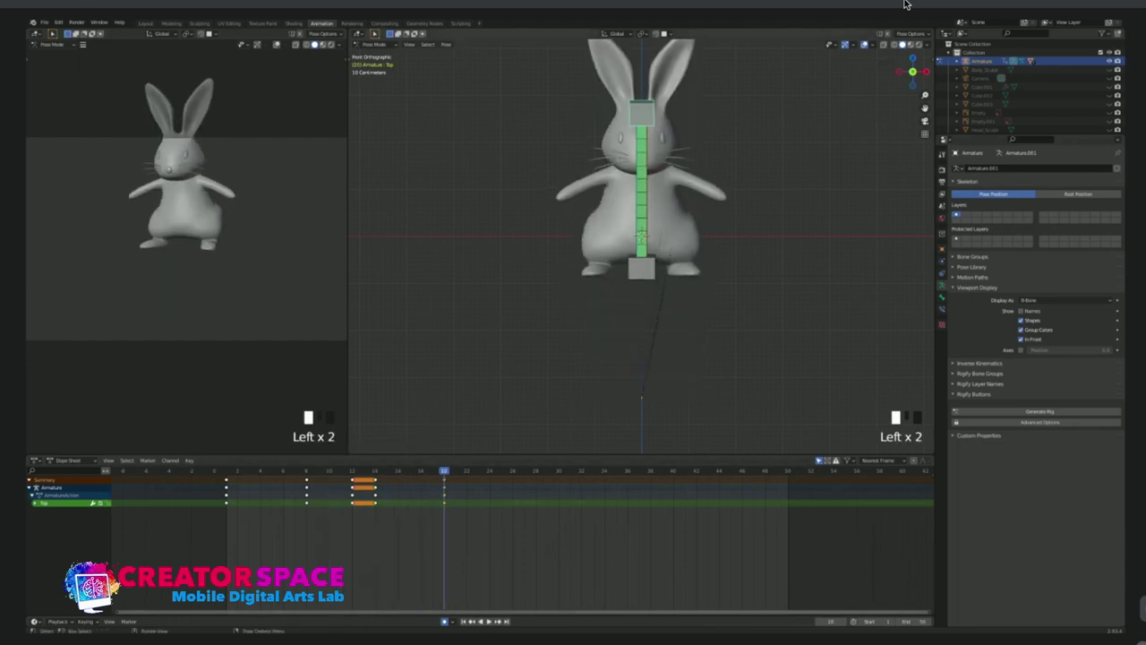
key("a")
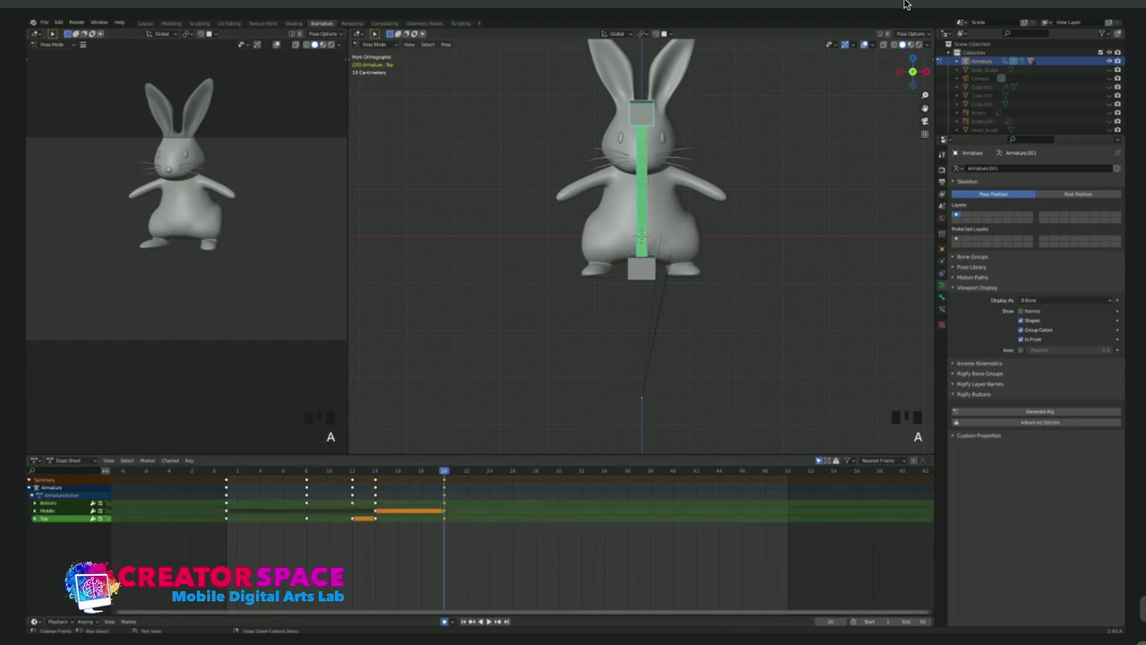
left_click_drag(462, 479, 422, 561)
key("Delete")
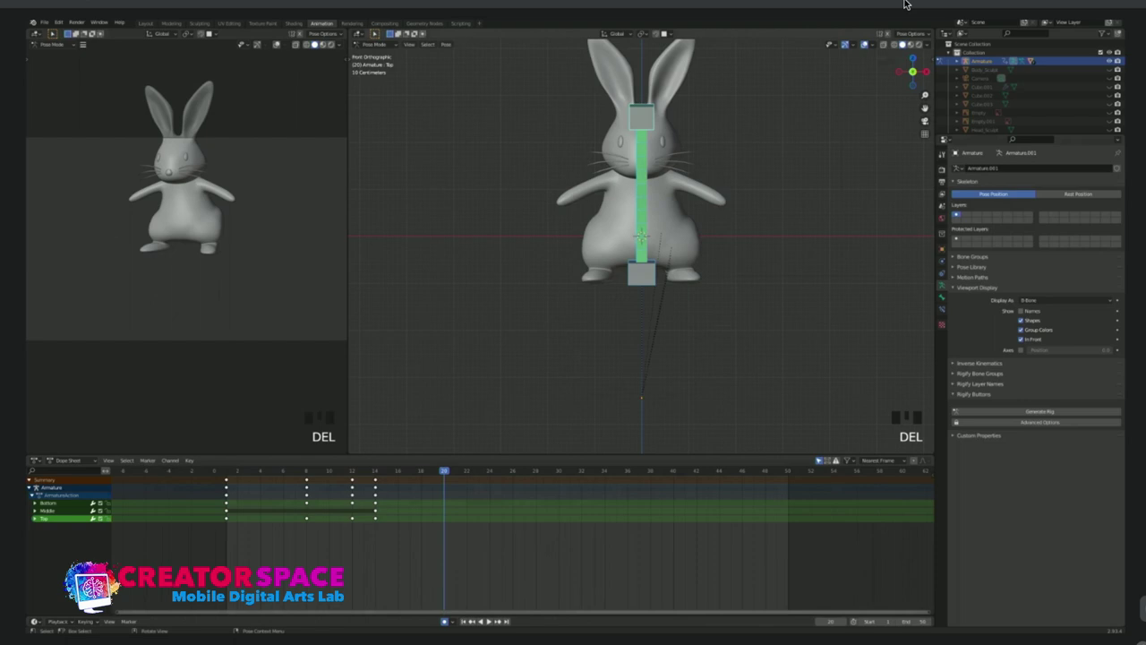
At frame 20, raise the Bottom bone slightly along Z and lower the Top bone slightly to key the airborne squash.
left_click(641, 235)
key("g")
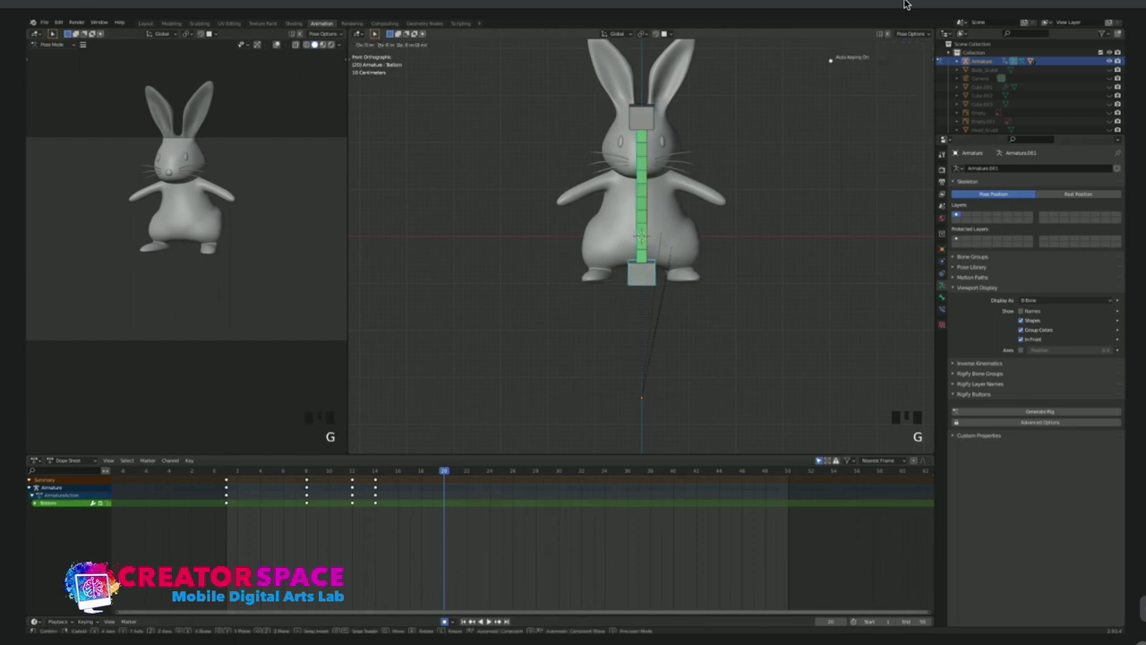
left_click(904, 4)
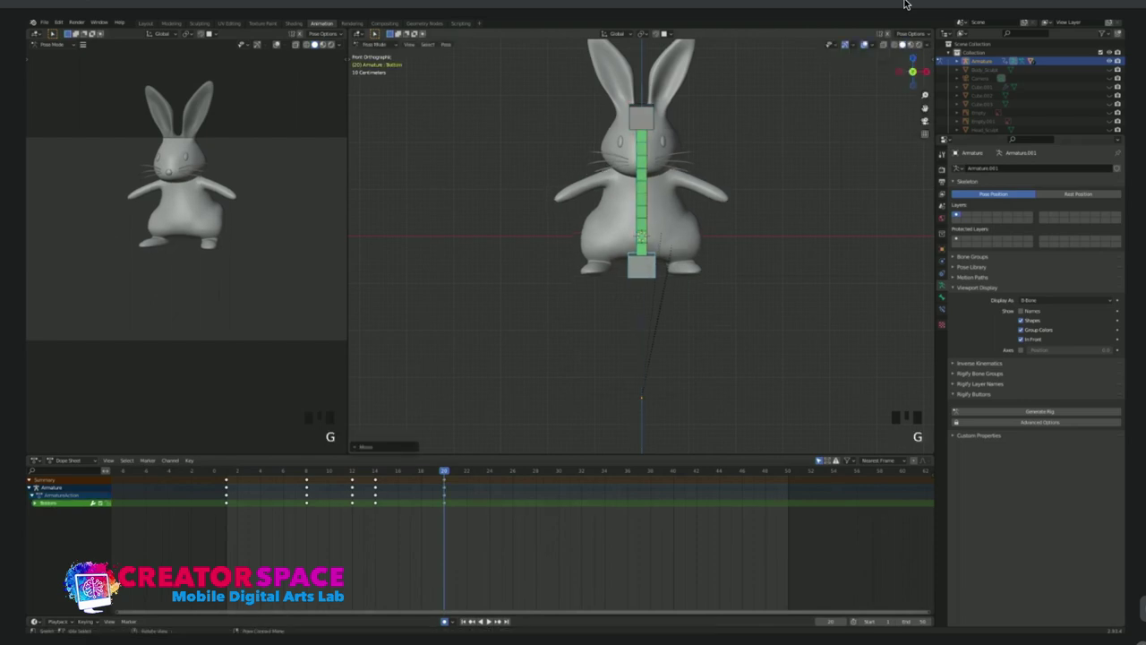
left_click(641, 118)
key("g")
key("z")
left_click(641, 118)
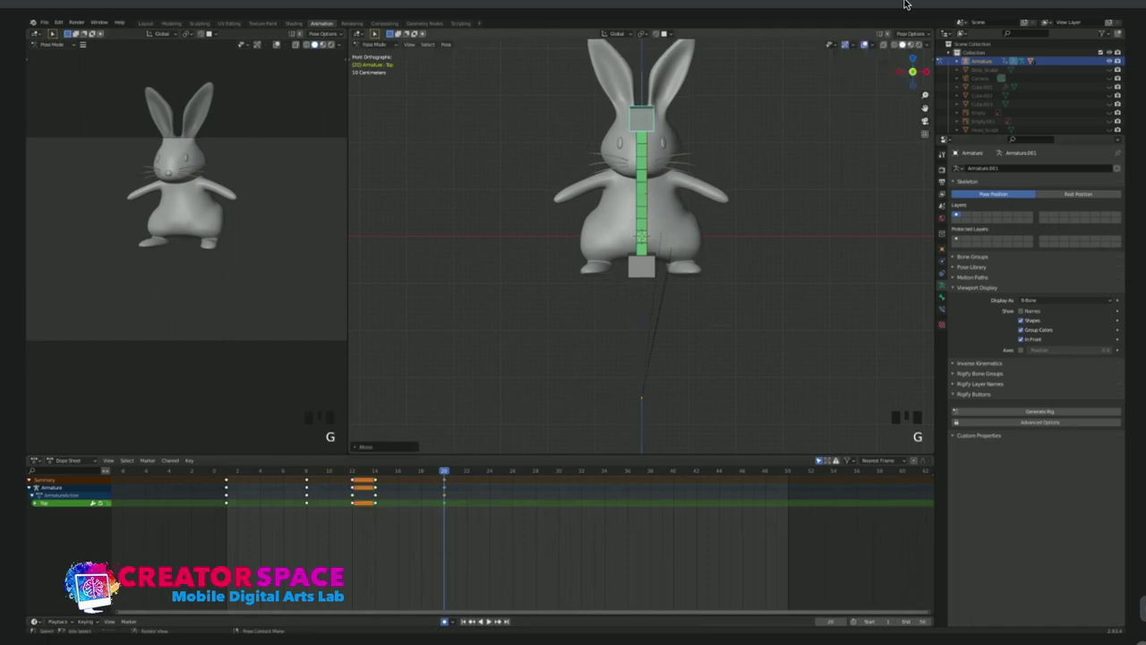
Play and scrub the animation to review the takeoff and airborne hold, stopping at frame 24.
mouse_move(444, 470)
left_mouse_down()
mouse_move(272, 469)
mouse_move(432, 470)
left_mouse_up()
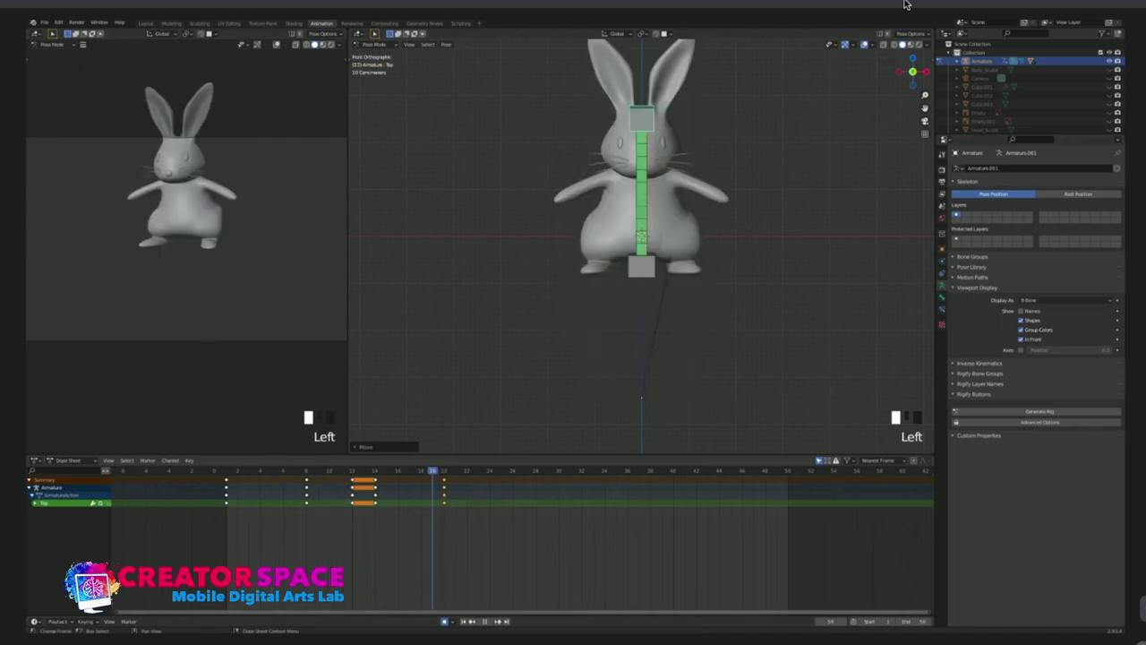
key("space")
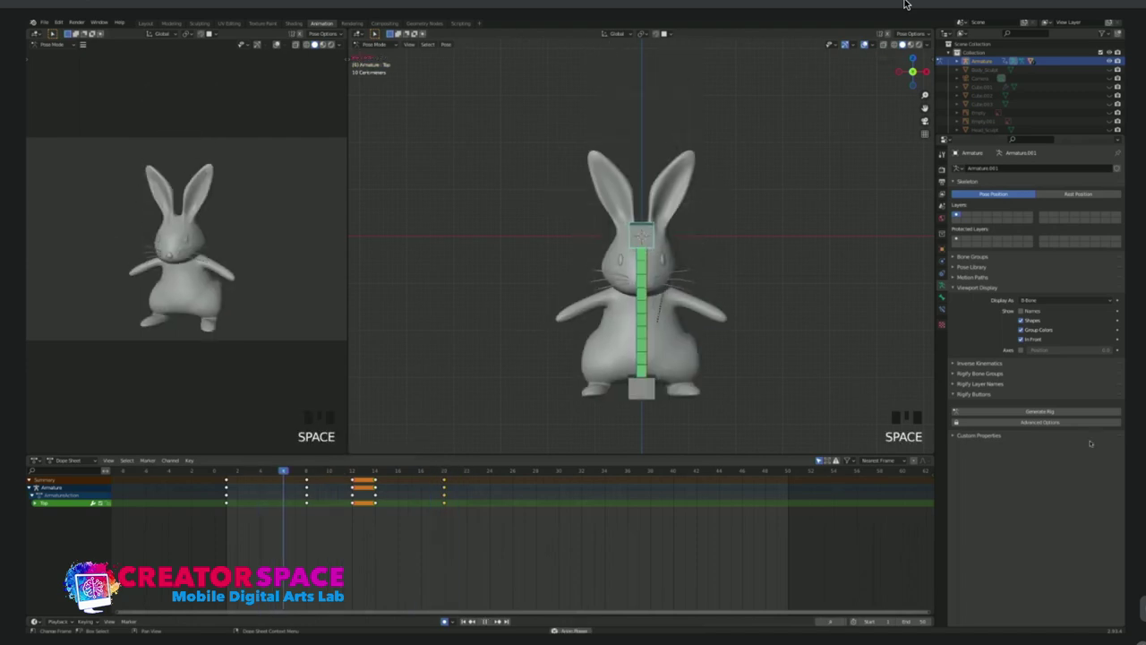
key("space")
left_click(329, 470)
left_click_drag(330, 470, 227, 470)
key("space")
key("space")
left_click(329, 470)
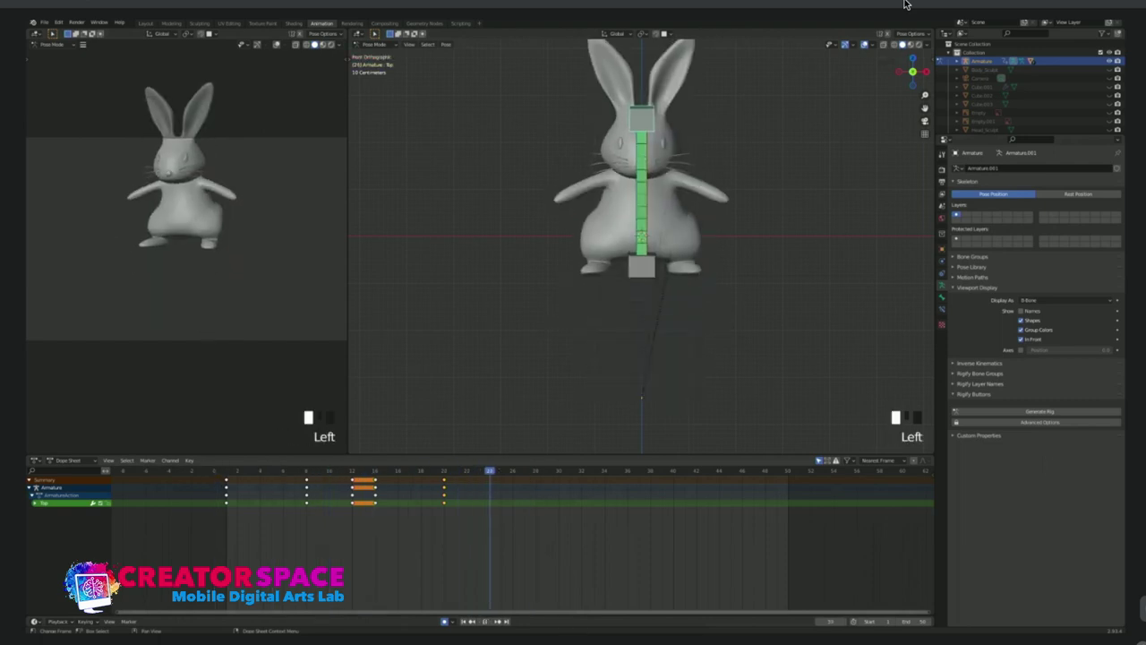
key("space")
At frame 24, lower the Bottom bone along Z to extend the feet toward the ground.
left_click(641, 266)
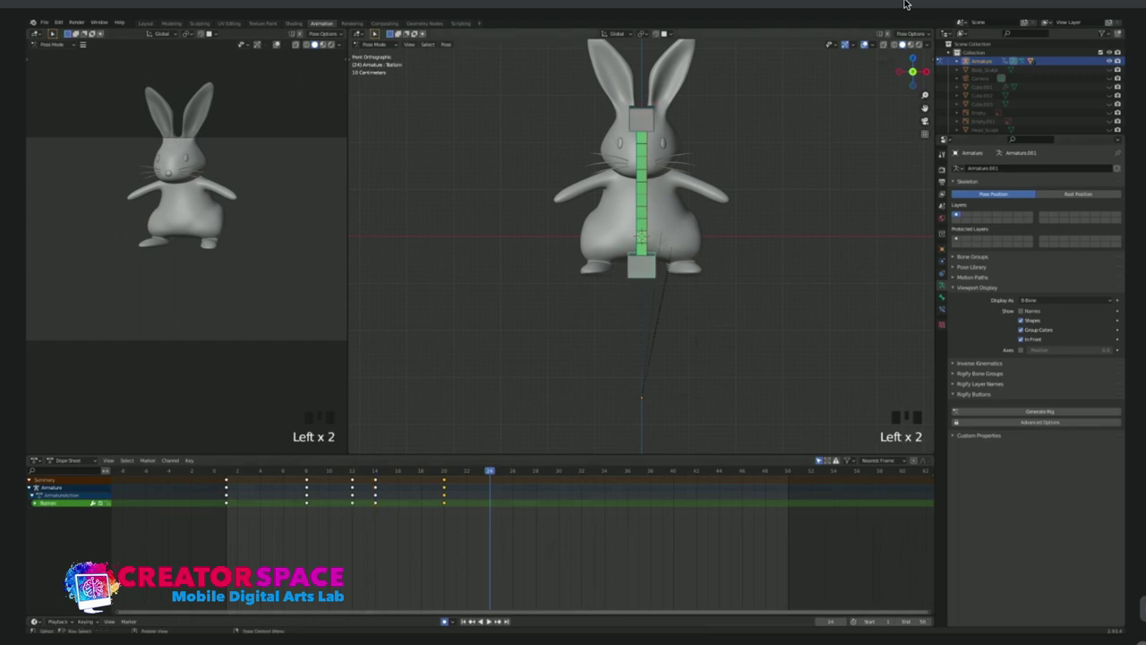
key("g")
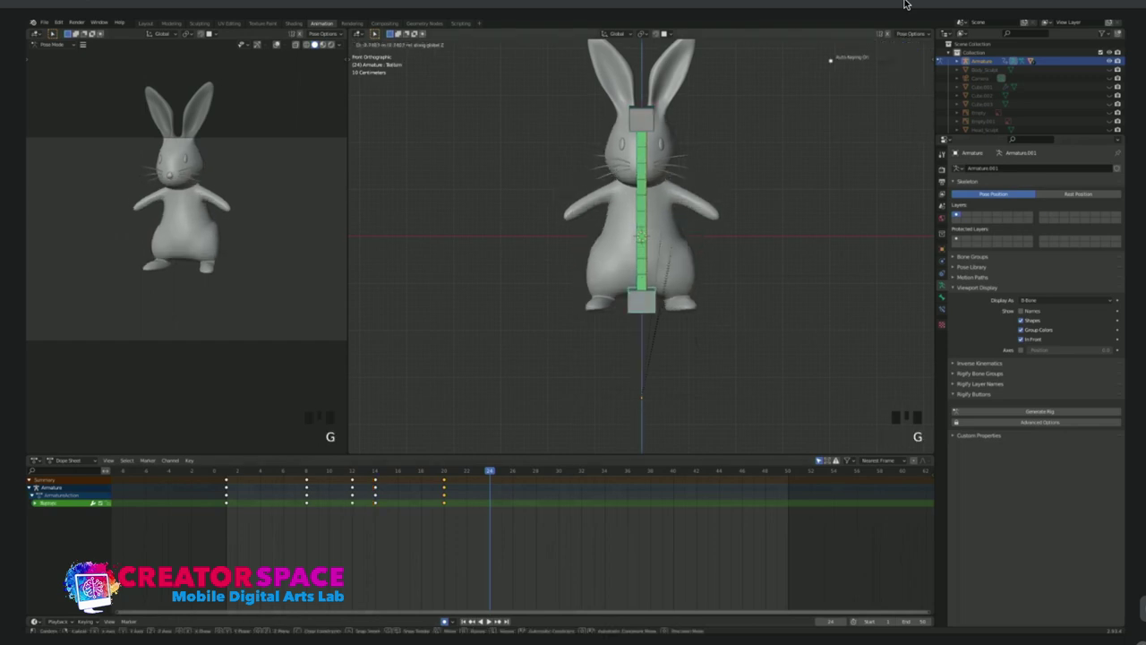
key("Return")
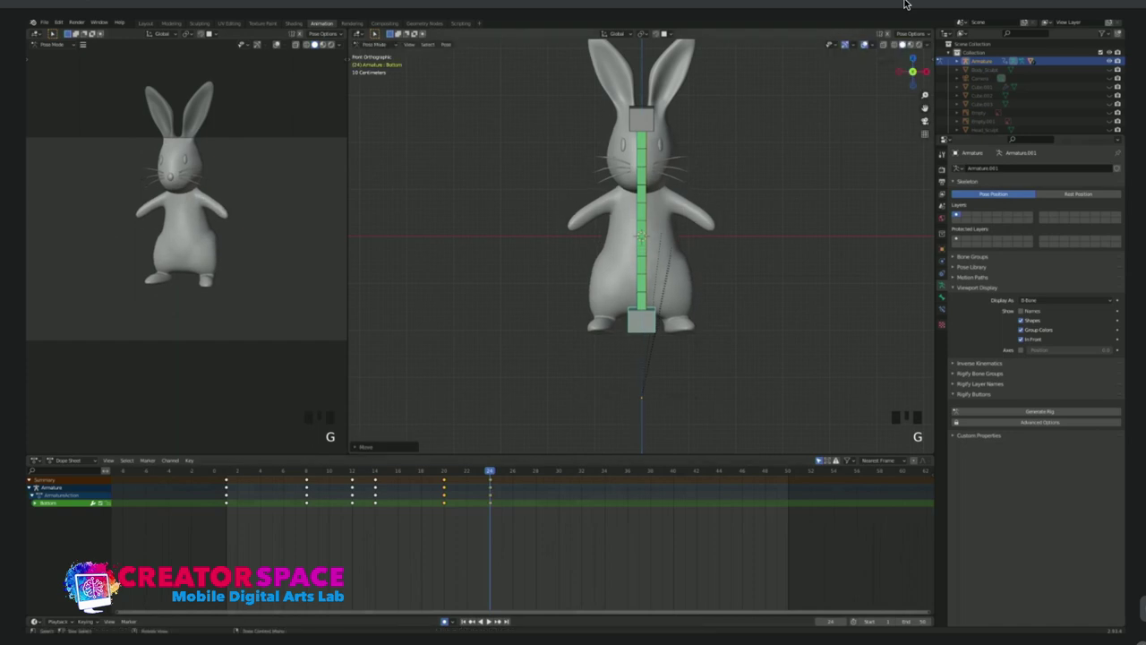
Select the Top bone and lower it slightly along Z at frame 24 so the head starts to fall.
left_click(641, 118)
key("g")
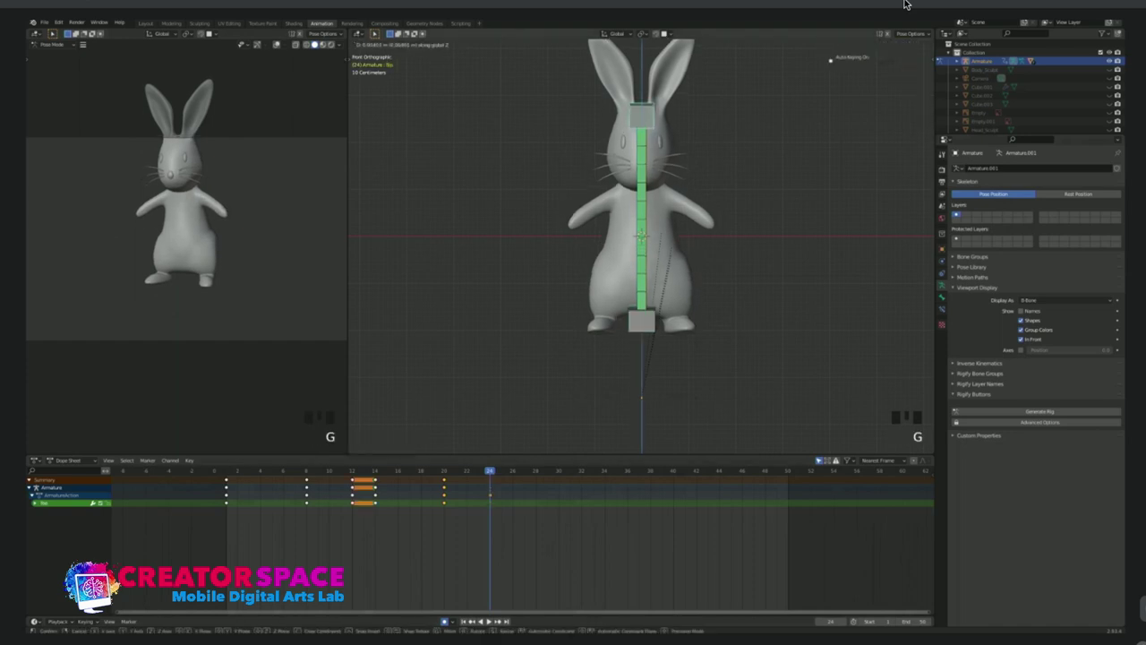
left_click(904, 4)
mouse_move(490, 471)
left_mouse_down()
mouse_move(422, 471)
mouse_move(535, 471)
mouse_move(490, 471)
left_mouse_up()
left_click(905, 4)
key("g")
left_click(904, 5)
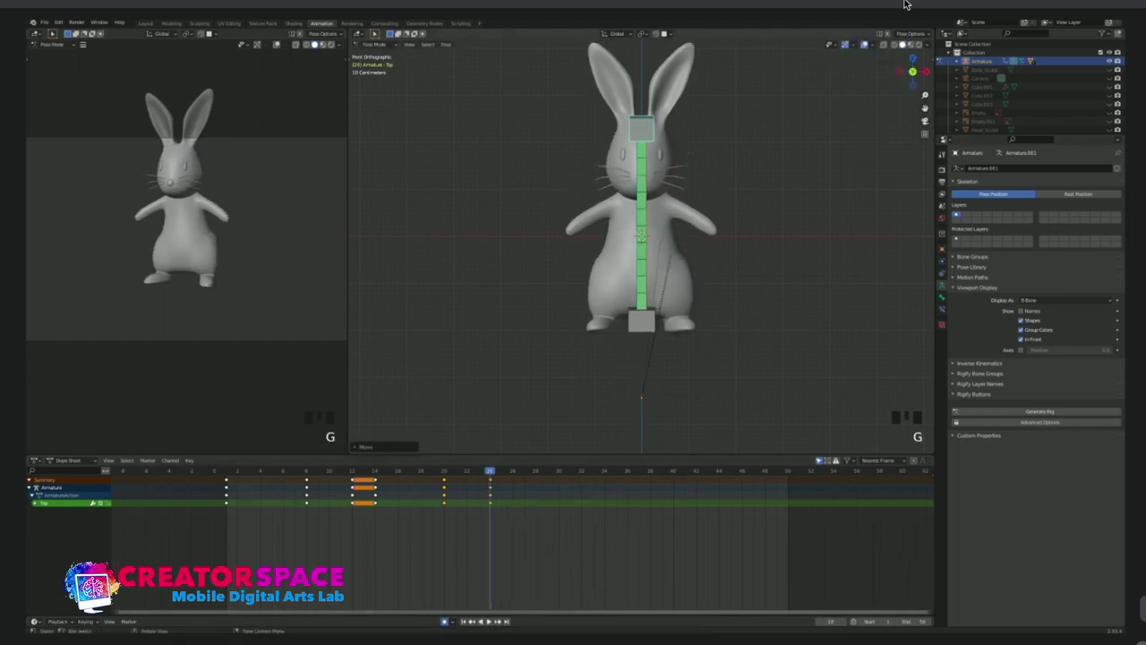
Scrub through the jump to review the keyed poses and go back to frame 0.
left_click_drag(490, 471, 410, 471)
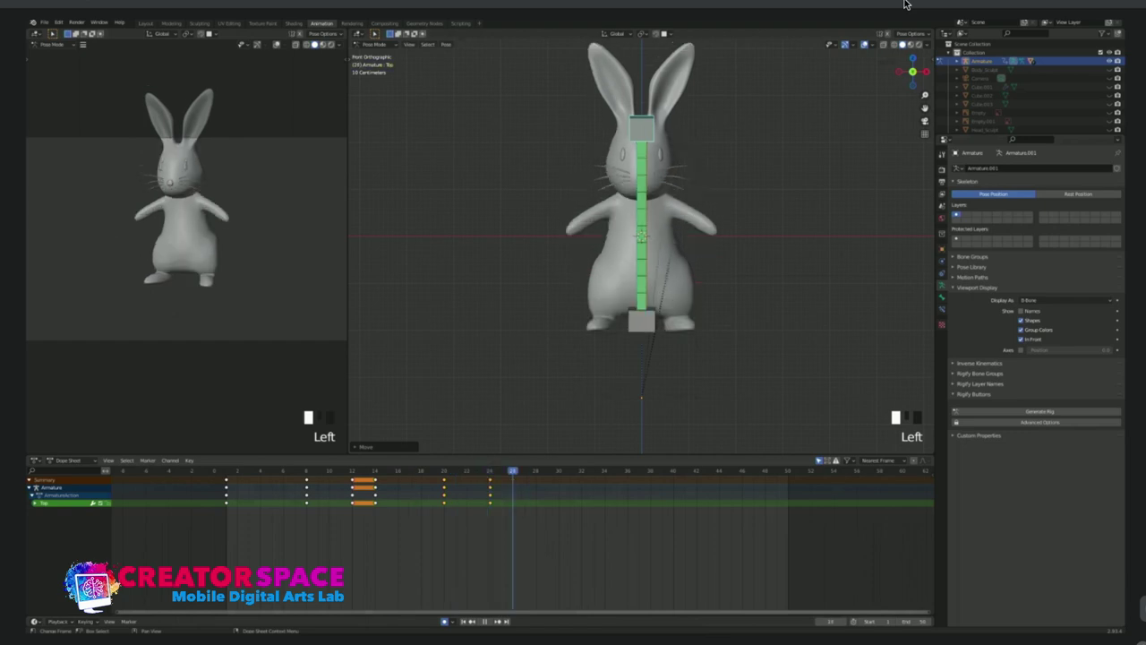
key("alt+a")
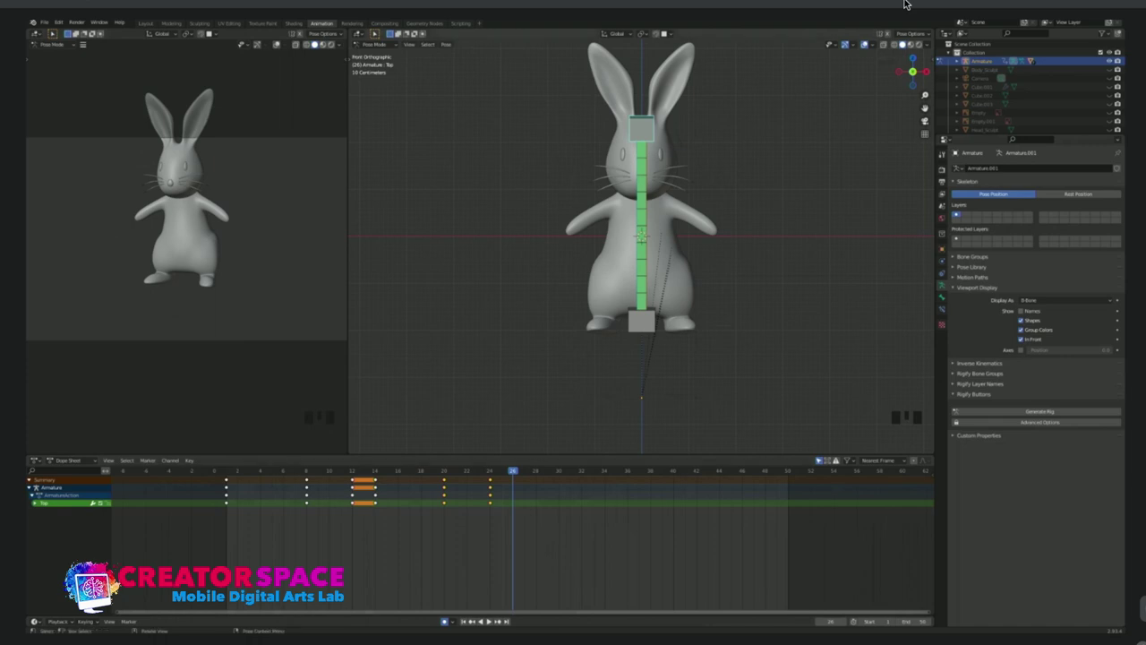
scroll(641, 236, "down", 2)
scroll(641, 237, "up", 2)
left_click(215, 470)
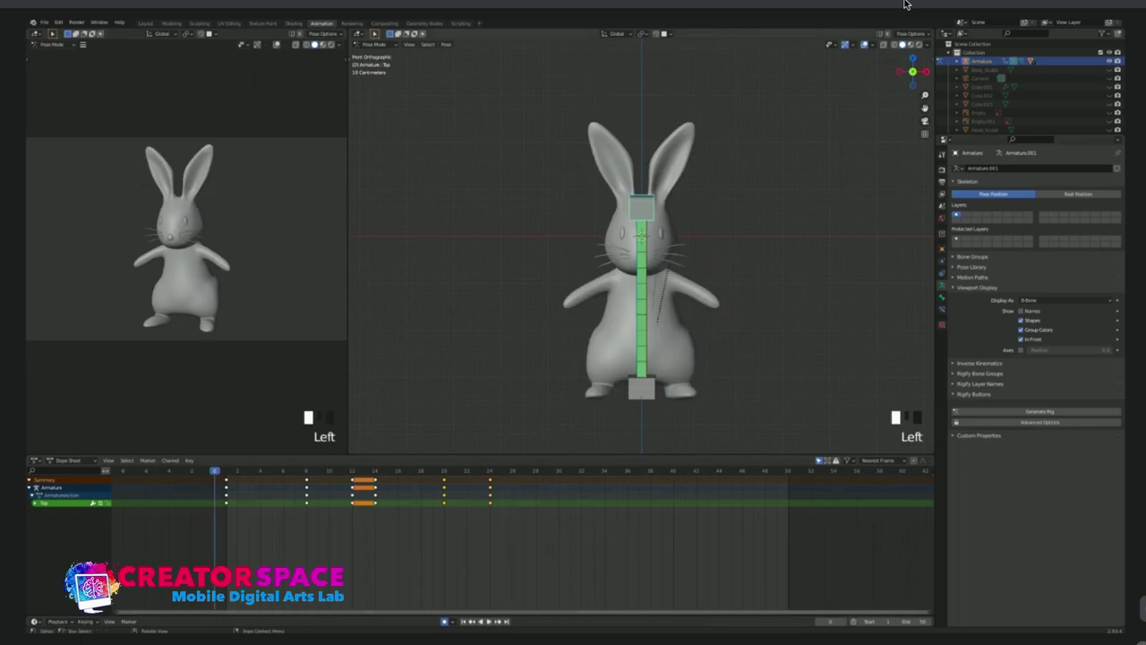
Go to frame 1 and switch the armature from Pose Mode to Object Mode.
left_click(214, 481)
left_click(226, 471)
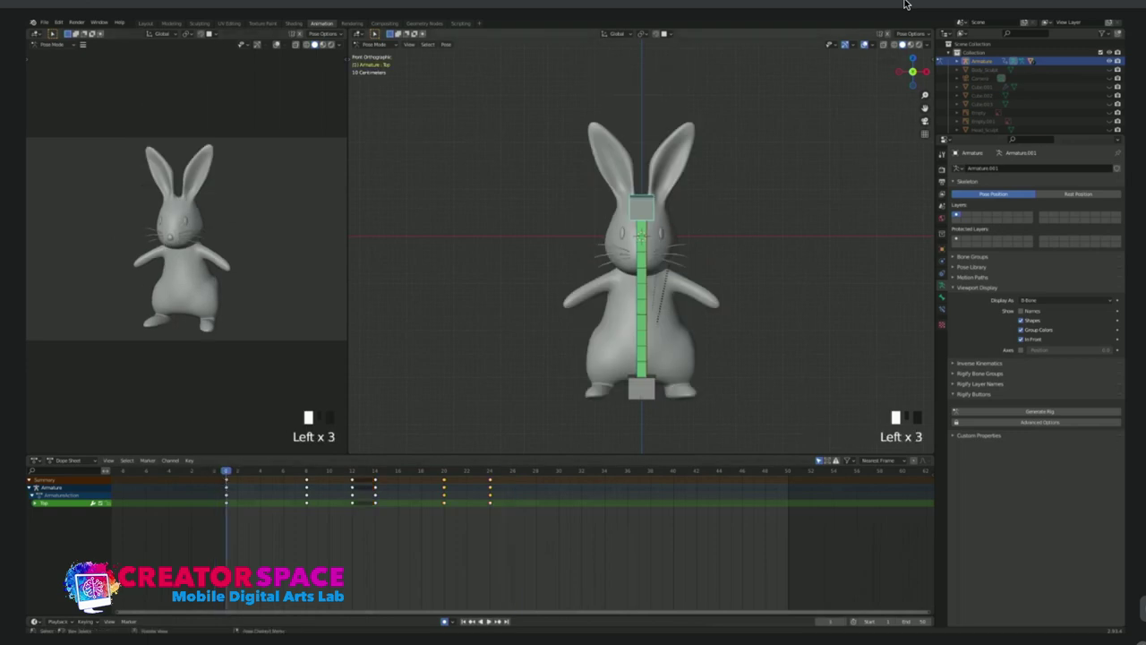
left_click(528, 358)
scroll(528, 358, "down", 2)
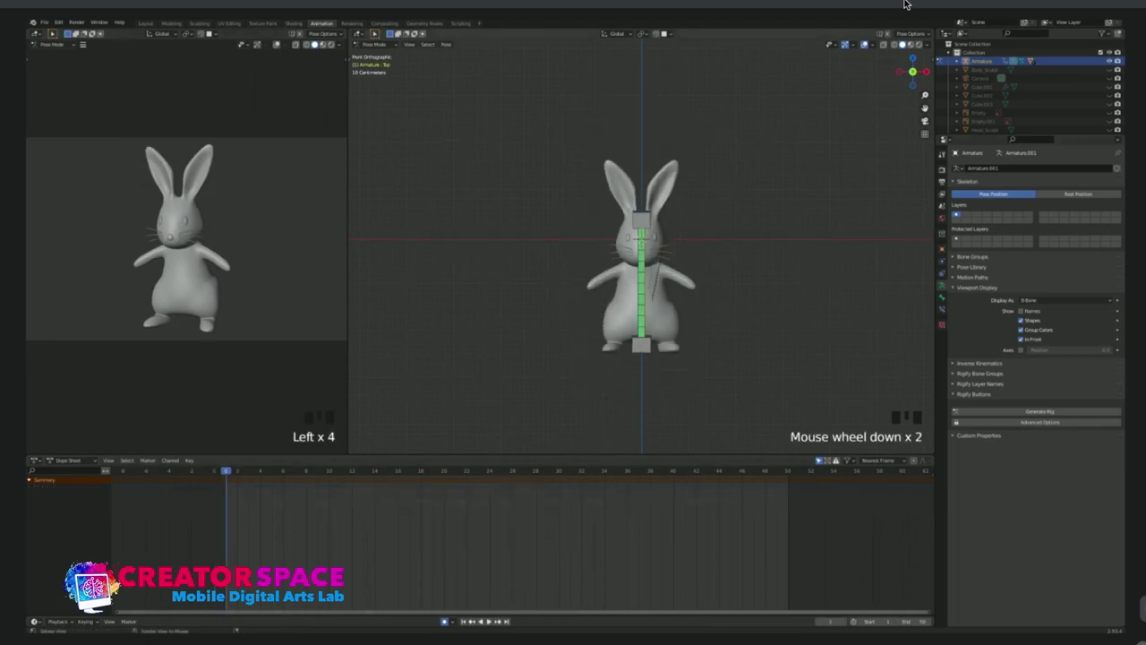
middle_click_drag(626, 269, 537, 264)
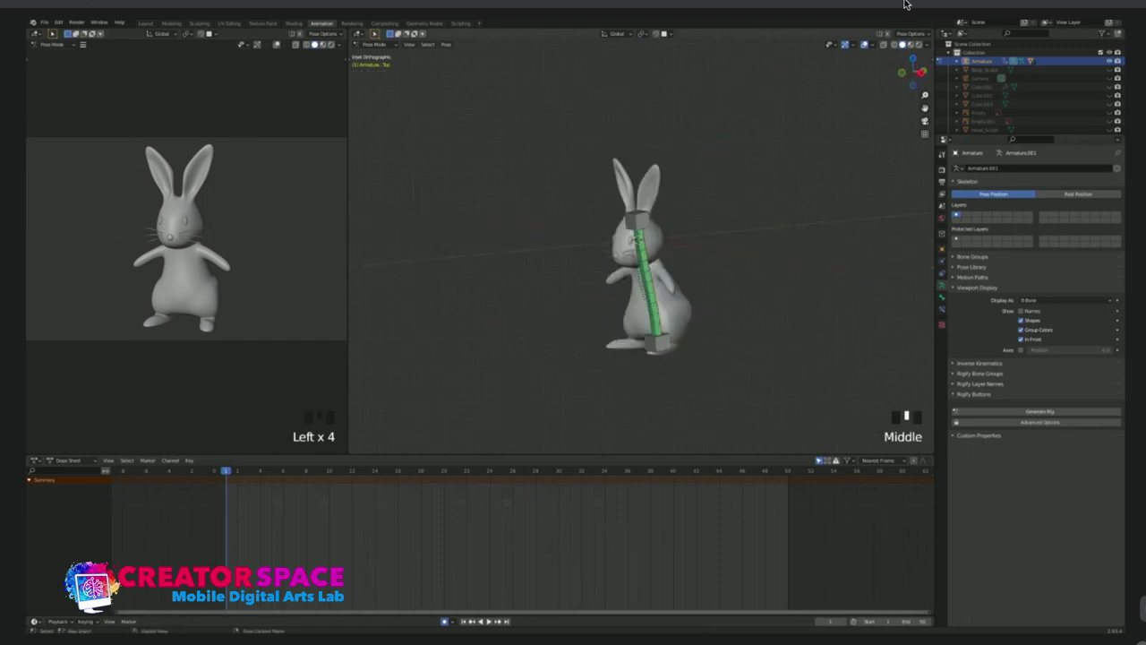
key("Tab")
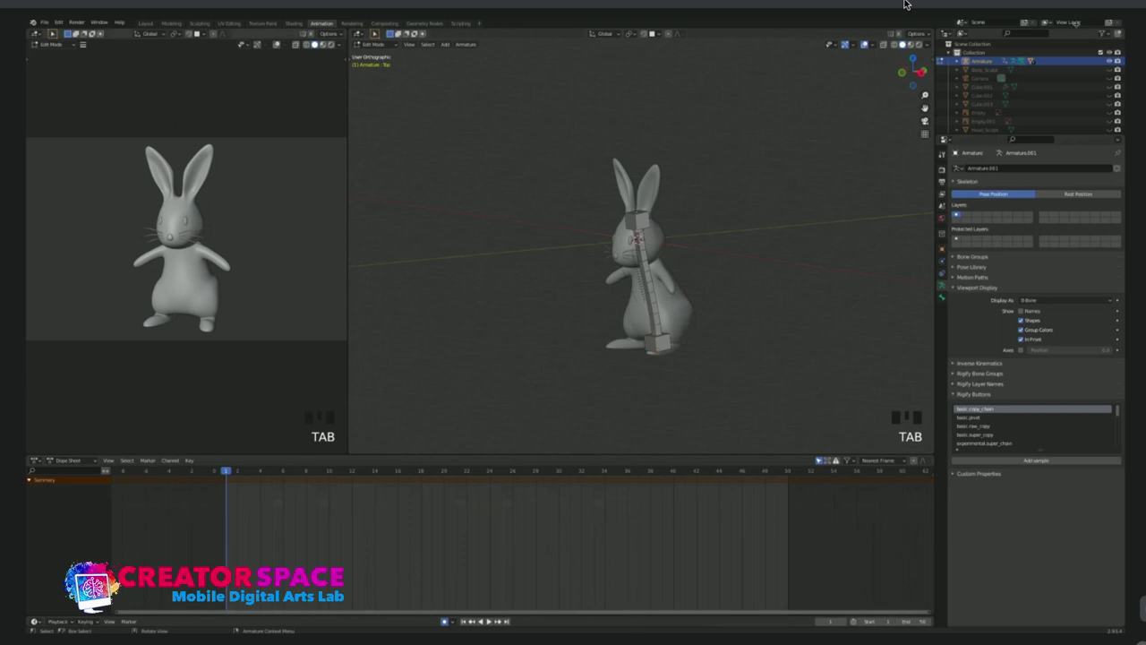
key("ctrl+Tab")
left_click(687, 292)
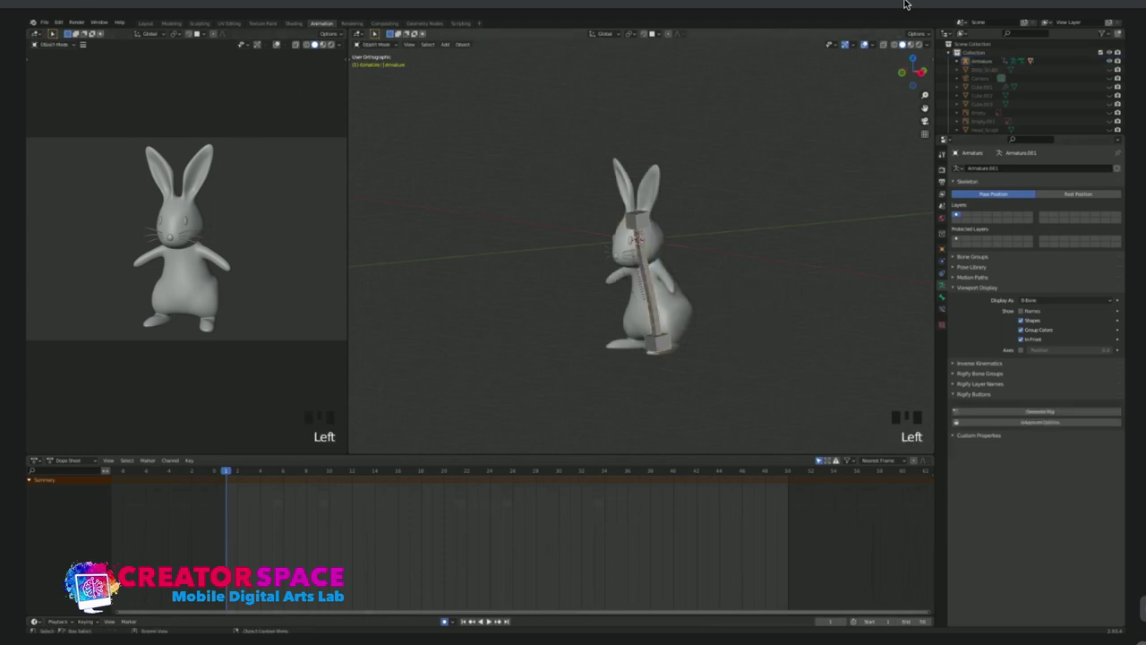
Add a mesh plane as ground, placing it level with the rabbit's feet and scaling it up.
key("shift+a")
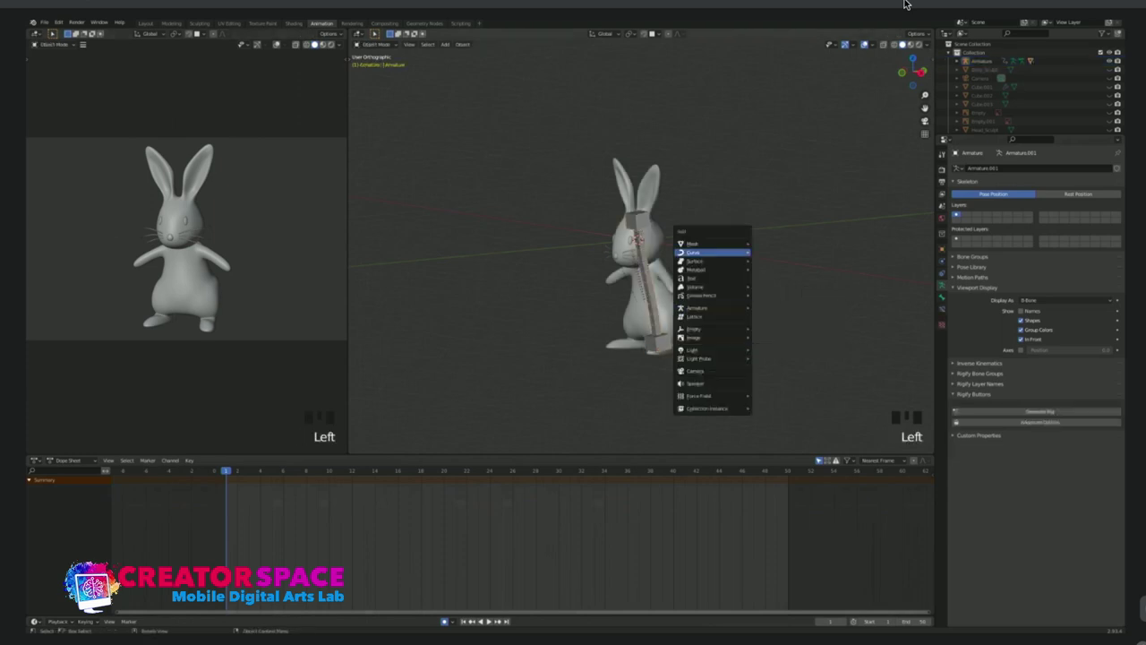
mouse_move(707, 243)
left_click(770, 244)
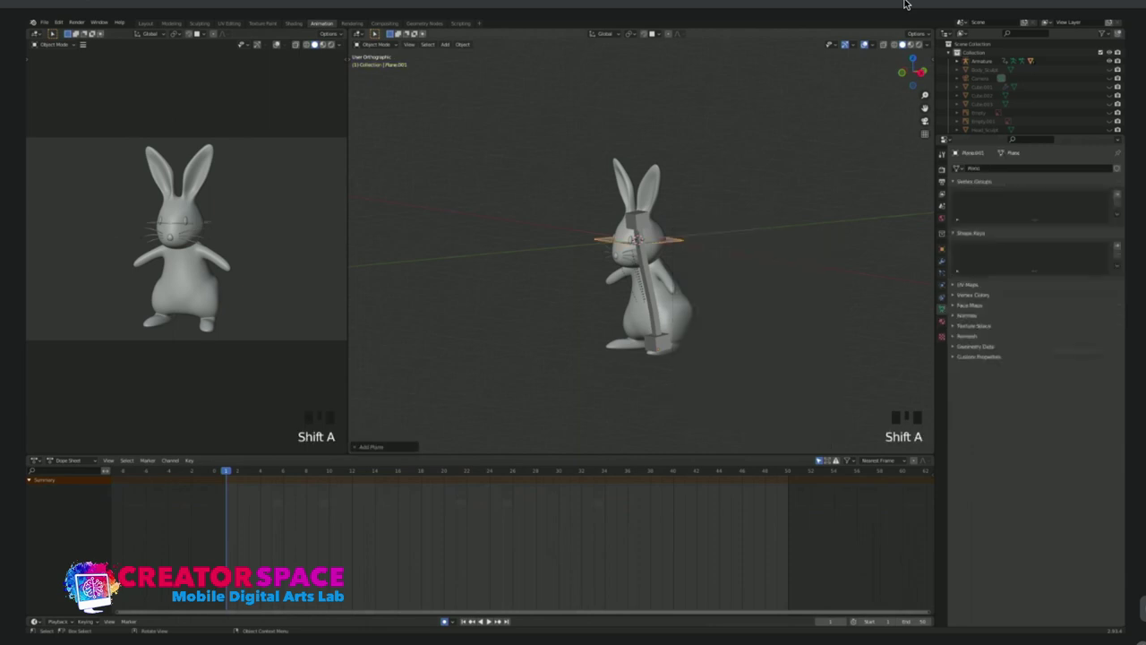
key("KP_3")
key("g")
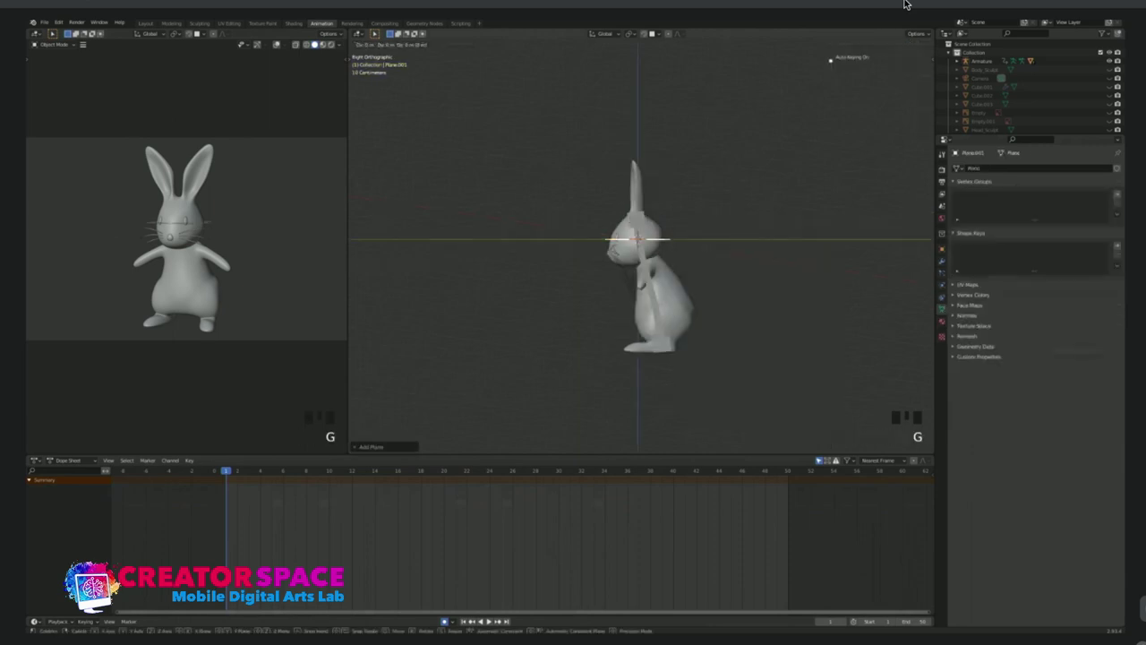
left_click(904, 4)
key("s")
left_click(904, 4)
Enlarge the ground plane further so it extends well beyond the rabbit and fills the camera view's floor.
key("KP_1")
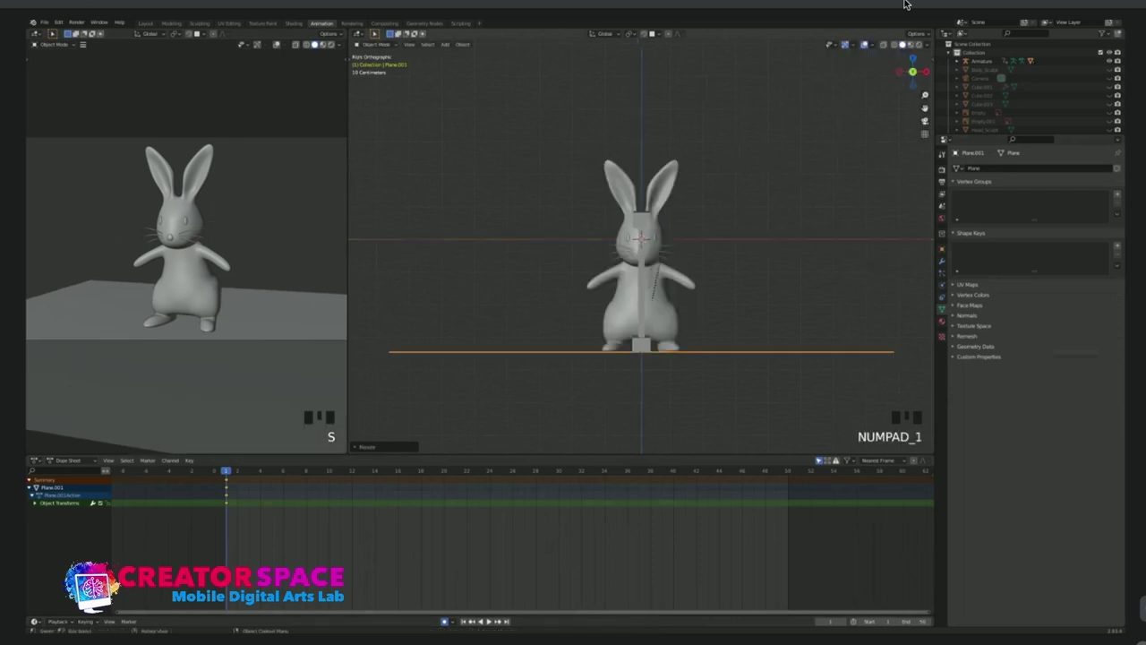
key("s")
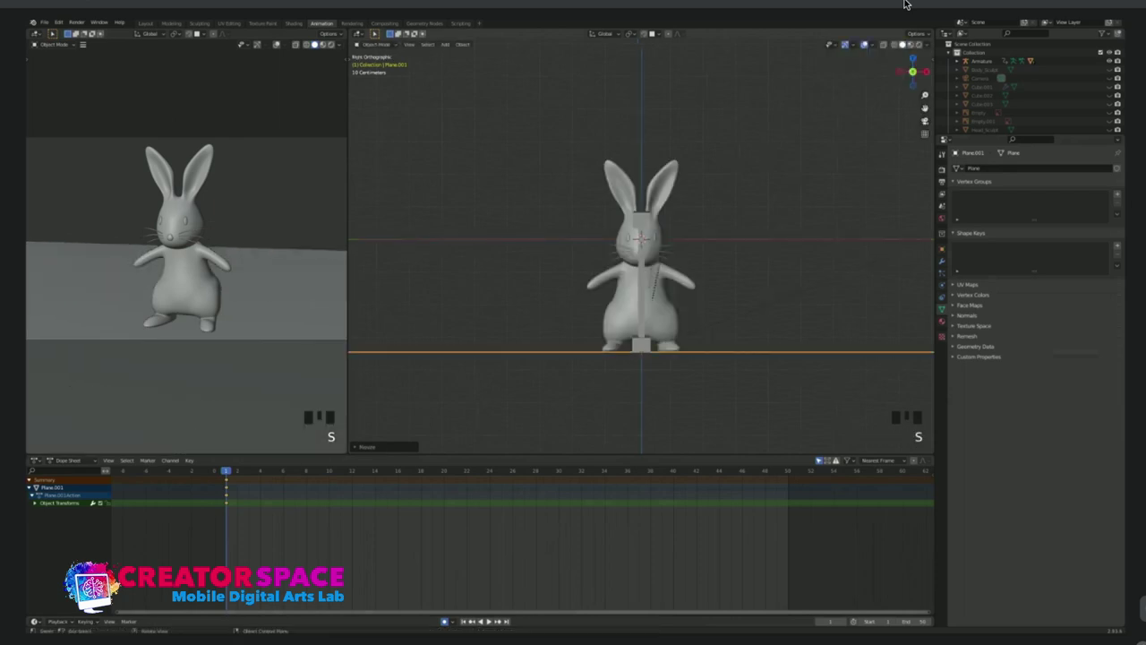
middle_click_drag(641, 255, 630, 282)
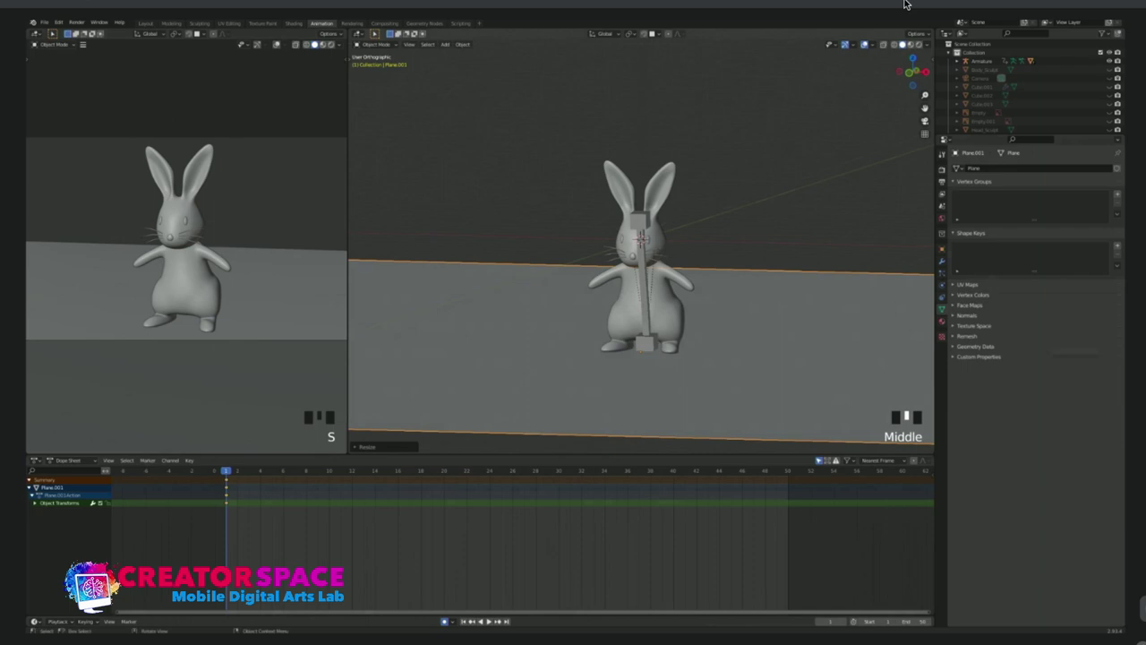
key("s")
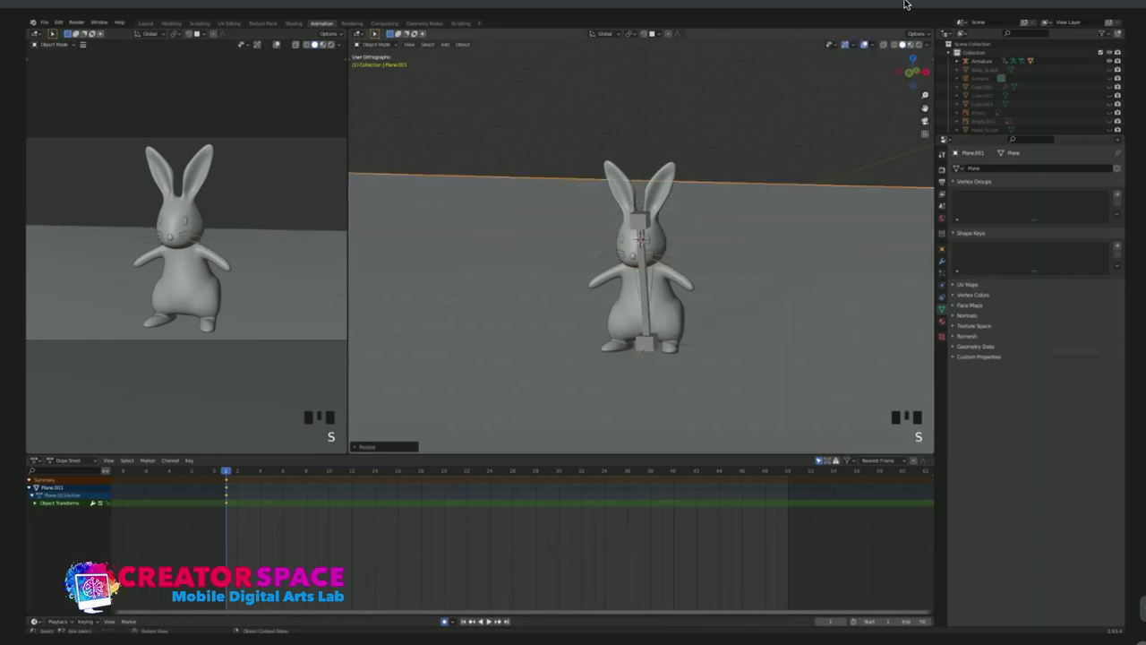
Enable the Outliner's selectability toggles and make the ground plane unselectable.
left_click(664, 309)
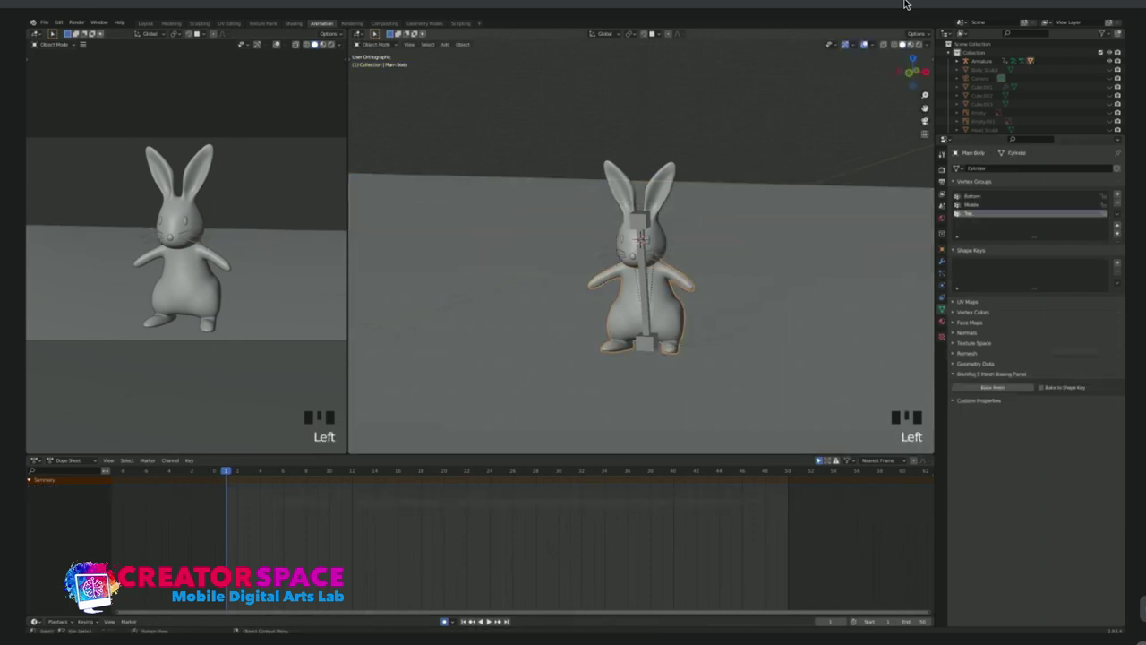
left_click(761, 286)
scroll(994, 82, "down", 2)
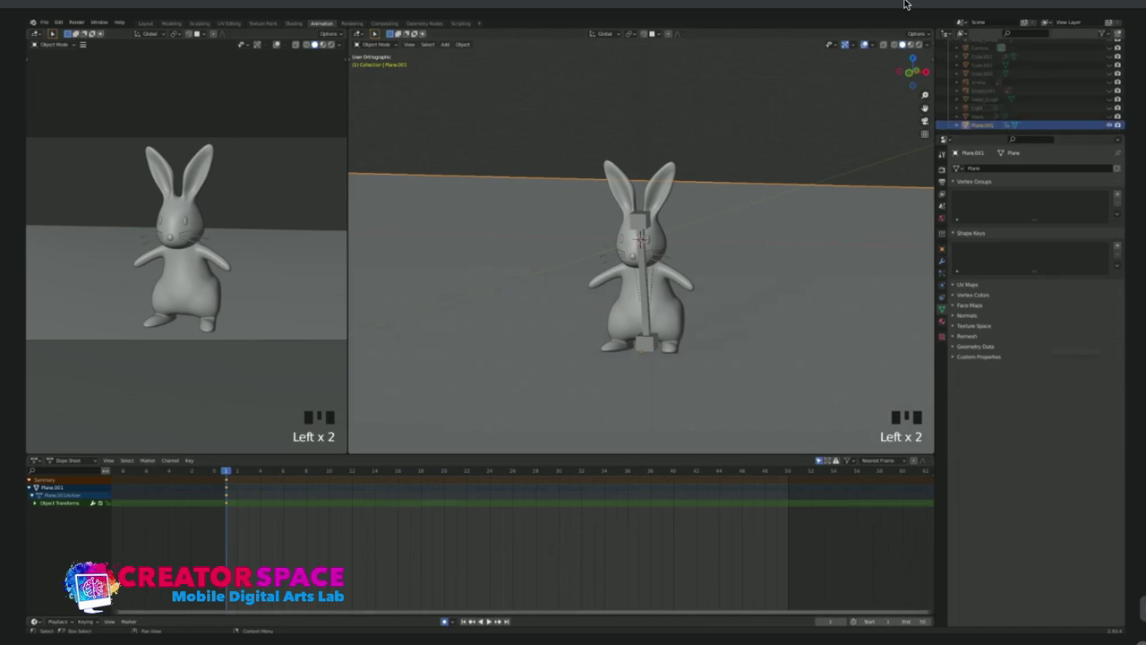
left_click(1104, 34)
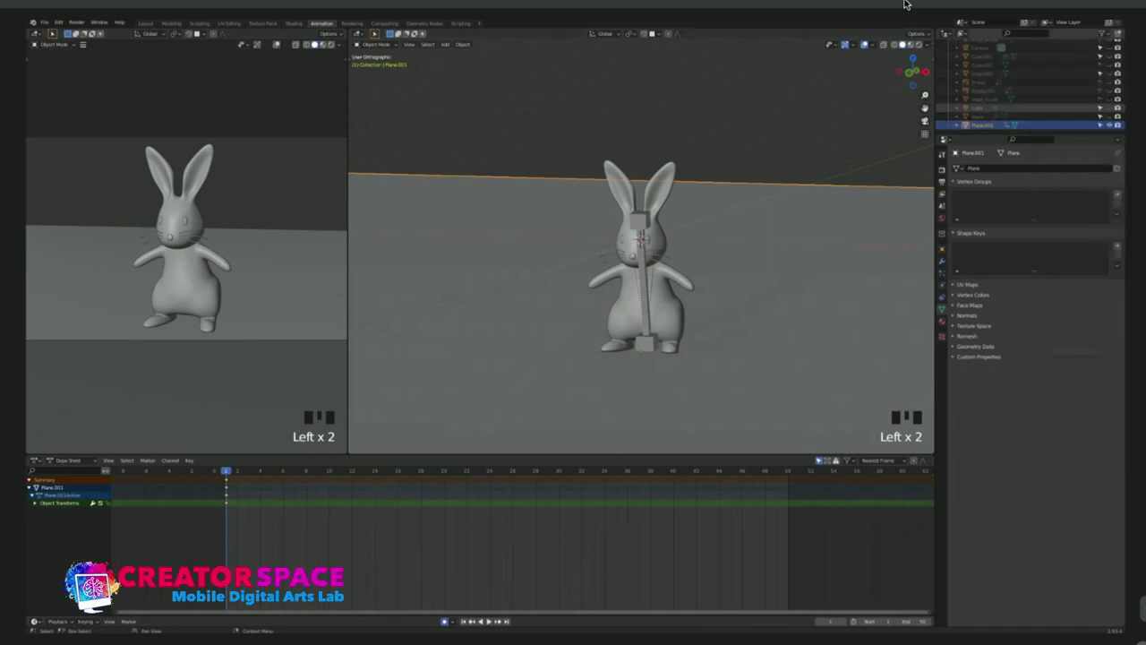
left_click(977, 108)
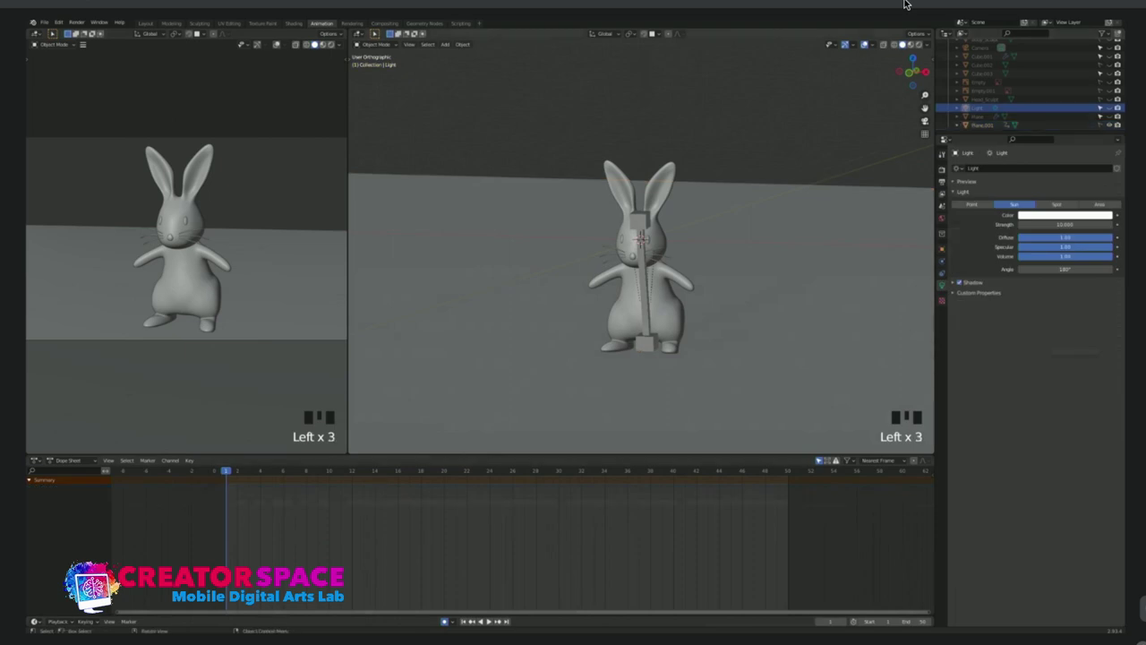
Select the armature, return it to Pose Mode in front view and select all its bones.
left_click(643, 296)
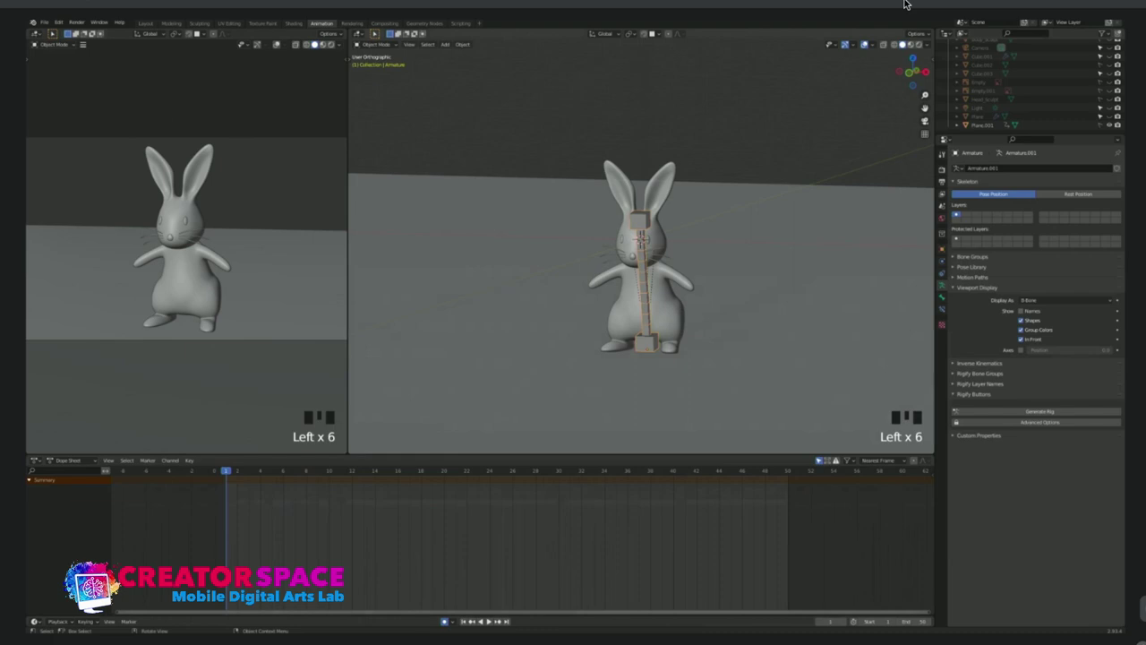
key("KP_1")
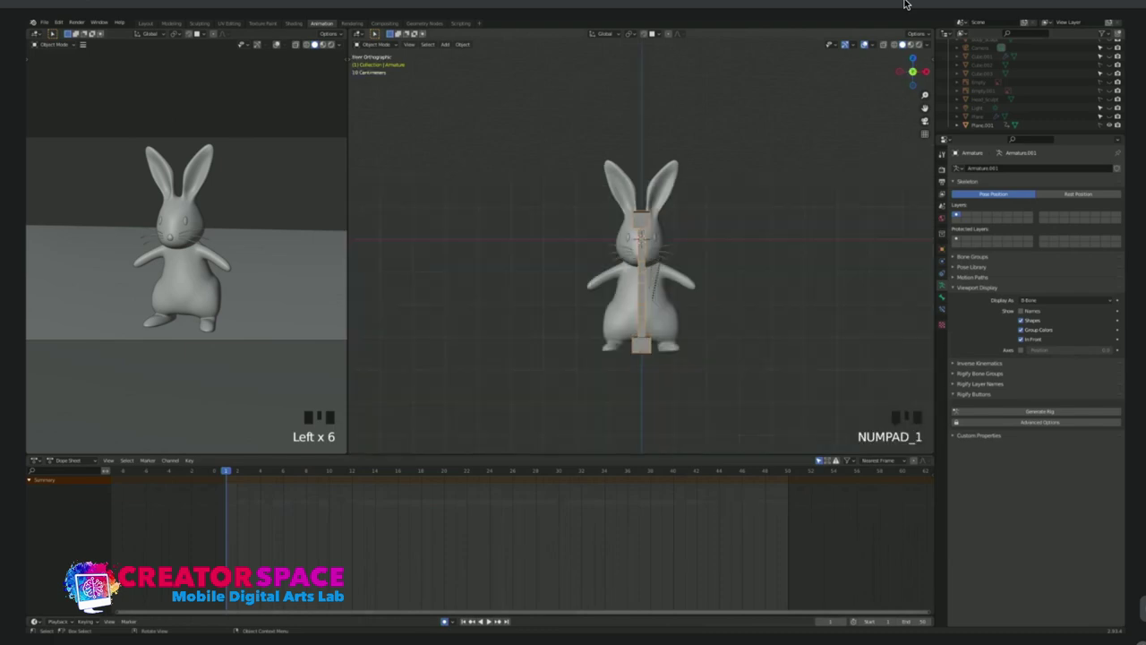
key("ctrl+Tab")
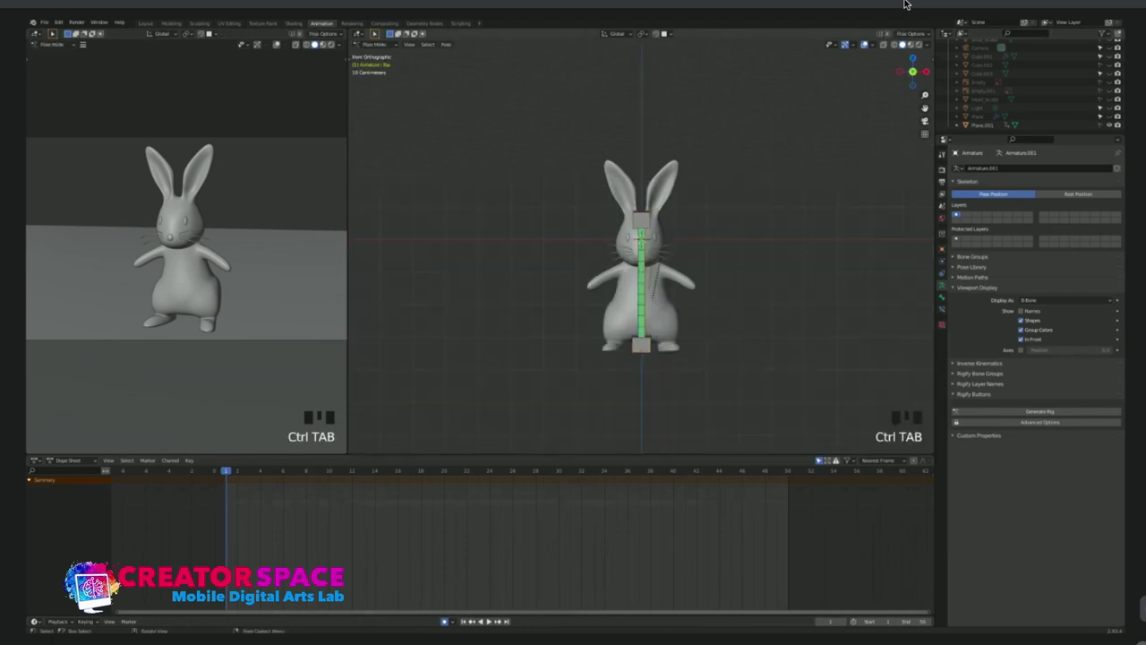
key("a")
Copy the frame 1 keyframes of all bones and paste them at frame 26 for the landing.
left_click_drag(227, 470, 364, 470)
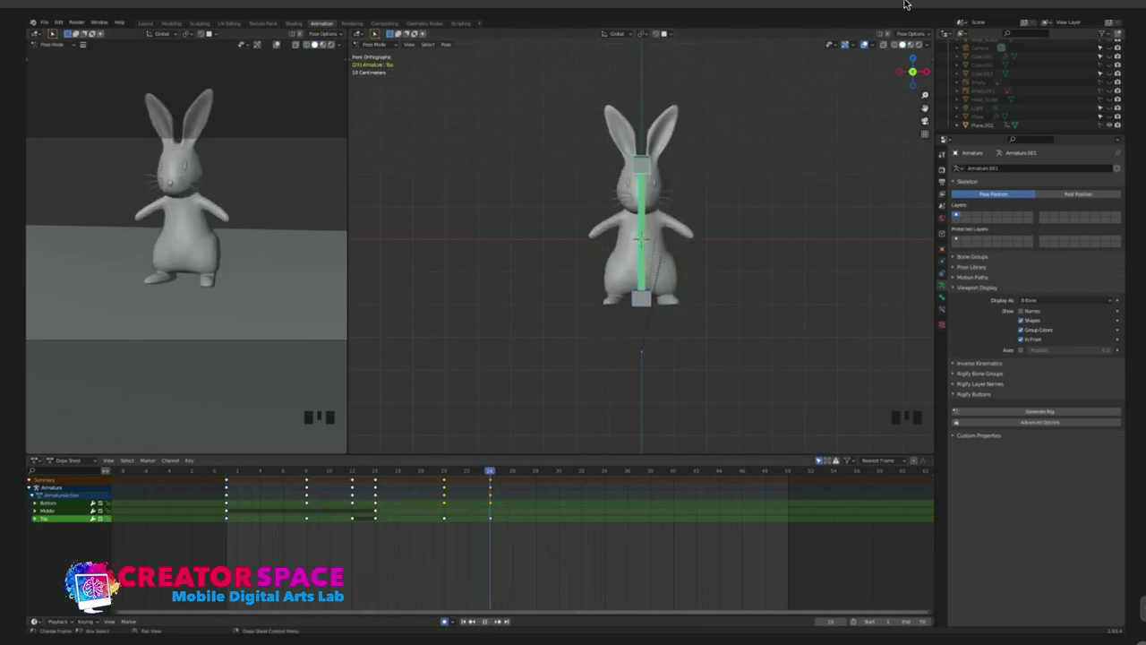
key("space")
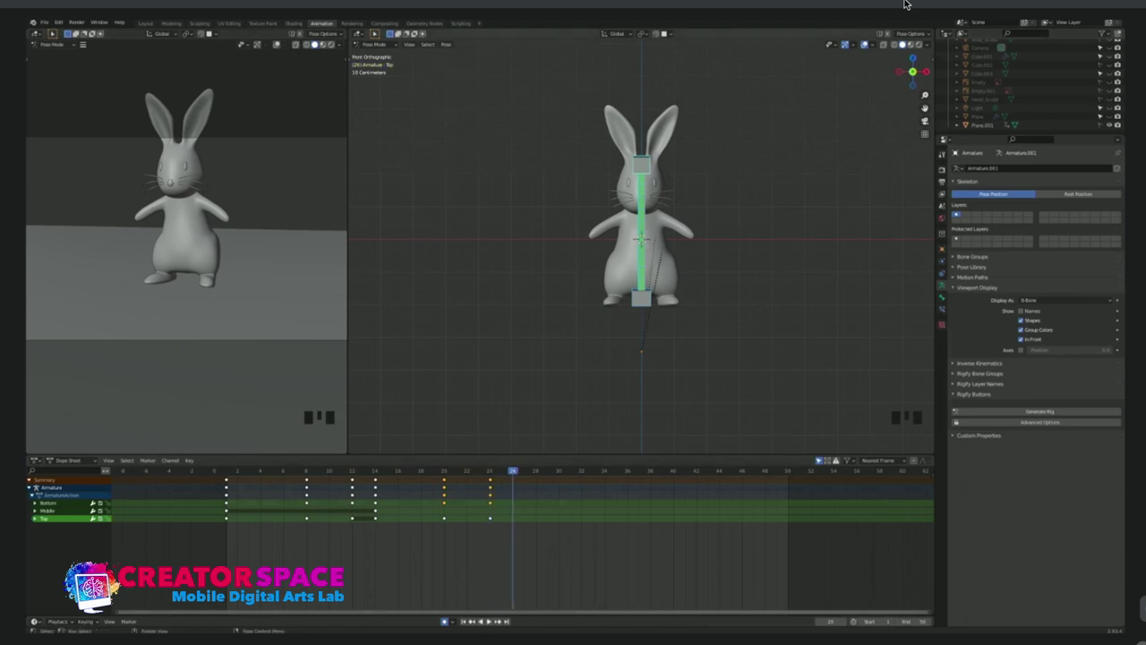
mouse_move(641, 240)
middle_mouse_down()
mouse_move(641, 269)
mouse_move(625, 229)
middle_mouse_up()
key("KP_3")
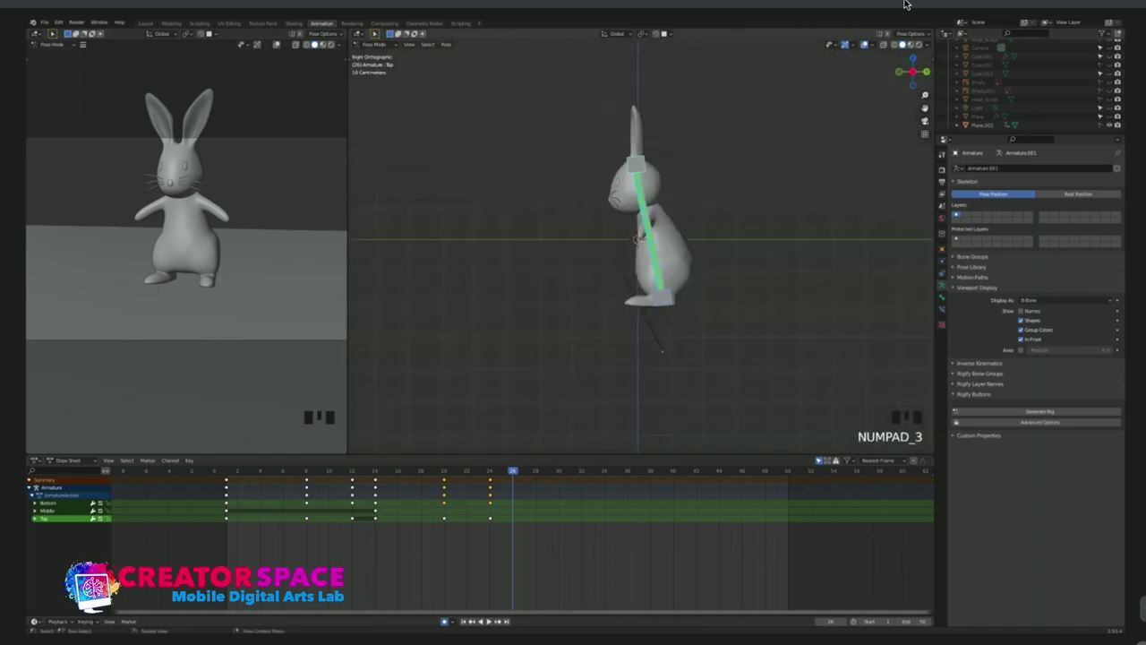
middle_click_drag(641, 269, 662, 264)
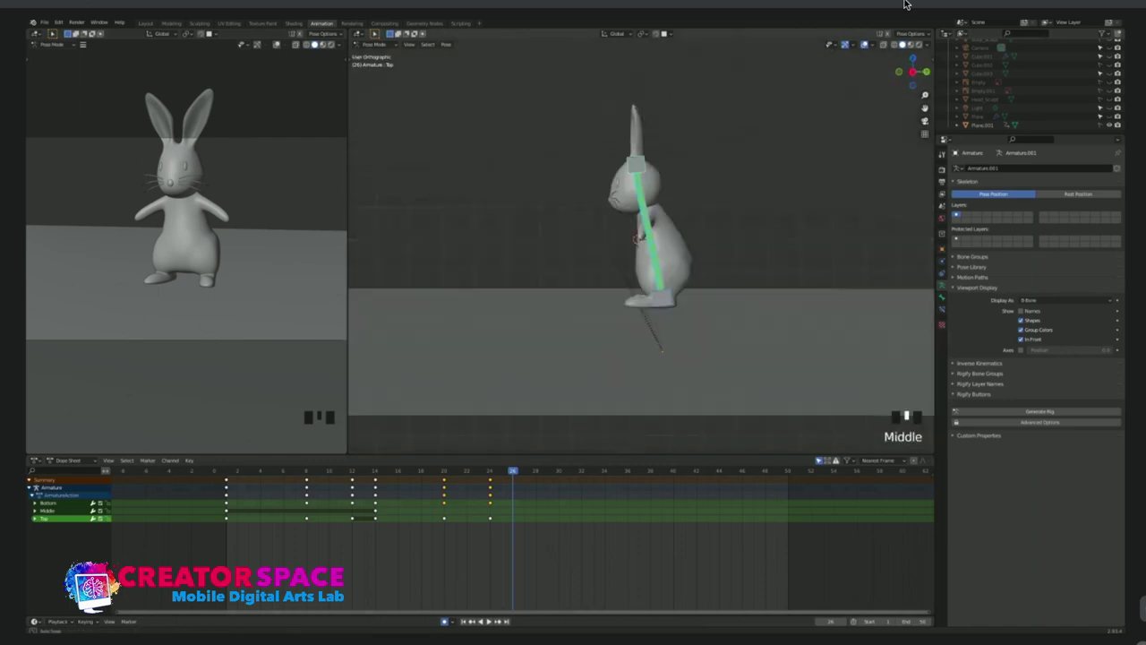
key("KP_1")
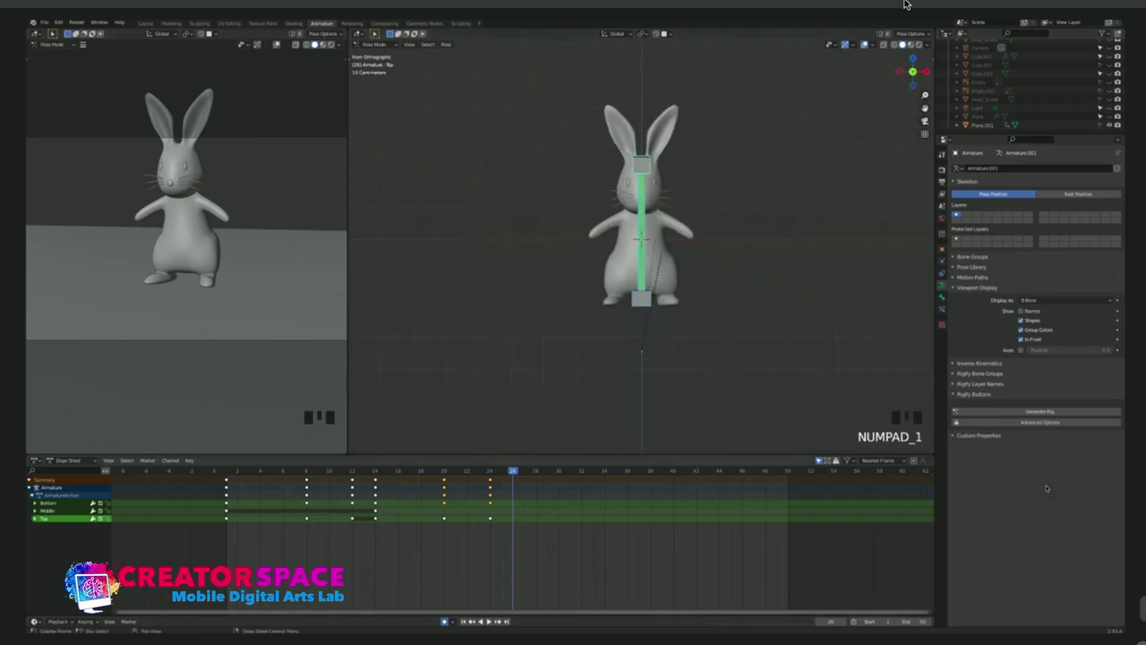
left_click_drag(243, 479, 218, 531)
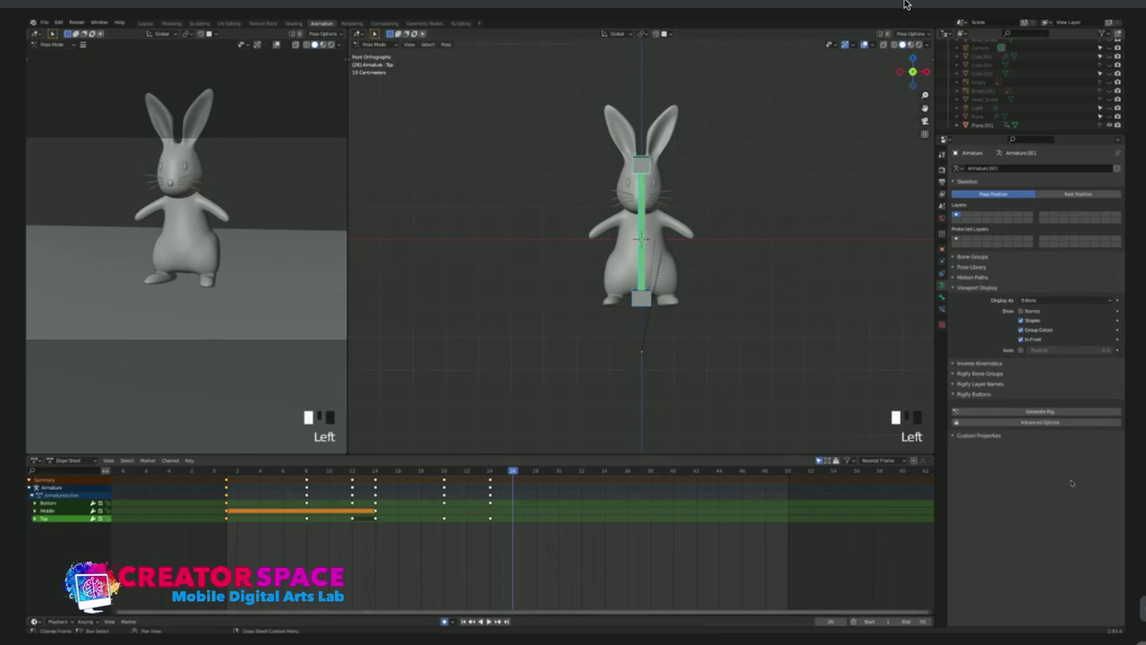
key("ctrl")
key("ctrl+v")
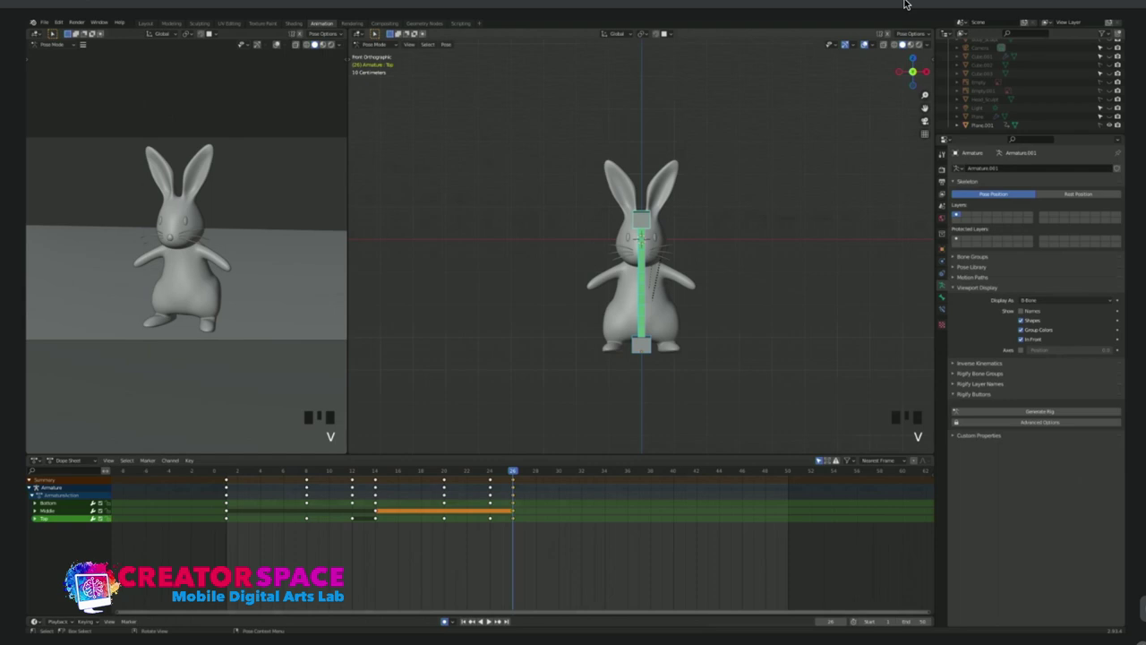
Lower the Top bone along Z at frame 26 to squash the rabbit on landing.
left_click(642, 219)
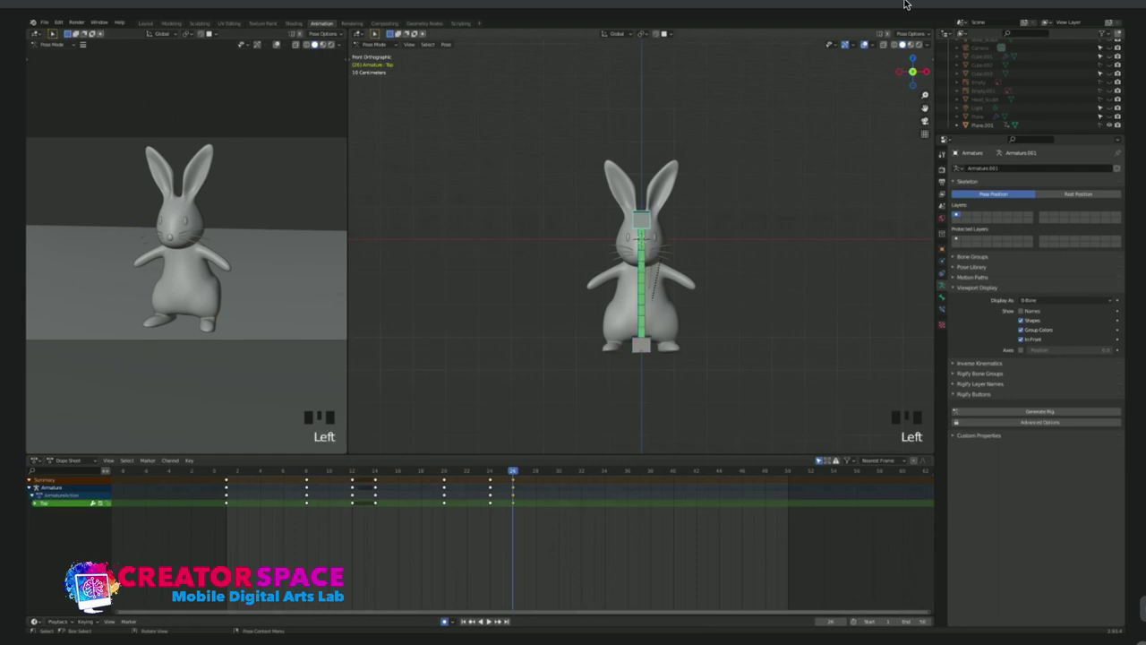
key("g")
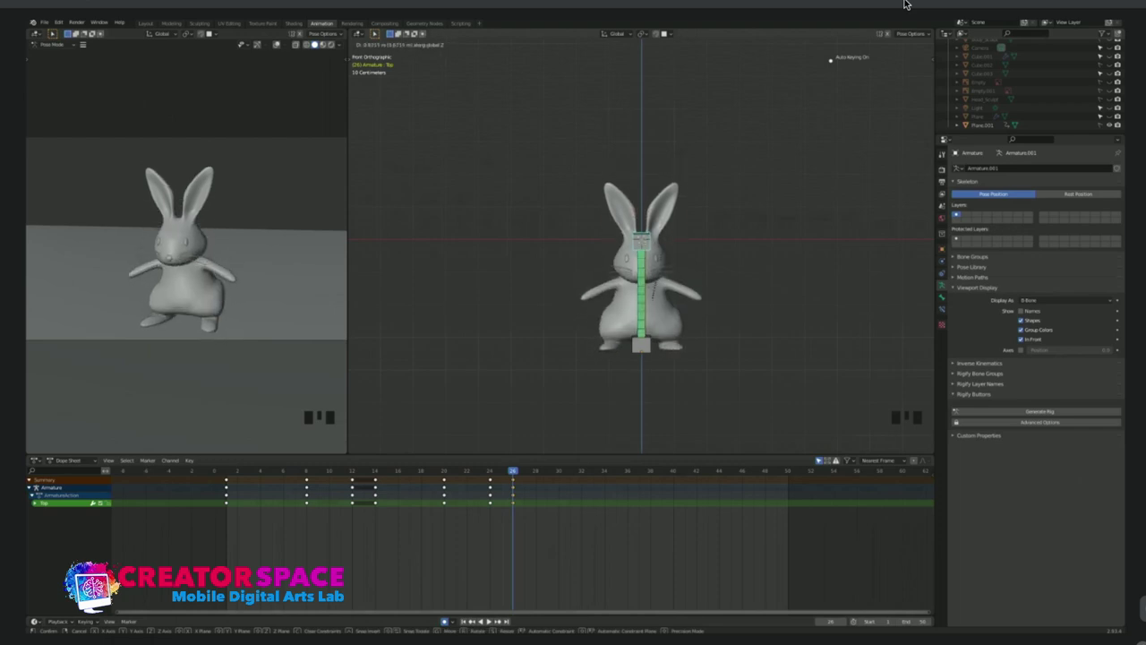
key("Return")
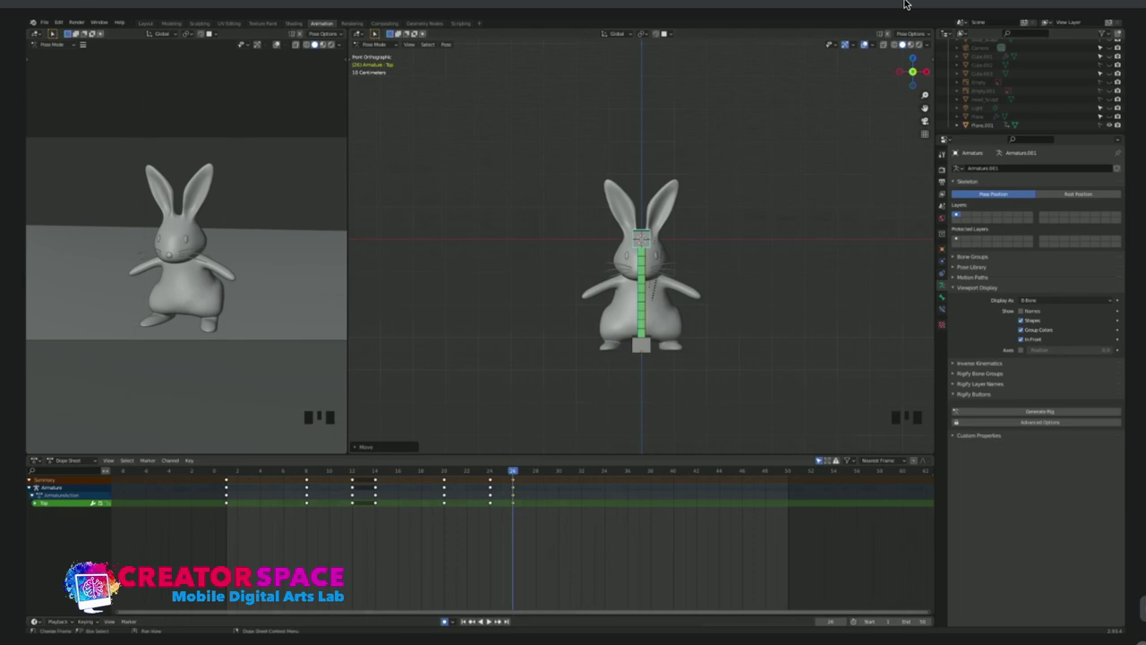
Copy the Top bone's frame 1 keyframe and paste it at frame 30 to restore the standing pose.
left_click_drag(513, 470, 536, 470)
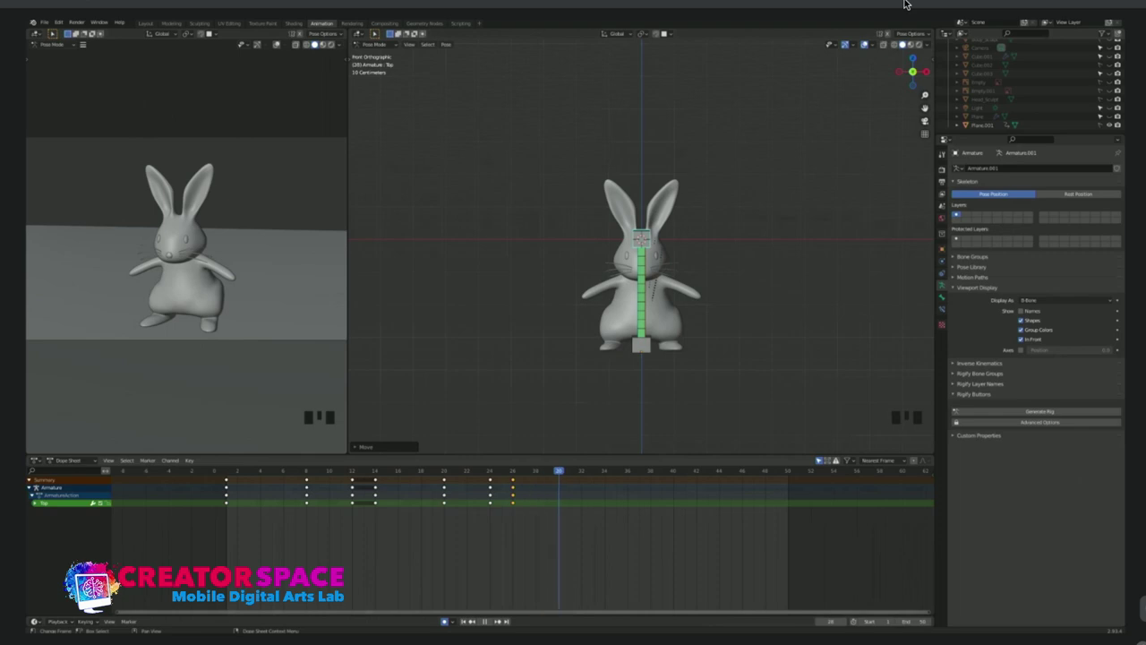
key("space")
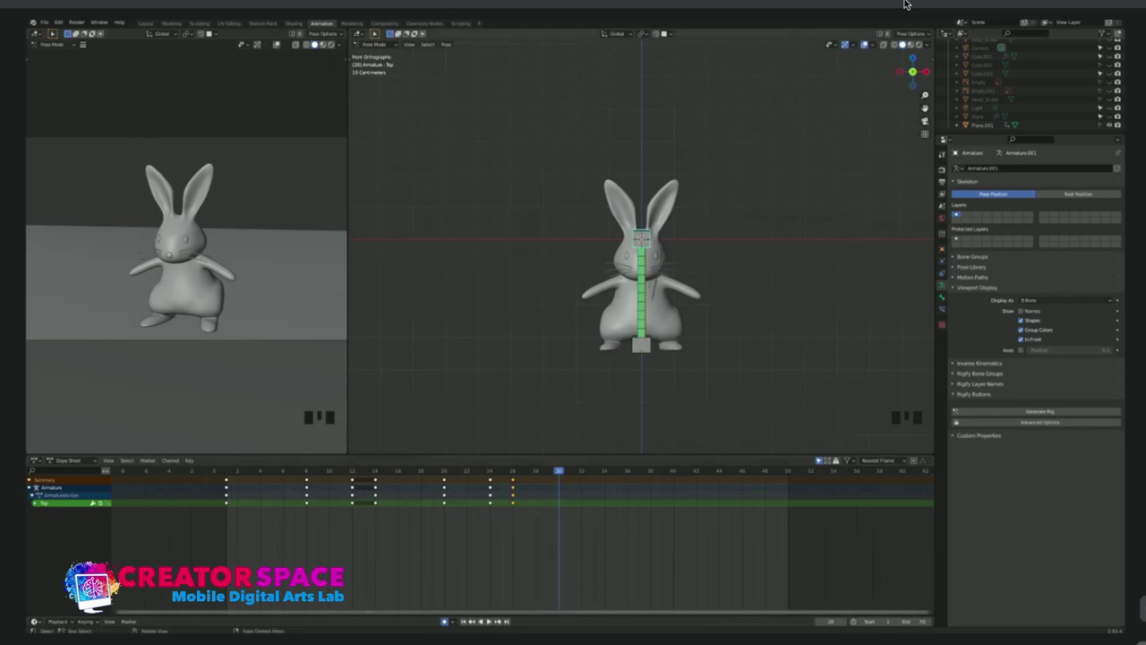
left_click_drag(259, 479, 217, 520)
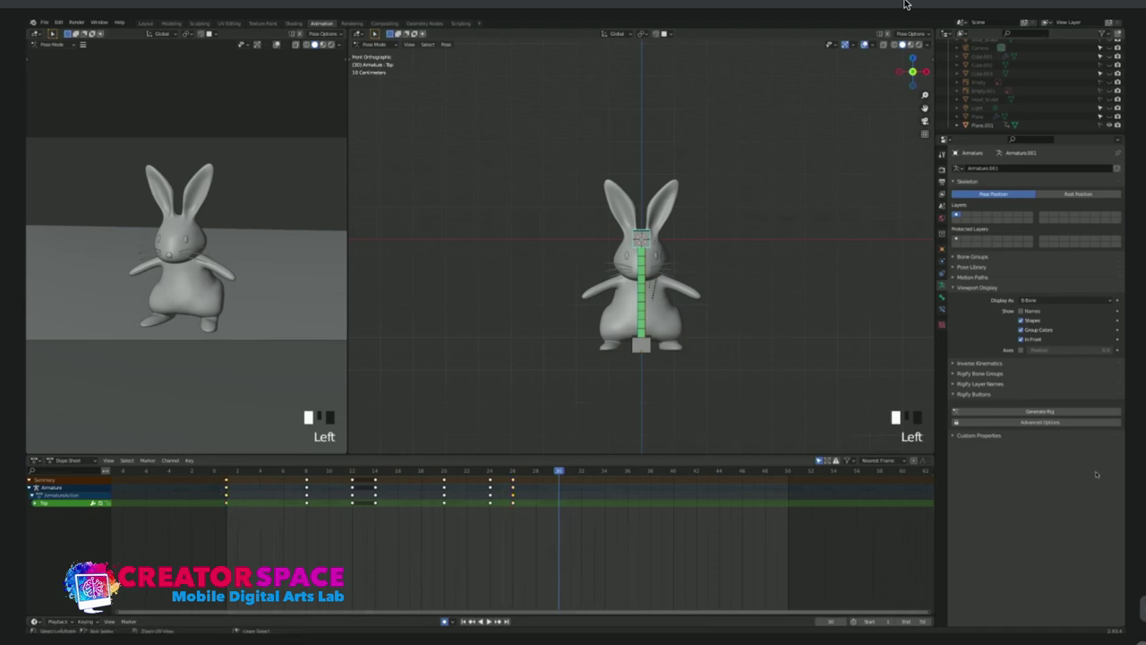
key("ctrl+c")
key("ctrl+v")
Reselect the Top bone and play the animation to review the landing and recovery.
left_click(501, 376)
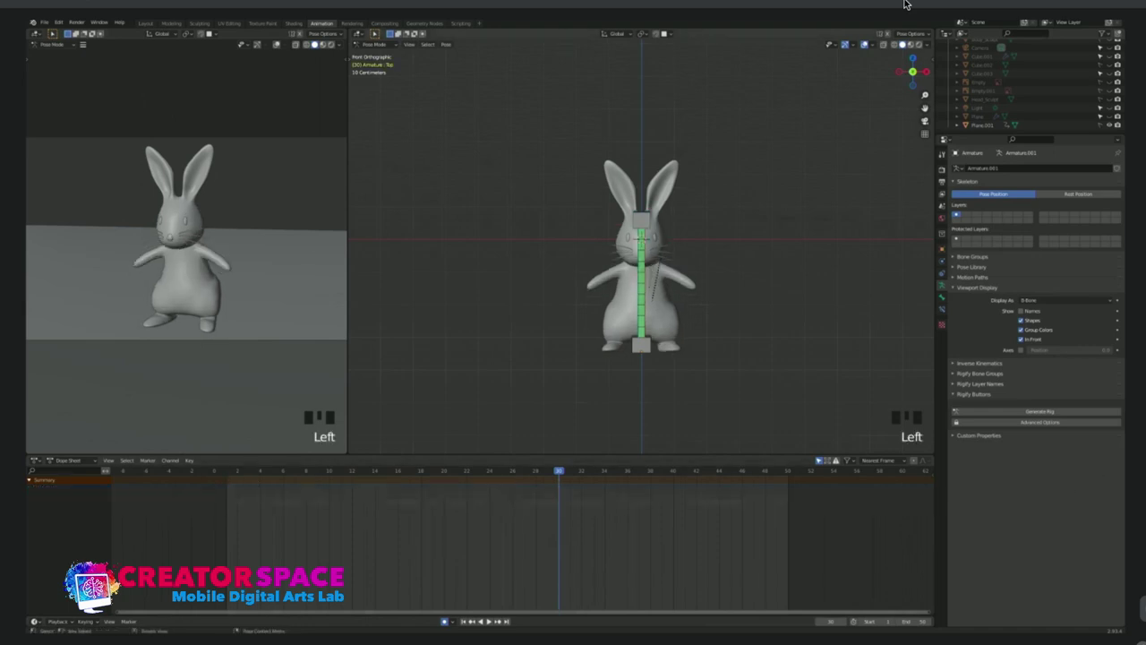
left_click(641, 219)
left_click(489, 622)
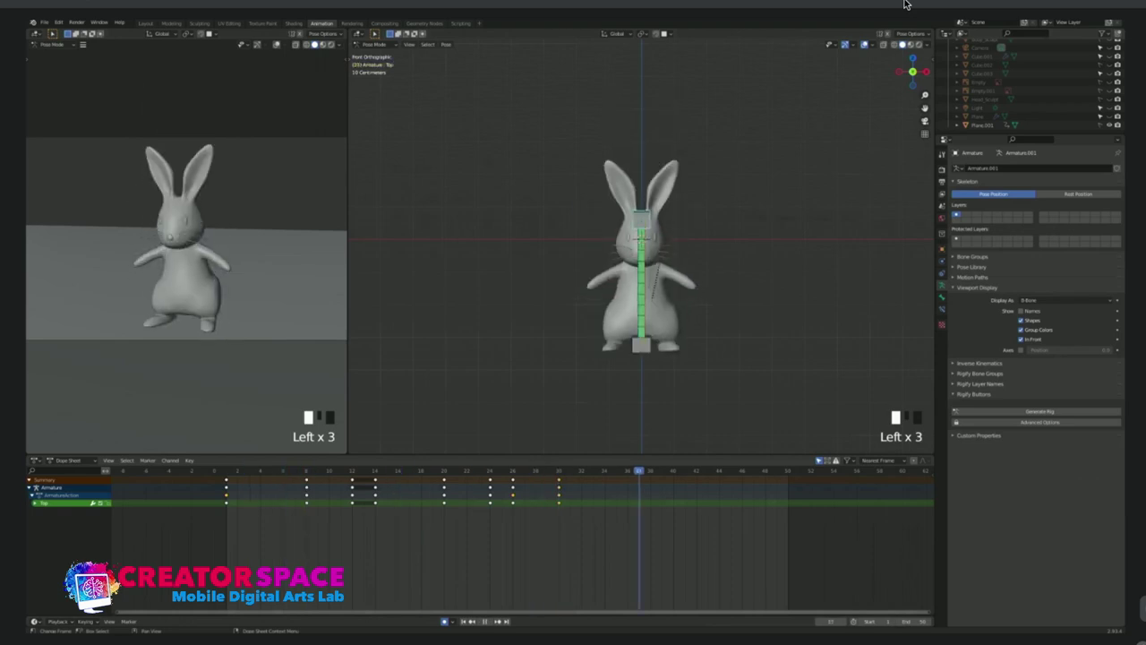
key("space")
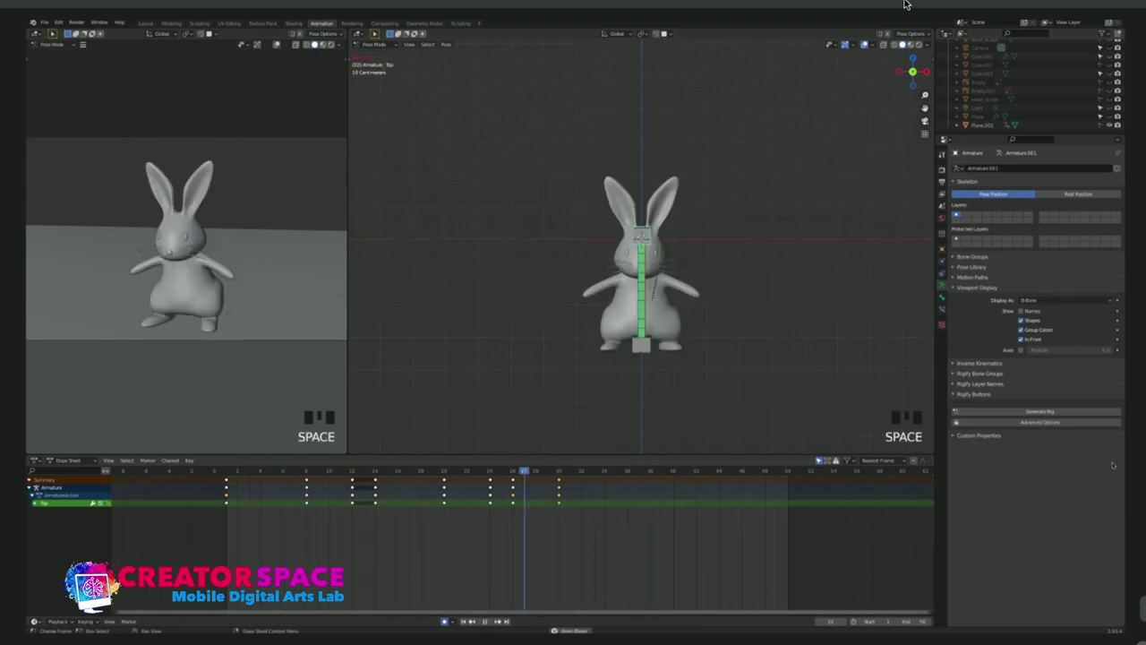
Replay the animation several times to review the full jump and landing, and return to frame 1.
key("space")
left_click_drag(313, 471, 215, 471)
key("space")
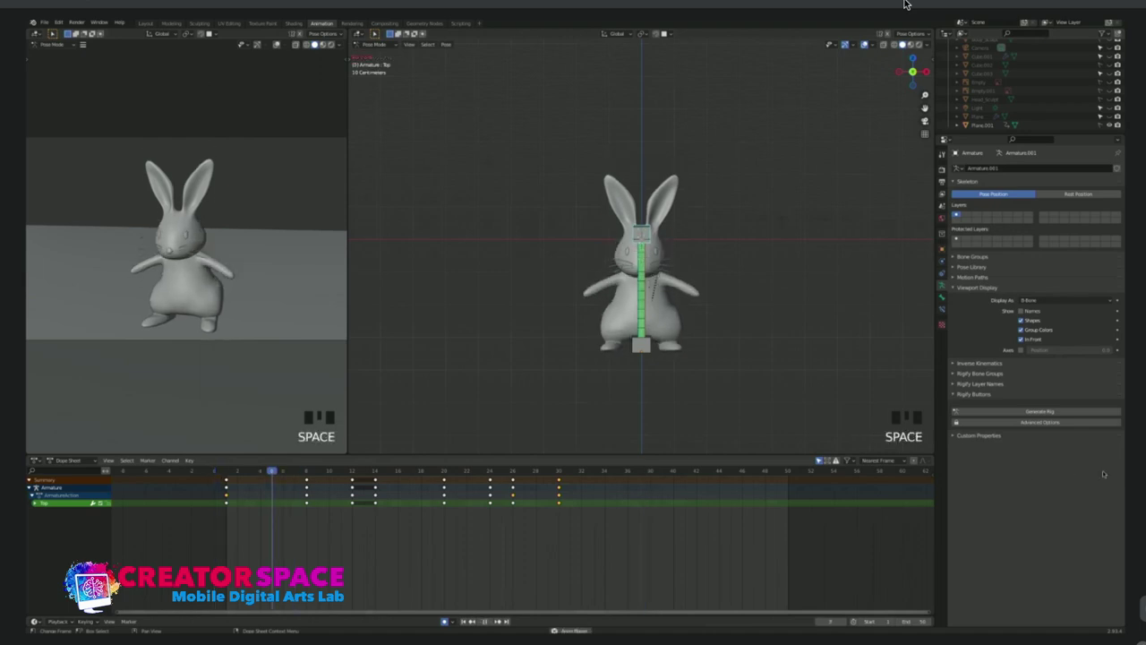
key("space")
key("space")
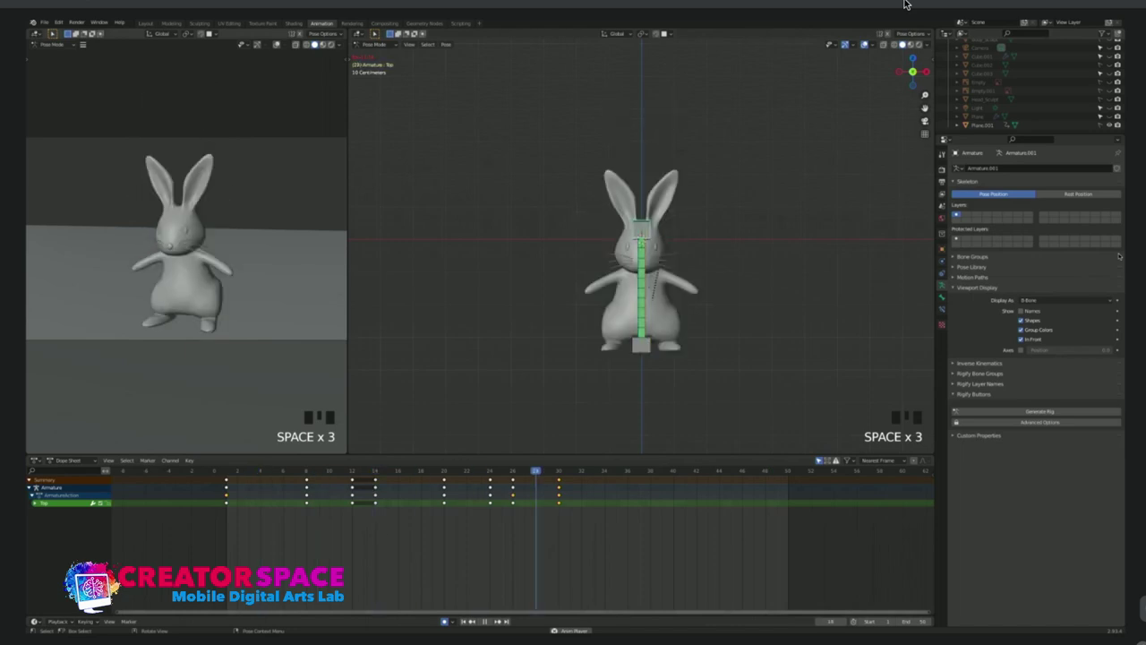
key("space")
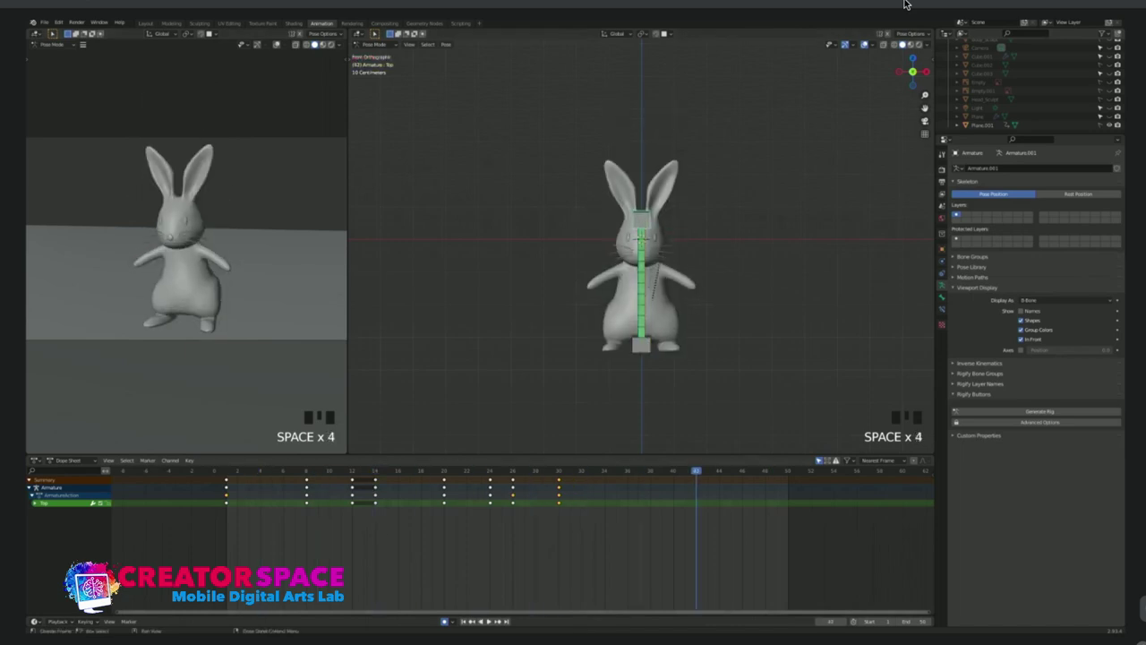
key("Left")
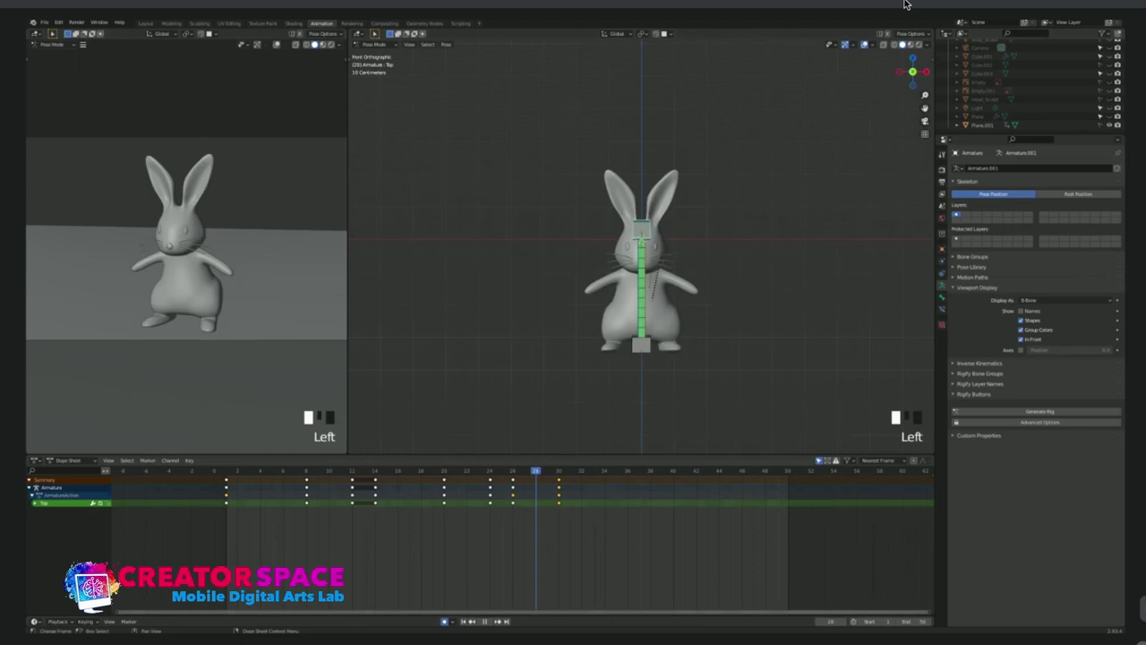
left_click_drag(249, 470, 226, 470)
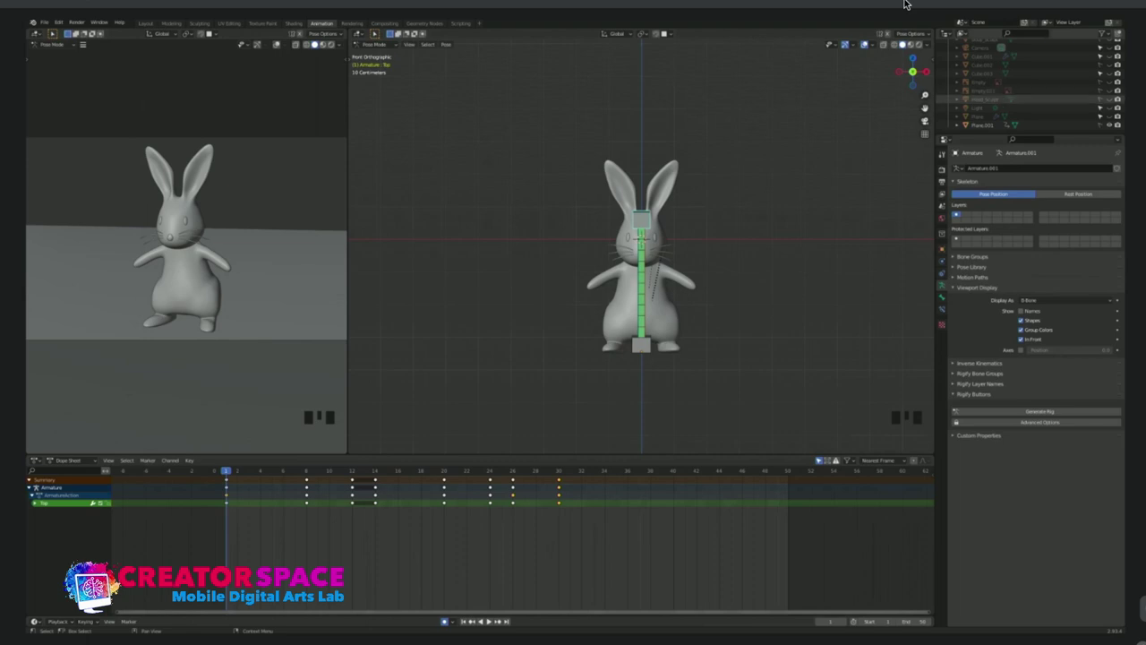
Unhide the Camera object in the viewport.
scroll(1029, 87, "up", 2)
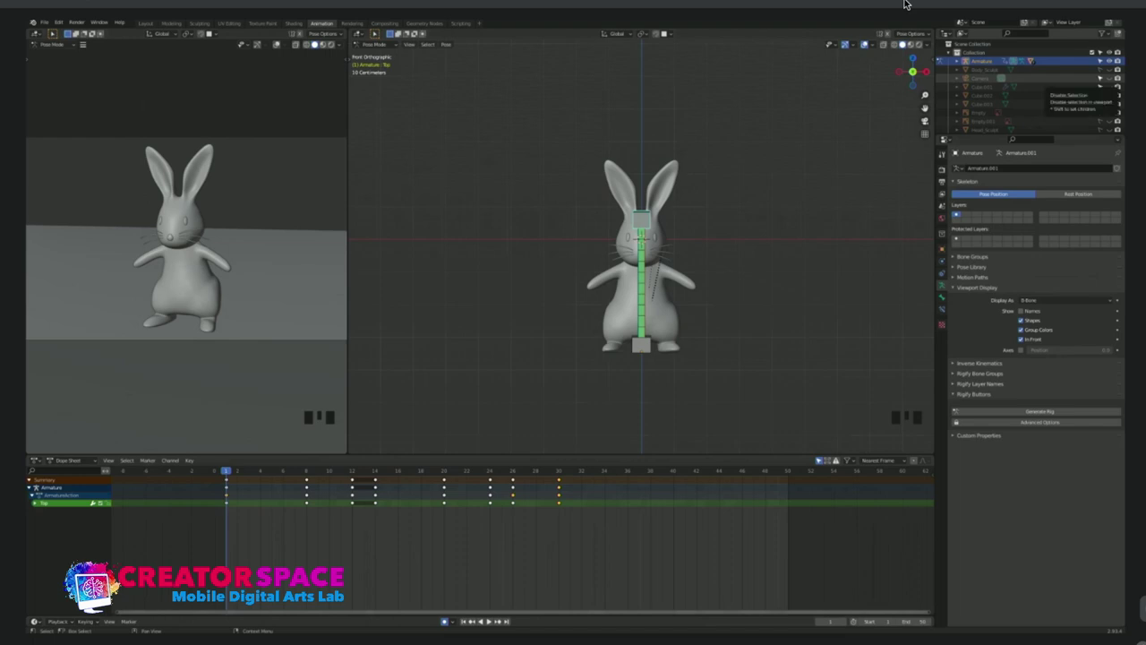
key("Left")
key("Left")
key("Left")
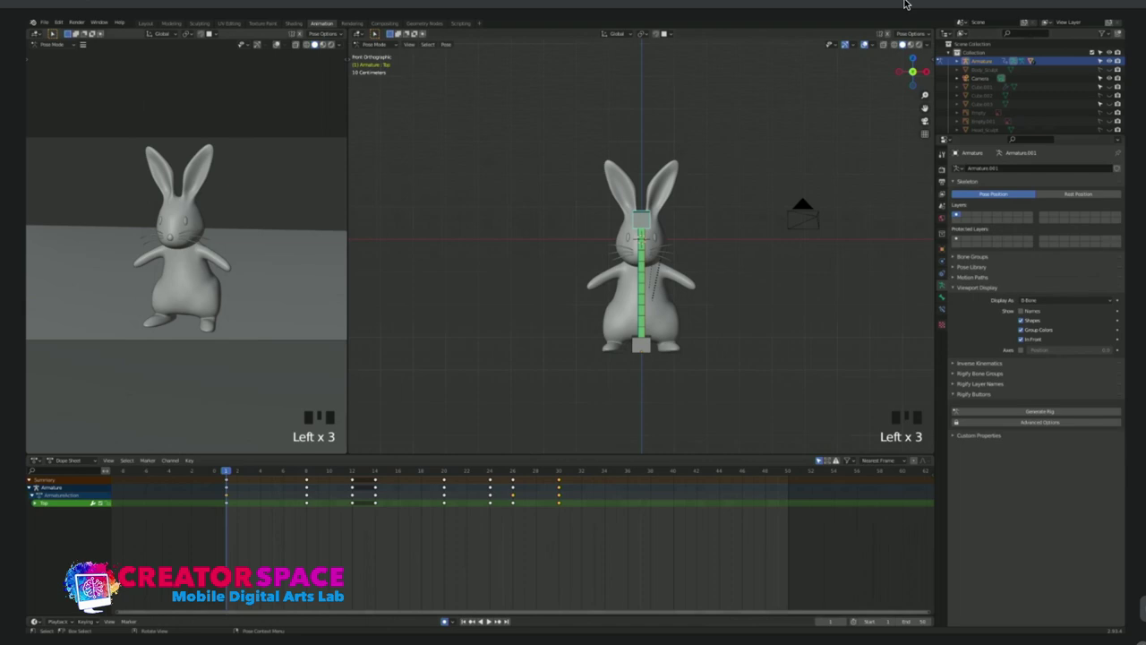
Select the Camera object while the armature is still in Pose Mode.
left_click(834, 242)
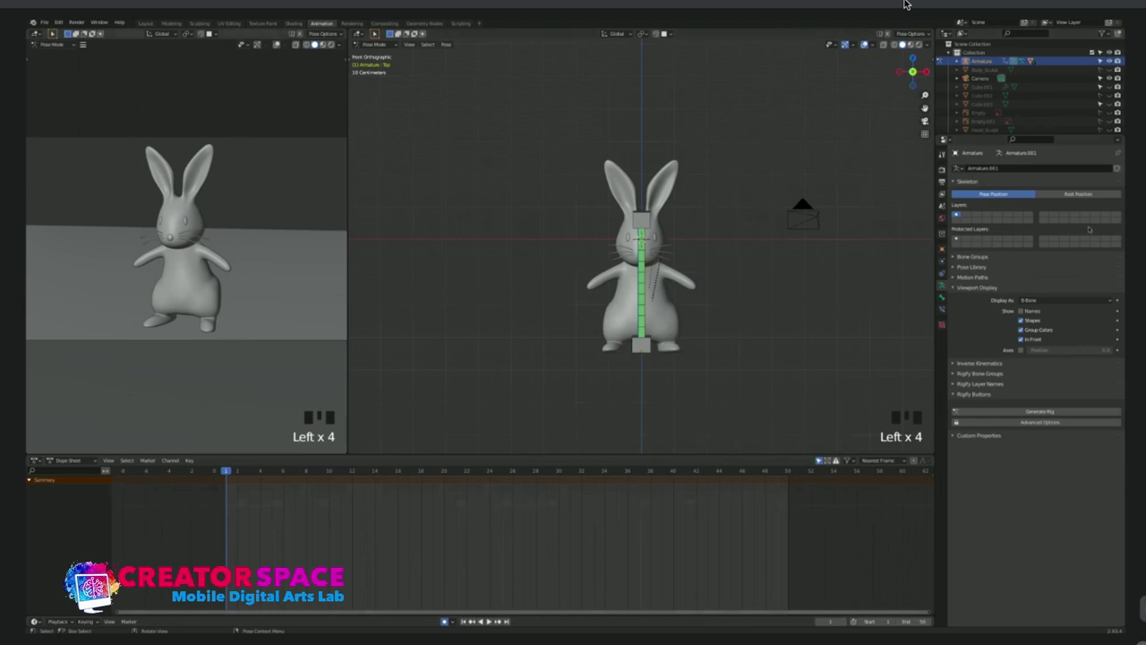
left_click_drag(762, 167, 838, 230)
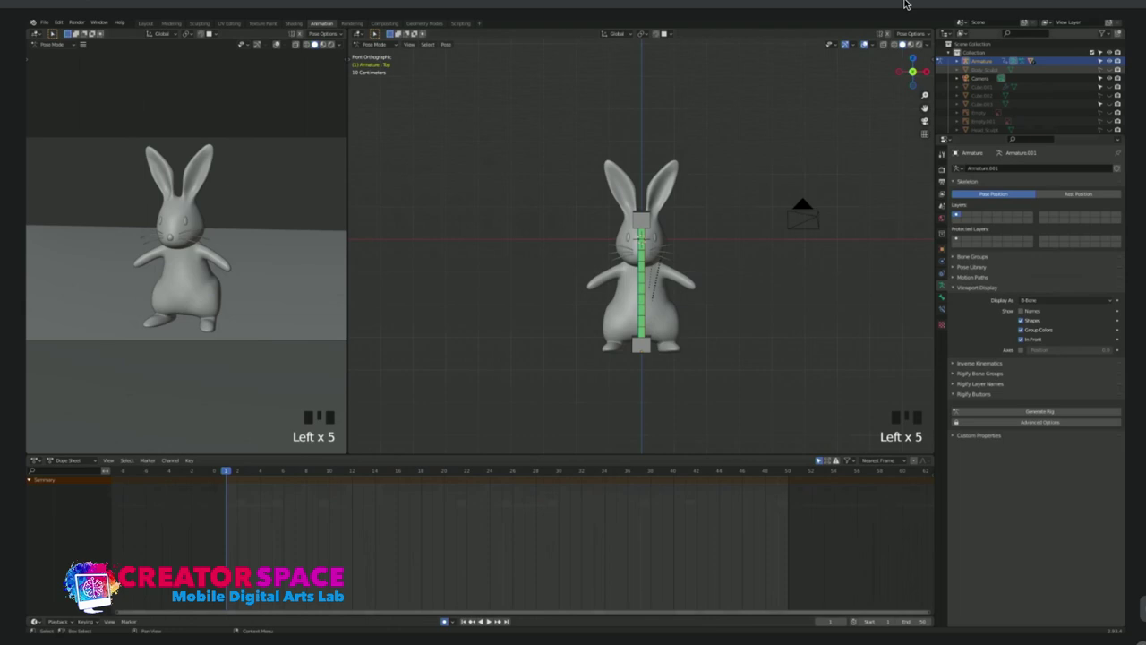
double_click(980, 78)
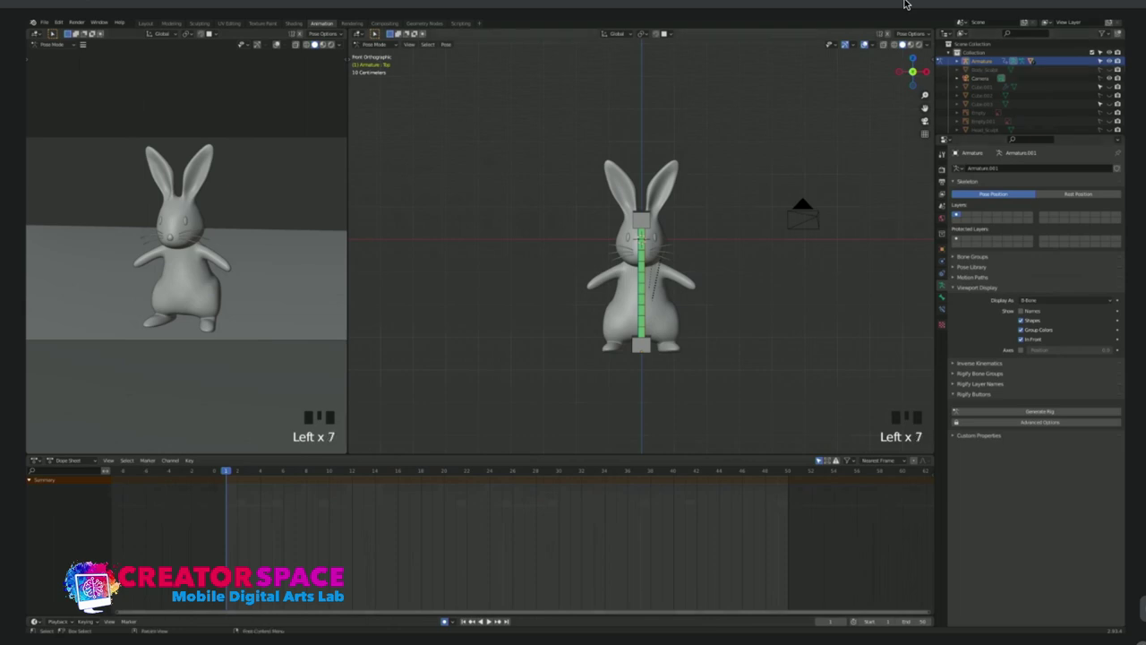
double_click(904, 4)
double_click(904, 4)
left_click(904, 4)
left_click(904, 4)
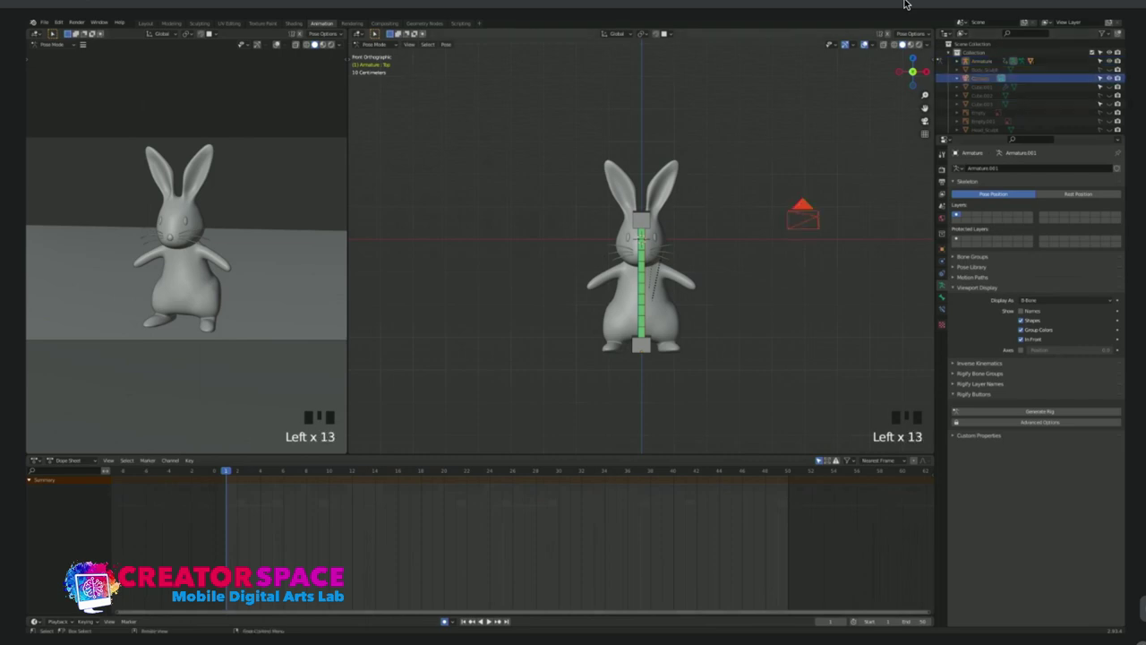
Switch from Pose Mode to Object Mode with the camera as the selected object.
key("a")
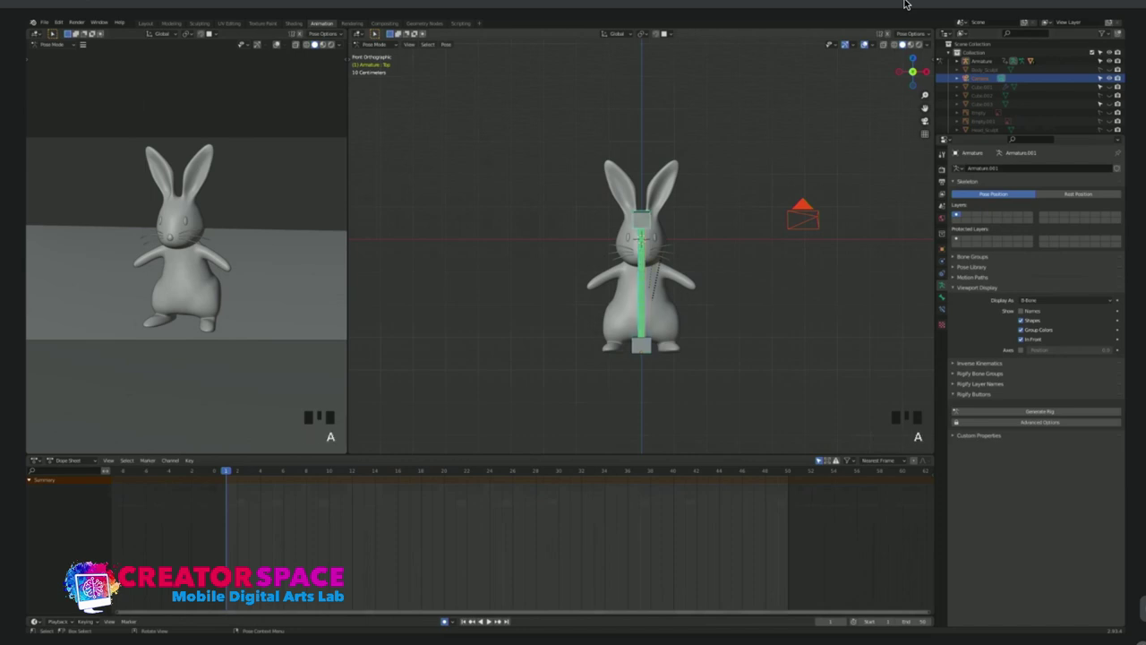
key("a")
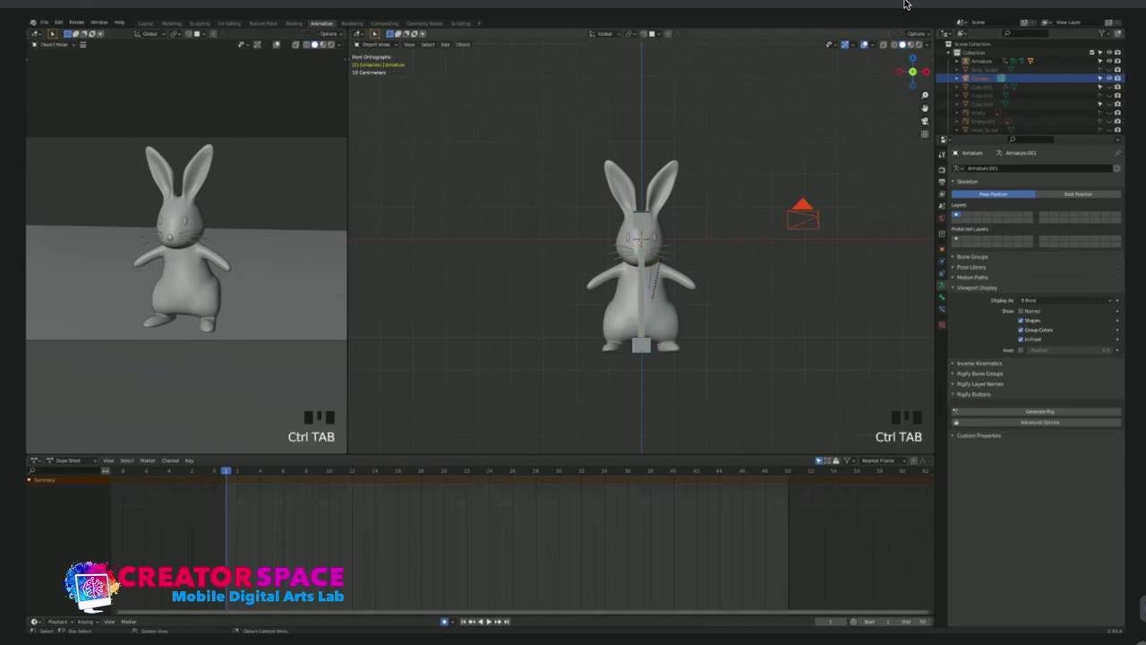
key("ctrl+Tab")
key("ctrl+Tab")
key("Left")
key("Left")
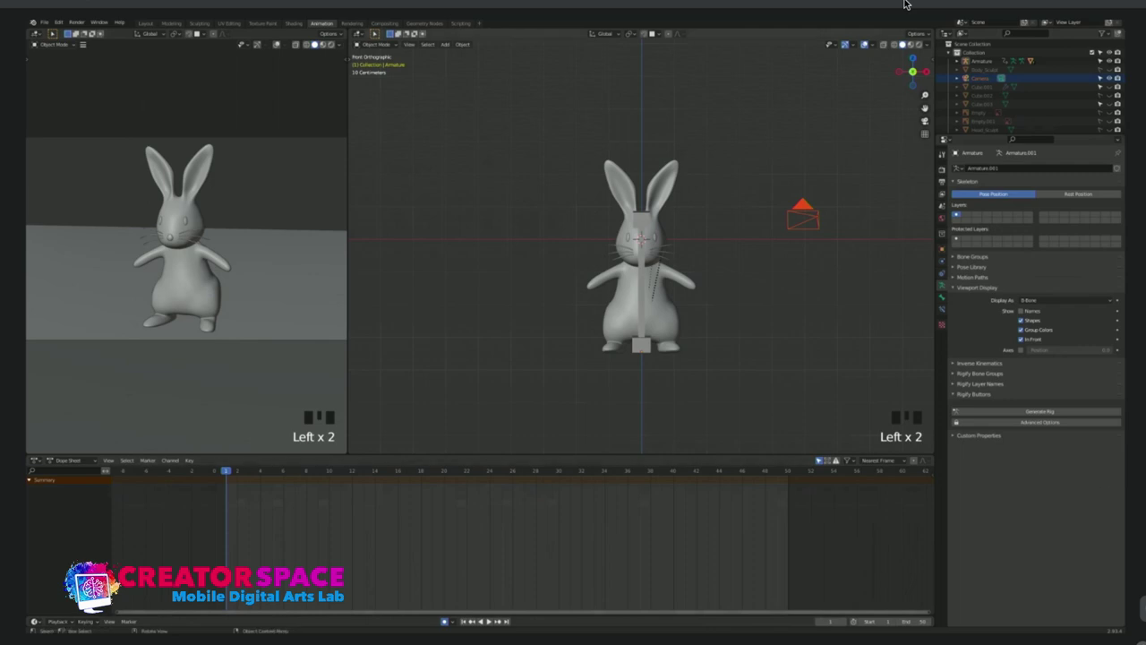
Insert a Location keyframe for the camera at frame 1 and lock the camera to the view.
key("i")
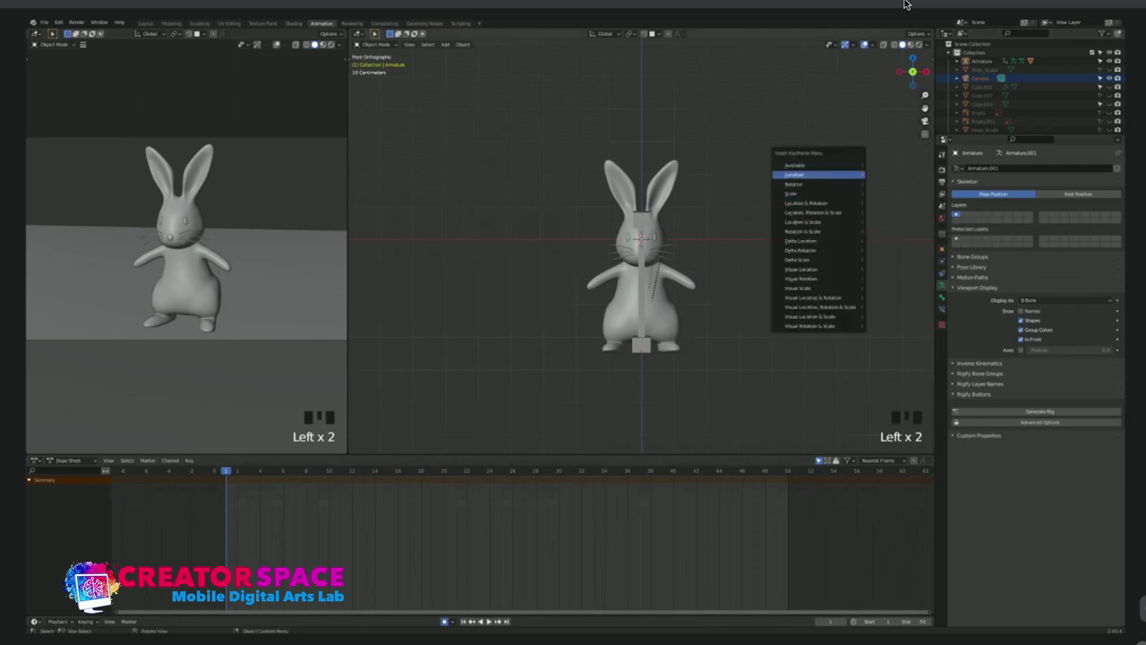
key("Return")
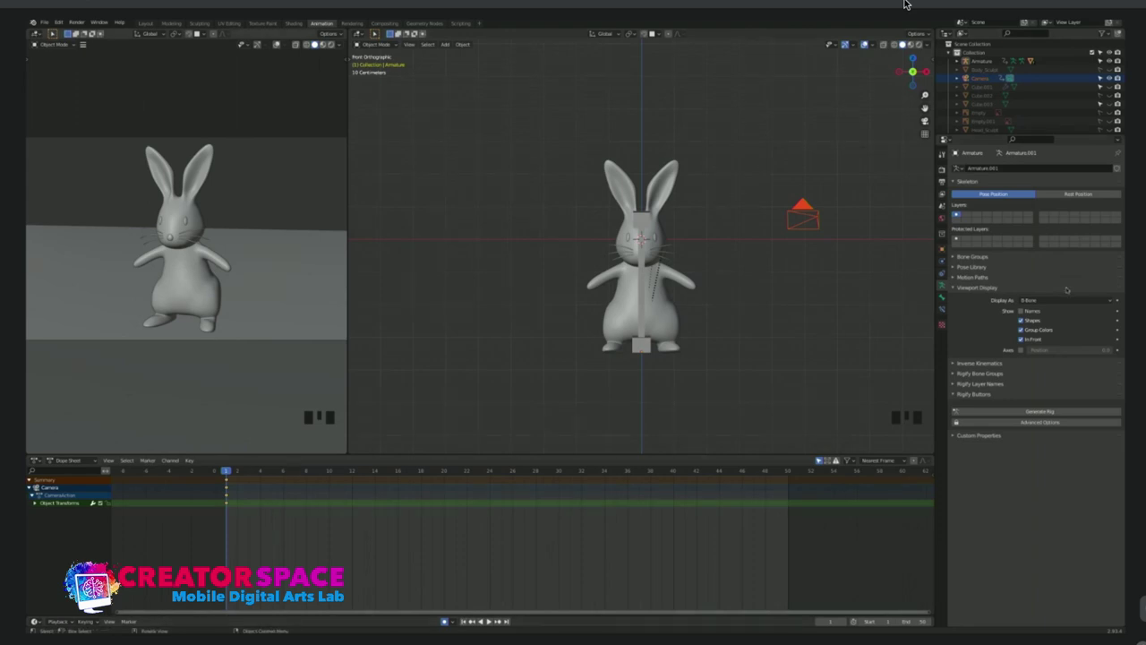
key("n")
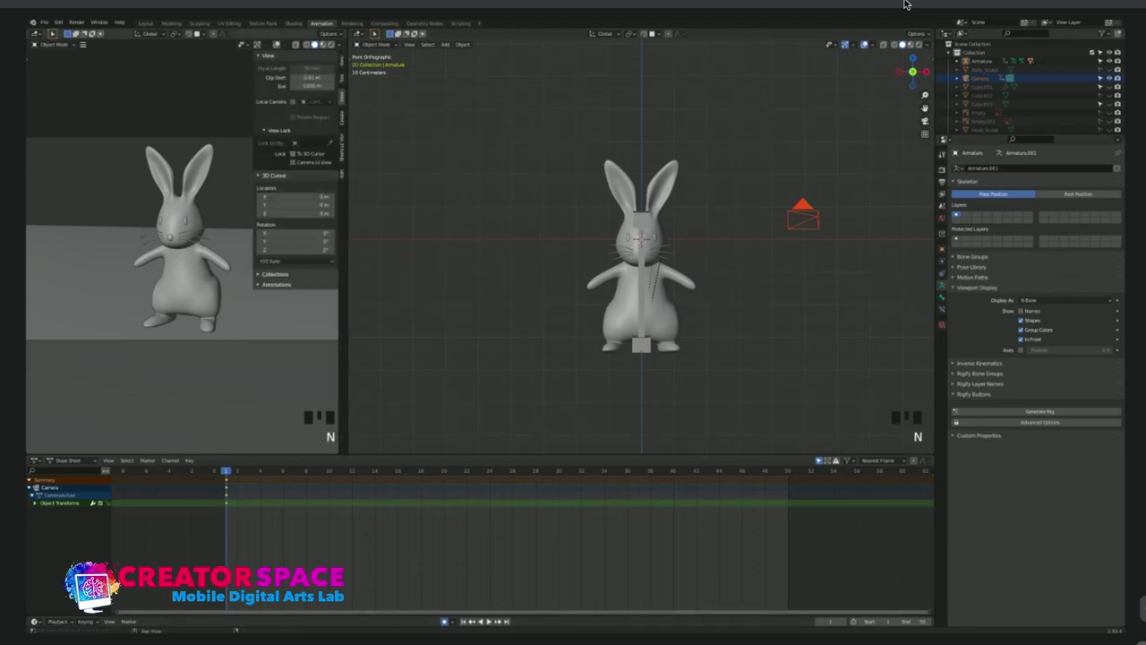
left_click(292, 162)
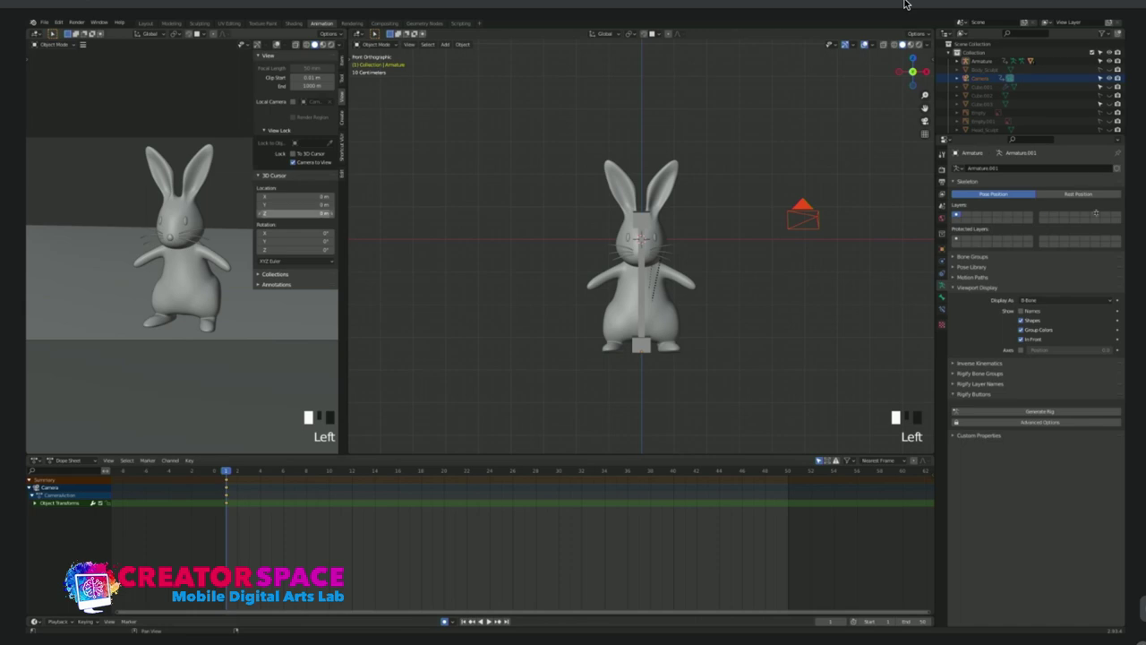
key("n")
Move the camera's keyframe from frame 1 to frame 8, where the rabbit is squashed before takeoff.
left_click_drag(226, 470, 306, 470)
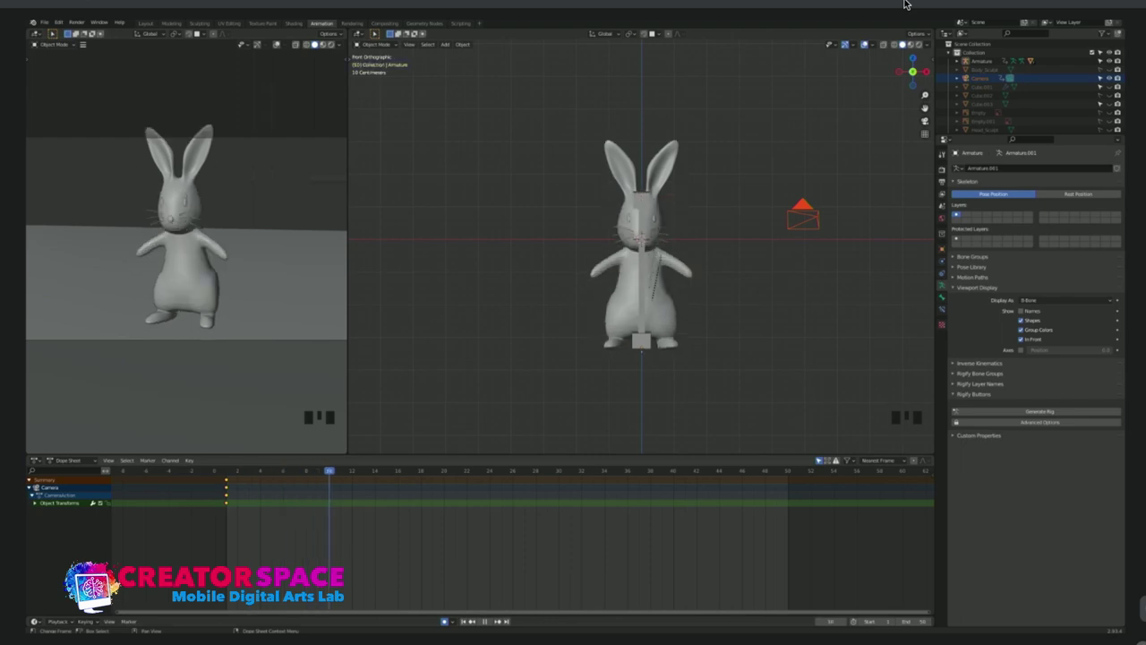
left_click_drag(328, 470, 306, 470)
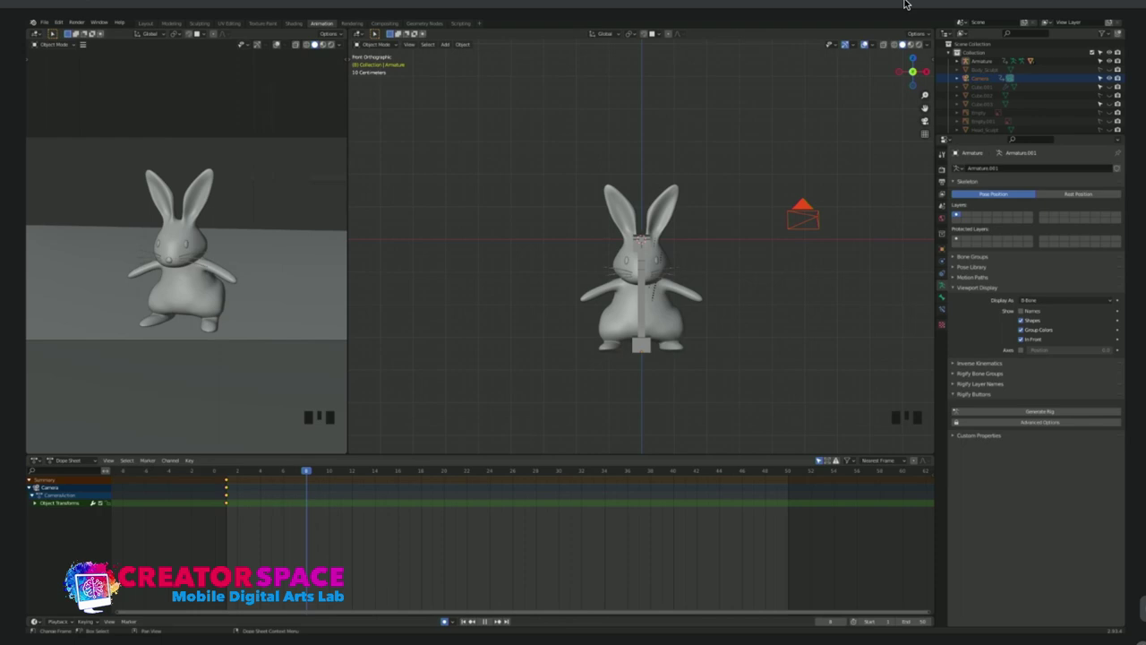
key("Right")
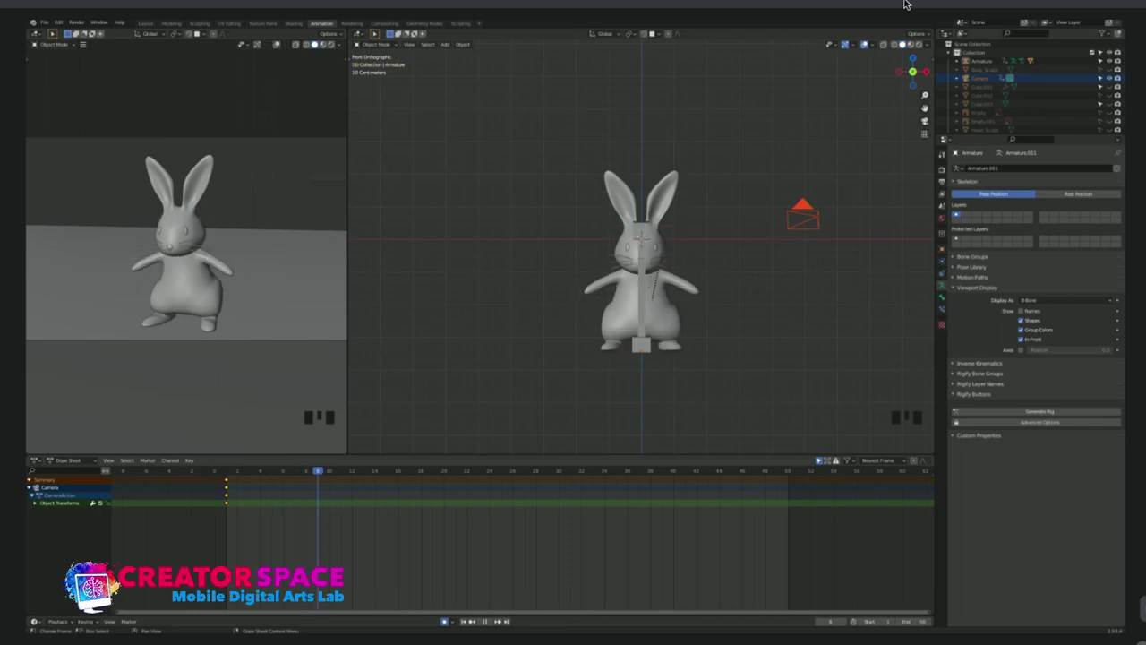
key("Left")
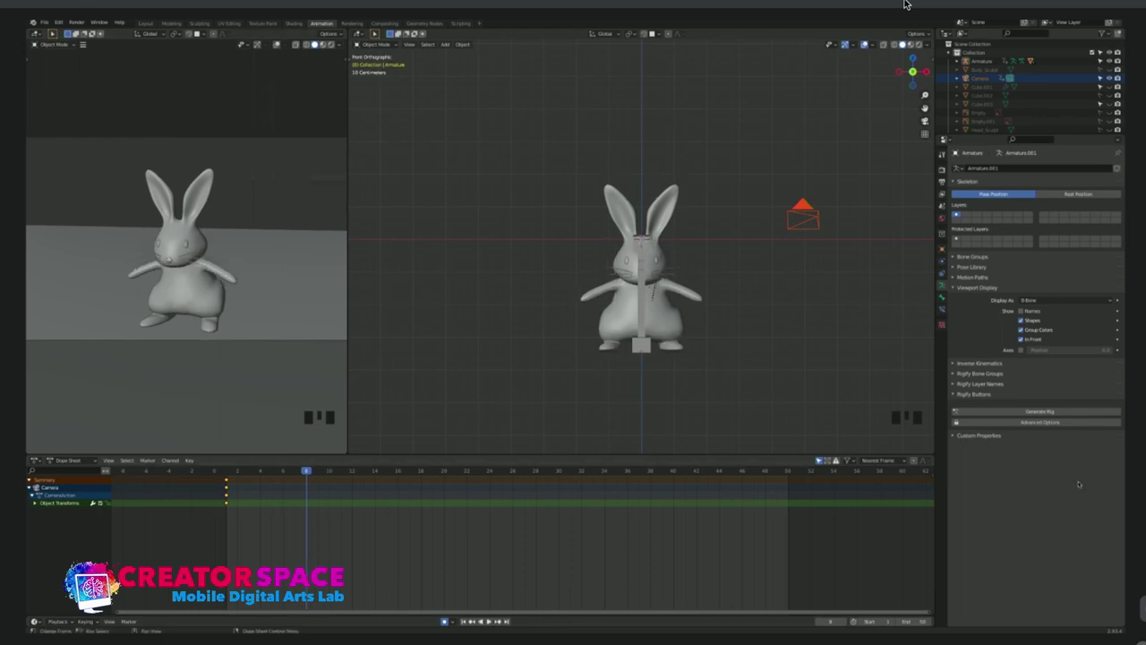
key("Left")
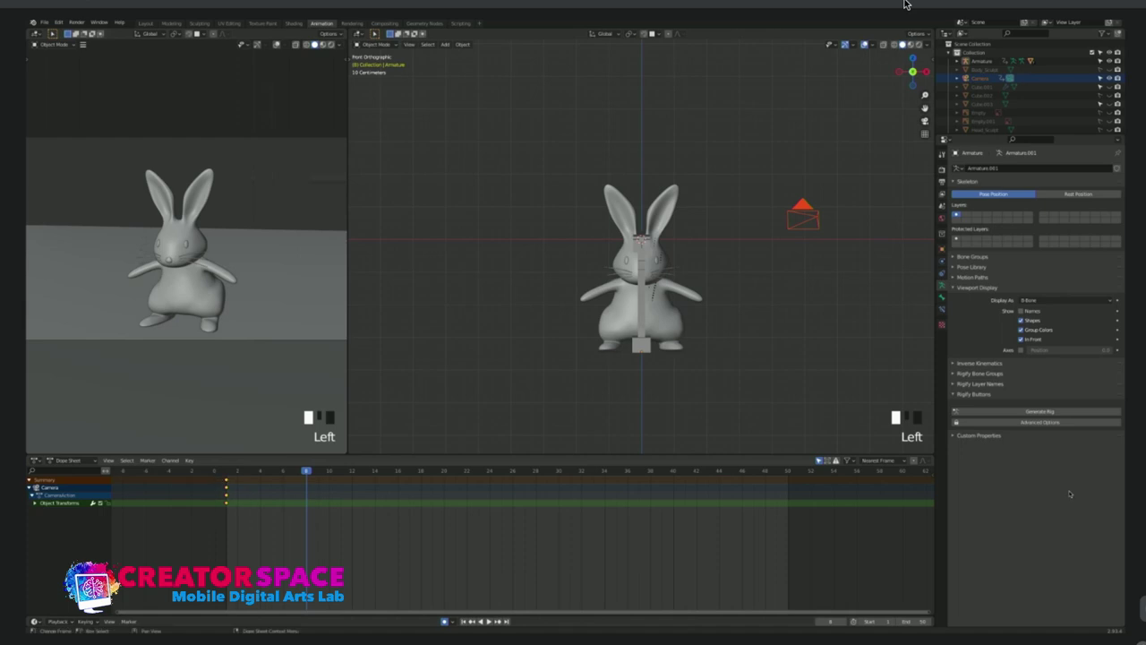
key("g")
key("Return")
left_click_drag(306, 471, 386, 471)
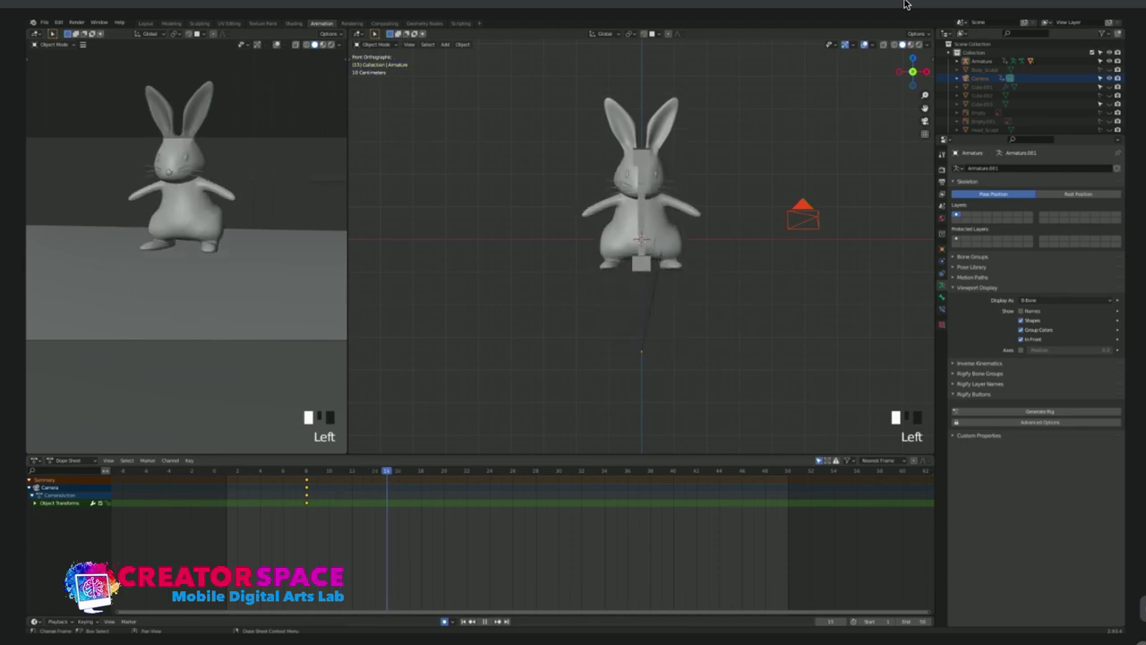
key("space")
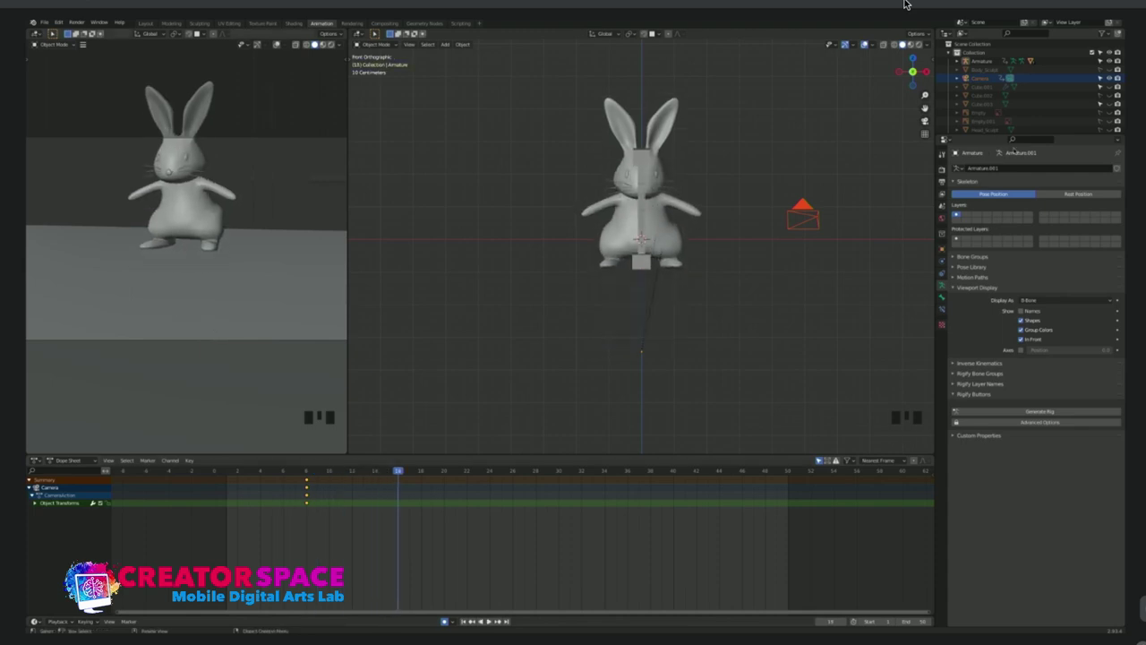
middle_click_drag(1072, 174, 1070, 225, "shift")
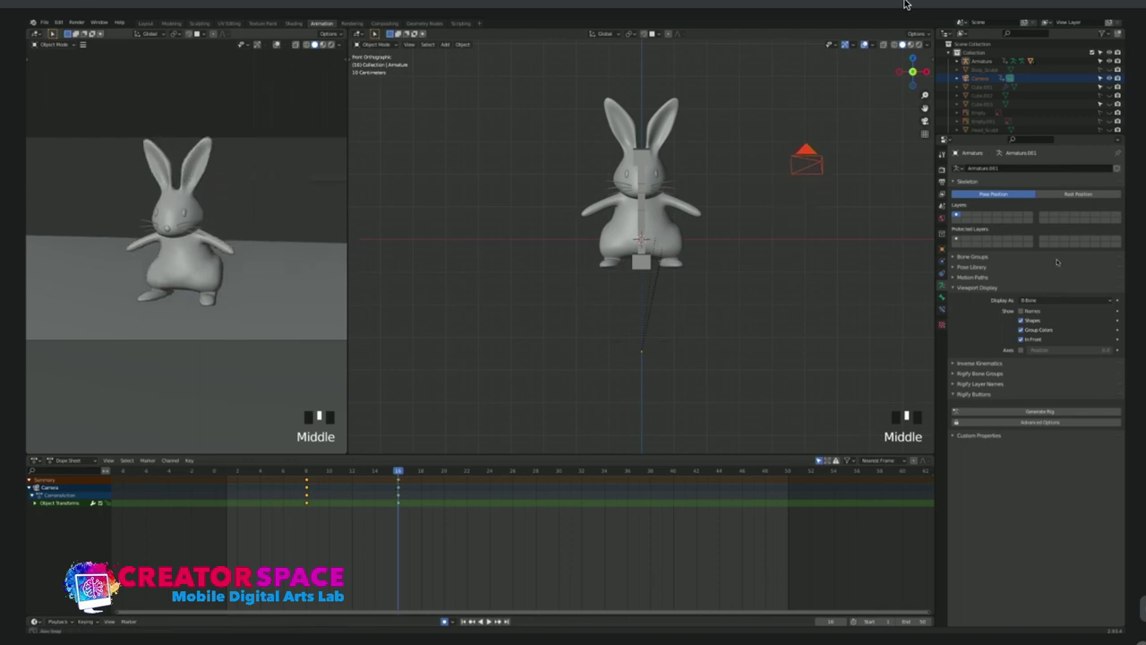
key("ctrl+z")
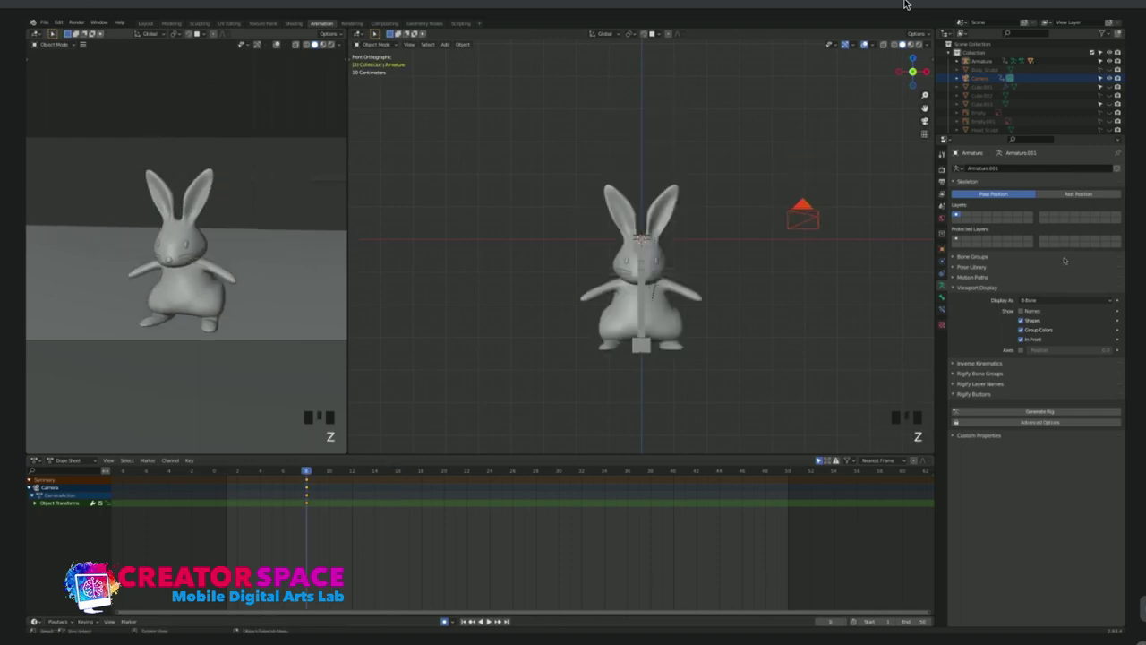
Pan the camera upward at frame 16 to follow the rabbit in mid-air, keying its new position.
left_click_drag(307, 471, 397, 471)
middle_click_drag(182, 193, 188, 255, "shift")
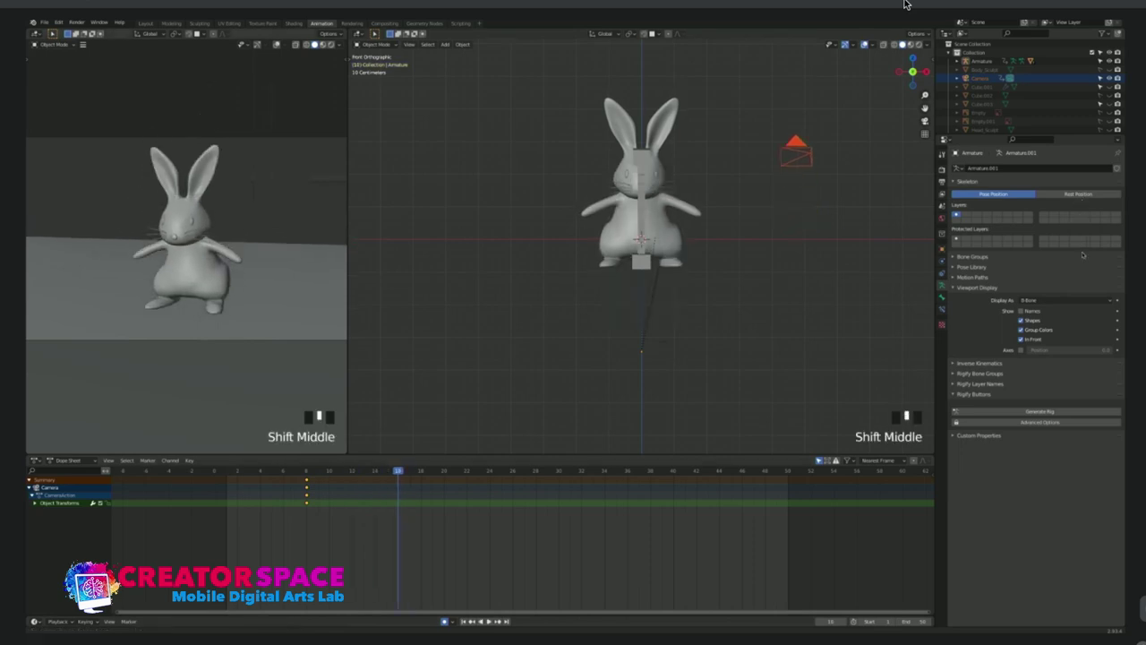
middle_click_drag(1083, 255, 1084, 261, "shift")
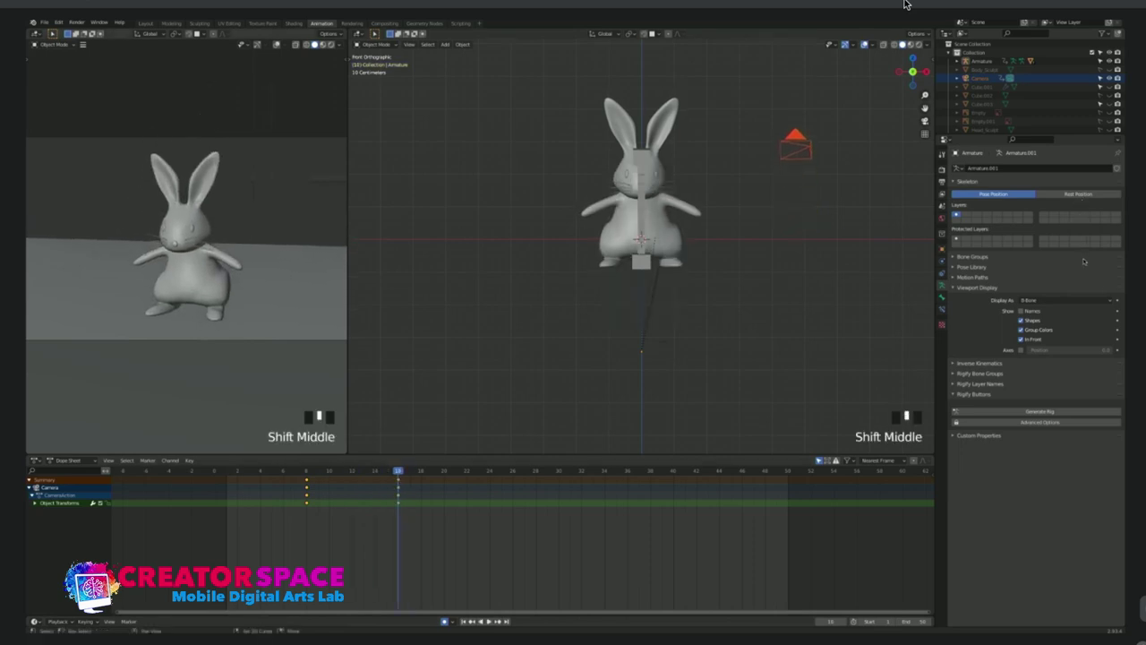
Copy the camera's frame 8 keyframe and paste it at frame 28 to bring the camera back down.
key("Right")
left_click_drag(399, 471, 501, 471)
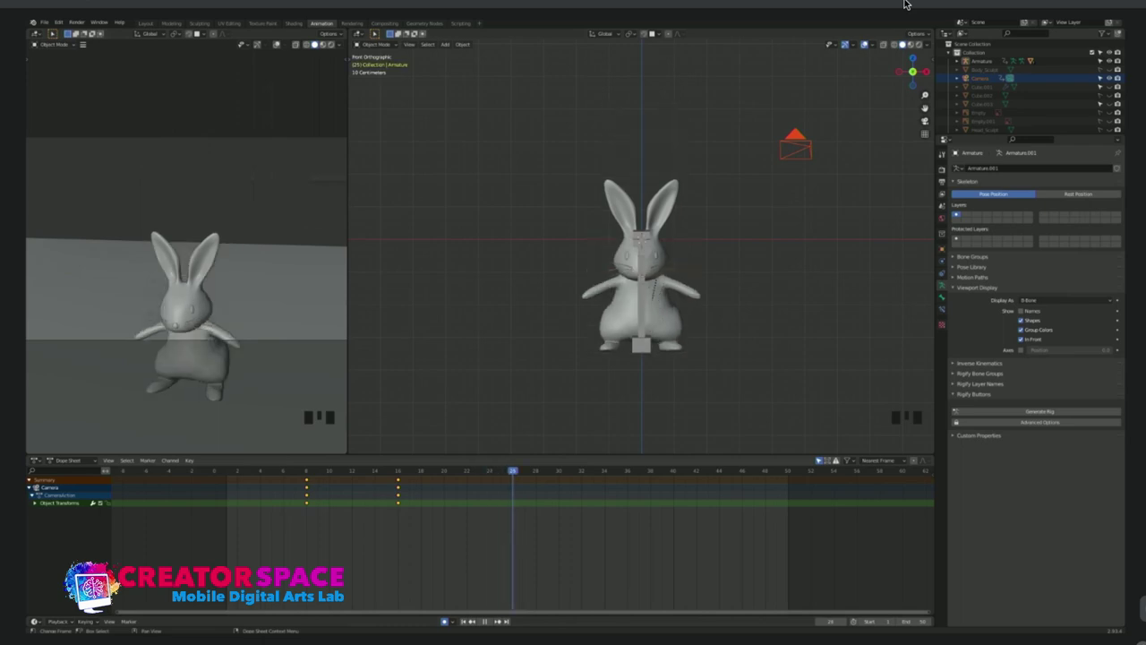
key("space")
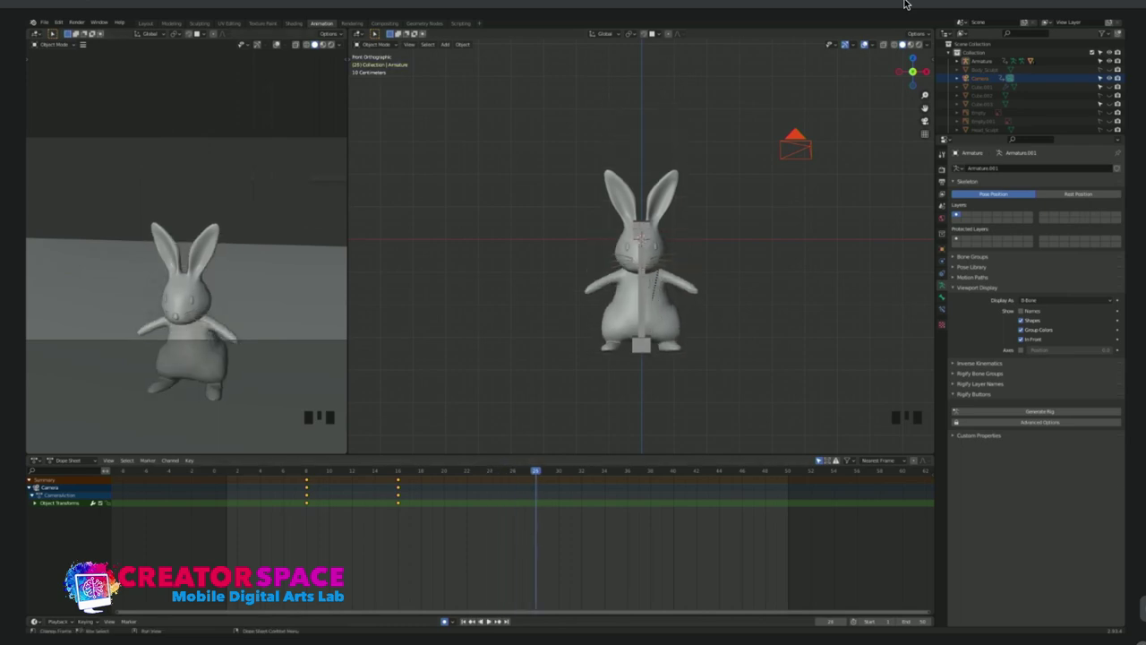
left_click_drag(293, 478, 306, 496)
key("ctrl+v")
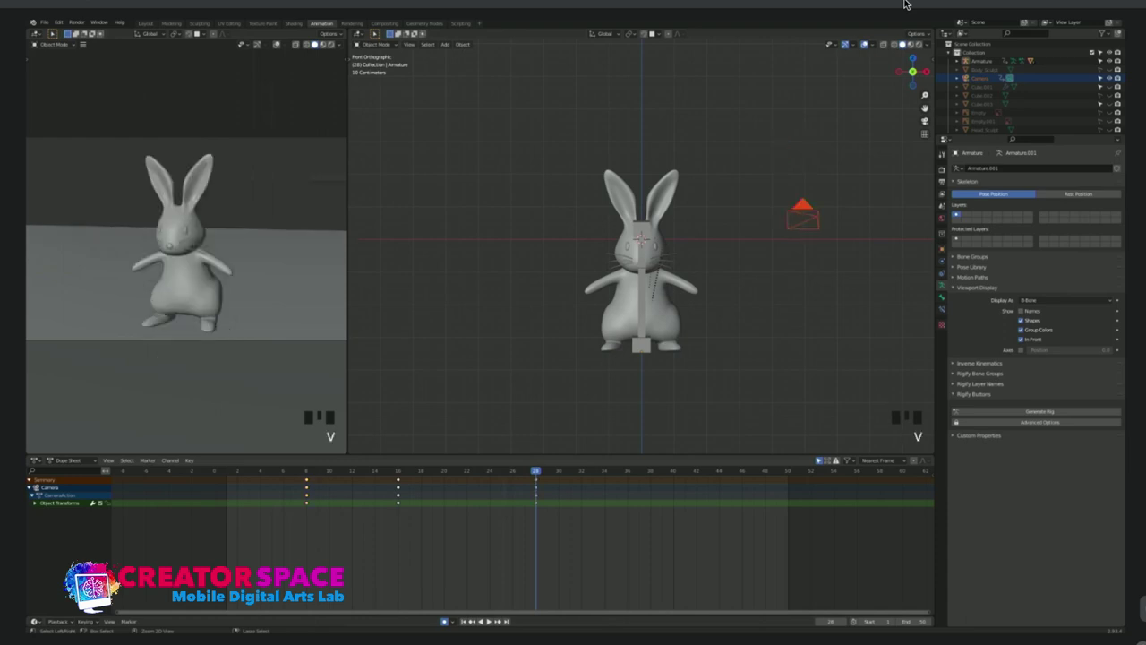
Pan the camera upward at frame 12 to keep the rising rabbit framed and key its new position.
left_click_drag(535, 470, 283, 471)
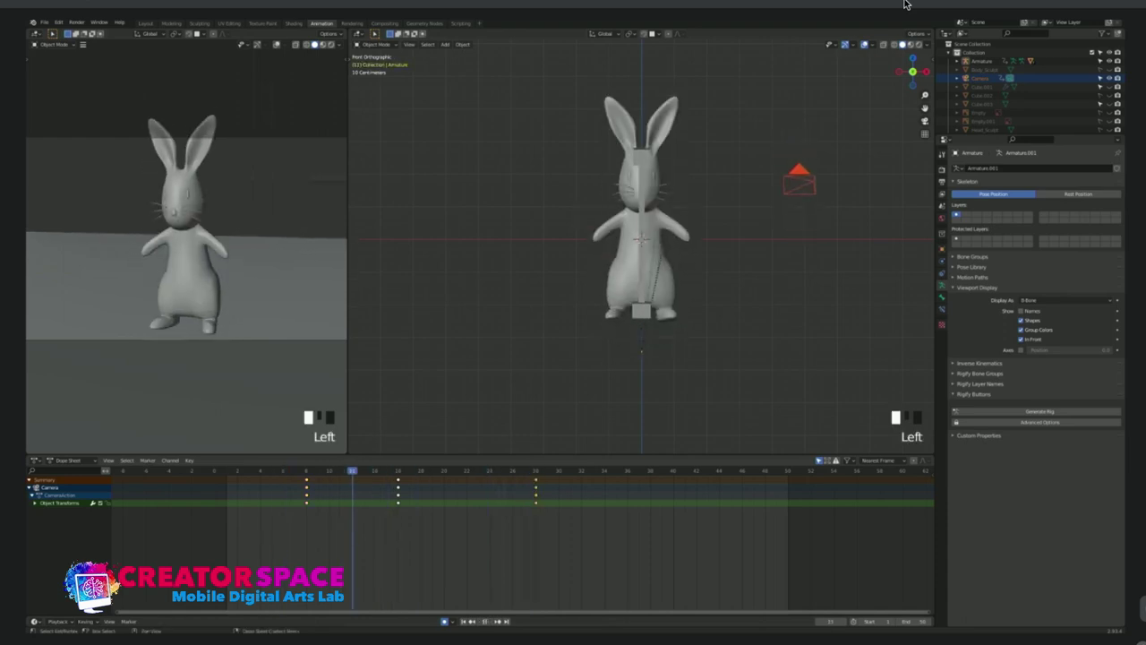
key("space")
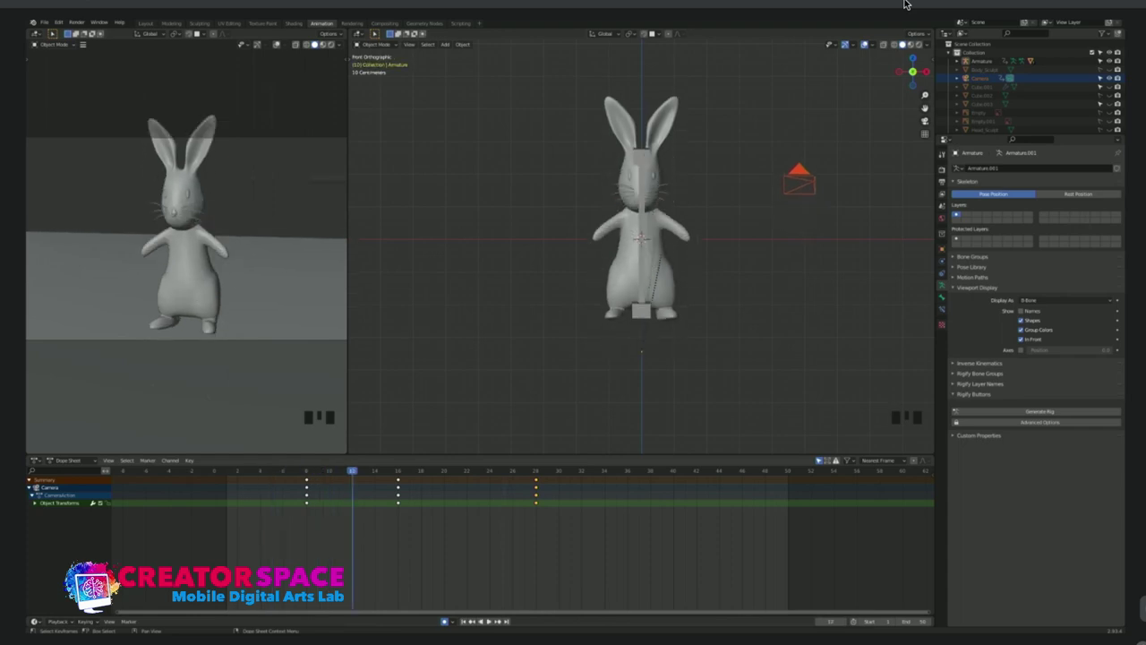
middle_click_drag(186, 210, 186, 251, "shift")
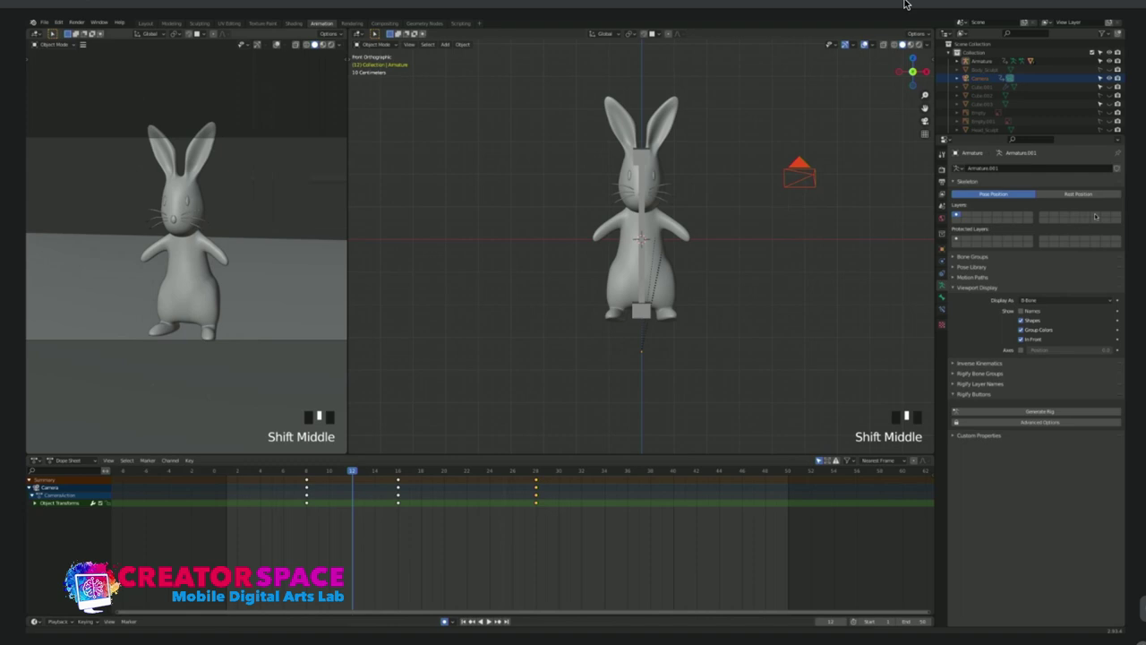
key("i")
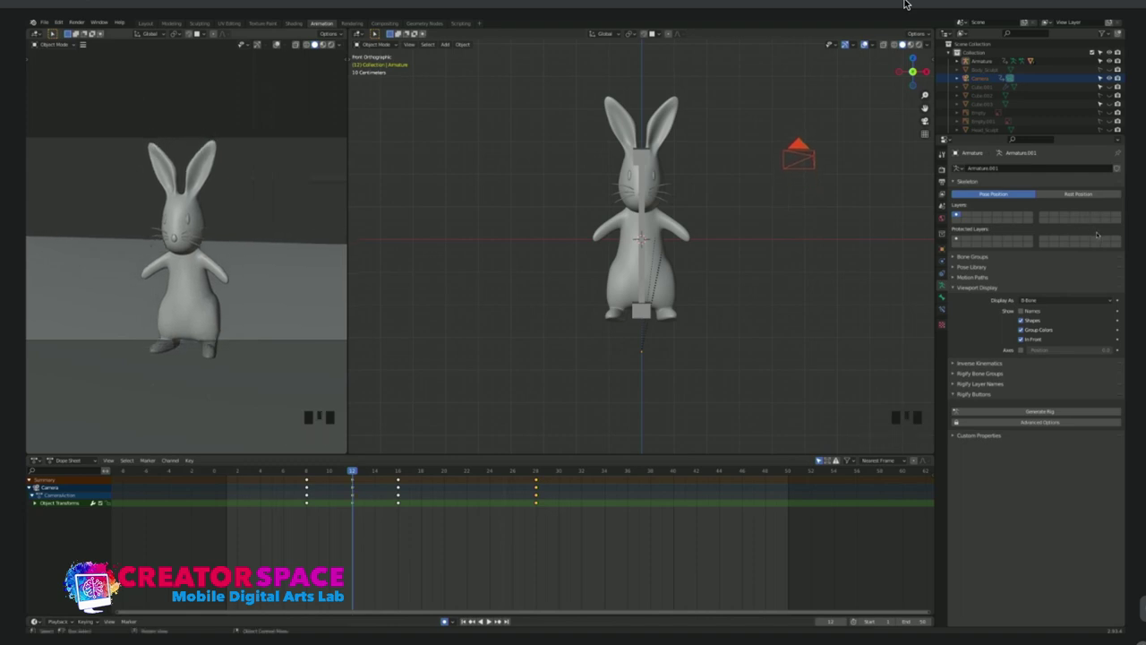
Raise the camera at frame 22 so it stays level with the airborne rabbit, keying that position.
left_click(489, 621)
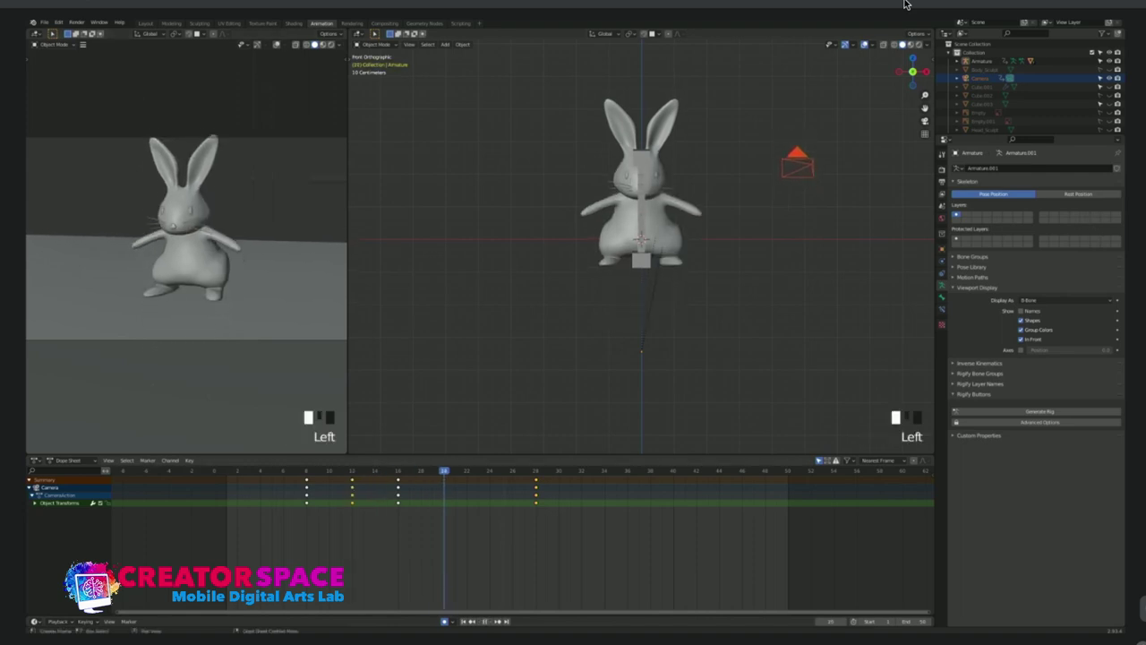
middle_click_drag(186, 234, 189, 268, "shift")
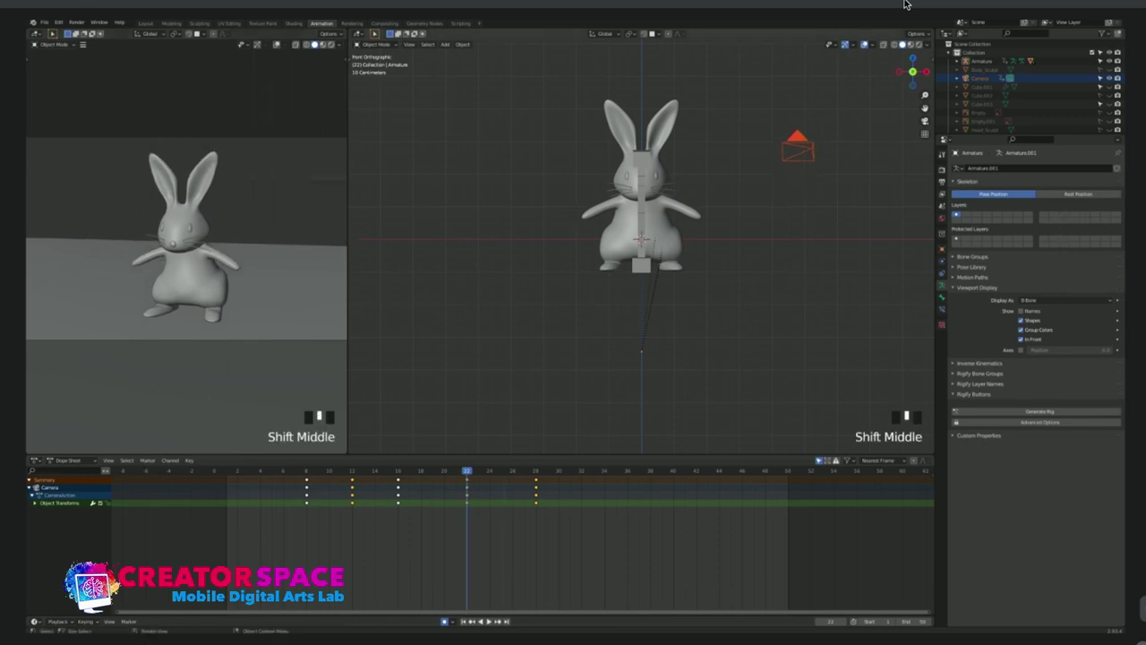
Play back the jump repeatedly to review how the camera follows the rabbit, and save the file.
left_click_drag(467, 471, 409, 470)
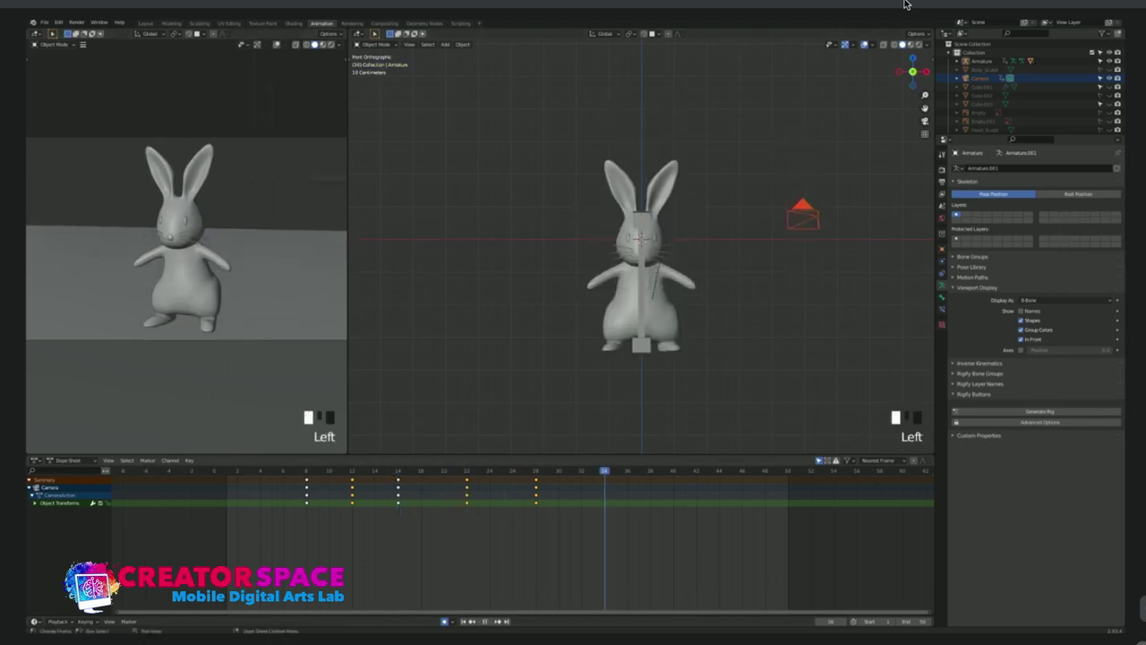
key("space")
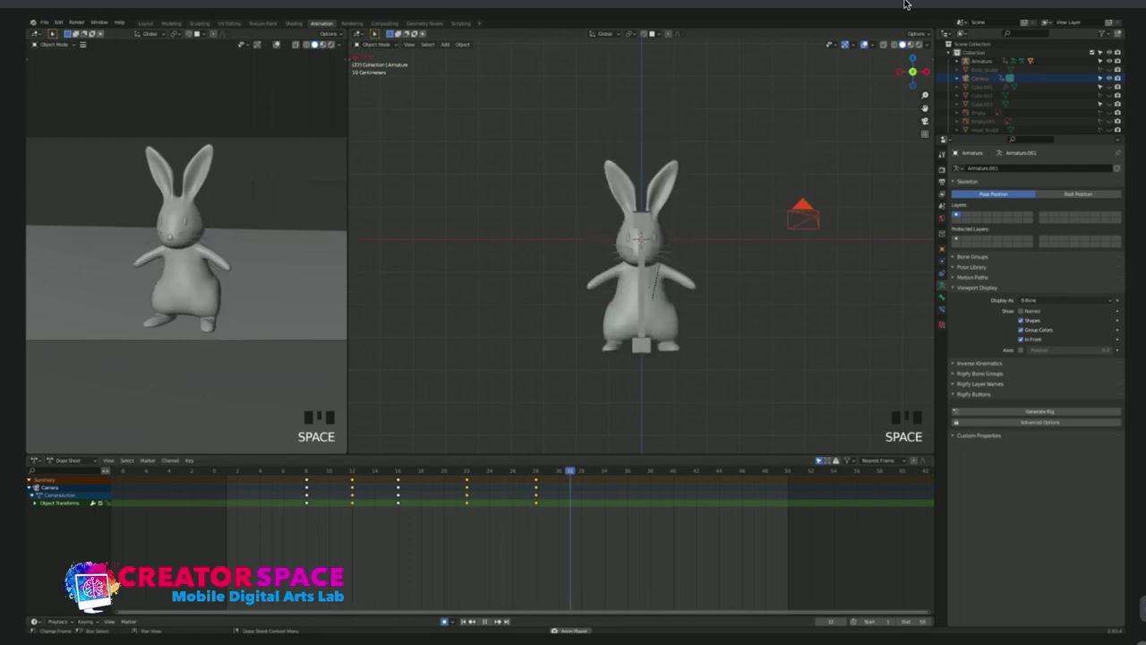
key("space")
key("space")
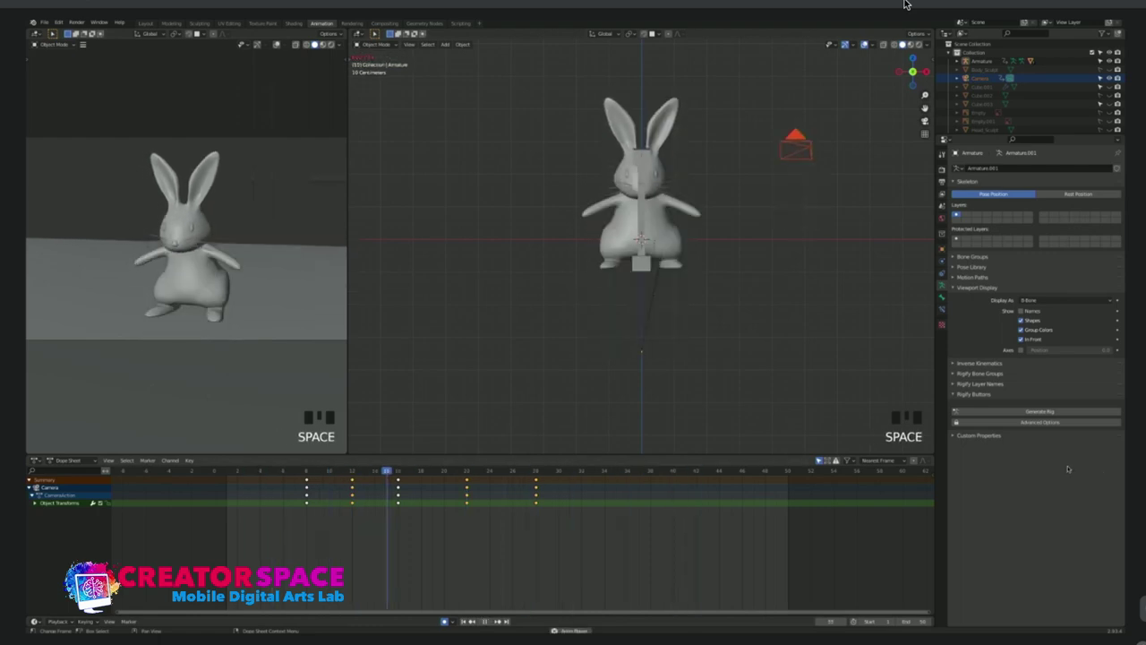
key("space")
key("space")
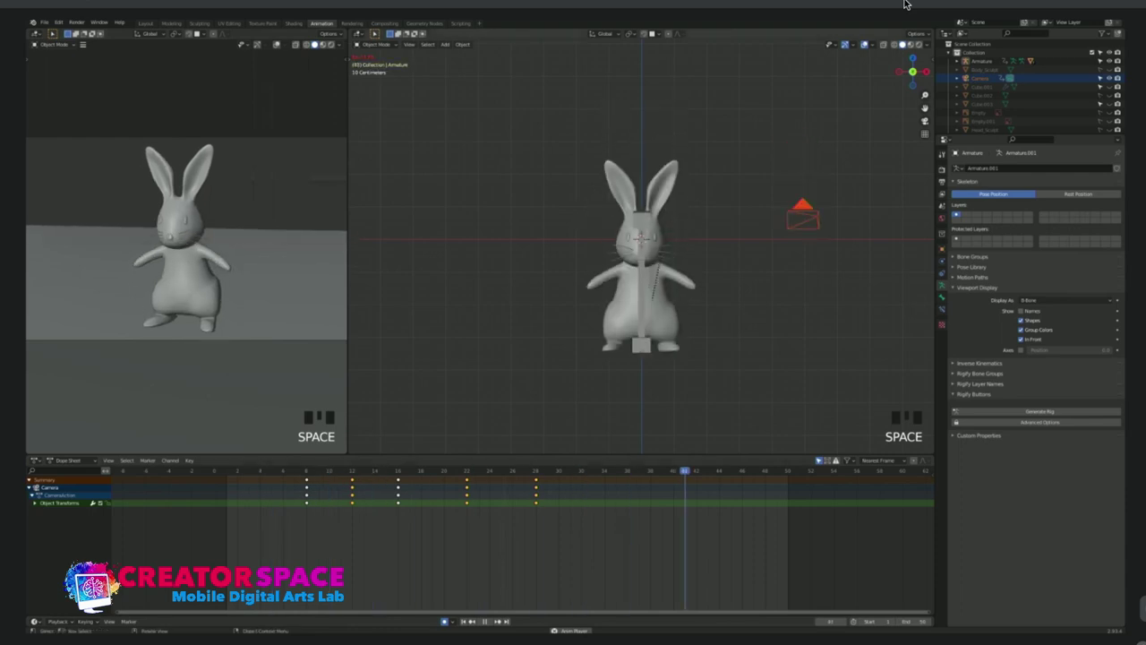
key("space")
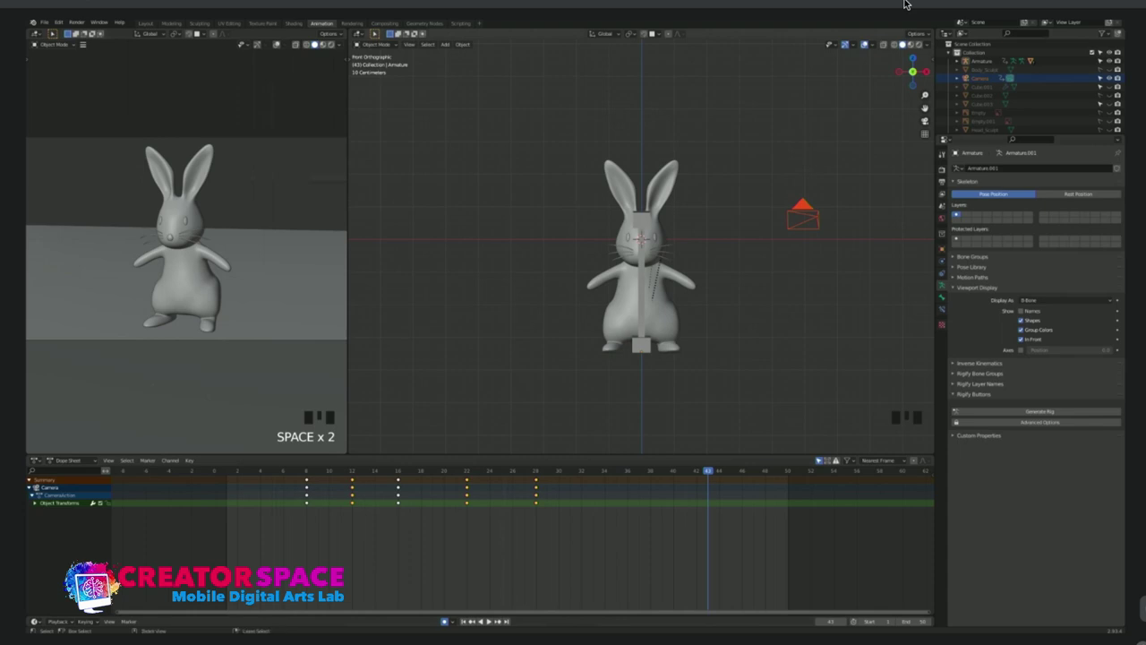
key("ctrl+s")
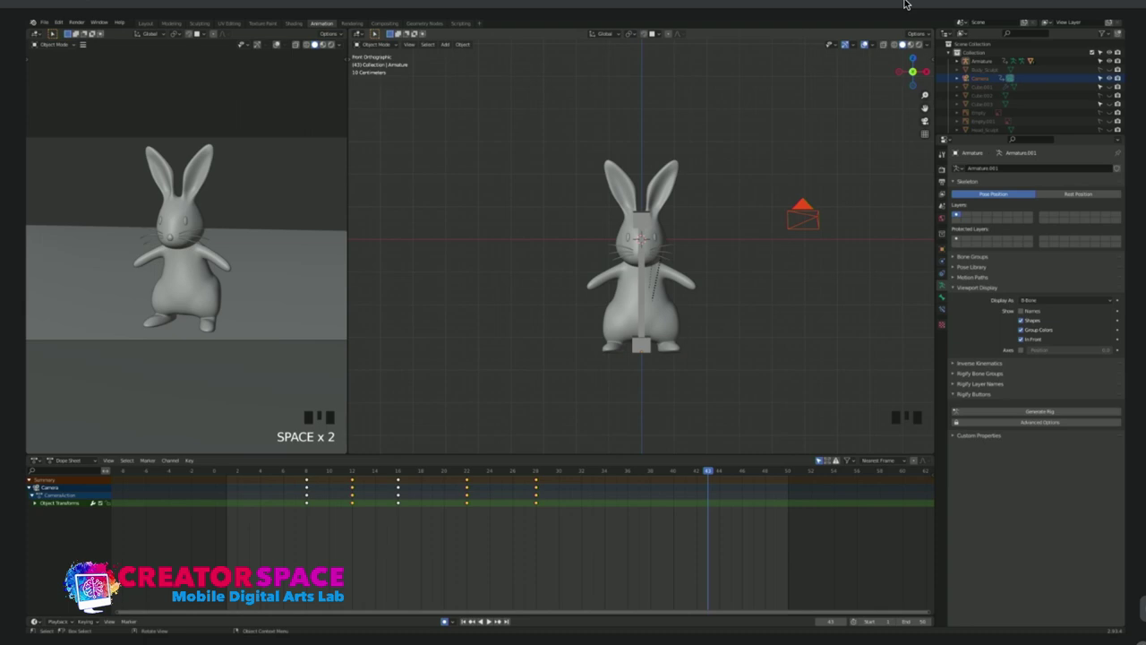
Deselect the camera, show the main viewport in Material Preview shading at an angle, and select the rabbit's head.
left_click(860, 170)
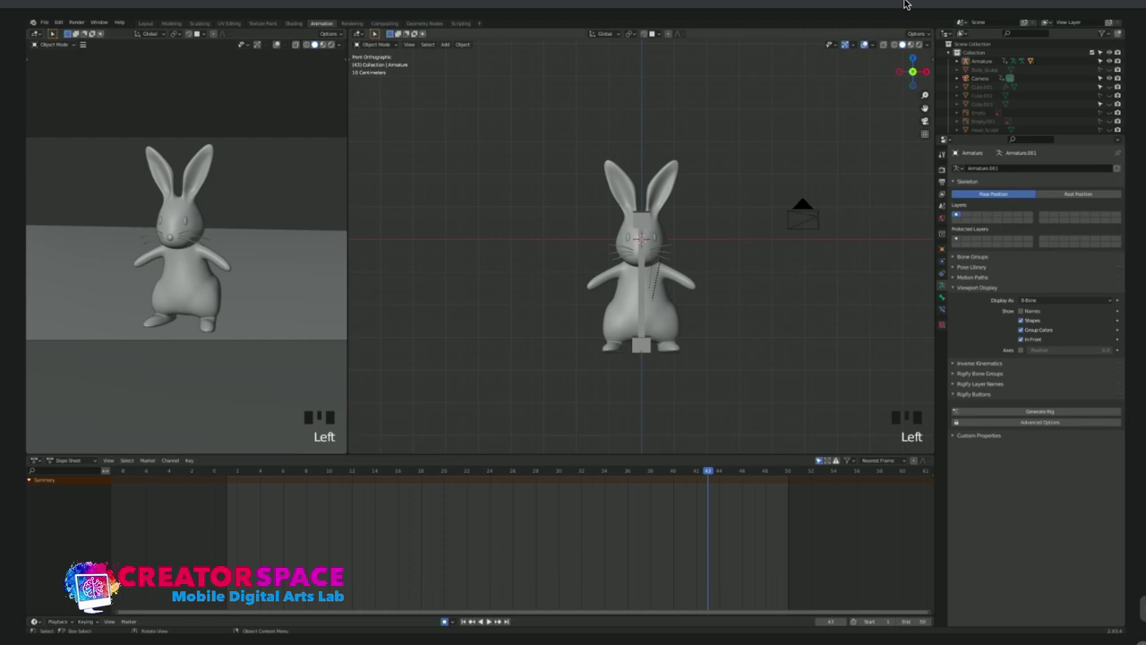
scroll(641, 246, "up", 2)
middle_click_drag(641, 260, 564, 258, "shift")
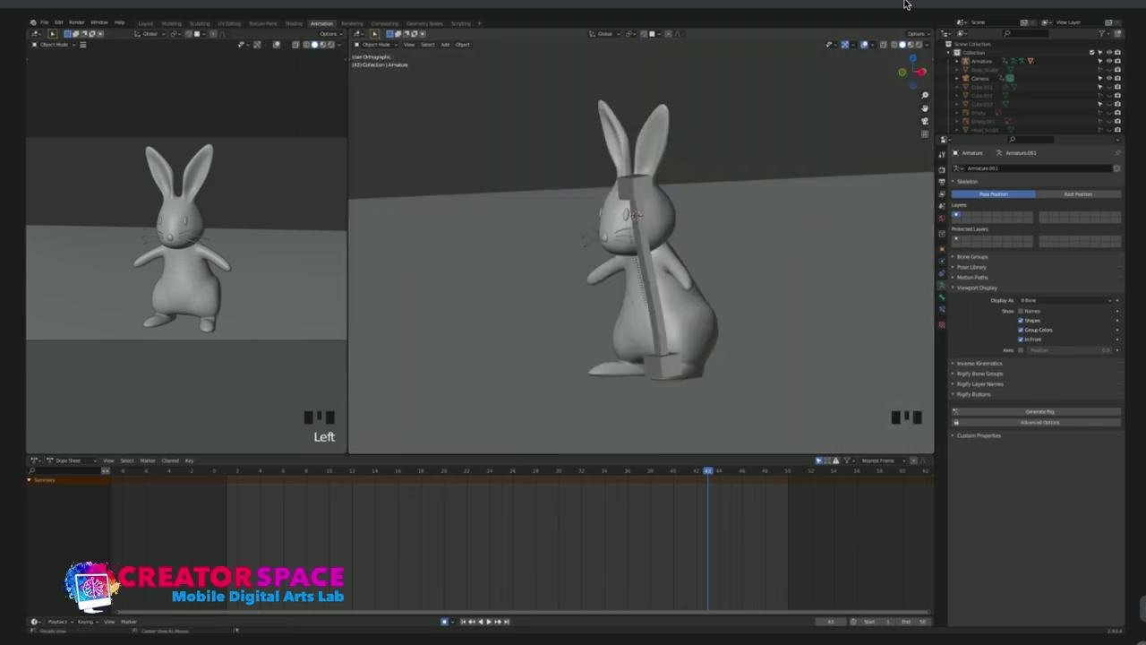
key("z")
key("z")
key("z")
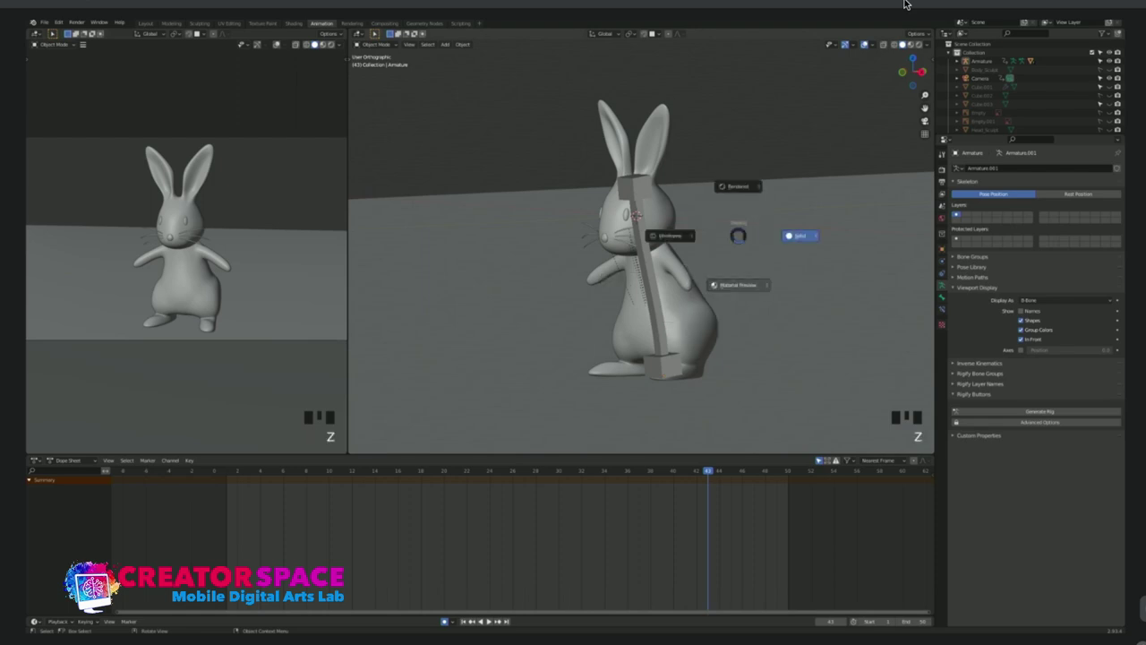
left_click(738, 285)
middle_click_drag(739, 284, 754, 309)
left_click(658, 217)
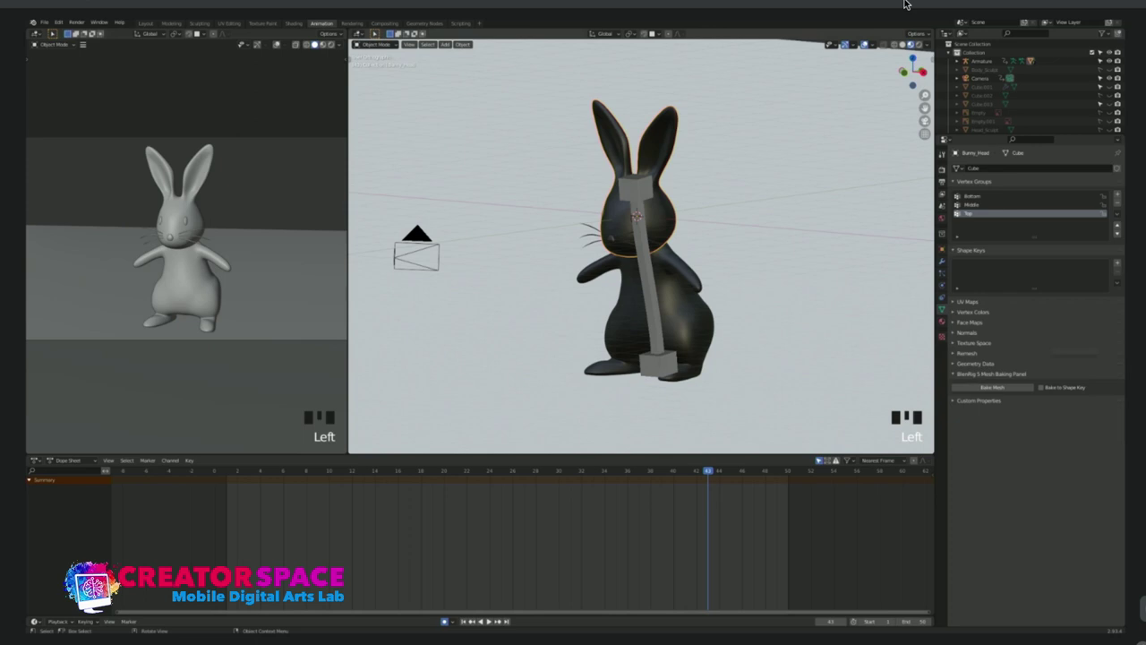
Unhide the Light object and set the main viewport to Rendered shading.
key("z")
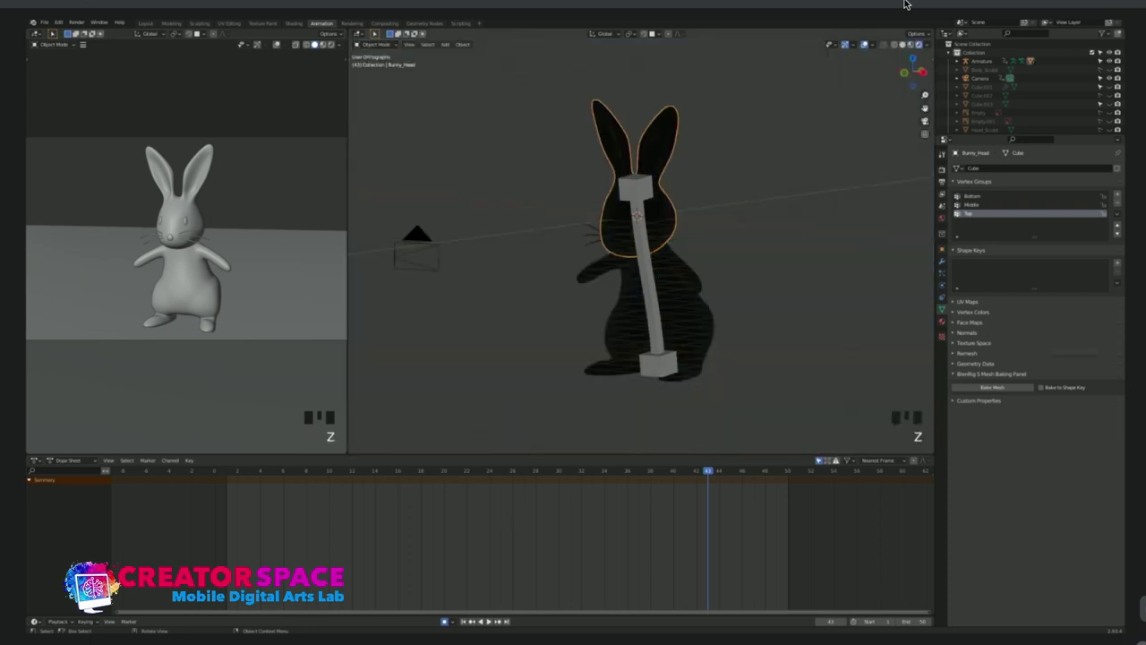
key("z")
key("z")
left_click(695, 276)
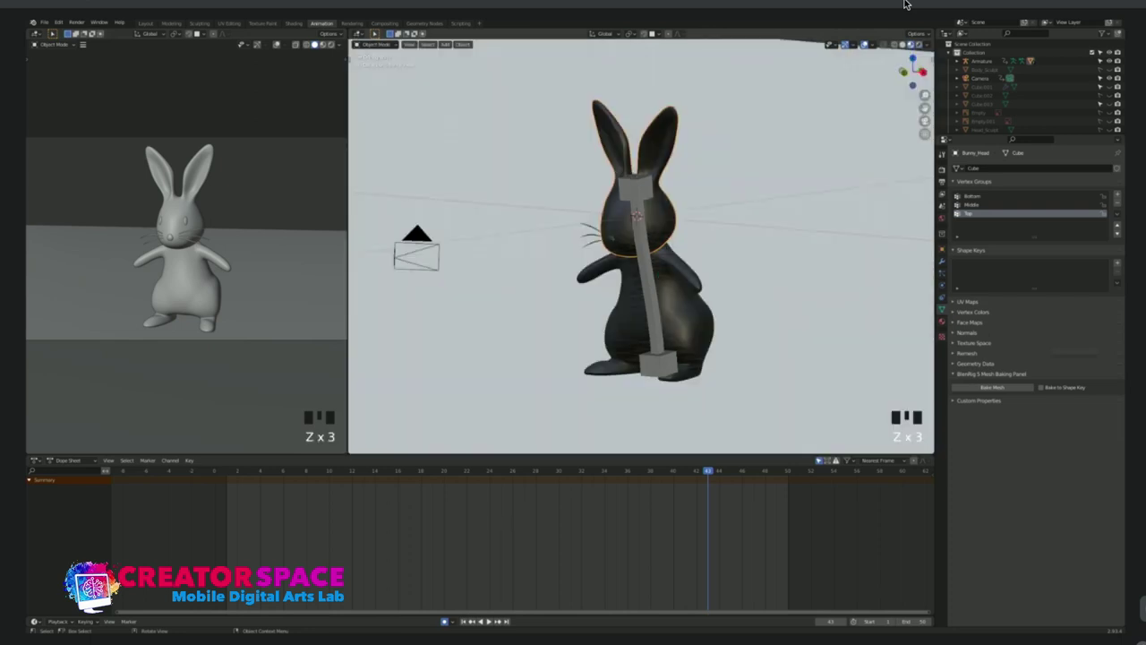
scroll(1029, 88, "down", 2)
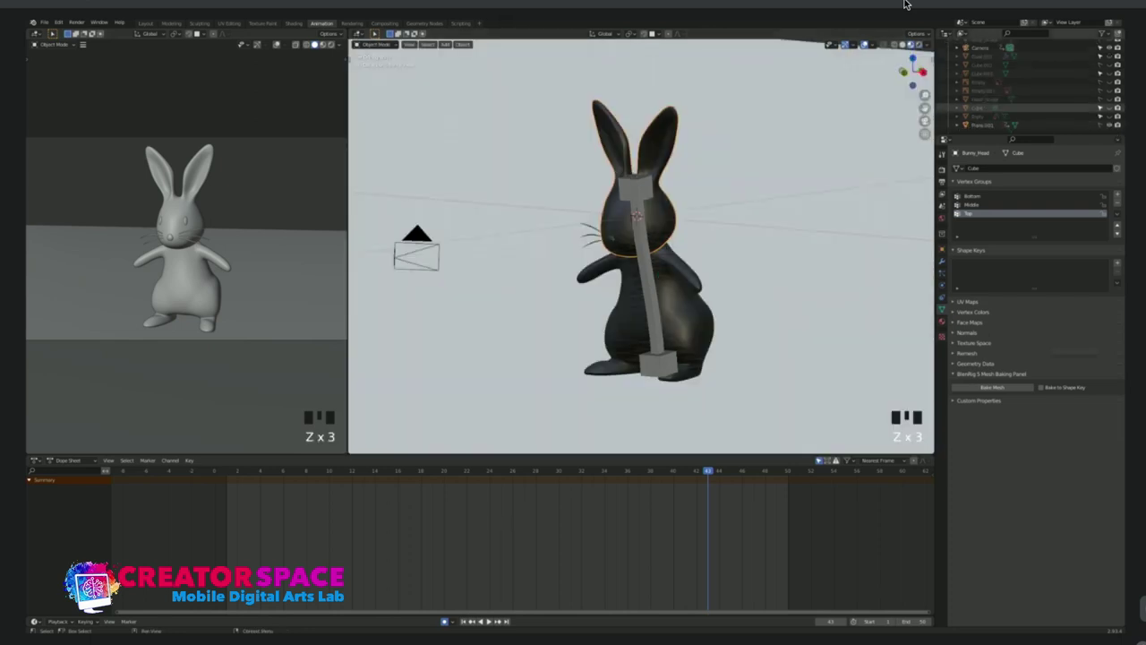
key("z")
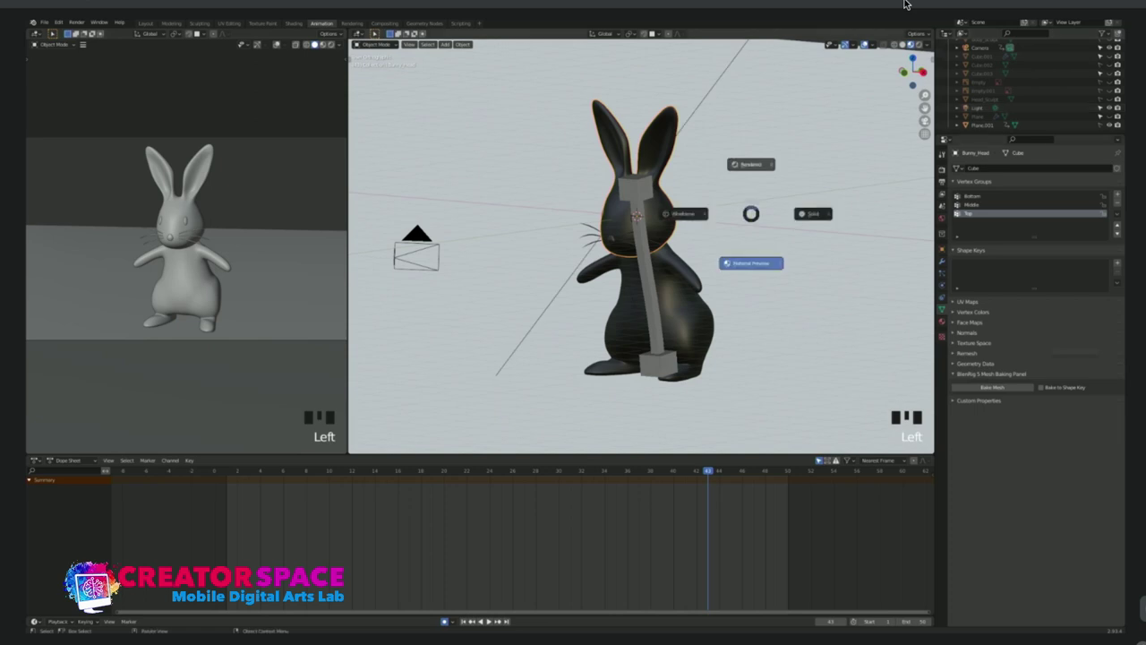
left_click(751, 164)
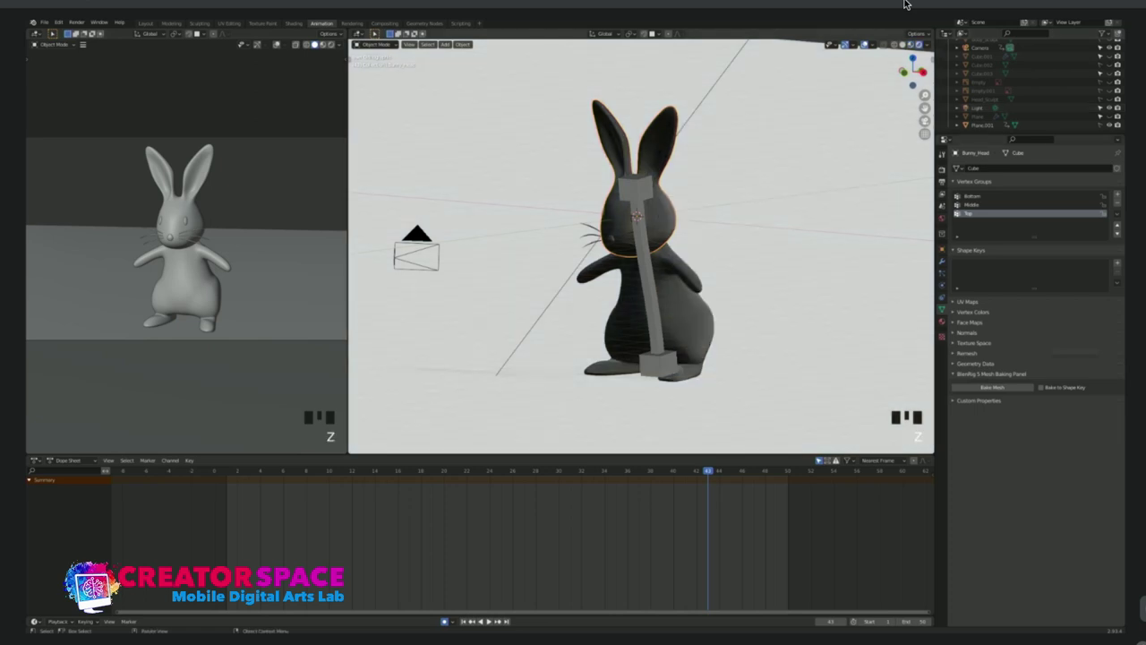
Select the armature and hide it so the rabbit mesh is unobstructed.
scroll(751, 165, "up", 1)
scroll(641, 246, "up", 1)
left_click(650, 291)
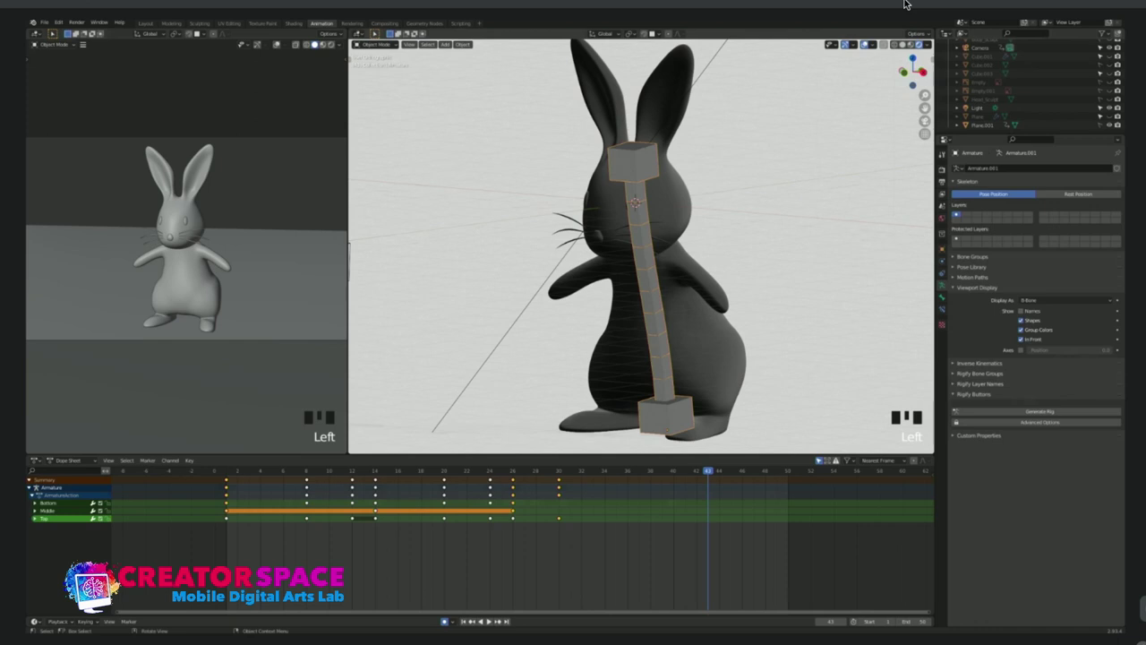
scroll(1030, 91, "up", 2)
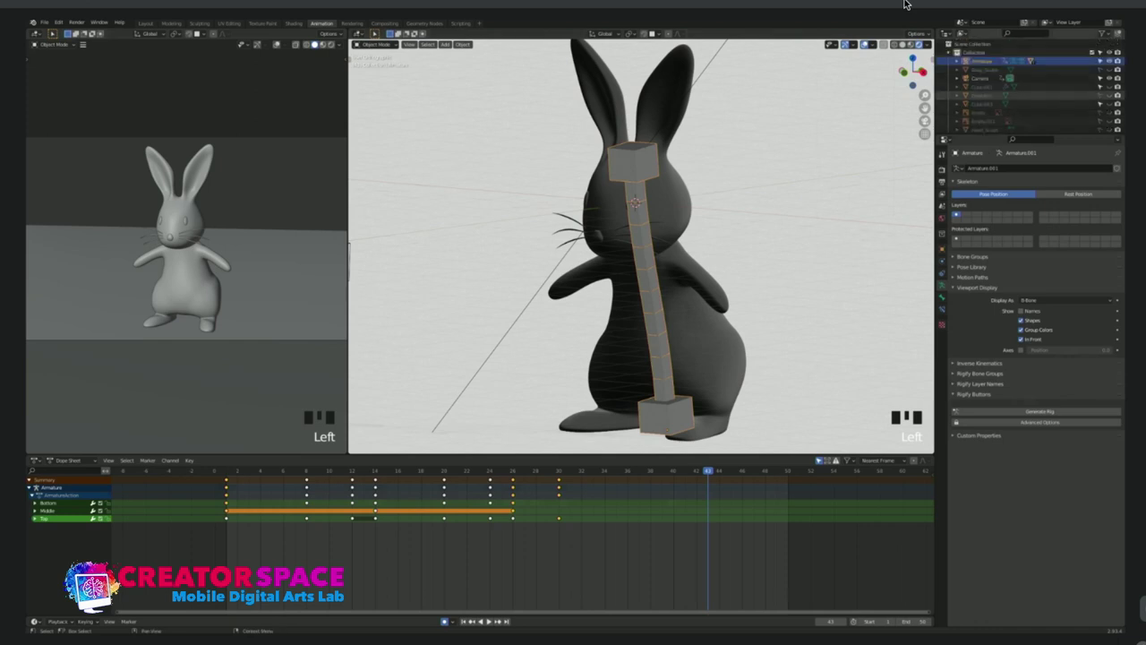
left_click(1110, 61)
mouse_move(641, 268)
middle_mouse_down()
mouse_move(673, 268)
mouse_move(652, 272)
middle_mouse_up()
Put the Bunny_Head mesh into Texture Paint mode and open the Texture Paint workspace.
left_click(641, 211)
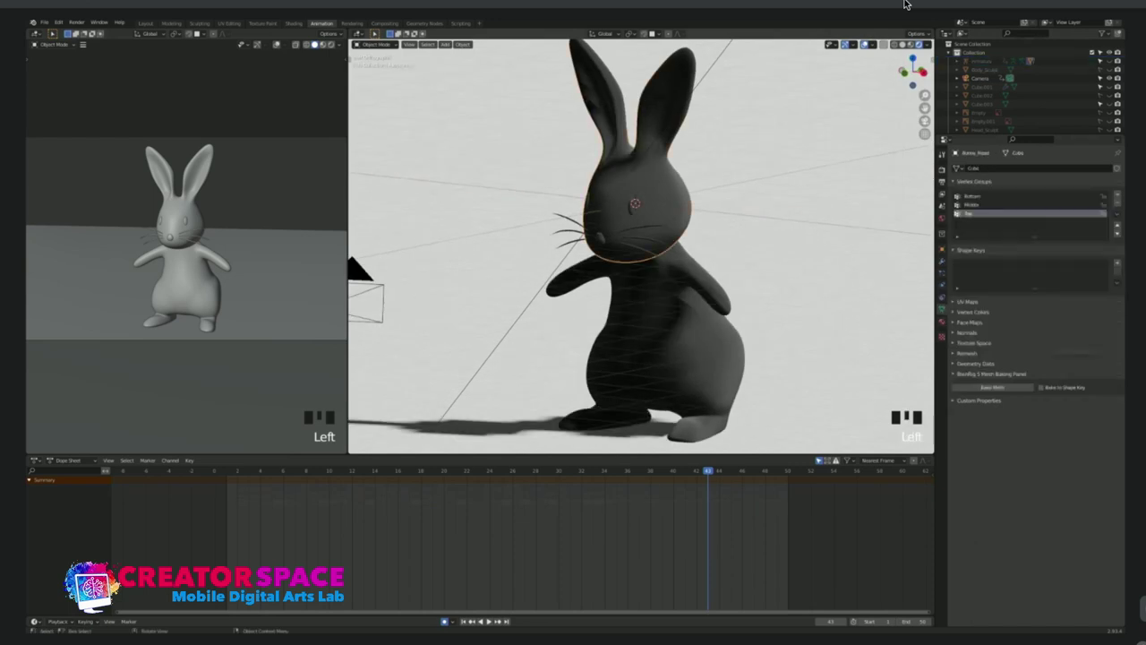
key("ctrl+Tab")
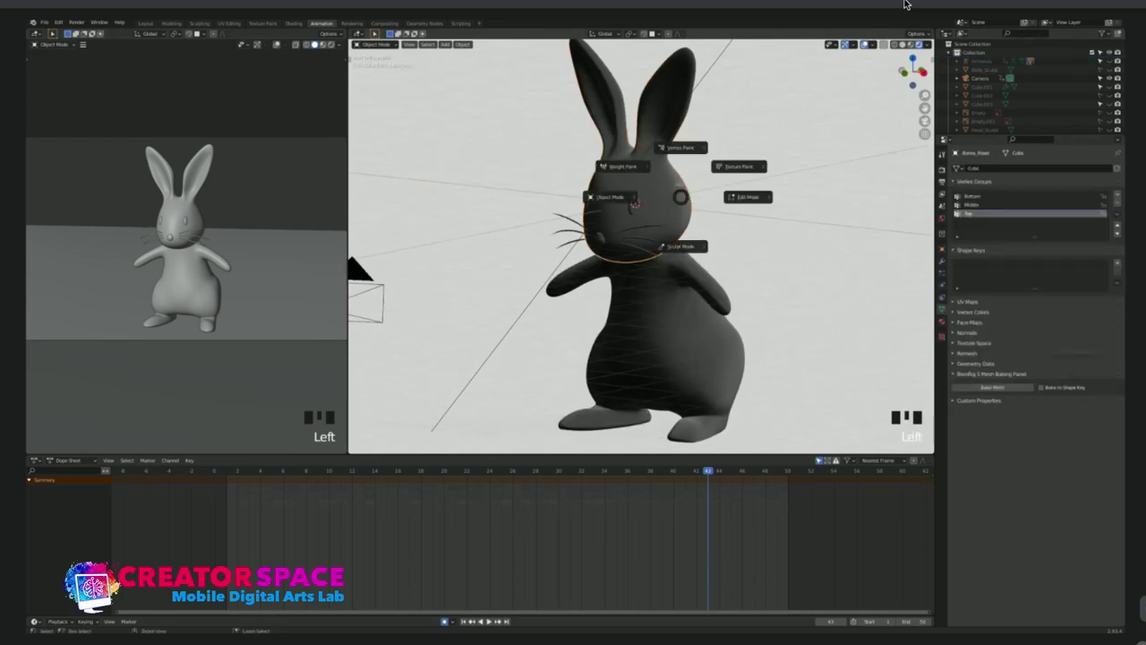
left_click(691, 215)
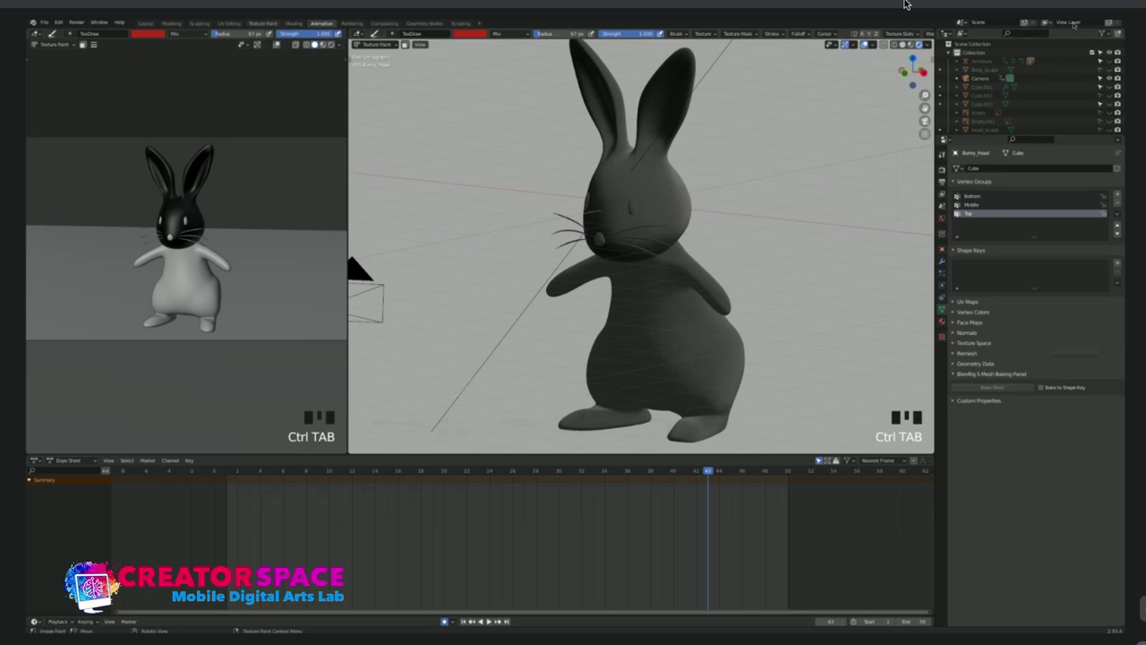
left_click(262, 23)
Fill the rabbit's head texture with a muted light blue using the Fill tool.
scroll(777, 389, "up", 2)
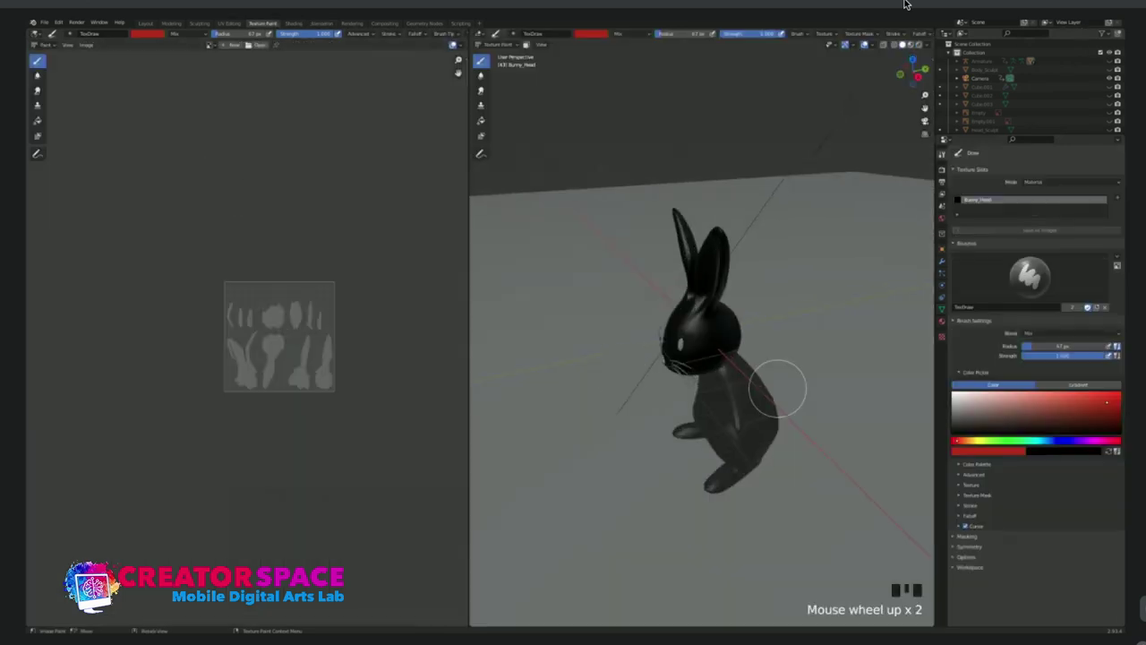
scroll(777, 390, "up", 3)
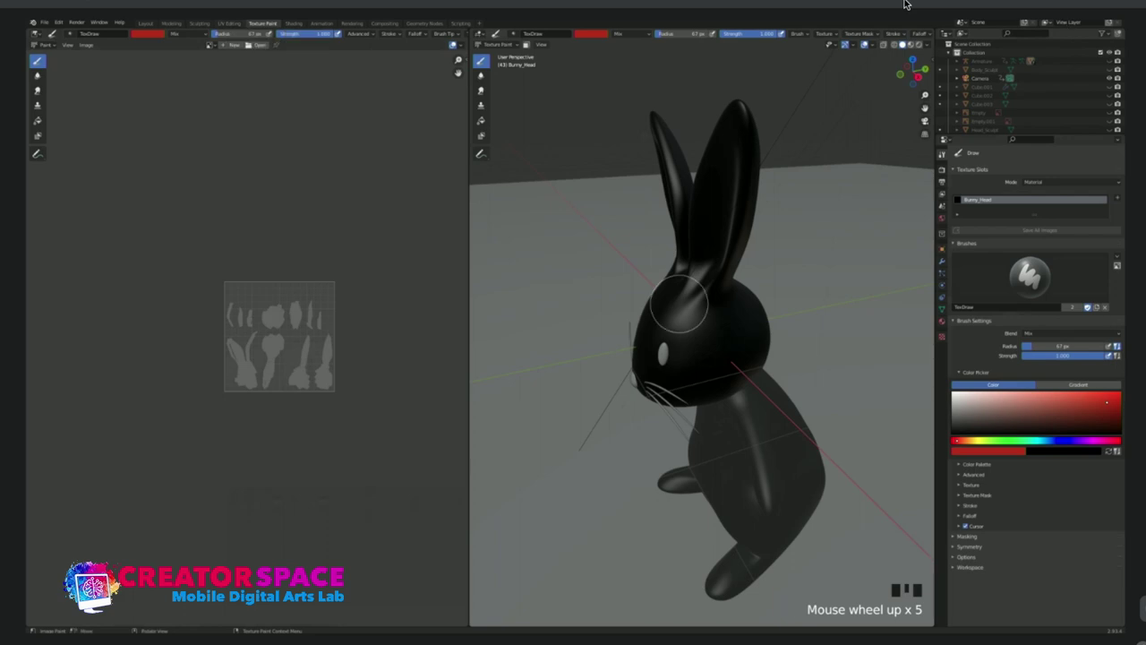
middle_click_drag(729, 320, 660, 242, "shift")
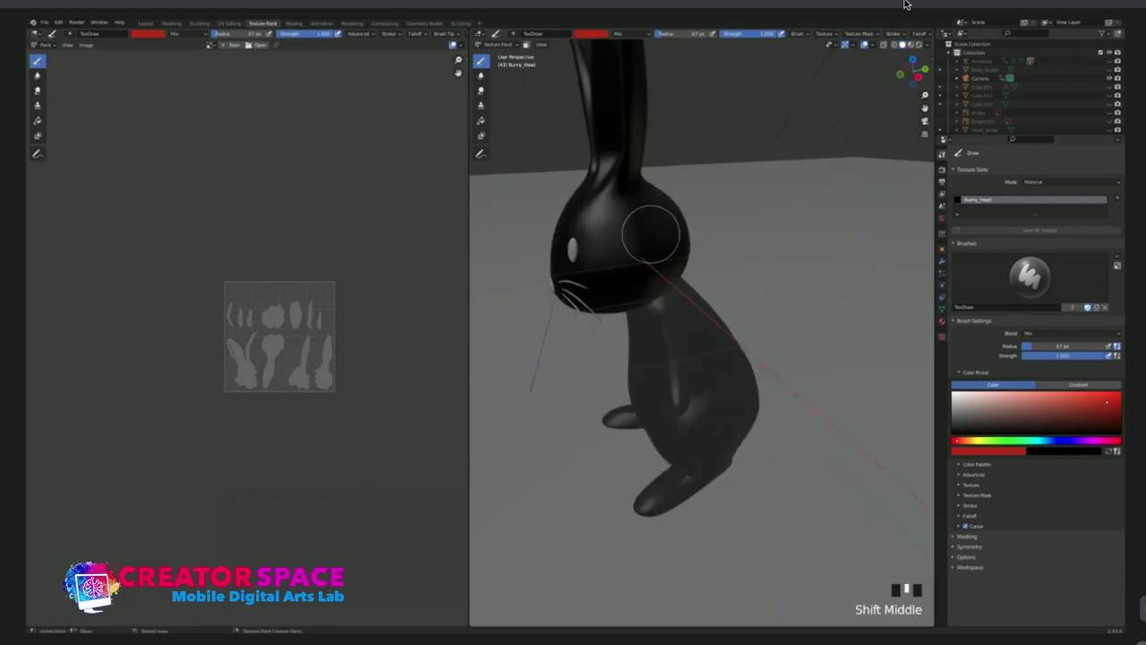
left_click(481, 120)
left_click(988, 442)
left_click(627, 232)
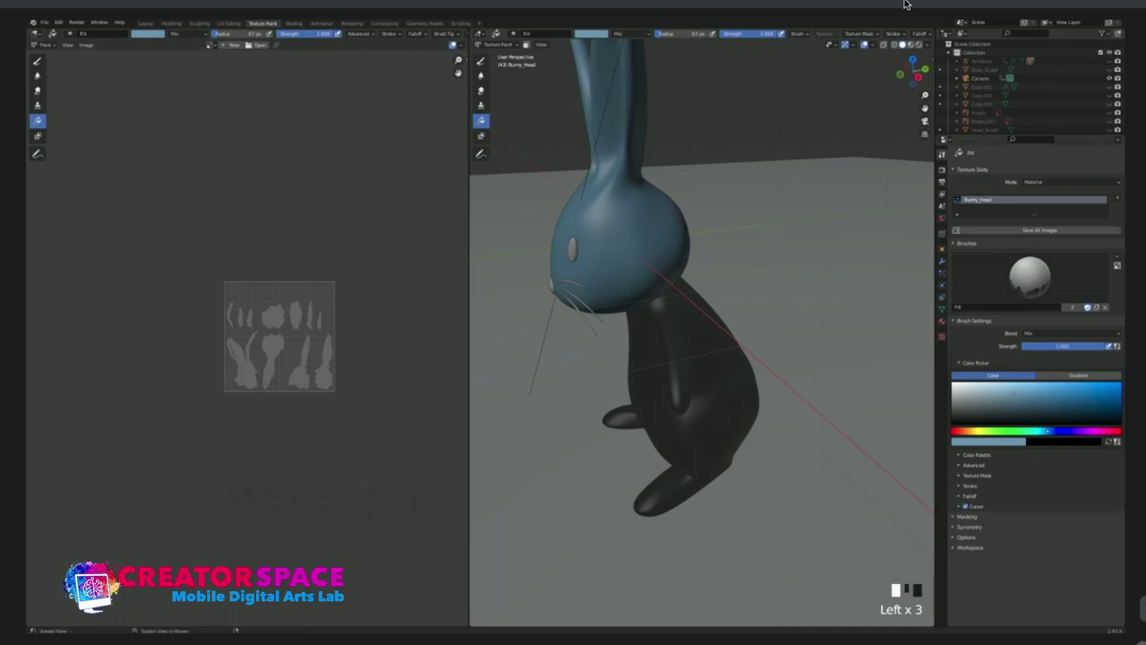
Switch to the Main Body object in Texture Paint mode and fill it with the same light blue.
middle_click_drag(680, 313, 708, 308)
scroll(698, 314, "down", 2)
key("Tab")
key("Tab")
key("ctrl+Tab")
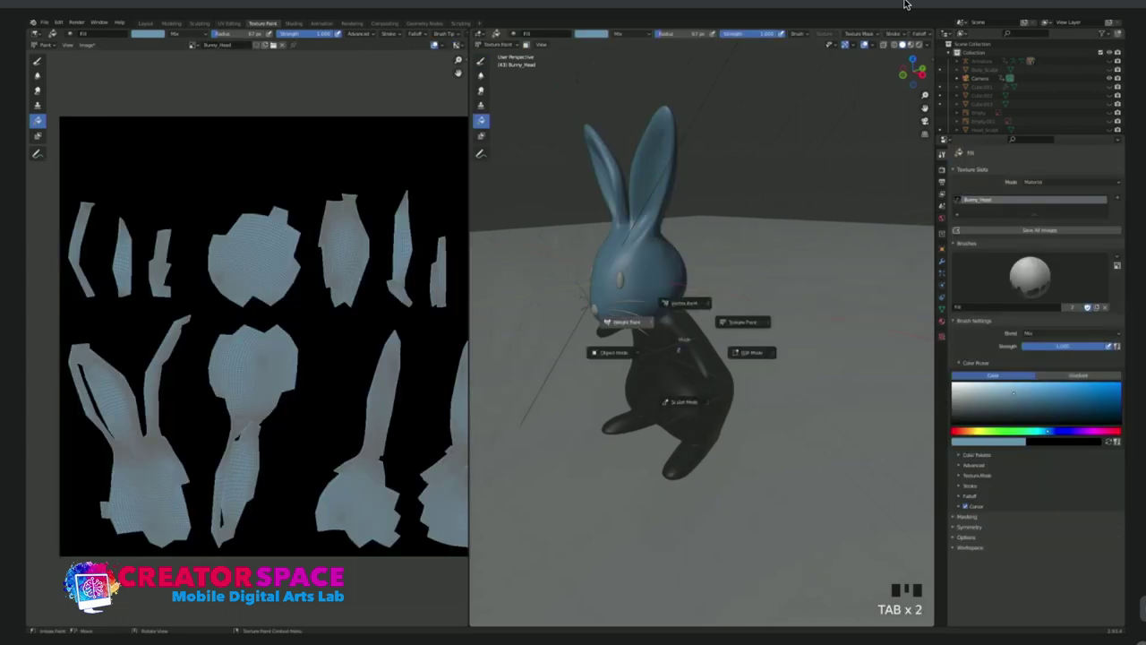
left_click(615, 352)
left_click(686, 344)
key("ctrl+Tab")
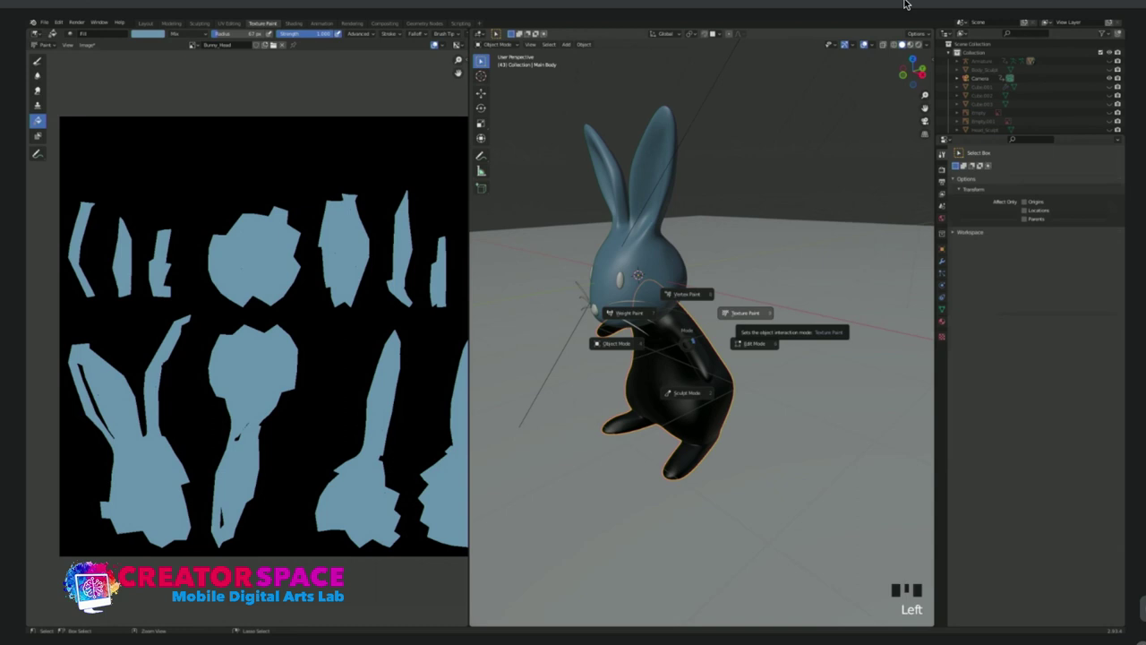
left_click(904, 4)
left_click(905, 5)
left_click(904, 5)
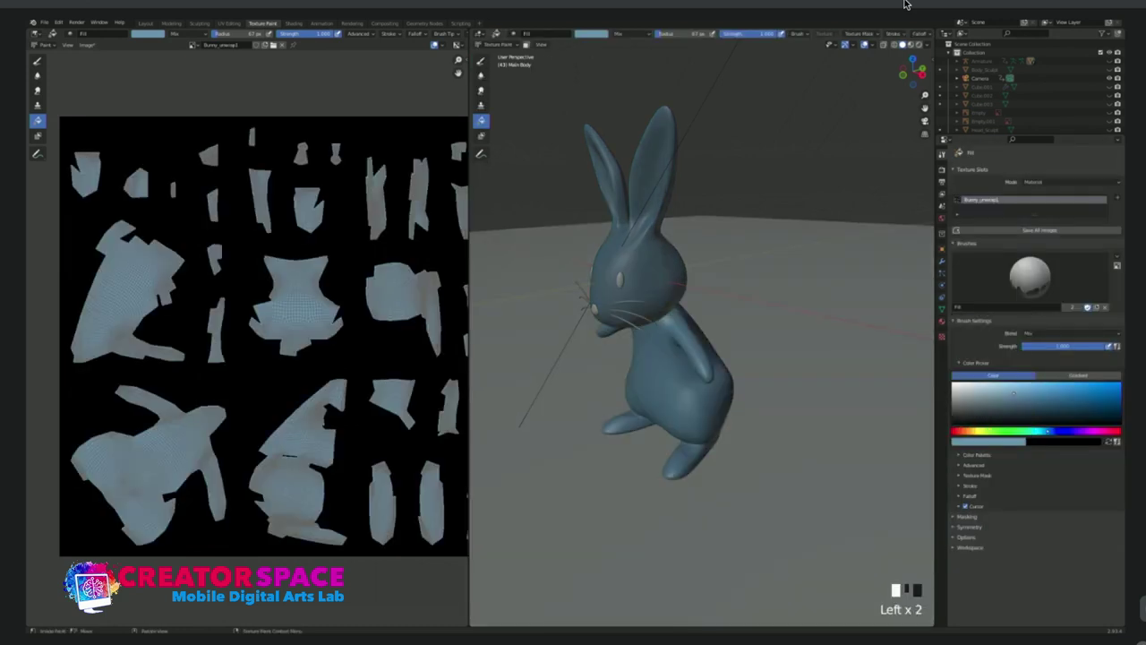
Paint a soft red vertical stripe down the rabbit's chest with the Draw brush in front orthographic view.
key("KP_1")
key("KP_5")
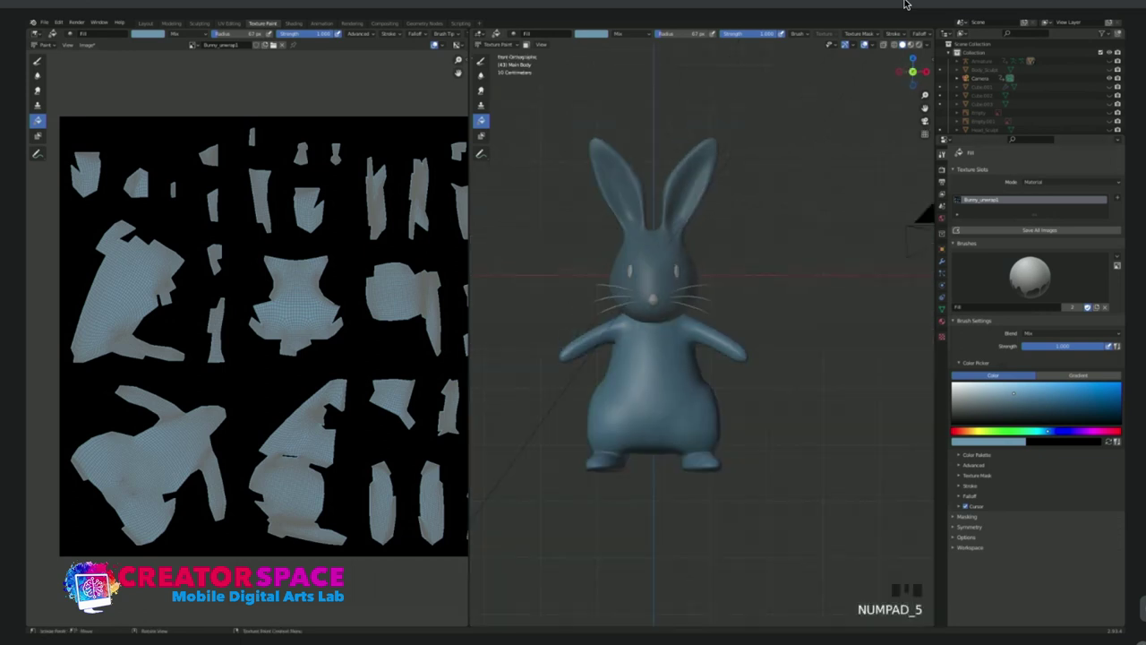
left_click(481, 76)
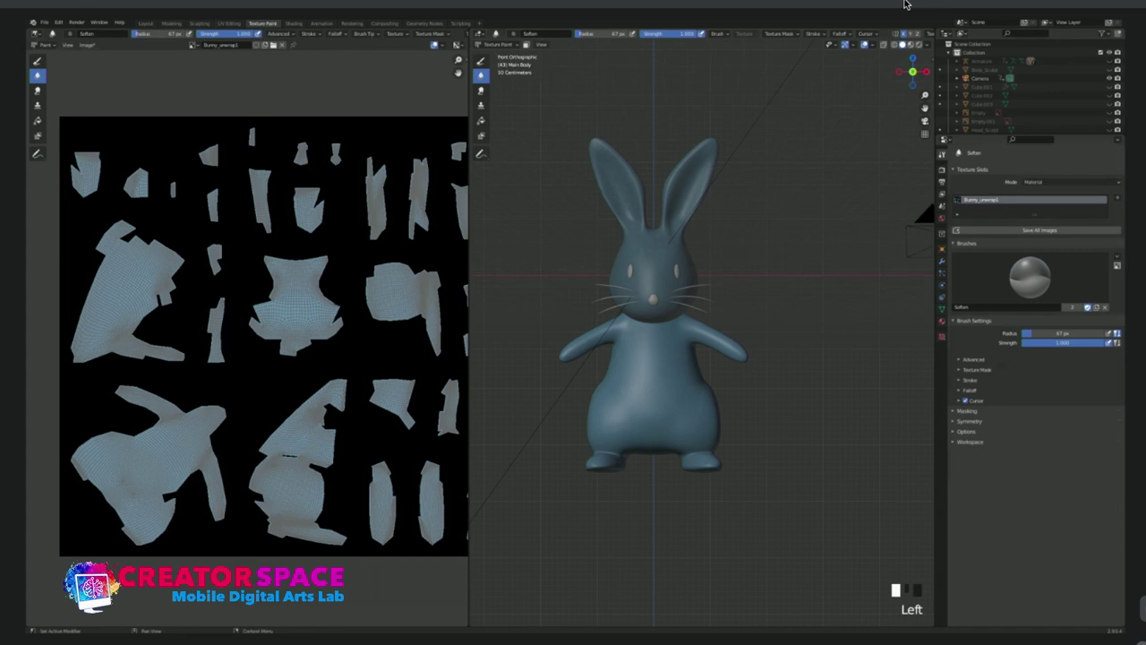
left_click(481, 60)
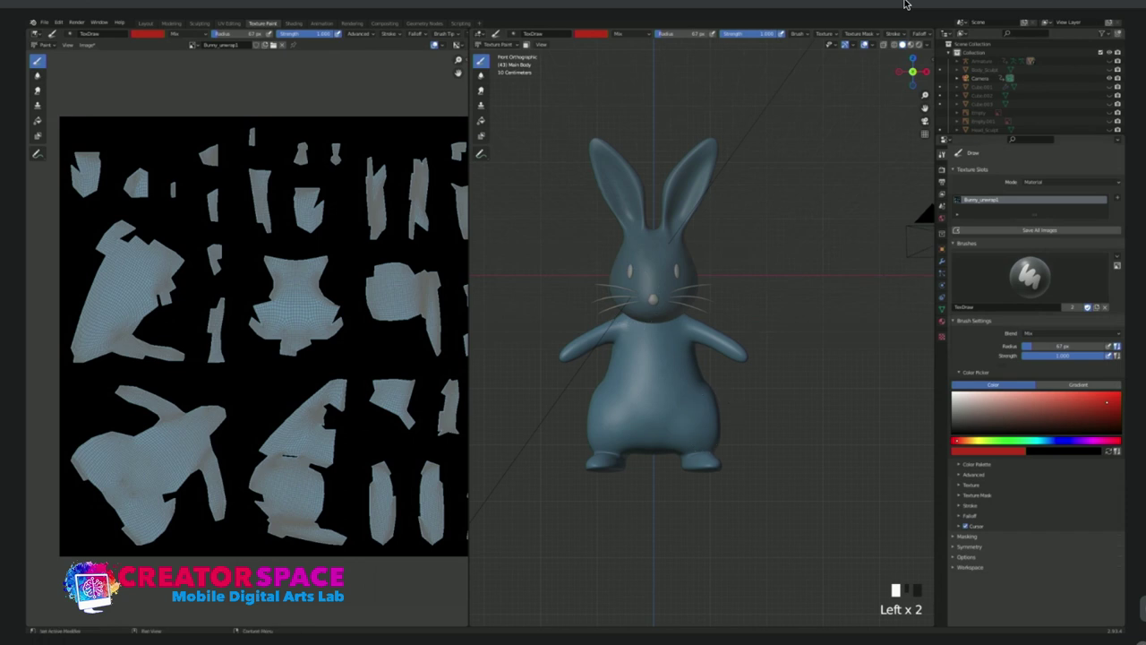
left_click(976, 465)
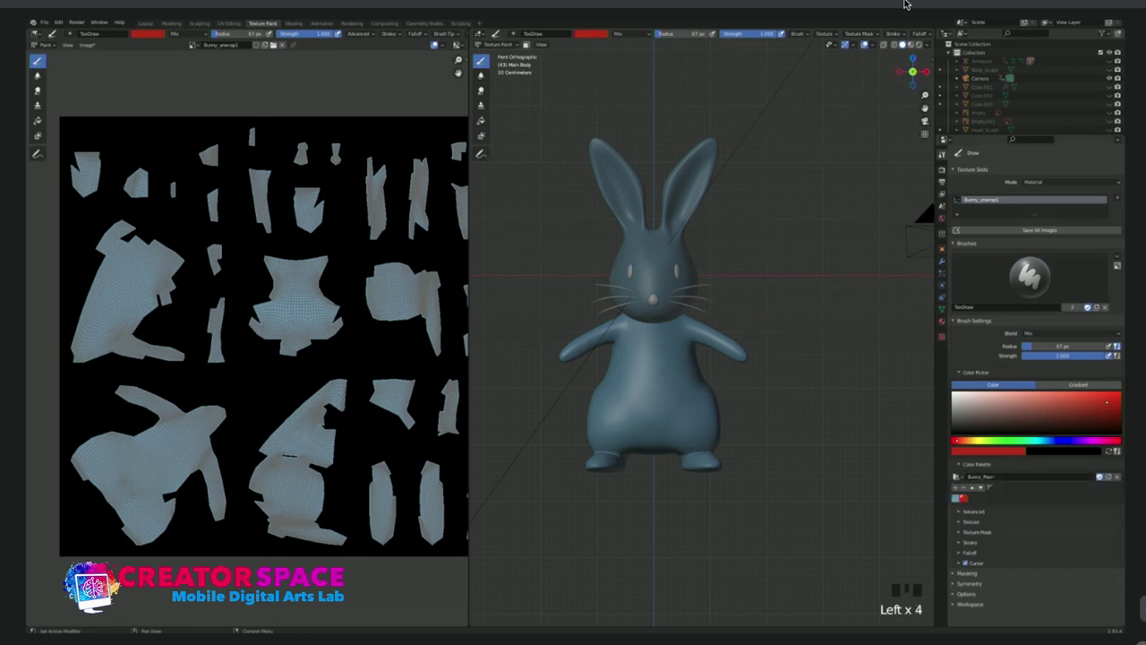
left_click_drag(656, 327, 654, 414)
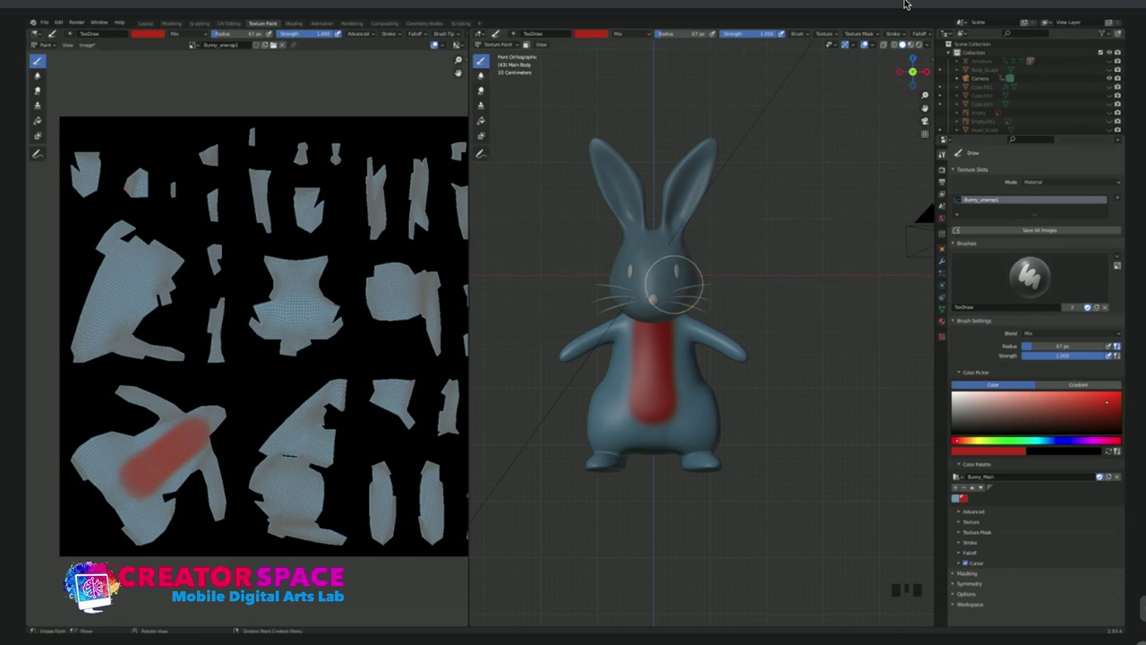
Return the body to Object Mode and select the rabbit's eyes object.
key("ctrl+Tab")
left_click(606, 283)
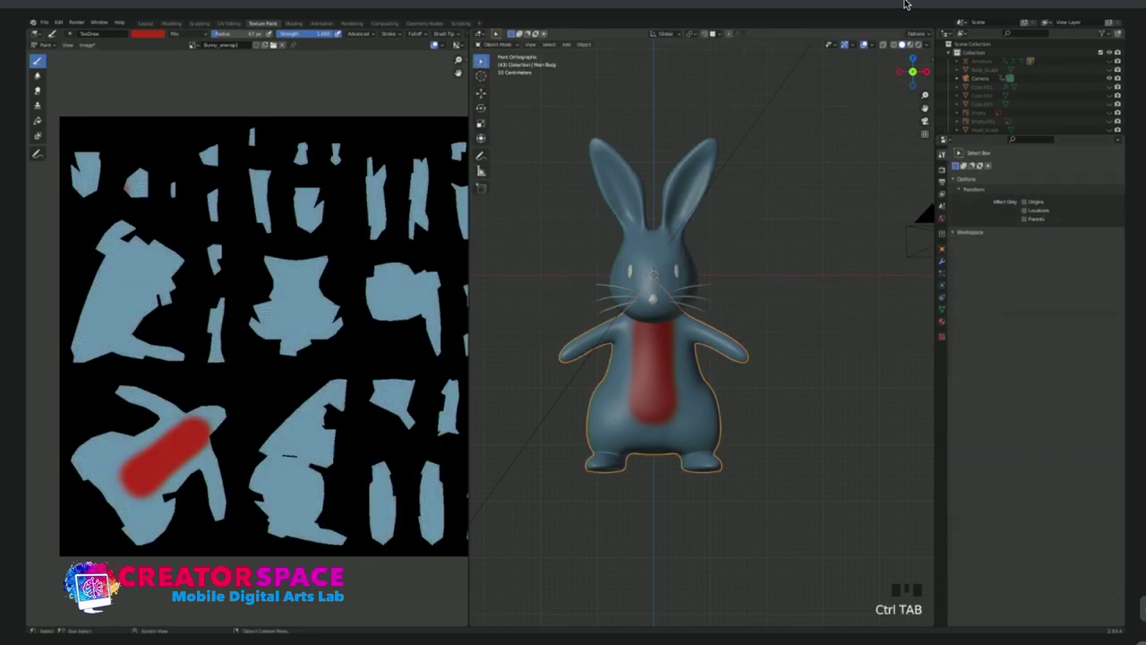
left_click(631, 270)
left_click(653, 300, "shift")
left_click_drag(724, 277, 696, 317, "shift")
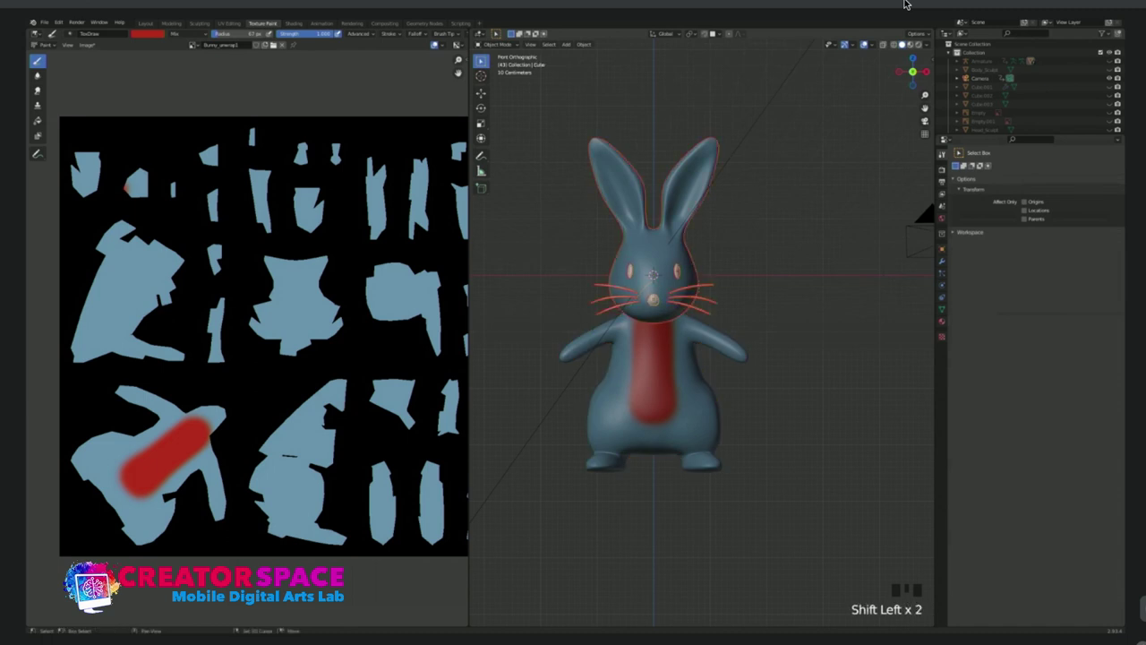
left_click(667, 242, "shift")
left_click(667, 241, "shift")
left_click(752, 251)
left_click(631, 271)
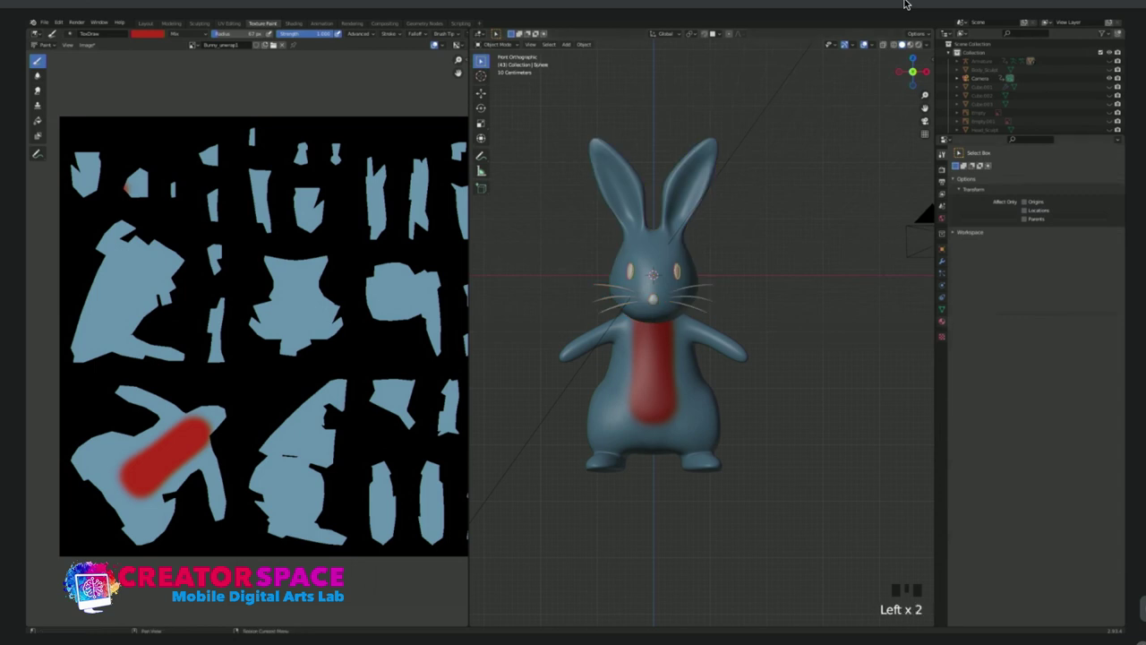
Show the eyes' Bunny_Eyes material settings and examine its base color.
left_click(942, 321)
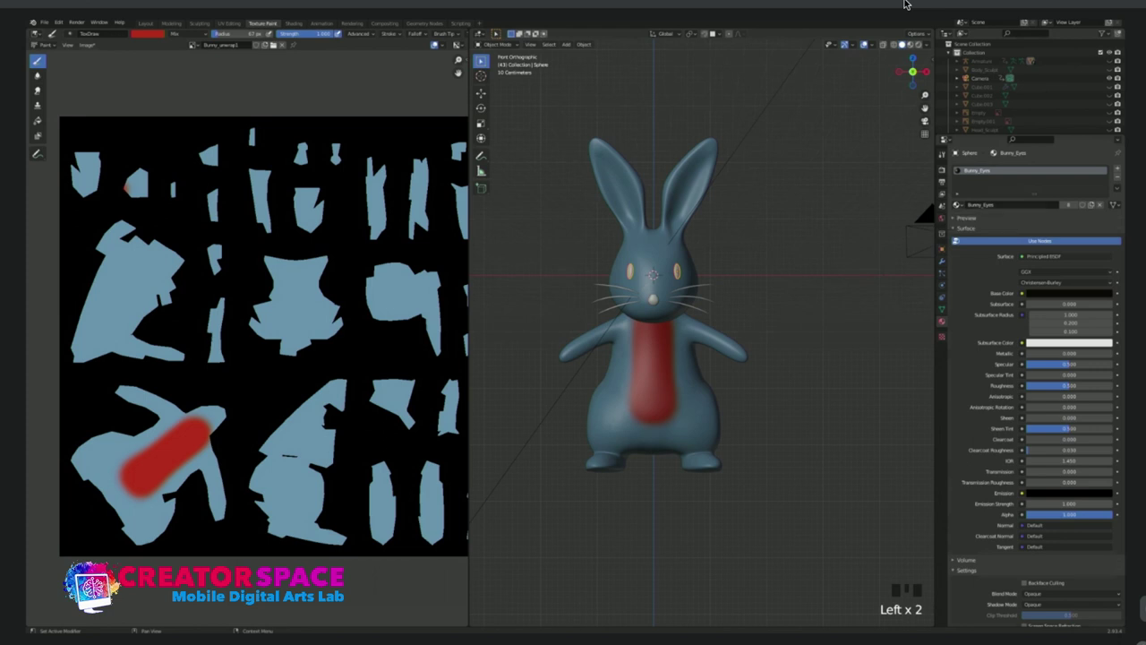
scroll(653, 304, "up", 1)
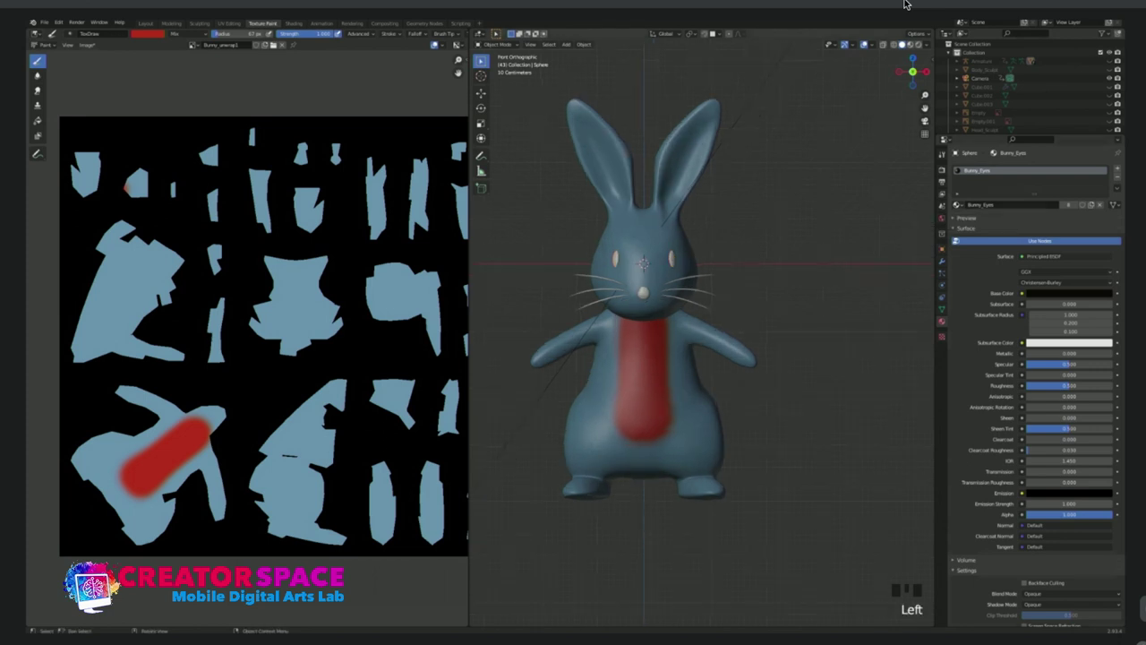
left_click(671, 259)
left_click(1014, 205)
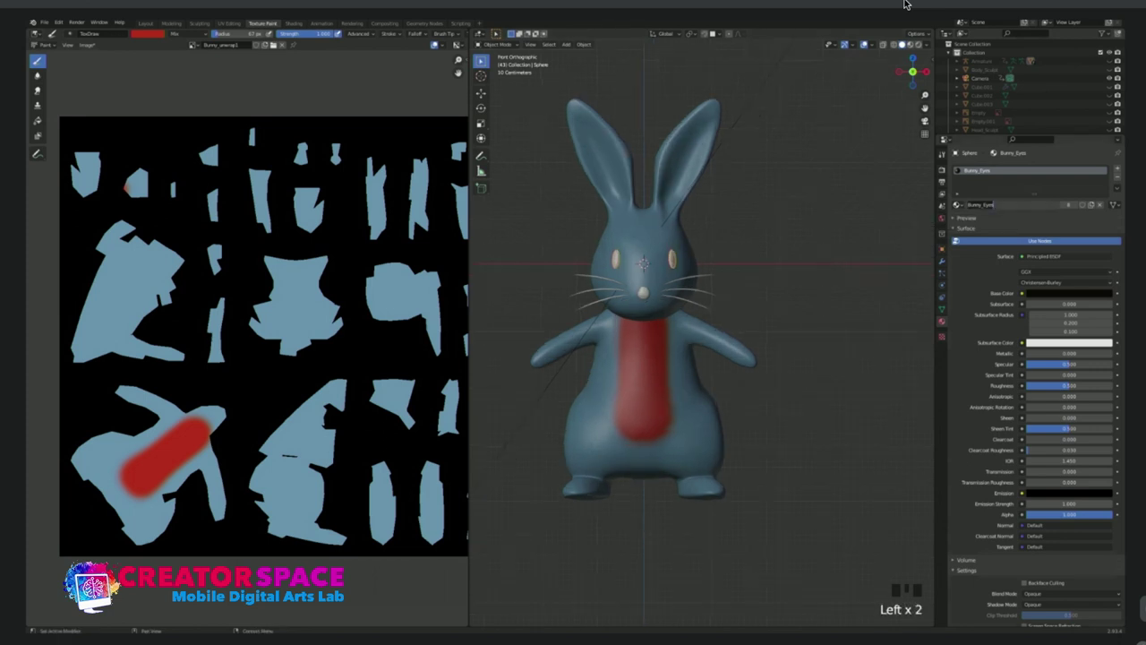
left_click(904, 5)
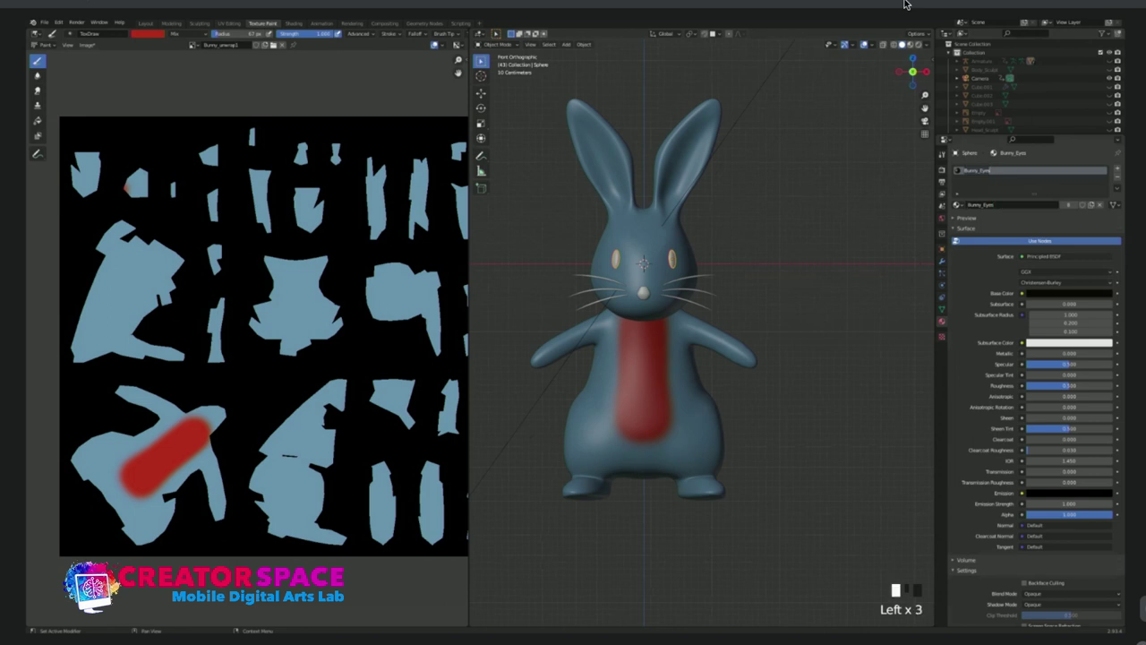
left_click(1069, 293)
left_click(1069, 293)
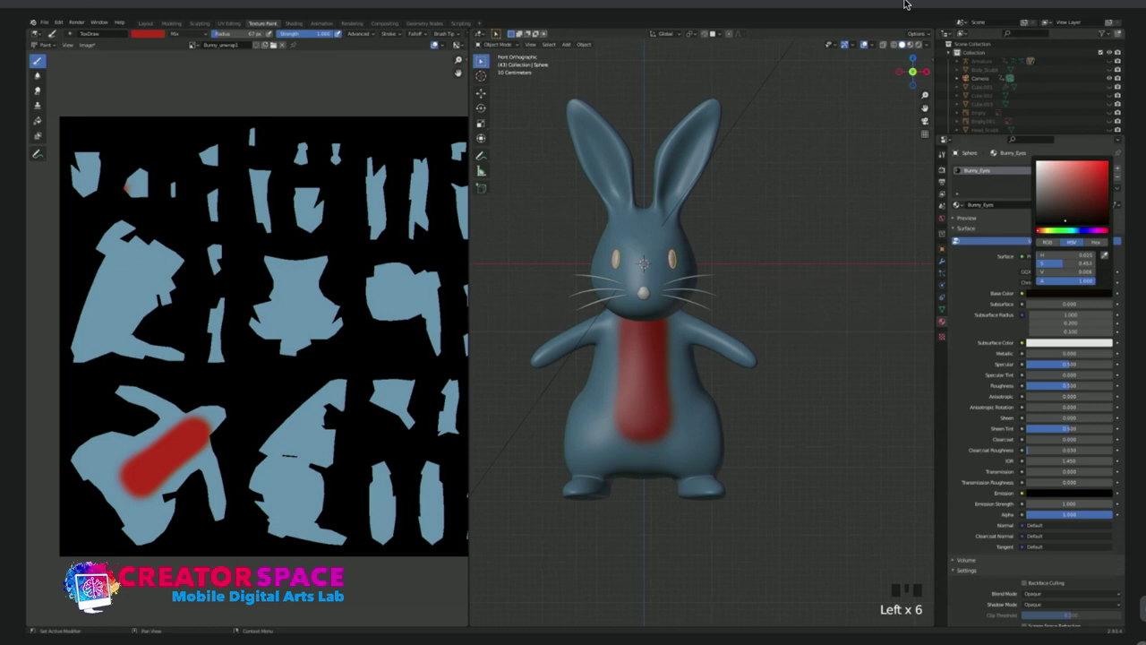
left_click(797, 308)
Replace the image editor with the Shader Editor and frame the Bunny_Eyes material nodes.
scroll(703, 332, "up", 2)
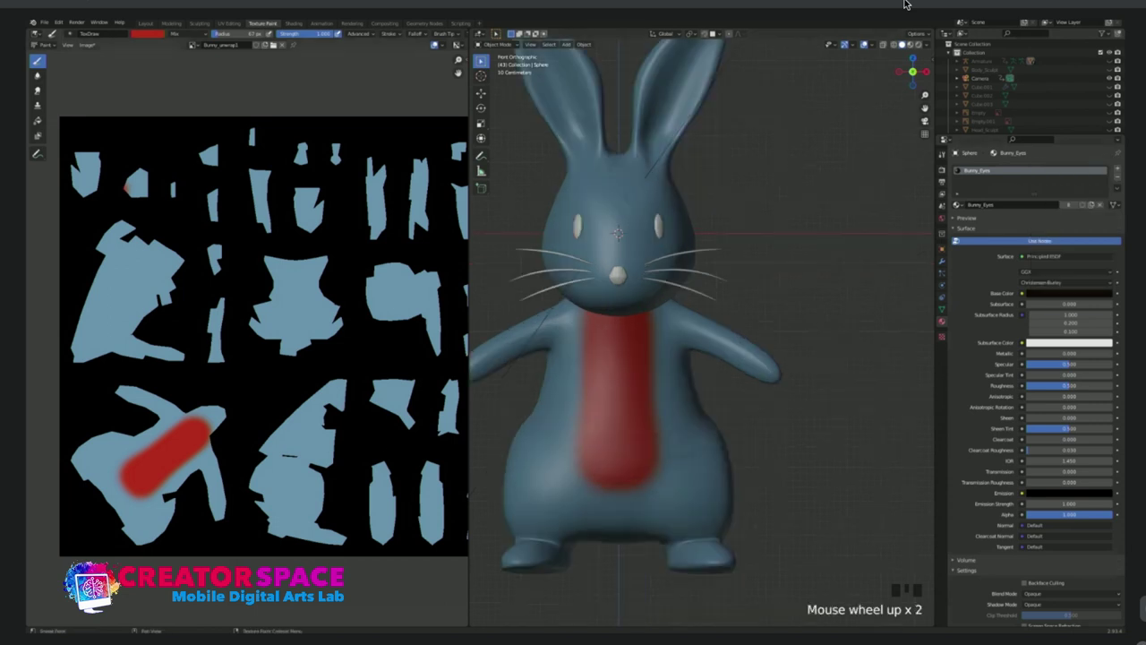
left_click(43, 45)
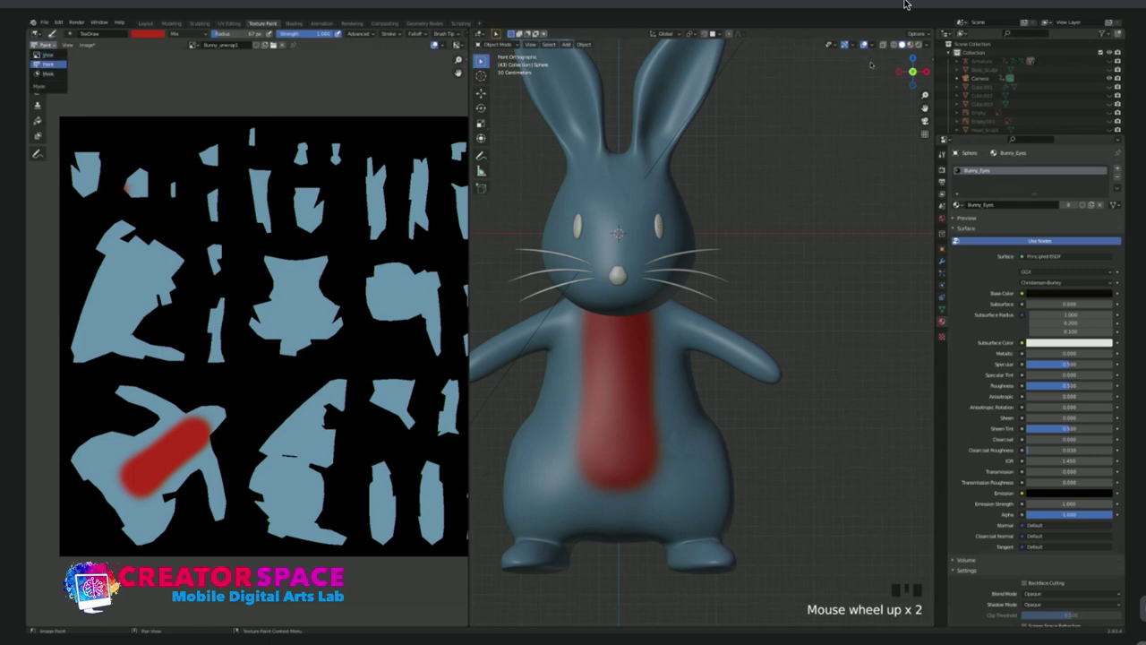
left_click(36, 34)
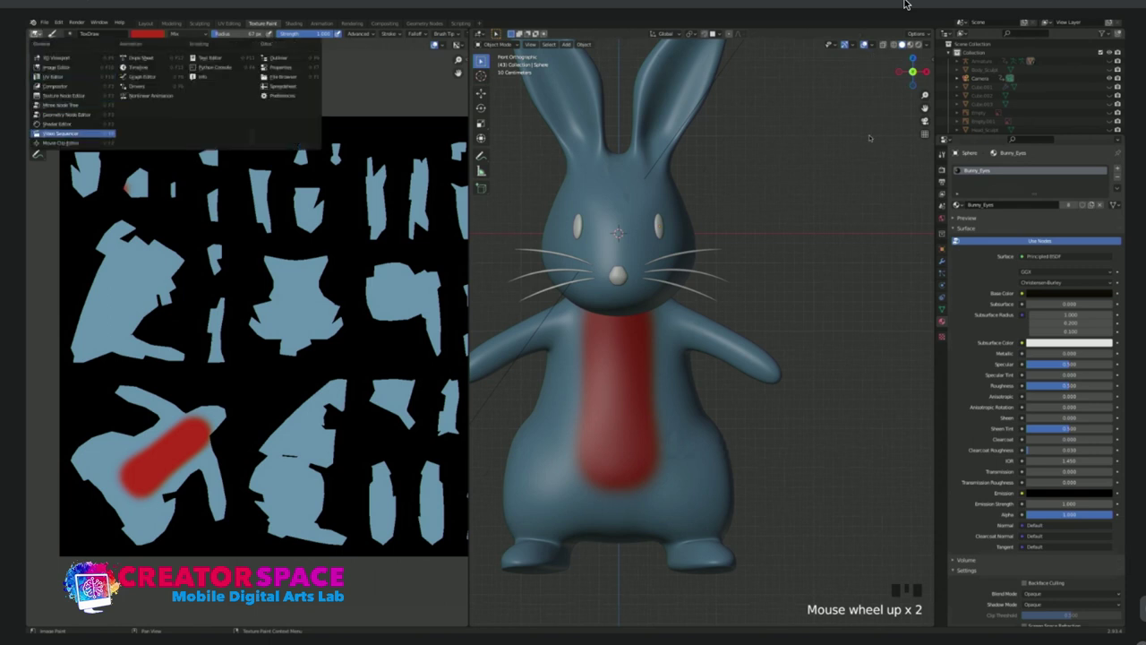
left_click(59, 124)
scroll(197, 329, "up", 2)
middle_click_drag(184, 333, 279, 361)
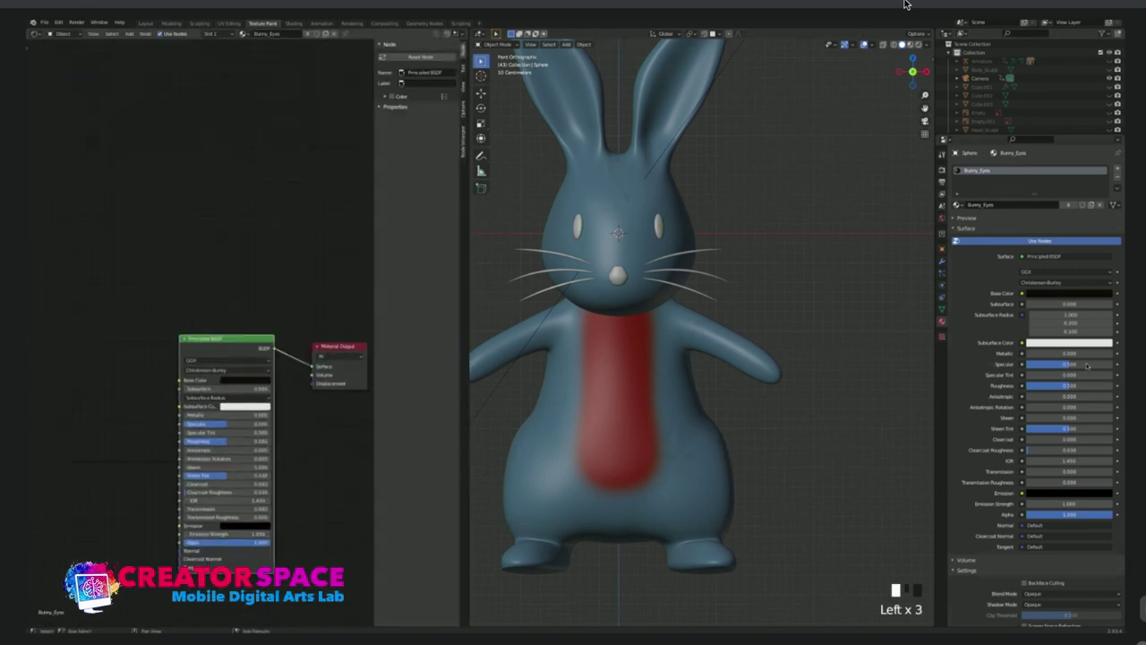
Try the Bunny_Body material on the eyes and reassign Bunny_Eyes.
scroll(705, 333, "up", 3)
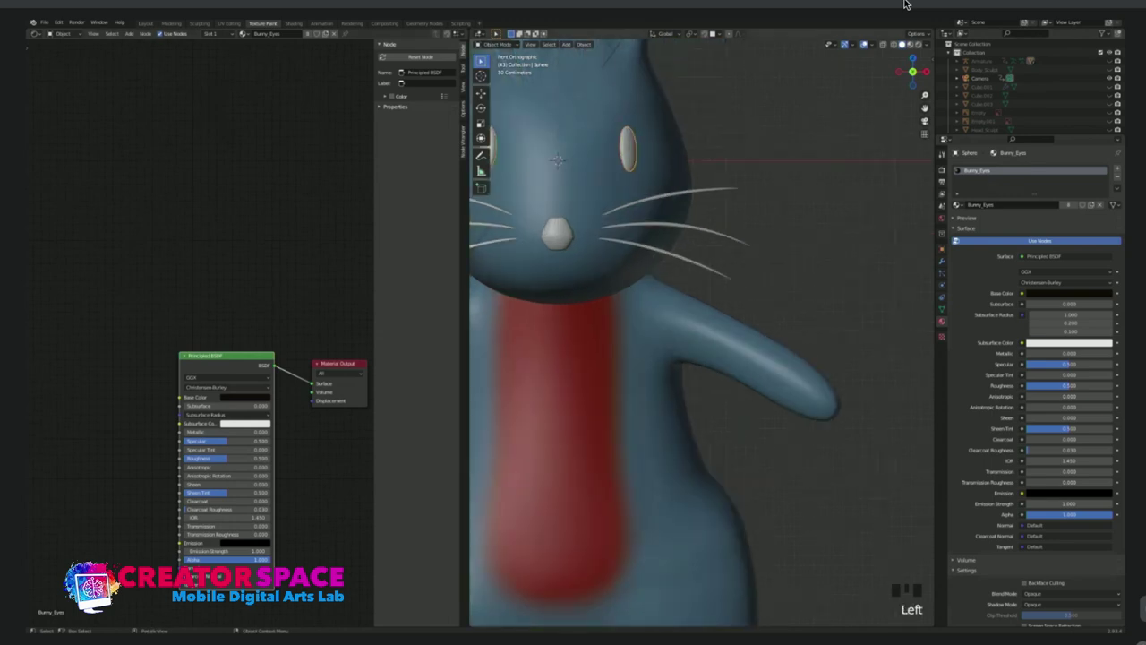
left_click(958, 204)
left_click(978, 218)
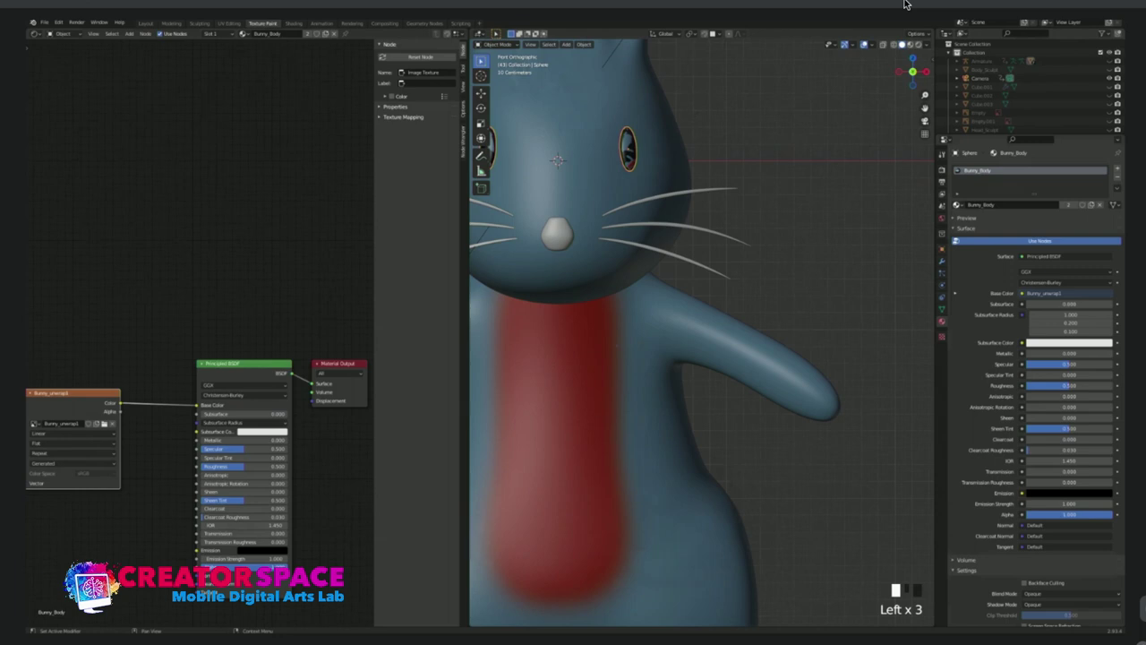
left_click(957, 204)
left_click(998, 226)
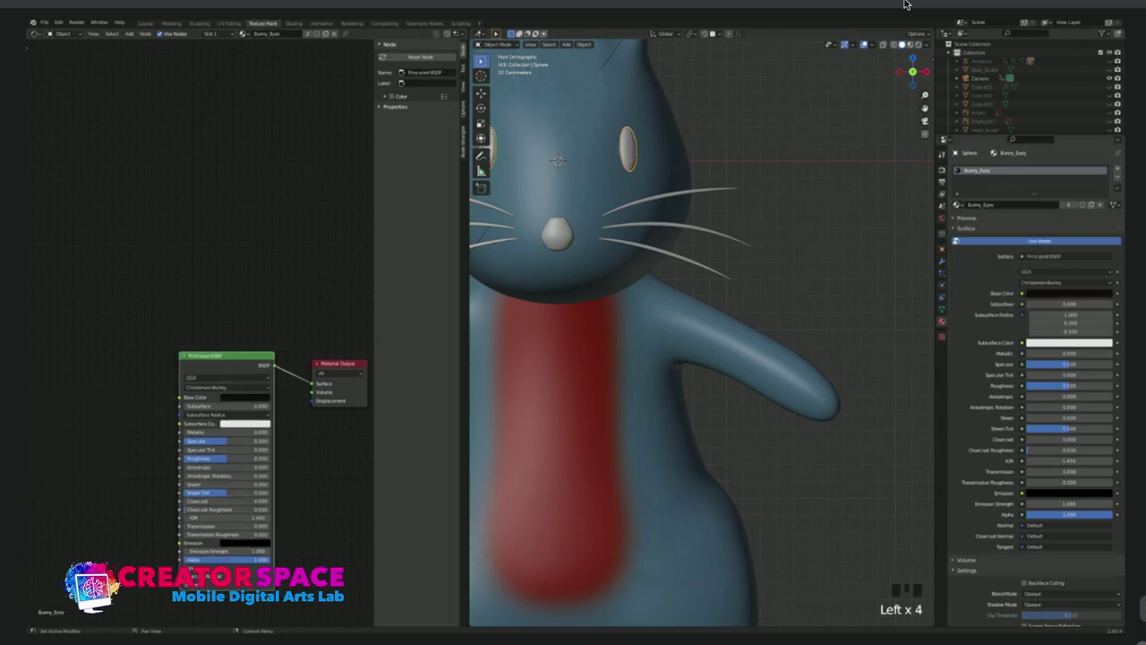
Add a second material slot to the eyes with a new material and give it a very dark red base color.
scroll(702, 331, "down", 1)
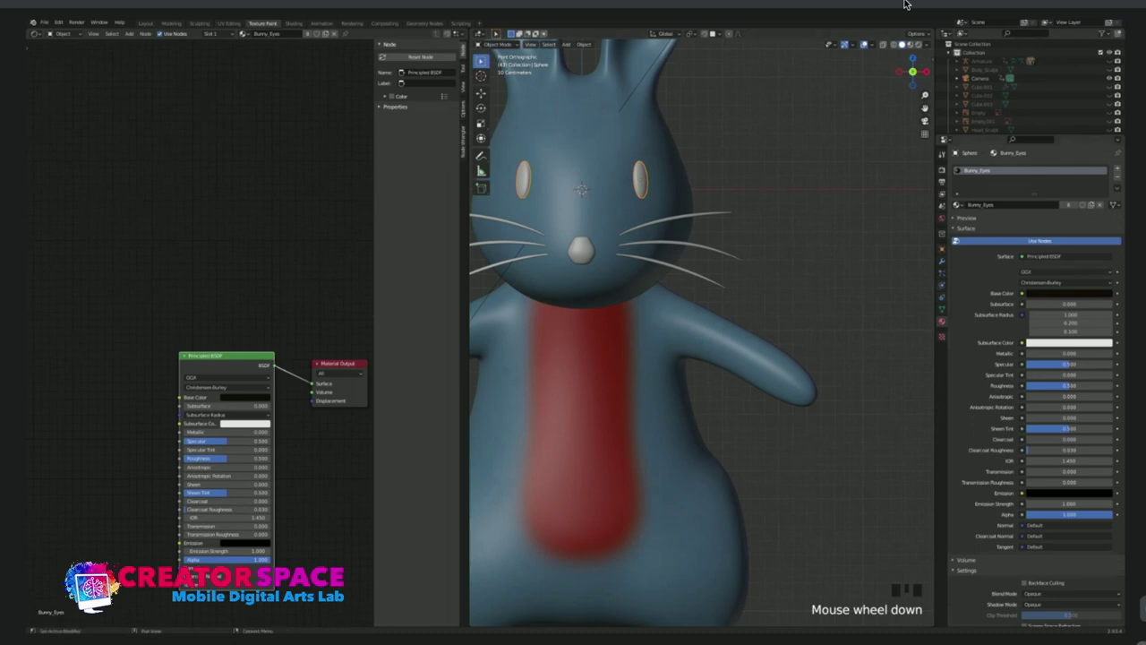
left_click(1029, 170)
left_click(1030, 170)
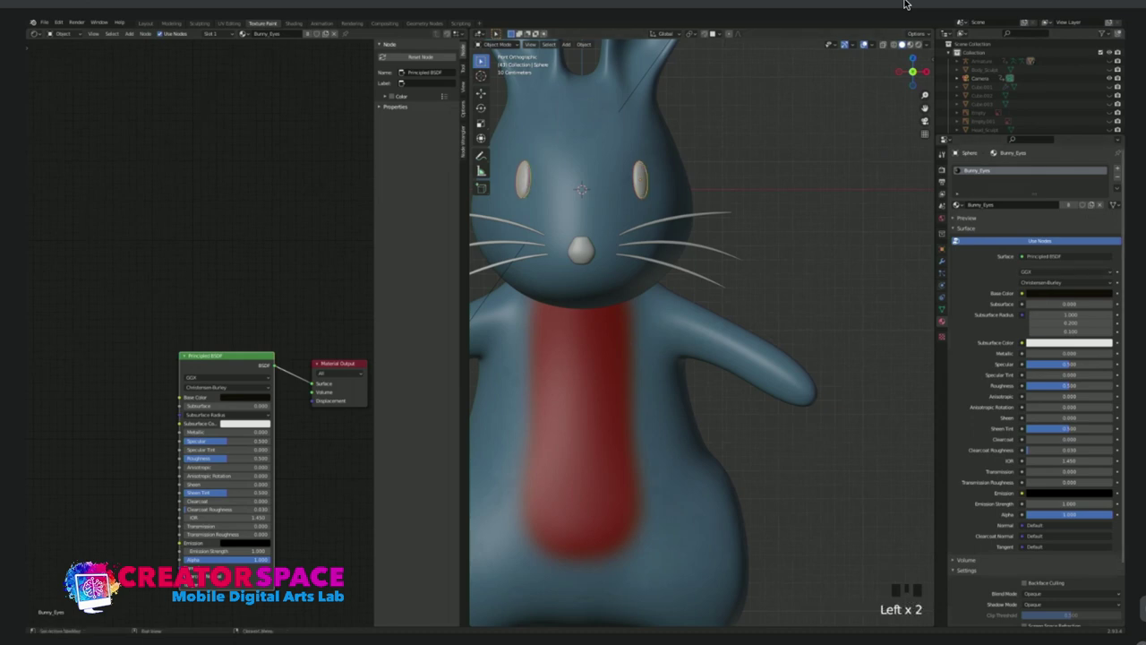
key("Left")
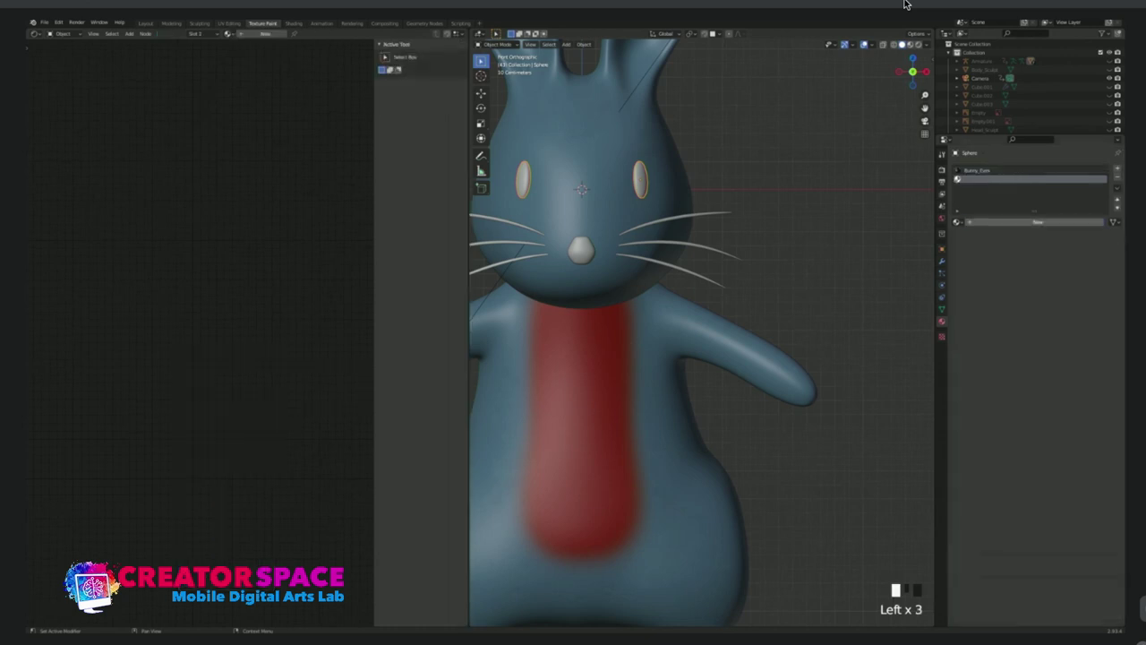
key("Left")
left_click(1069, 311)
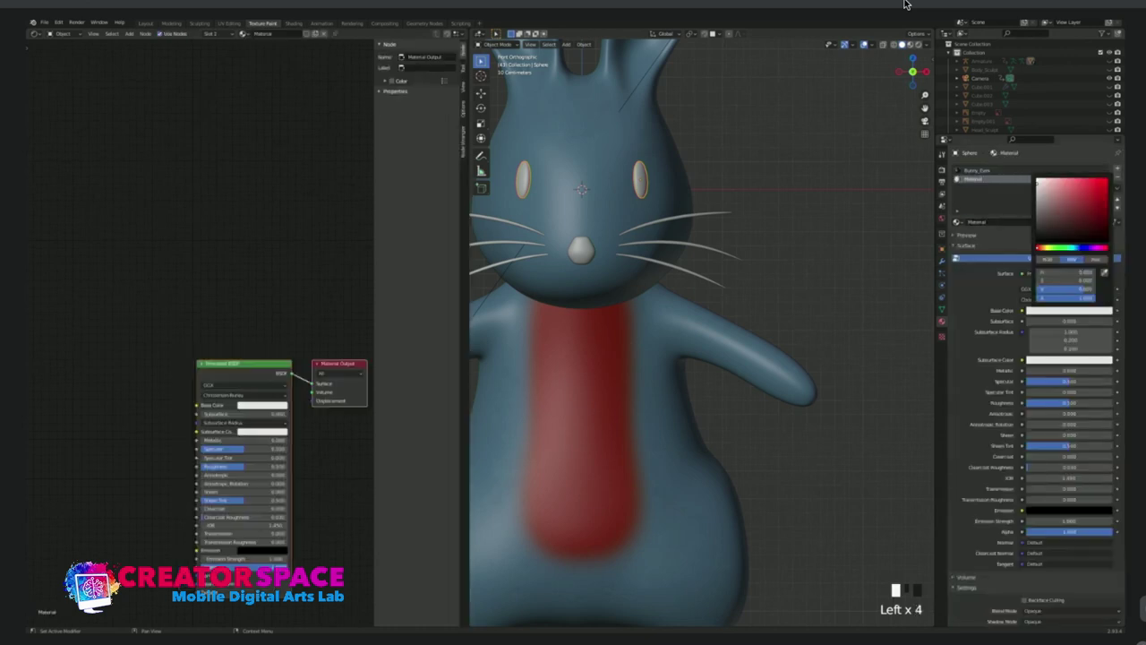
left_click(1067, 240)
left_click_drag(1066, 240, 1071, 231)
left_click(749, 223)
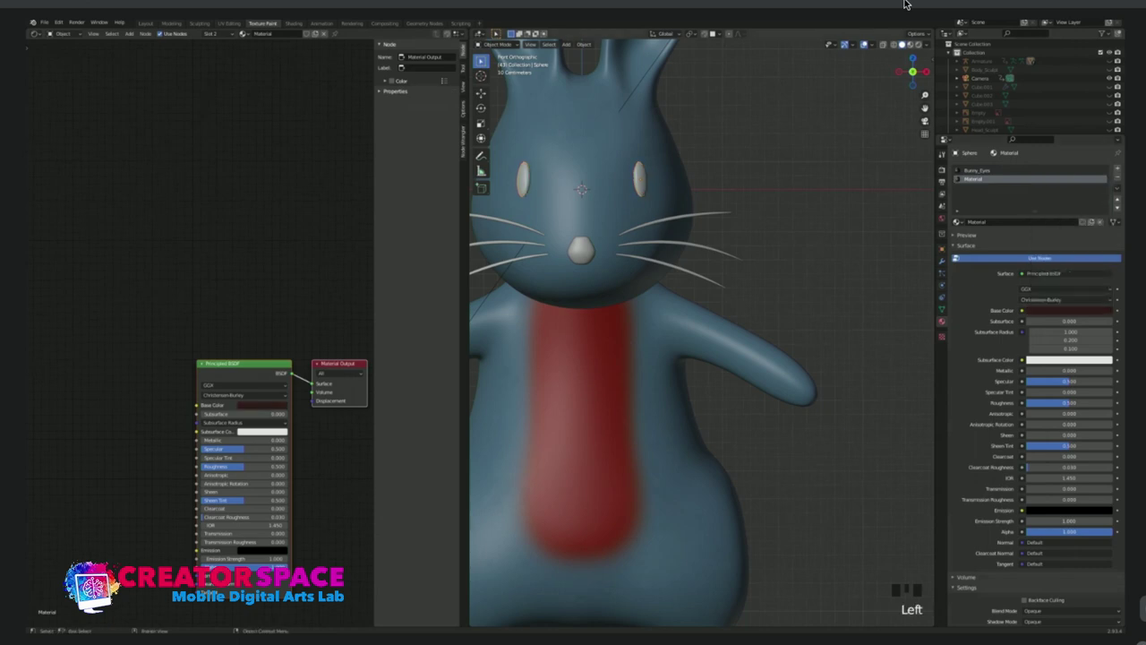
Display the rabbit in Material Preview shading and make the Bunny_Eyes slot active.
key("z")
left_click(752, 274)
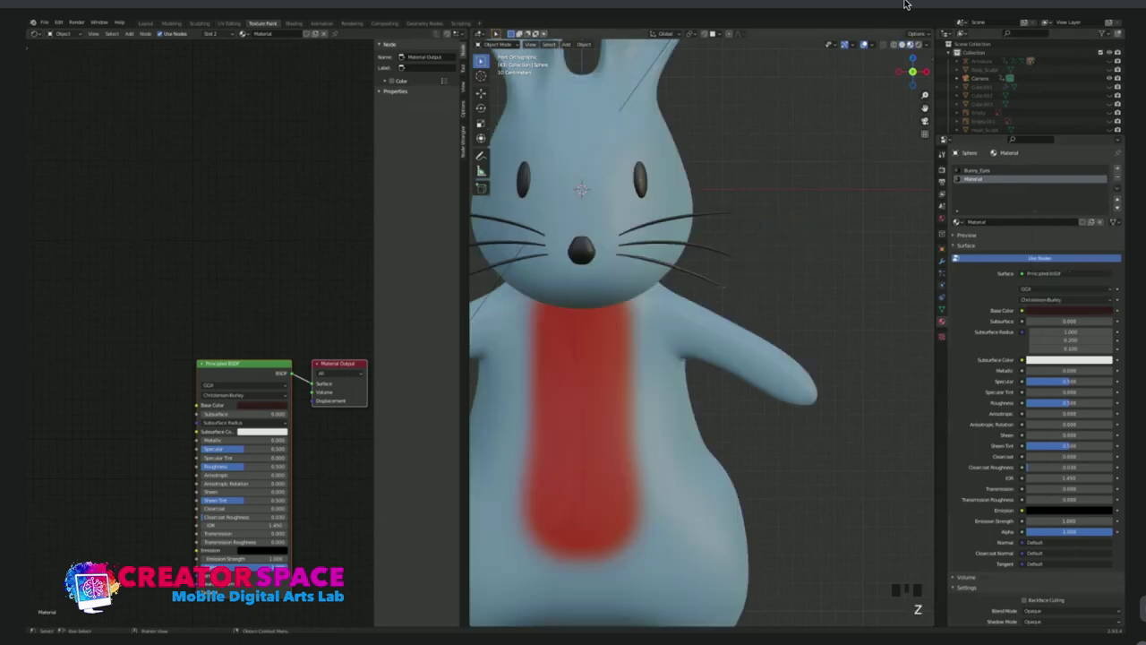
scroll(904, 5, "down", 2)
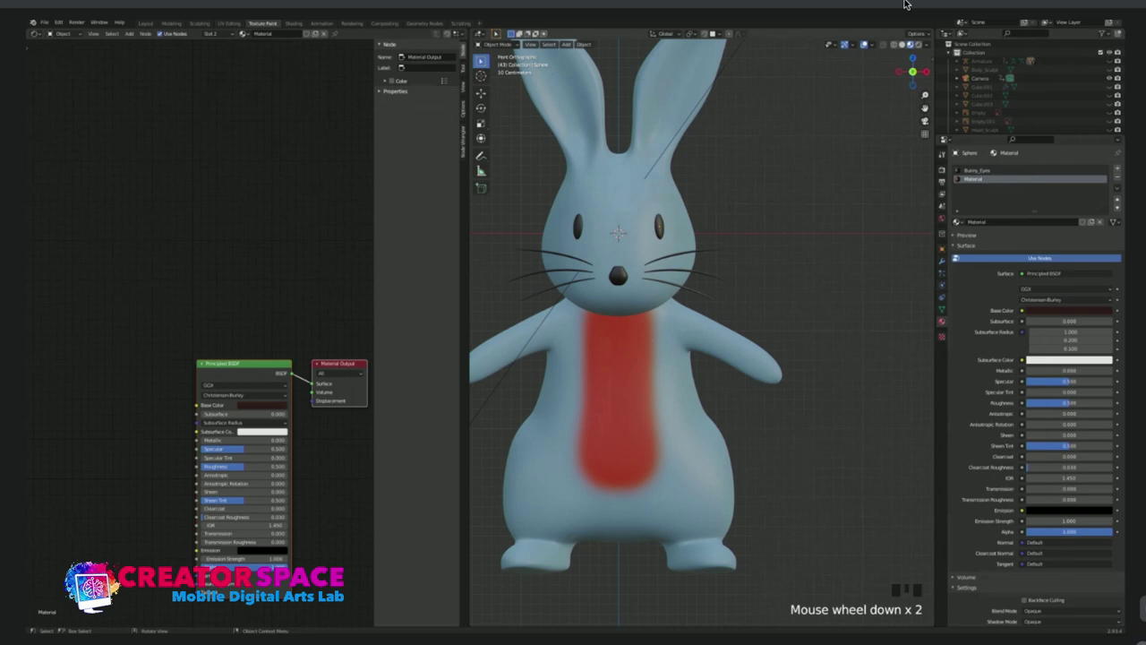
left_click(978, 170)
scroll(703, 337, "up", 1)
scroll(618, 313, "up", 1)
scroll(618, 313, "down", 2)
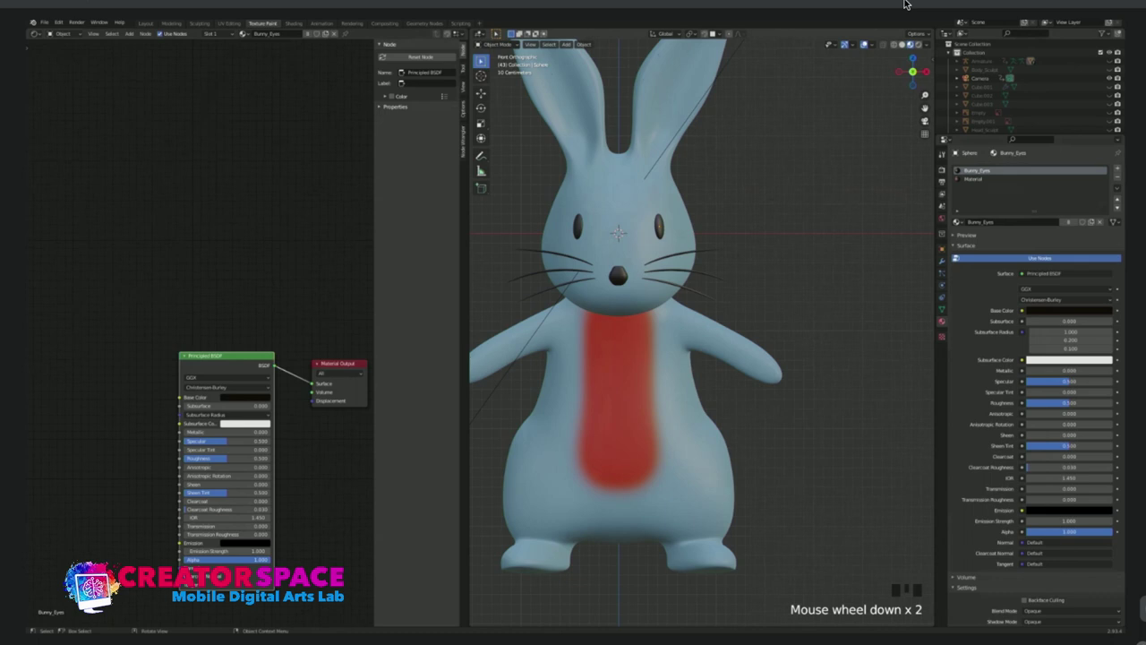
Select the rabbit's head and switch the viewport to Rendered shading, viewed at an angle.
left_click(618, 192)
scroll(626, 304, "down", 2)
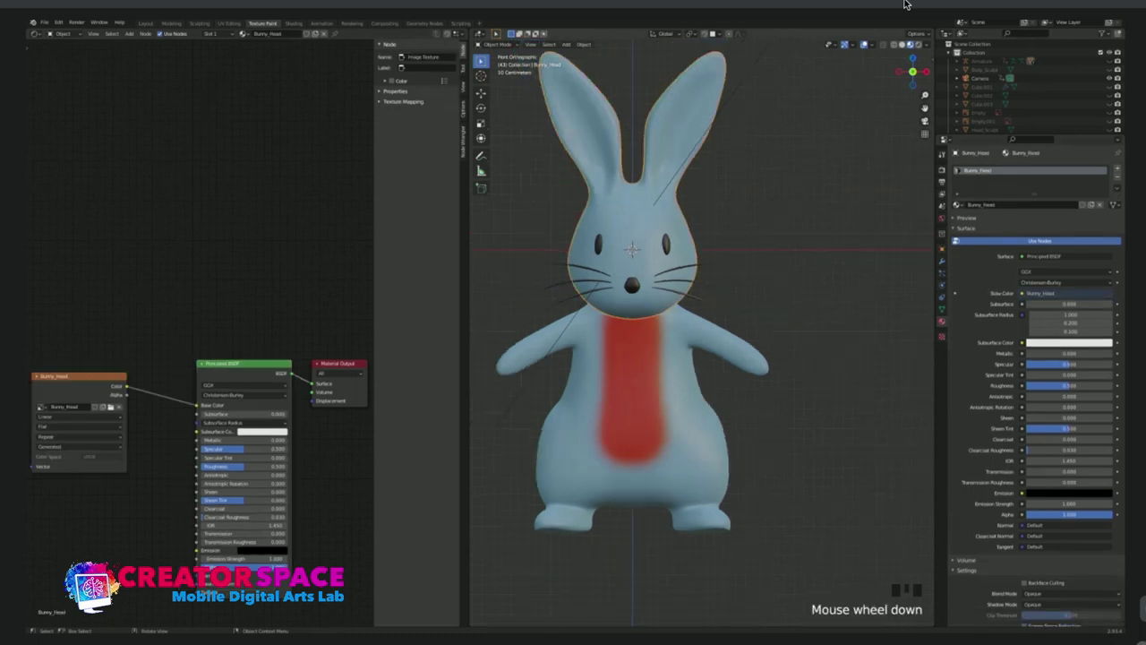
key("z")
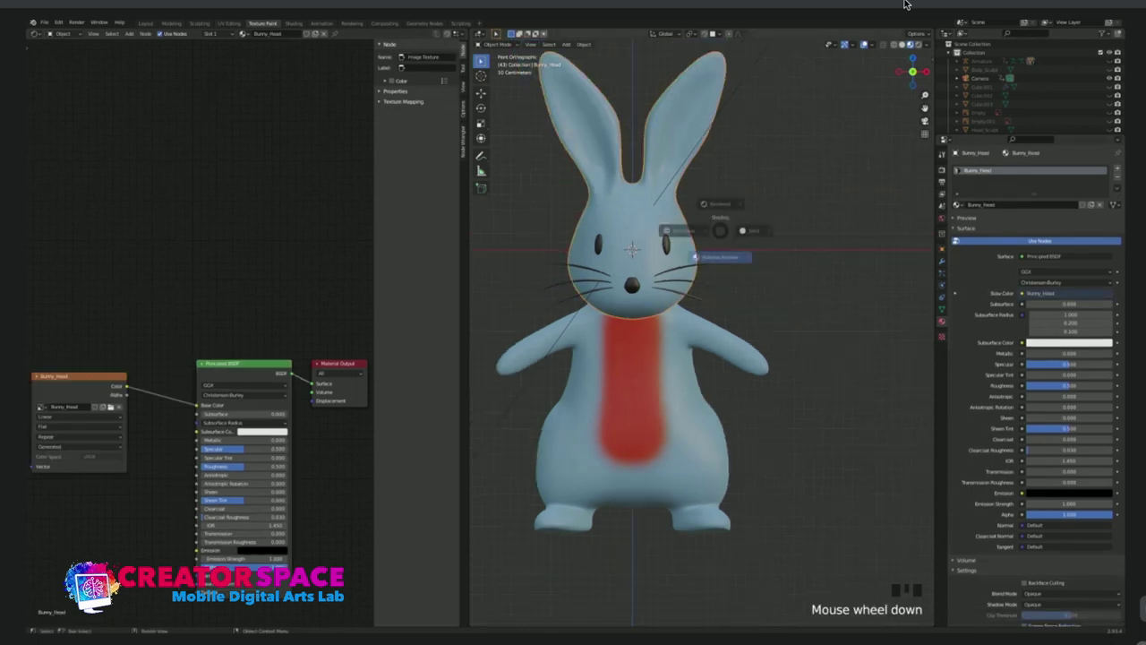
left_click(719, 181)
middle_click_drag(716, 215, 671, 227)
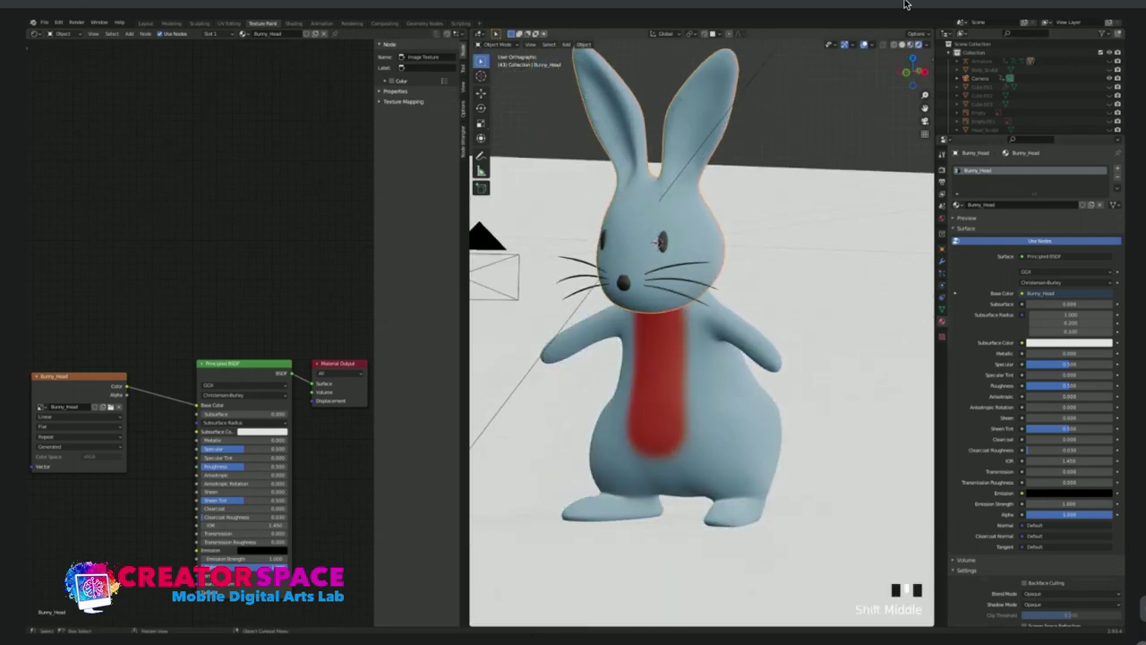
Play the jump animation in the rendered viewport and examine the colored rabbit.
key("space")
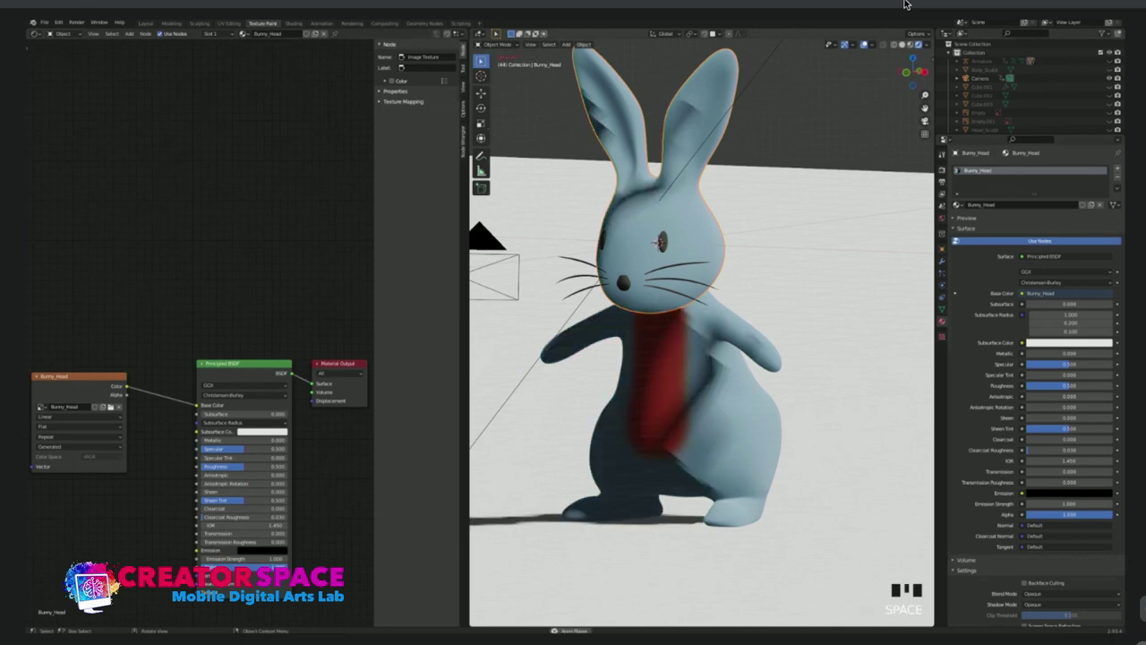
key("space")
key("space")
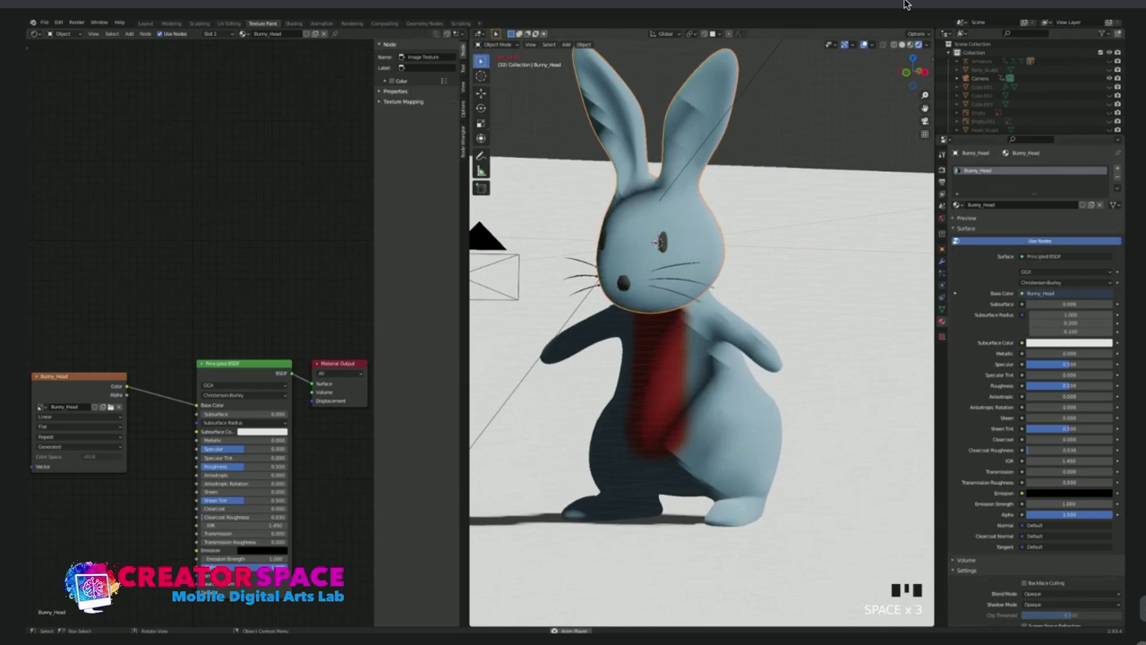
middle_click_drag(680, 358, 739, 322)
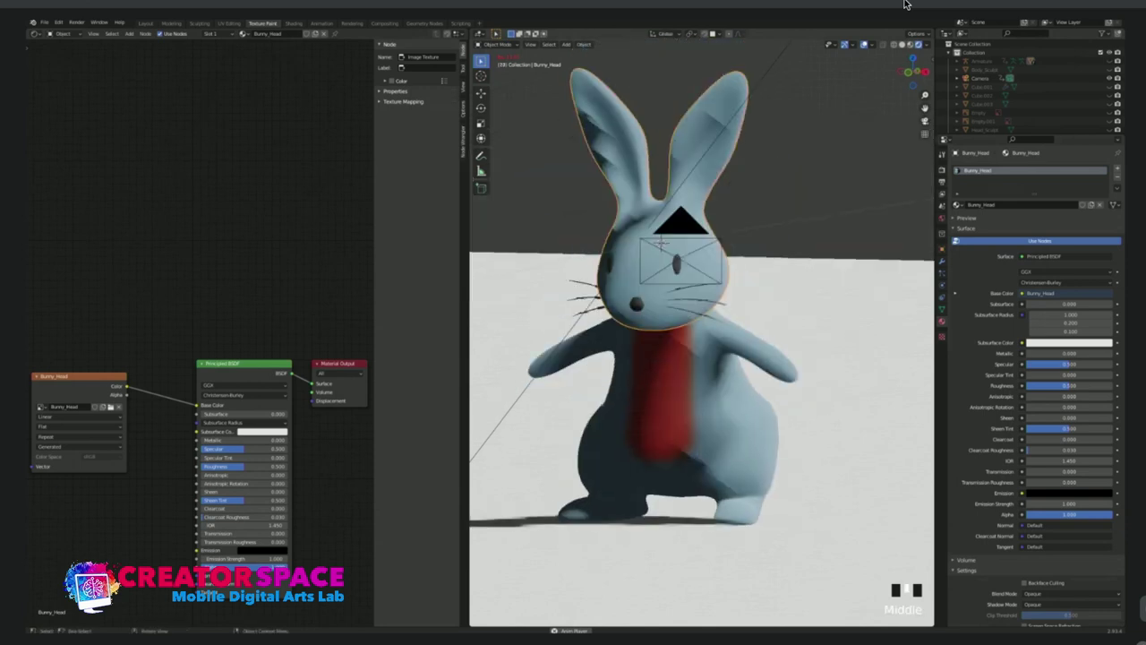
scroll(904, 5, "down", 2)
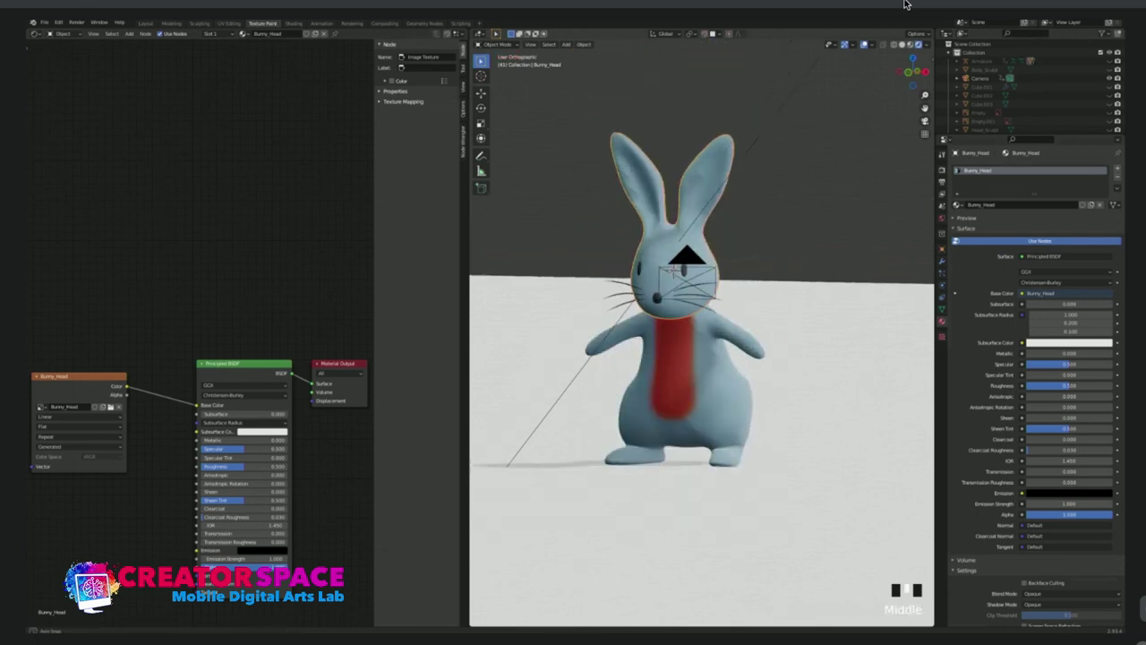
Display the scene's render settings and play the jump animation in the rendered viewport, viewing the rabbit from the front.
middle_click_drag(904, 5, 904, 5)
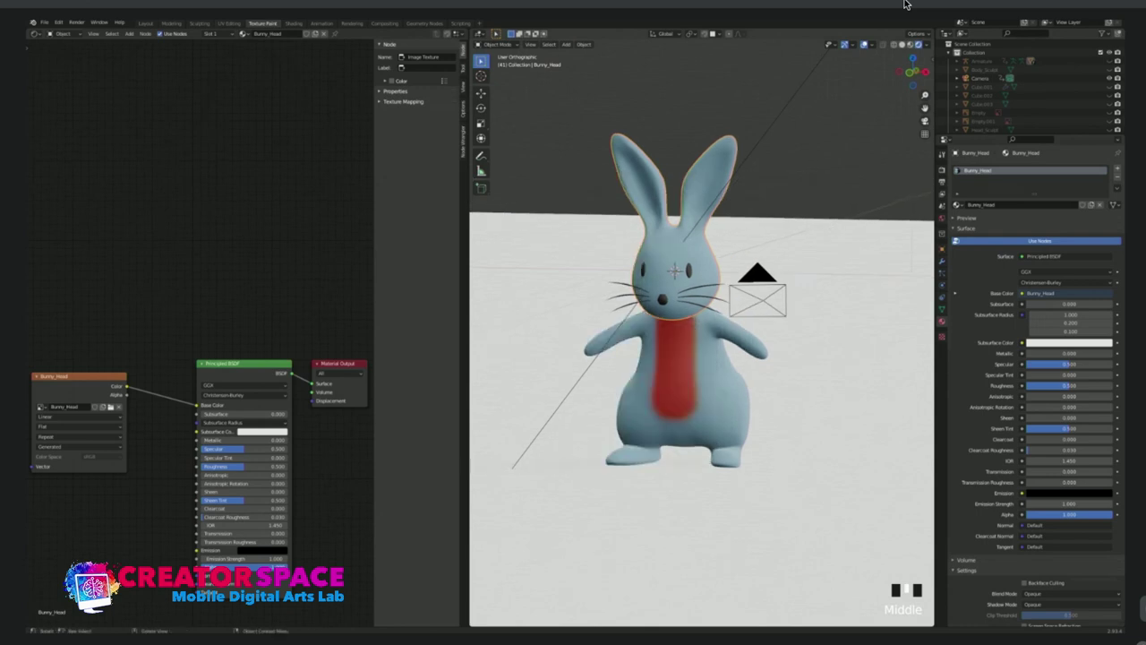
left_click(942, 169)
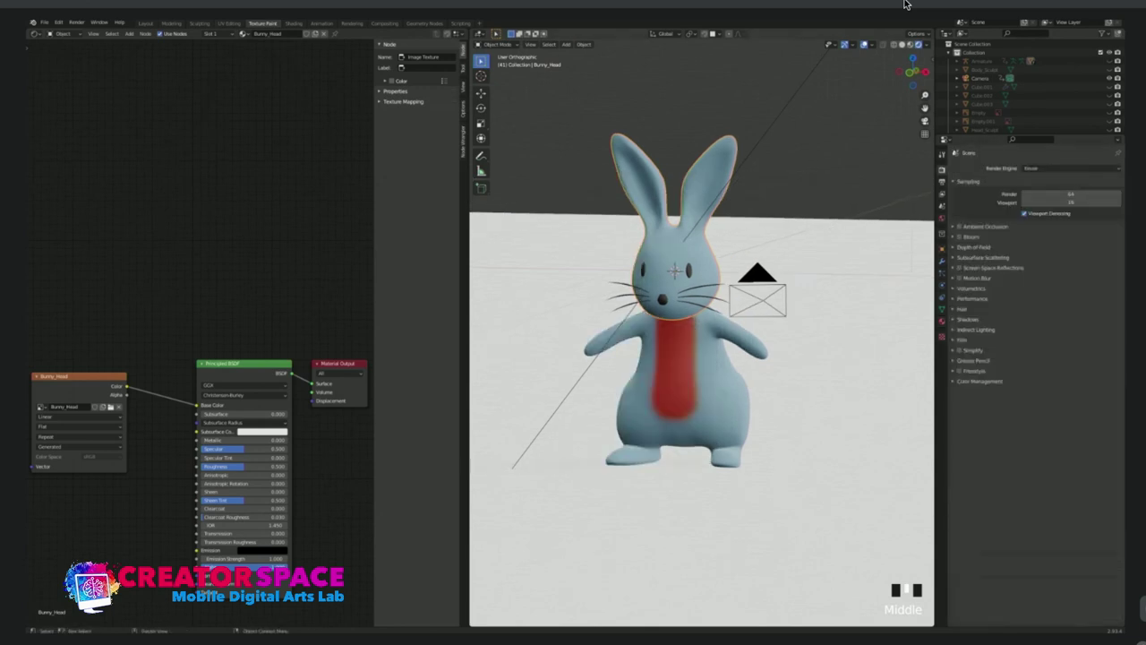
key("space")
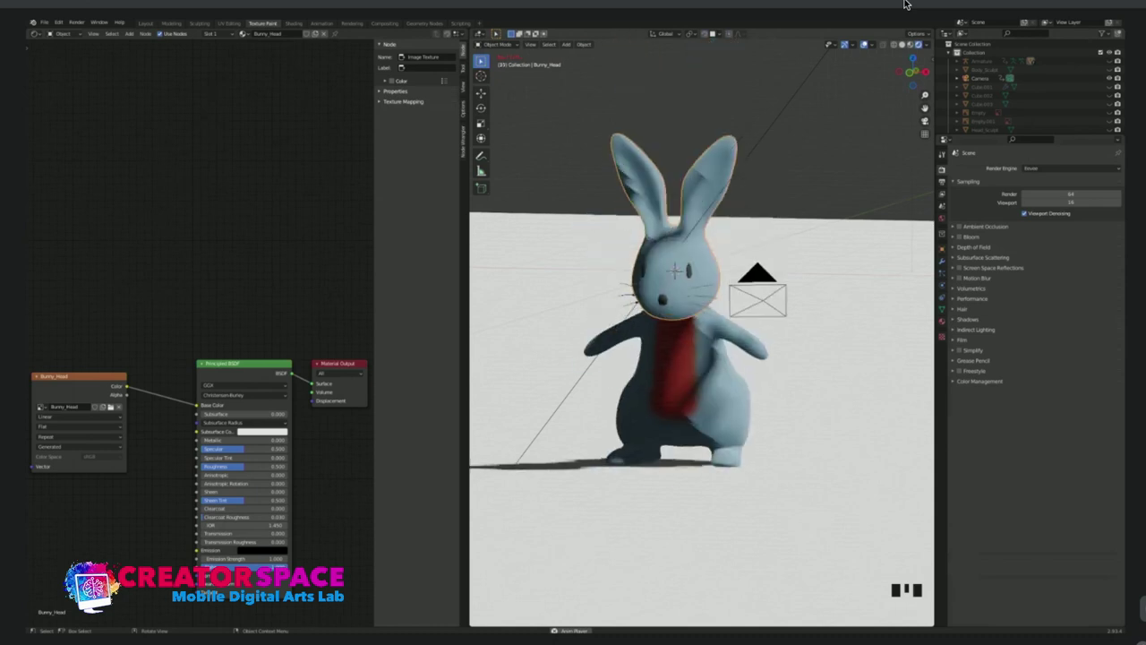
key("space")
mouse_move(698, 295)
middle_mouse_down()
mouse_move(618, 327)
mouse_move(587, 318)
mouse_move(699, 293)
middle_mouse_up()
left_click(806, 179)
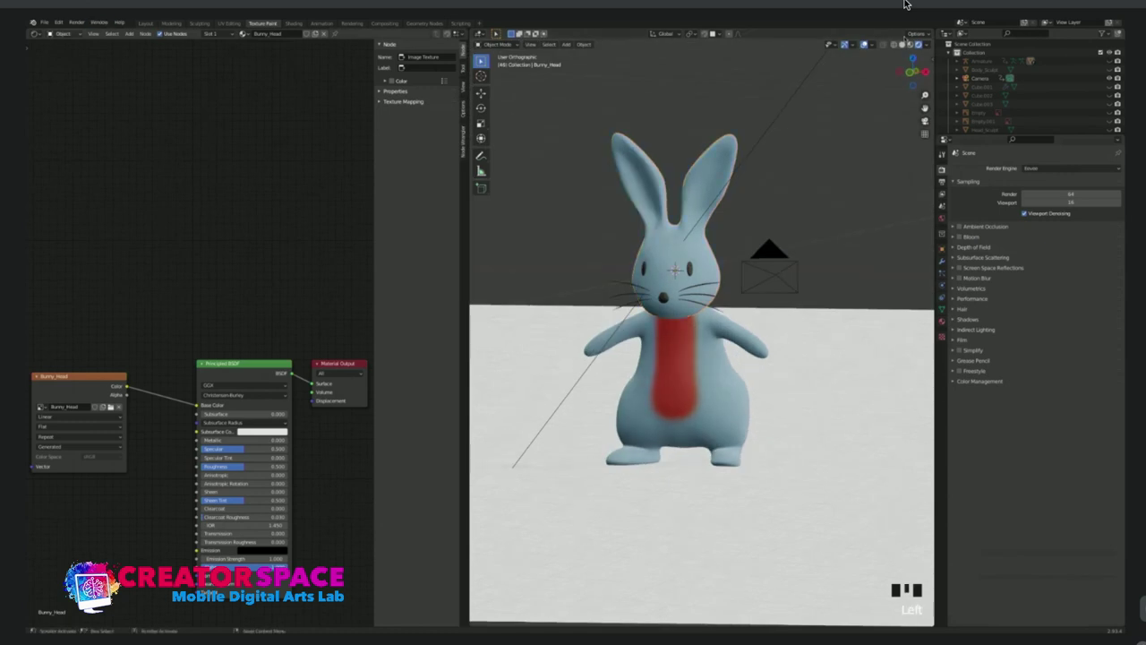
Save the colored rabbit file and open the recent file Bunny03-rig.blend.
left_click(43, 23)
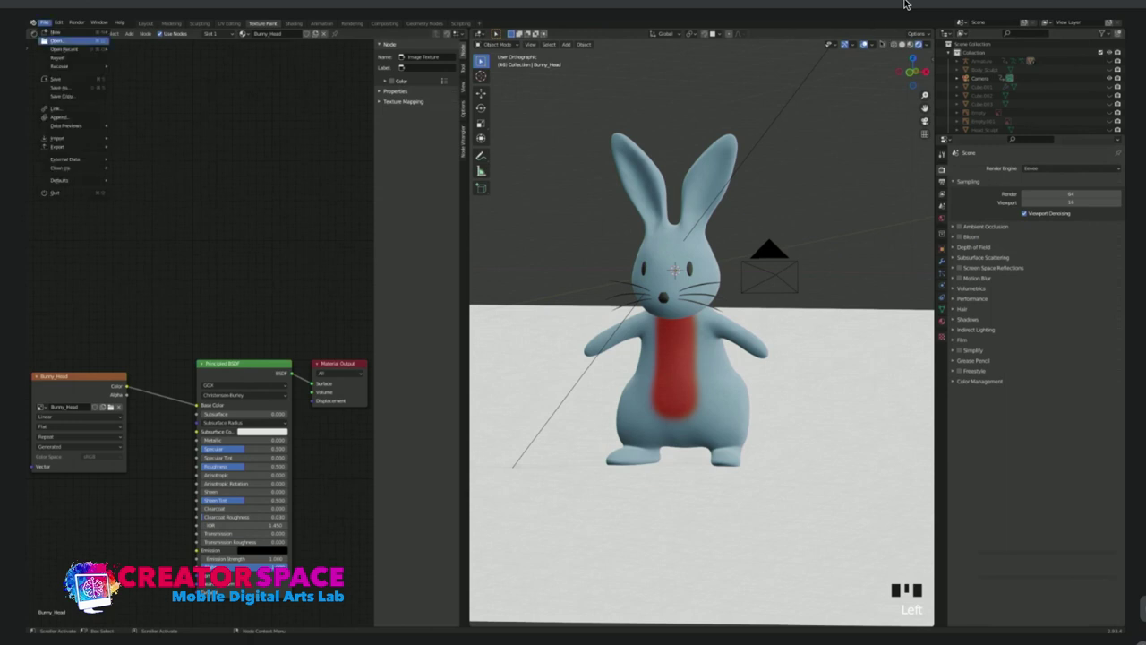
mouse_move(72, 48)
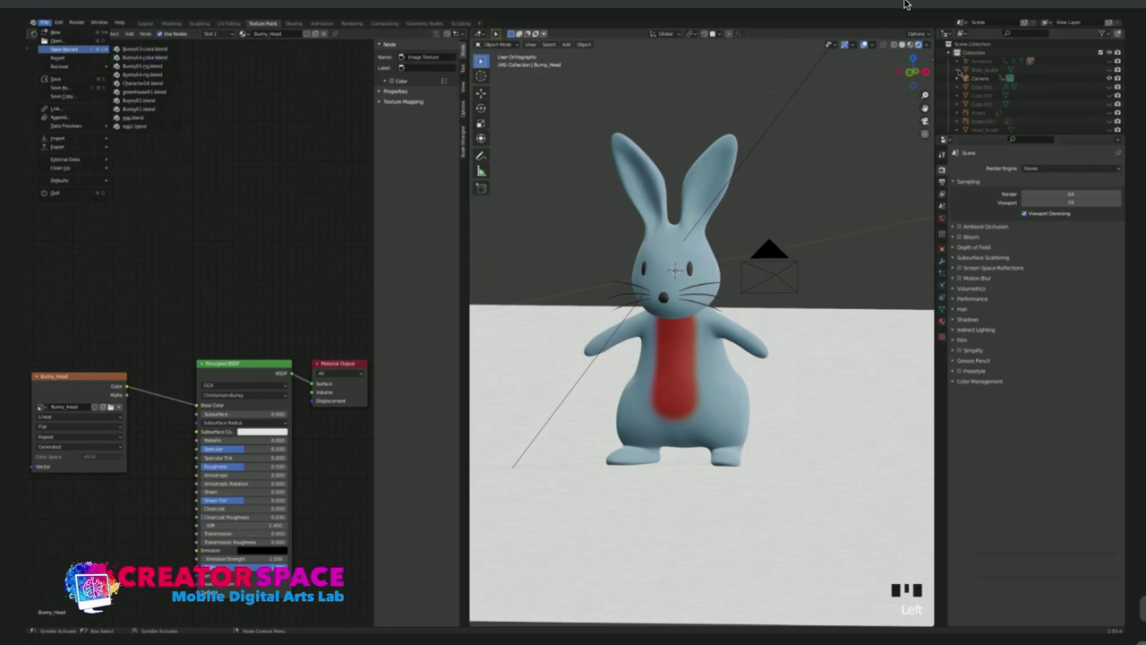
left_click(676, 246)
left_click(676, 247)
key("super+s")
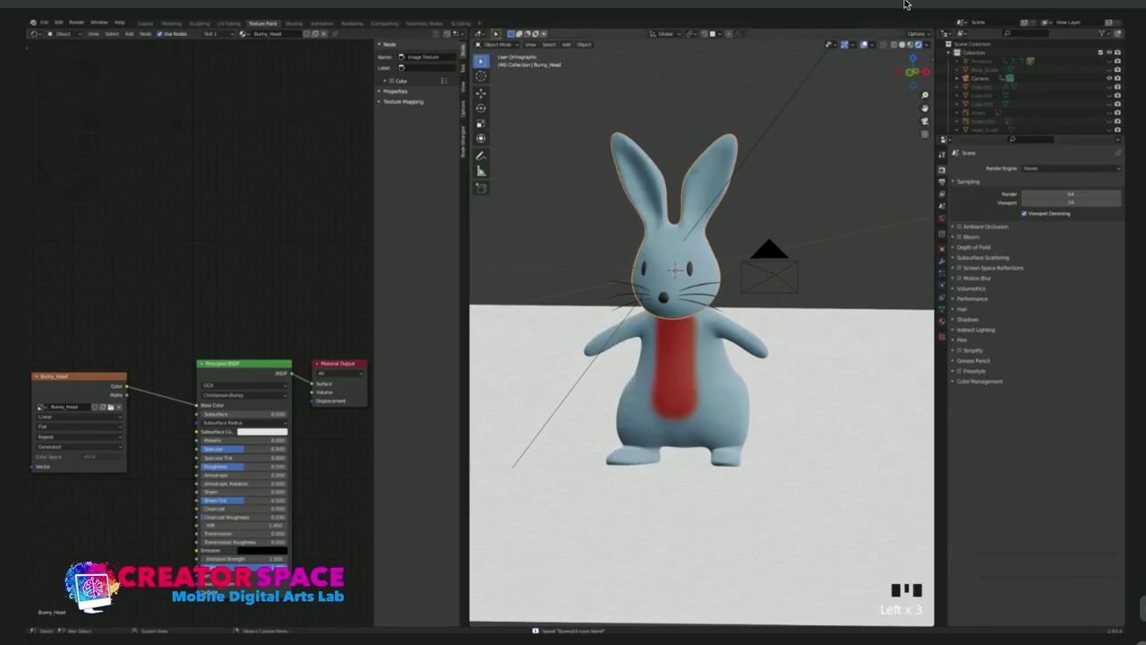
left_click(44, 22)
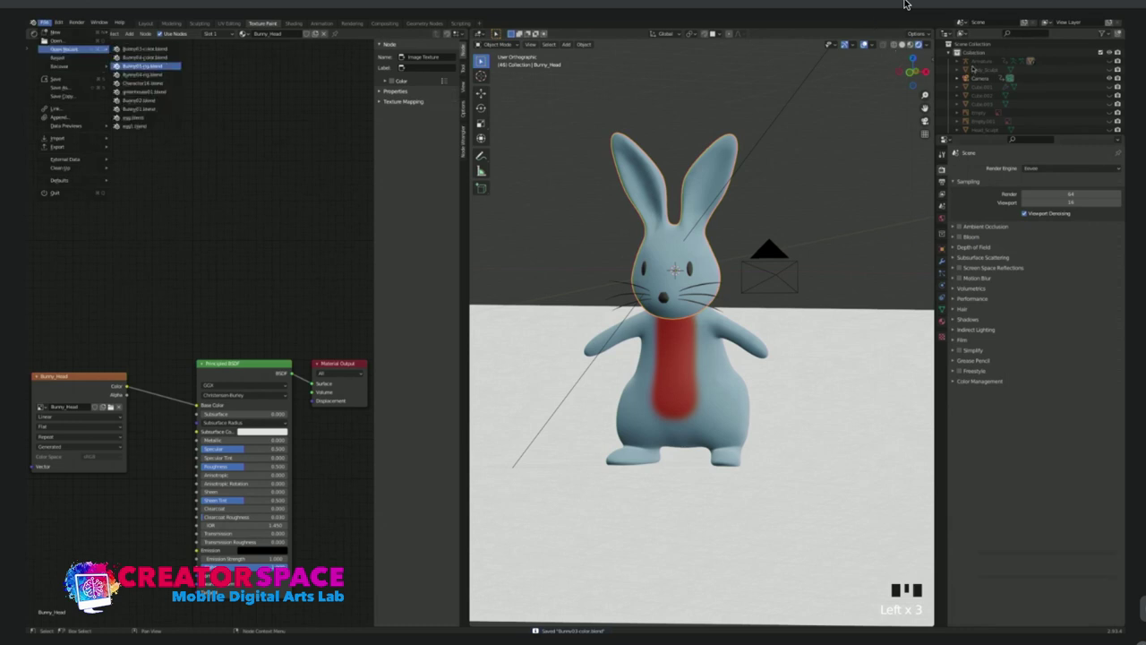
left_click(144, 67)
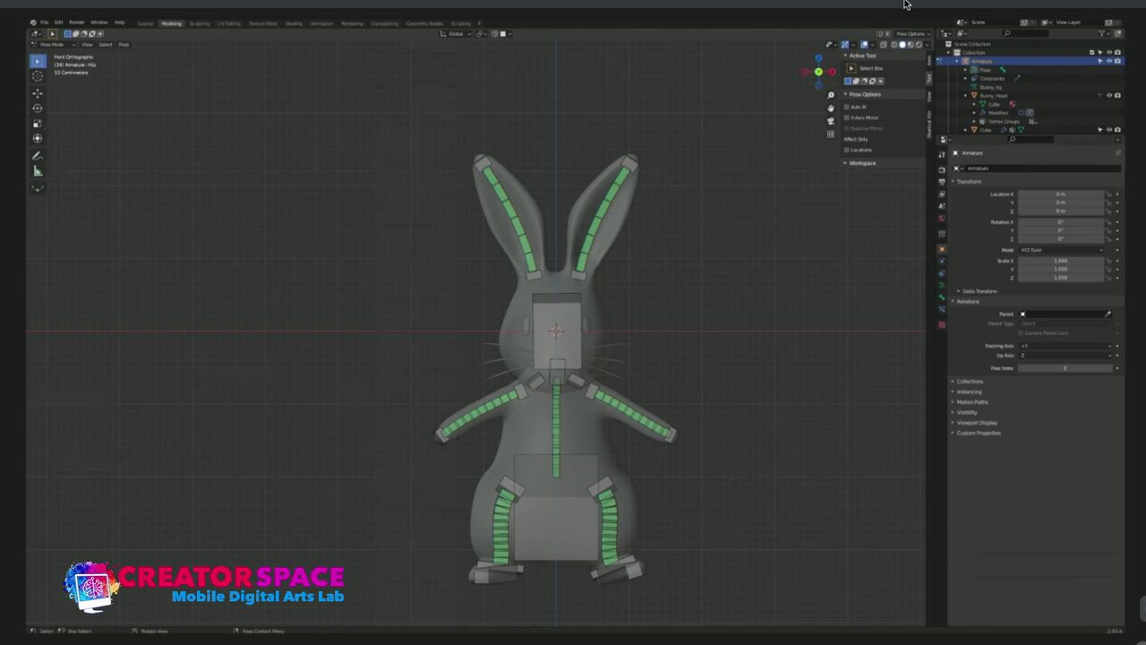
Raise the rabbit's R-side hand bone into a waving pose and rotate the tip bone of its R-side ear.
scroll(480, 331, "up", 1)
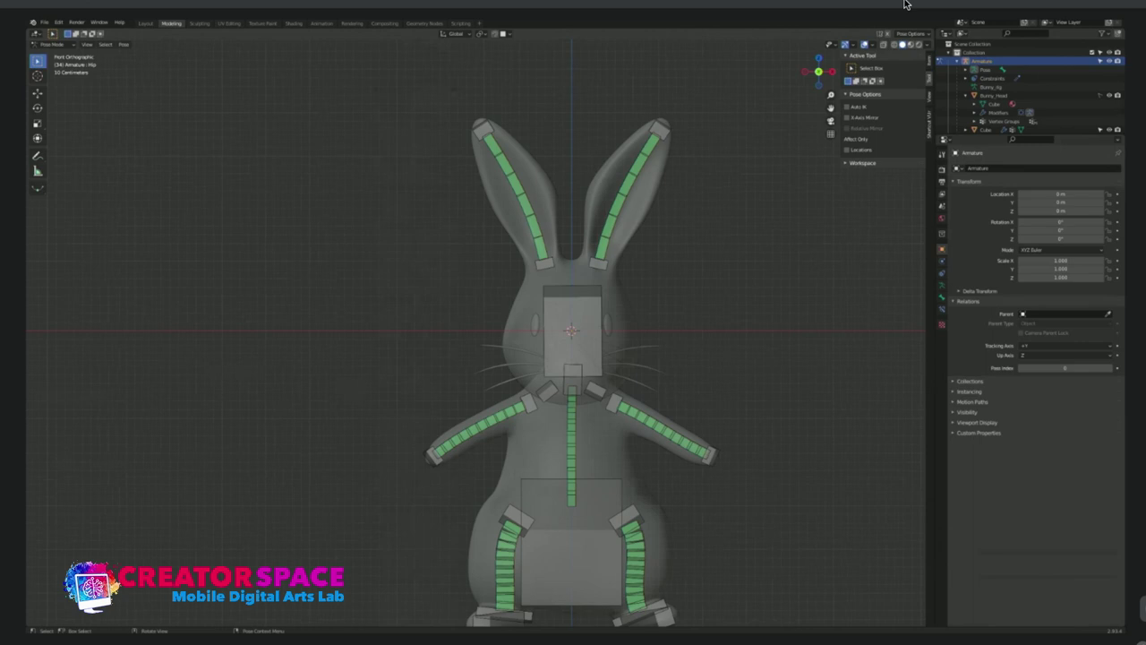
left_click(709, 455)
key("g")
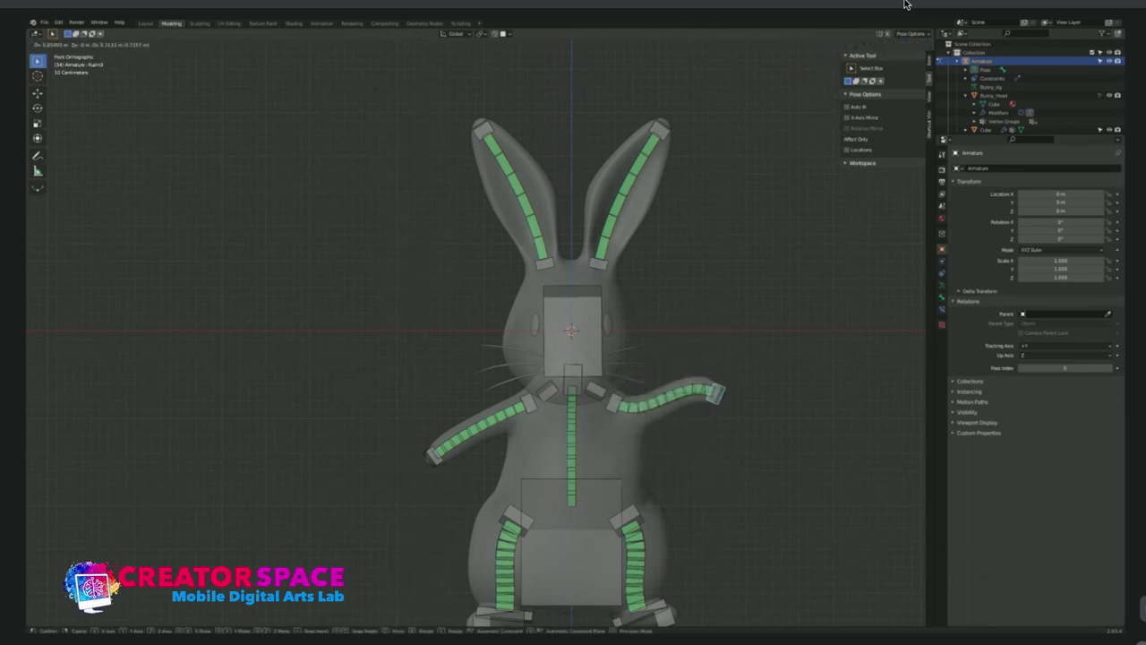
left_click(904, 4)
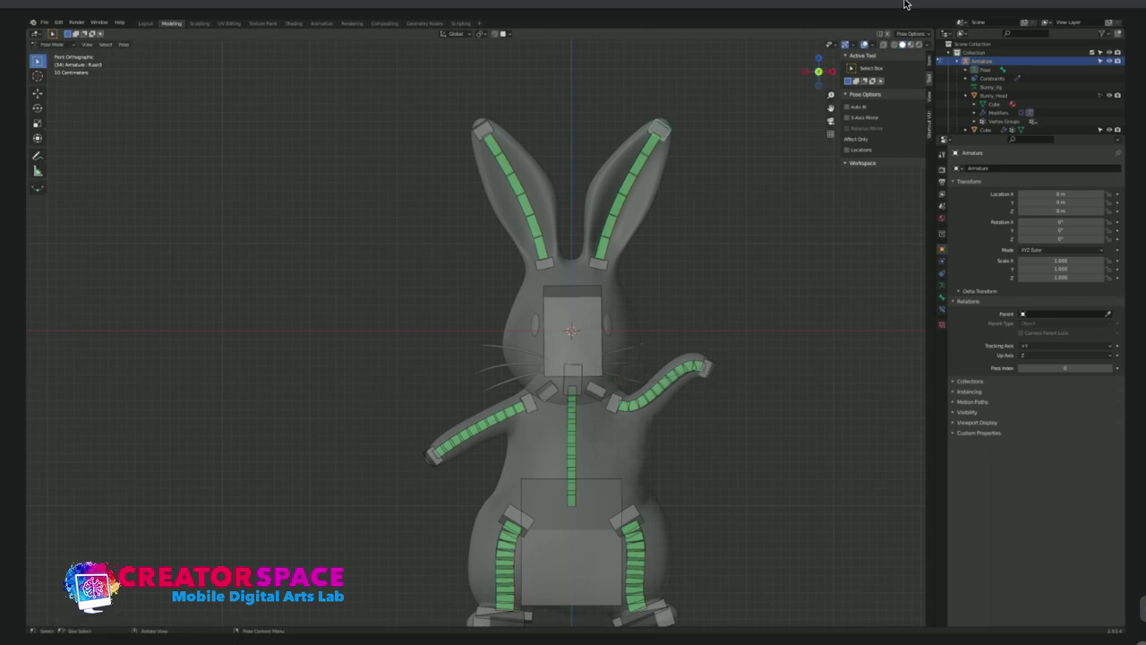
key("r")
left_click(904, 5)
Move the rabbit's neck bone slightly and tilt the head to the side.
key("g")
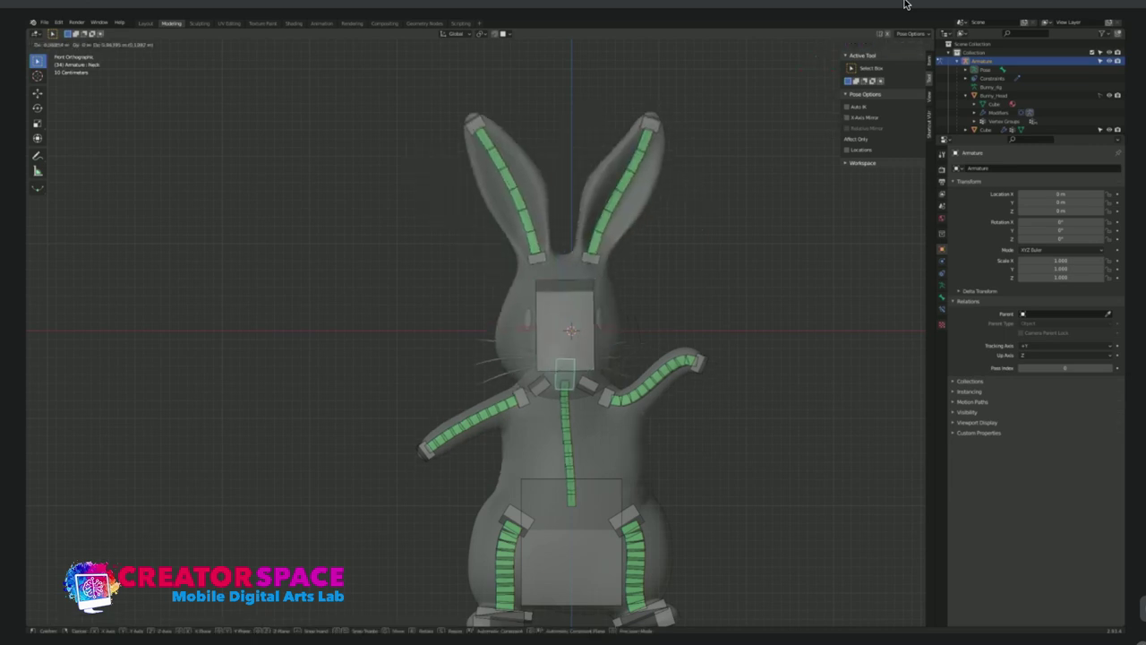
left_click(591, 375)
key("r")
key("Return")
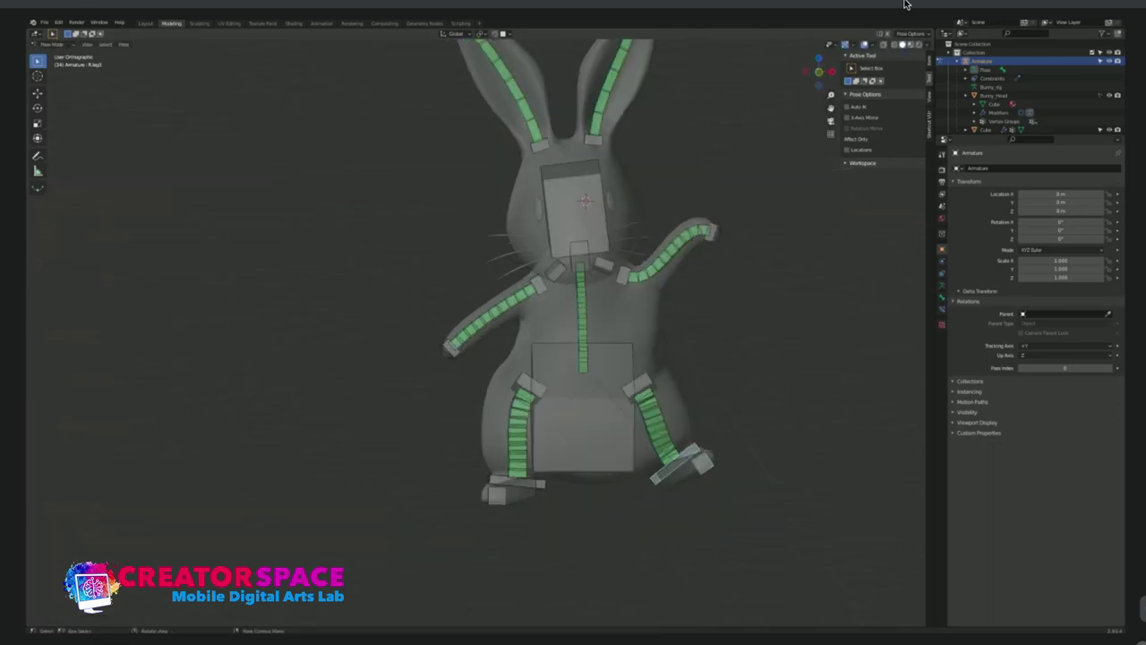
Rotate the foot bone of the outstretched R-side leg so the toes point outward and down.
key("KP_3")
key("r")
key("Return")
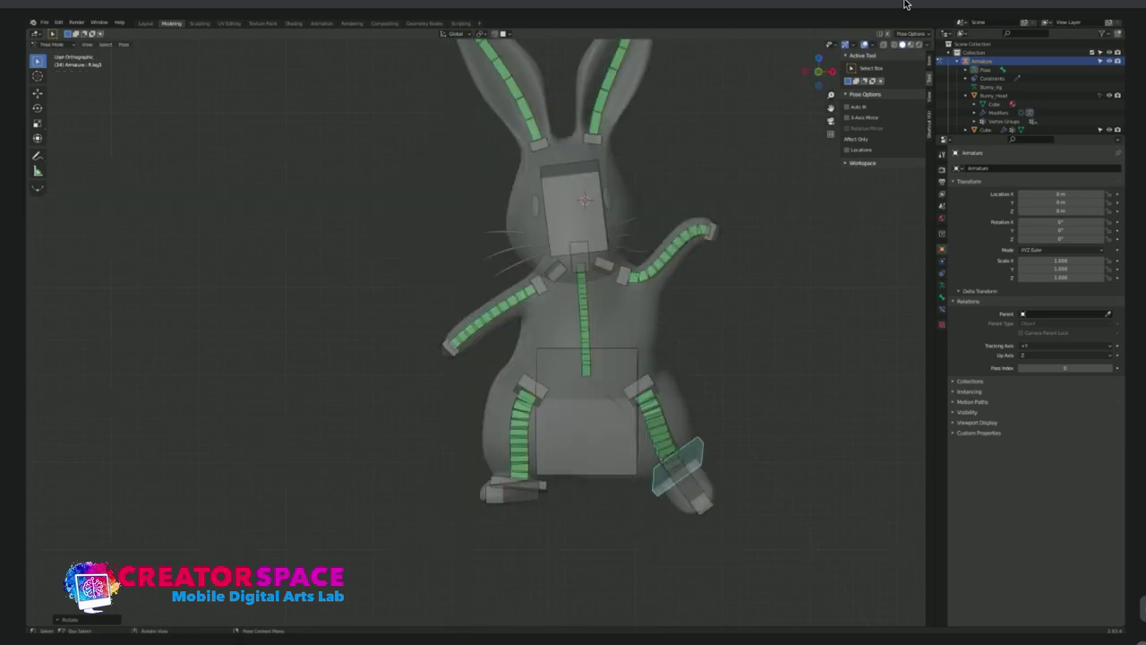
key("KP_1")
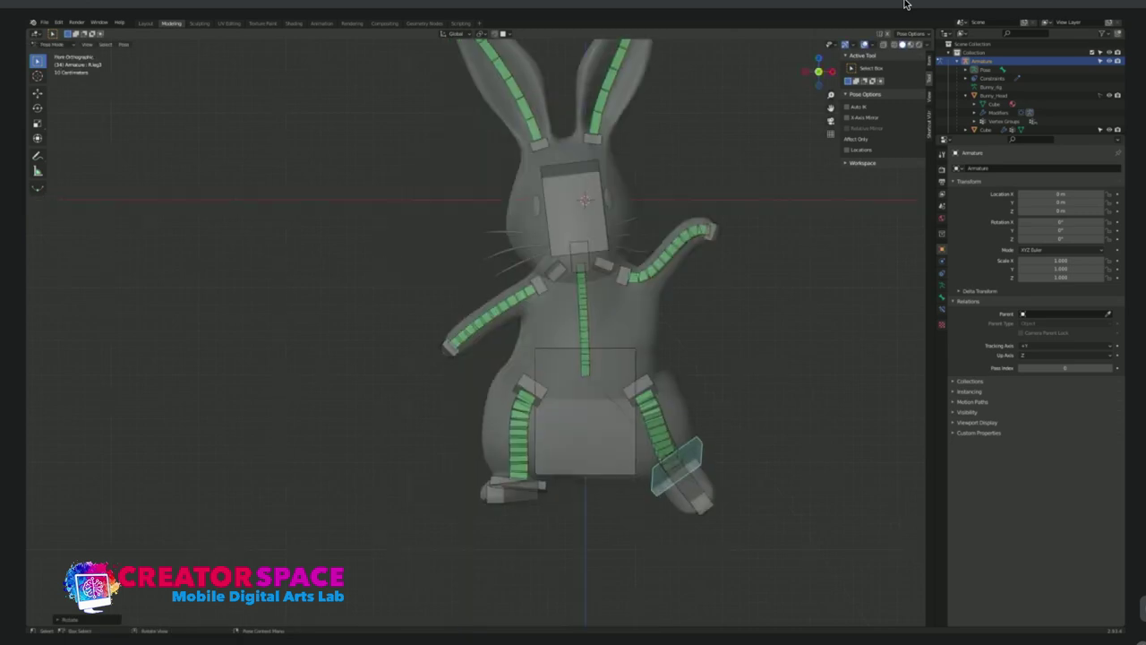
Raise the rabbit's L-side hand bone slightly, rotate it, and test its reach across the body.
left_click(450, 346)
key("g")
left_click(439, 307)
key("r")
left_click(453, 313)
key("g")
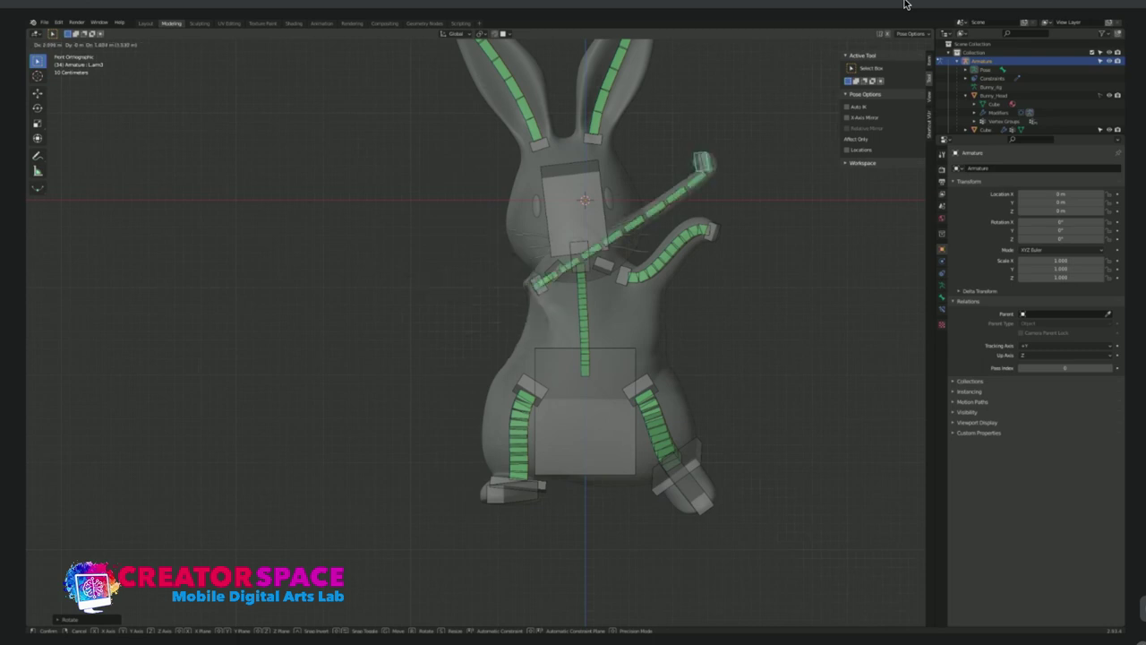
key("Escape")
Try to tilt the rabbit's head toward the raised hand by moving the head bone.
left_click(593, 190)
key("g")
left_click(613, 189)
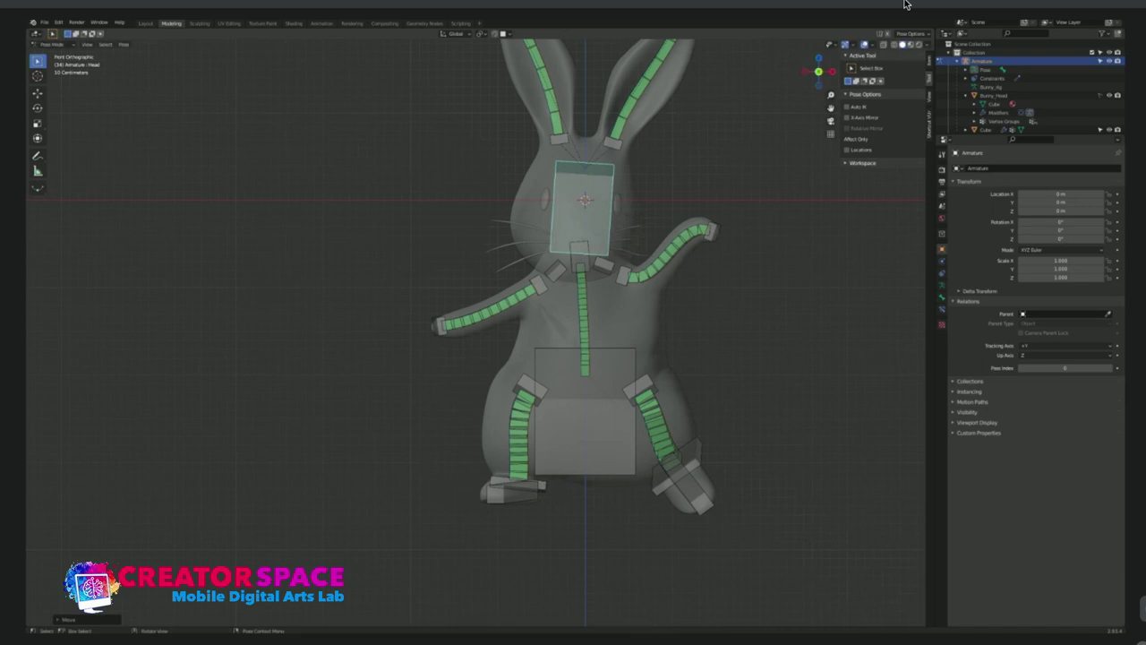
key("ctrl+z")
Examine the posed rabbit rig from several angles and return to the front view.
mouse_move(612, 189)
middle_mouse_down("shift")
mouse_move(637, 161)
mouse_move(617, 183)
middle_mouse_up("shift")
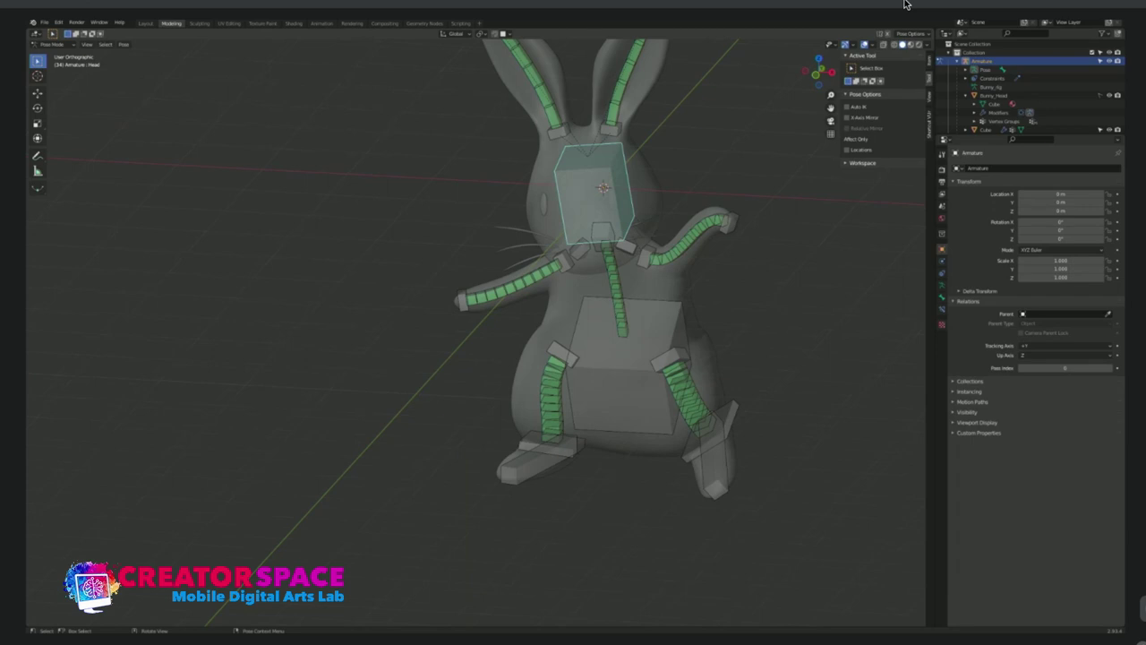
middle_click_drag(617, 183, 553, 224, "shift")
scroll(546, 254, "down", 1)
key("KP_8")
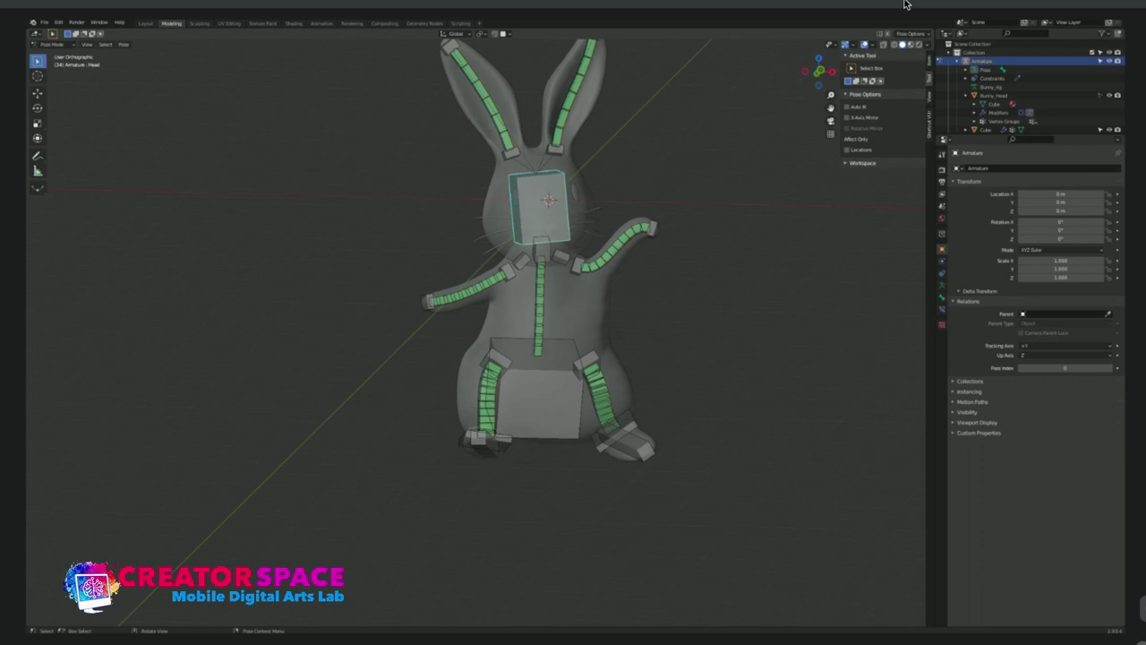
key("KP_1")
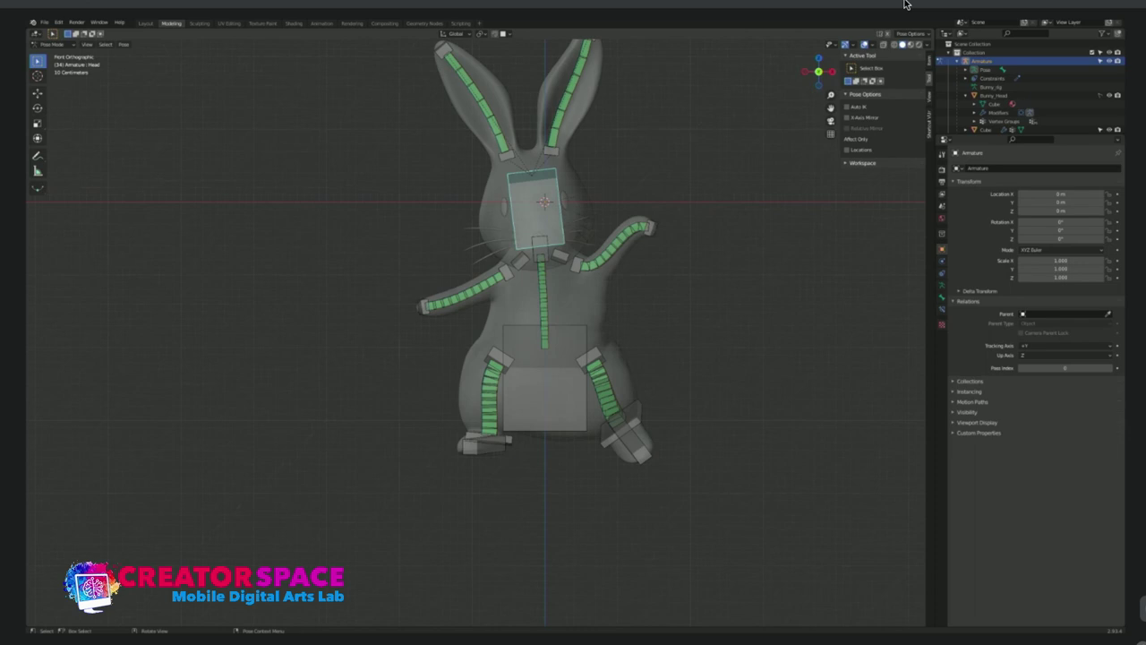
Select the control bone of the rabbit's raised R-side hand.
left_click(44, 23)
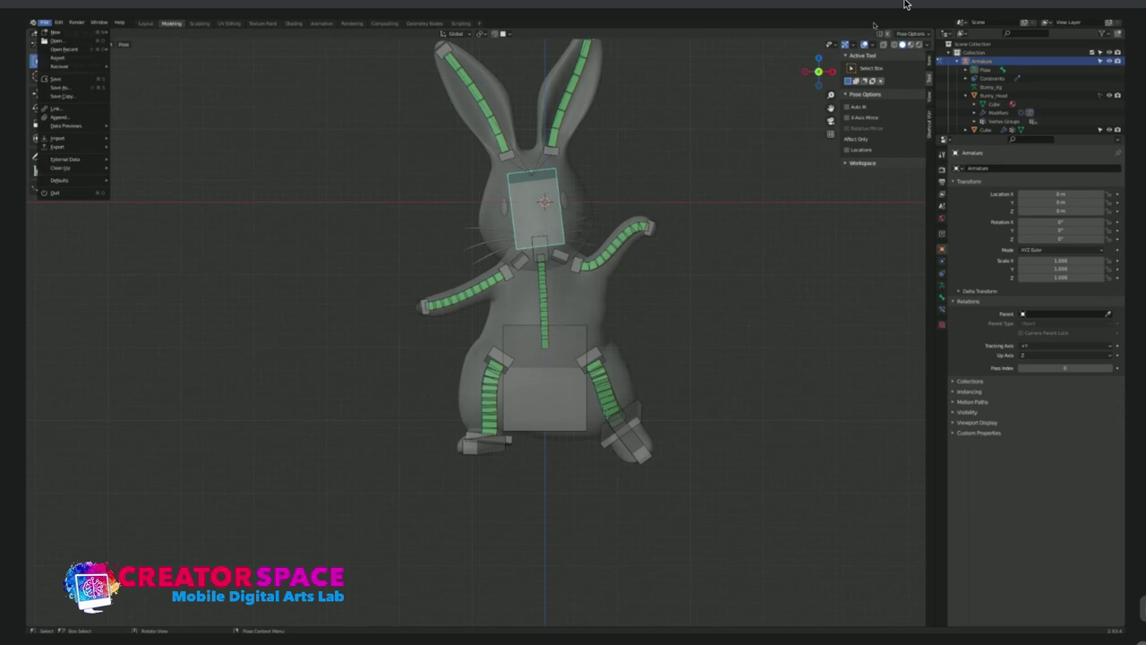
key("Escape")
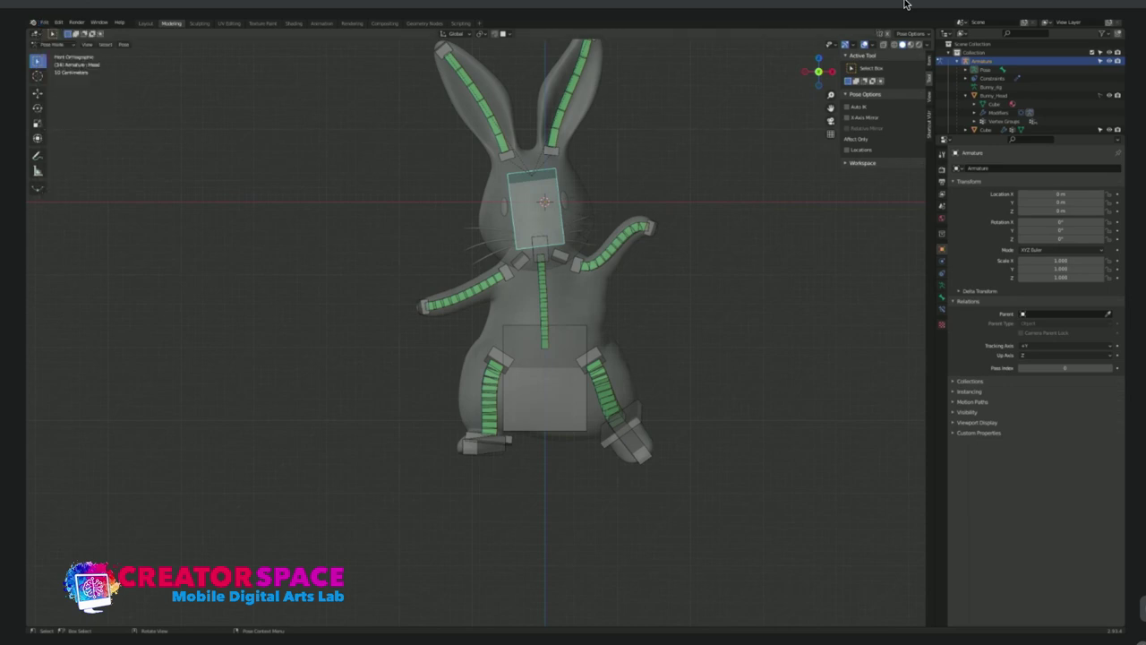
left_click(651, 228)
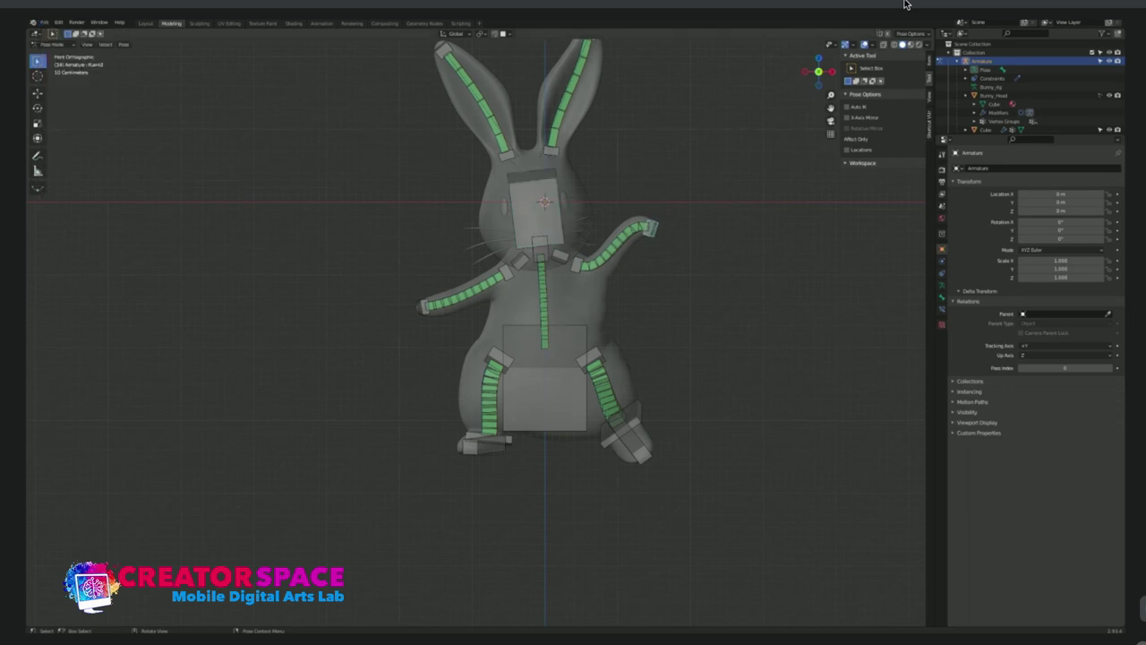